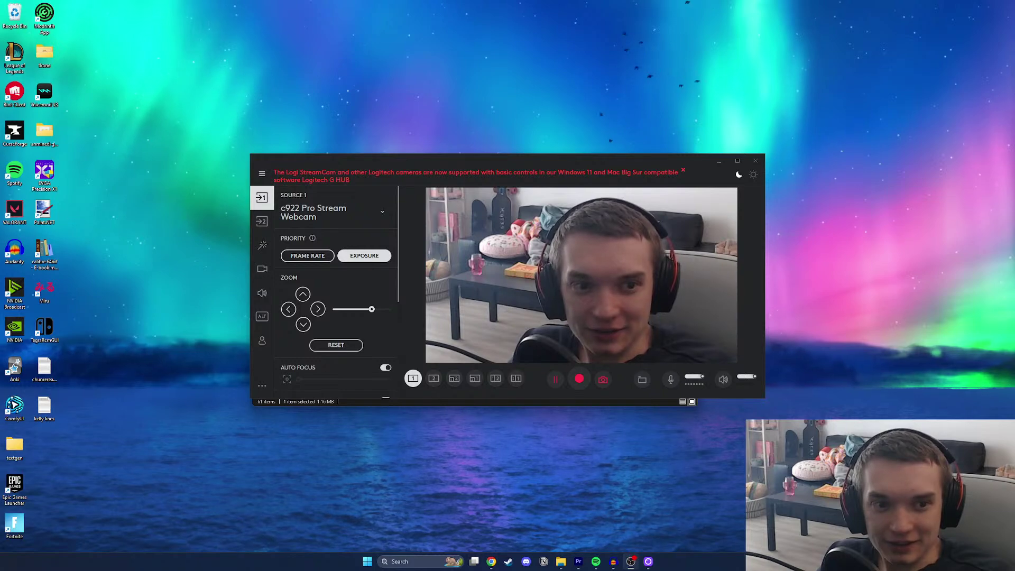
Clear the webcam window and videos folder from the desktop, and open the recent project "chuns story" in Premiere Pro.
{"action": "left_click_drag", "start_coordinate": [625, 163], "coordinate": [1014, 226]}
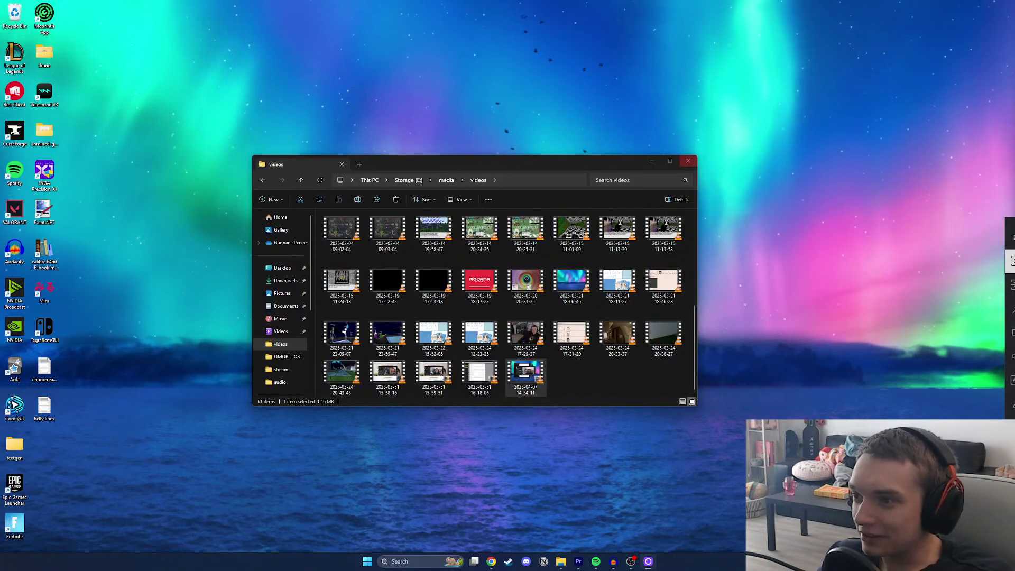
{"action": "left_click", "coordinate": [688, 161]}
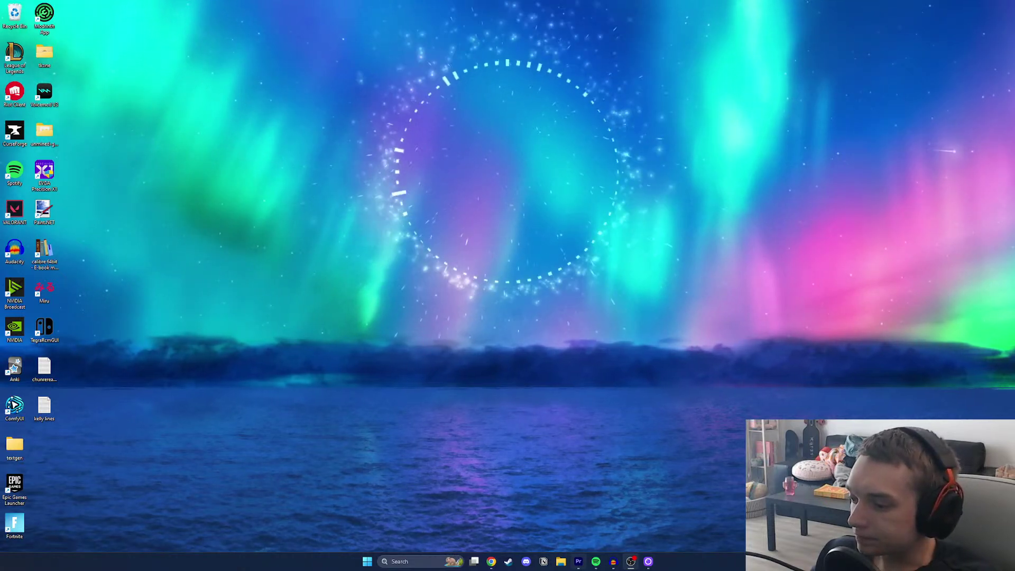
{"action": "key", "text": "alt+Tab"}
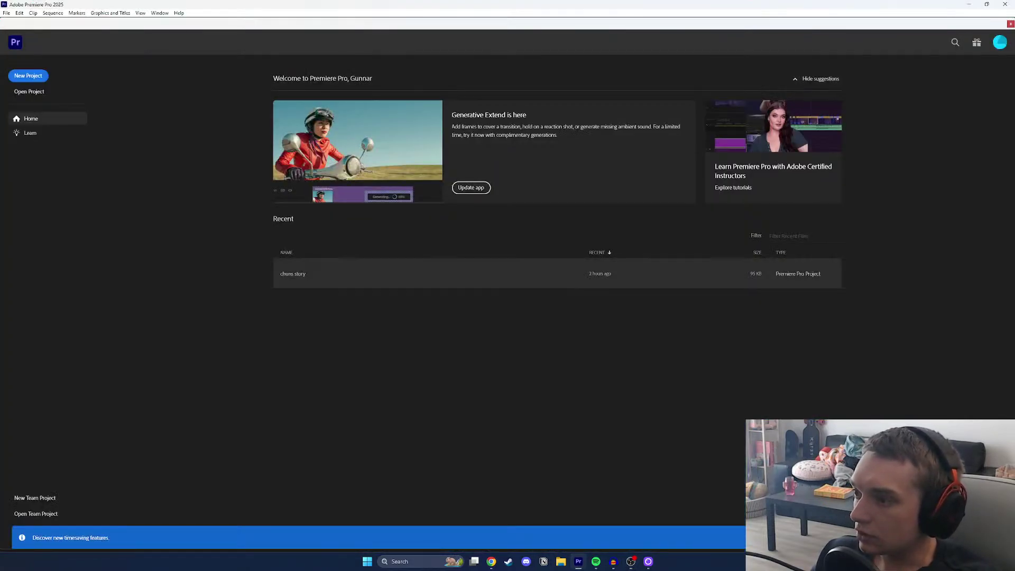
{"action": "left_click", "coordinate": [293, 274]}
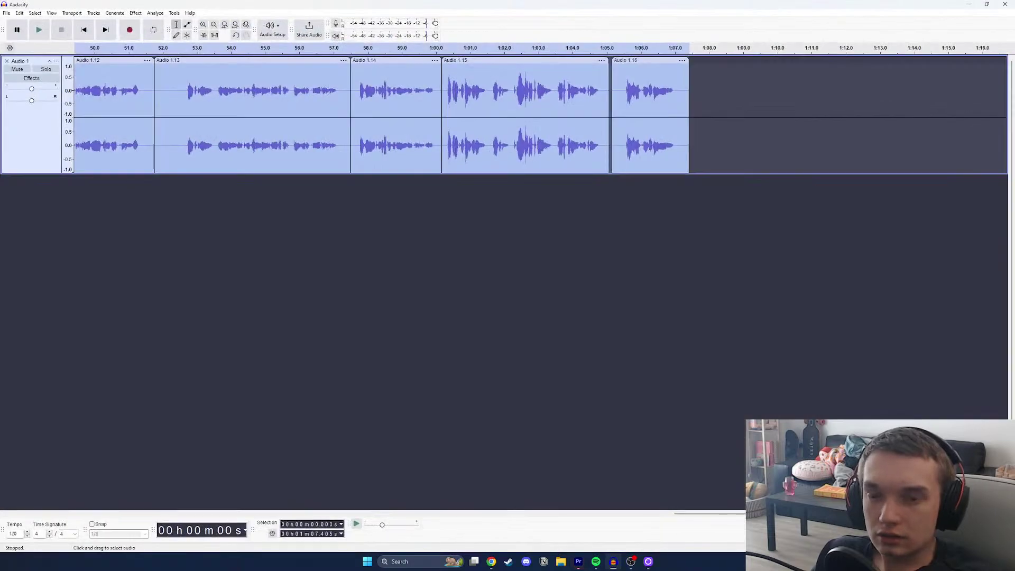
{"action": "left_click", "coordinate": [115, 13]}
{"action": "mouse_move", "coordinate": [136, 13]}
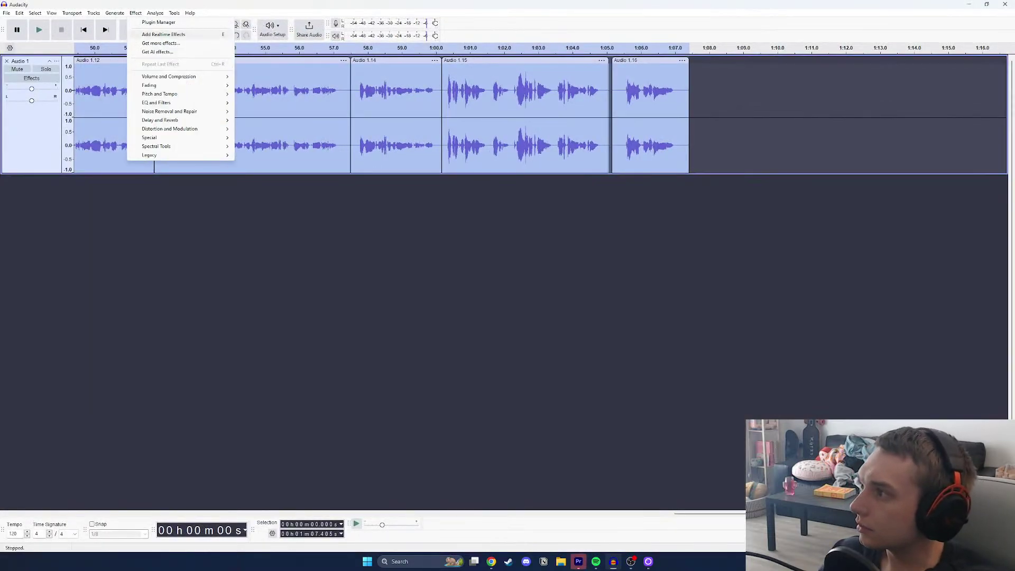
{"action": "mouse_move", "coordinate": [159, 103]}
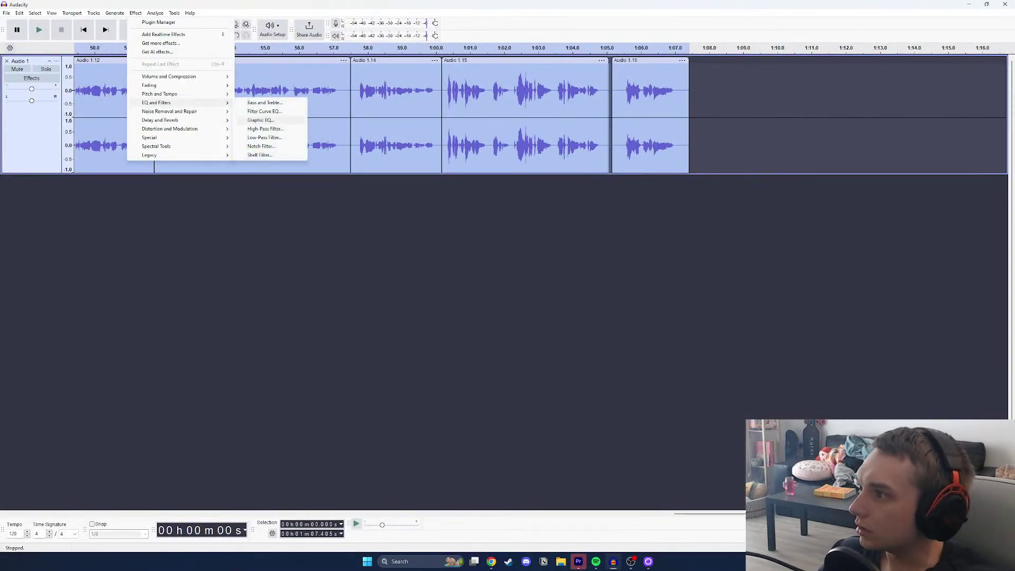
{"action": "left_click", "coordinate": [261, 120]}
{"action": "left_click", "coordinate": [670, 186]}
Apply a Filter Curve EQ with the Bass Boost factory preset to the selected voice track in Audacity.
{"action": "left_click", "coordinate": [135, 12]}
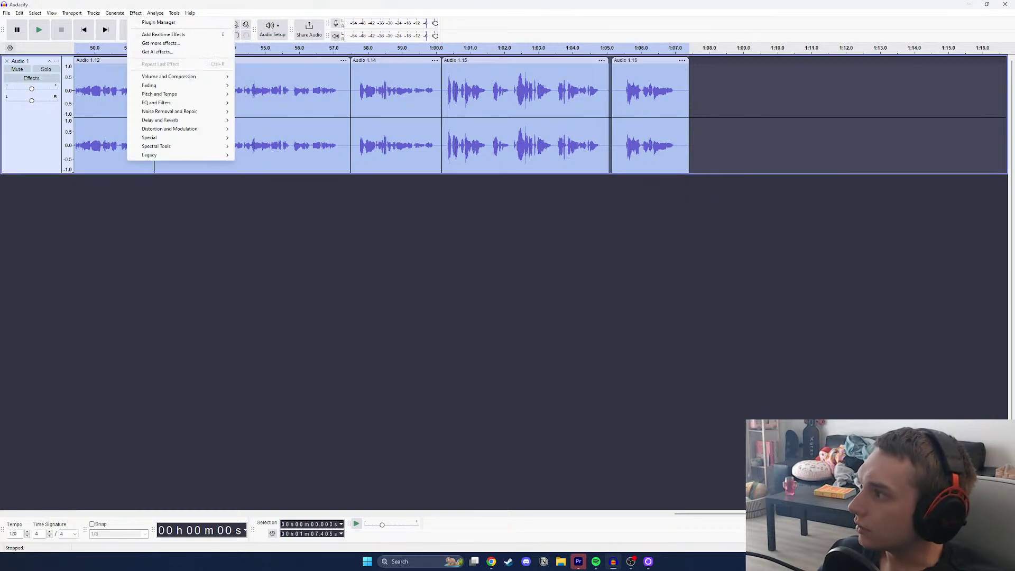
{"action": "mouse_move", "coordinate": [159, 102]}
{"action": "left_click", "coordinate": [260, 111]}
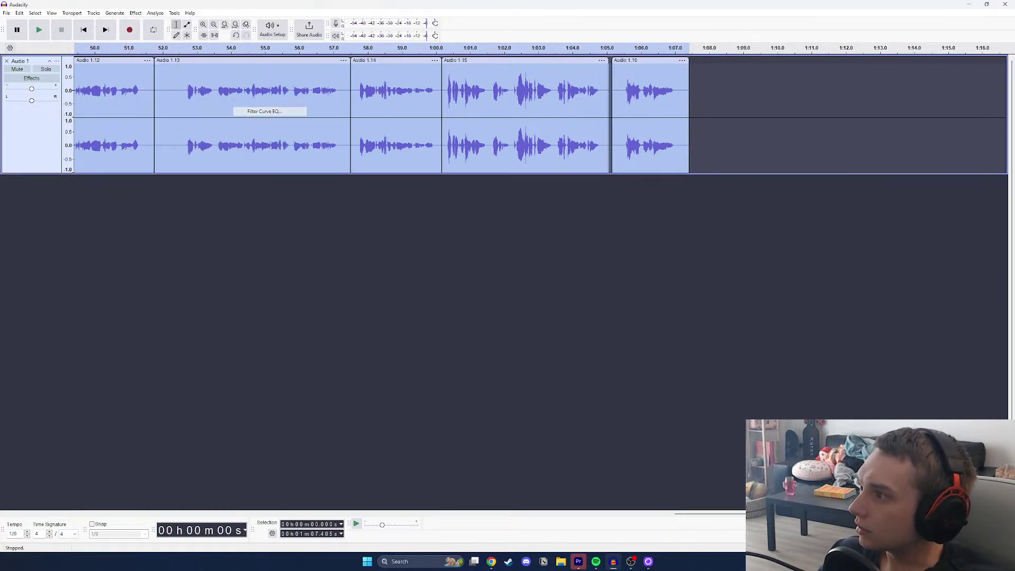
{"action": "left_click", "coordinate": [356, 192]}
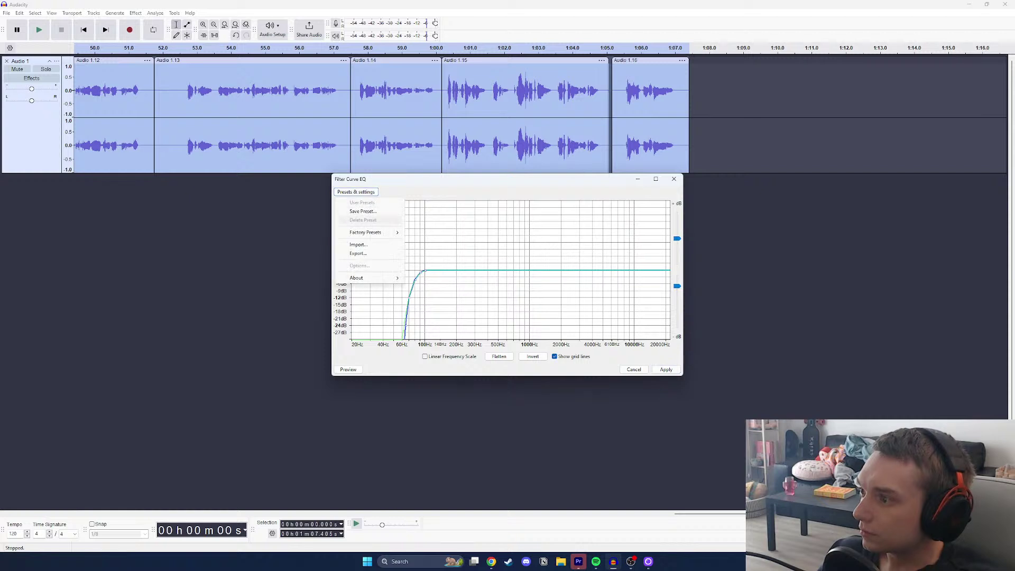
{"action": "mouse_move", "coordinate": [370, 232]}
{"action": "left_click", "coordinate": [429, 262]}
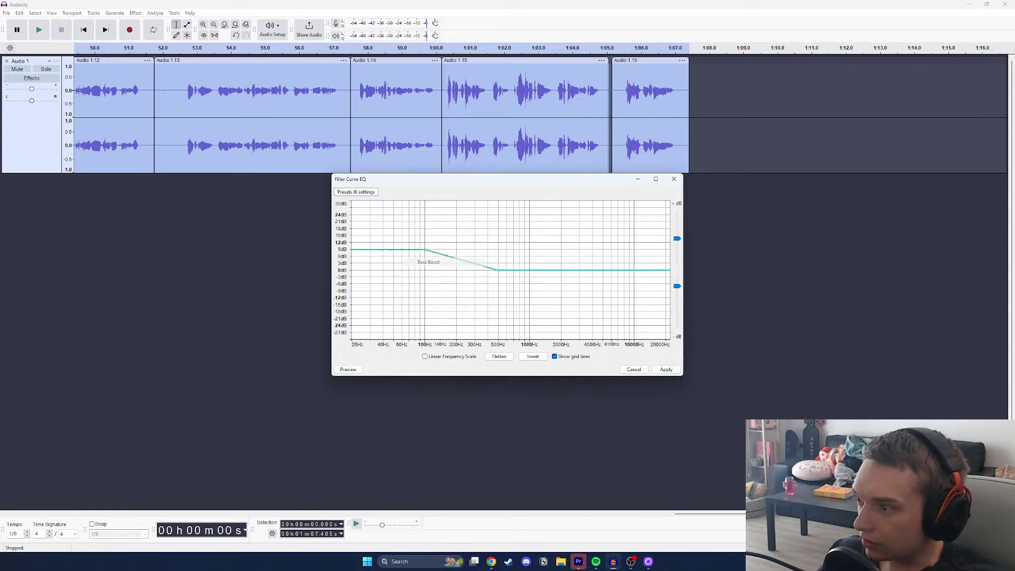
{"action": "left_click", "coordinate": [667, 369]}
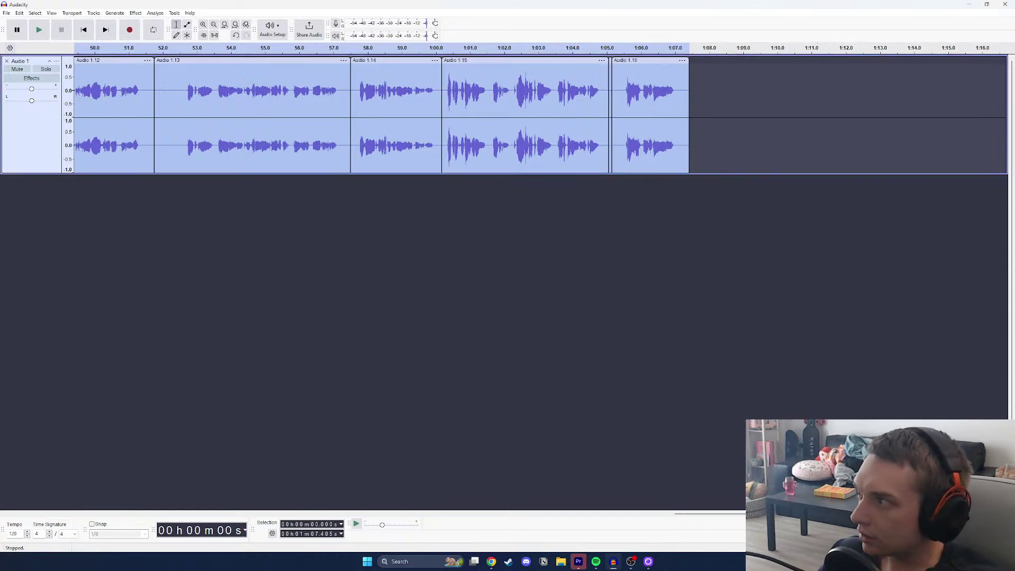
Undo the Bass Boost equalisation on the voice track.
{"action": "left_click", "coordinate": [115, 12]}
{"action": "mouse_move", "coordinate": [135, 13]}
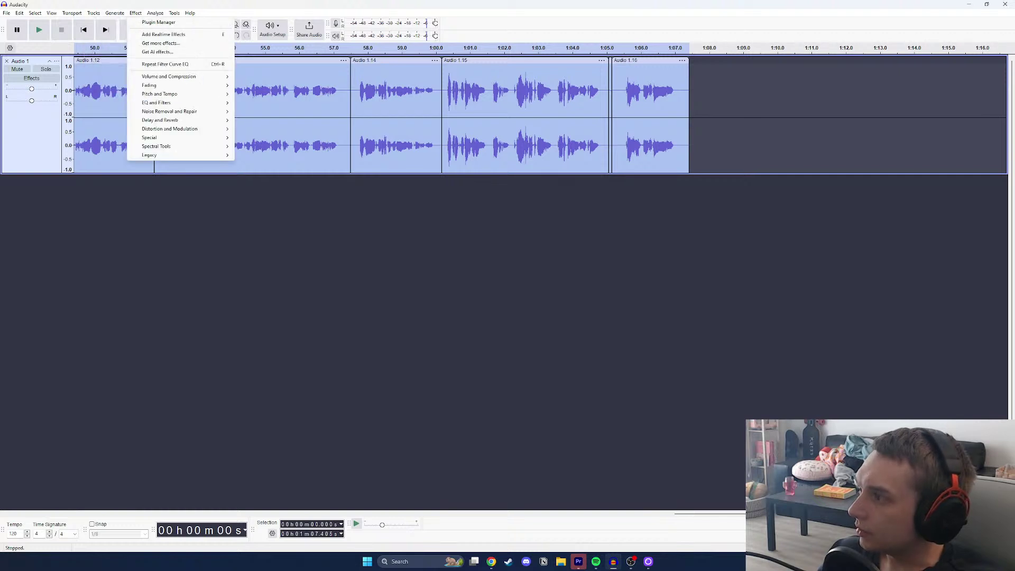
{"action": "mouse_move", "coordinate": [159, 103]}
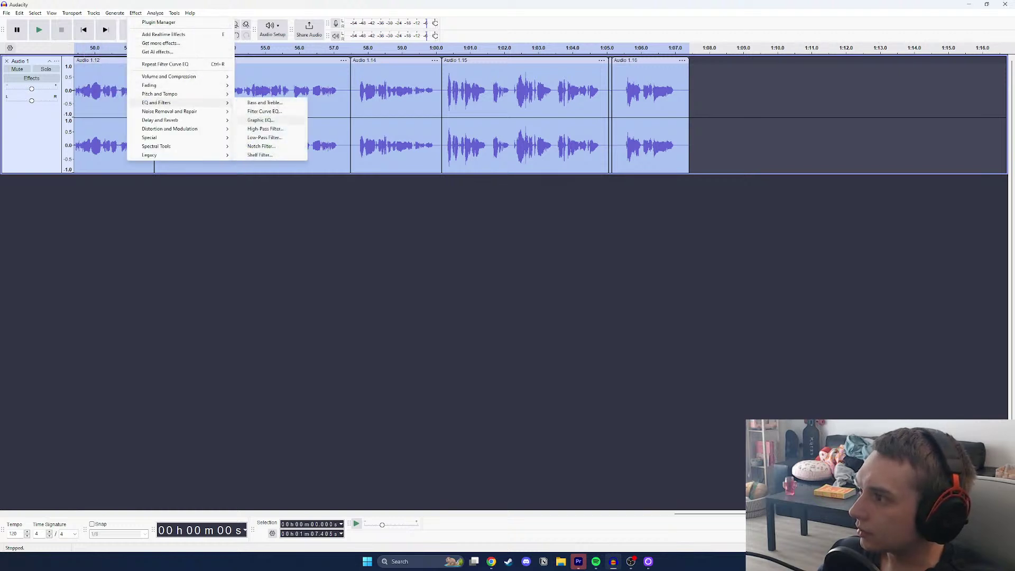
{"action": "left_click", "coordinate": [264, 111]}
{"action": "left_click", "coordinate": [356, 192]}
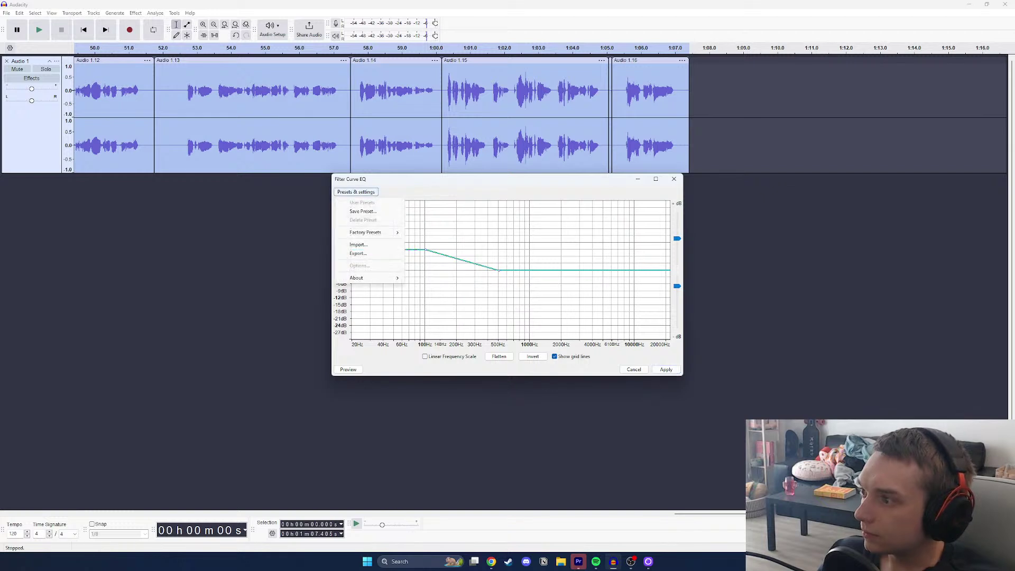
{"action": "mouse_move", "coordinate": [370, 232]}
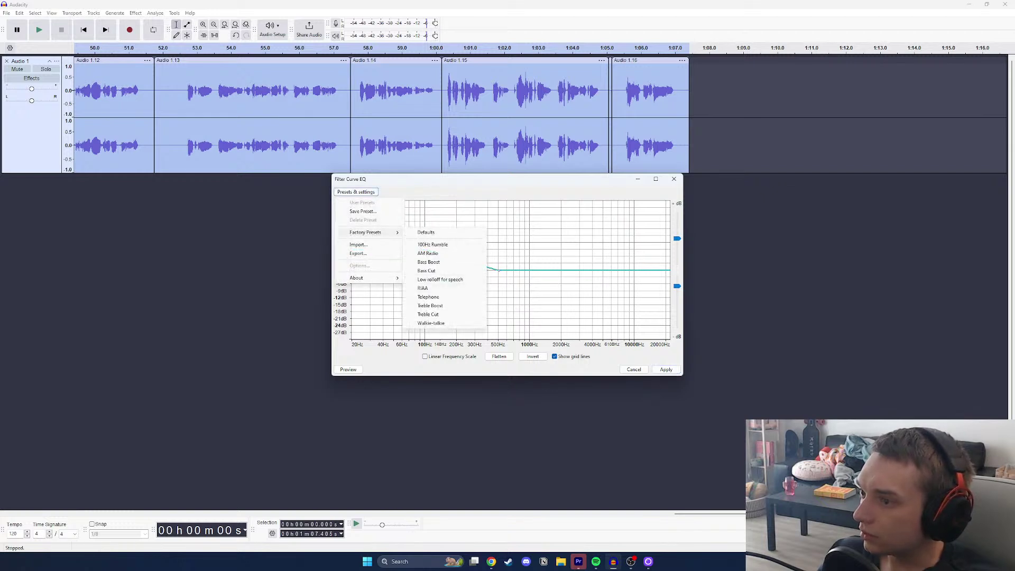
{"action": "left_click", "coordinate": [674, 179]}
{"action": "key", "text": "ctrl+z"}
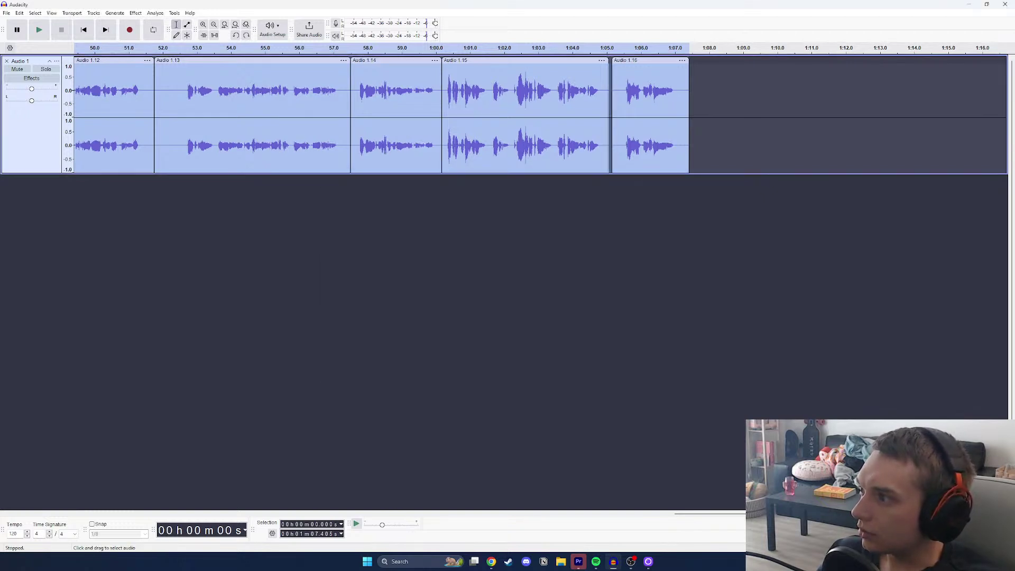
{"action": "left_click", "coordinate": [6, 13]}
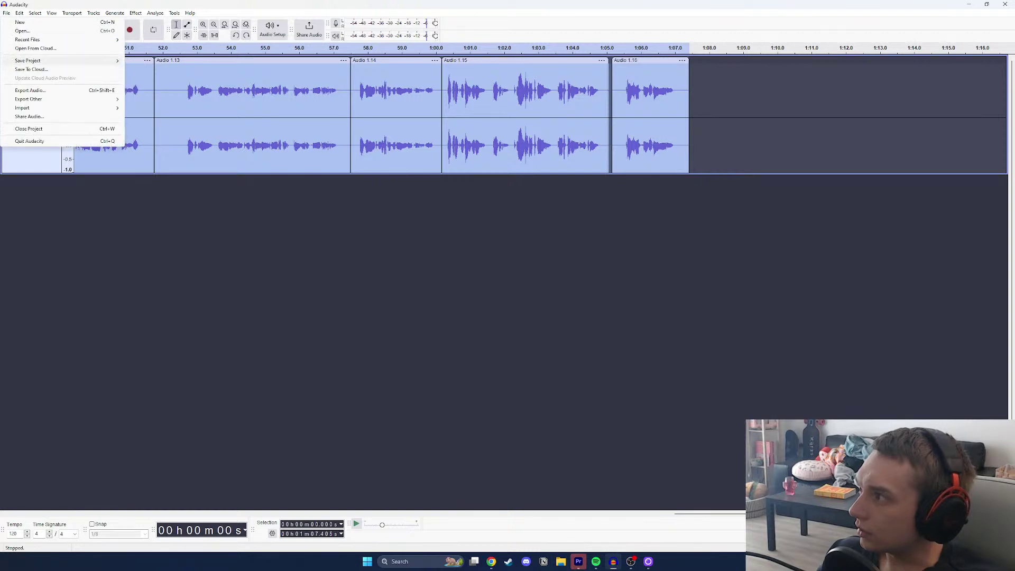
{"action": "mouse_move", "coordinate": [52, 60]}
{"action": "left_click", "coordinate": [30, 90]}
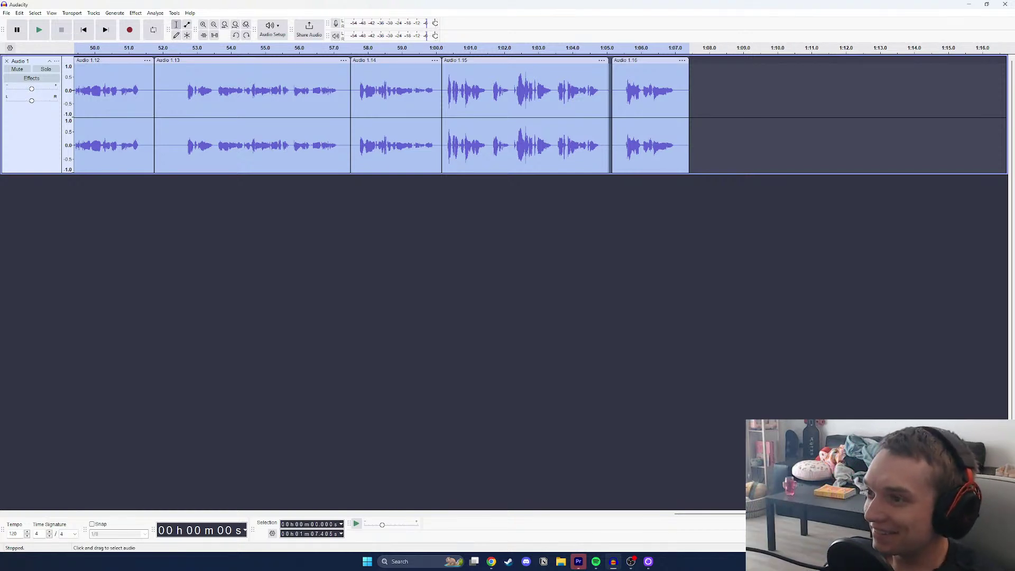
Move the last clip of the track earlier to close the small gap after the clip before it.
{"action": "mouse_move", "coordinate": [653, 60]}
{"action": "left_mouse_down"}
{"action": "mouse_move", "coordinate": [635, 60]}
{"action": "mouse_move", "coordinate": [650, 60]}
{"action": "left_mouse_up"}
{"action": "key", "text": "ctrl+z"}
{"action": "left_click", "coordinate": [720, 106]}
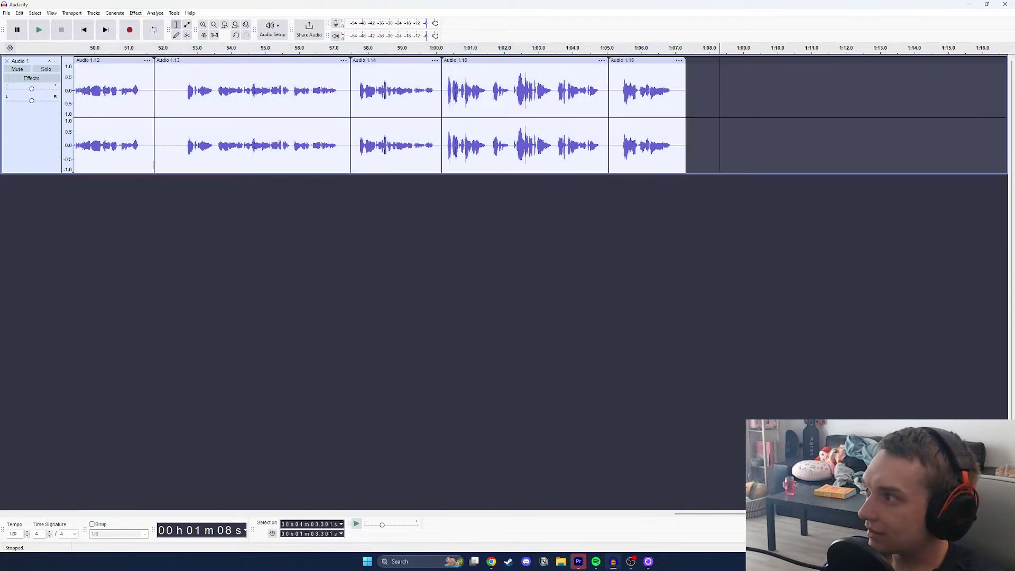
{"action": "left_click", "coordinate": [135, 13]}
{"action": "mouse_move", "coordinate": [211, 85]}
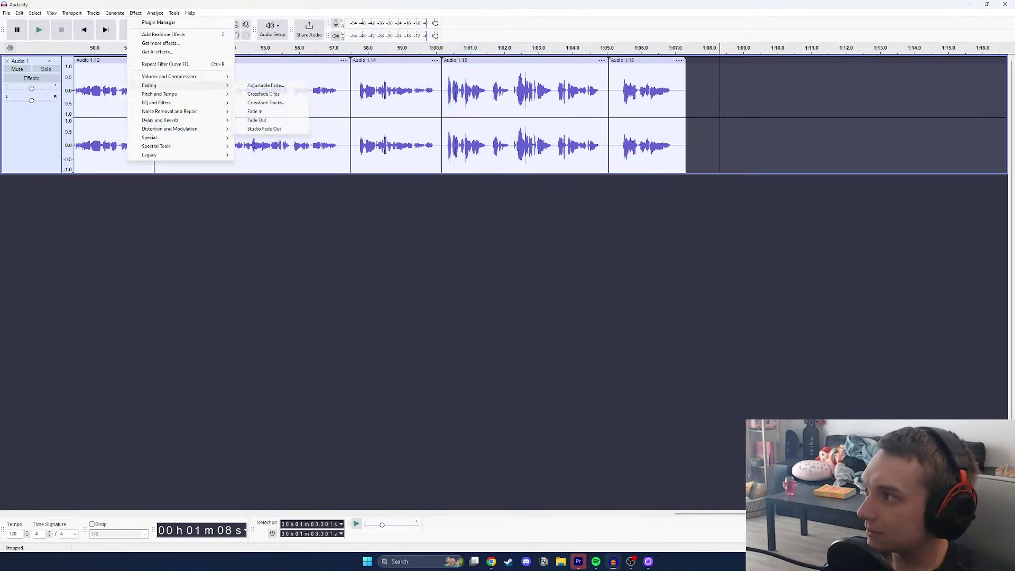
{"action": "mouse_move", "coordinate": [211, 102]}
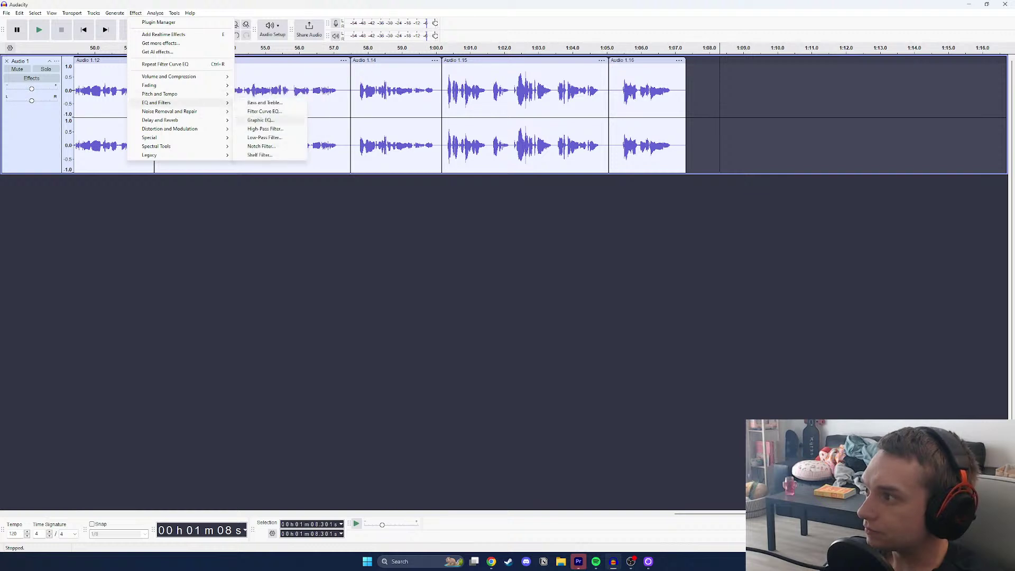
{"action": "left_click", "coordinate": [261, 120]}
{"action": "left_click", "coordinate": [589, 294]}
Apply a Filter Curve EQ to the whole track using the Treble Boost preset, with its boost lowered to about 3 dB.
{"action": "key", "text": "ctrl+a"}
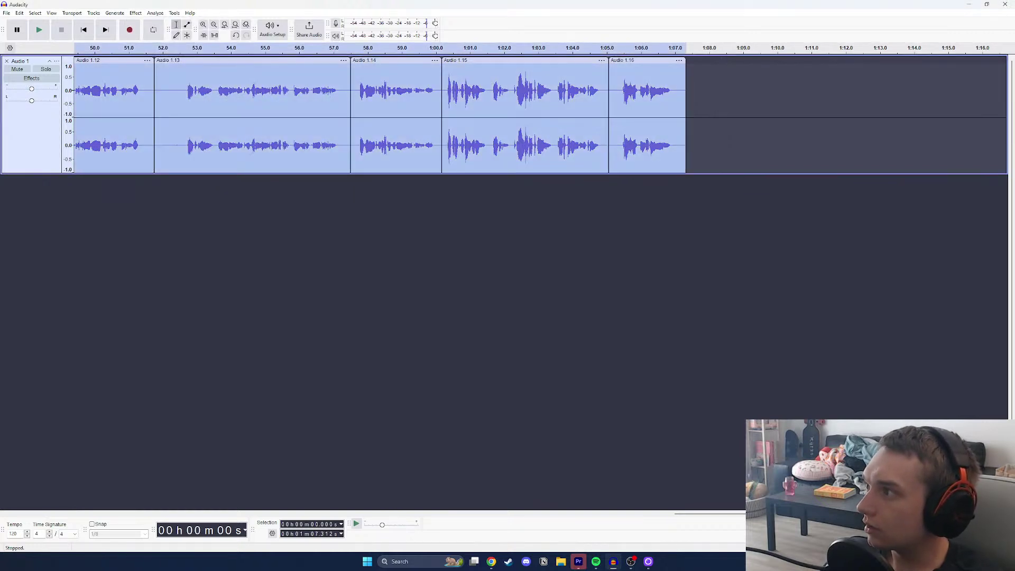
{"action": "left_click", "coordinate": [135, 13]}
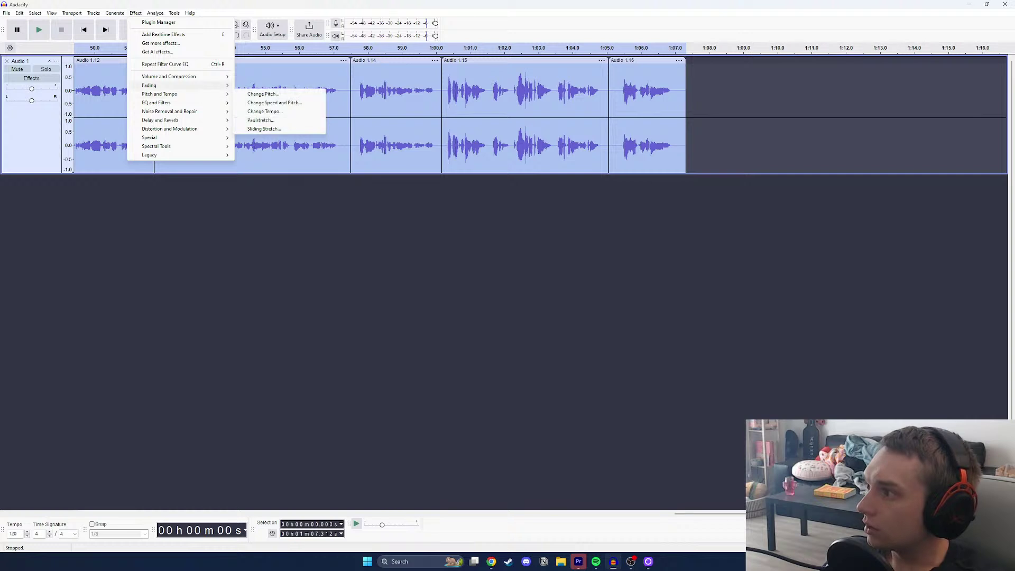
{"action": "mouse_move", "coordinate": [212, 102]}
{"action": "left_click", "coordinate": [264, 111]}
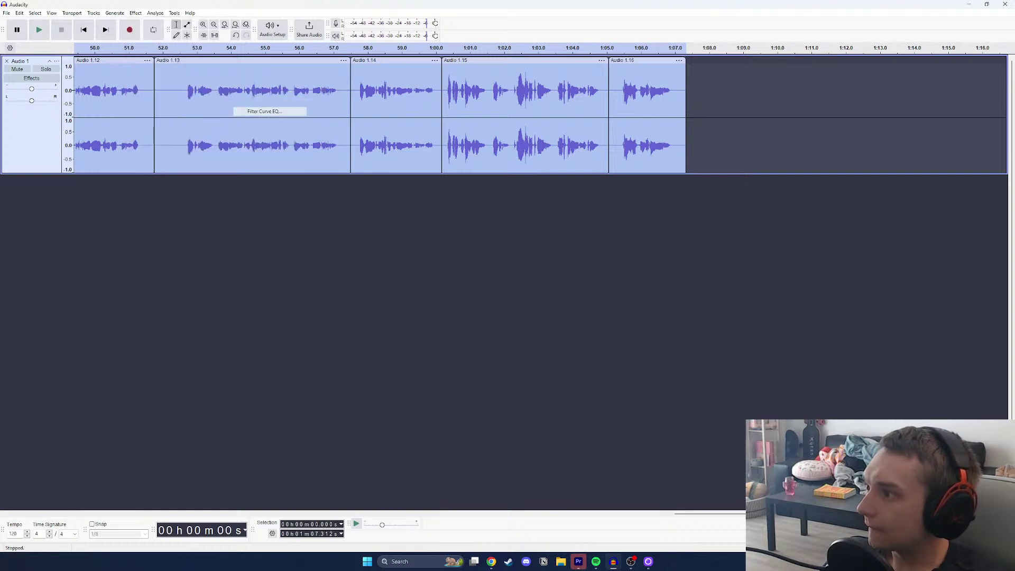
{"action": "left_click", "coordinate": [356, 192]}
{"action": "mouse_move", "coordinate": [365, 233]}
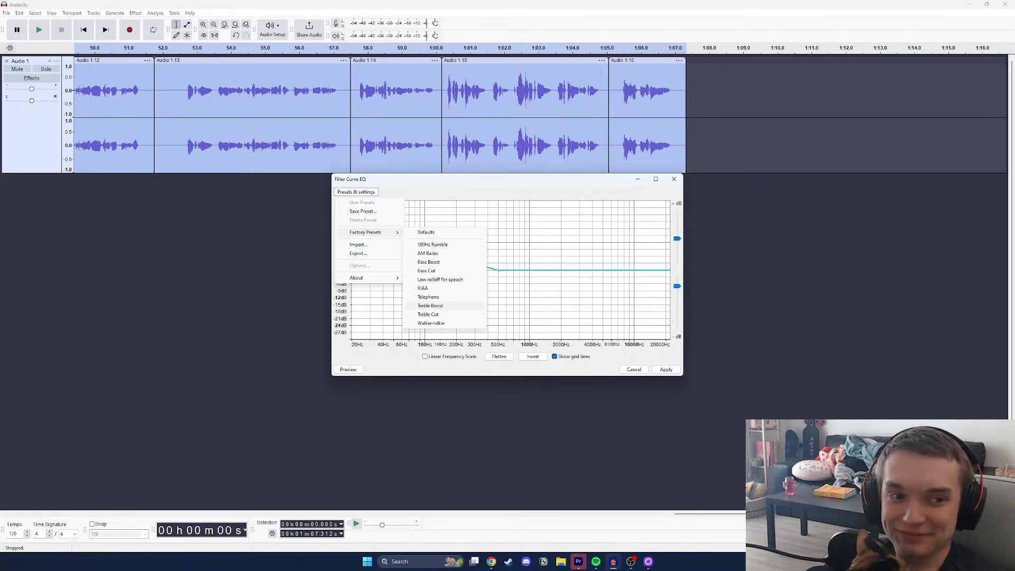
{"action": "left_click", "coordinate": [430, 306]}
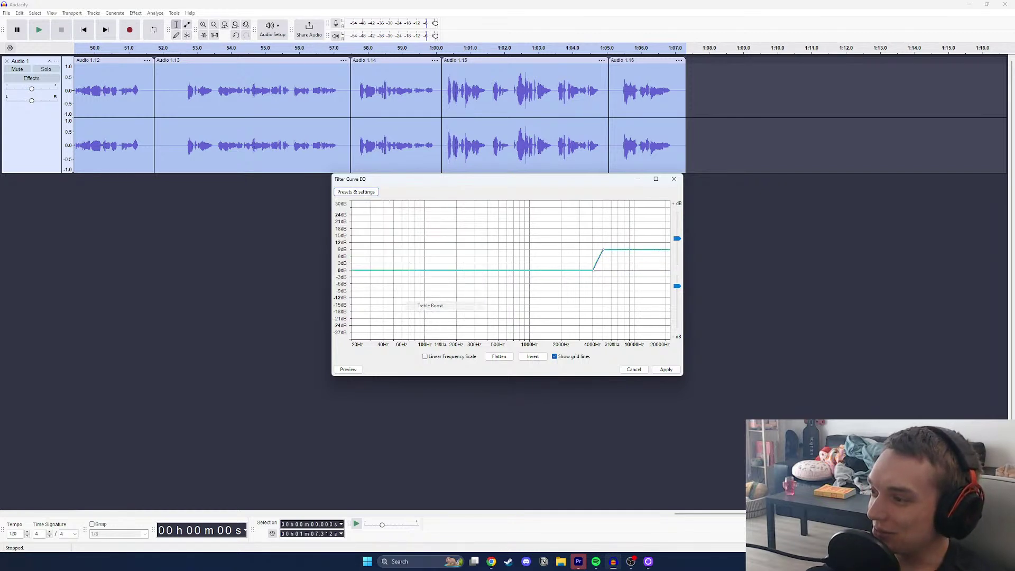
{"action": "left_click_drag", "start_coordinate": [603, 249], "coordinate": [602, 263]}
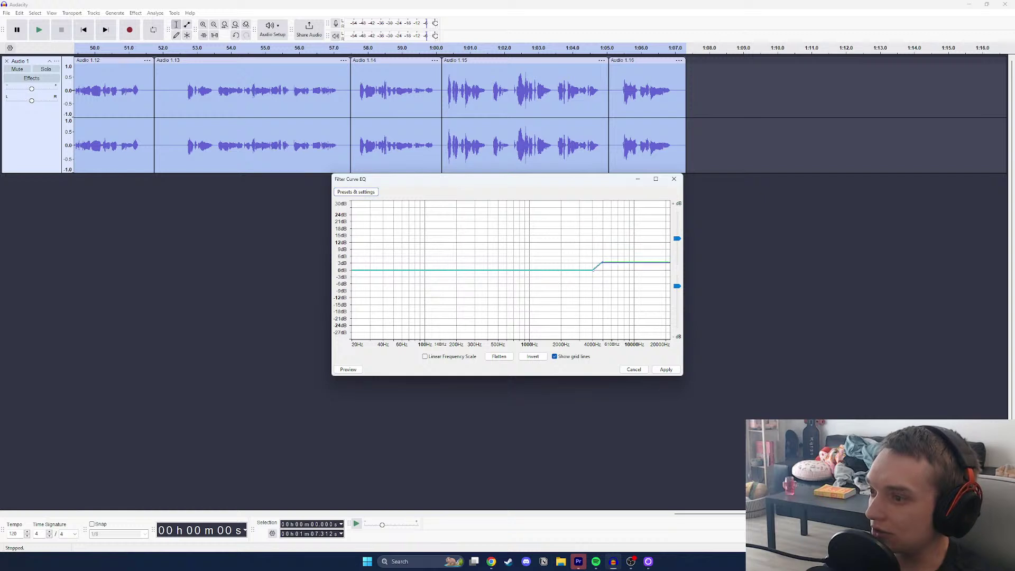
{"action": "key", "text": "Return"}
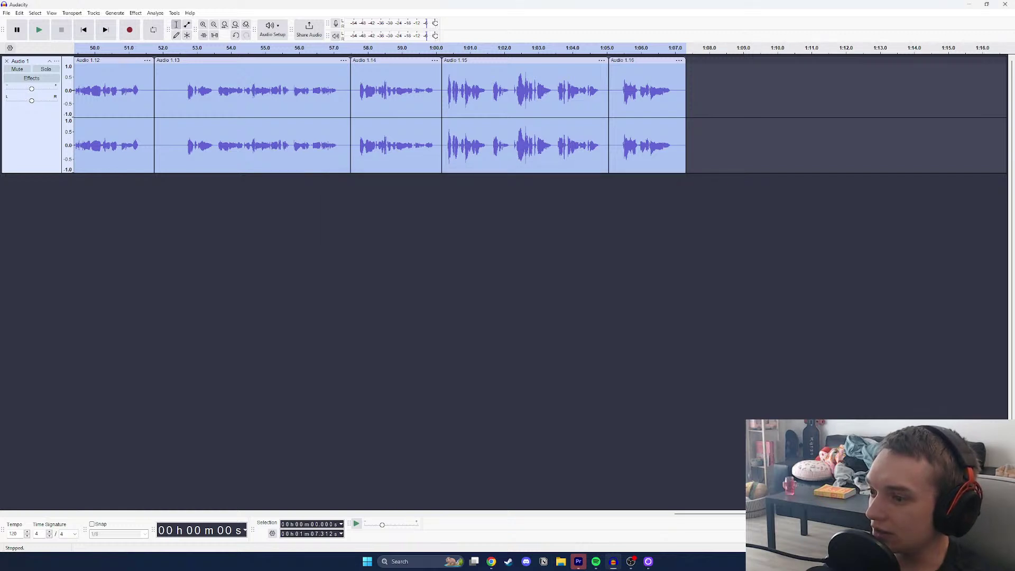
Play the track from about 58 seconds to check how the equalised voice sounds.
{"action": "left_click", "coordinate": [376, 114]}
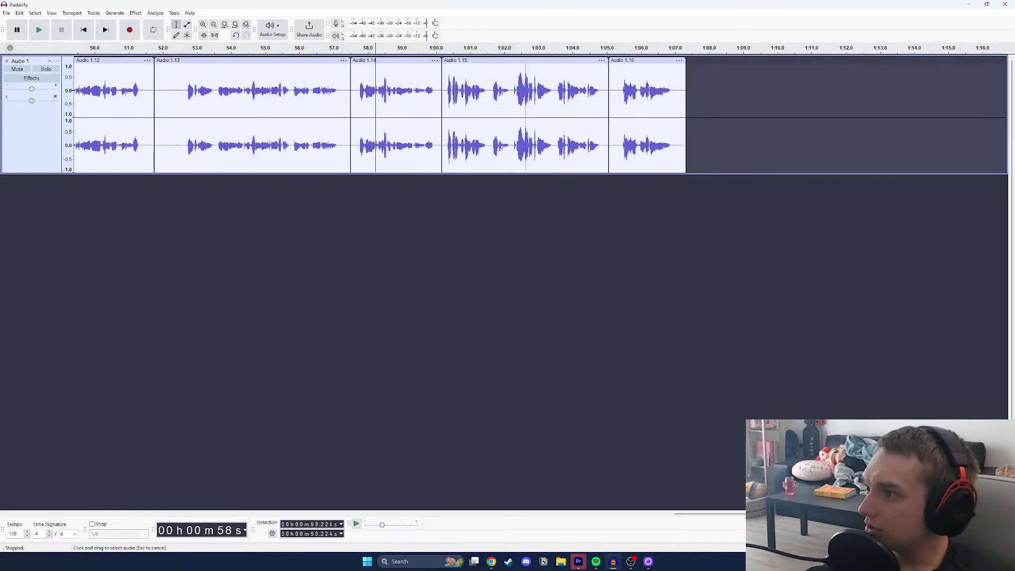
{"action": "left_click", "coordinate": [39, 30]}
{"action": "key", "text": "space"}
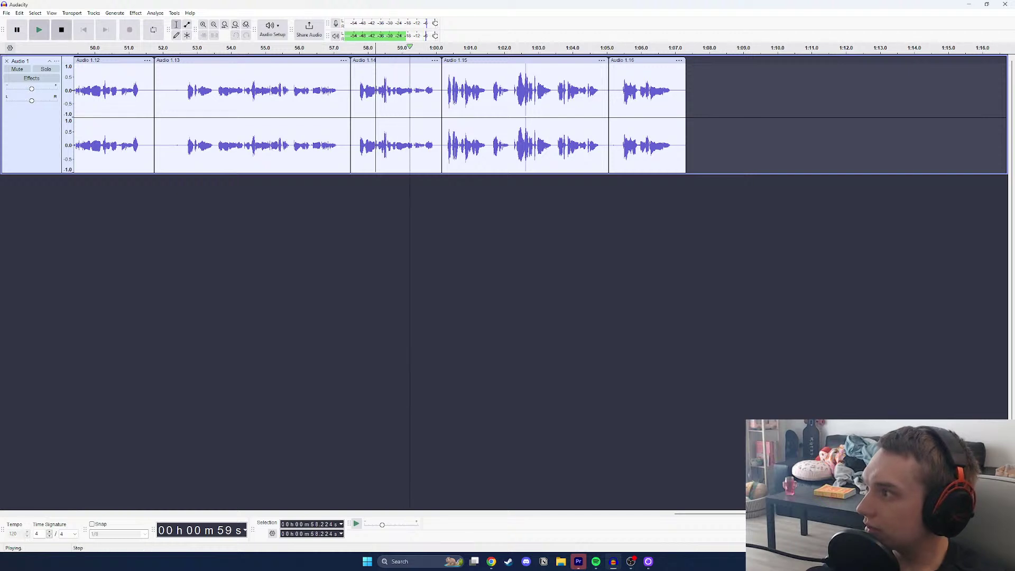
Apply a Filter Curve EQ with the "Low rolloff for speech" factory preset to the whole track.
{"action": "key", "text": "ctrl+a"}
{"action": "left_click", "coordinate": [135, 13]}
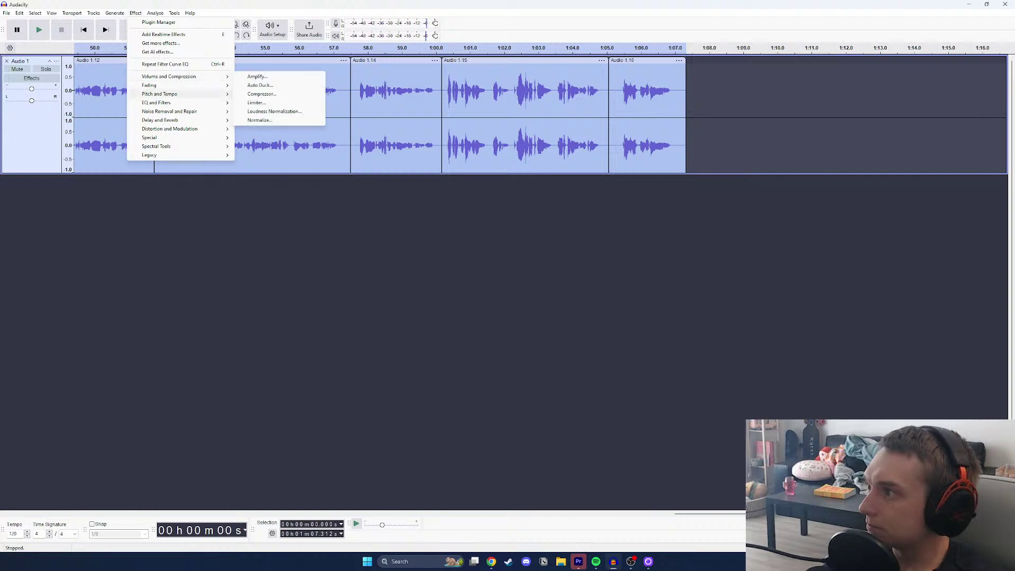
{"action": "mouse_move", "coordinate": [164, 103]}
{"action": "left_click", "coordinate": [264, 111]}
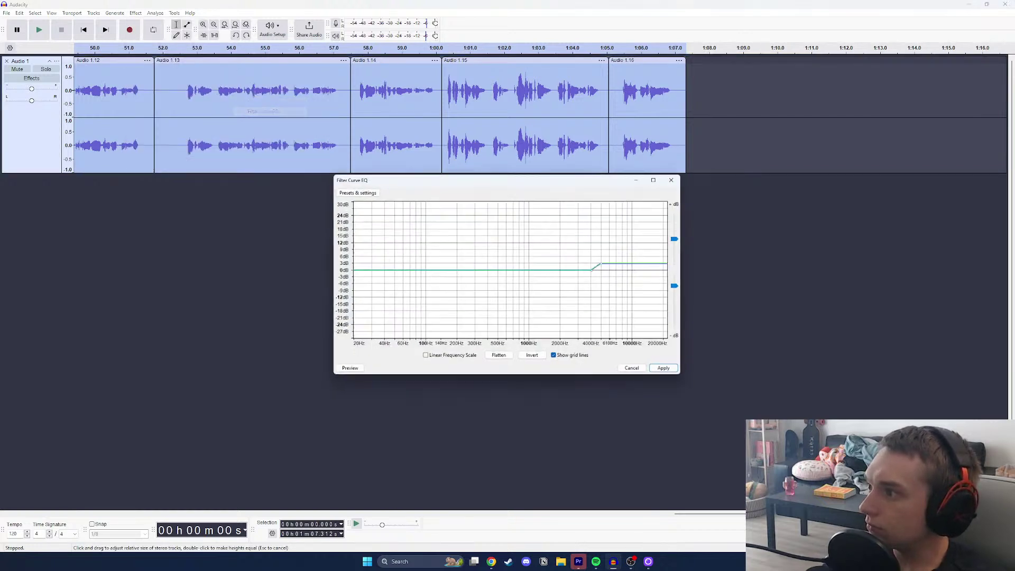
{"action": "left_click", "coordinate": [356, 192]}
{"action": "mouse_move", "coordinate": [365, 232]}
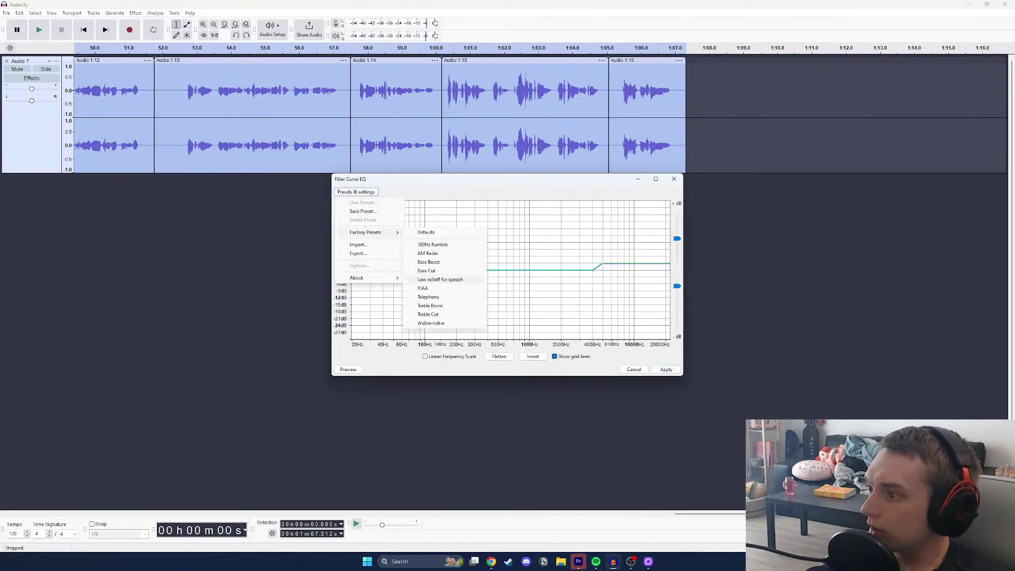
{"action": "left_click", "coordinate": [444, 280]}
{"action": "left_click", "coordinate": [666, 369]}
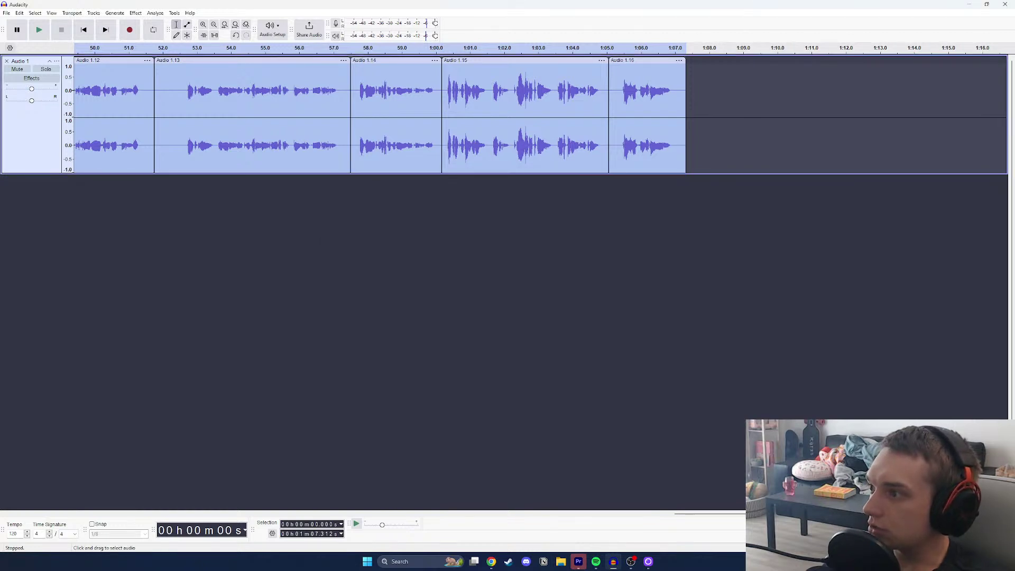
Apply the Compressor effect to the whole track with a threshold of -10 dB and a ratio of 10.
{"action": "left_click", "coordinate": [115, 13]}
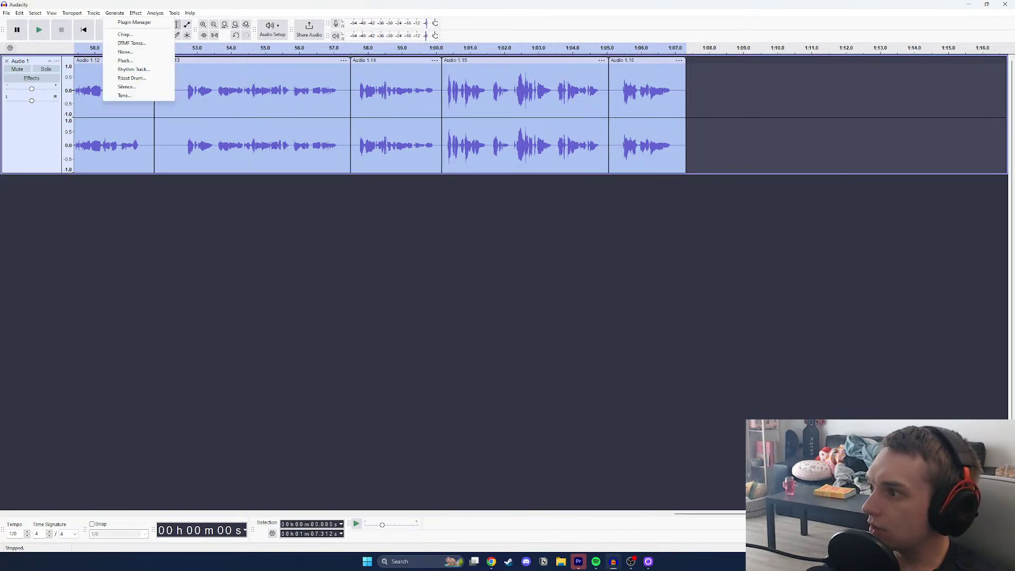
{"action": "mouse_move", "coordinate": [135, 13]}
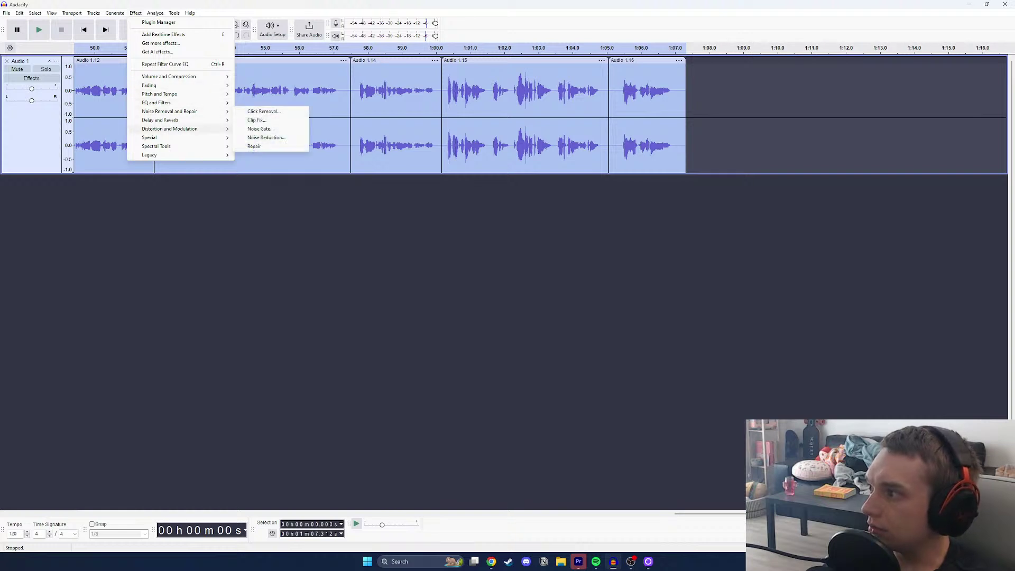
{"action": "mouse_move", "coordinate": [175, 76]}
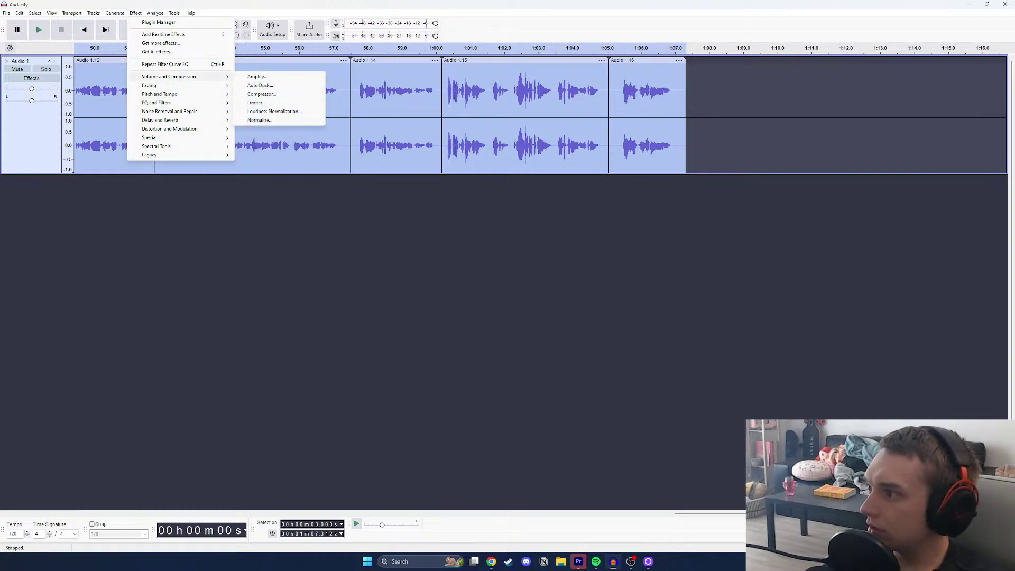
{"action": "left_click", "coordinate": [259, 94]}
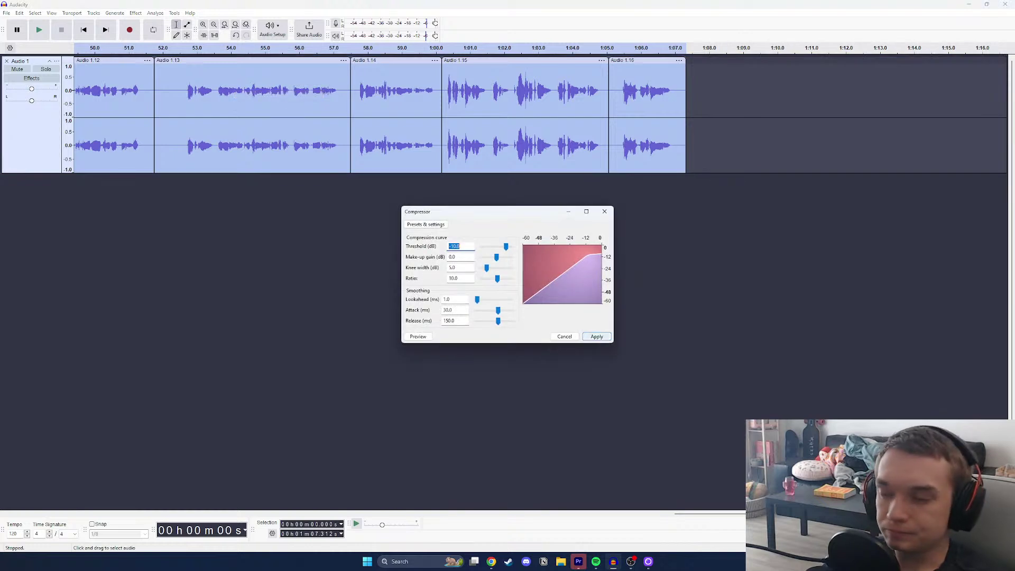
{"action": "left_click", "coordinate": [597, 336]}
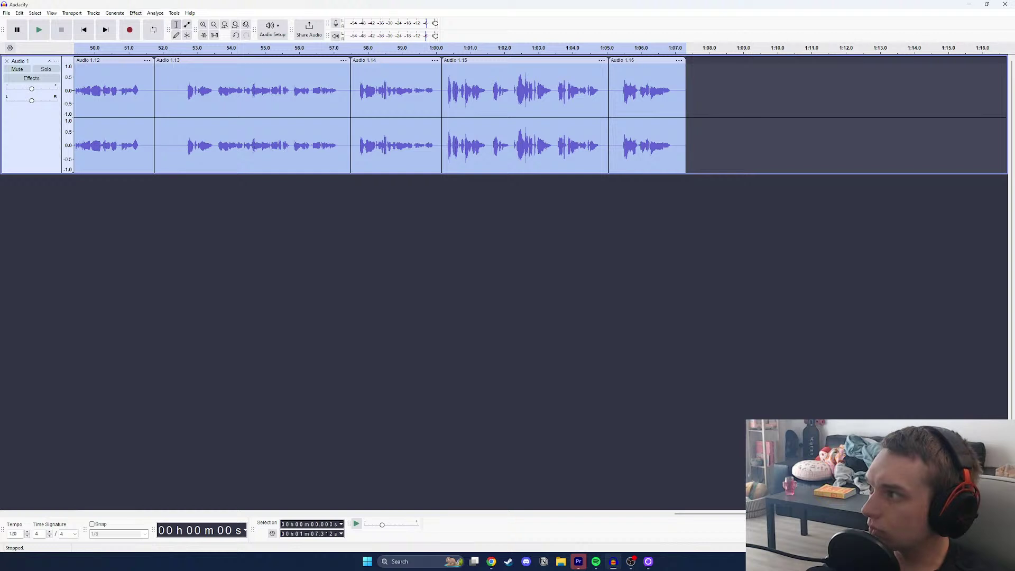
{"action": "left_click", "coordinate": [135, 13]}
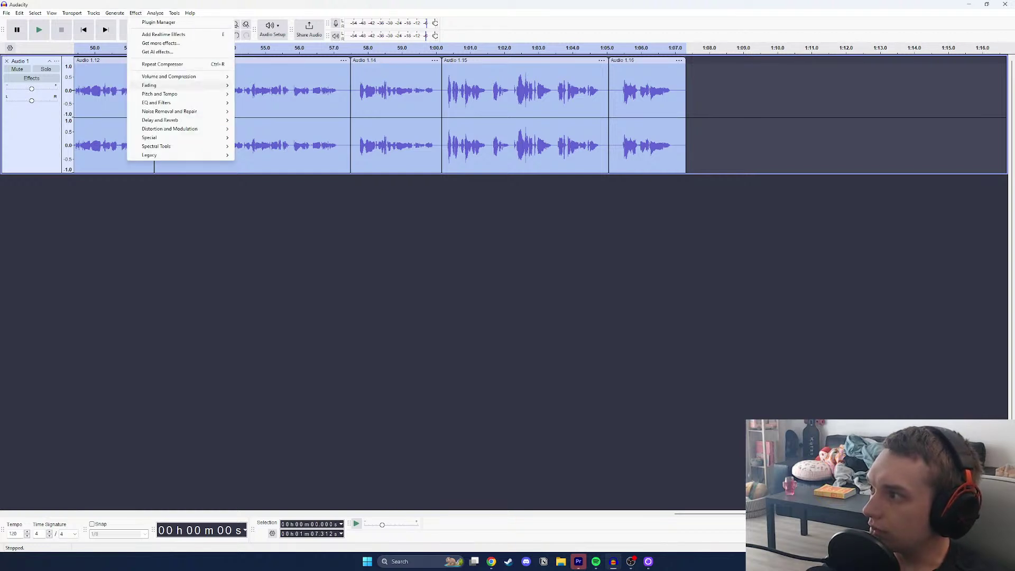
{"action": "mouse_move", "coordinate": [212, 77]}
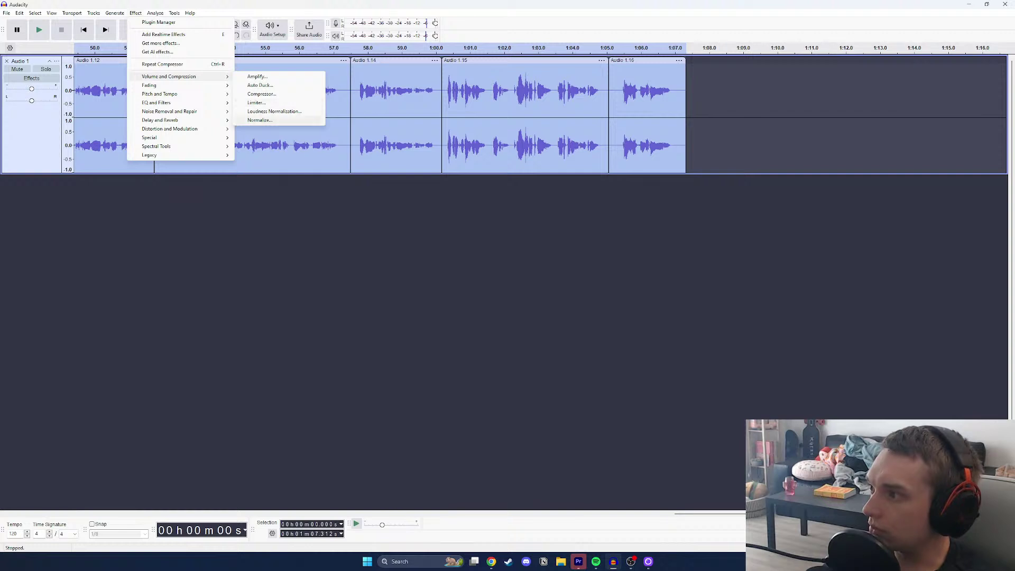
{"action": "left_click", "coordinate": [261, 120]}
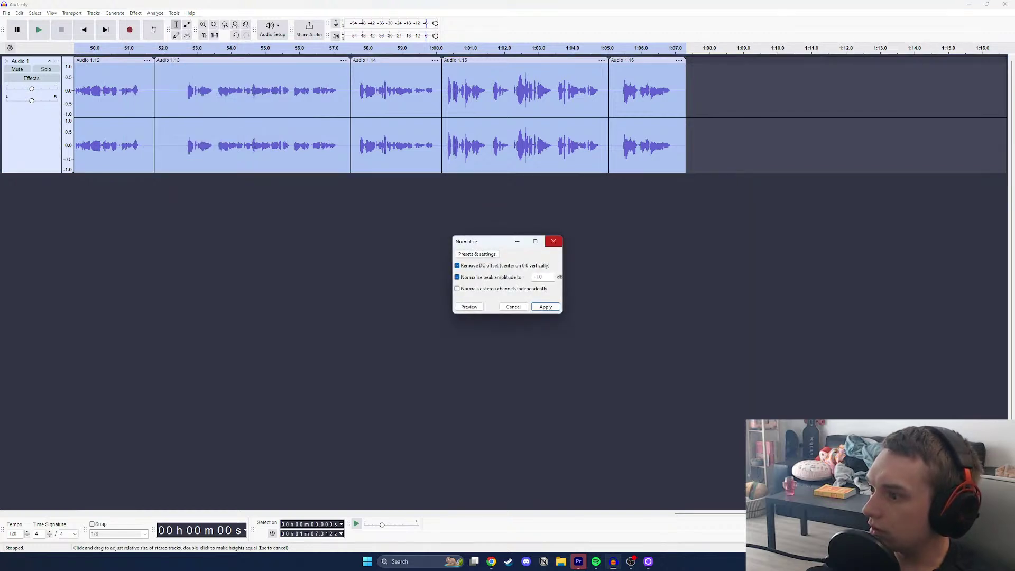
{"action": "key", "text": "Return"}
{"action": "key", "text": "alt+c"}
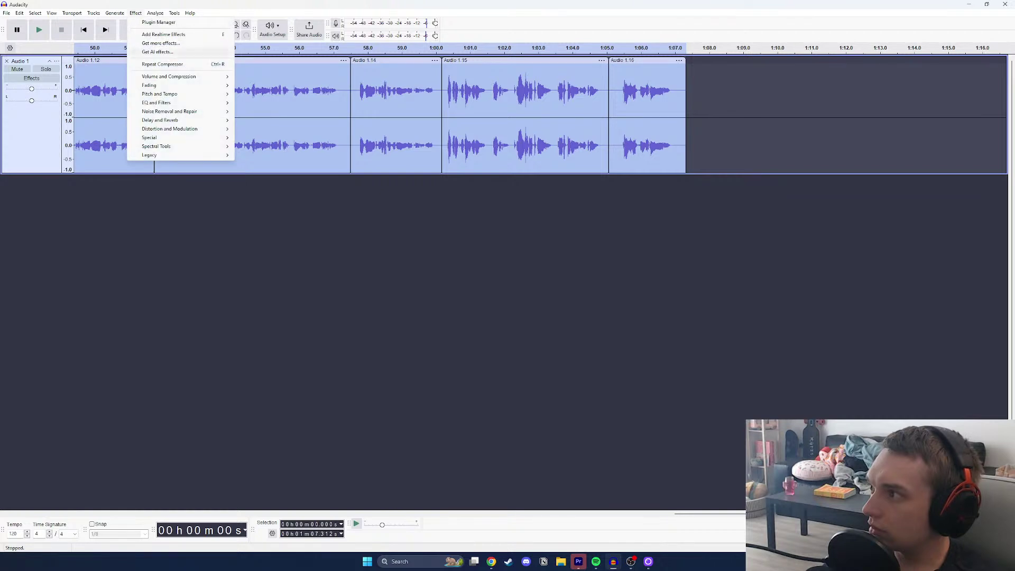
{"action": "mouse_move", "coordinate": [169, 76]}
{"action": "left_click", "coordinate": [278, 111]}
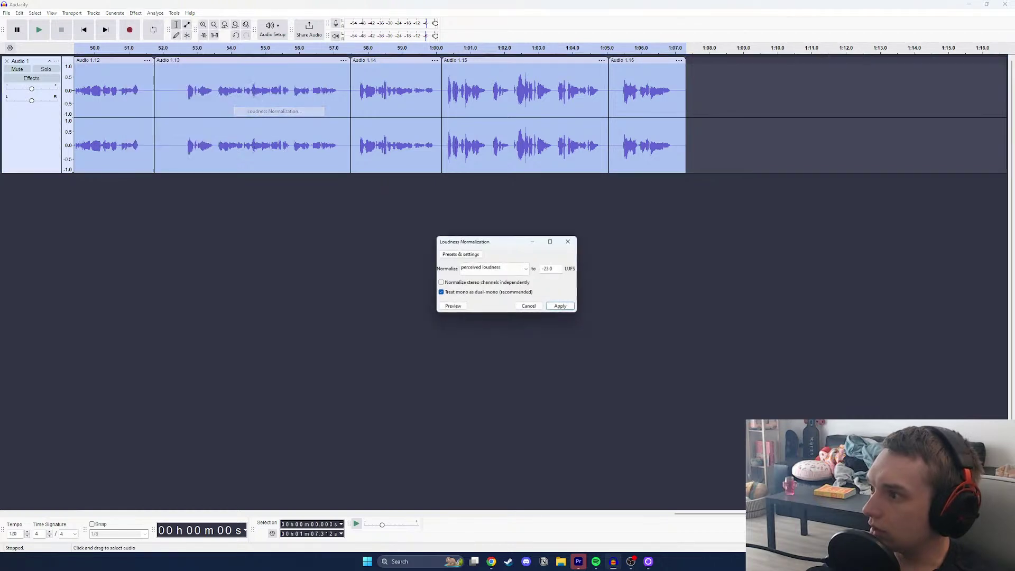
{"action": "key", "text": "Return"}
{"action": "key", "text": "alt+a"}
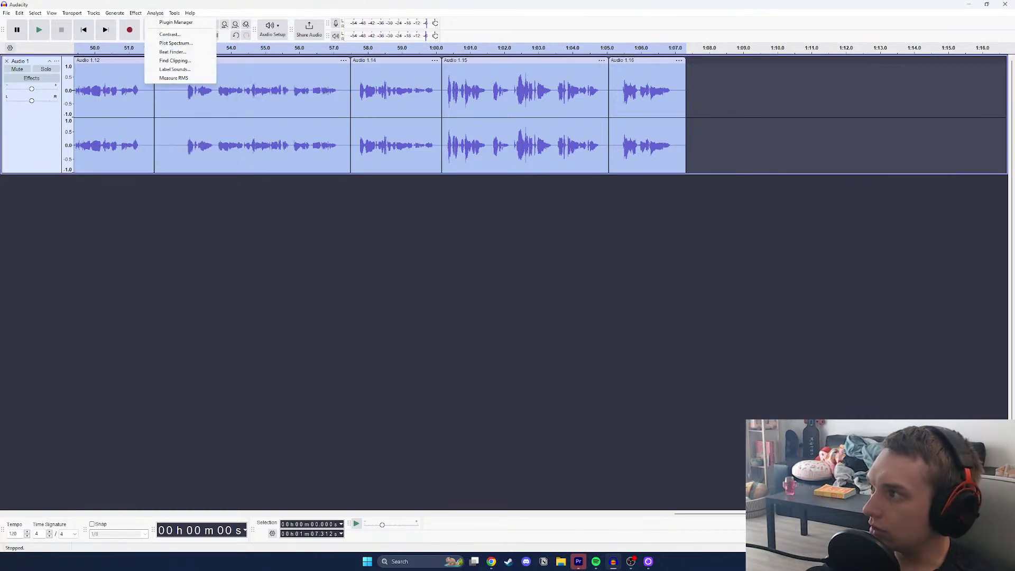
Apply the Limiter effect to the whole track and play the first seconds to check the processed voice.
{"action": "key", "text": "Left"}
{"action": "mouse_move", "coordinate": [182, 85]}
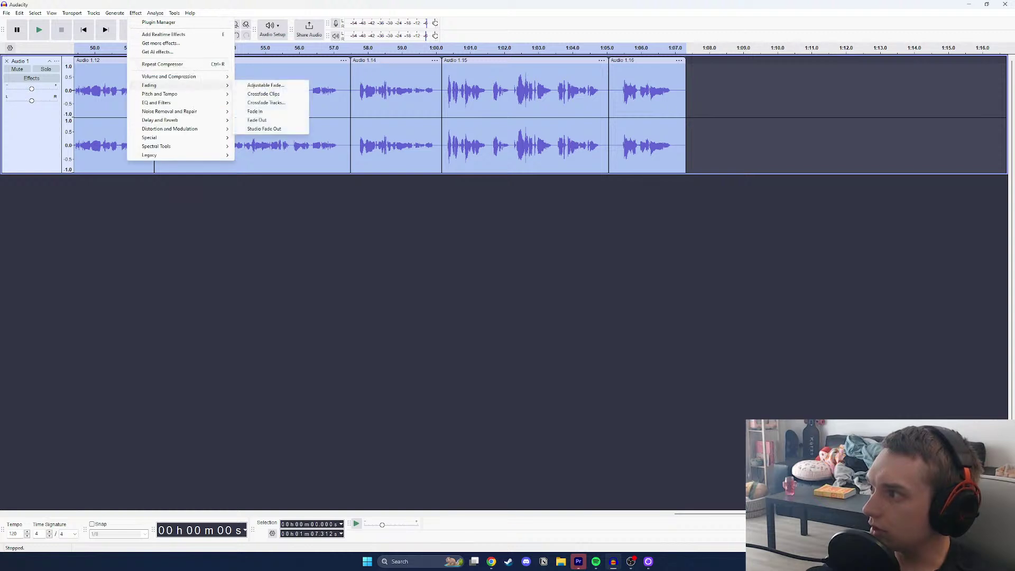
{"action": "left_click", "coordinate": [264, 103]}
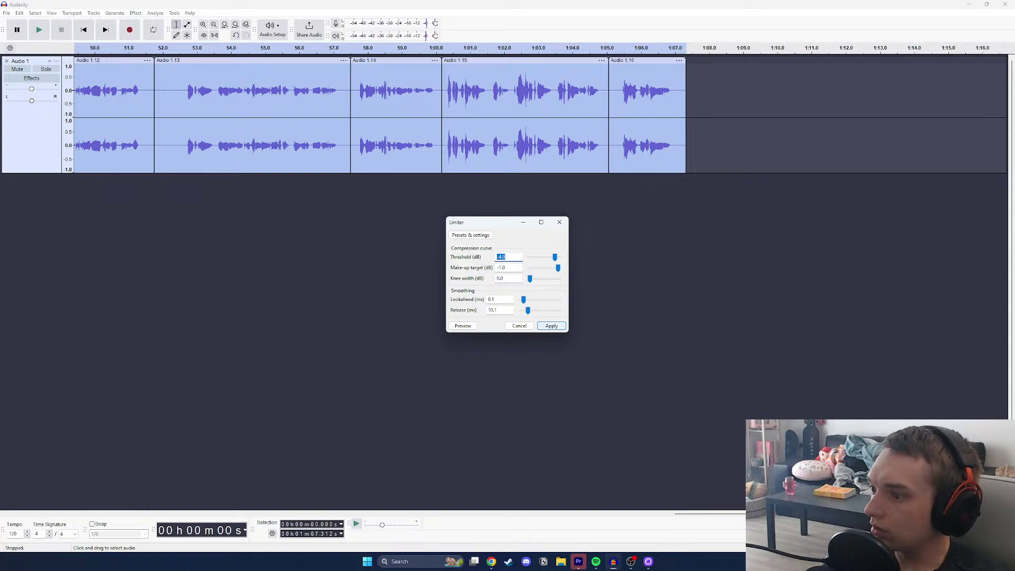
{"action": "key", "text": "Return"}
{"action": "key", "text": "space"}
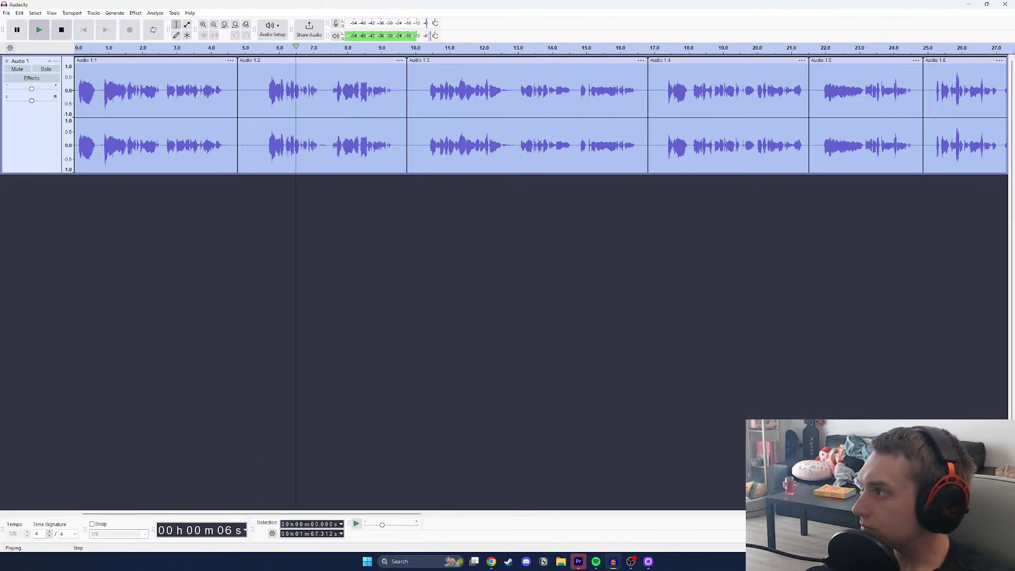
{"action": "left_click", "coordinate": [61, 29]}
Save the project as "kelly lines post effects" in the audio folder.
{"action": "left_click", "coordinate": [6, 13]}
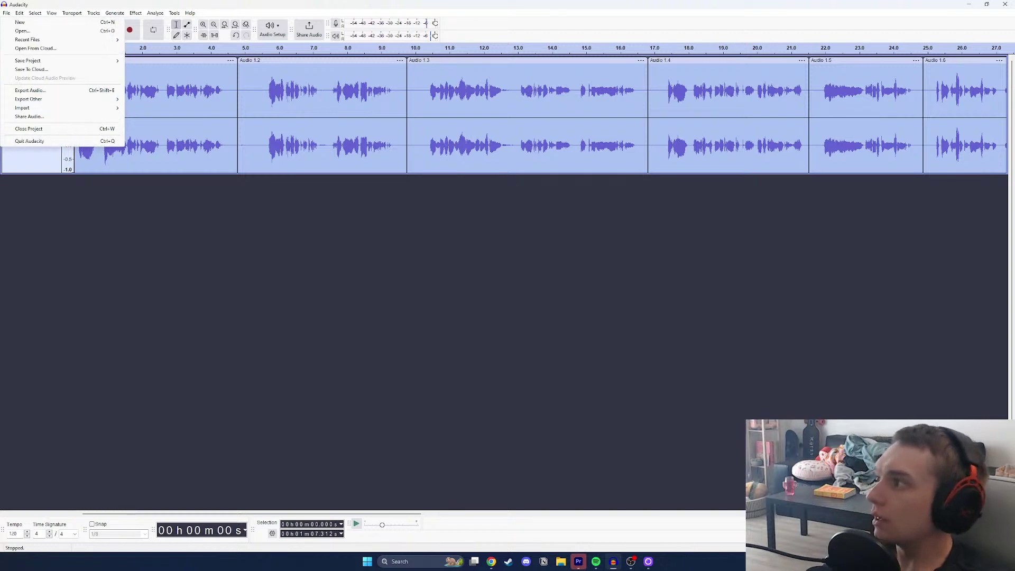
{"action": "mouse_move", "coordinate": [63, 61]}
{"action": "left_click", "coordinate": [155, 70]}
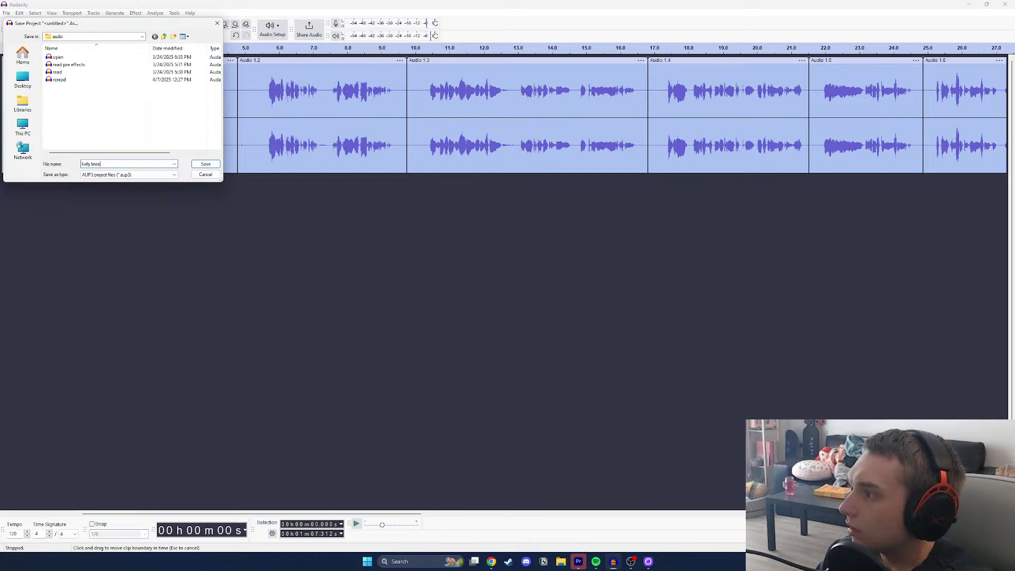
{"action": "key", "text": "Return"}
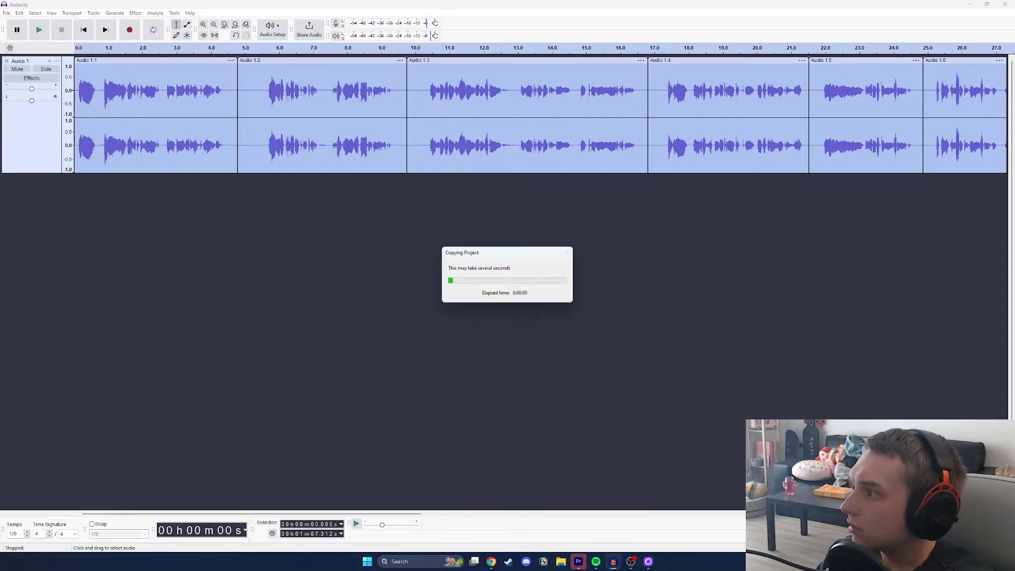
Undo all applied effects along with the last clip move and deletion to restore the unprocessed voice track.
{"action": "left_click", "coordinate": [135, 12]}
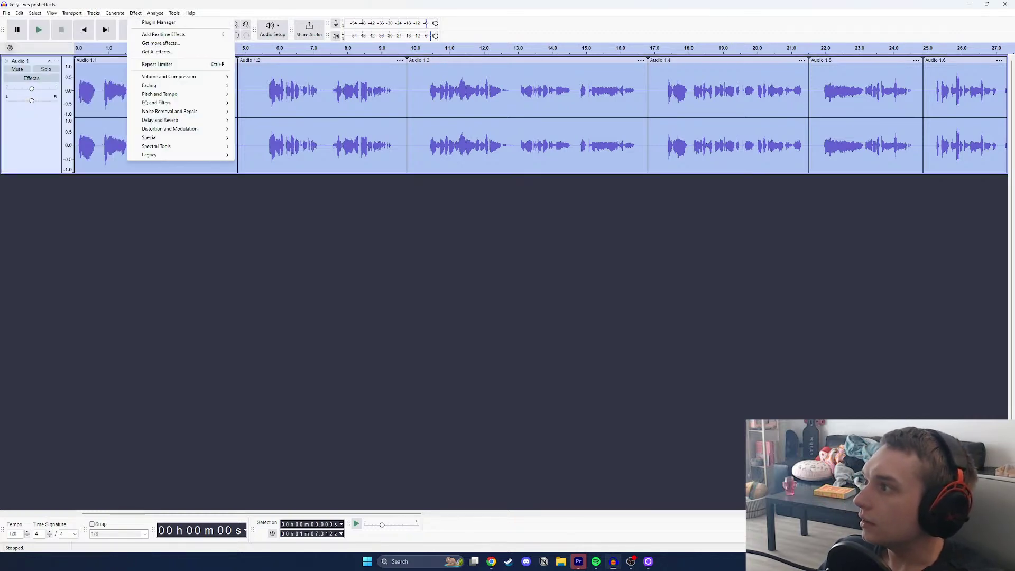
{"action": "key", "text": "Escape"}
{"action": "key", "text": "ctrl+z"}
{"action": "left_click", "coordinate": [135, 13]}
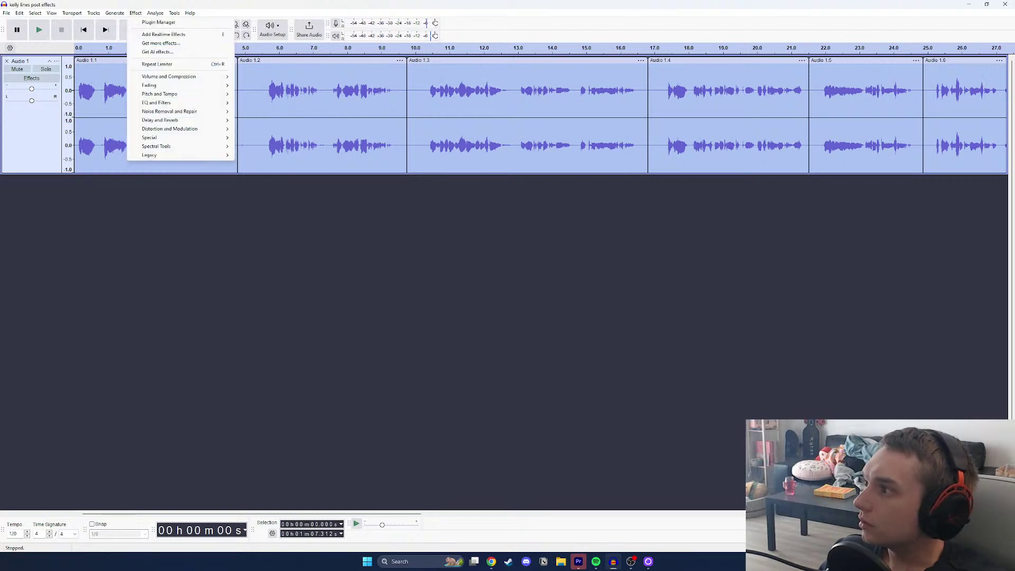
{"action": "left_click", "coordinate": [135, 13]}
{"action": "key", "text": "ctrl+z"}
{"action": "left_click", "coordinate": [135, 13]}
{"action": "left_click", "coordinate": [135, 12]}
{"action": "key", "text": "ctrl+z"}
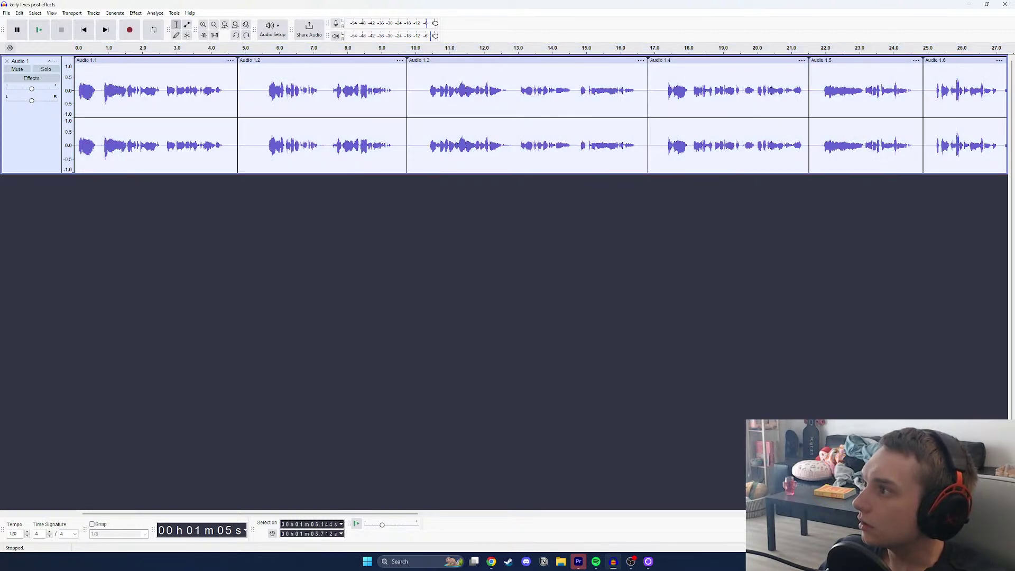
{"action": "left_click", "coordinate": [136, 13]}
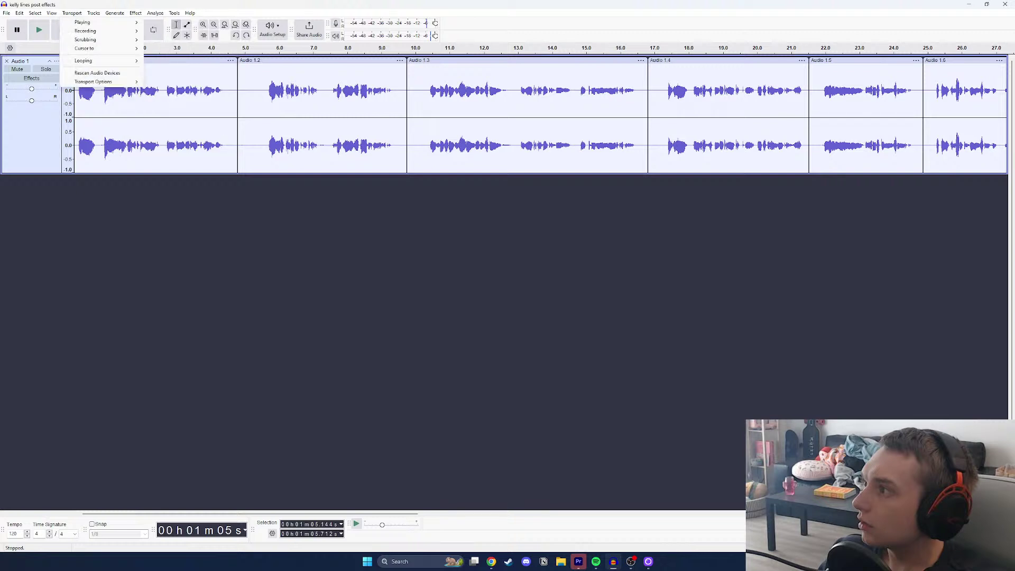
{"action": "mouse_move", "coordinate": [19, 14]}
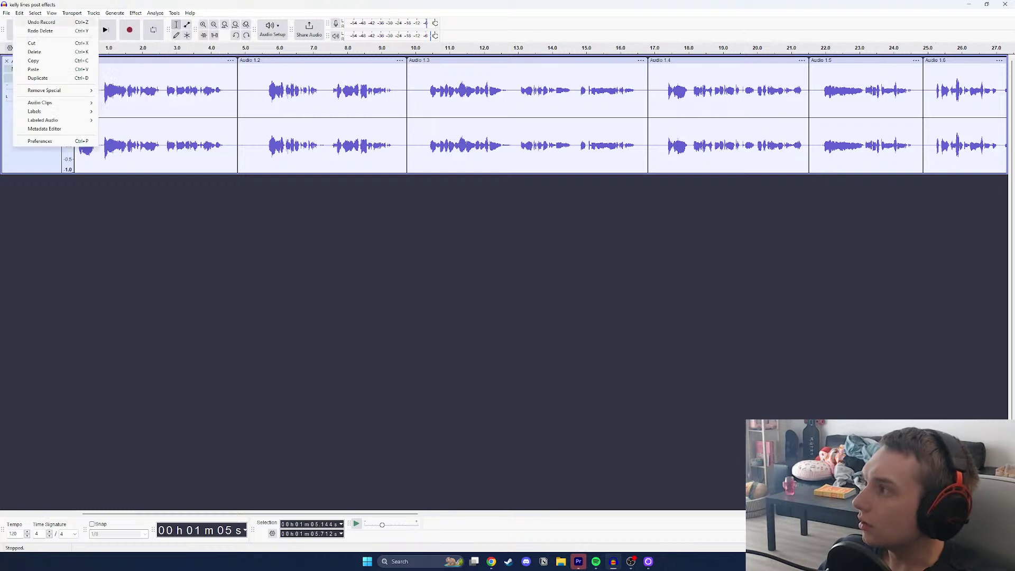
{"action": "key", "text": "Down"}
{"action": "key", "text": "Escape"}
Move the track's last clip earlier to close the gap before it, and play from about 1:00.9 to check the join.
{"action": "left_click", "coordinate": [846, 514]}
{"action": "left_click", "coordinate": [846, 514]}
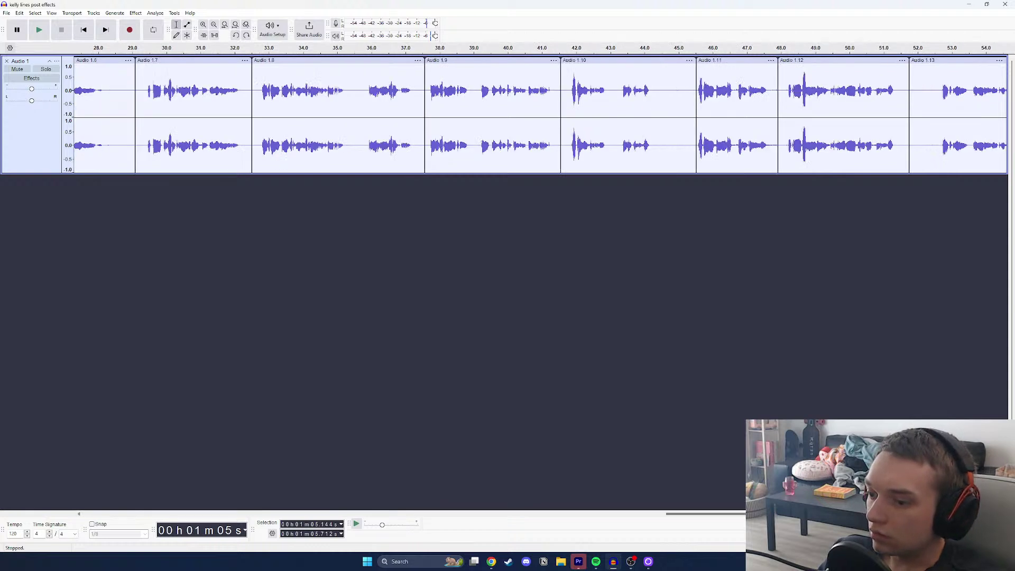
{"action": "scroll", "coordinate": [528, 117], "scroll_direction": "right", "scroll_amount": 4}
{"action": "key", "text": "Return"}
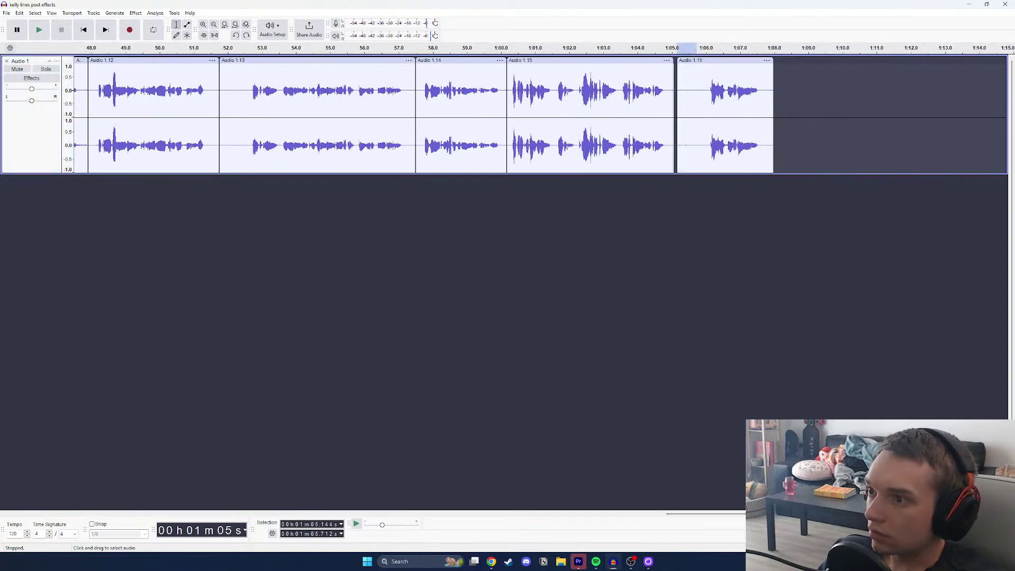
{"action": "left_click_drag", "start_coordinate": [723, 61], "coordinate": [719, 61]}
{"action": "key", "text": "space"}
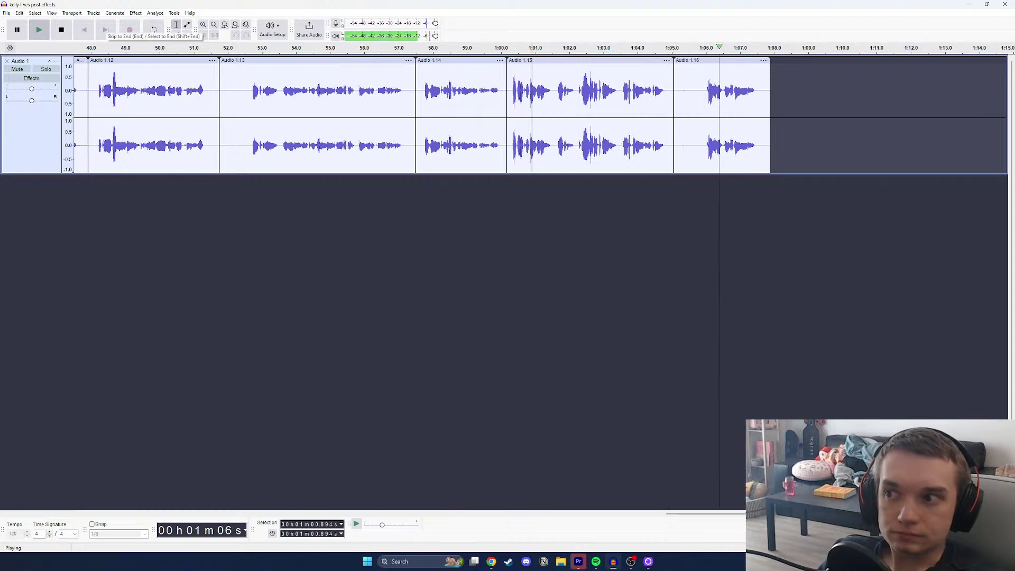
{"action": "left_click", "coordinate": [61, 30]}
Save the unprocessed version as a separate project named "kelly lines" in the audio folder.
{"action": "left_click", "coordinate": [7, 13]}
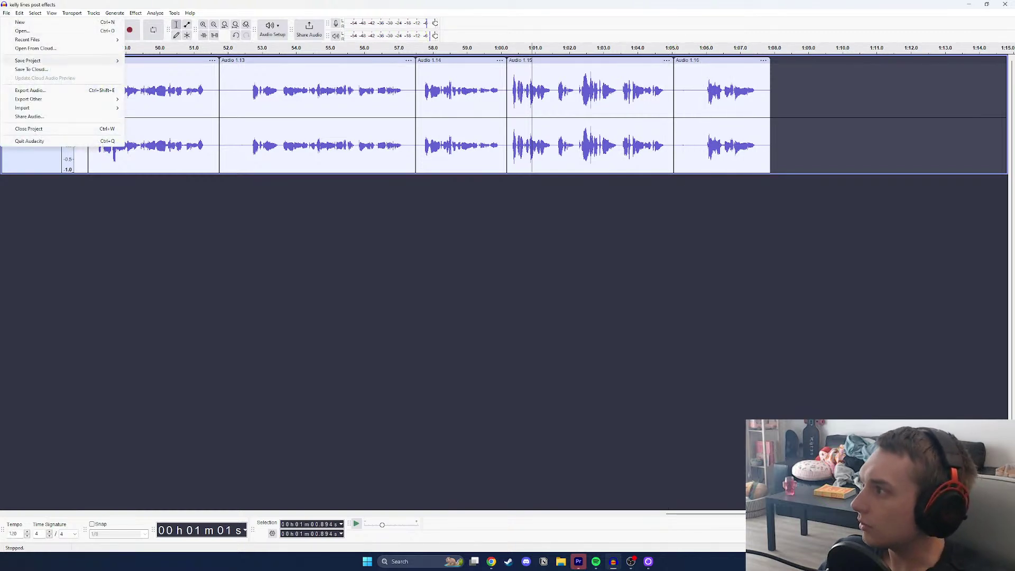
{"action": "mouse_move", "coordinate": [31, 60]}
{"action": "left_click", "coordinate": [155, 70]}
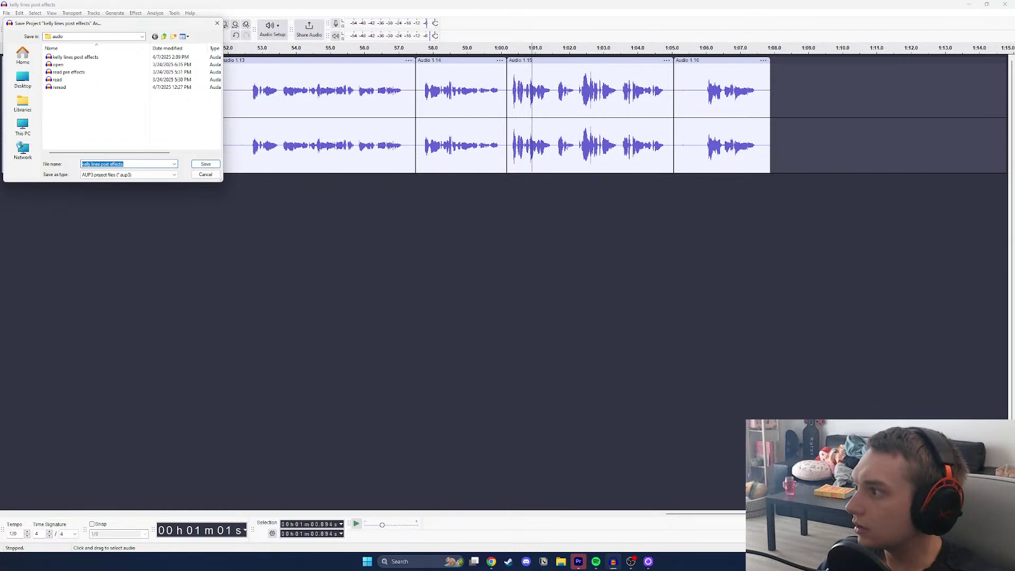
{"action": "type", "text": "kelly lines"}
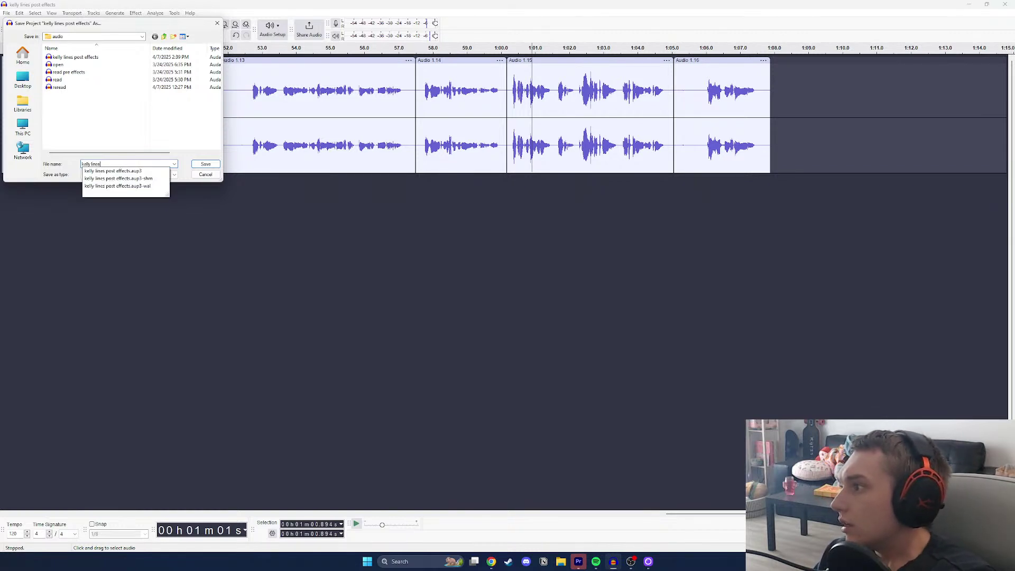
{"action": "key", "text": "Return"}
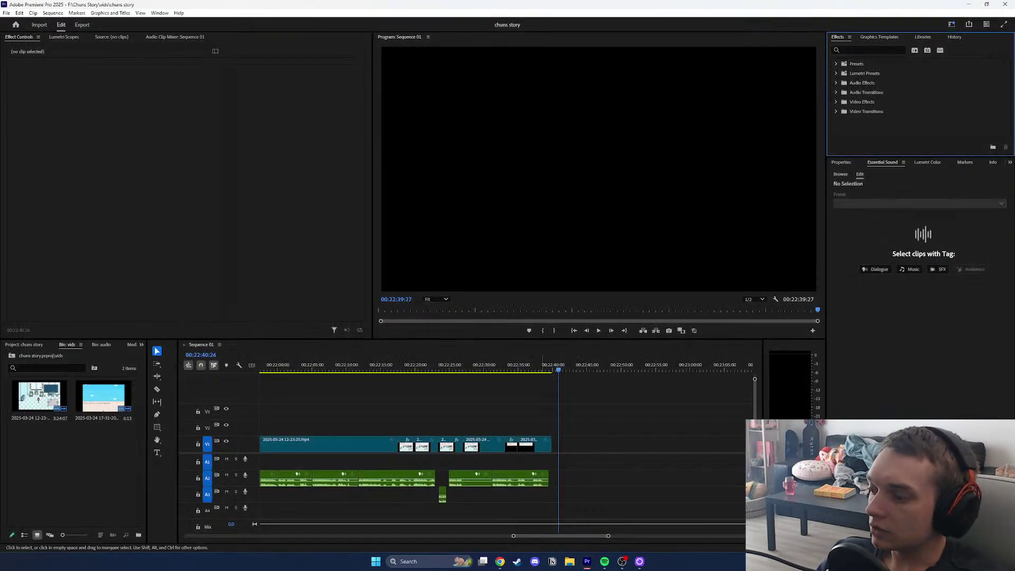
Launch Audacity again, skip the crash recovery of old projects and dismiss the welcome window.
{"action": "key", "text": "super"}
{"action": "type", "text": "aud"}
{"action": "key", "text": "Return"}
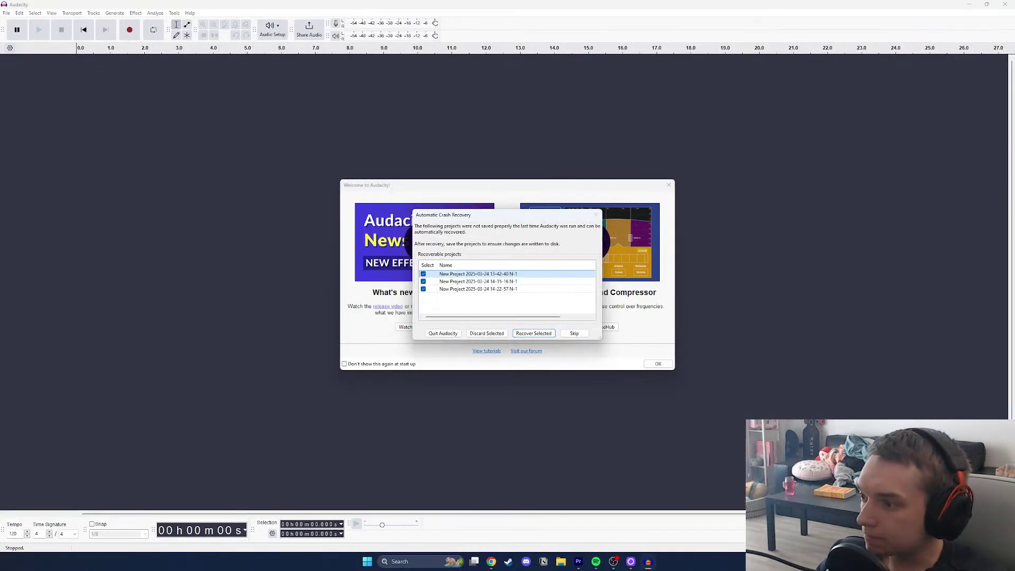
{"action": "left_click", "coordinate": [575, 333]}
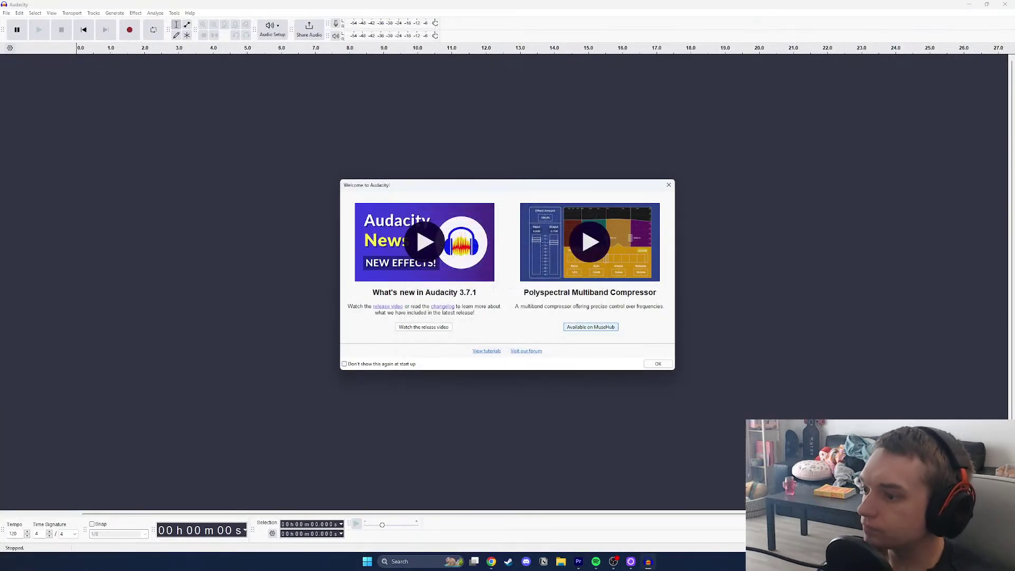
{"action": "left_click", "coordinate": [659, 364]}
Open the Audacity project "reread" from the audio folder.
{"action": "left_click", "coordinate": [6, 13]}
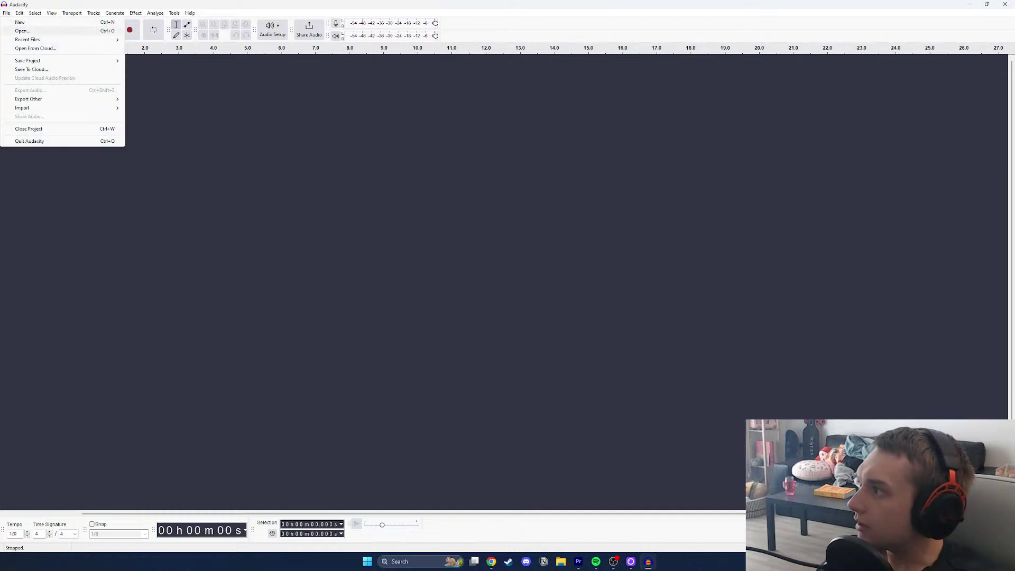
{"action": "left_click", "coordinate": [22, 31]}
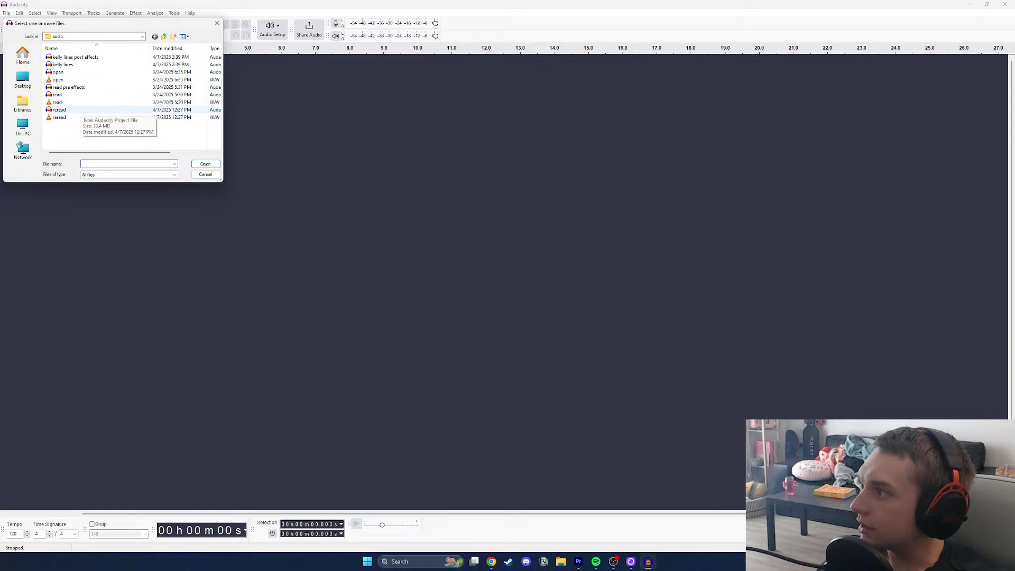
{"action": "double_click", "coordinate": [60, 109]}
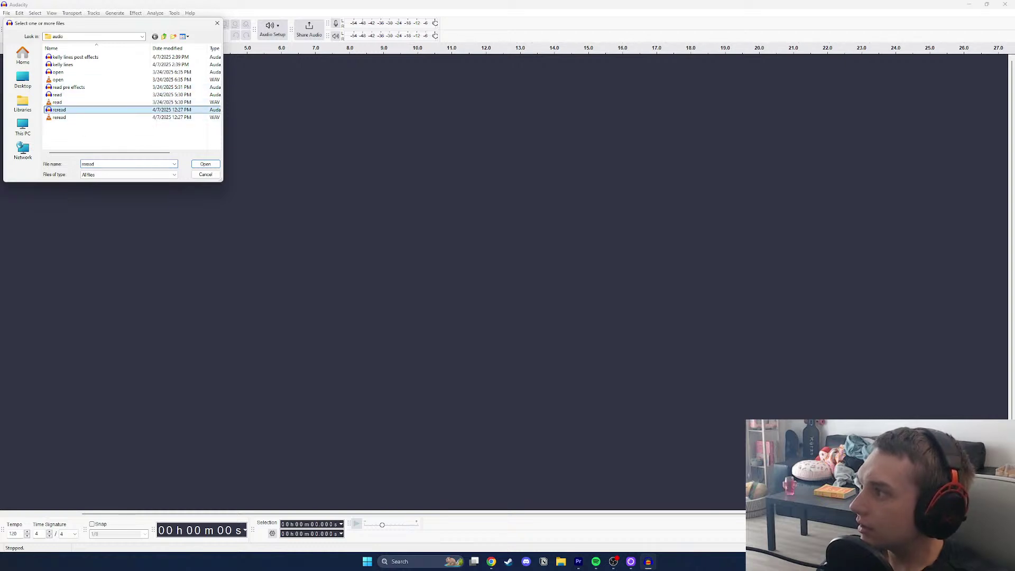
{"action": "left_click", "coordinate": [72, 13]}
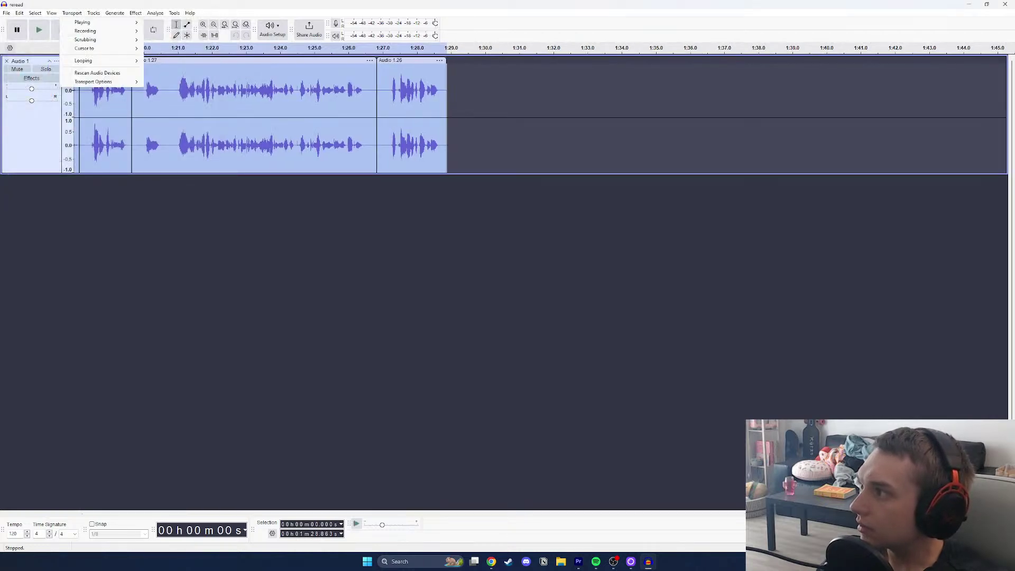
Apply Filter Curve EQ to the whole selected track using the Bass Boost factory preset.
{"action": "mouse_move", "coordinate": [135, 13]}
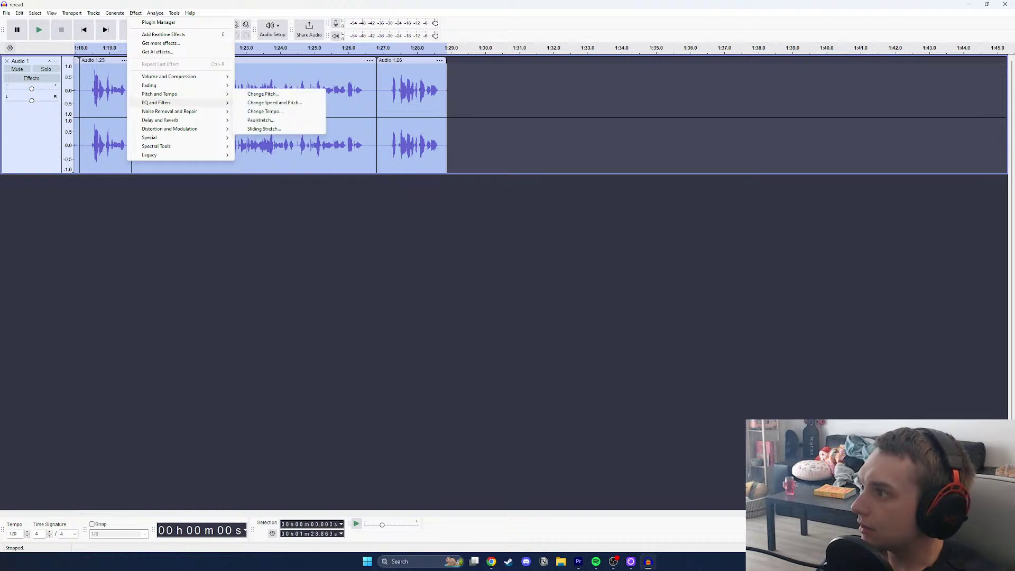
{"action": "mouse_move", "coordinate": [158, 103]}
{"action": "left_click", "coordinate": [265, 111]}
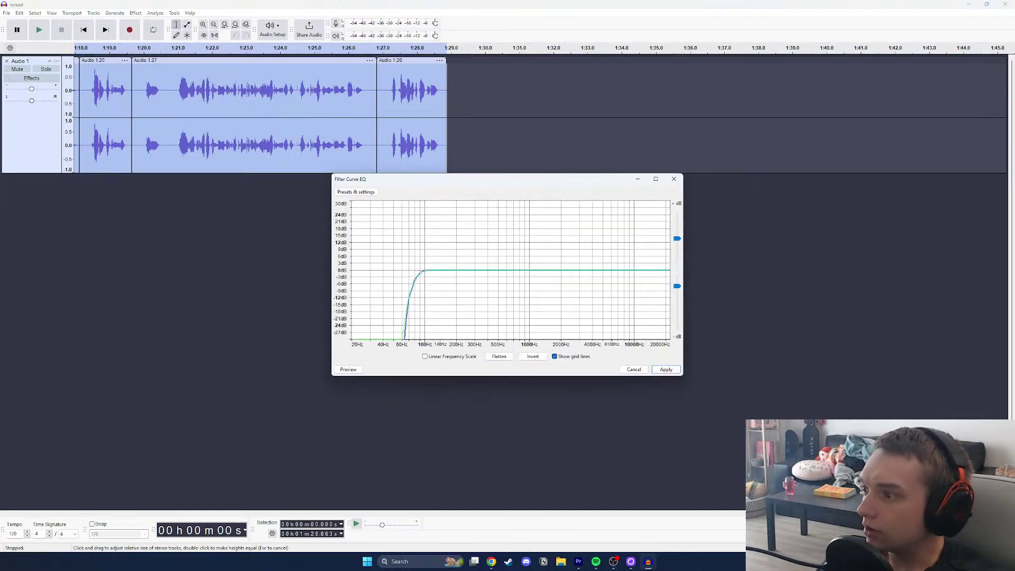
{"action": "left_click", "coordinate": [356, 192]}
{"action": "mouse_move", "coordinate": [365, 233]}
{"action": "left_click", "coordinate": [429, 263]}
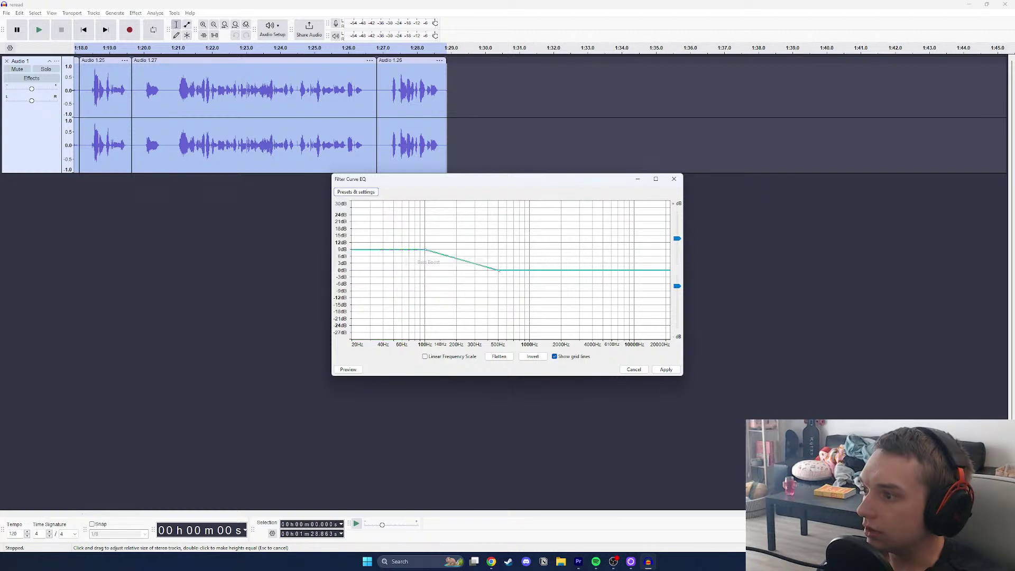
{"action": "left_click", "coordinate": [666, 370]}
Apply Filter Curve EQ to the selected track again, this time with the "Low rolloff for speech" factory preset.
{"action": "left_click", "coordinate": [94, 13]}
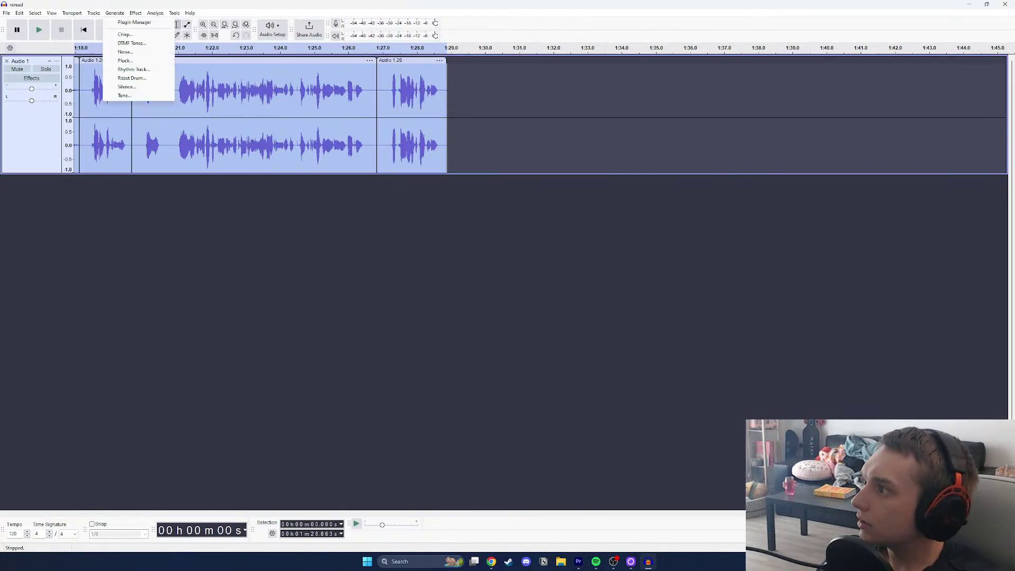
{"action": "mouse_move", "coordinate": [135, 14]}
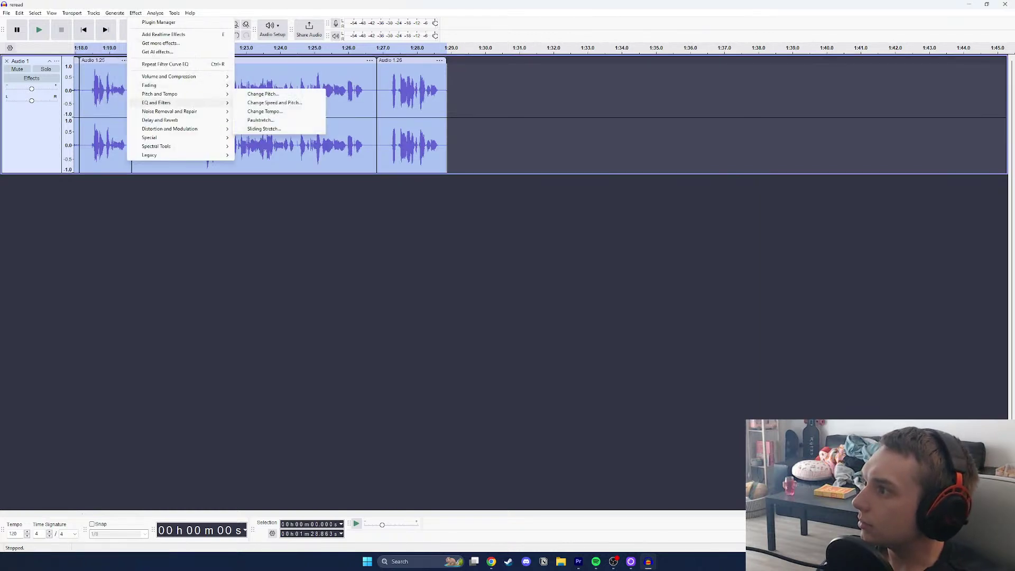
{"action": "mouse_move", "coordinate": [222, 102]}
{"action": "left_click", "coordinate": [251, 112]}
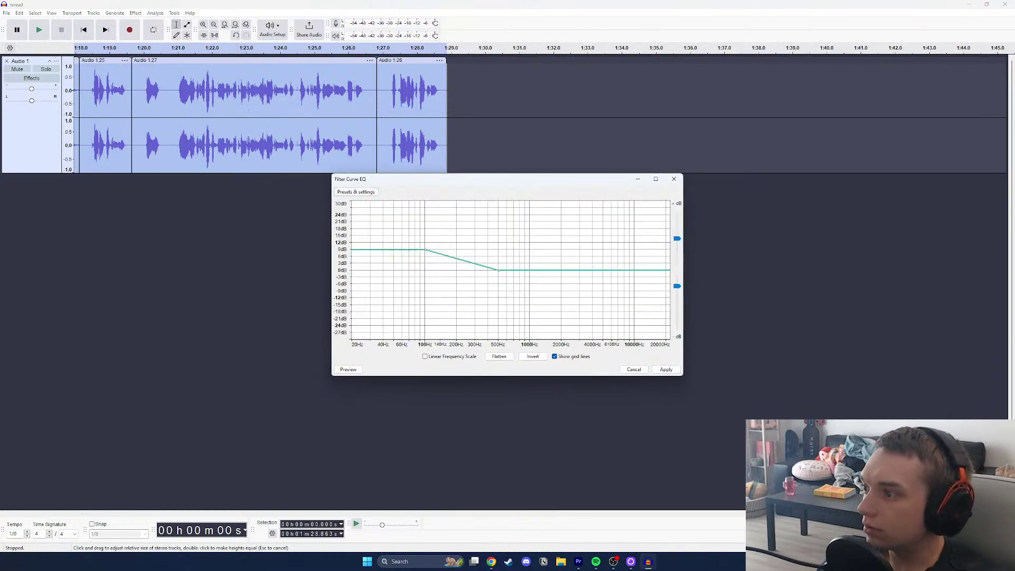
{"action": "left_click", "coordinate": [356, 192]}
{"action": "mouse_move", "coordinate": [373, 233]}
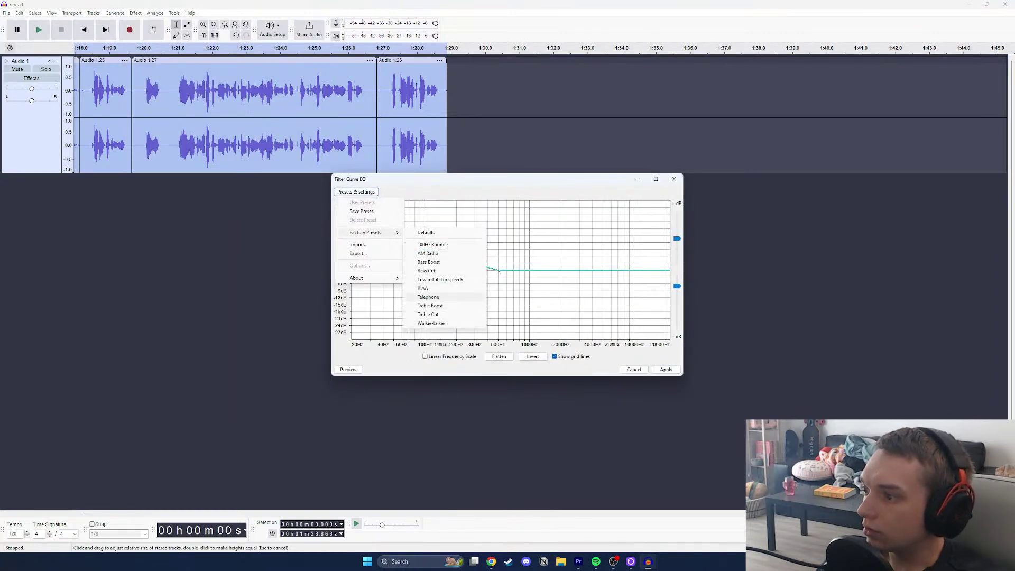
{"action": "left_click", "coordinate": [441, 280]}
{"action": "left_click", "coordinate": [667, 370]}
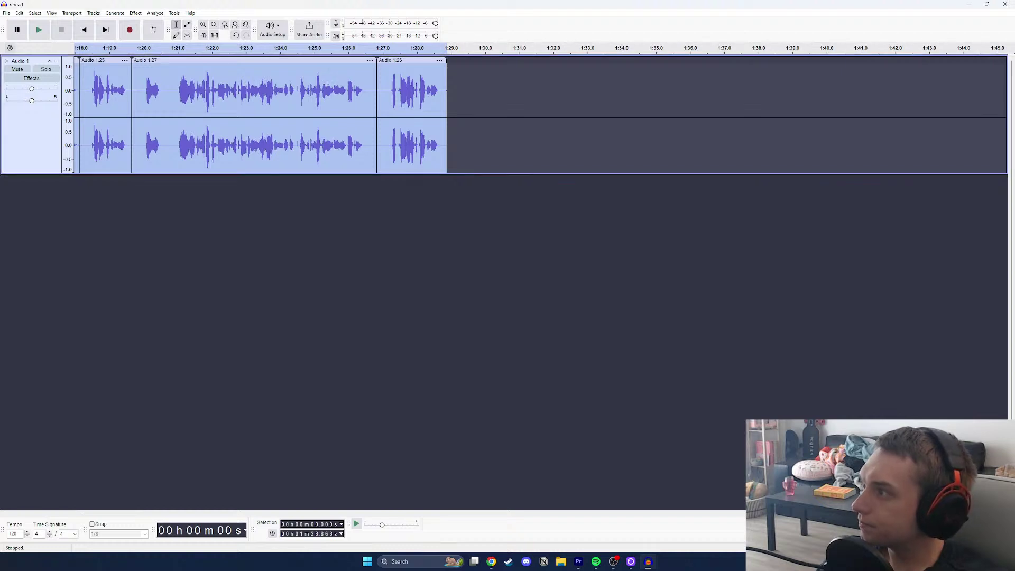
Apply the Compressor to the selected track with a -10 dB threshold and a ratio of 10.
{"action": "left_click", "coordinate": [95, 13]}
{"action": "mouse_move", "coordinate": [114, 14]}
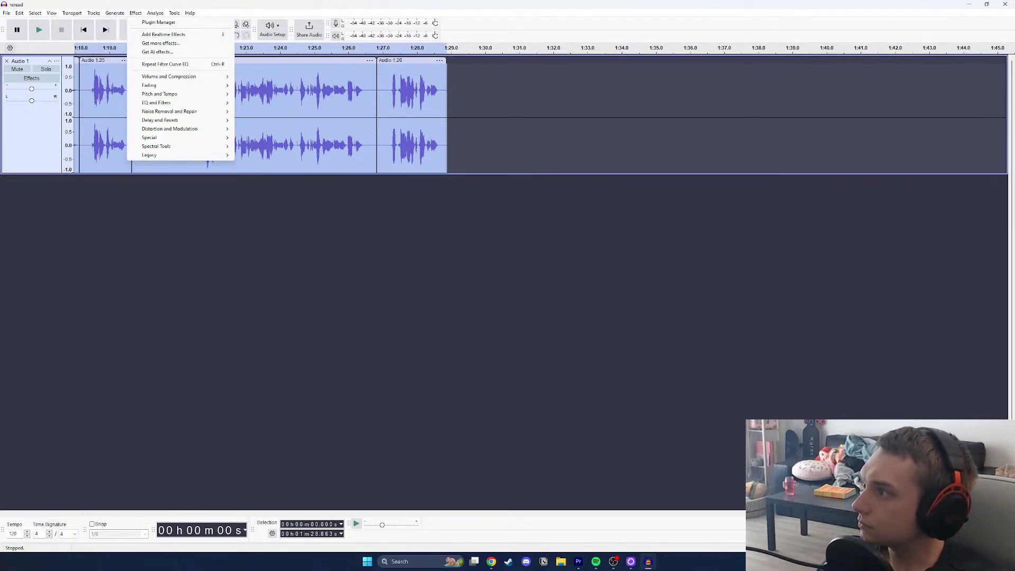
{"action": "mouse_move", "coordinate": [175, 76]}
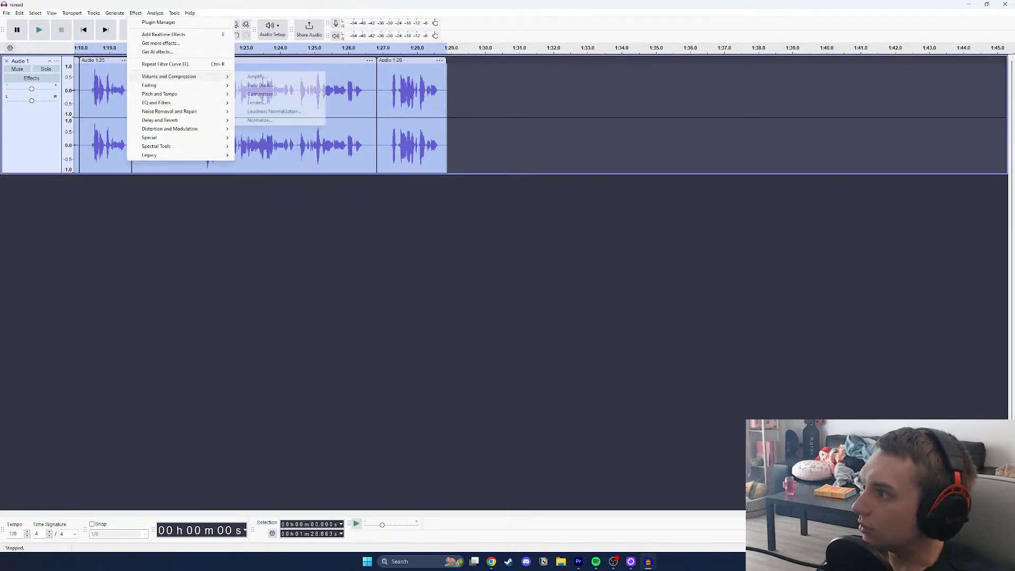
{"action": "left_click", "coordinate": [262, 94]}
{"action": "key", "text": "Return"}
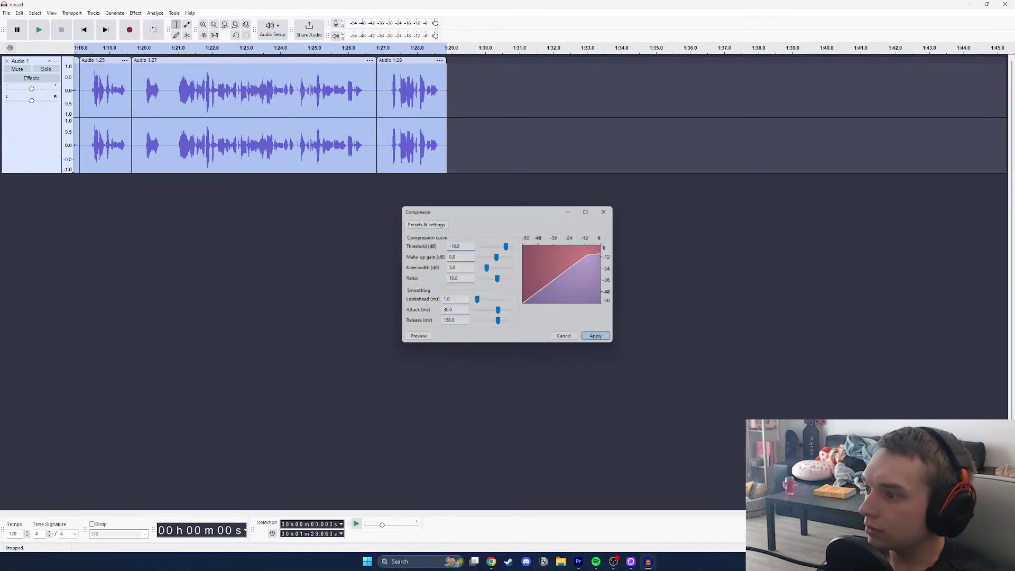
Apply the Limiter to the selected track, keeping its preset settings.
{"action": "left_click", "coordinate": [115, 13]}
{"action": "mouse_move", "coordinate": [136, 13]}
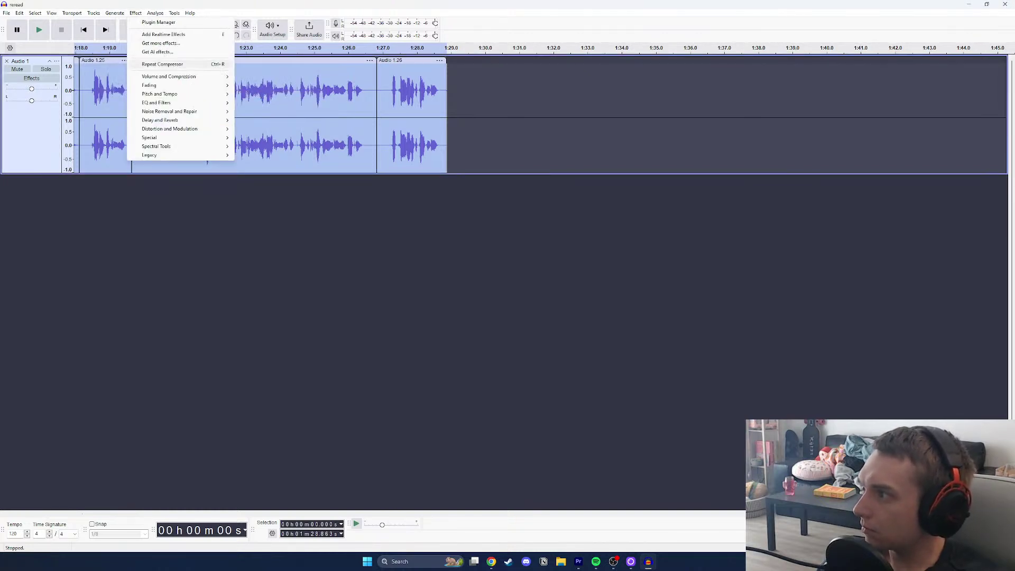
{"action": "mouse_move", "coordinate": [175, 77]}
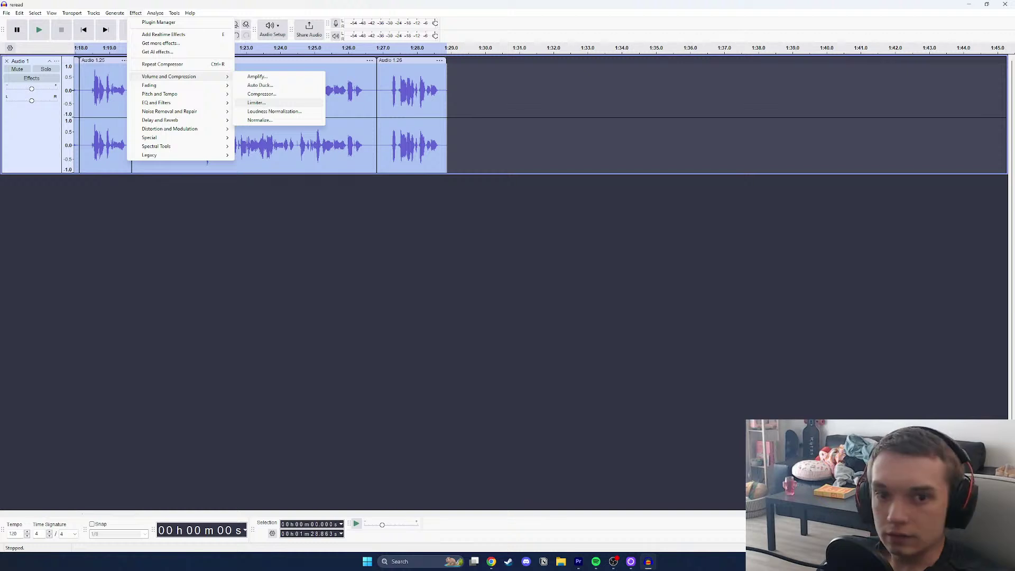
{"action": "left_click", "coordinate": [262, 102]}
{"action": "left_click", "coordinate": [551, 326]}
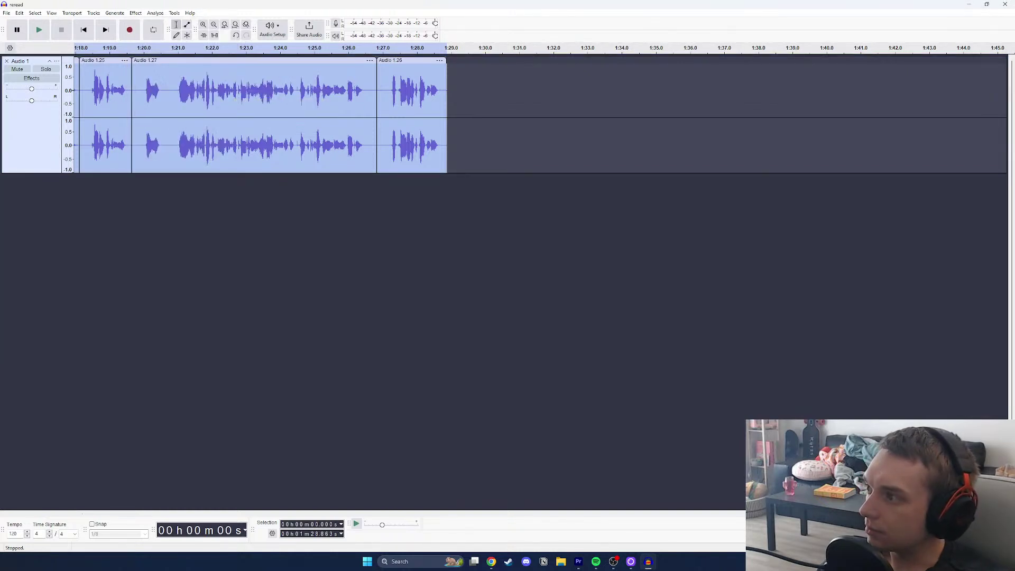
Play the processed track from about 1:19.9 for a few seconds to check how the effects sound.
{"action": "left_click", "coordinate": [142, 91]}
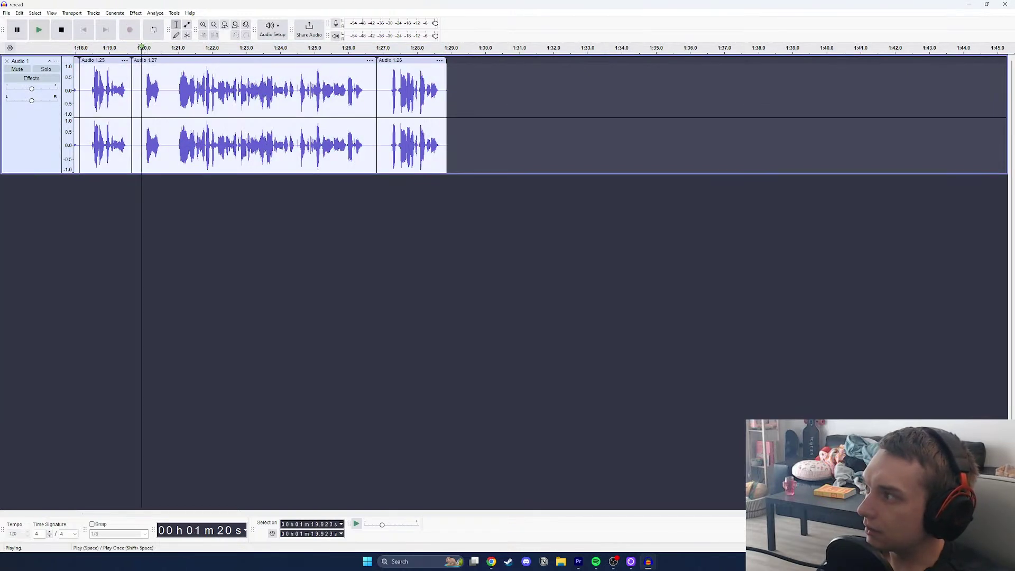
{"action": "left_click", "coordinate": [38, 30]}
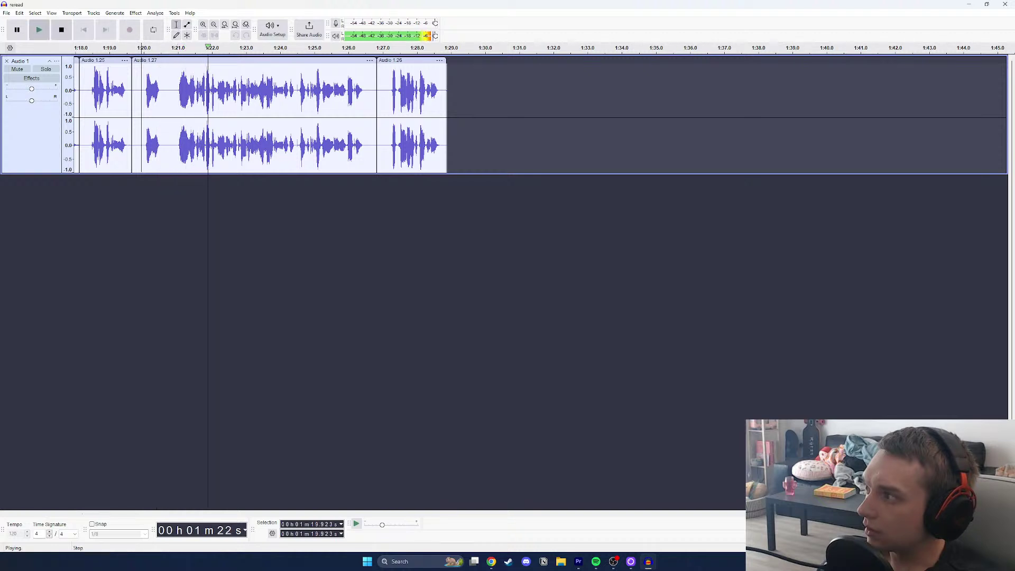
{"action": "key", "text": "space"}
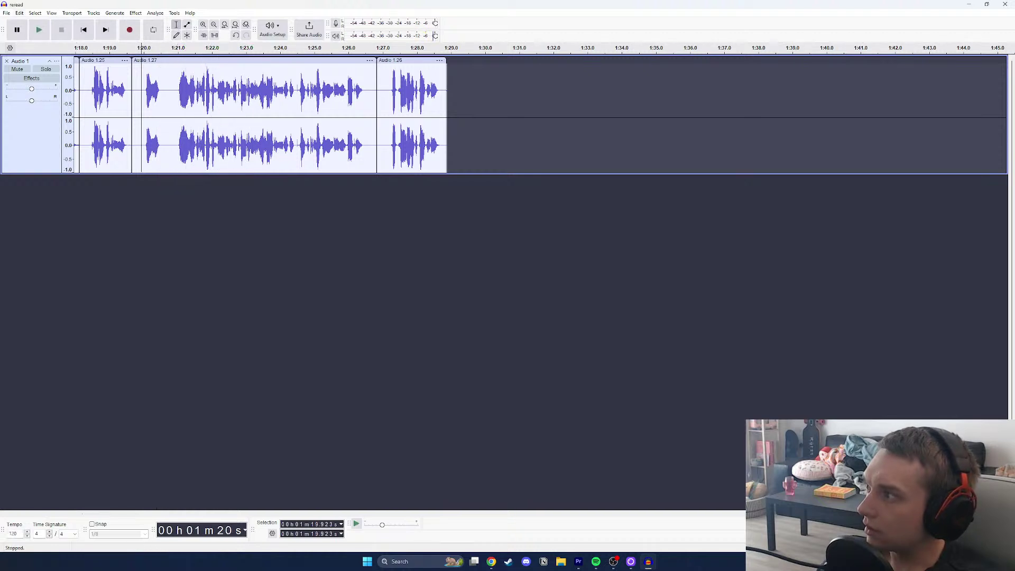
Save the processed version as a separate project named "reread post effects" in the audio folder.
{"action": "left_click", "coordinate": [7, 13]}
{"action": "key", "text": "Escape"}
{"action": "left_click", "coordinate": [6, 13]}
{"action": "mouse_move", "coordinate": [32, 61]}
{"action": "left_click", "coordinate": [154, 69]}
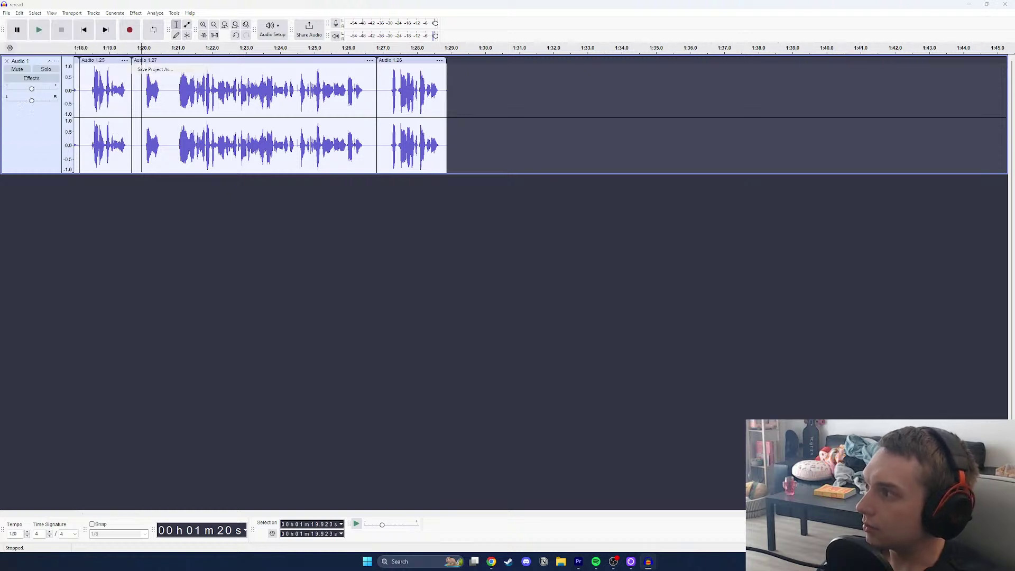
{"action": "type", "text": "reread post effects"}
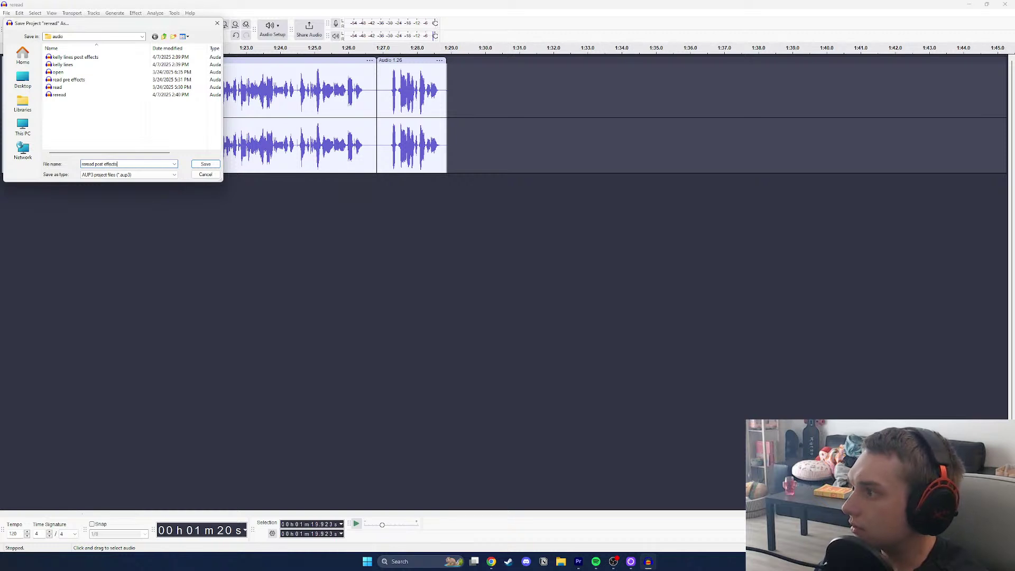
{"action": "key", "text": "Return"}
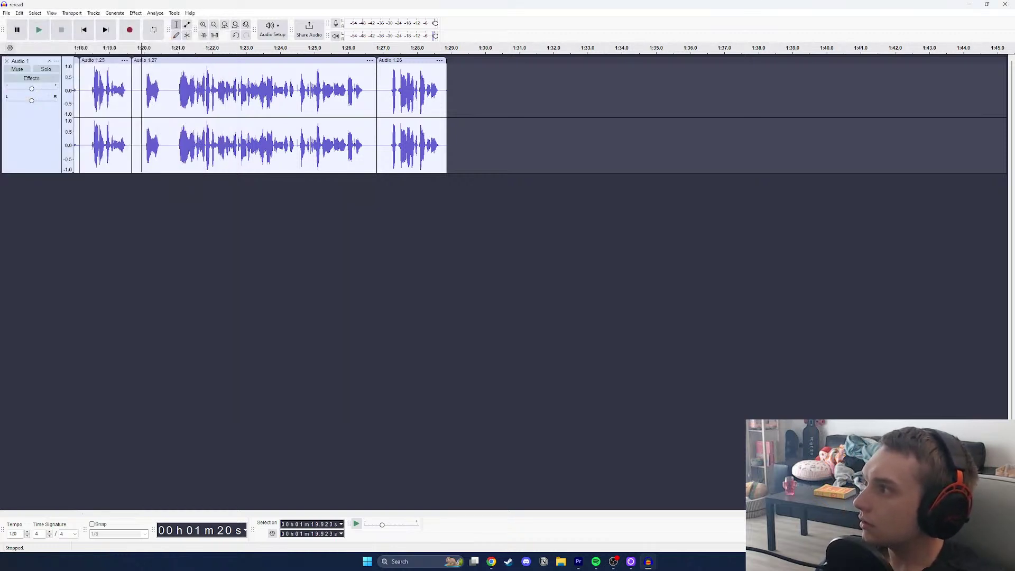
Export the entire project as the stereo WAV file "reread post effects.wav" to the audio folder.
{"action": "left_click", "coordinate": [6, 13]}
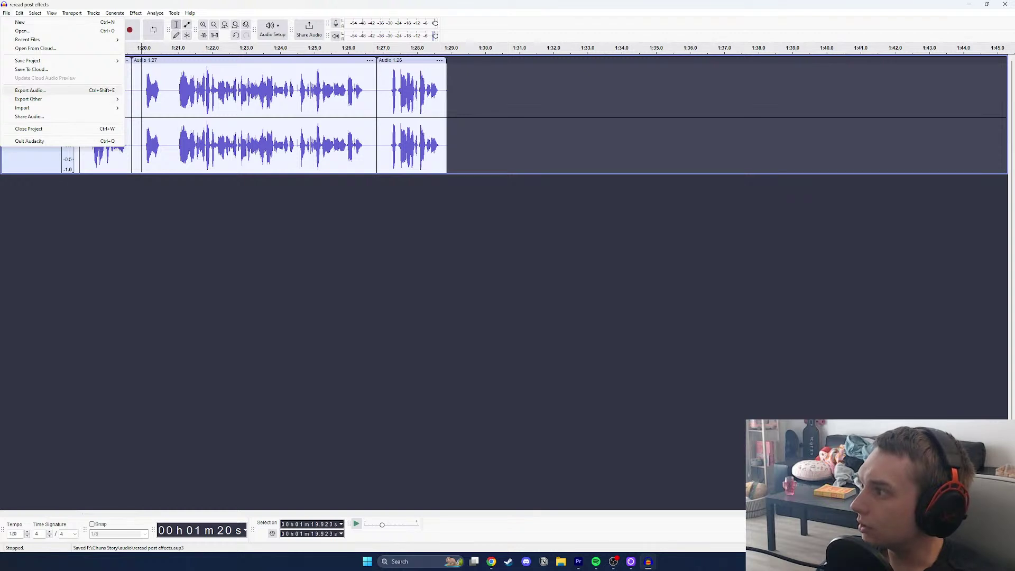
{"action": "left_click", "coordinate": [40, 91]}
{"action": "left_click", "coordinate": [552, 357]}
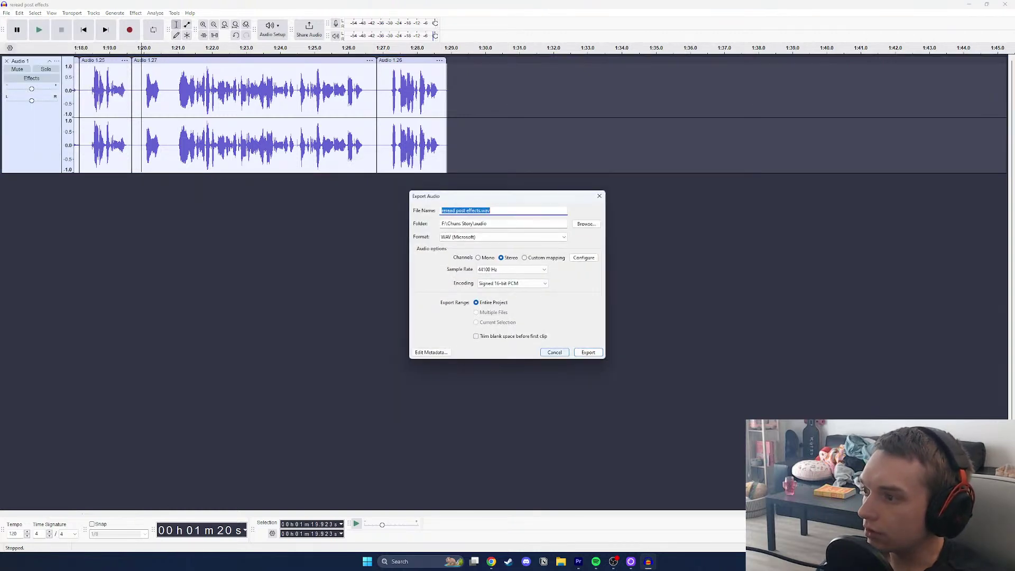
{"action": "key", "text": "Return"}
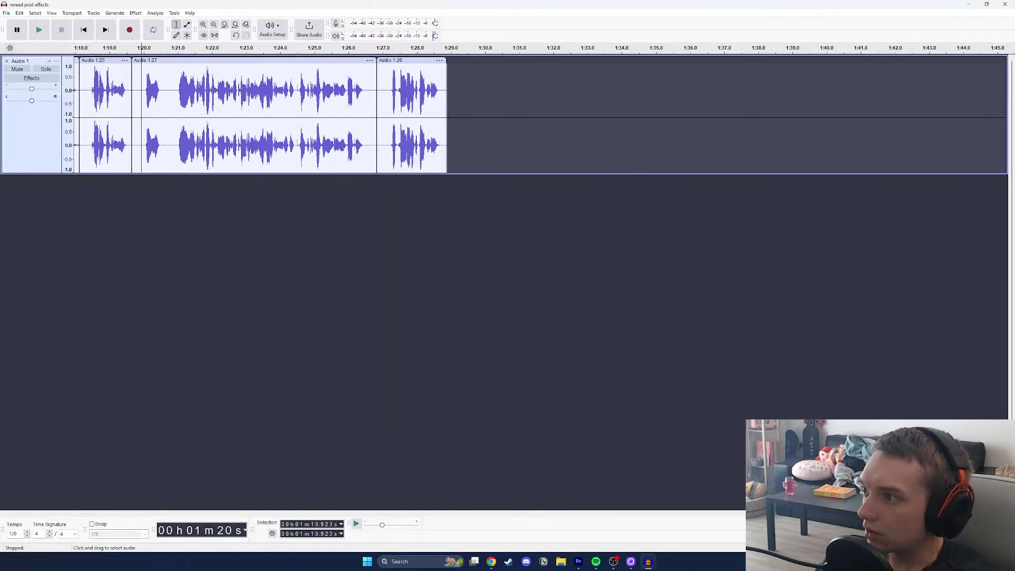
Open the project "kelly lines post effects" from the audio folder.
{"action": "left_click", "coordinate": [6, 14]}
{"action": "left_click", "coordinate": [17, 30]}
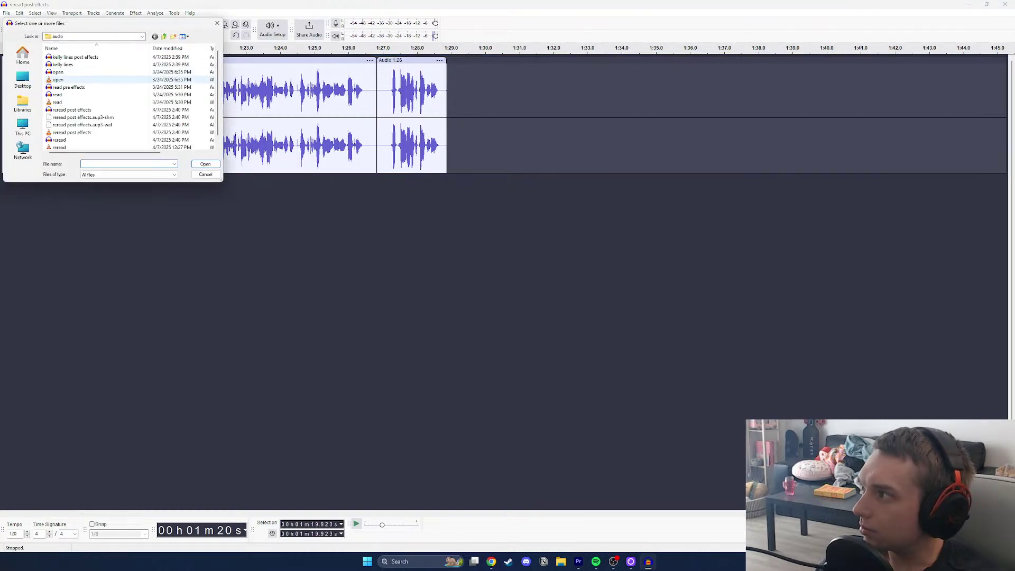
{"action": "double_click", "coordinate": [75, 57]}
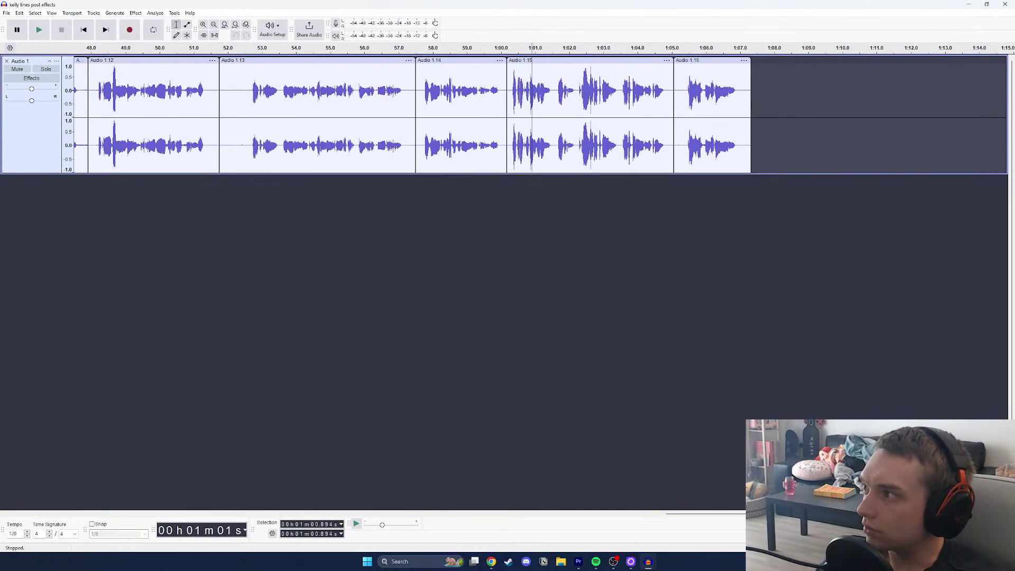
Export the entire project as the stereo WAV file "kelly lines post effects.wav" to the audio folder and close the remaining Audacity window.
{"action": "left_click", "coordinate": [6, 13]}
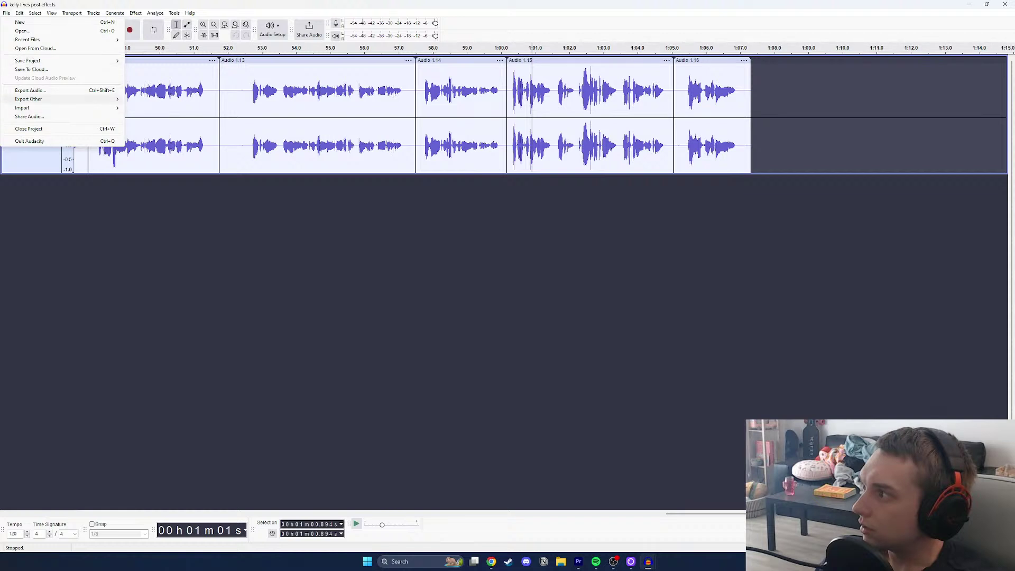
{"action": "left_click", "coordinate": [31, 91]}
{"action": "left_click", "coordinate": [545, 357]}
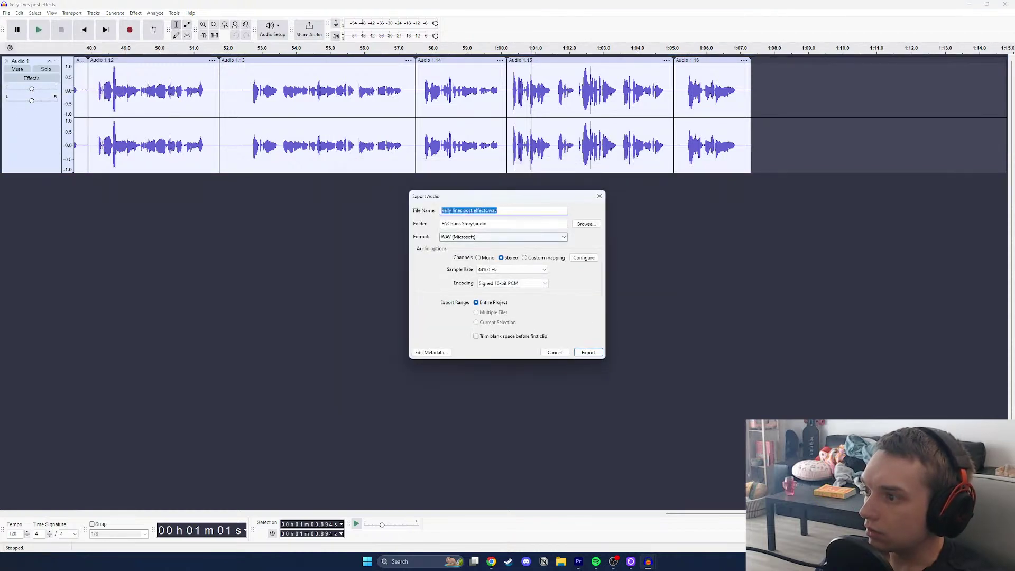
{"action": "left_click", "coordinate": [589, 353]}
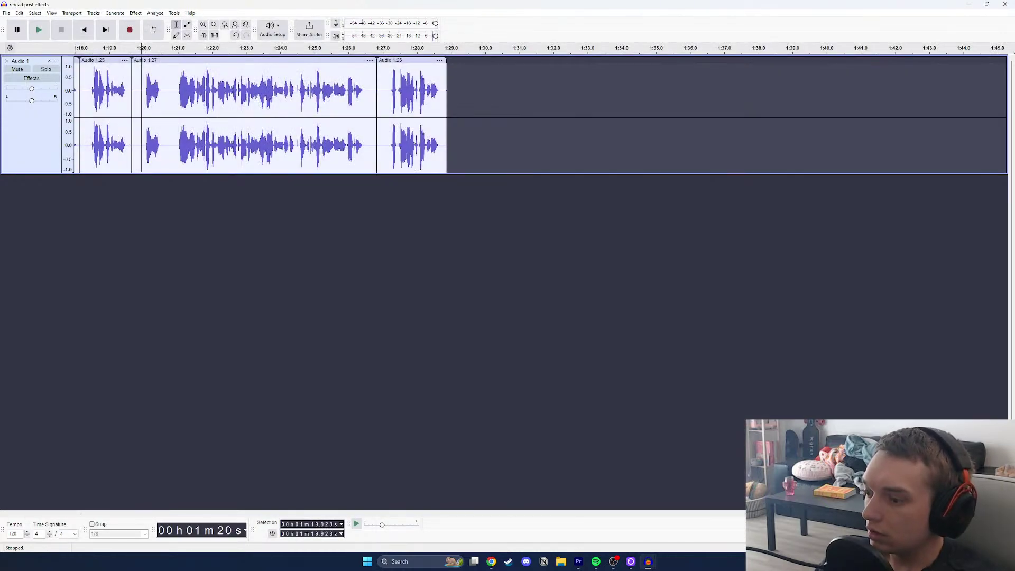
{"action": "key", "text": "alt+F4"}
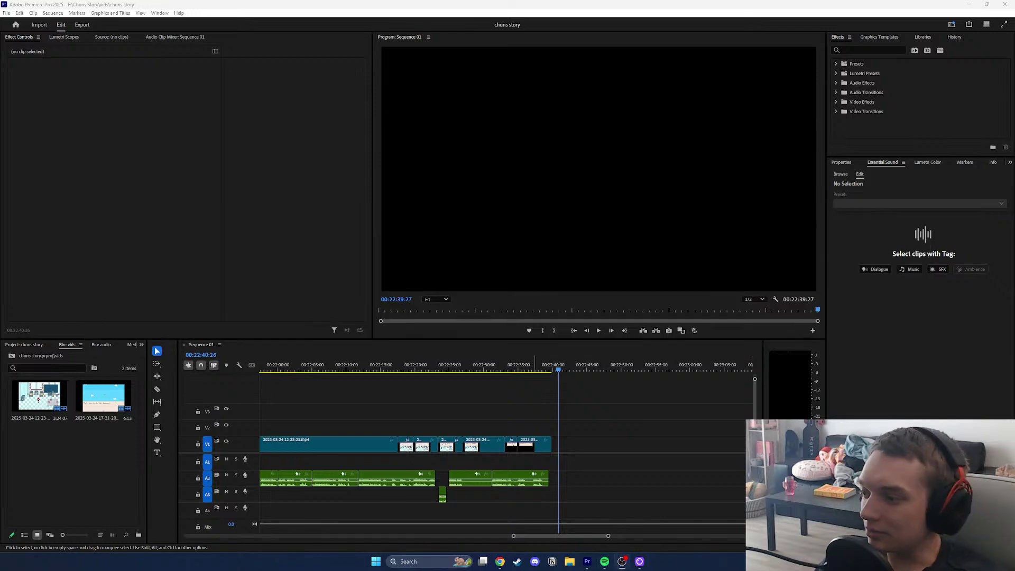
In Premiere Pro, return to the beginning of the Sequence 01 timeline and show the project's audio bin.
{"action": "left_click_drag", "start_coordinate": [526, 536], "coordinate": [198, 536]}
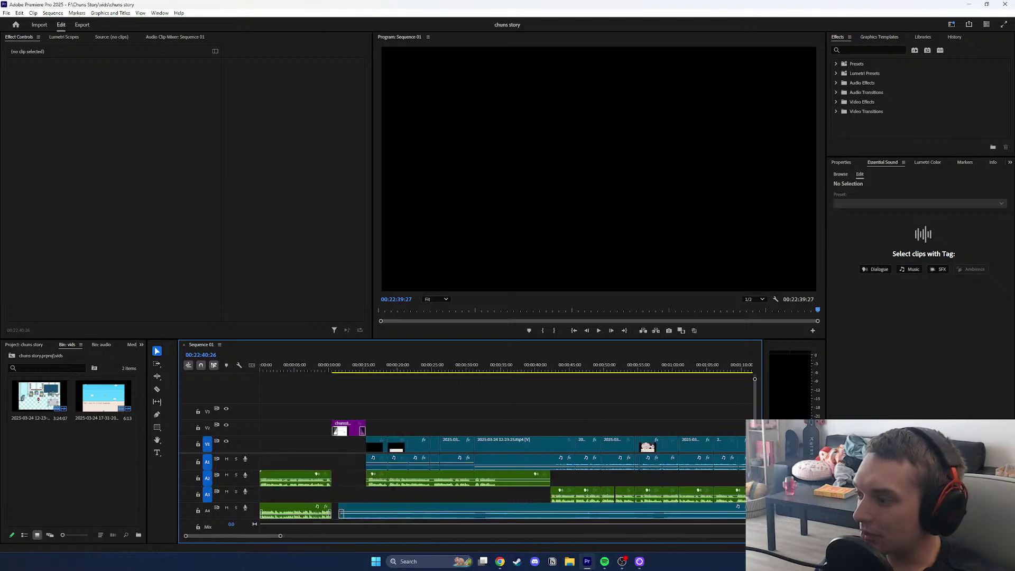
{"action": "left_click", "coordinate": [24, 345]}
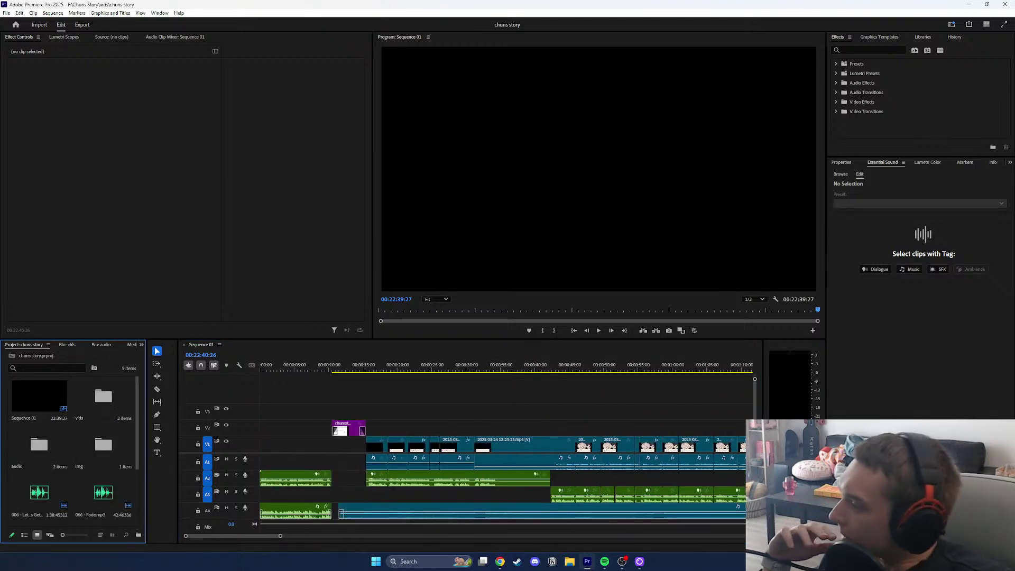
{"action": "scroll", "coordinate": [72, 449], "scroll_direction": "down", "scroll_amount": 3}
{"action": "scroll", "coordinate": [71, 450], "scroll_direction": "up", "scroll_amount": 3}
{"action": "left_click", "coordinate": [101, 345]}
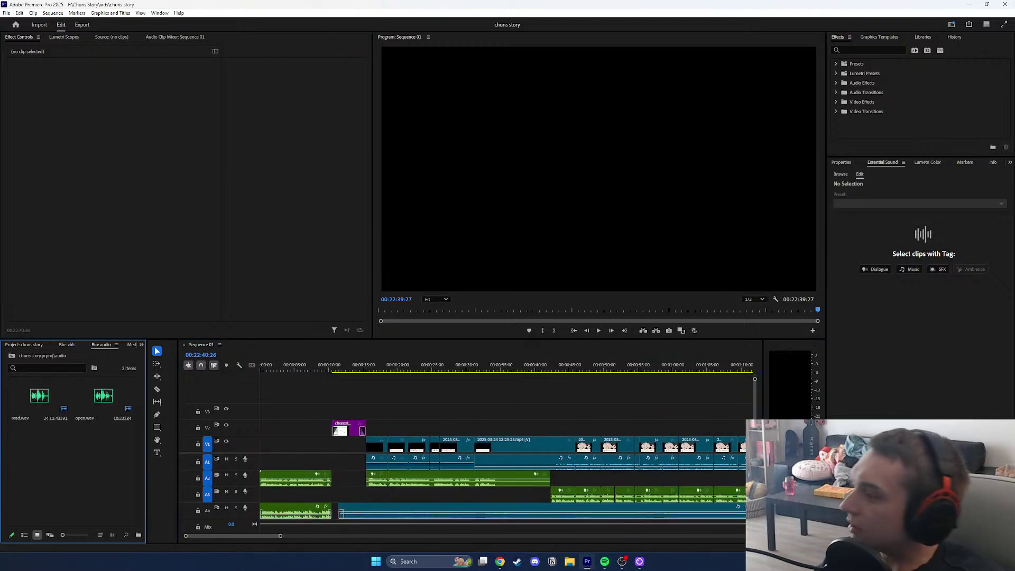
Open the audio folder inside Chuns Story on Seagate Portable Drive (F:) in File Explorer.
{"action": "key", "text": "alt+Tab"}
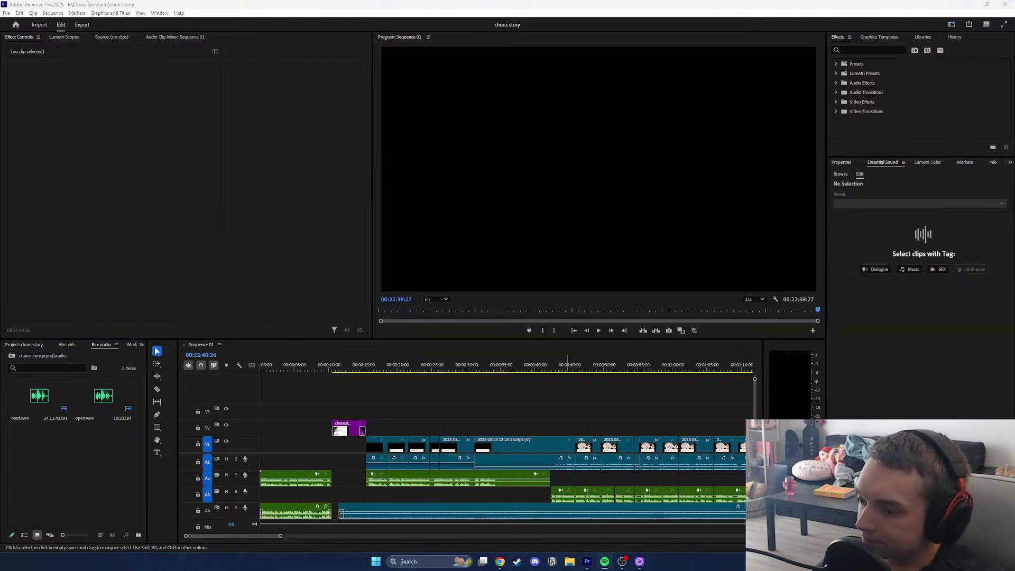
{"action": "left_click", "coordinate": [569, 562]}
{"action": "scroll", "coordinate": [377, 286], "scroll_direction": "down", "scroll_amount": 1}
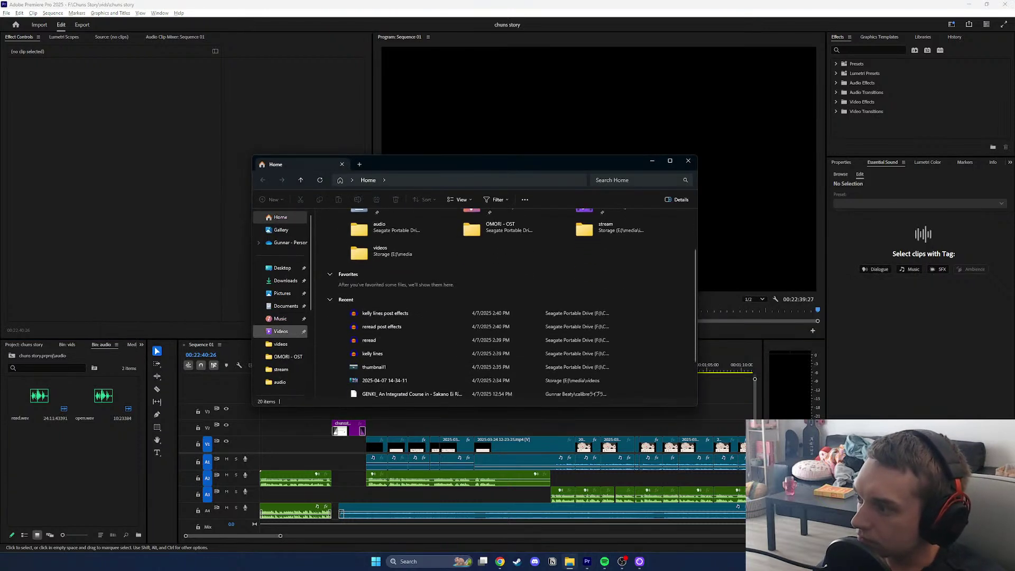
{"action": "scroll", "coordinate": [330, 344], "scroll_direction": "up", "scroll_amount": 1}
{"action": "scroll", "coordinate": [281, 365], "scroll_direction": "down", "scroll_amount": 4}
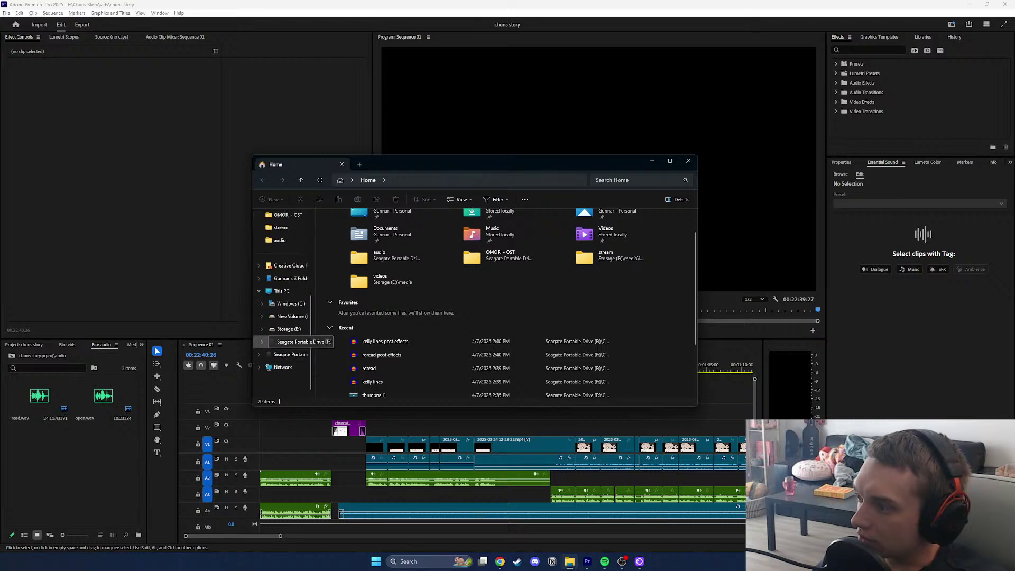
{"action": "left_click", "coordinate": [296, 354]}
{"action": "double_click", "coordinate": [341, 226]}
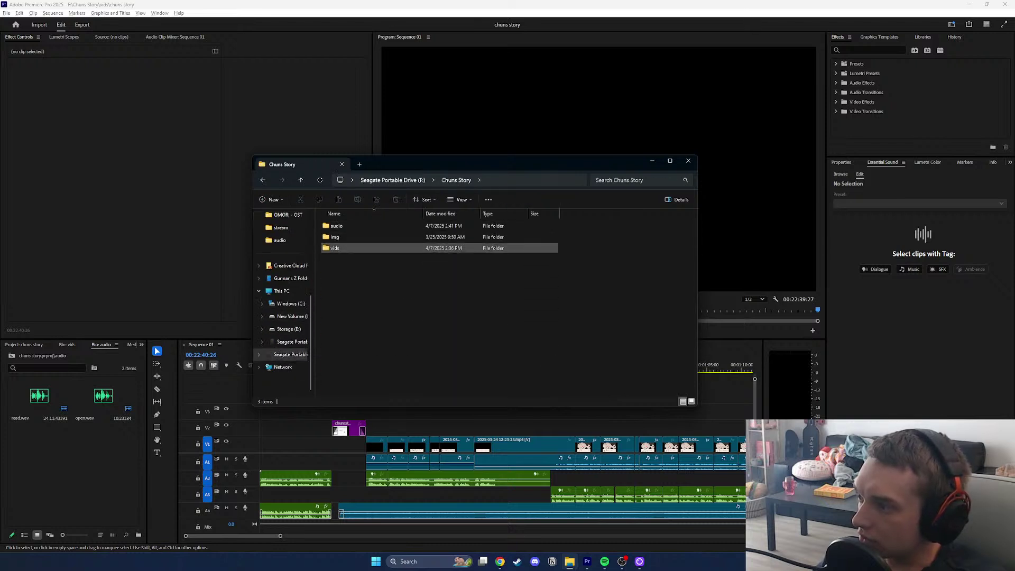
{"action": "double_click", "coordinate": [337, 225]}
Import the WAV files "kelly lines post effects" and "reread post effects" into the Premiere Pro project's audio bin.
{"action": "left_click", "coordinate": [354, 237]}
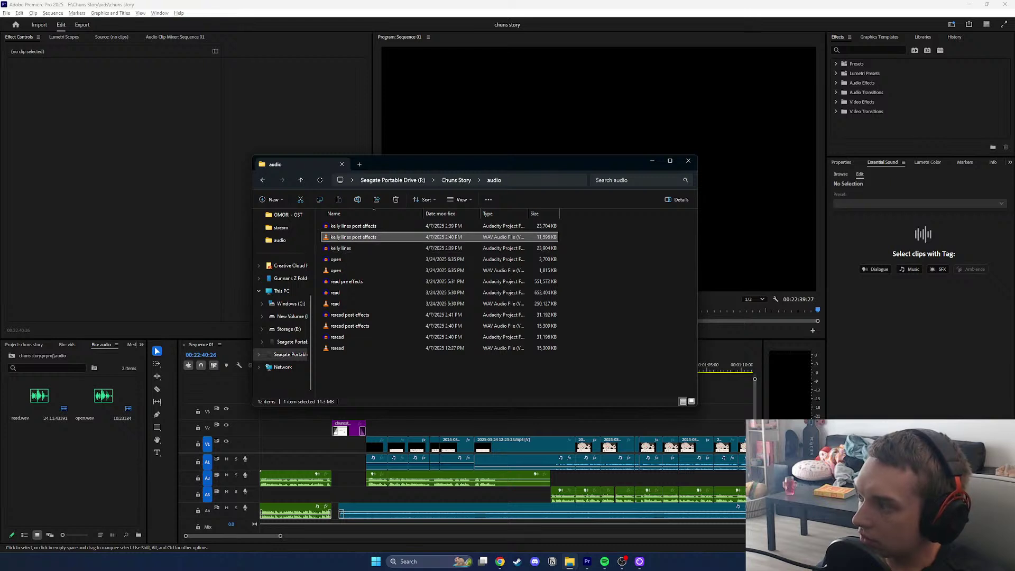
{"action": "left_click_drag", "start_coordinate": [353, 237], "coordinate": [39, 447]}
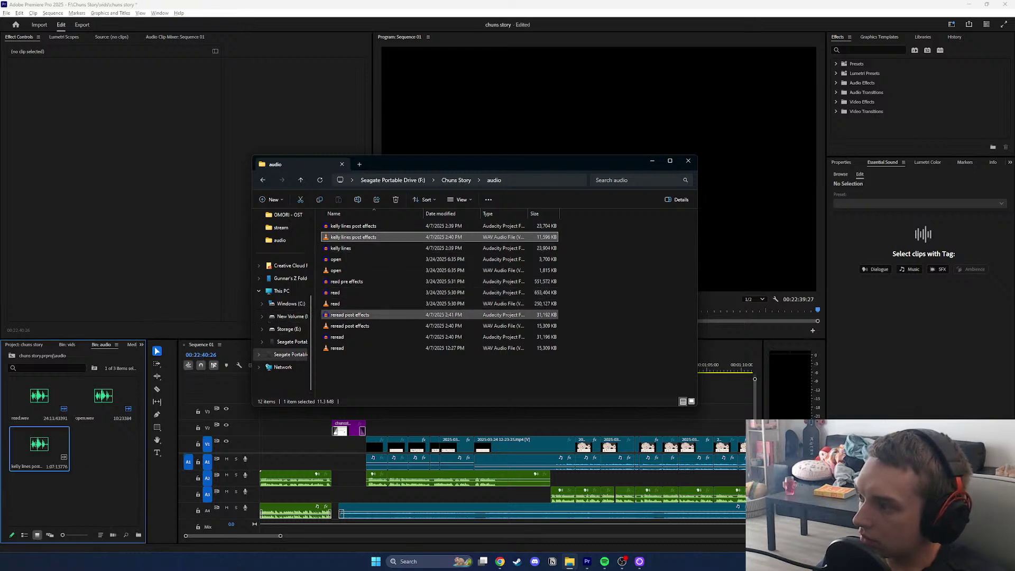
{"action": "left_click_drag", "start_coordinate": [350, 326], "coordinate": [65, 487]}
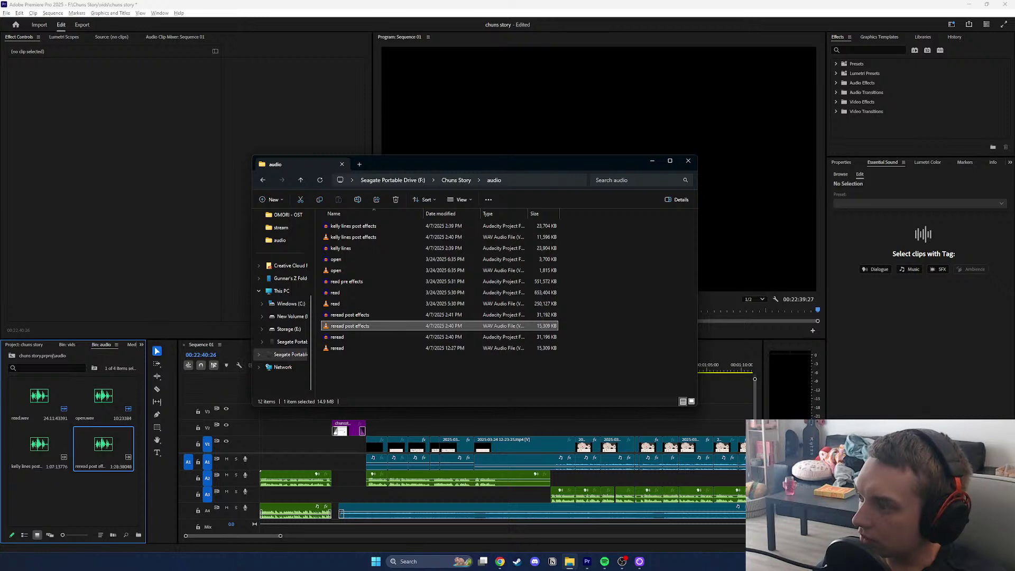
{"action": "left_click", "coordinate": [79, 497]}
Delete all the music clips on track A4 that come after the opening clip in Sequence 01.
{"action": "left_click_drag", "start_coordinate": [233, 536], "coordinate": [234, 536]}
{"action": "scroll", "coordinate": [476, 466], "scroll_direction": "down", "scroll_amount": 10}
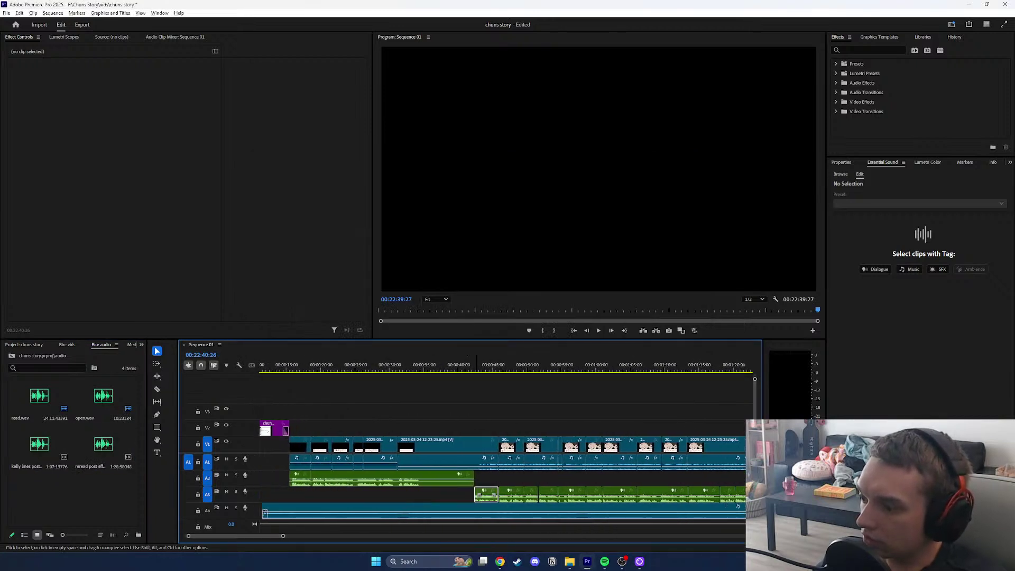
{"action": "scroll", "coordinate": [476, 476], "scroll_direction": "down", "scroll_amount": 5}
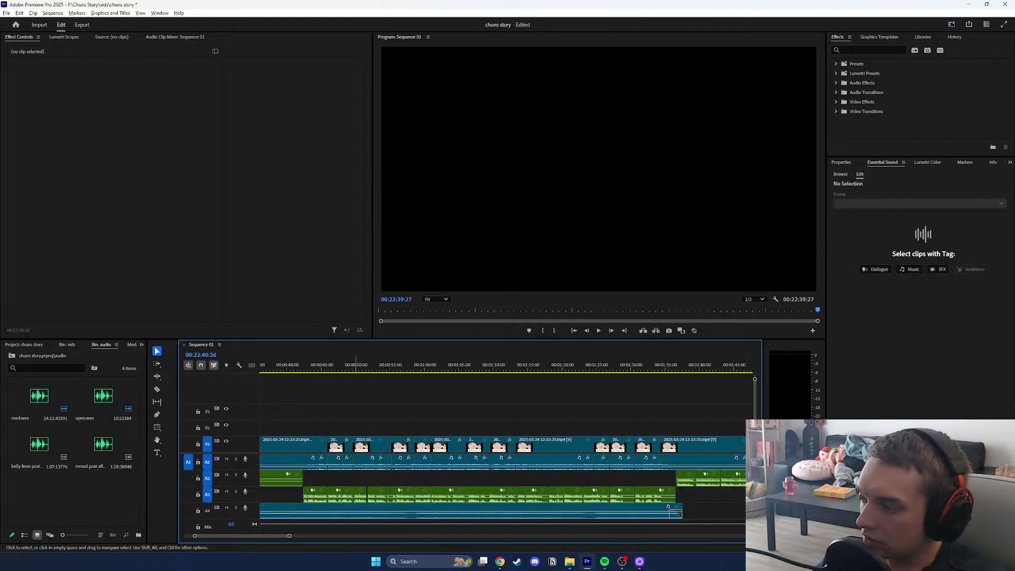
{"action": "left_click_drag", "start_coordinate": [371, 365], "coordinate": [449, 365]}
{"action": "left_click", "coordinate": [489, 513]}
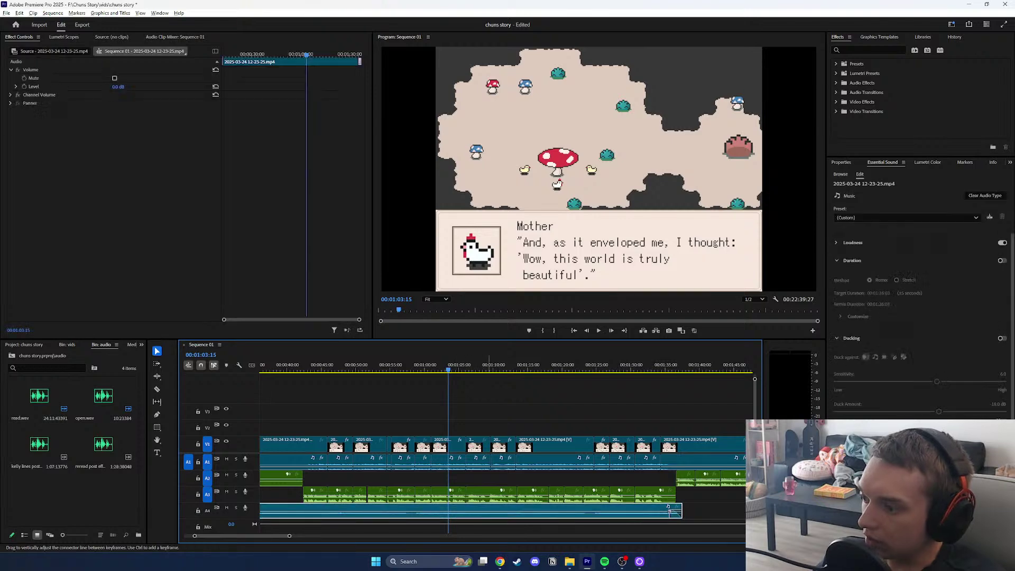
{"action": "scroll", "coordinate": [670, 512], "scroll_direction": "down", "scroll_amount": 5}
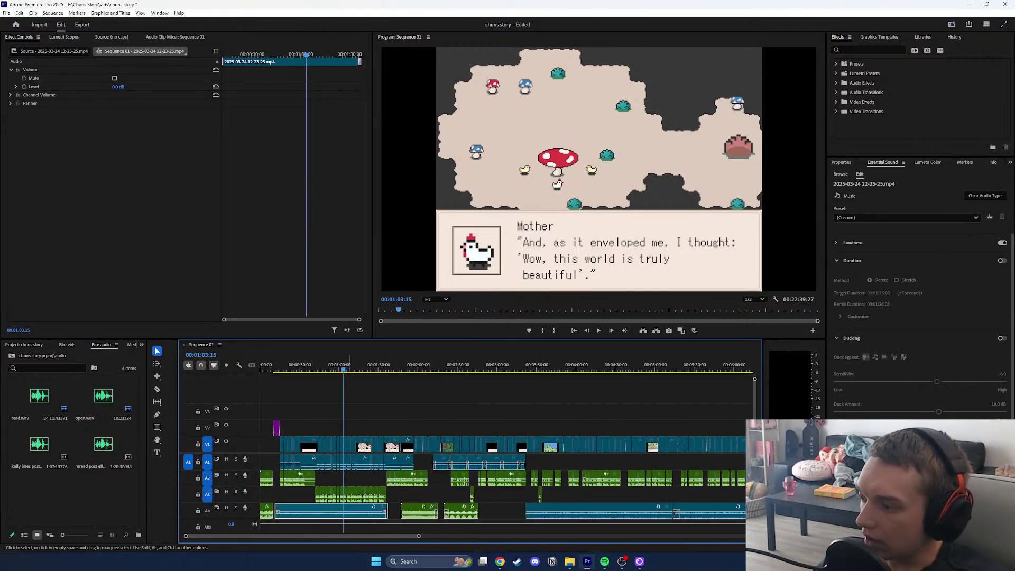
{"action": "left_click", "coordinate": [395, 511]}
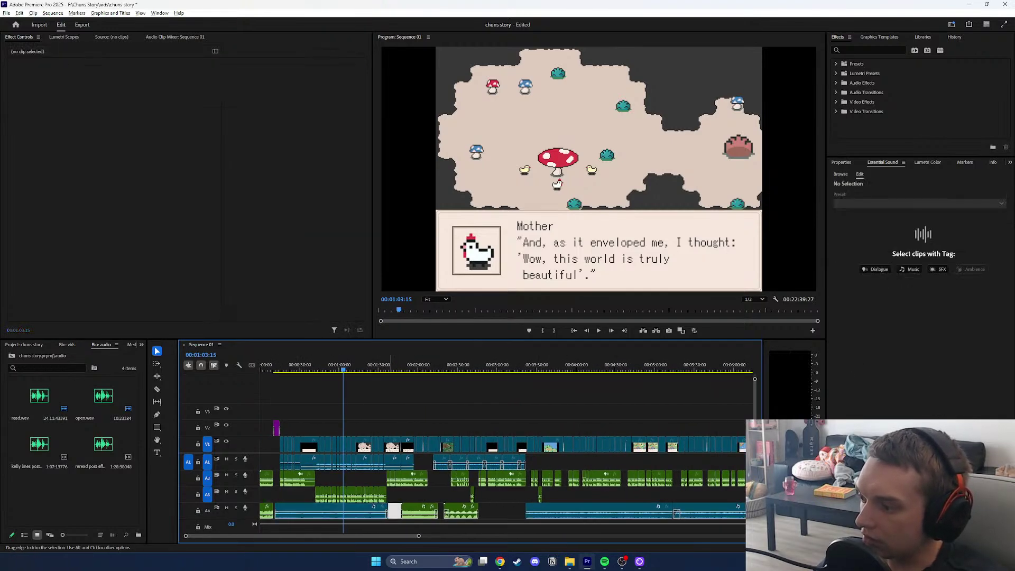
{"action": "scroll", "coordinate": [394, 511], "scroll_direction": "down", "scroll_amount": 6}
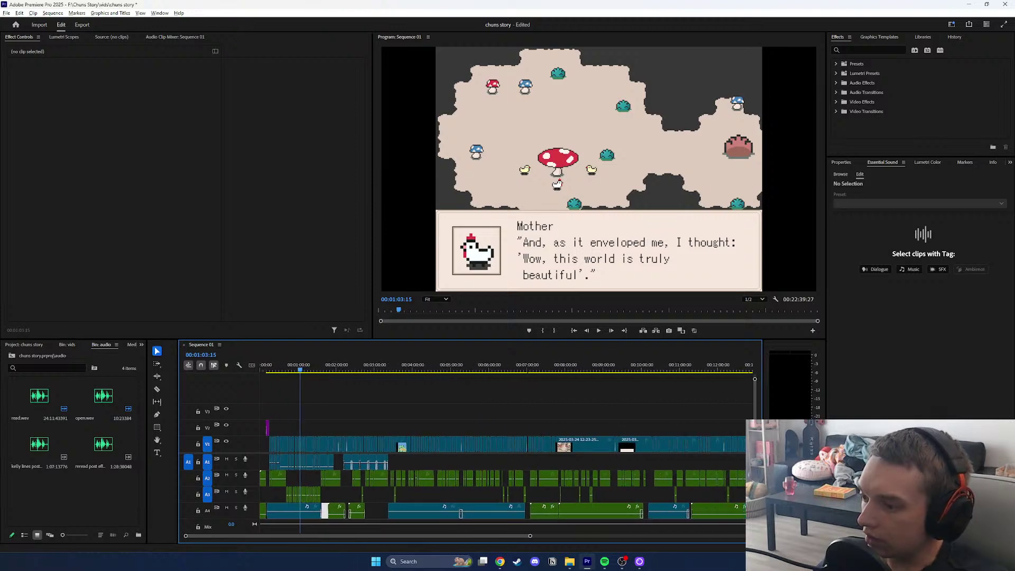
{"action": "left_click_drag", "start_coordinate": [687, 516], "coordinate": [286, 515]}
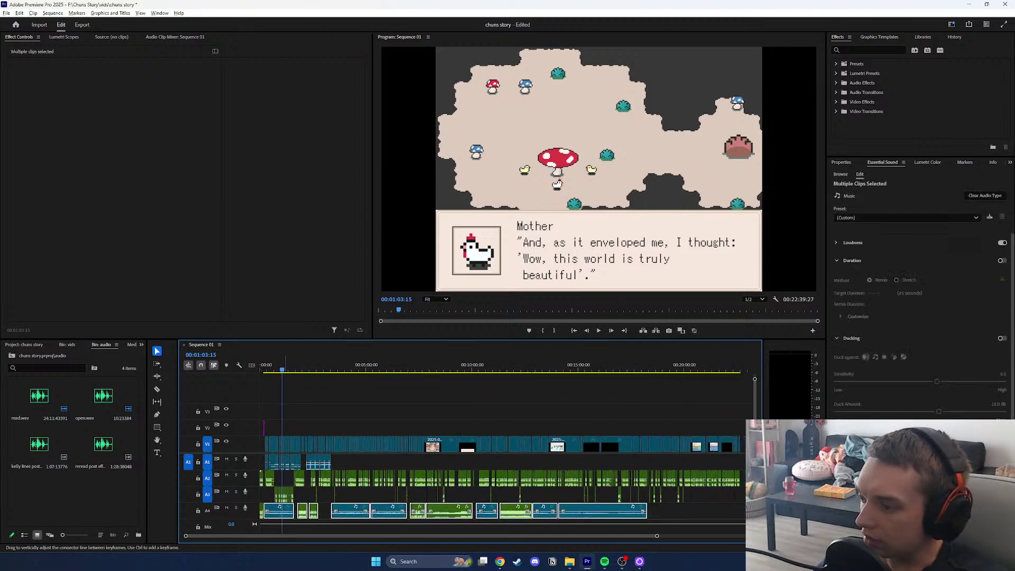
{"action": "key", "text": "Delete"}
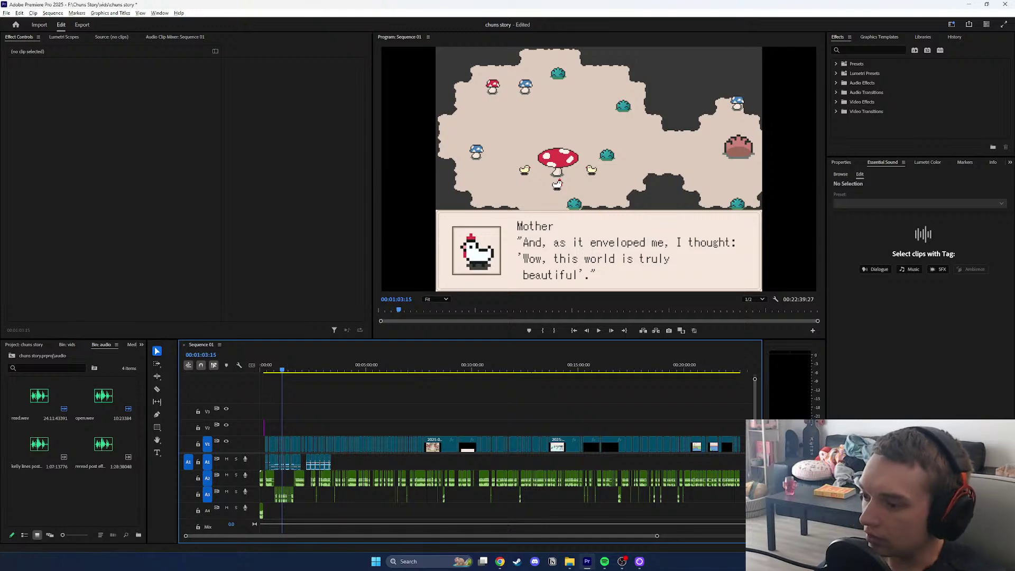
Play through the Mother dialogue and ripple-remove the "And, as it enveloped me" line's section starting at 00:01:01:00.
{"action": "key", "text": "equal"}
{"action": "key", "text": "equal"}
{"action": "key", "text": "equal"}
{"action": "key", "text": "equal"}
{"action": "key", "text": "equal"}
{"action": "key", "text": "minus"}
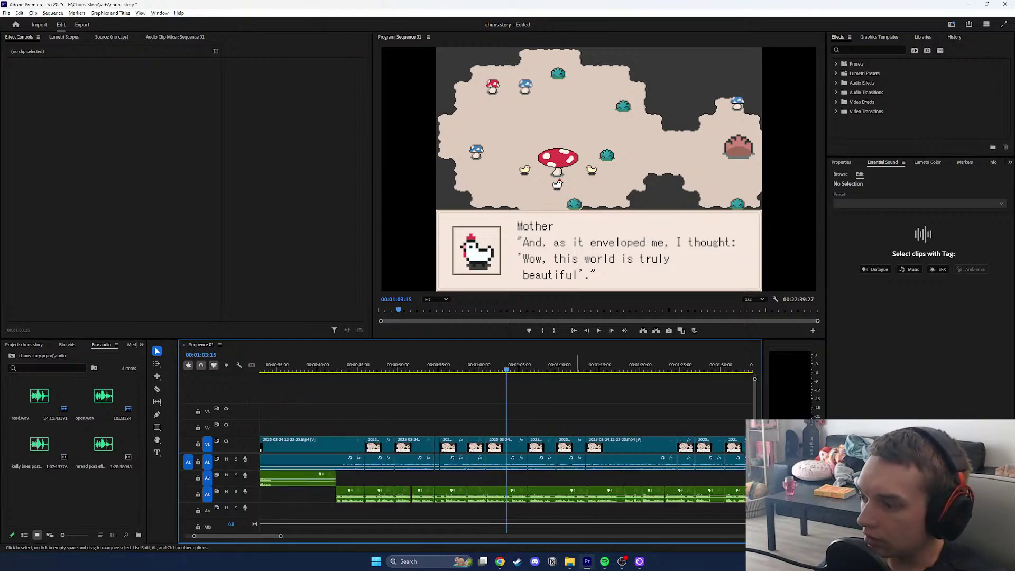
{"action": "left_click_drag", "start_coordinate": [506, 369], "coordinate": [538, 370]}
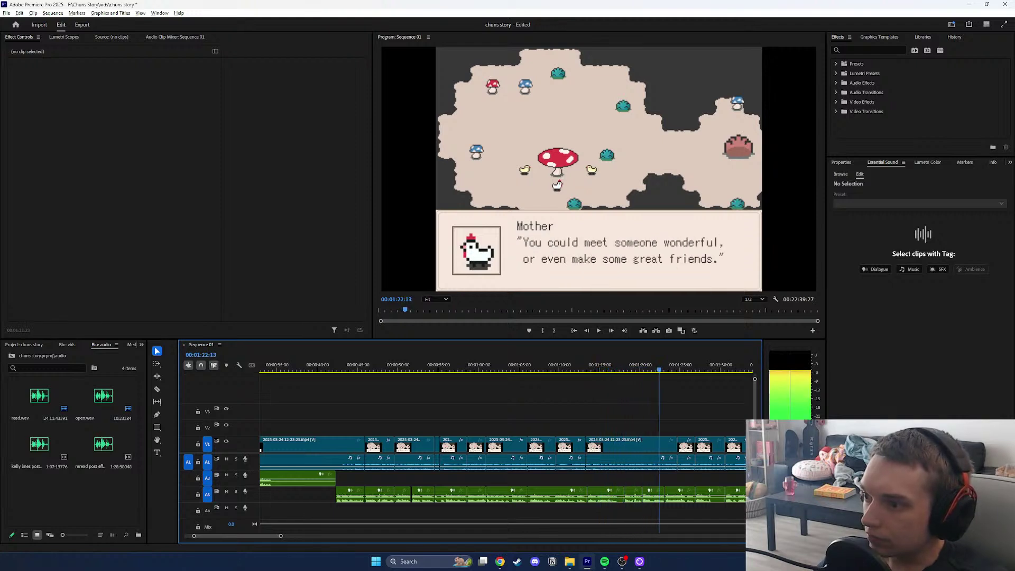
{"action": "key", "text": "j"}
{"action": "key", "text": "j"}
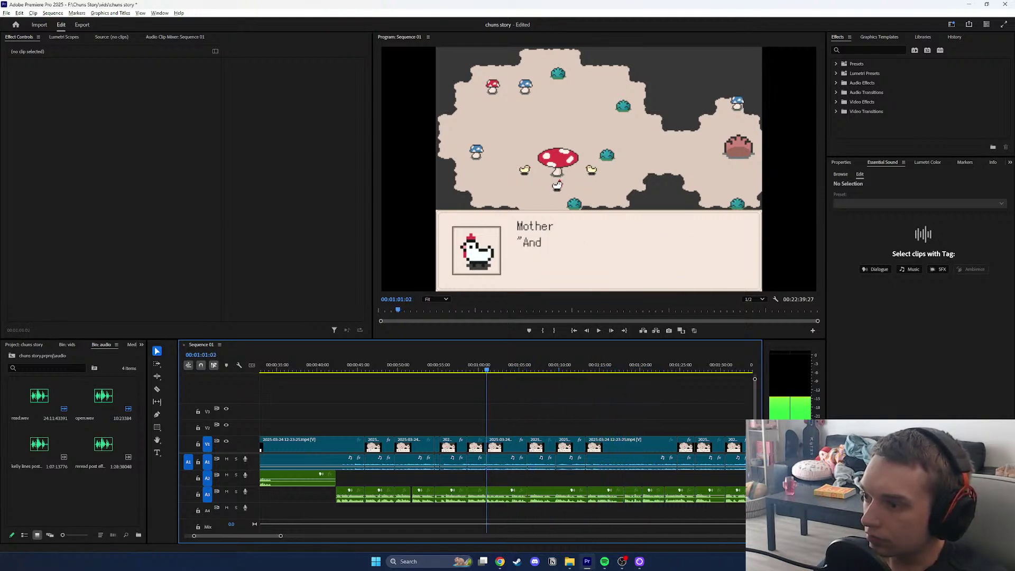
{"action": "key", "text": "l"}
{"action": "key", "text": "space"}
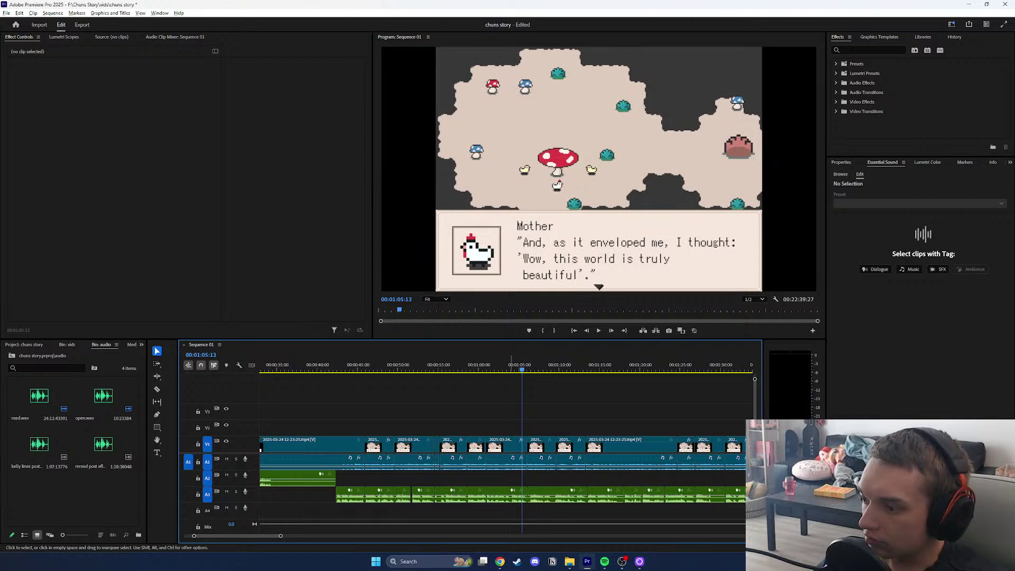
{"action": "key", "text": "d"}
{"action": "key", "text": "shift+Delete"}
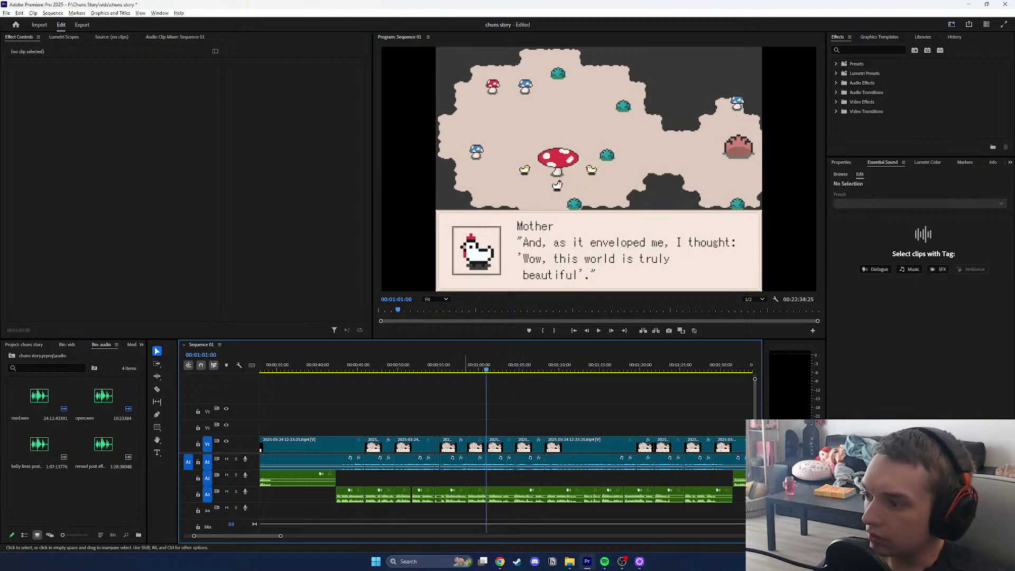
Play back the edit around 00:01:01:00 and examine frame by frame how the dialogue changes to the "But there were also times" line.
{"action": "left_click", "coordinate": [457, 365]}
{"action": "left_click", "coordinate": [599, 331]}
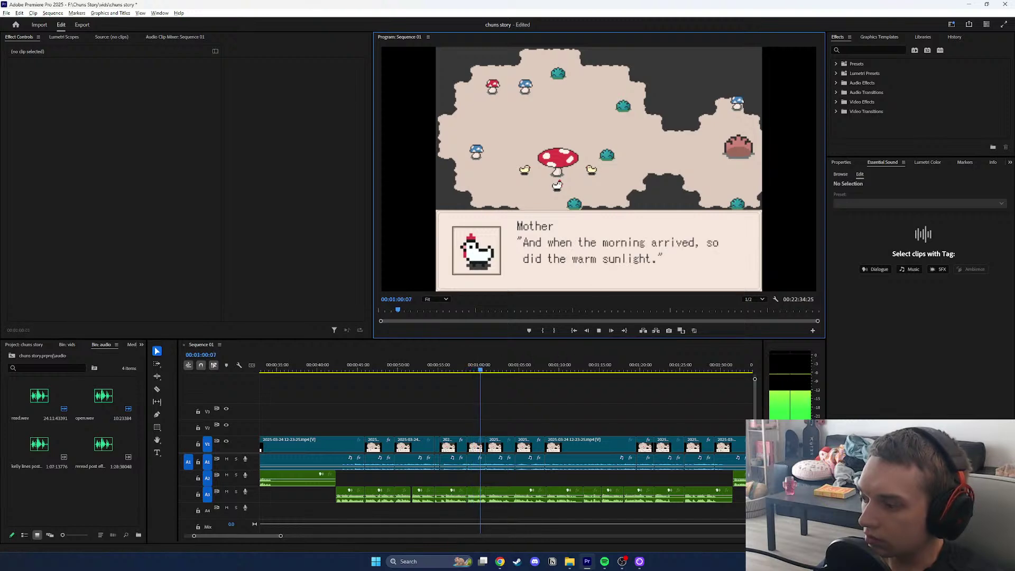
{"action": "key", "text": "minus"}
{"action": "key", "text": "equal"}
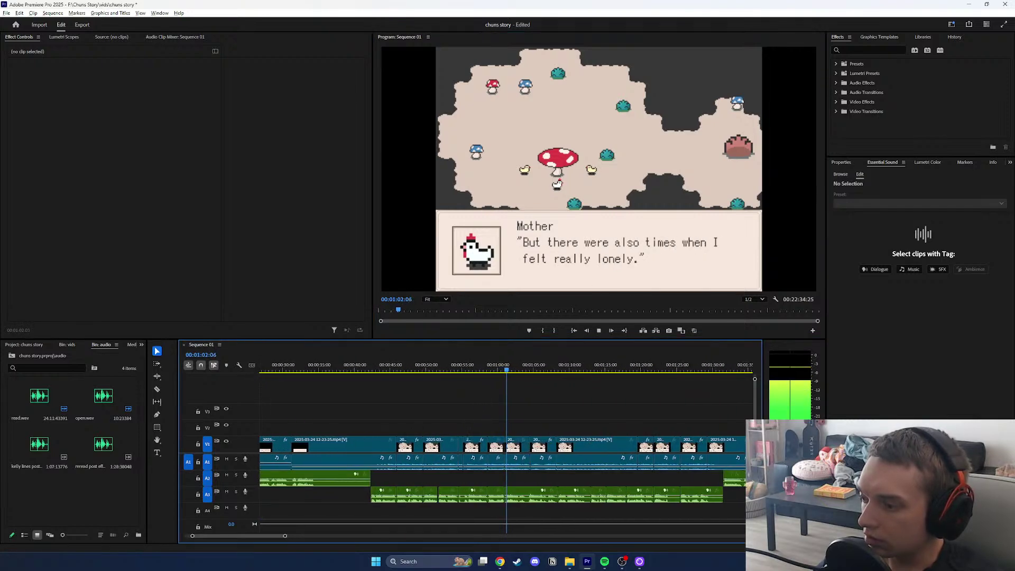
{"action": "left_click_drag", "start_coordinate": [507, 366], "coordinate": [504, 366]}
{"action": "key", "text": "Right"}
{"action": "key", "text": "Right"}
{"action": "key", "text": "Right"}
{"action": "key", "text": "Right"}
{"action": "key", "text": "Right"}
{"action": "key", "text": "Right"}
{"action": "key", "text": "Right"}
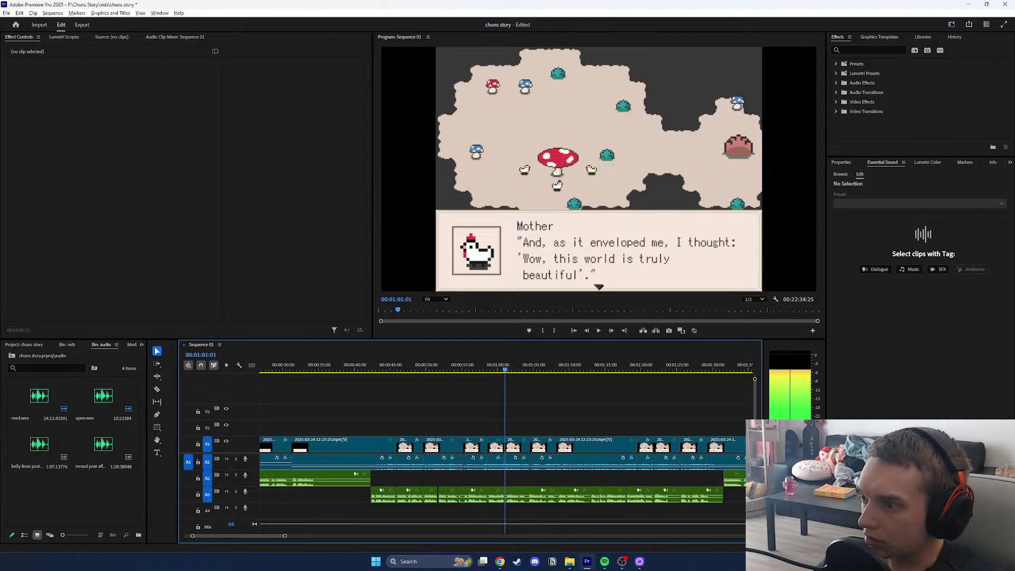
{"action": "key", "text": "Right"}
{"action": "key", "text": "Right"}
{"action": "key", "text": "Right"}
{"action": "key", "text": "Right"}
{"action": "key", "text": "Right"}
{"action": "key", "text": "Right"}
{"action": "key", "text": "Right"}
{"action": "key", "text": "Right"}
{"action": "key", "text": "Right"}
{"action": "key", "text": "Right"}
{"action": "key", "text": "Right"}
{"action": "key", "text": "Right"}
{"action": "key", "text": "Right"}
{"action": "key", "text": "Right"}
{"action": "key", "text": "Right"}
{"action": "key", "text": "Right"}
{"action": "key", "text": "Right"}
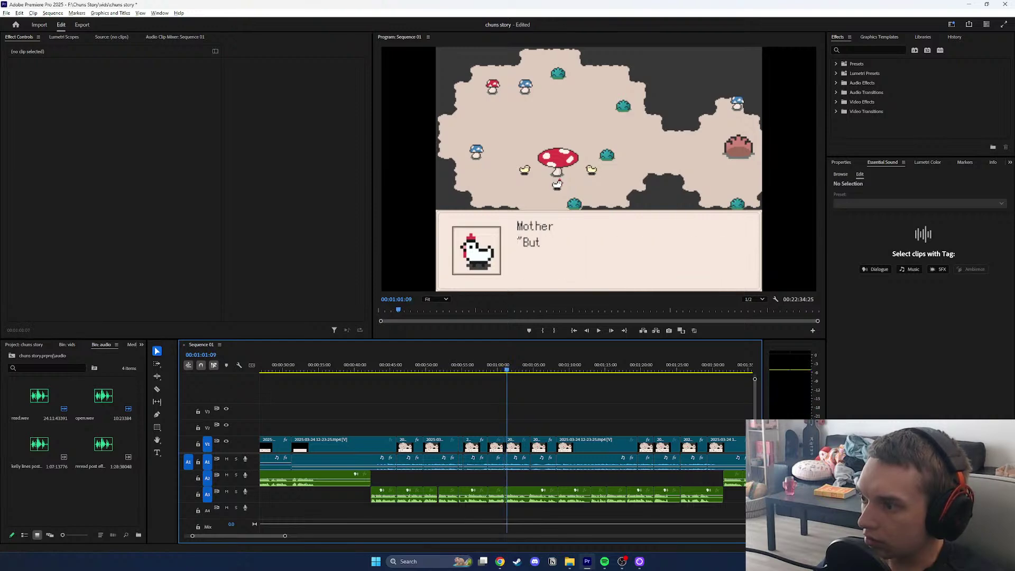
{"action": "key", "text": "Left"}
{"action": "key", "text": "Left"}
{"action": "key", "text": "Left"}
{"action": "key", "text": "Left"}
{"action": "key", "text": "Left"}
{"action": "key", "text": "Left"}
{"action": "key", "text": "Left"}
{"action": "key", "text": "Left"}
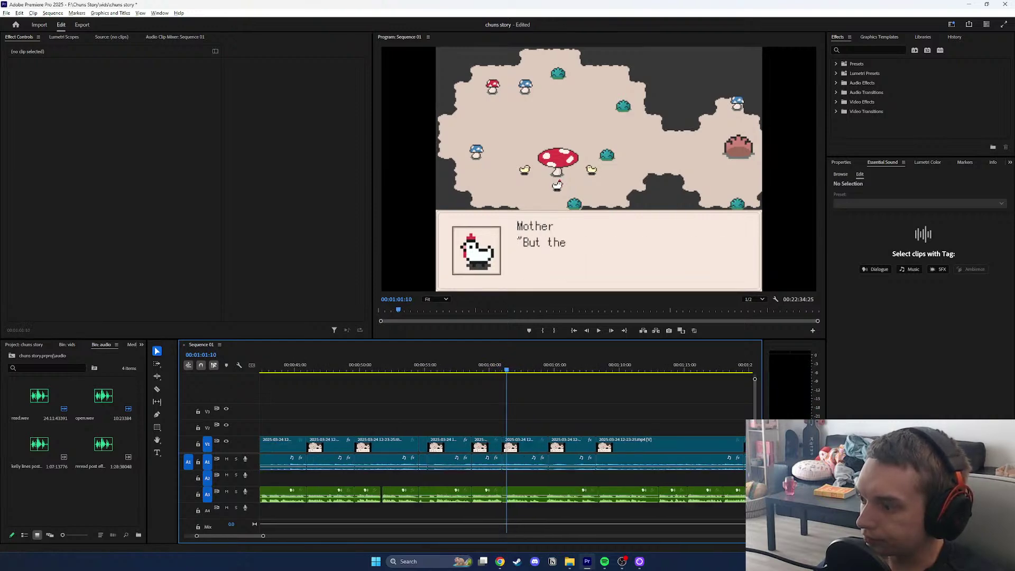
Delete the continuous group of dialogue clips on track A3 beneath the Mother scene.
{"action": "key", "text": "minus"}
{"action": "key", "text": "minus"}
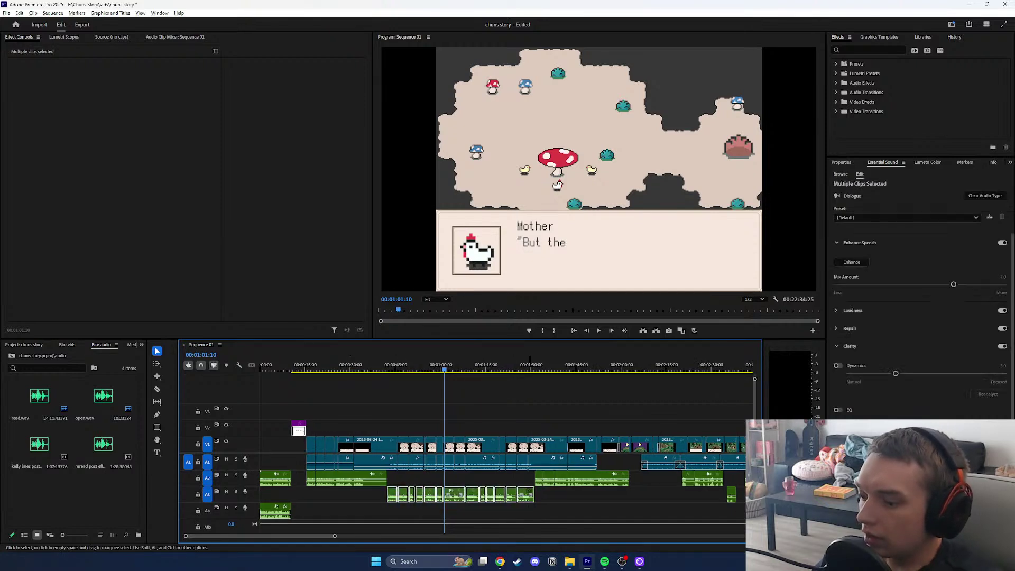
{"action": "key", "text": "Delete"}
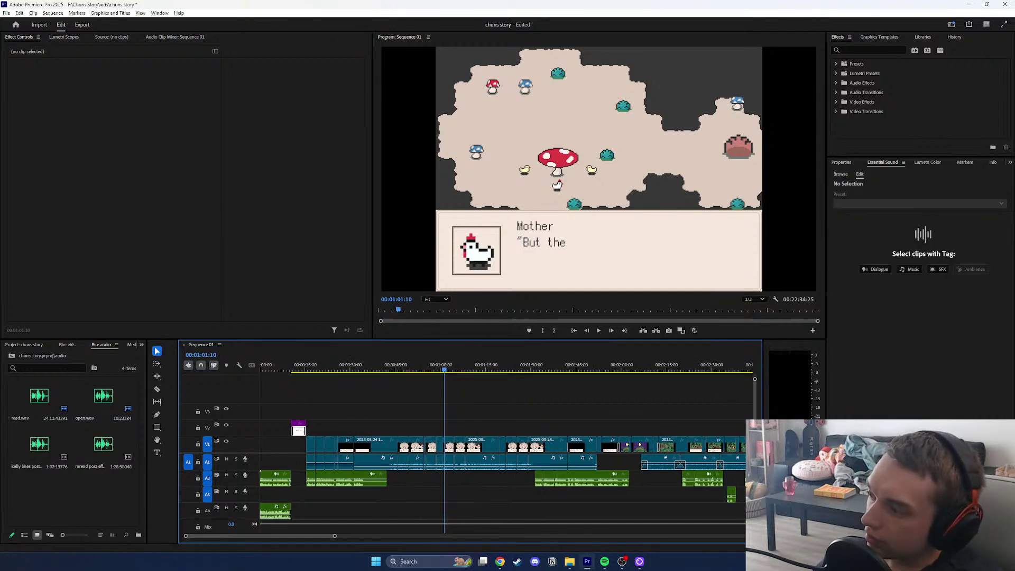
Open "kelly lines post effects.wav" in the Source monitor and zoom in on its waveform.
{"action": "left_click", "coordinate": [39, 444]}
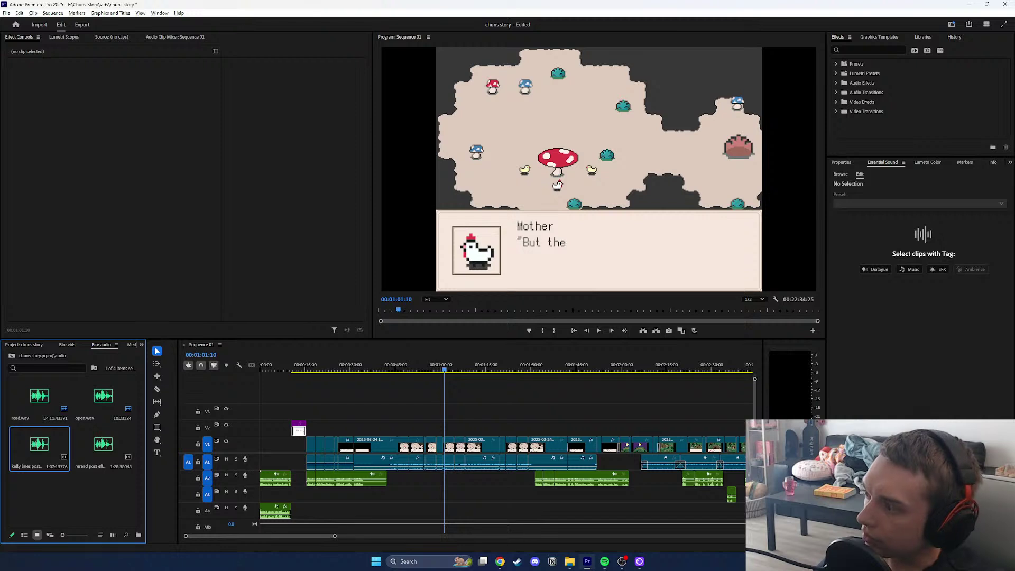
{"action": "double_click", "coordinate": [39, 445]}
{"action": "double_click", "coordinate": [39, 444]}
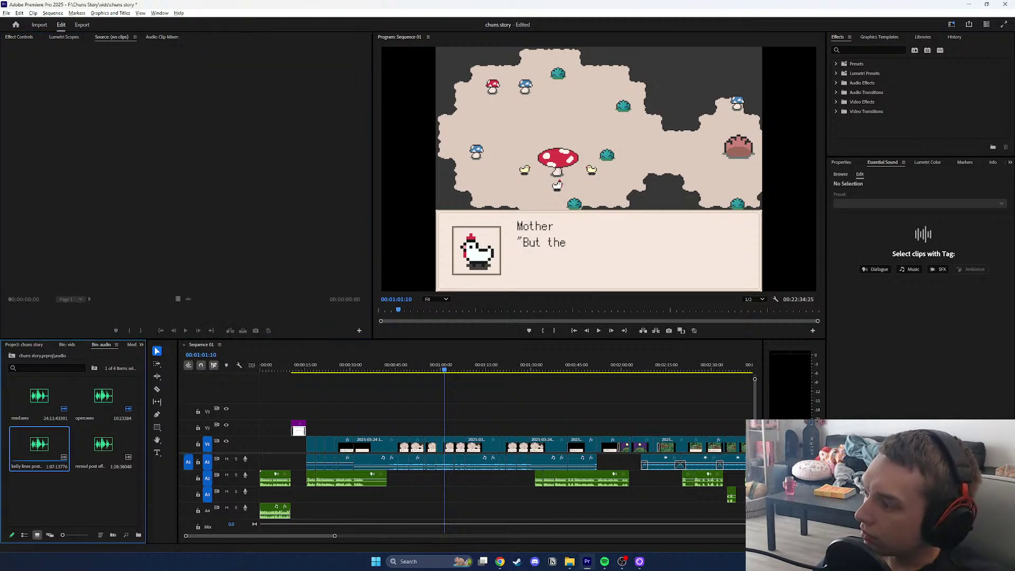
{"action": "left_click_drag", "start_coordinate": [354, 321], "coordinate": [172, 322]}
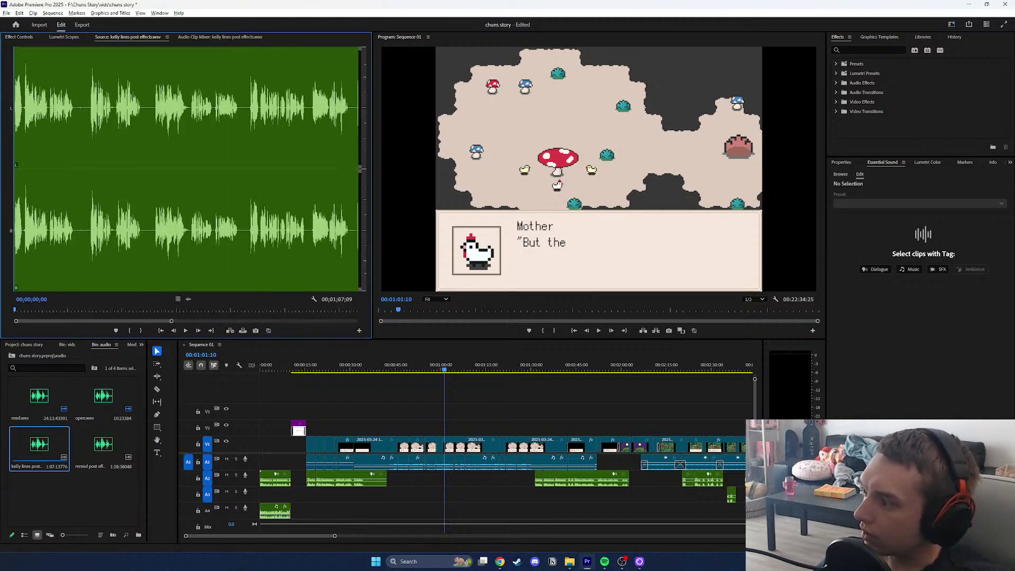
Listen to the first line of the source audio from its start and mark the Out point at 00:00:04:25.
{"action": "left_click_drag", "start_coordinate": [34, 310], "coordinate": [16, 311]}
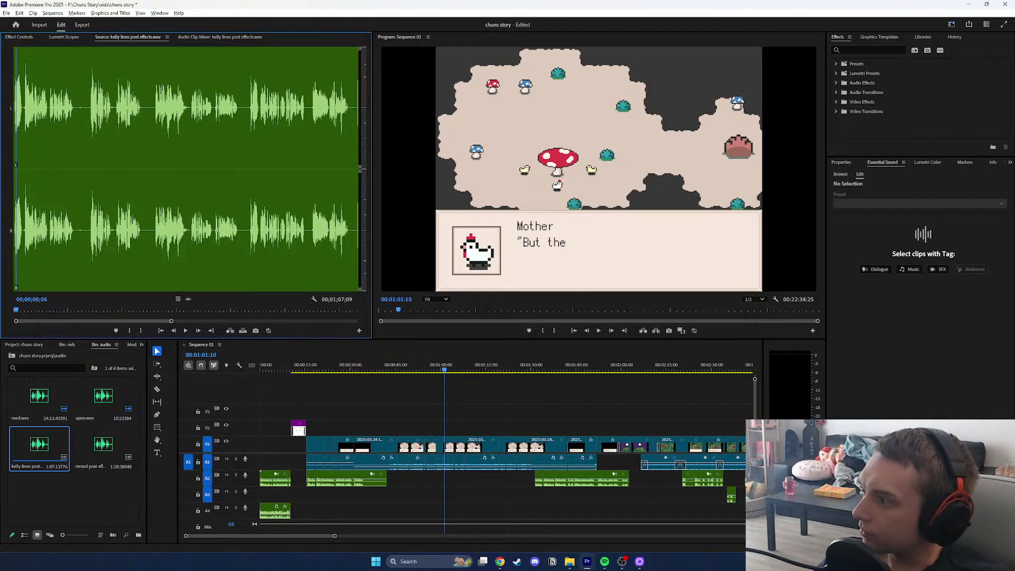
{"action": "key", "text": "space"}
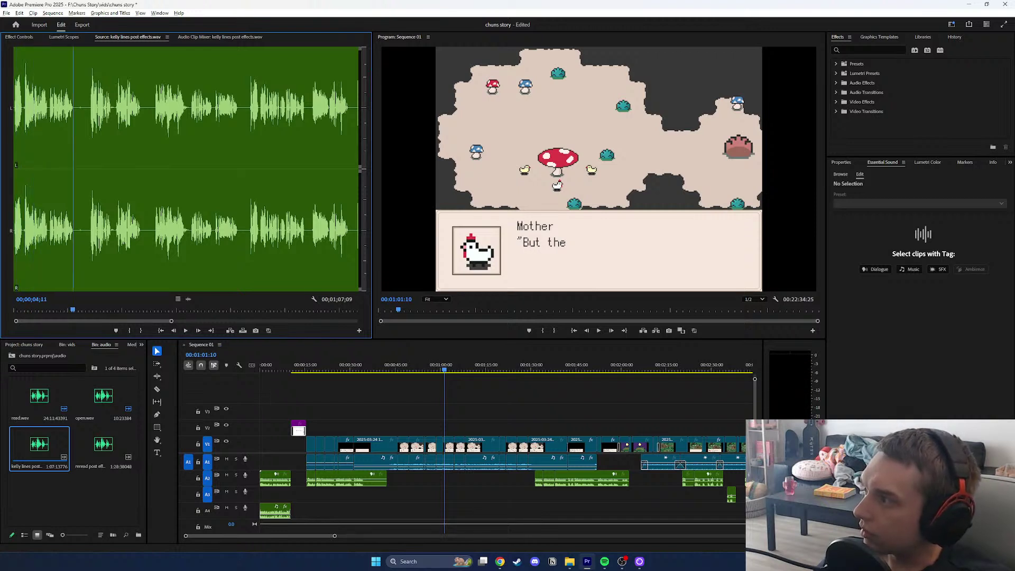
{"action": "key", "text": "Home"}
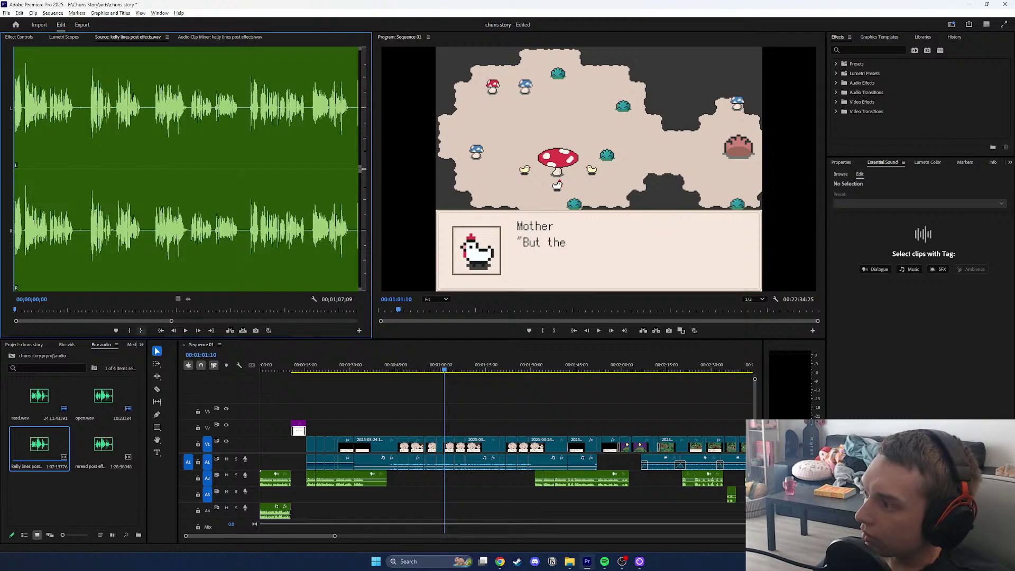
{"action": "key", "text": "space"}
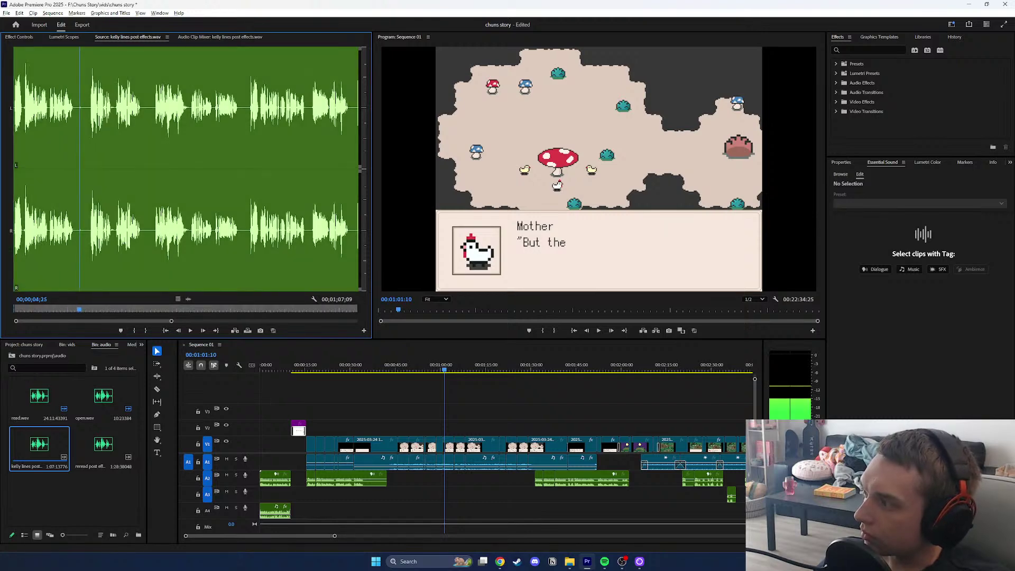
{"action": "left_click", "coordinate": [146, 331]}
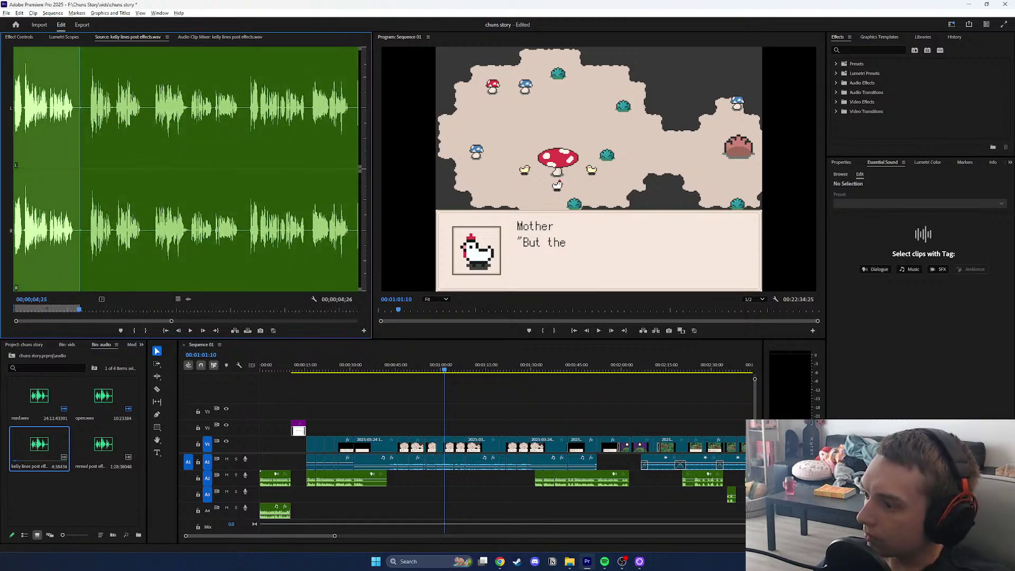
Place the marked first line on track A2 directly after the existing dialogue clip and play it against the Mother's "You know" text.
{"action": "left_click_drag", "start_coordinate": [188, 300], "coordinate": [394, 478]}
{"action": "key", "text": "space"}
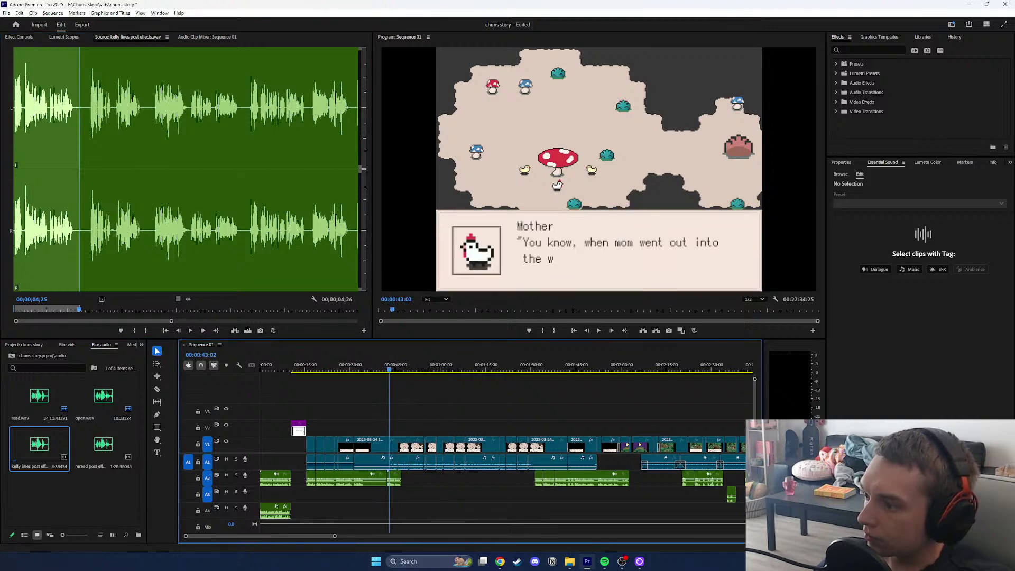
{"action": "key", "text": "space"}
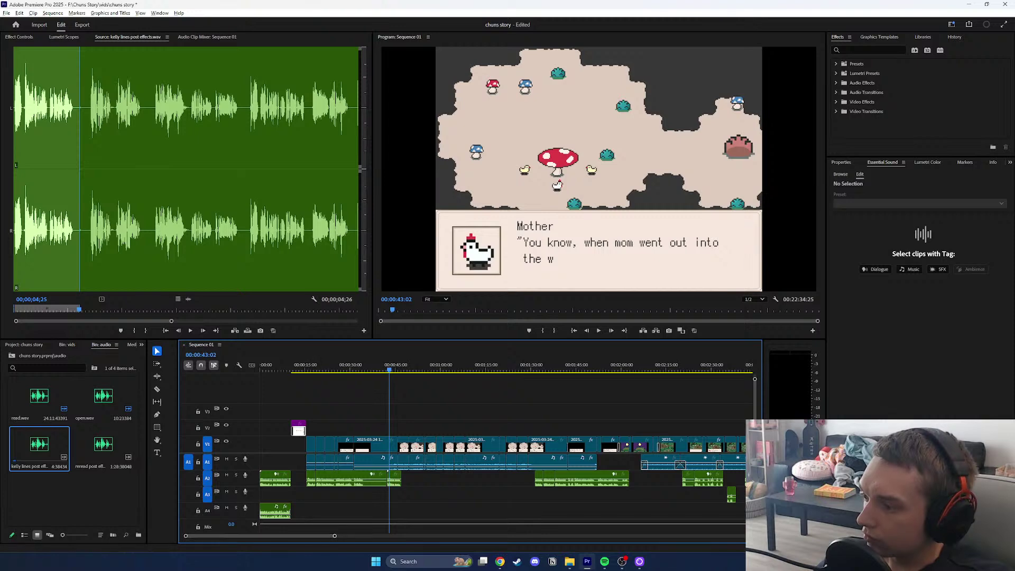
{"action": "key", "text": "equal"}
{"action": "key", "text": "equal"}
{"action": "key", "text": "equal"}
{"action": "key", "text": "equal"}
{"action": "key", "text": "minus"}
{"action": "left_click", "coordinate": [522, 369]}
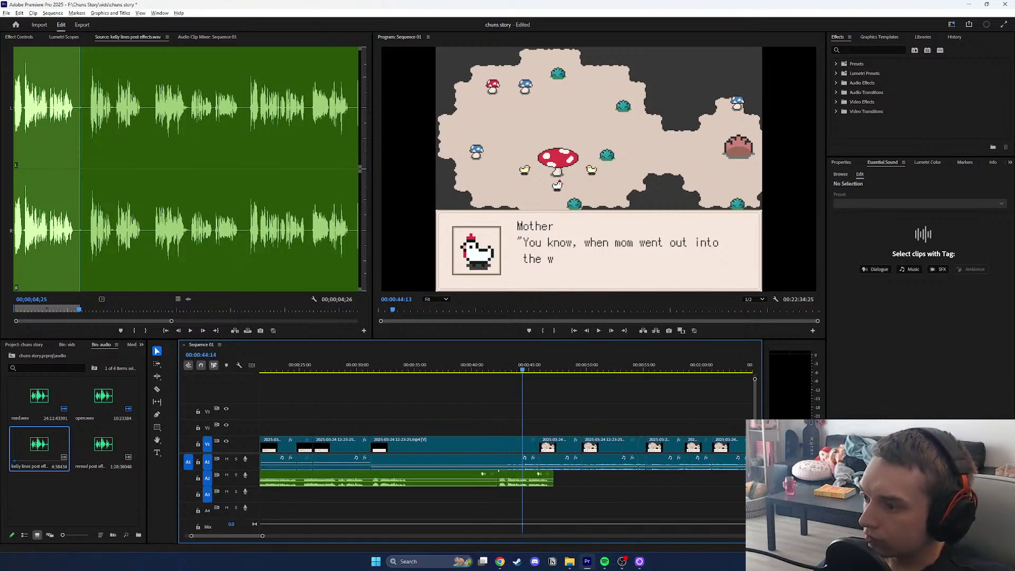
{"action": "key", "text": "space"}
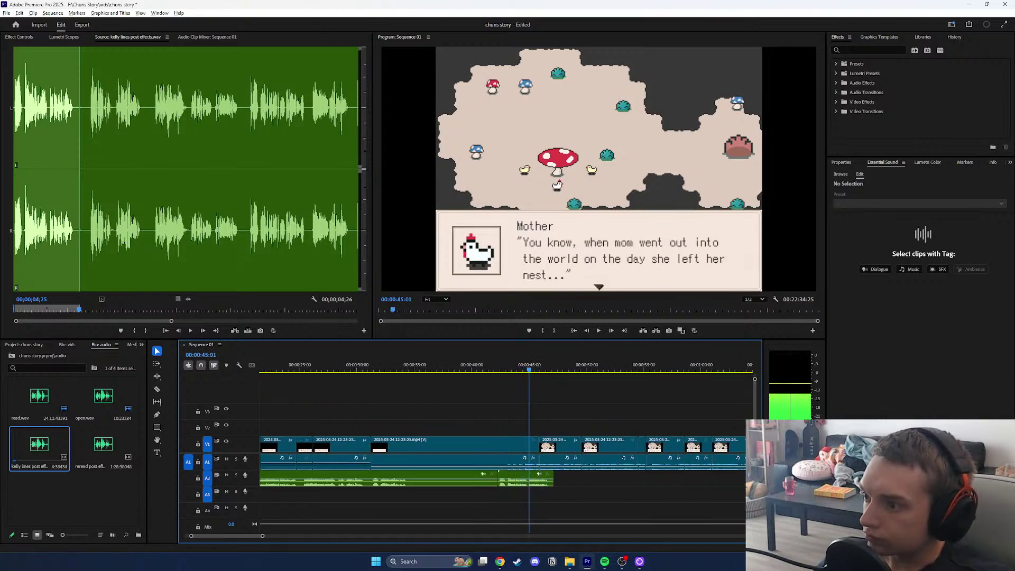
{"action": "key", "text": "space"}
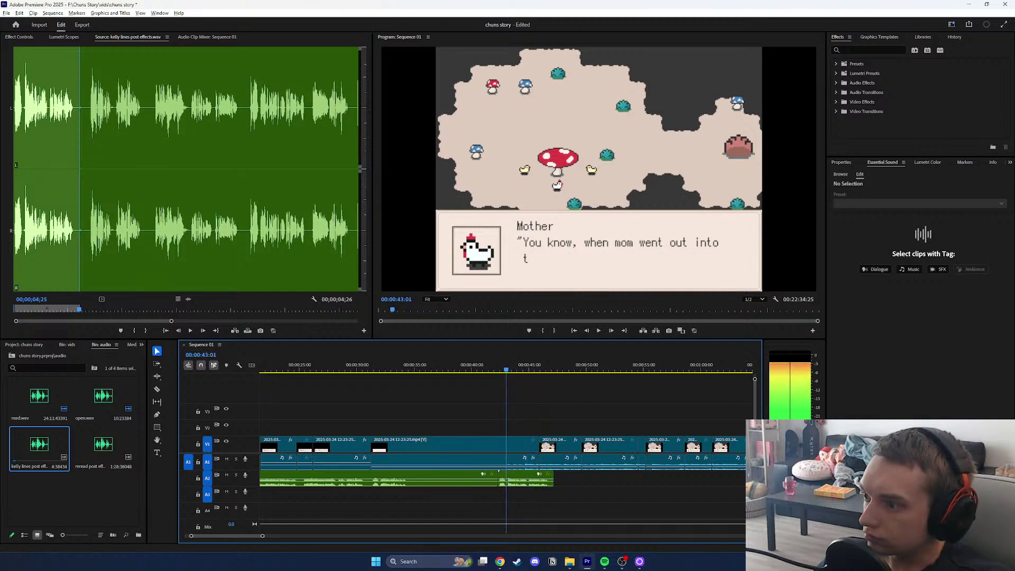
Find where the "You know" text starts frame by frame and move the new A2 dialogue clip to start at 00:00:42:25.
{"action": "key", "text": "Left"}
{"action": "key", "text": "Left"}
{"action": "key", "text": "Left"}
{"action": "key", "text": "Left"}
{"action": "key", "text": "Left"}
{"action": "key", "text": "Left"}
{"action": "key", "text": "Left"}
{"action": "key", "text": "Left"}
{"action": "key", "text": "Left"}
{"action": "key", "text": "Left"}
{"action": "key", "text": "Left"}
{"action": "key", "text": "Left"}
{"action": "key", "text": "Left"}
{"action": "key", "text": "Left"}
{"action": "key", "text": "Left"}
{"action": "key", "text": "Left"}
{"action": "key", "text": "Right"}
{"action": "key", "text": "Right"}
{"action": "key", "text": "Right"}
{"action": "key", "text": "Right"}
{"action": "key", "text": "Right"}
{"action": "key", "text": "Right"}
{"action": "key", "text": "Right"}
{"action": "key", "text": "Right"}
{"action": "key", "text": "Right"}
{"action": "key", "text": "Right"}
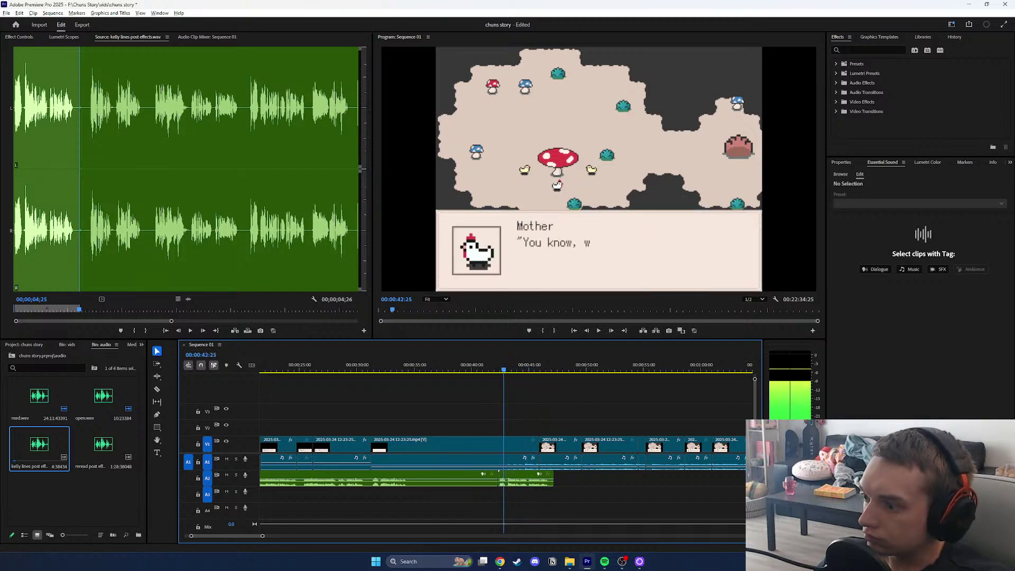
{"action": "left_click_drag", "start_coordinate": [514, 478], "coordinate": [525, 478]}
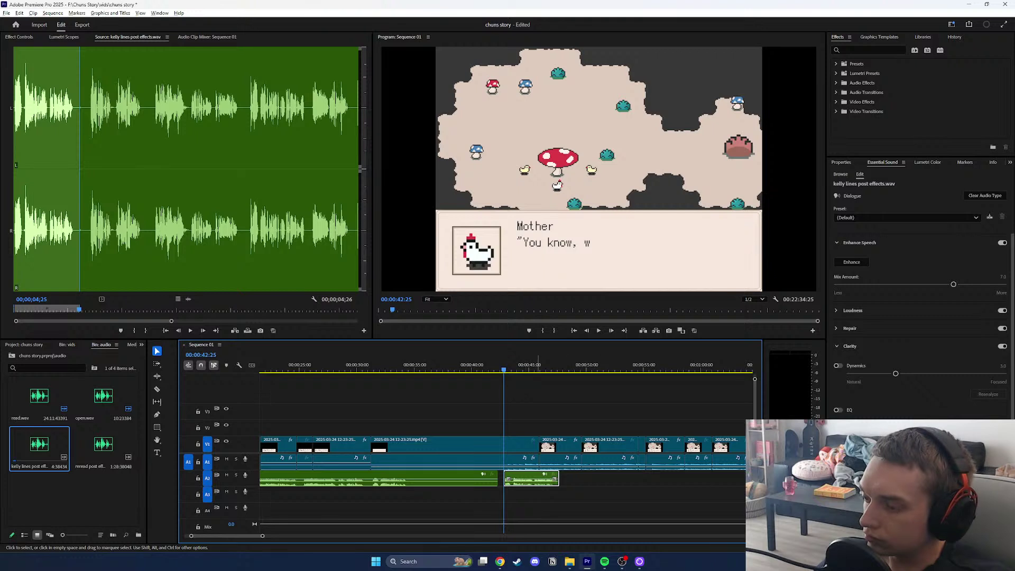
{"action": "left_click_drag", "start_coordinate": [521, 366], "coordinate": [524, 366]}
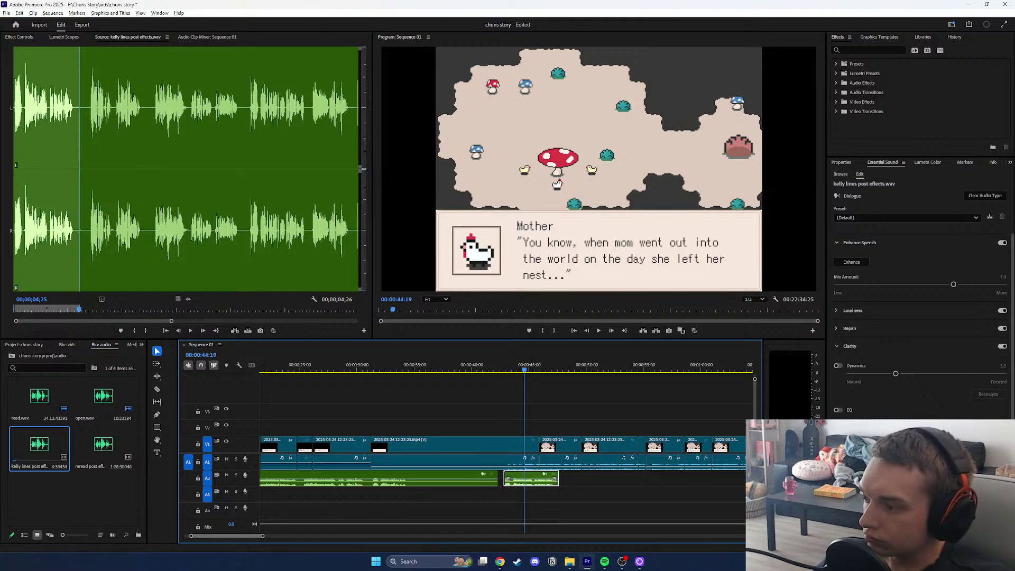
Create a new sequence named "kellypart" in the project with the HD 1080p 23.976 fps preset.
{"action": "key", "text": "minus"}
{"action": "key", "text": "minus"}
{"action": "key", "text": "minus"}
{"action": "key", "text": "minus"}
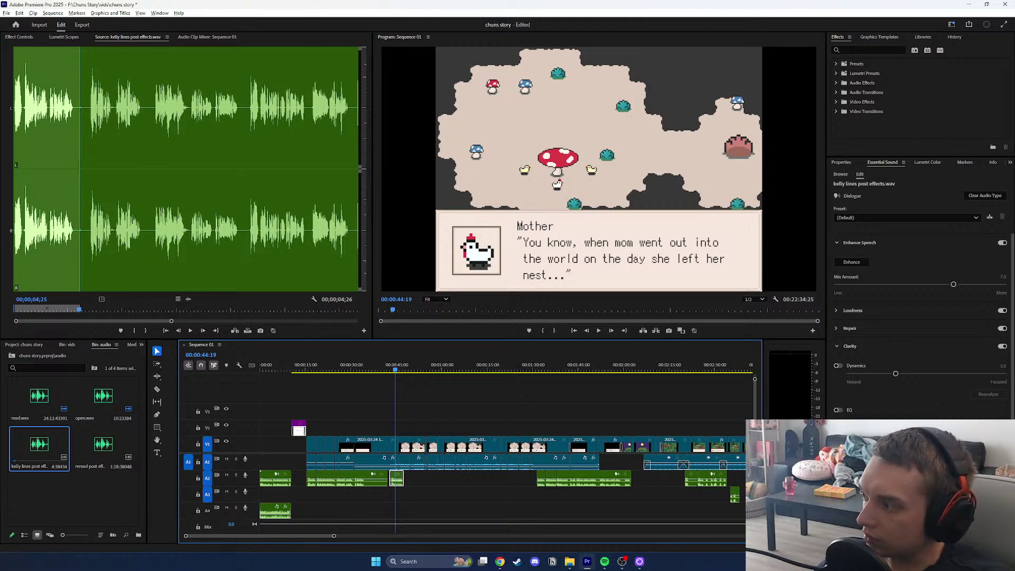
{"action": "left_click", "coordinate": [23, 345]}
{"action": "scroll", "coordinate": [106, 449], "scroll_direction": "down", "scroll_amount": 3}
{"action": "right_click", "coordinate": [117, 501]}
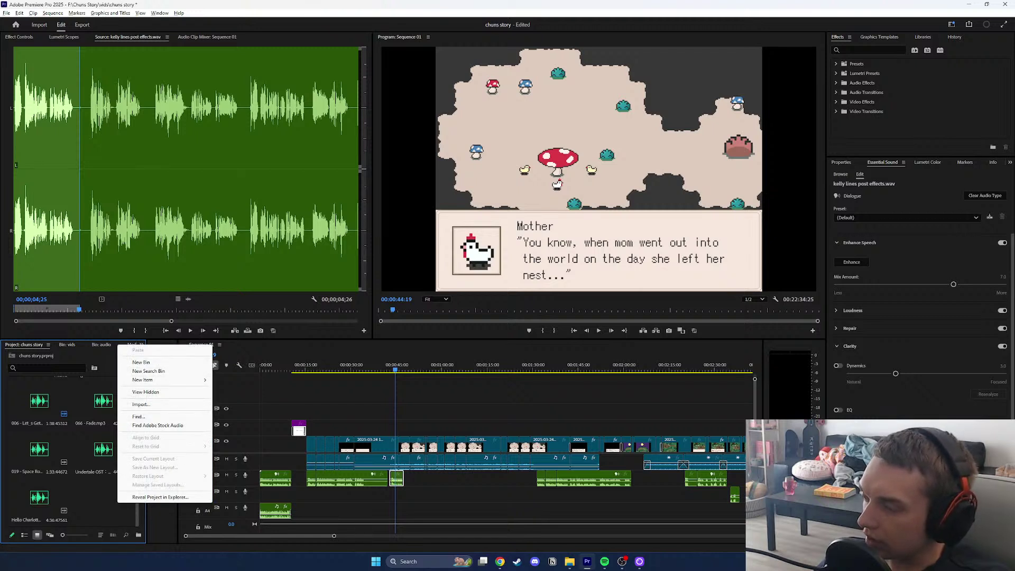
{"action": "mouse_move", "coordinate": [158, 380]}
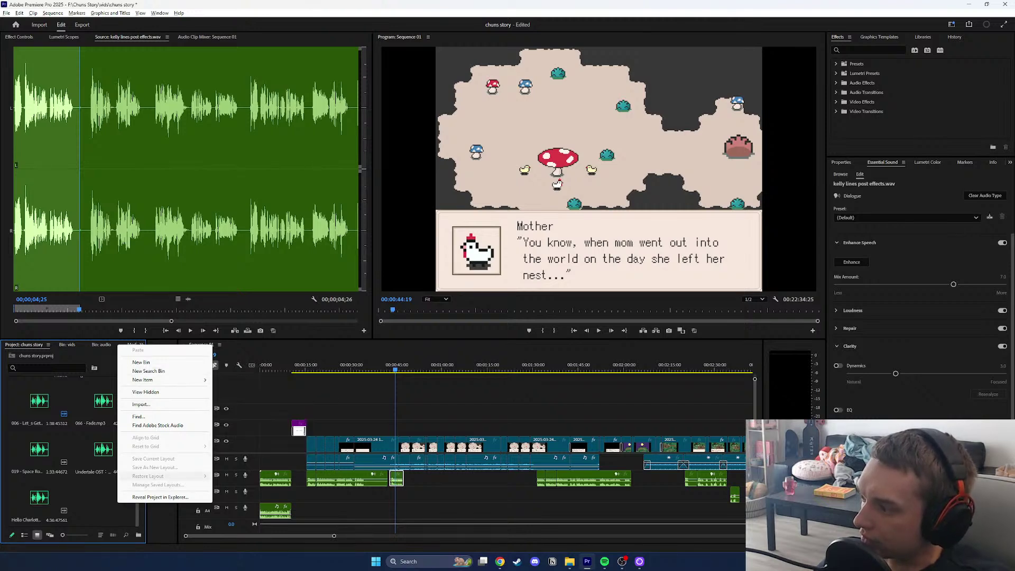
{"action": "left_click", "coordinate": [228, 380]}
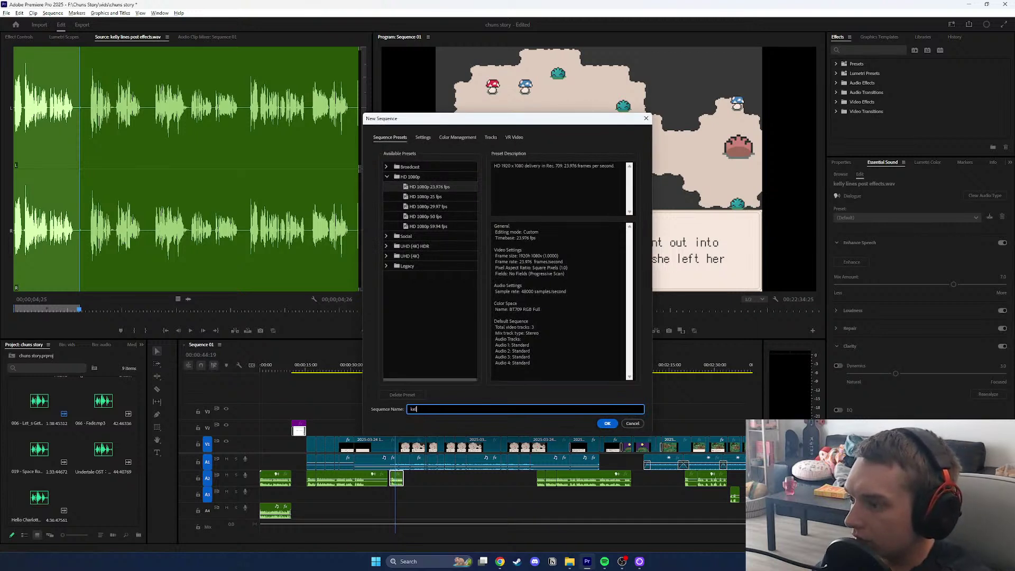
{"action": "type", "text": "kellypart"}
{"action": "key", "text": "Return"}
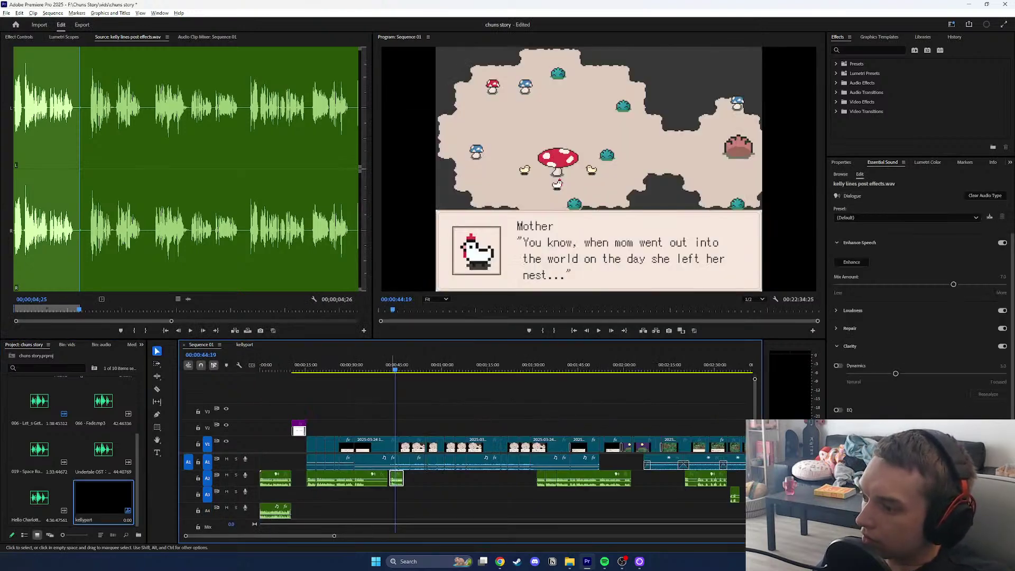
Copy the Mother scene's video and audio clips from Sequence 01 into the start of the kellypart sequence.
{"action": "left_click_drag", "start_coordinate": [393, 503], "coordinate": [560, 425]}
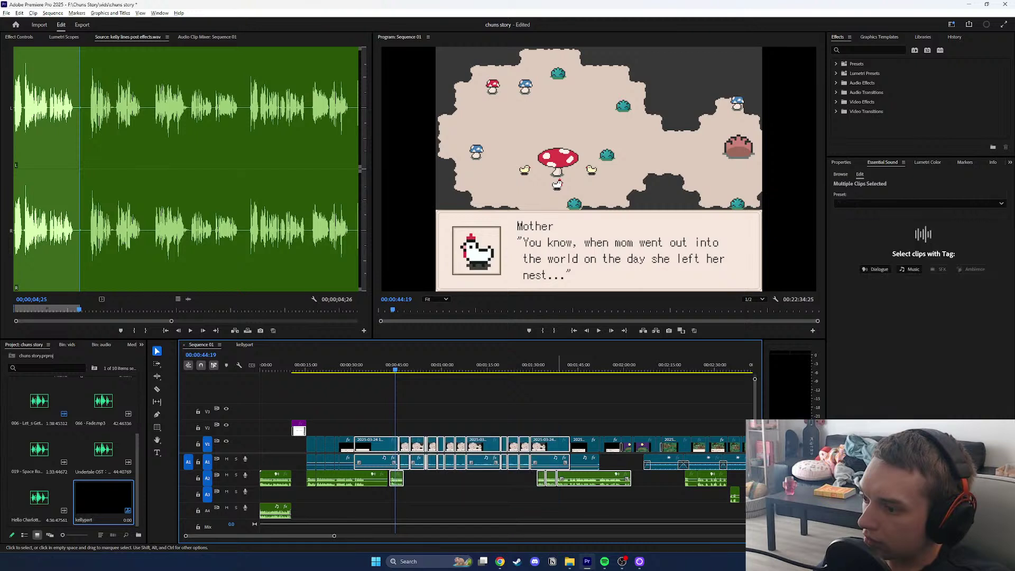
{"action": "left_click", "coordinate": [244, 345]}
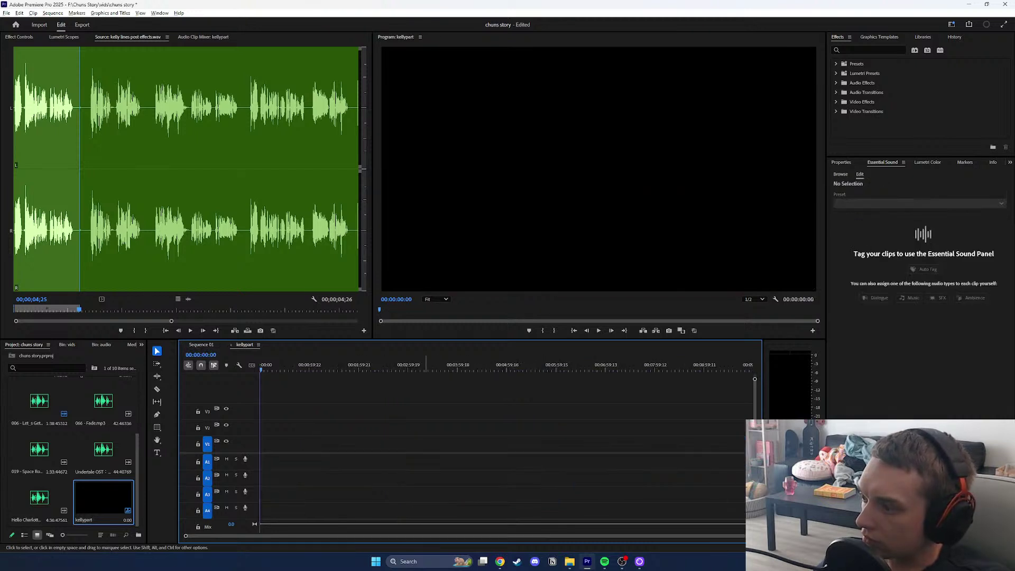
{"action": "key", "text": "ctrl+v"}
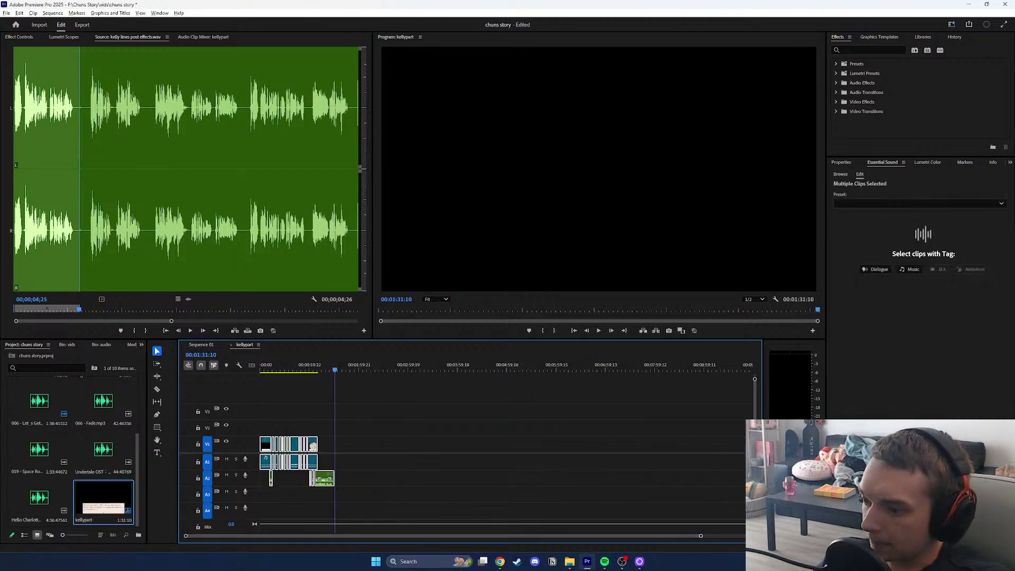
Shift all V1 and A1 clips that follow the opening clip further along the timeline to leave a gap after it.
{"action": "left_click_drag", "start_coordinate": [701, 536], "coordinate": [407, 537]}
{"action": "left_click_drag", "start_coordinate": [449, 367], "coordinate": [331, 367]}
{"action": "left_click", "coordinate": [325, 394]}
{"action": "left_click_drag", "start_coordinate": [339, 536], "coordinate": [297, 536]}
{"action": "left_click_drag", "start_coordinate": [273, 367], "coordinate": [374, 367]}
{"action": "left_click_drag", "start_coordinate": [401, 416], "coordinate": [710, 463]}
{"action": "left_click_drag", "start_coordinate": [398, 446], "coordinate": [419, 445]}
Split the opening video clip at about 00:00:12:07, where the "You know, when mom went out" text is complete.
{"action": "mouse_move", "coordinate": [380, 367]}
{"action": "left_mouse_down"}
{"action": "mouse_move", "coordinate": [356, 367]}
{"action": "mouse_move", "coordinate": [364, 367]}
{"action": "left_mouse_up"}
{"action": "left_click", "coordinate": [157, 389]}
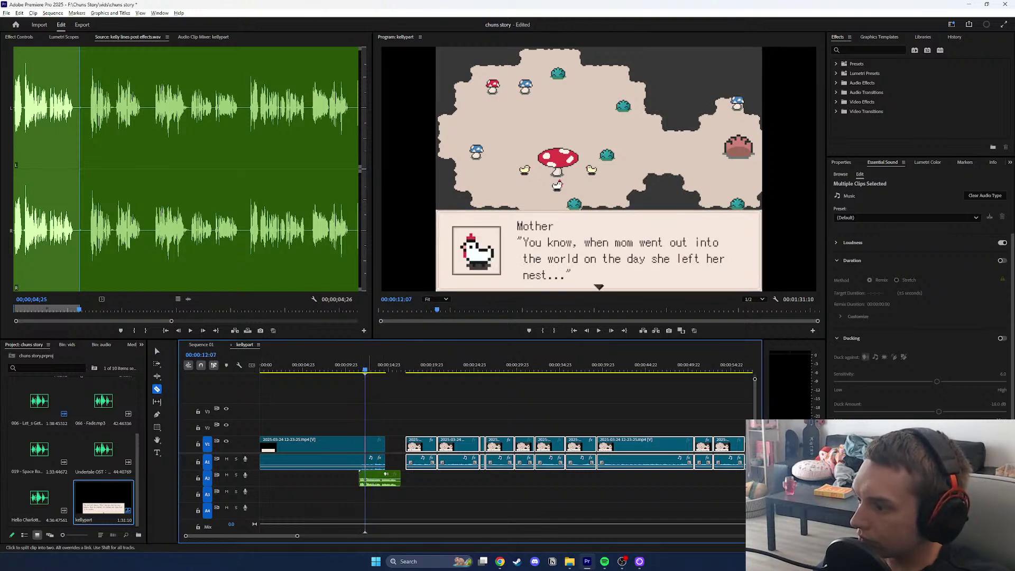
{"action": "left_click", "coordinate": [366, 447]}
{"action": "left_click", "coordinate": [157, 352]}
Move the shifted V1 and A1 clips back so they begin where the first dialogue line ends, at 00:00:16:07.
{"action": "left_click", "coordinate": [398, 367]}
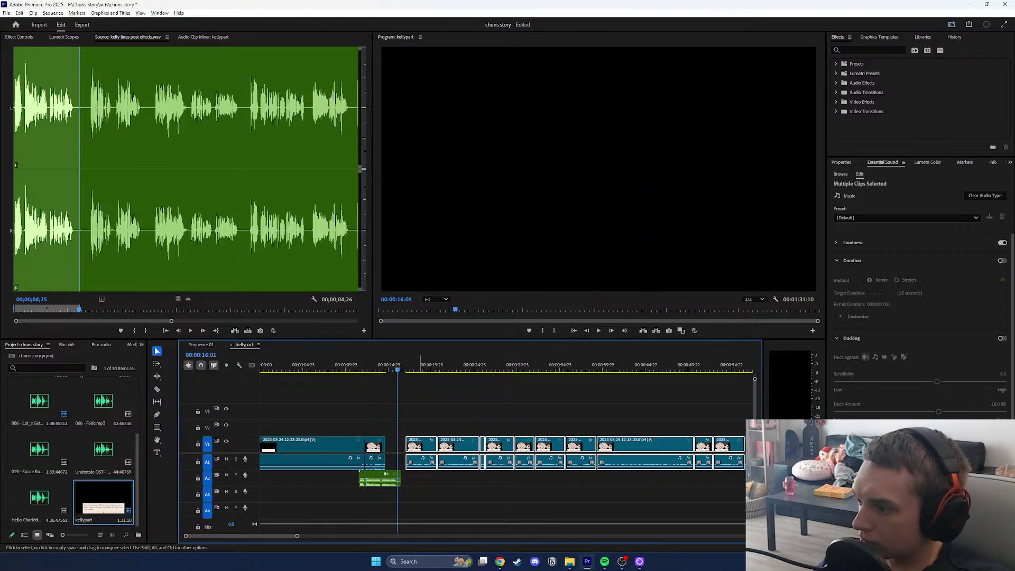
{"action": "left_click_drag", "start_coordinate": [421, 445], "coordinate": [416, 445]}
{"action": "left_click", "coordinate": [394, 367]}
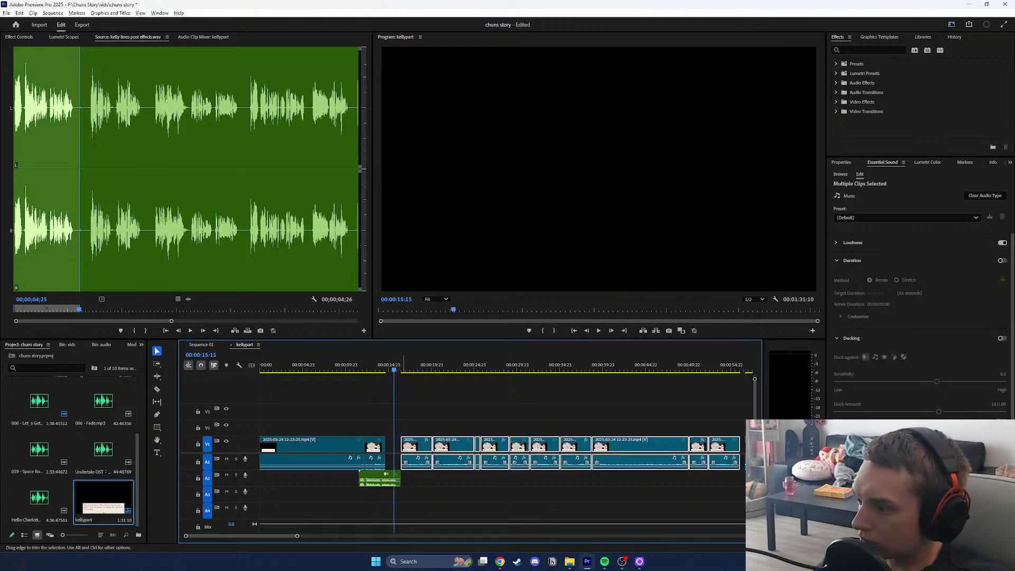
{"action": "left_click", "coordinate": [401, 479]}
{"action": "key", "text": "space"}
{"action": "key", "text": "space"}
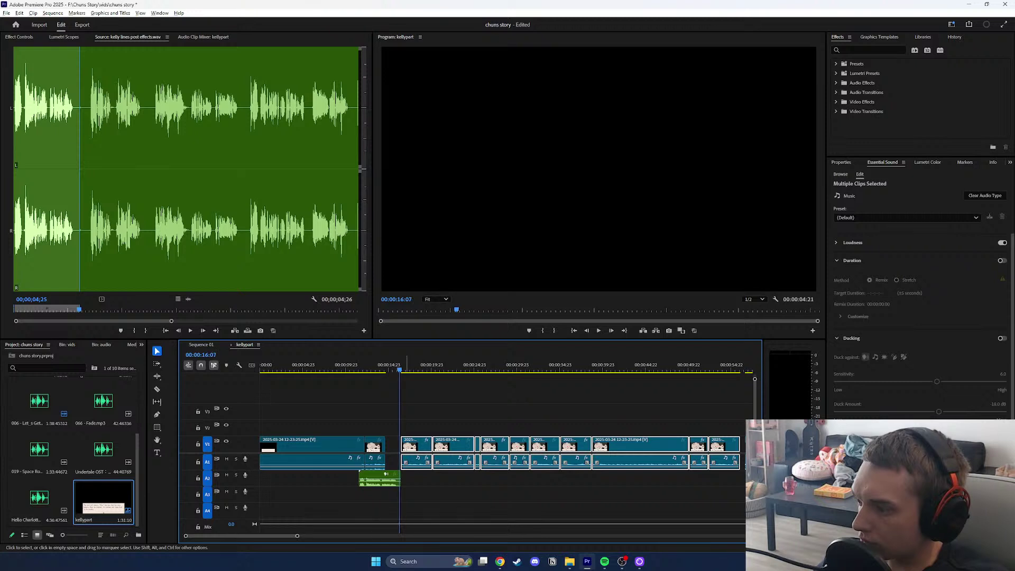
{"action": "left_click_drag", "start_coordinate": [401, 479], "coordinate": [400, 479]}
{"action": "left_click_drag", "start_coordinate": [297, 536], "coordinate": [289, 537]}
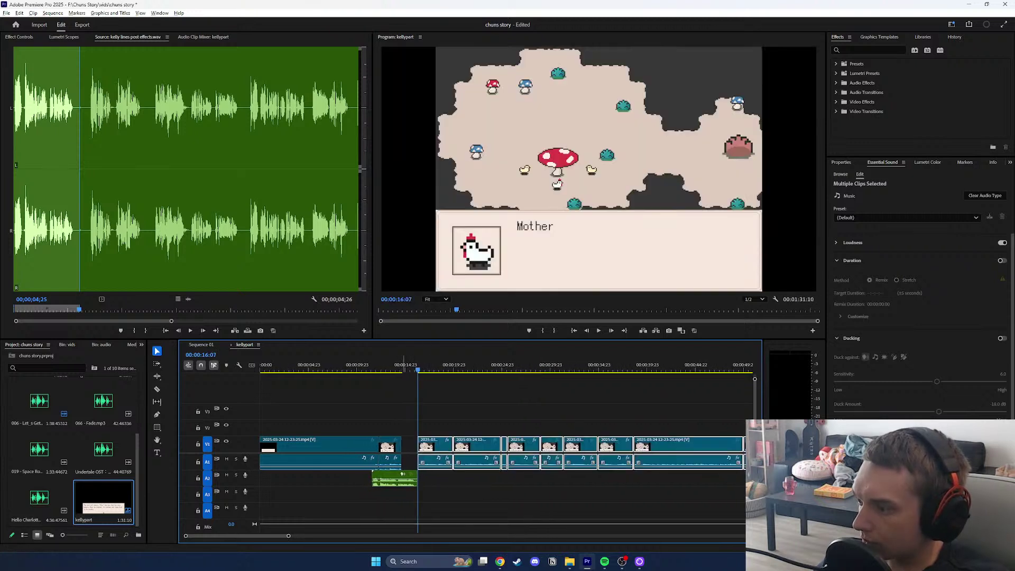
Slow the split-off segment before the gap to 47.62% speed so it extends to the start of the next clip.
{"action": "left_click_drag", "start_coordinate": [403, 365], "coordinate": [399, 366]}
{"action": "right_click", "coordinate": [387, 445]}
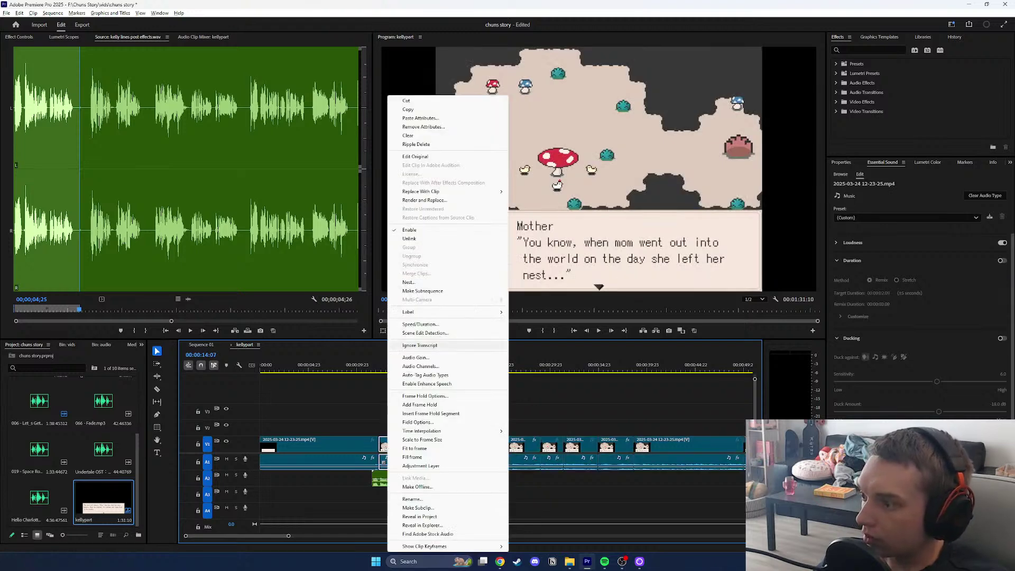
{"action": "left_click", "coordinate": [422, 358]}
{"action": "left_click", "coordinate": [537, 308]}
{"action": "right_click", "coordinate": [396, 446]}
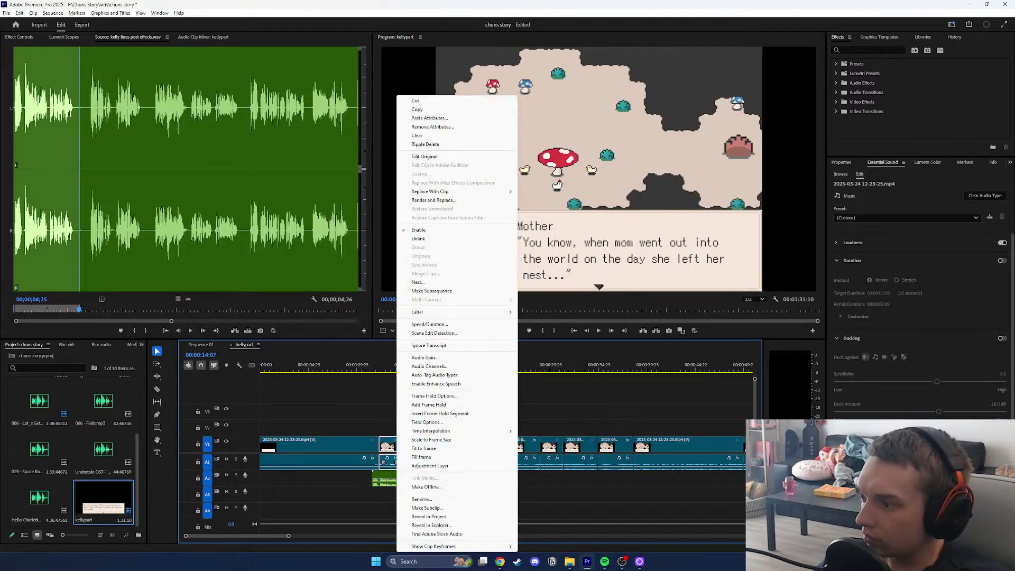
{"action": "left_click", "coordinate": [430, 324]}
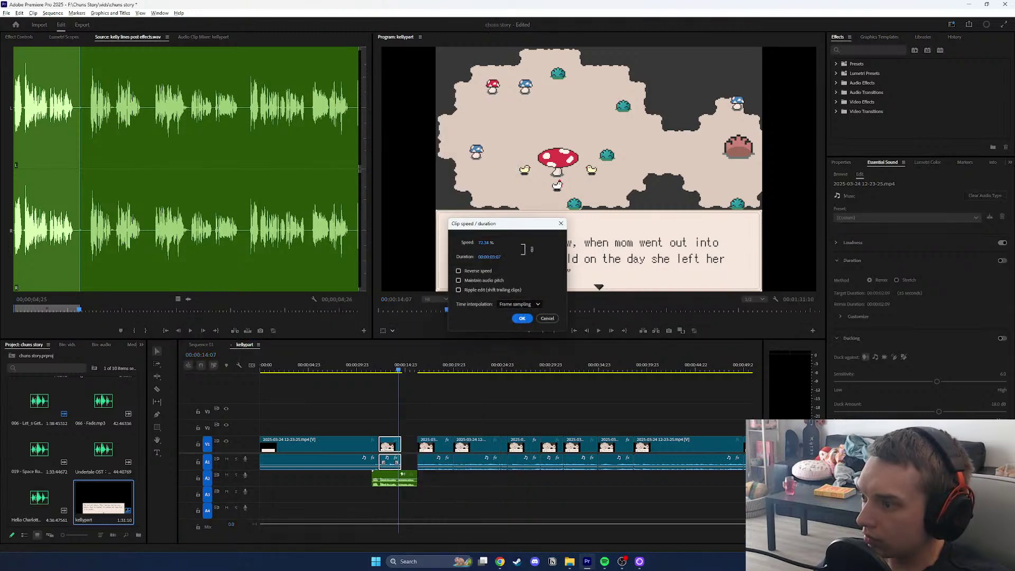
{"action": "left_click", "coordinate": [522, 317]}
{"action": "right_click", "coordinate": [394, 447]}
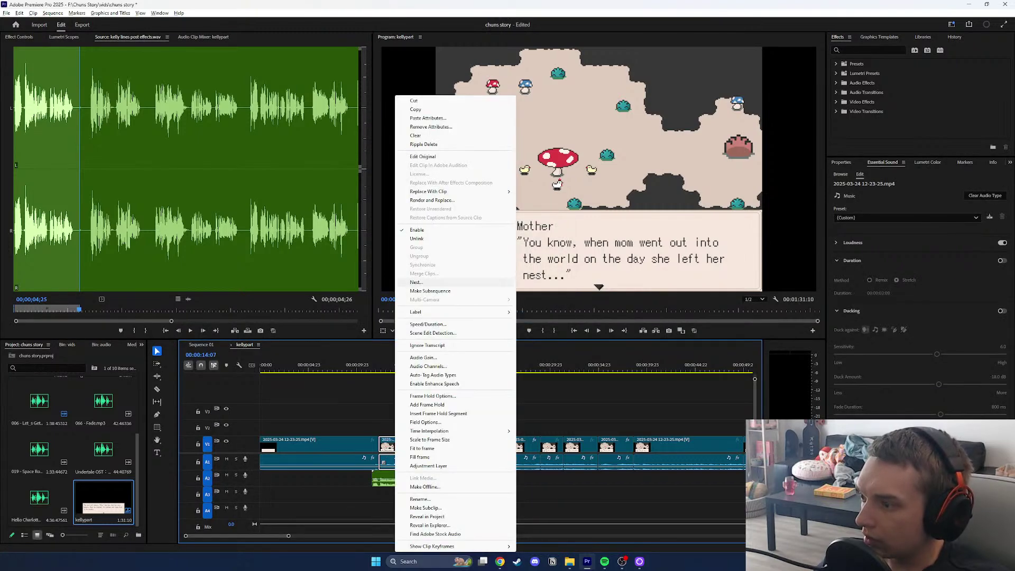
{"action": "left_click", "coordinate": [429, 325]}
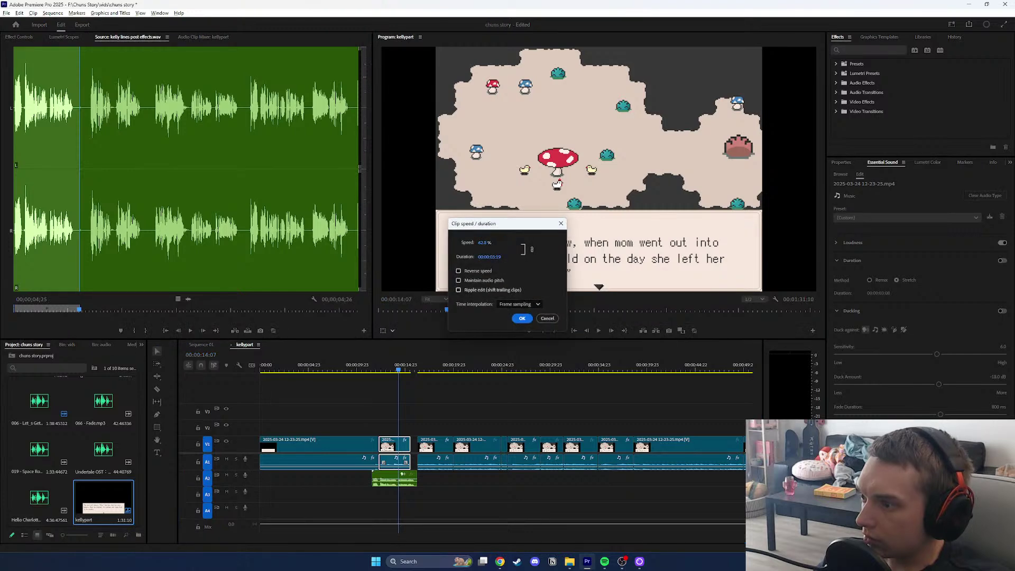
{"action": "left_click", "coordinate": [522, 317]}
{"action": "right_click", "coordinate": [394, 447]}
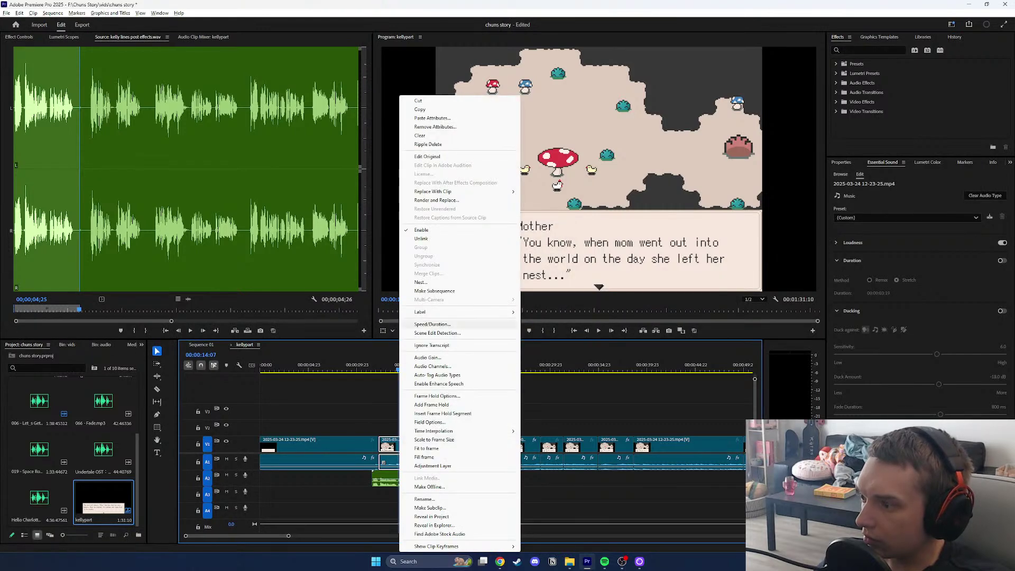
{"action": "left_click", "coordinate": [428, 324]}
{"action": "type", "text": "48.85"}
{"action": "key", "text": "Tab"}
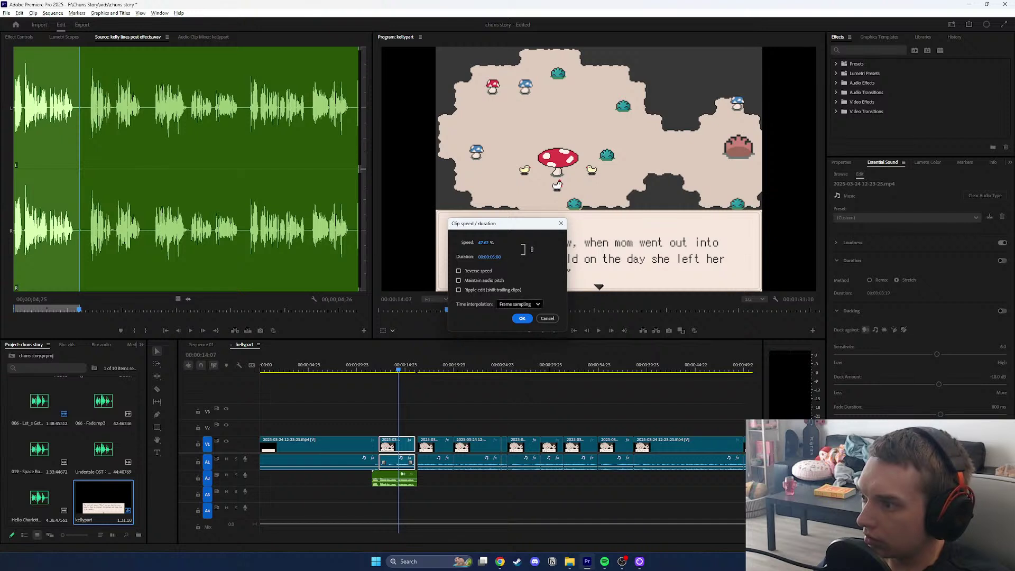
{"action": "key", "text": "Return"}
{"action": "key", "text": "Up"}
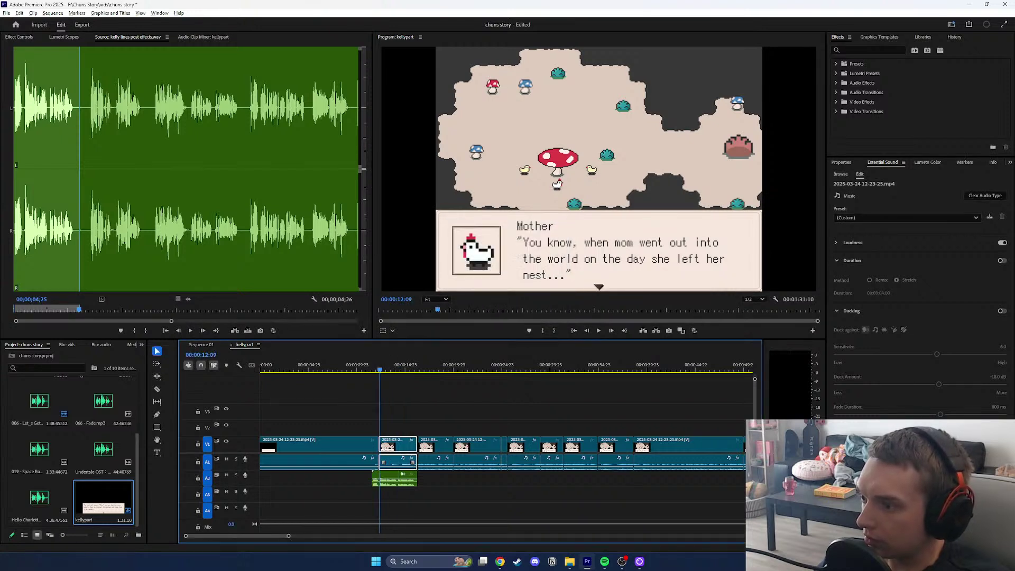
Play back the slowed segment with its dialogue line and check the change to the "Mom was just like you two" text.
{"action": "key", "text": "space"}
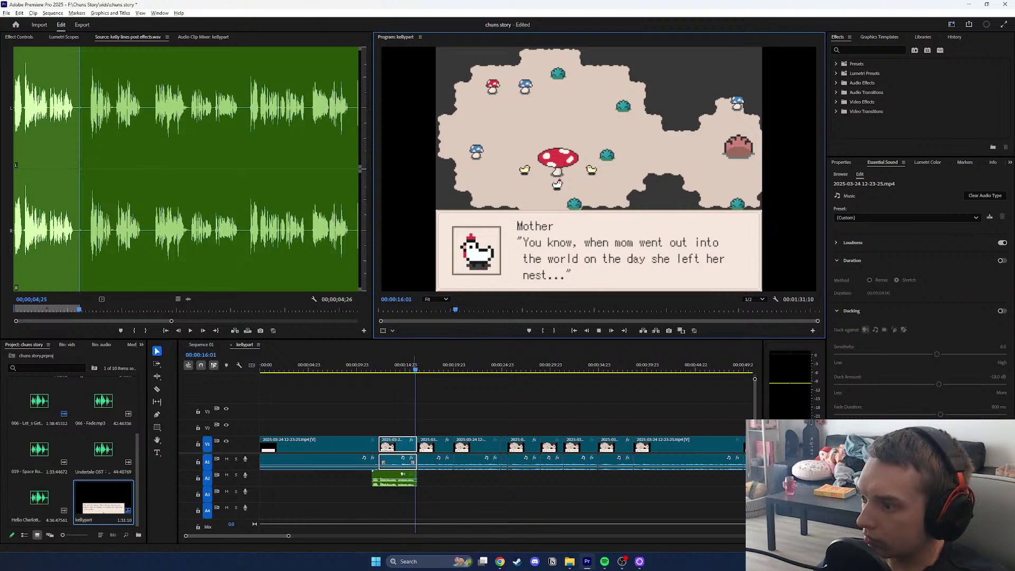
{"action": "left_click_drag", "start_coordinate": [429, 369], "coordinate": [422, 369]}
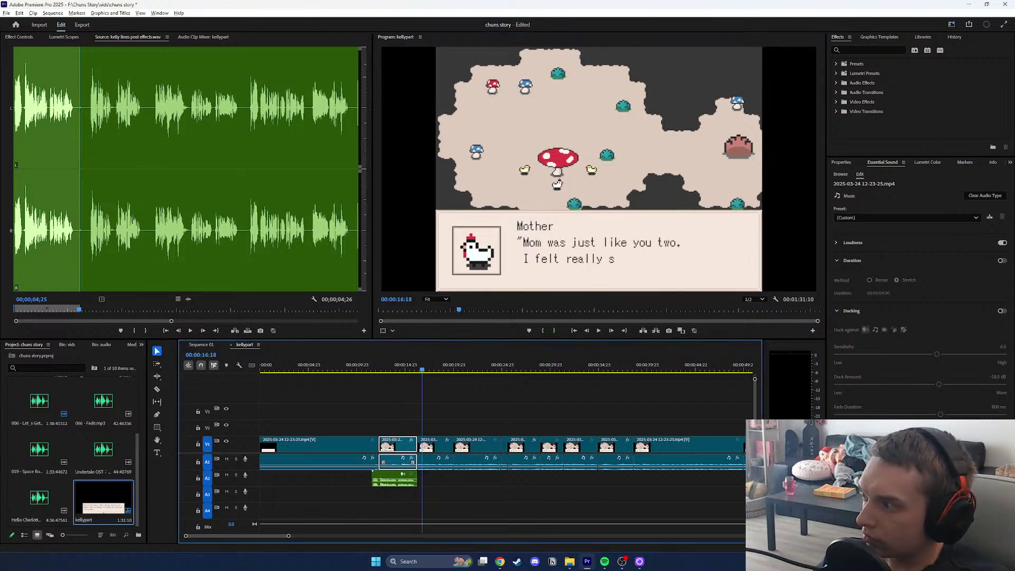
Mark the second source line from 00;00;05;05 to 00;00;09;23 and place it on track A2 after the first line.
{"action": "left_click_drag", "start_coordinate": [80, 309], "coordinate": [85, 309]}
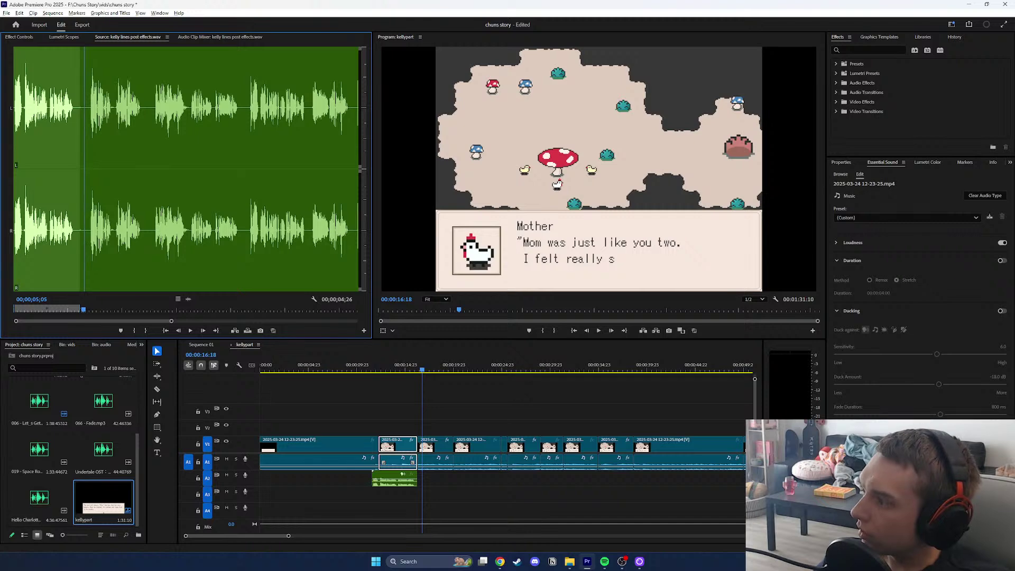
{"action": "left_click", "coordinate": [133, 331]}
{"action": "left_click_drag", "start_coordinate": [149, 309], "coordinate": [424, 478]}
{"action": "left_click", "coordinate": [145, 330]}
Move all clips after the "felt really scared and uneasy" segment about 00:00:02:18 later to open a gap on V1 and A1.
{"action": "left_click", "coordinate": [447, 369]}
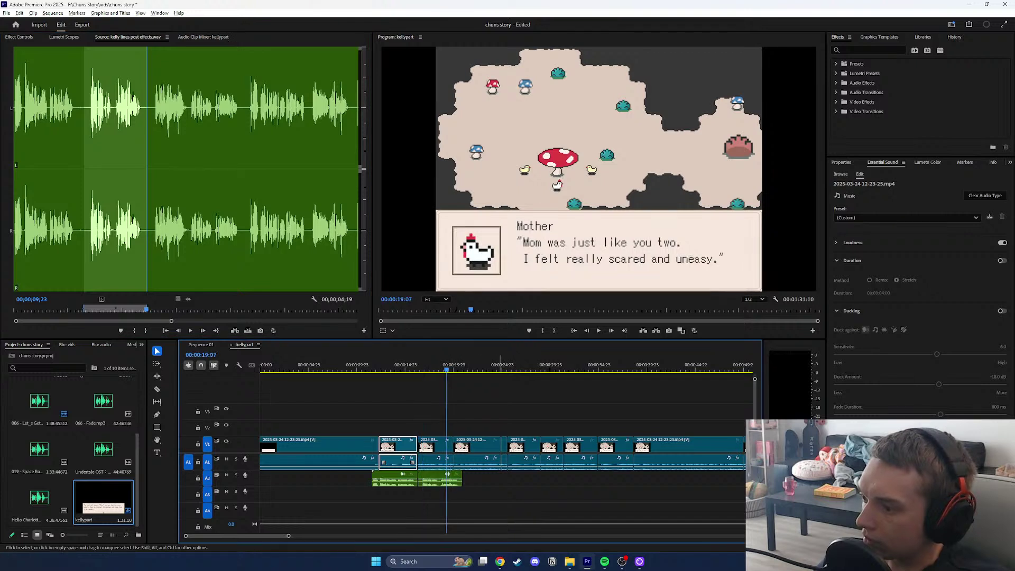
{"action": "left_click_drag", "start_coordinate": [499, 483], "coordinate": [753, 385]}
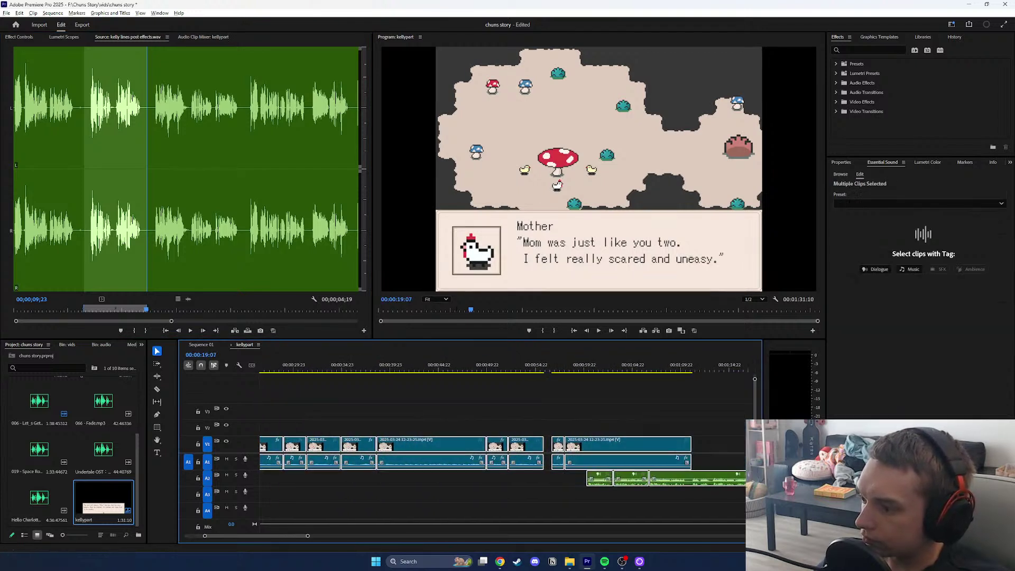
{"action": "left_click_drag", "start_coordinate": [264, 536], "coordinate": [250, 536]}
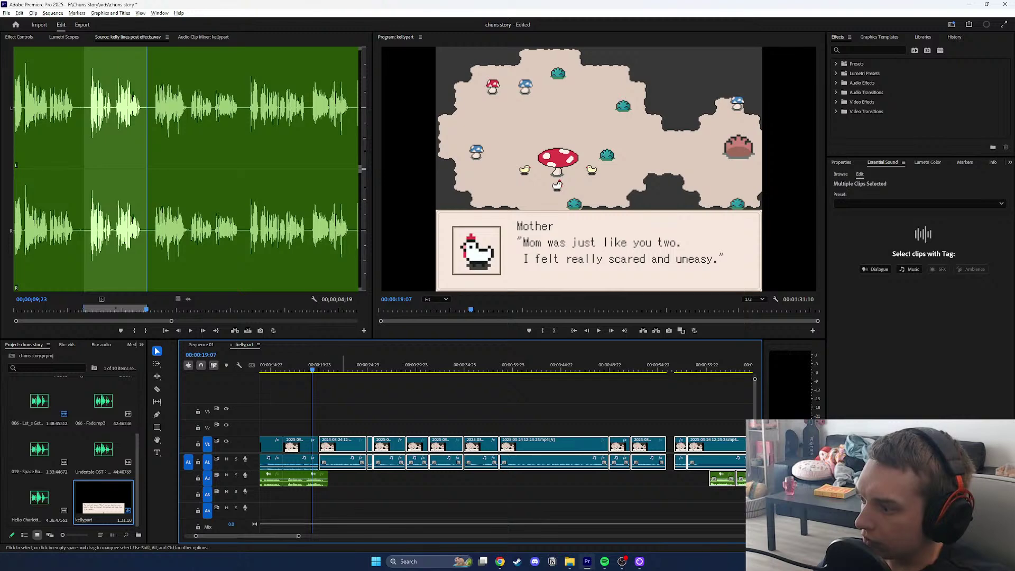
{"action": "left_click_drag", "start_coordinate": [325, 446], "coordinate": [352, 446]}
Split the "felt really scared and uneasy" segment at 00:00:17:03 and move the shifted clips back to the end of the second dialogue line.
{"action": "key", "text": "j"}
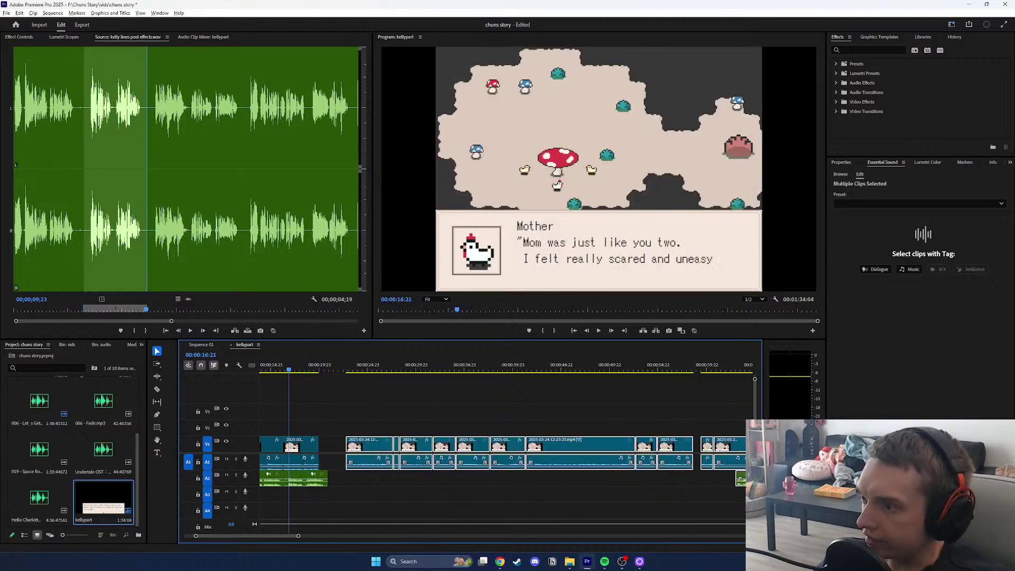
{"action": "left_click", "coordinate": [157, 389]}
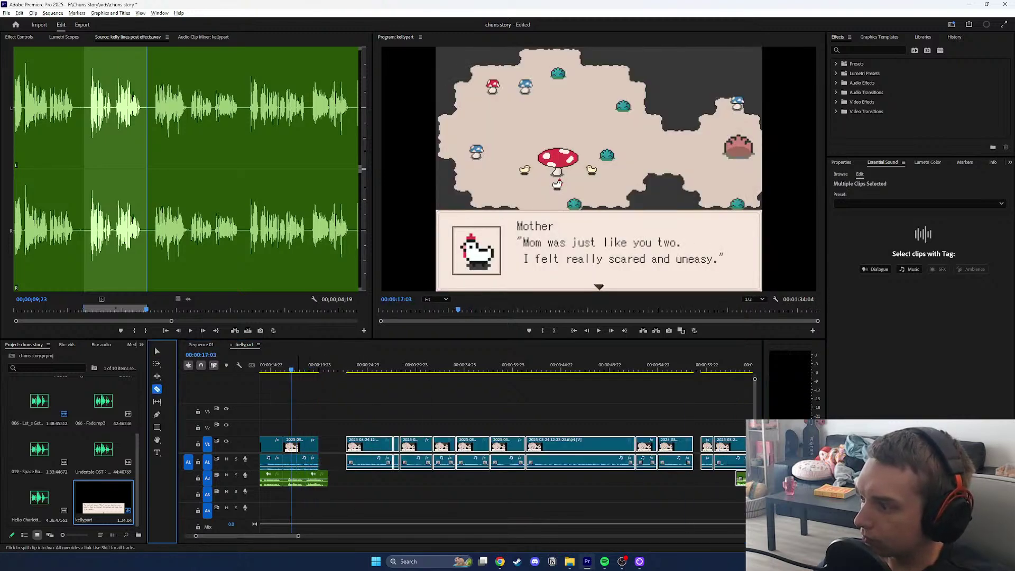
{"action": "left_click", "coordinate": [291, 445]}
{"action": "left_click", "coordinate": [157, 351]}
{"action": "left_click_drag", "start_coordinate": [371, 447], "coordinate": [353, 448]}
{"action": "left_click", "coordinate": [347, 478]}
Slow the split-off segment to a duration of 00:00:03:18 so it extends to the start of the next clip.
{"action": "right_click", "coordinate": [305, 447]}
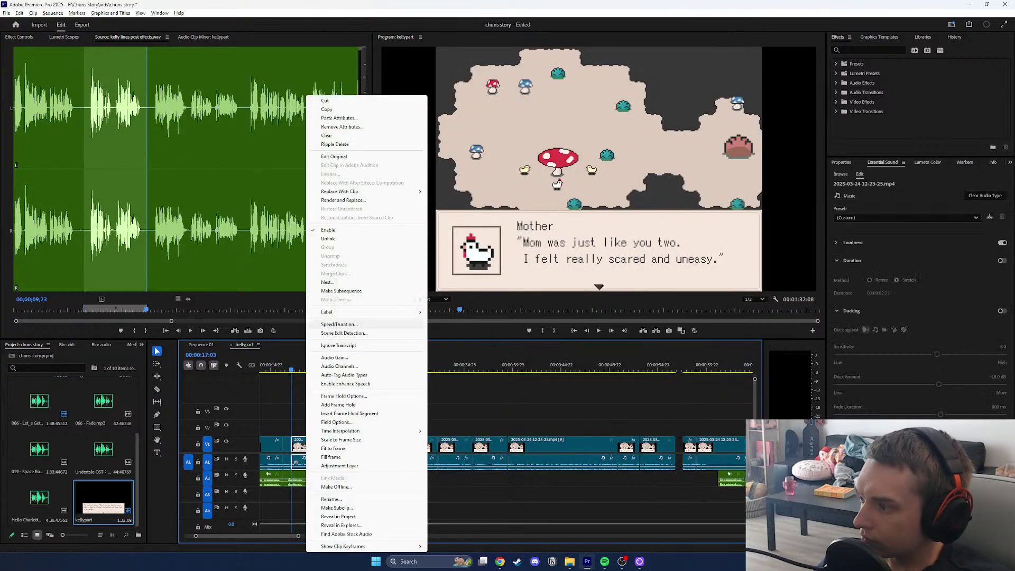
{"action": "left_click", "coordinate": [370, 358]}
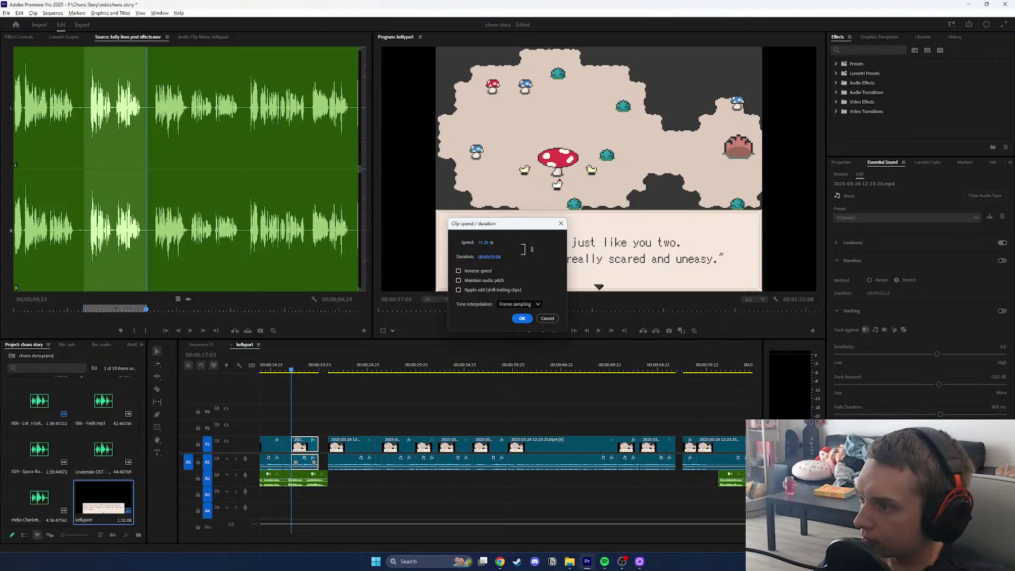
{"action": "left_click", "coordinate": [522, 318]}
{"action": "right_click", "coordinate": [300, 447]}
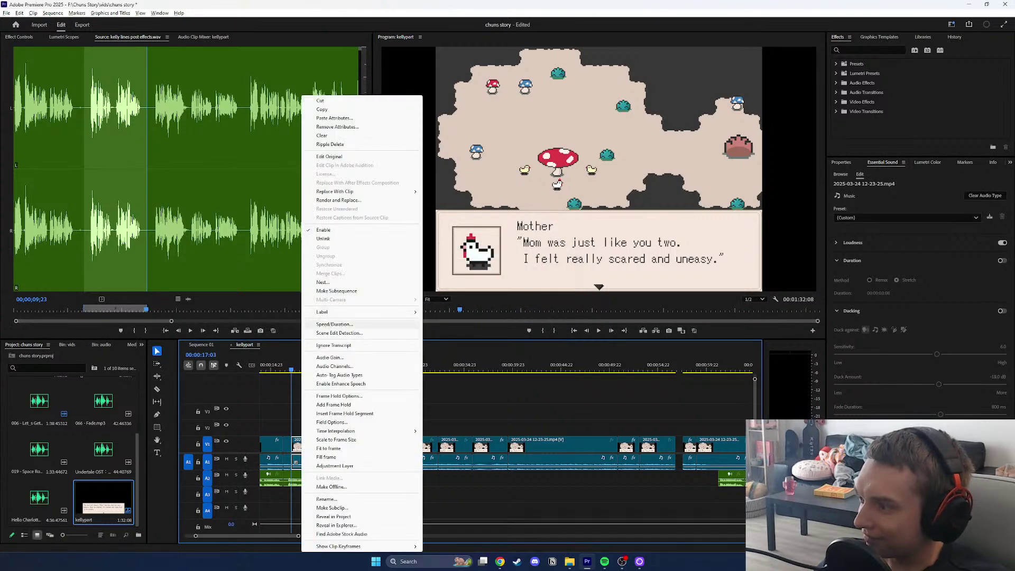
{"action": "left_click", "coordinate": [334, 324]}
{"action": "left_click", "coordinate": [522, 317]}
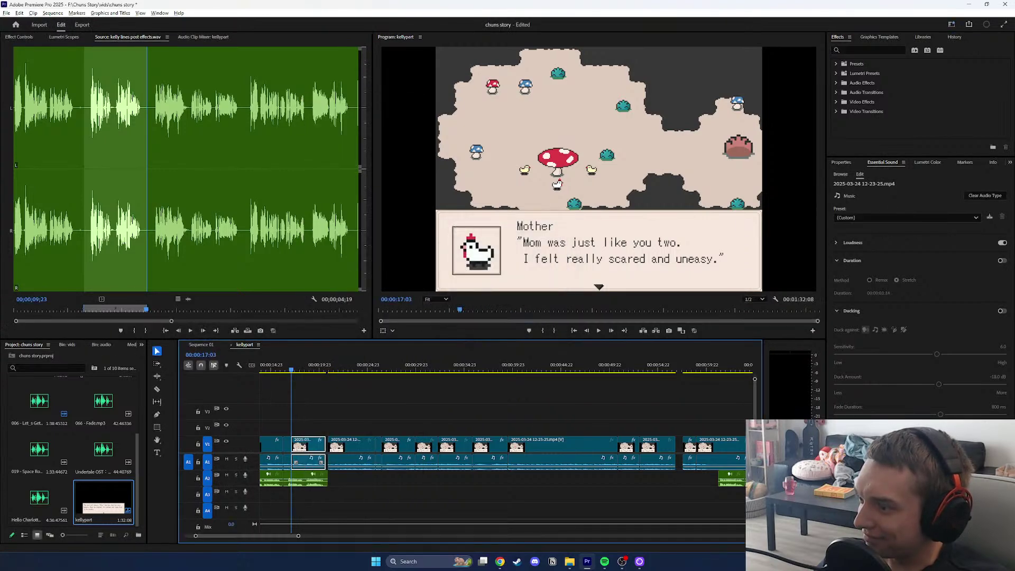
{"action": "right_click", "coordinate": [304, 447]}
{"action": "left_click", "coordinate": [339, 324]}
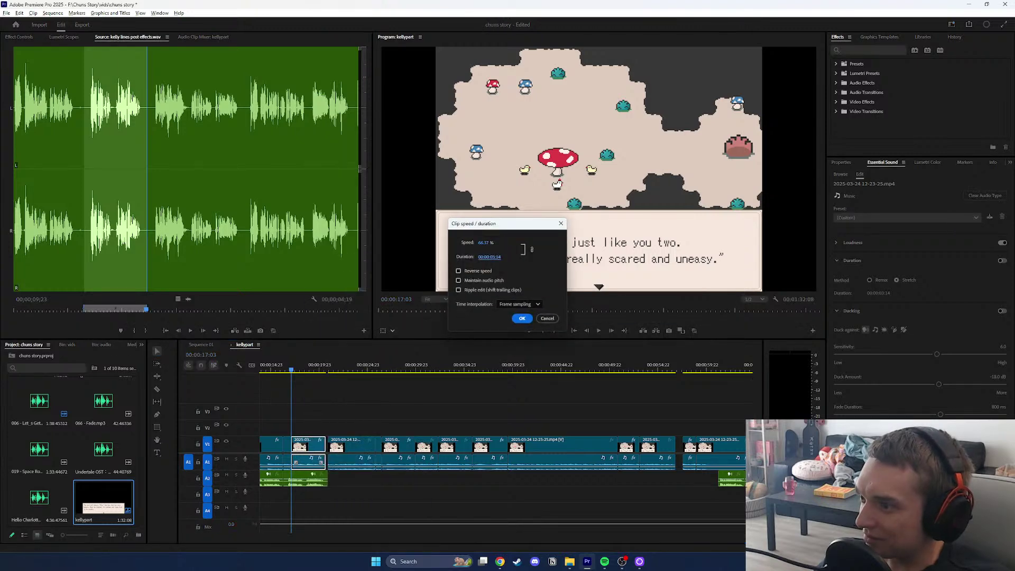
{"action": "left_click", "coordinate": [522, 318]}
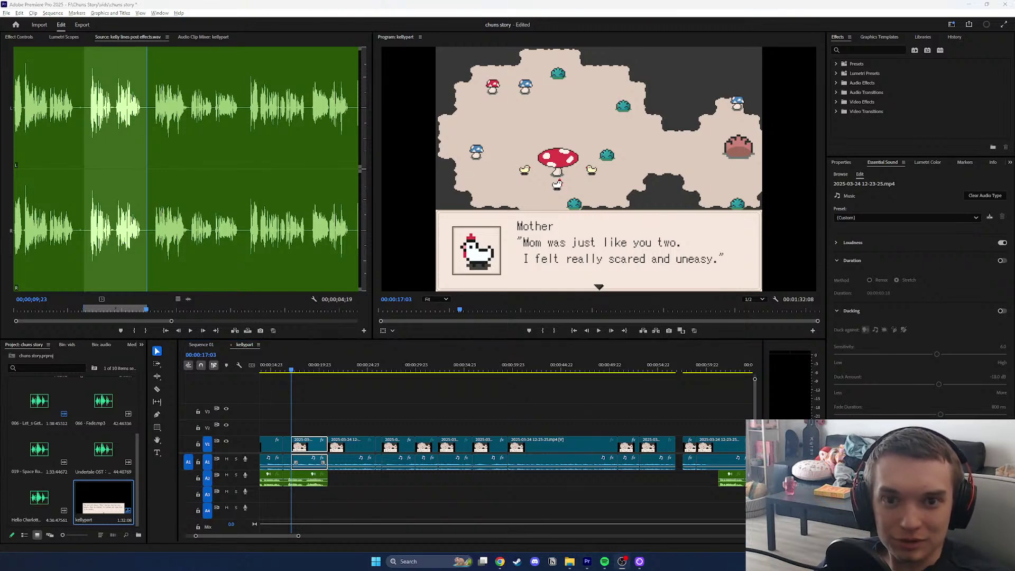
{"action": "key", "text": "super+d"}
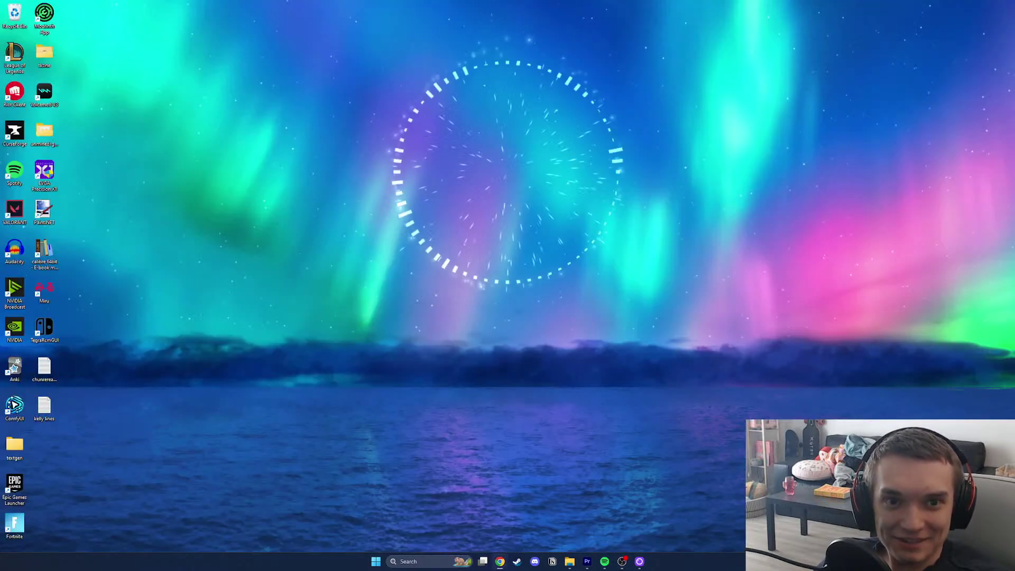
{"action": "key", "text": "super+d"}
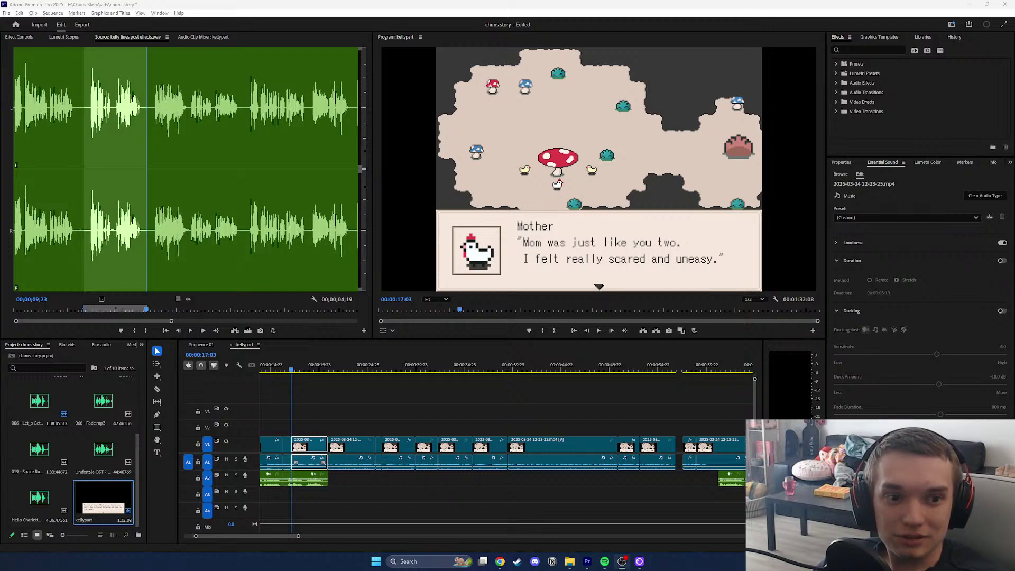
{"action": "key", "text": "alt+Tab"}
{"action": "key", "text": "alt+Tab"}
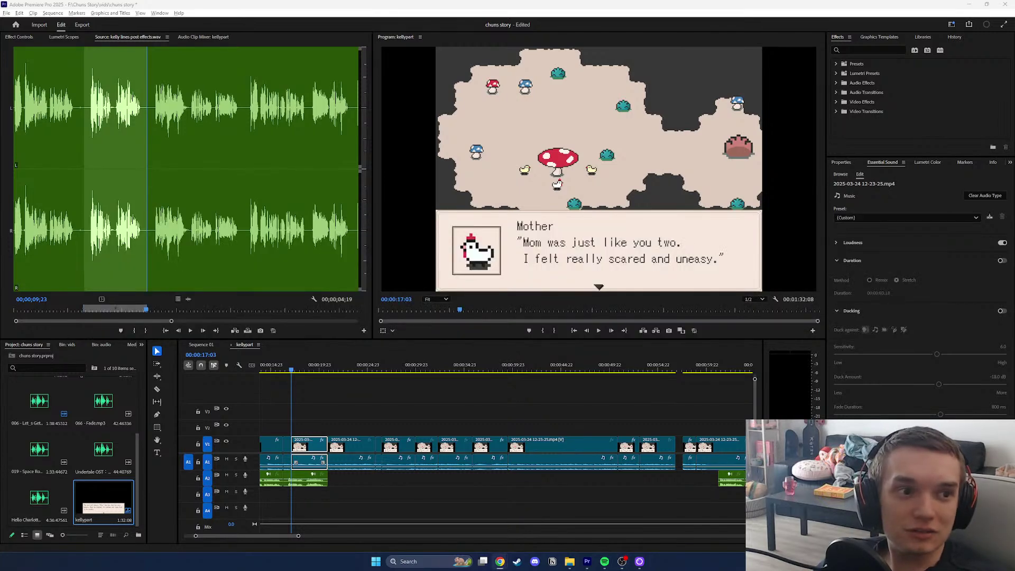
{"action": "key", "text": "alt+Tab"}
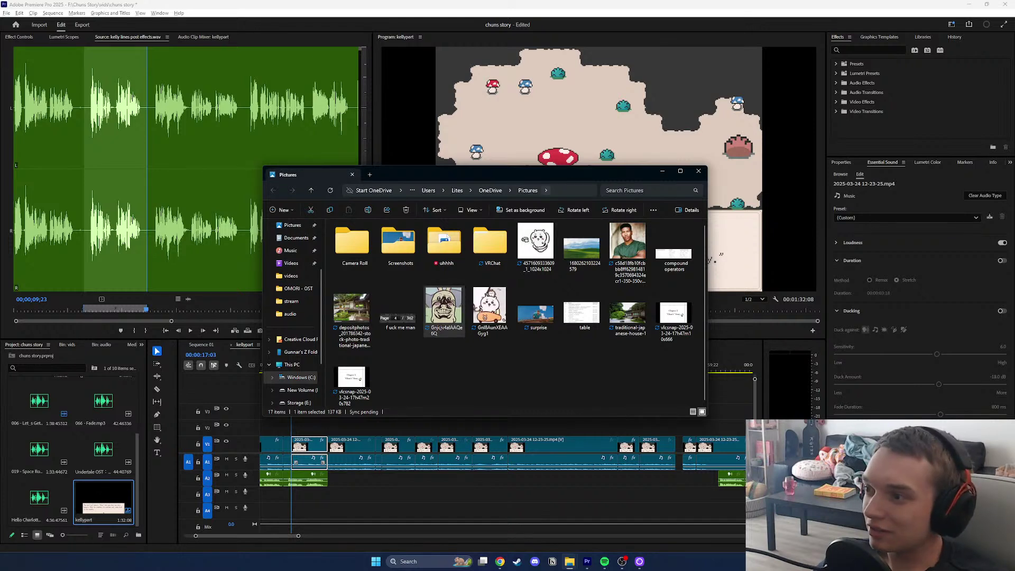
{"action": "key", "text": "alt+Tab"}
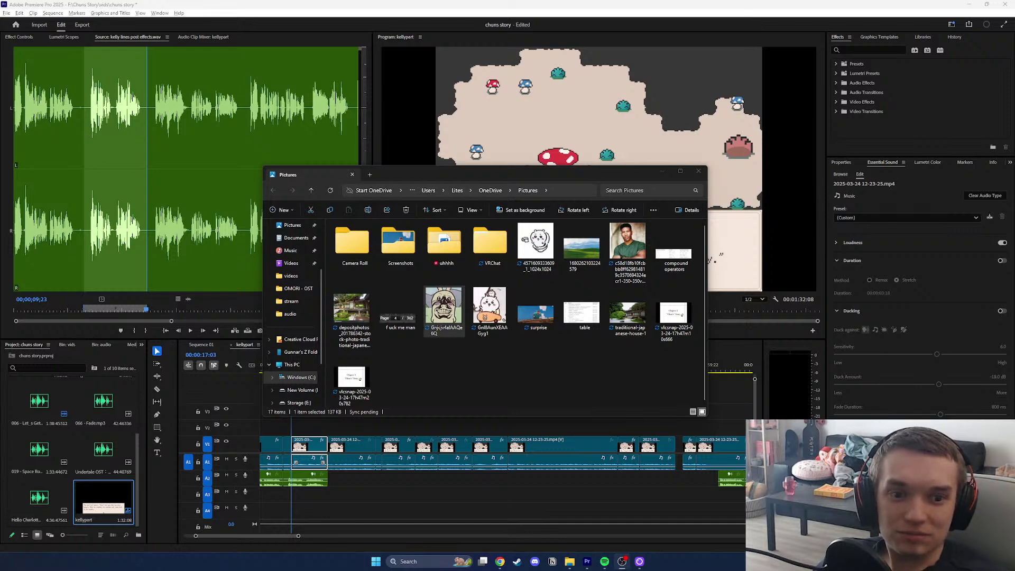
{"action": "left_click_drag", "start_coordinate": [488, 174], "coordinate": [1014, 225]}
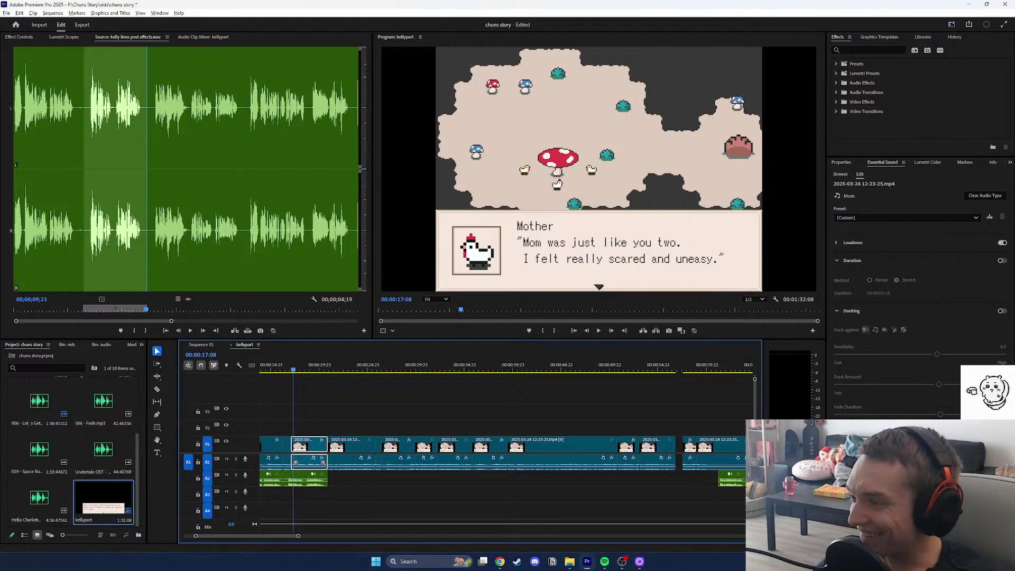
Trim the second dialogue line's start on A2 to 00:00:16:18 and move the line back against the end of the first line.
{"action": "left_click", "coordinate": [599, 330]}
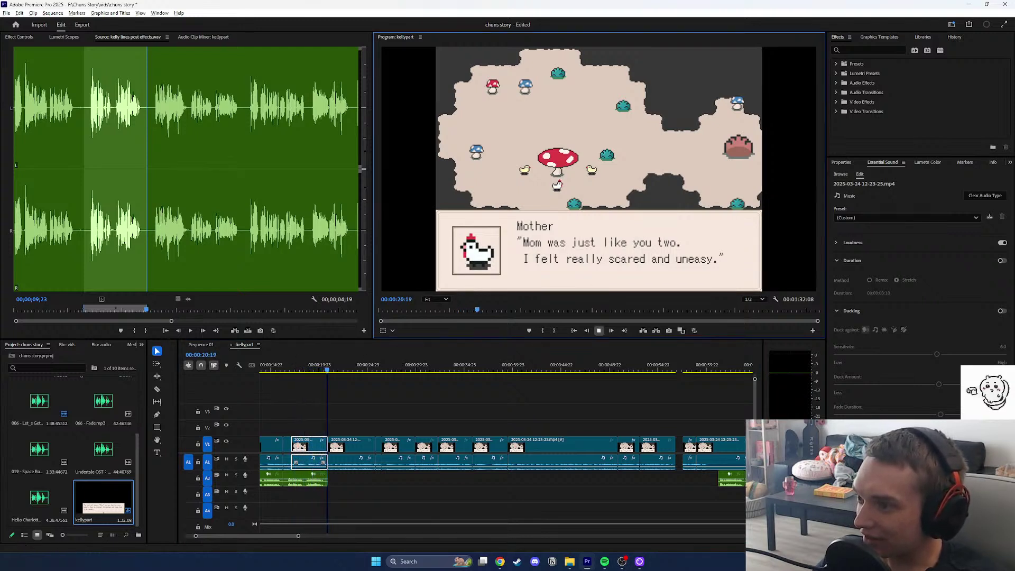
{"action": "left_click", "coordinate": [600, 331]}
{"action": "left_click", "coordinate": [272, 366]}
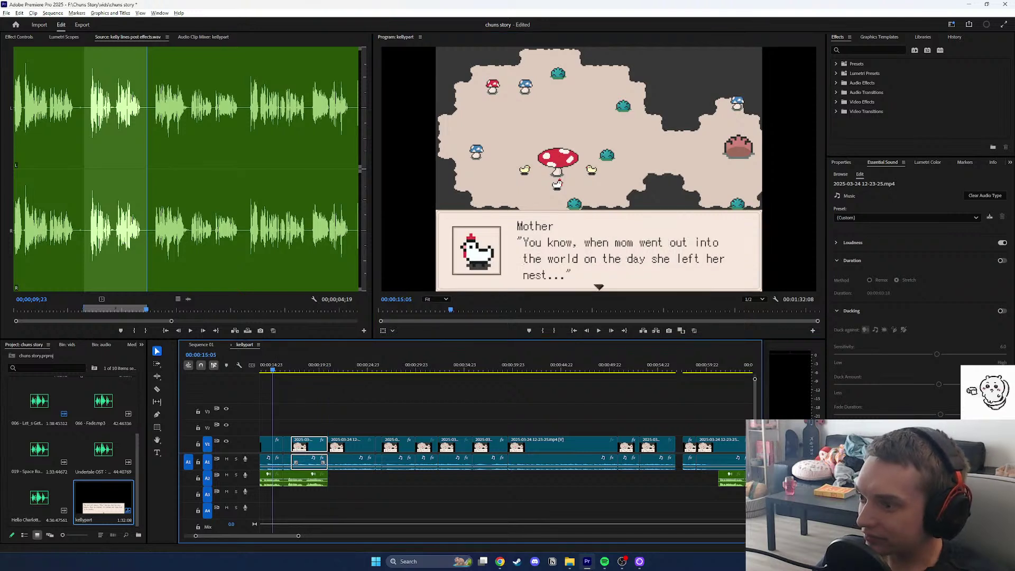
{"action": "left_click", "coordinate": [599, 331]}
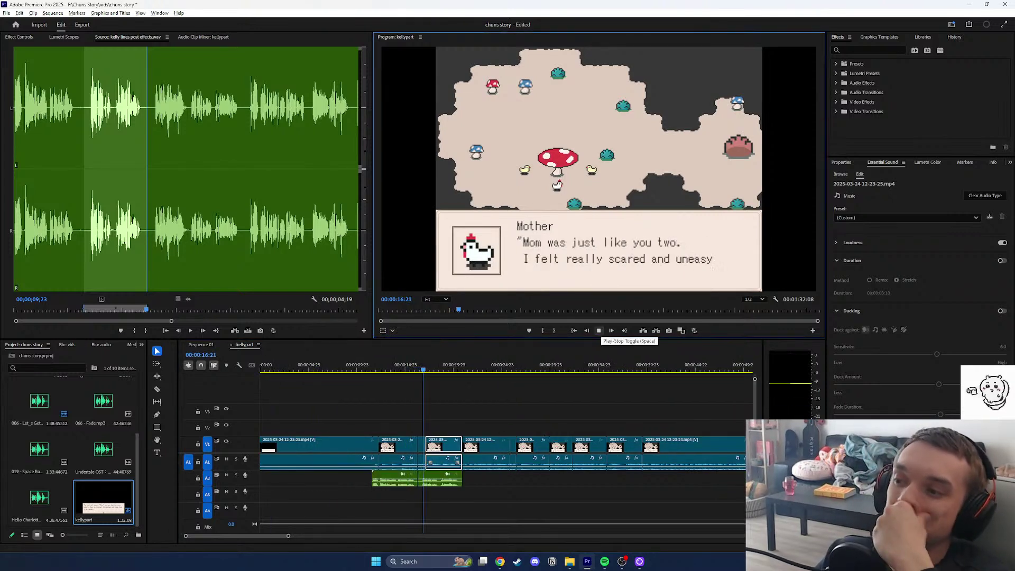
{"action": "left_click", "coordinate": [599, 330]}
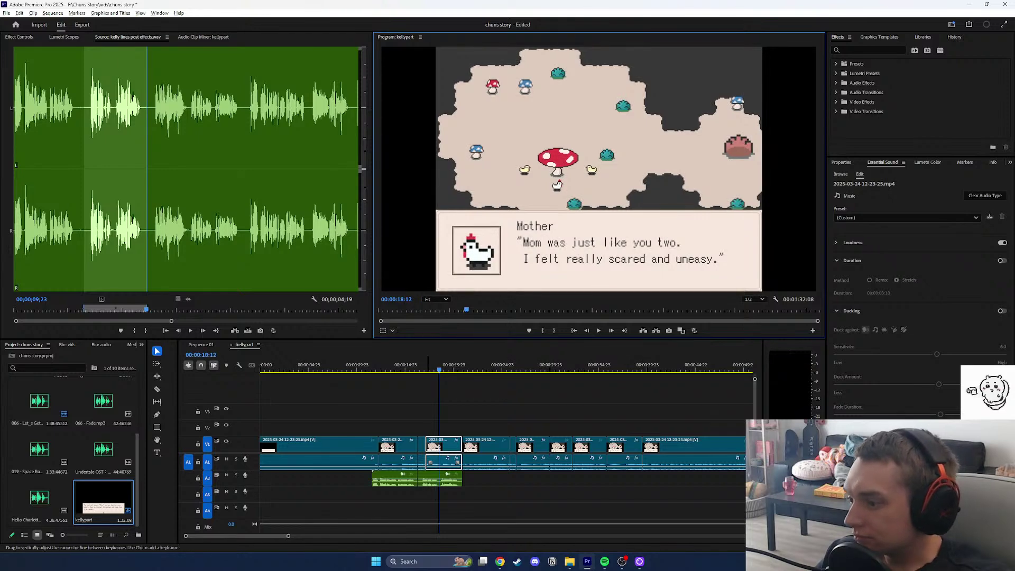
{"action": "left_click_drag", "start_coordinate": [420, 479], "coordinate": [422, 479]}
{"action": "left_click_drag", "start_coordinate": [288, 537], "coordinate": [275, 536]}
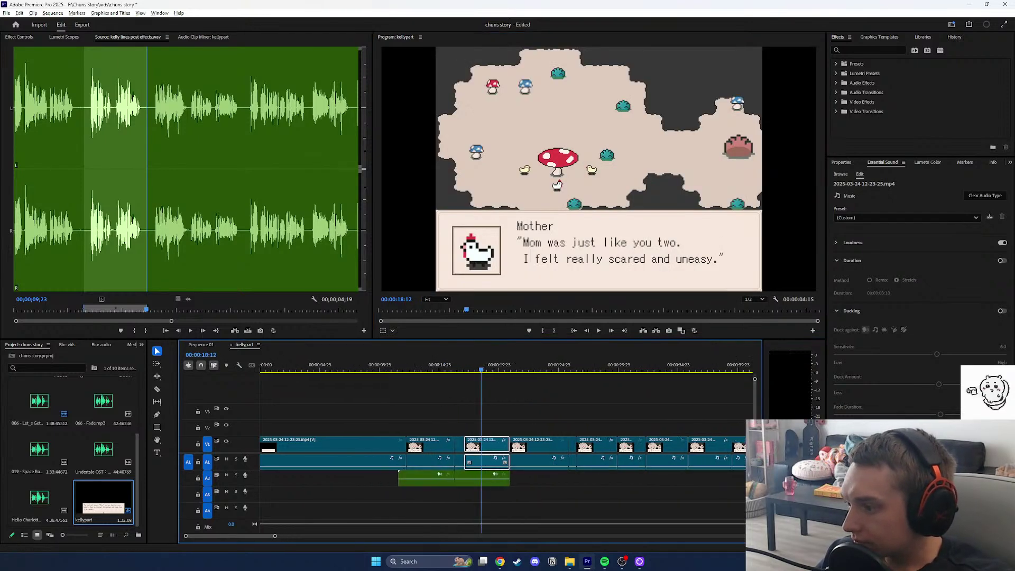
{"action": "scroll", "coordinate": [459, 479], "scroll_direction": "up", "scroll_amount": 3}
{"action": "left_click_drag", "start_coordinate": [478, 366], "coordinate": [462, 366]}
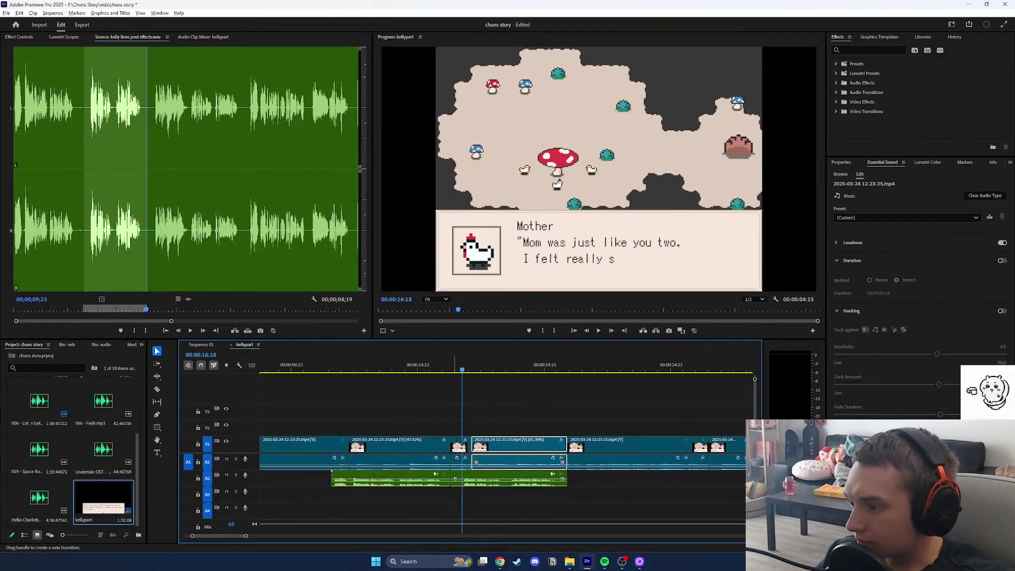
{"action": "left_click_drag", "start_coordinate": [452, 479], "coordinate": [463, 479]}
{"action": "left_click_drag", "start_coordinate": [480, 480], "coordinate": [468, 479]}
Shorten the slowed segment to end with the second dialogue line at 00:00:20:09 and move the "My first night" clip back against it.
{"action": "left_click", "coordinate": [455, 366]}
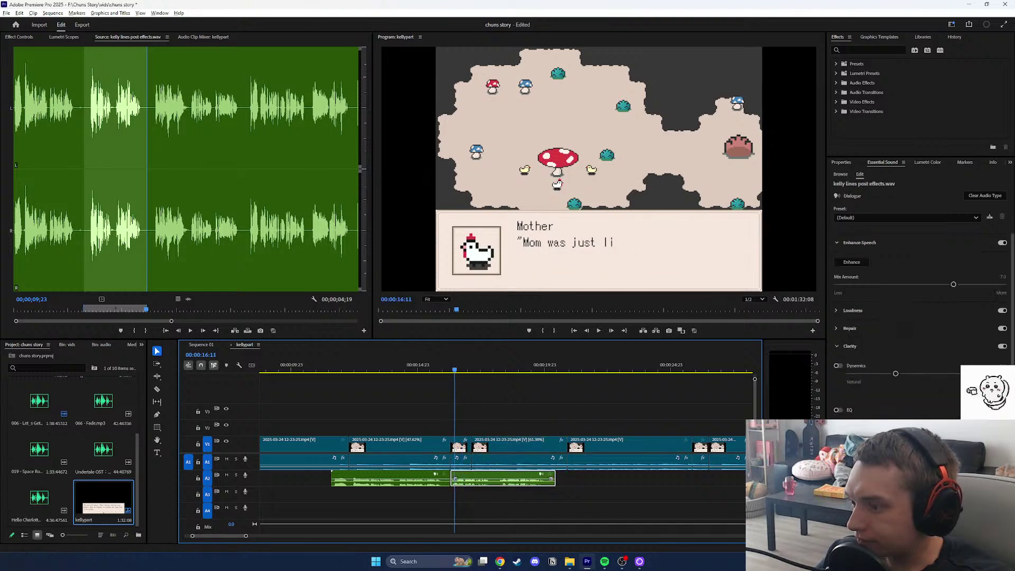
{"action": "left_click_drag", "start_coordinate": [461, 368], "coordinate": [555, 367]}
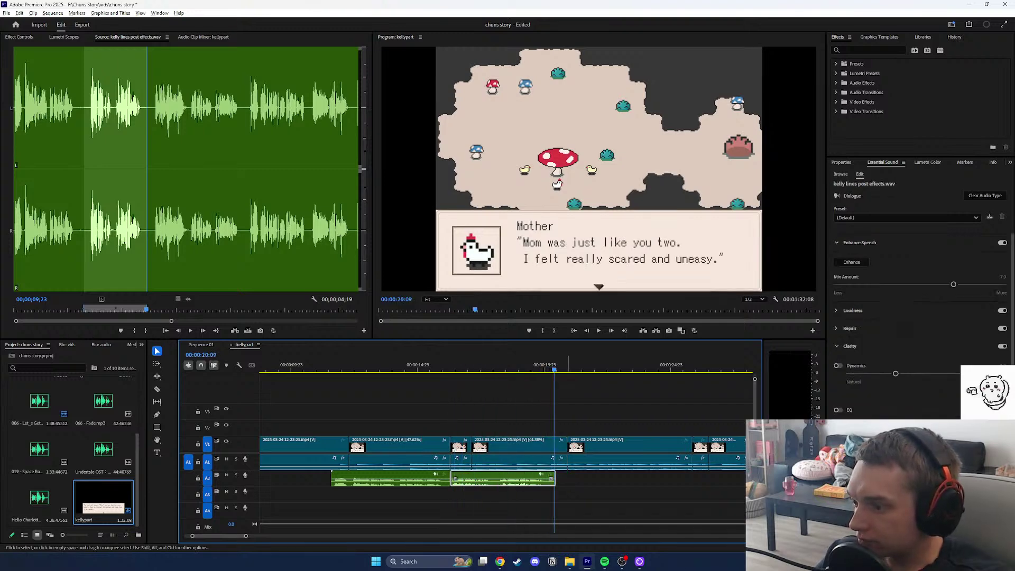
{"action": "left_click_drag", "start_coordinate": [566, 448], "coordinate": [591, 447]}
{"action": "left_click", "coordinate": [574, 368]}
{"action": "left_click", "coordinate": [602, 447]}
{"action": "left_click_drag", "start_coordinate": [567, 367], "coordinate": [562, 368]}
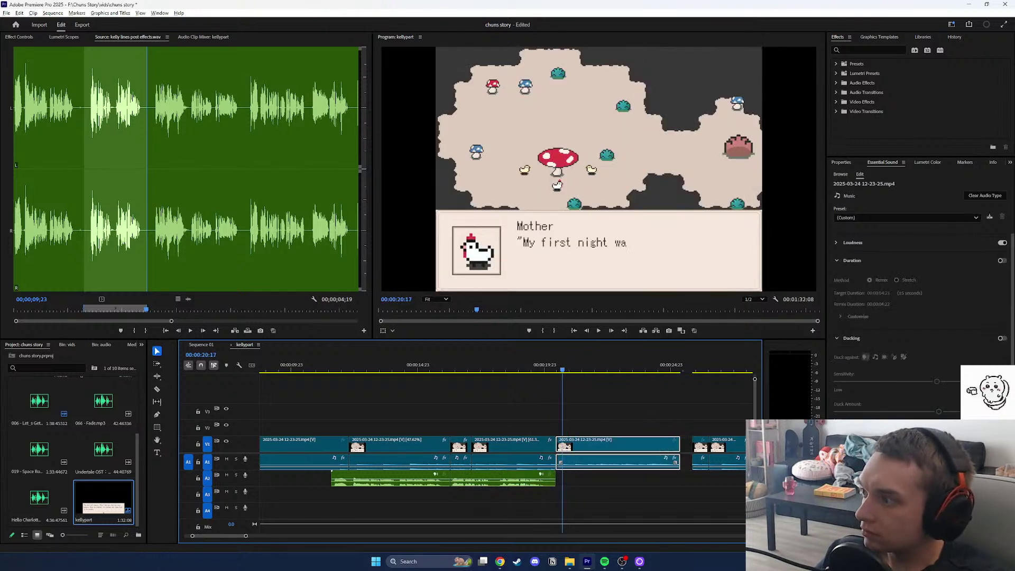
Mark the third source line from 00;00;10;08 to 00;00;16;20 and place it on track A2 after the second line.
{"action": "left_click_drag", "start_coordinate": [147, 310], "coordinate": [153, 310]}
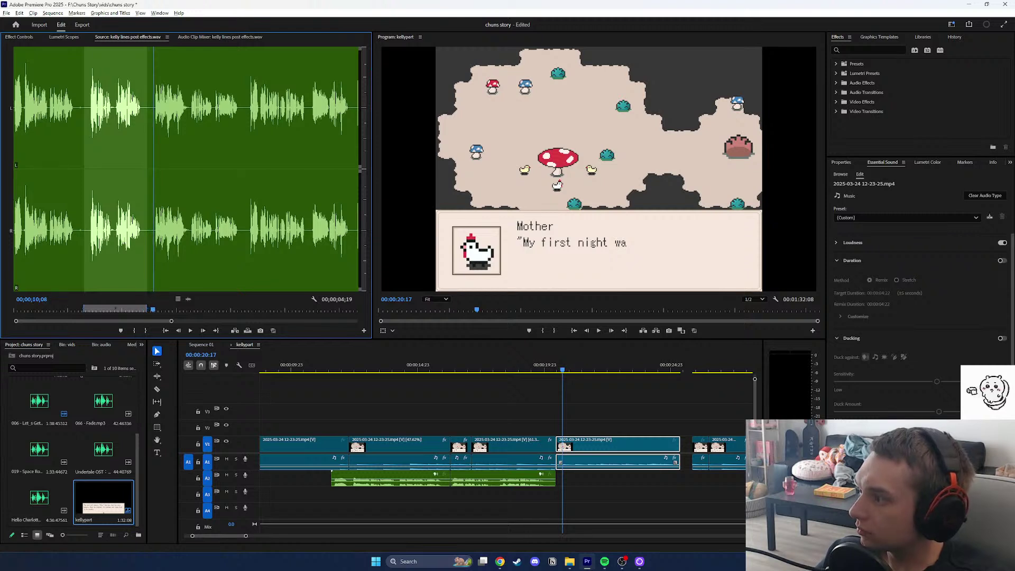
{"action": "key", "text": "i"}
{"action": "left_click_drag", "start_coordinate": [229, 310], "coordinate": [558, 478]}
{"action": "left_click", "coordinate": [146, 331]}
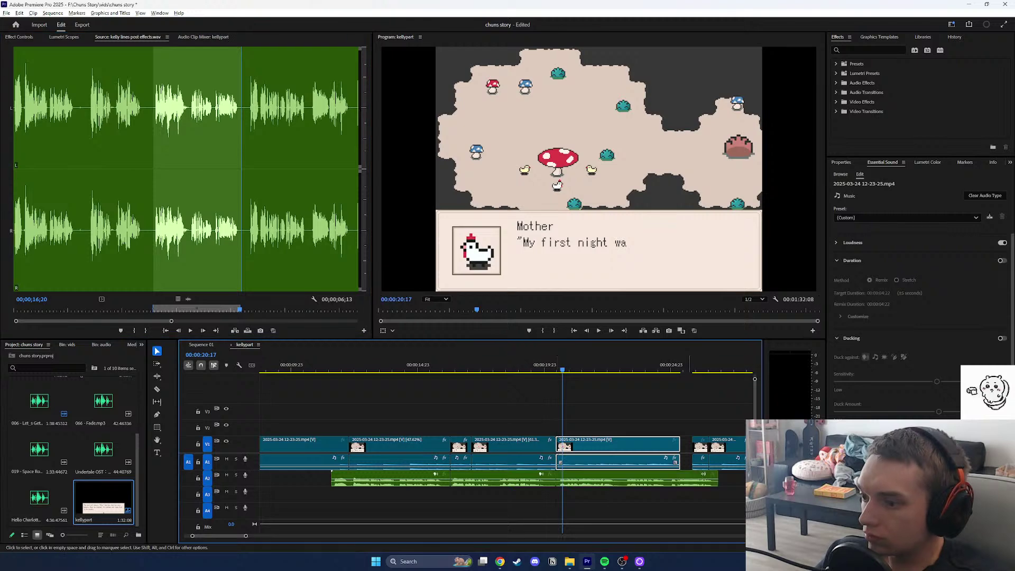
Select the V1 and A1 clips after the "My first night" clip and move them later, past the end of the third dialogue line.
{"action": "left_click", "coordinate": [571, 397]}
{"action": "left_click_drag", "start_coordinate": [581, 366], "coordinate": [445, 366]}
{"action": "left_click_drag", "start_coordinate": [407, 406], "coordinate": [529, 482]}
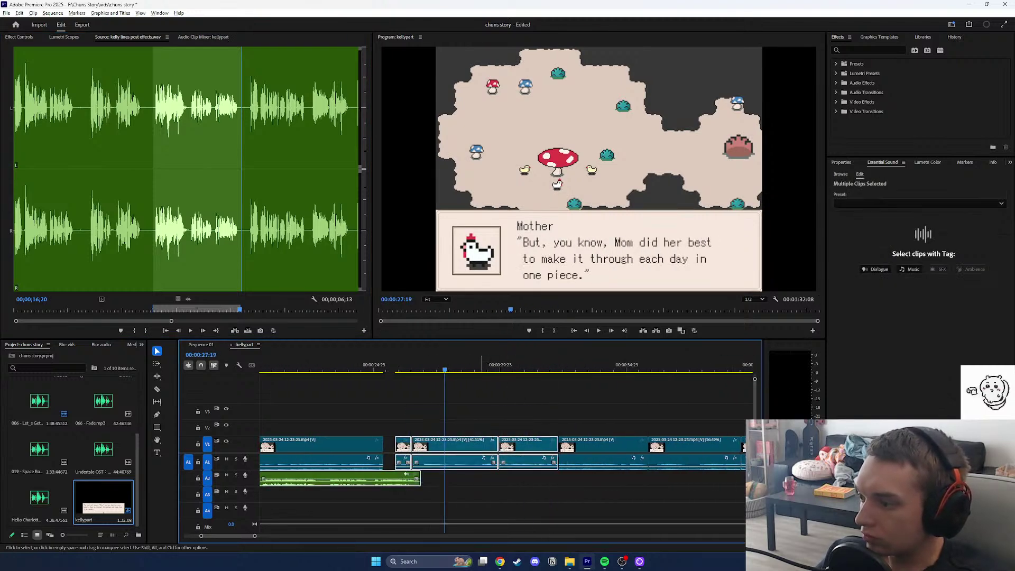
{"action": "left_click", "coordinate": [601, 461]}
{"action": "left_click", "coordinate": [464, 402]}
{"action": "left_click_drag", "start_coordinate": [398, 404], "coordinate": [742, 468]}
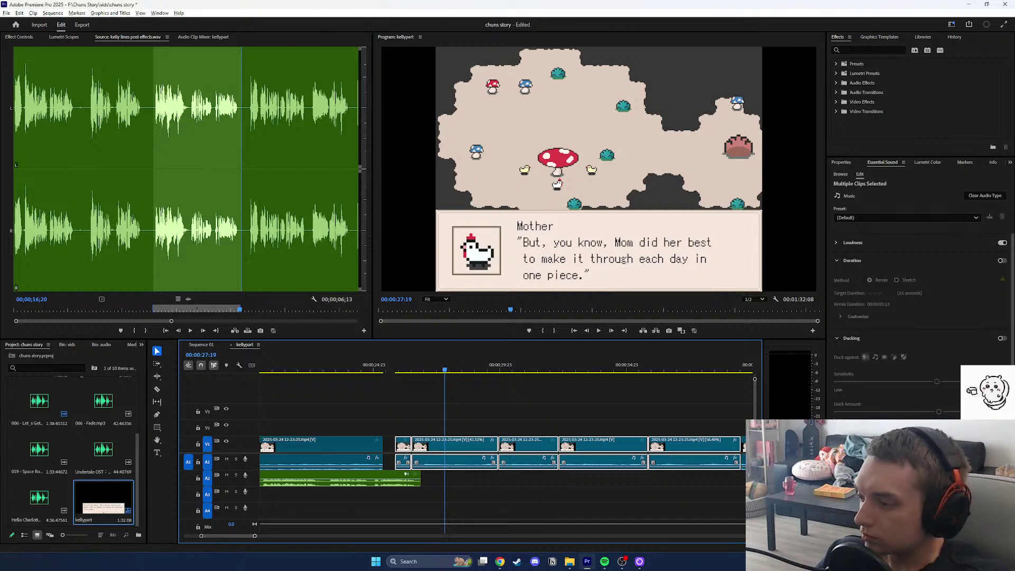
{"action": "scroll", "coordinate": [461, 492], "scroll_direction": "down", "scroll_amount": 5}
{"action": "left_click_drag", "start_coordinate": [581, 509], "coordinate": [580, 464]}
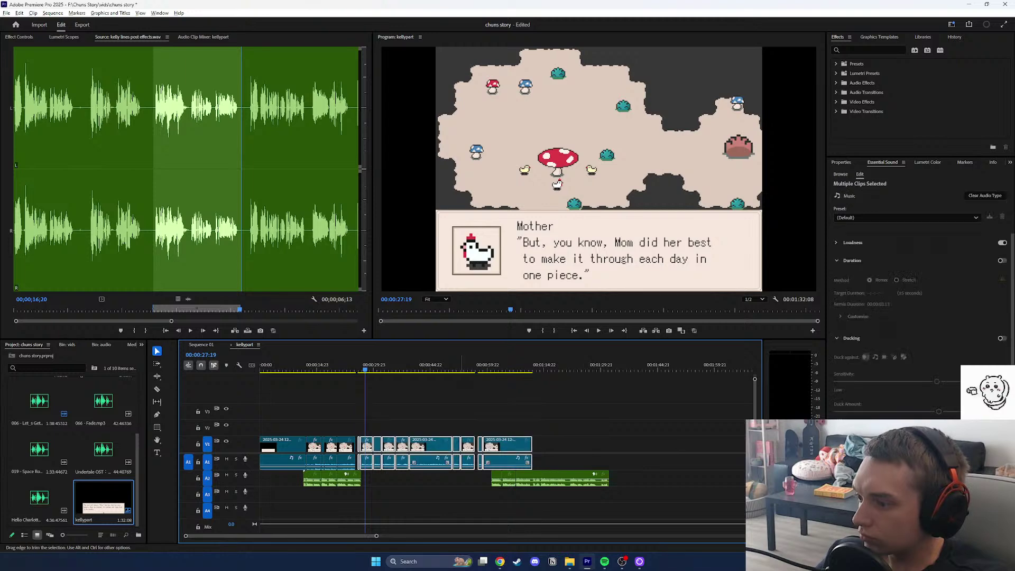
{"action": "left_click_drag", "start_coordinate": [438, 444], "coordinate": [454, 443]}
{"action": "left_click", "coordinate": [418, 500]}
Play back the third dialogue line over its video and split the "My first night" clip near its beginning.
{"action": "left_click_drag", "start_coordinate": [377, 536], "coordinate": [258, 537]}
{"action": "left_click", "coordinate": [473, 366]}
{"action": "left_click", "coordinate": [506, 367]}
{"action": "left_click", "coordinate": [492, 366]}
{"action": "key", "text": "space"}
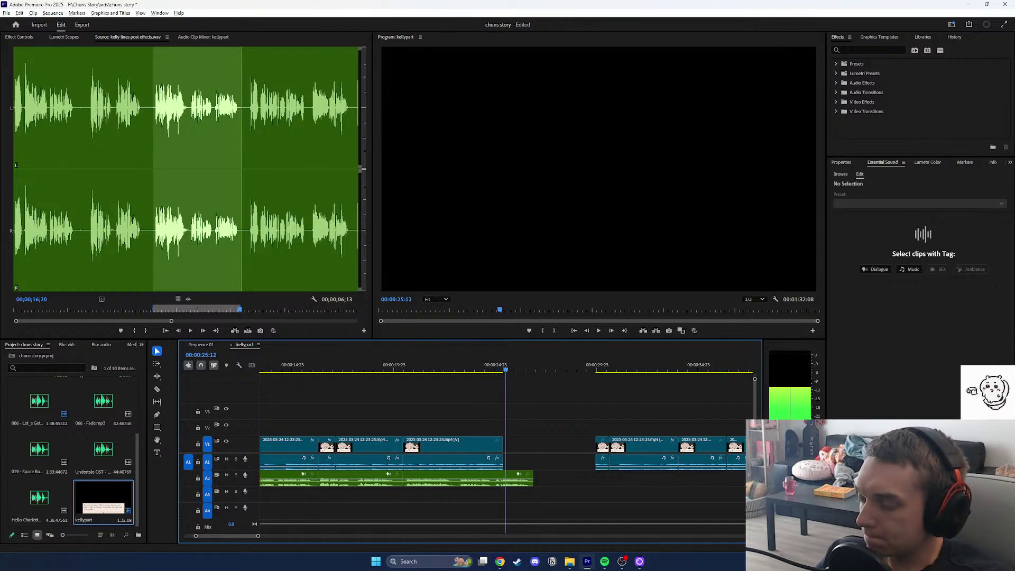
{"action": "left_click_drag", "start_coordinate": [495, 366], "coordinate": [600, 367]}
{"action": "left_click", "coordinate": [157, 389]}
{"action": "left_click", "coordinate": [423, 445]}
{"action": "left_click", "coordinate": [157, 351]}
Move the next three clips back to the third line's end and slow the split-off "My first night" segment to 00:00:05:11 to reach them.
{"action": "left_click_drag", "start_coordinate": [552, 489], "coordinate": [599, 447]}
{"action": "left_click", "coordinate": [499, 367]}
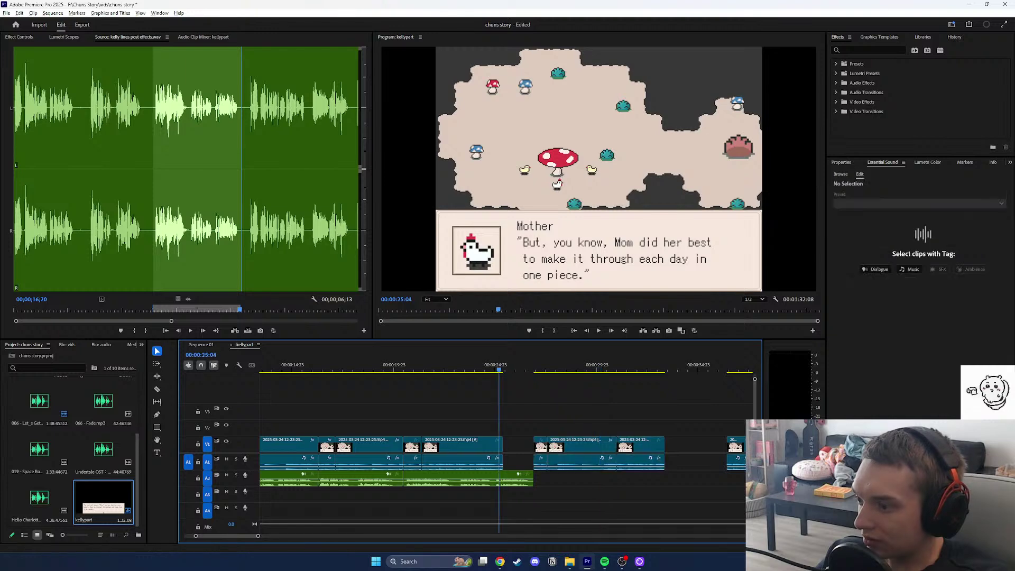
{"action": "right_click", "coordinate": [473, 445]}
{"action": "left_click", "coordinate": [506, 324]}
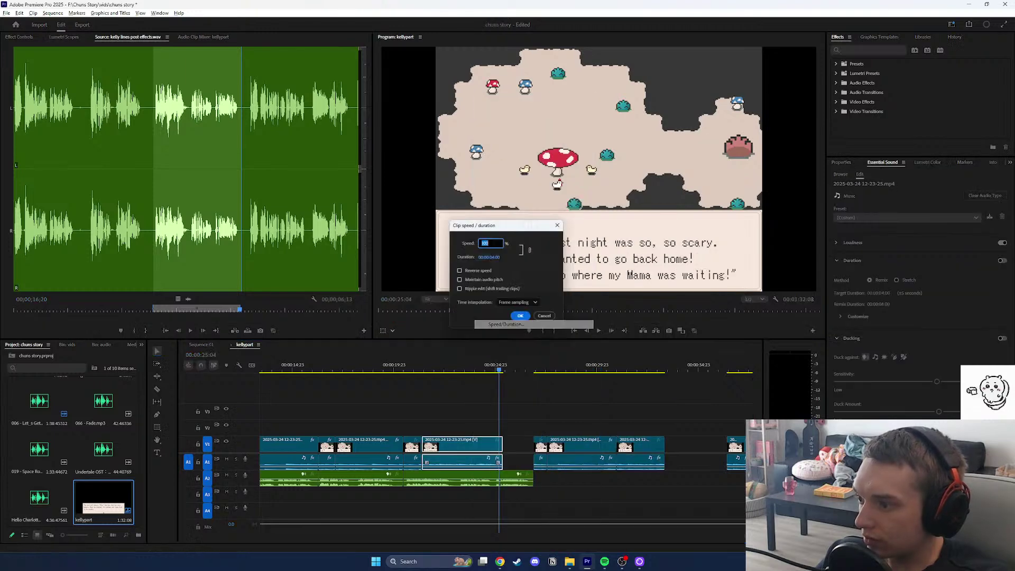
{"action": "key", "text": "Return"}
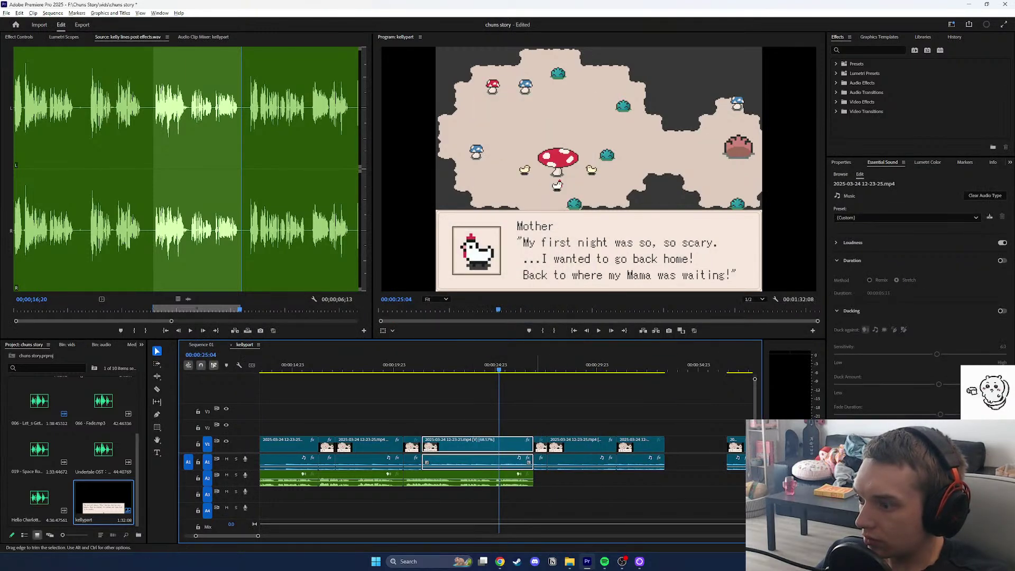
Mark the fourth source line from 00;00;17;06 to 00;00;21;21 and place it on track A2 directly after the third line.
{"action": "key", "text": "space"}
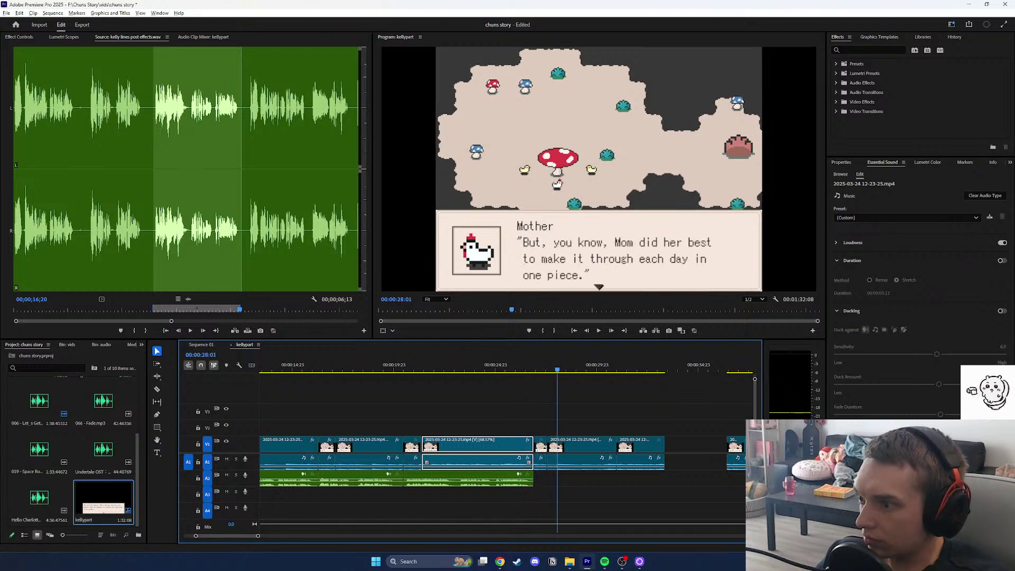
{"action": "key", "text": "space"}
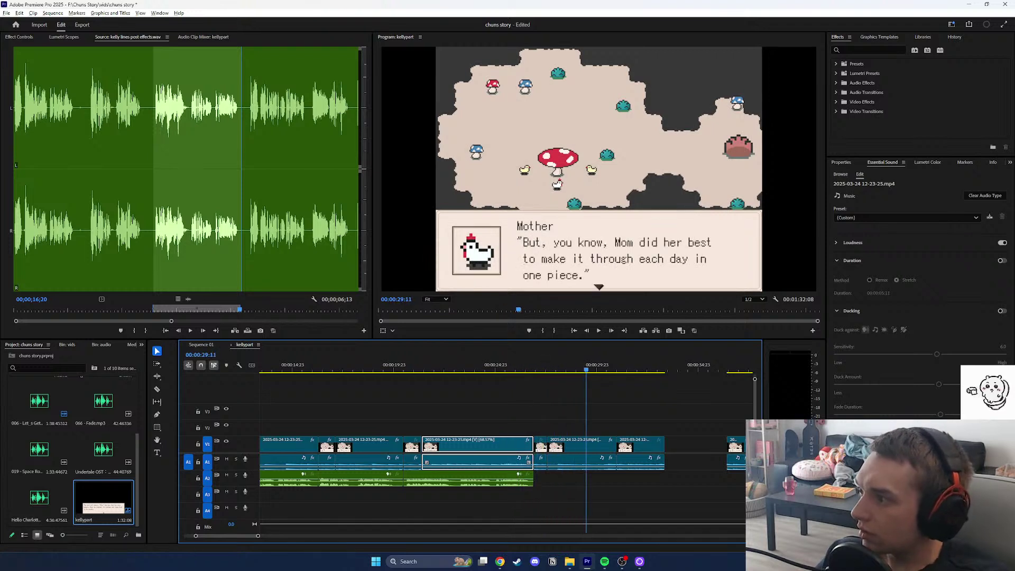
{"action": "left_click_drag", "start_coordinate": [244, 310], "coordinate": [247, 310]}
{"action": "key", "text": "i"}
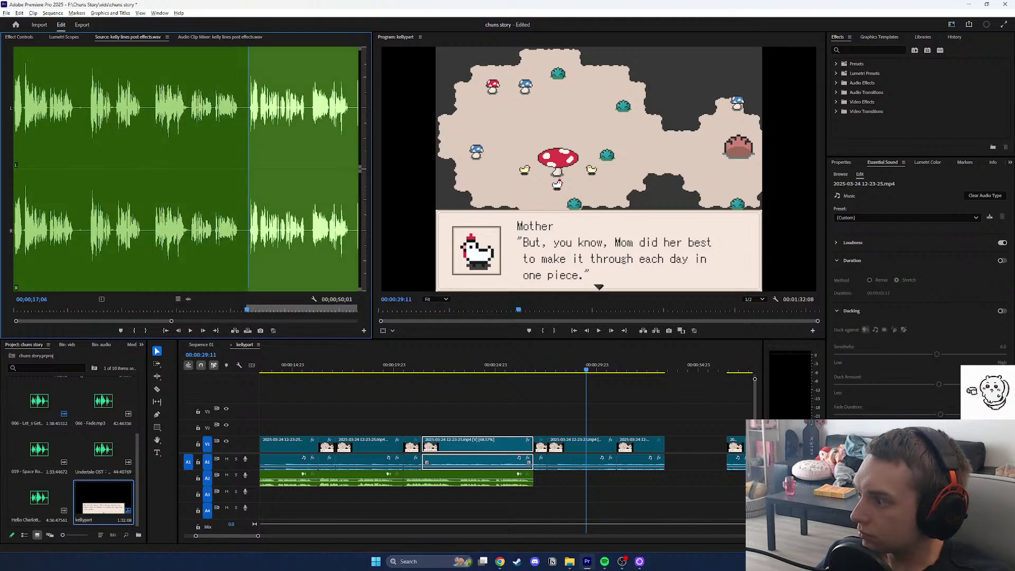
{"action": "key", "text": "space"}
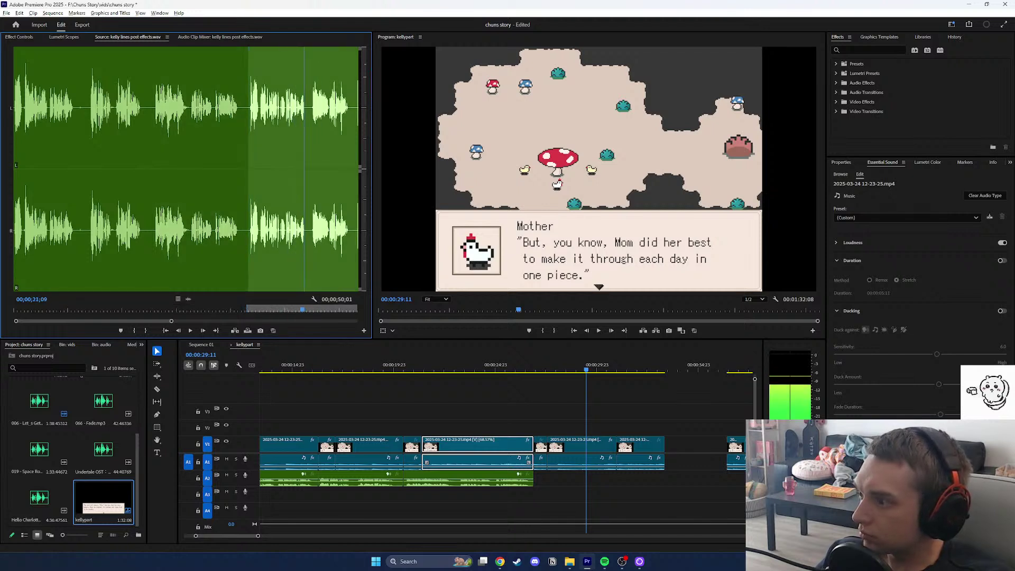
{"action": "key", "text": "space"}
{"action": "key", "text": "o"}
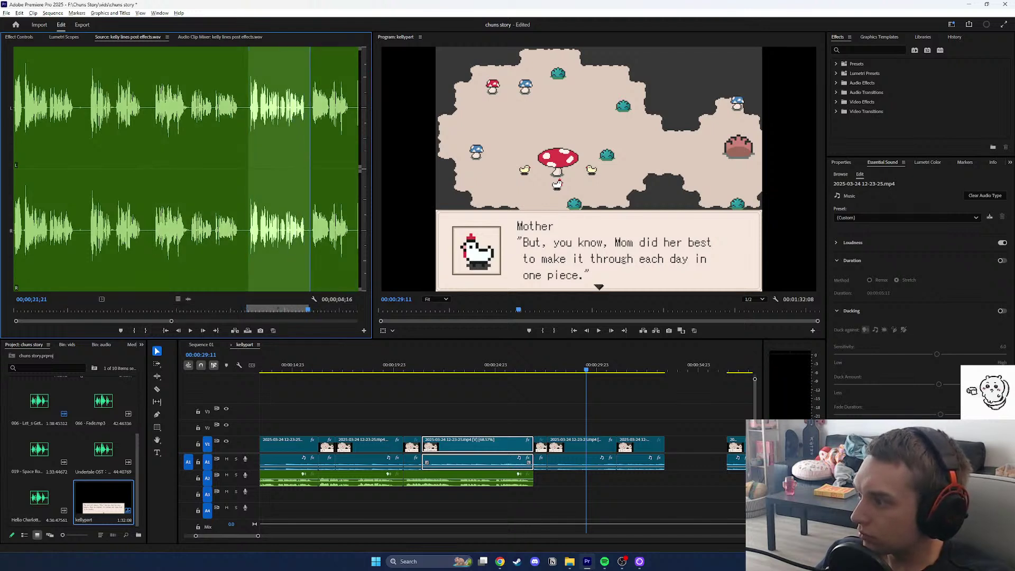
{"action": "left_click_drag", "start_coordinate": [188, 299], "coordinate": [536, 478]}
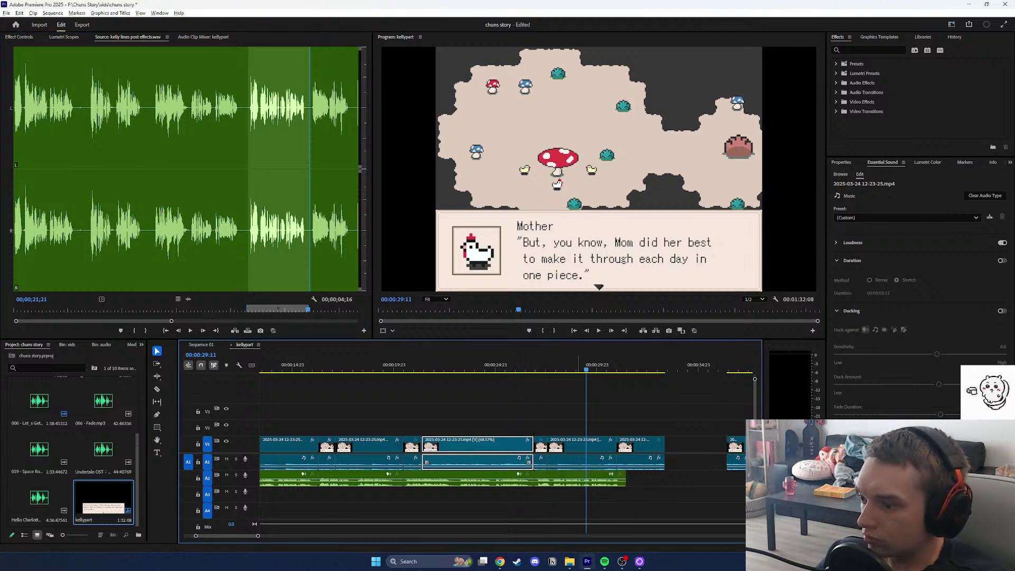
Move the "And when the morning arrived" clip to the fourth line's end and slow the "But, you know" clip to 00:00:03:21 to reach it.
{"action": "key", "text": "space"}
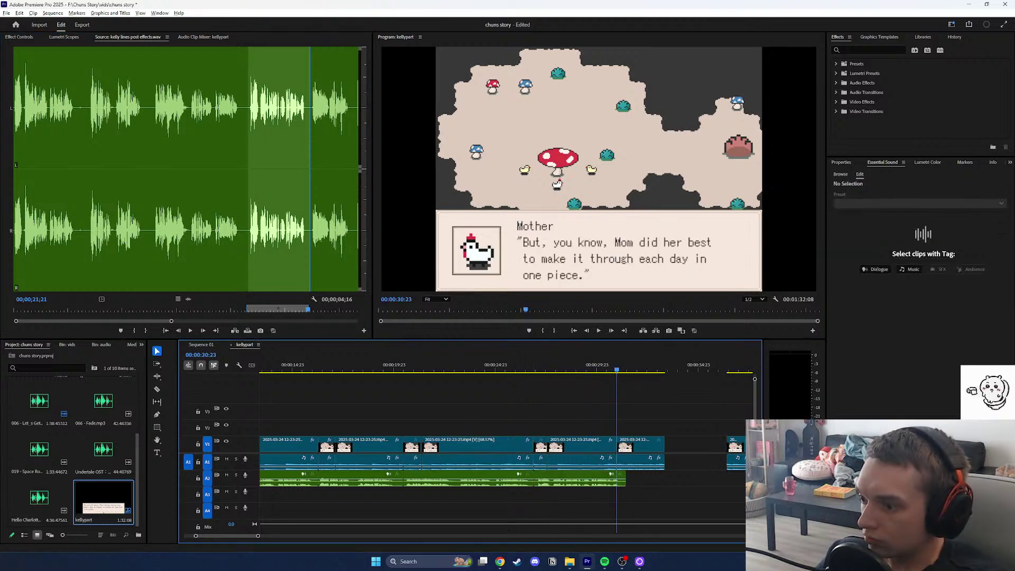
{"action": "left_click_drag", "start_coordinate": [632, 447], "coordinate": [642, 447]}
{"action": "left_click_drag", "start_coordinate": [616, 367], "coordinate": [607, 367]}
{"action": "right_click", "coordinate": [592, 447]}
{"action": "left_click", "coordinate": [624, 324]}
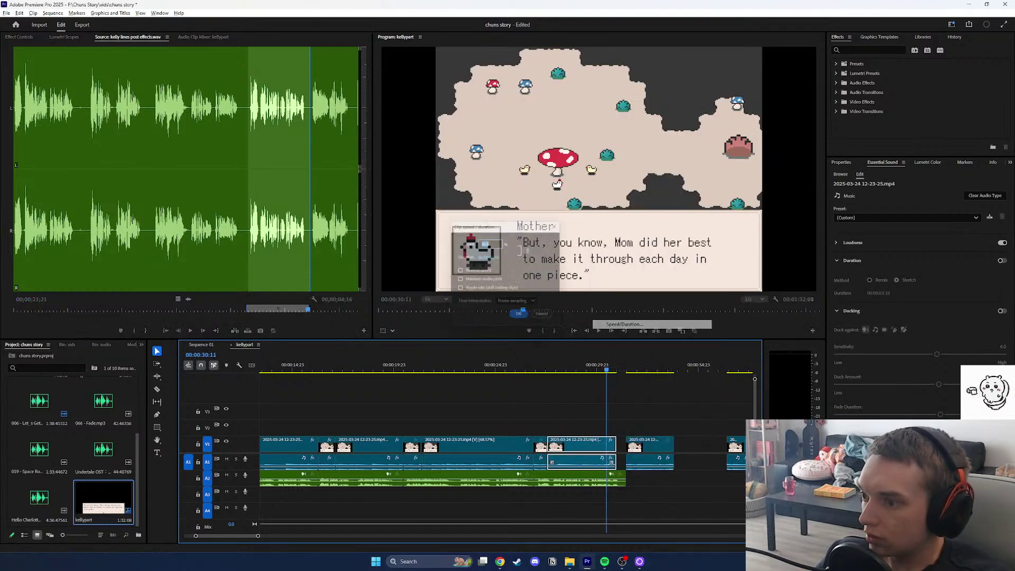
{"action": "left_click", "coordinate": [522, 318]}
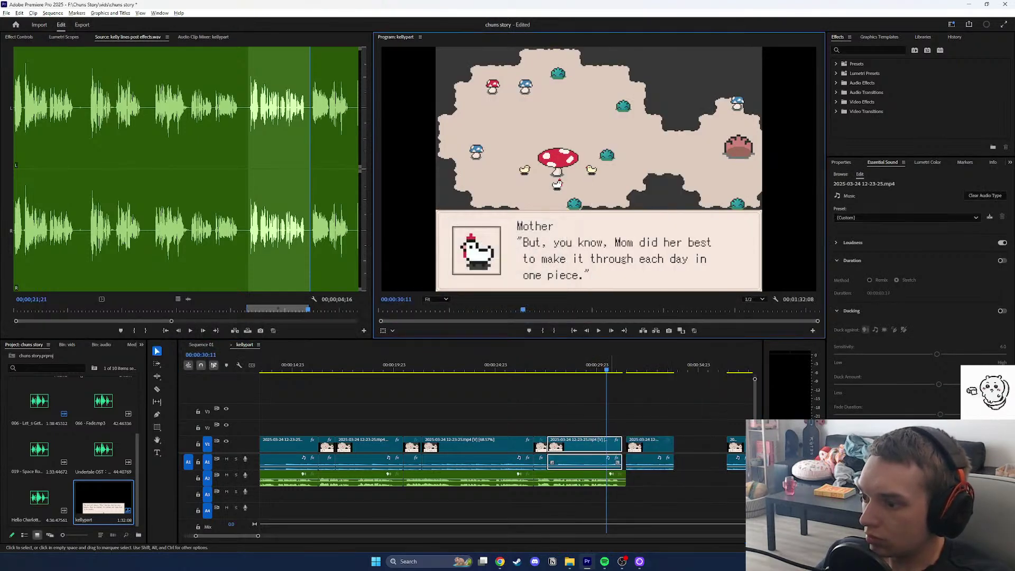
{"action": "right_click", "coordinate": [602, 447]}
{"action": "left_click", "coordinate": [634, 324]}
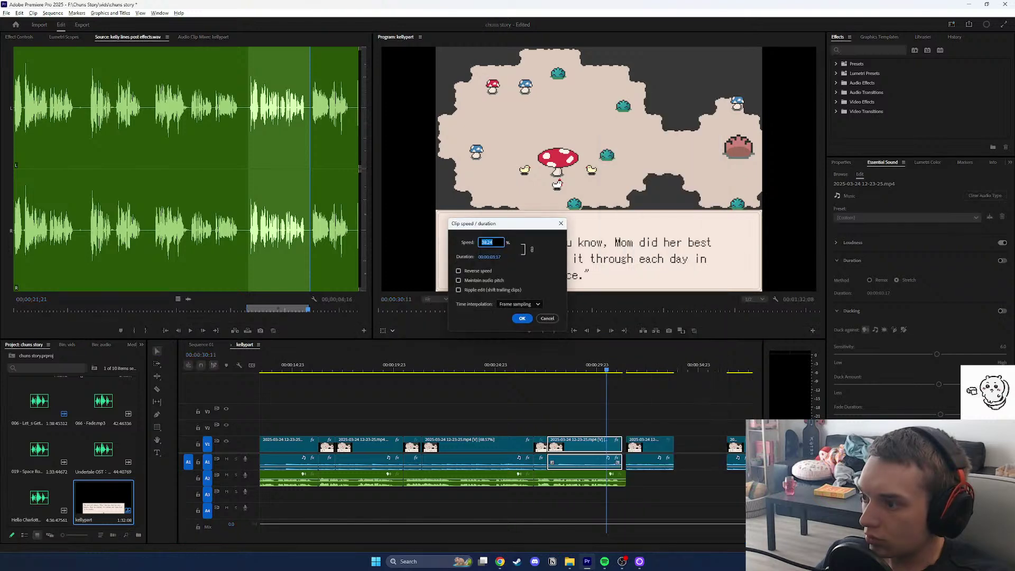
{"action": "left_click", "coordinate": [522, 318]}
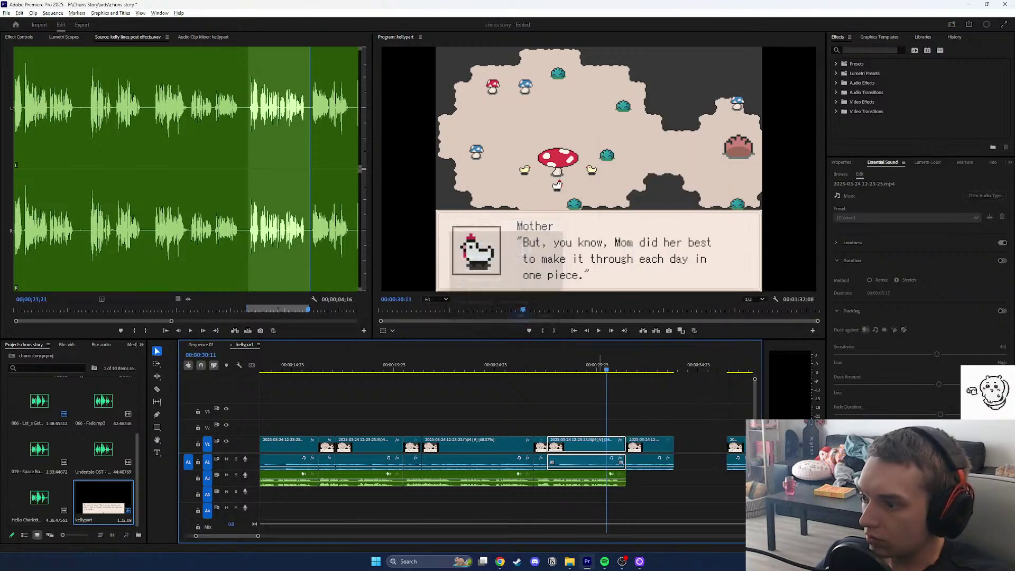
Mark the fifth source line from 00;00;21;25 to 00;00;24;19 and place it on track A2 directly after the fourth line.
{"action": "key", "text": "space"}
{"action": "left_click", "coordinate": [310, 310]}
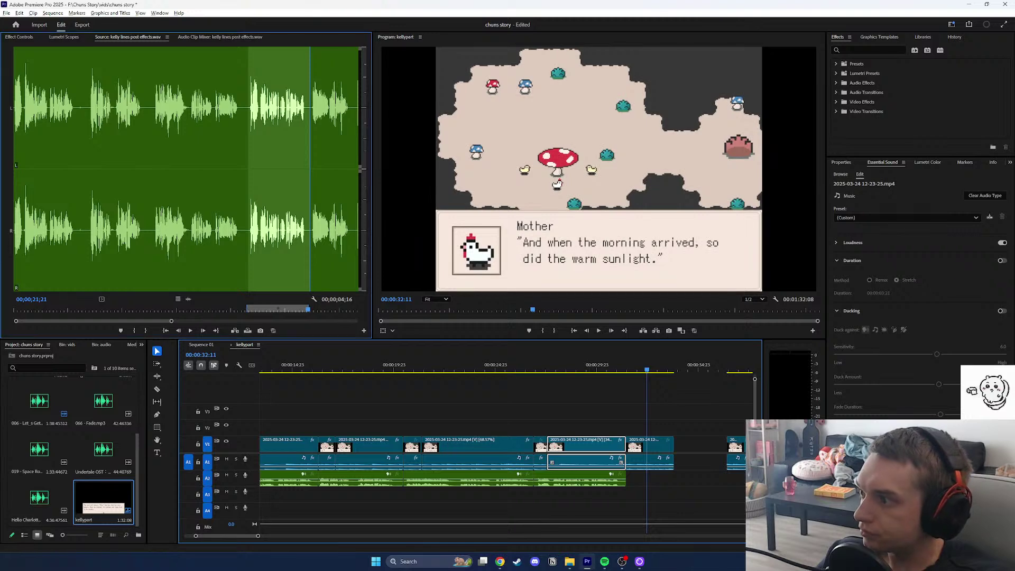
{"action": "key", "text": "space"}
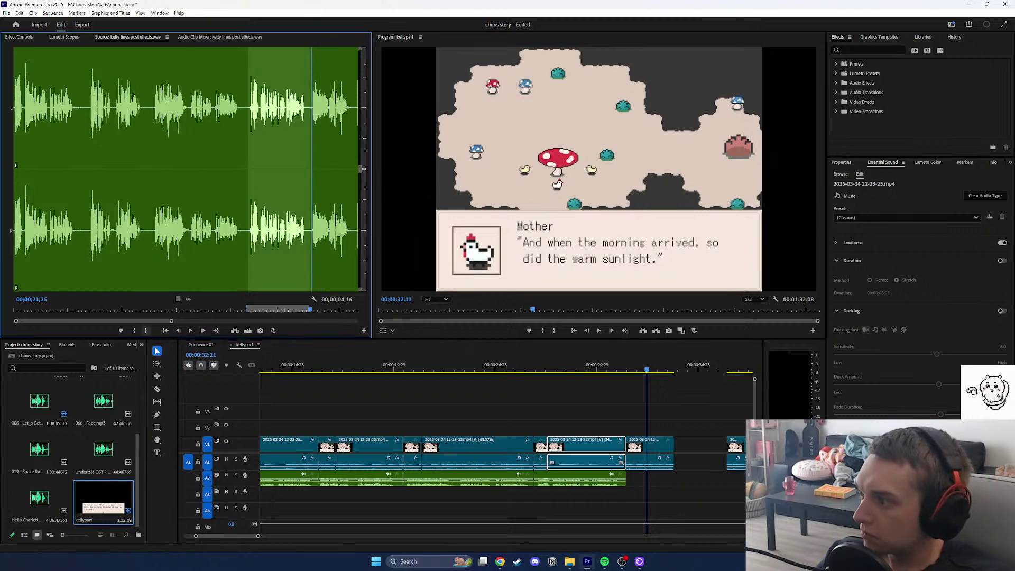
{"action": "left_click", "coordinate": [135, 331]}
{"action": "left_click_drag", "start_coordinate": [311, 310], "coordinate": [119, 310]}
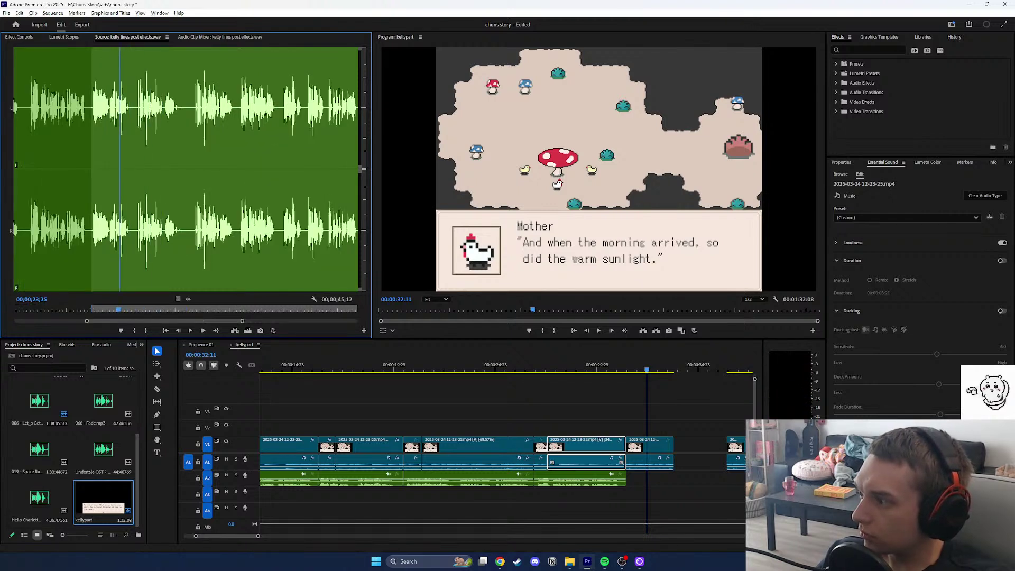
{"action": "key", "text": "space"}
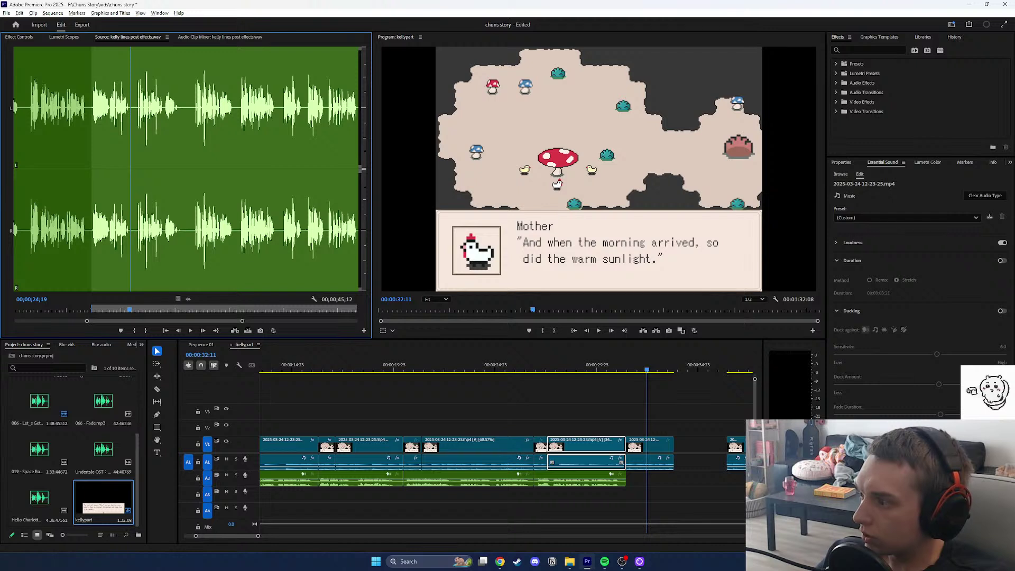
{"action": "left_click", "coordinate": [146, 330]}
{"action": "left_click_drag", "start_coordinate": [188, 299], "coordinate": [628, 479]}
Move the "But there were also times" clip back across the gap to the end of the fifth dialogue line.
{"action": "left_click", "coordinate": [710, 450]}
{"action": "left_click_drag", "start_coordinate": [677, 366], "coordinate": [680, 366]}
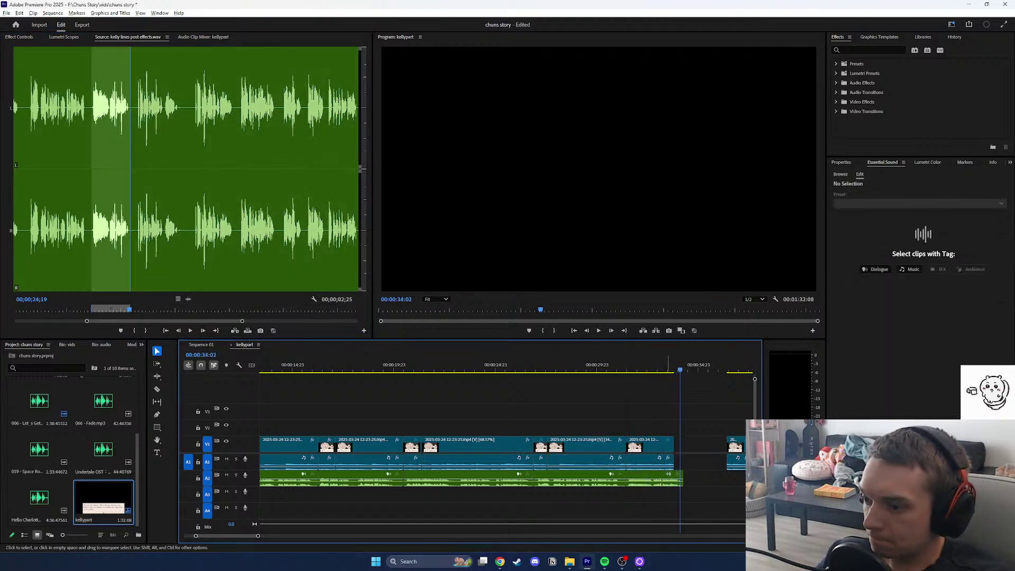
{"action": "left_click", "coordinate": [655, 446]}
{"action": "right_click", "coordinate": [655, 447]}
{"action": "left_click", "coordinate": [643, 405]}
{"action": "left_click_drag", "start_coordinate": [743, 446], "coordinate": [699, 447]}
{"action": "left_click", "coordinate": [685, 366]}
{"action": "key", "text": "space"}
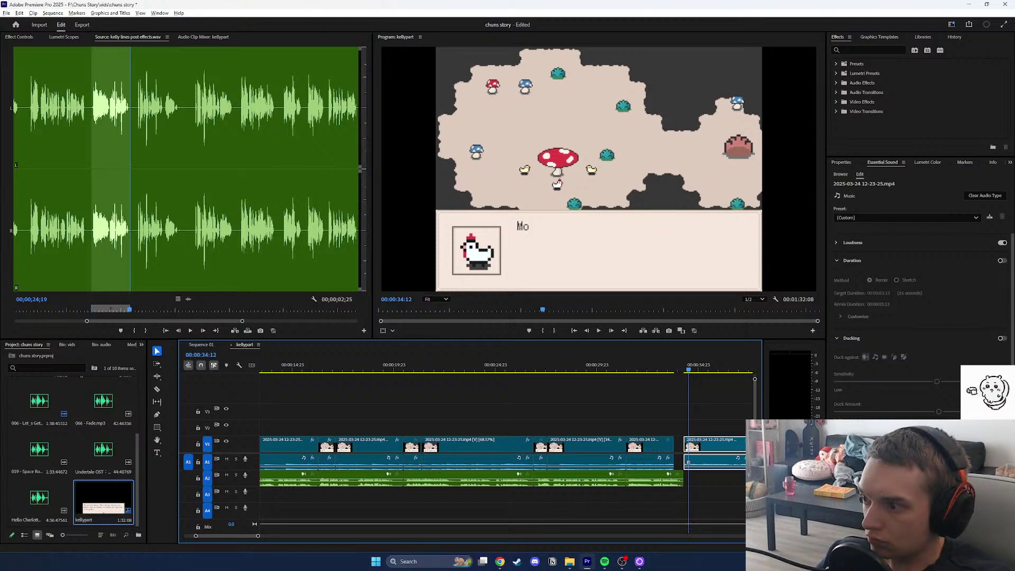
{"action": "left_click_drag", "start_coordinate": [686, 461], "coordinate": [695, 448]}
Slow the "And when the morning arrived" clip to a duration of 00:00:02:19 so it fills the gap, and play on from there.
{"action": "left_click", "coordinate": [668, 497]}
{"action": "left_click", "coordinate": [649, 462]}
{"action": "right_click", "coordinate": [650, 462]}
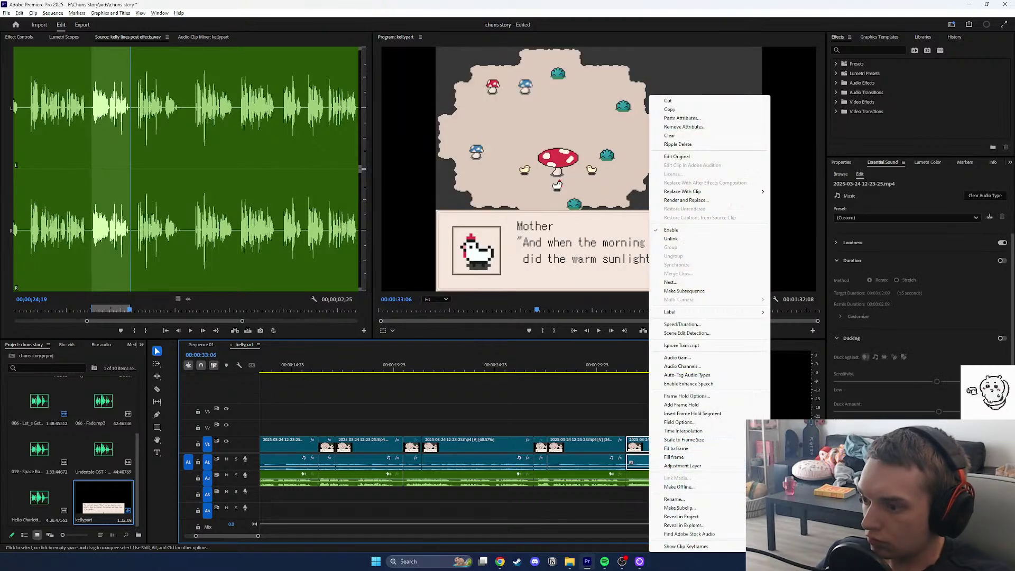
{"action": "left_click", "coordinate": [681, 324]}
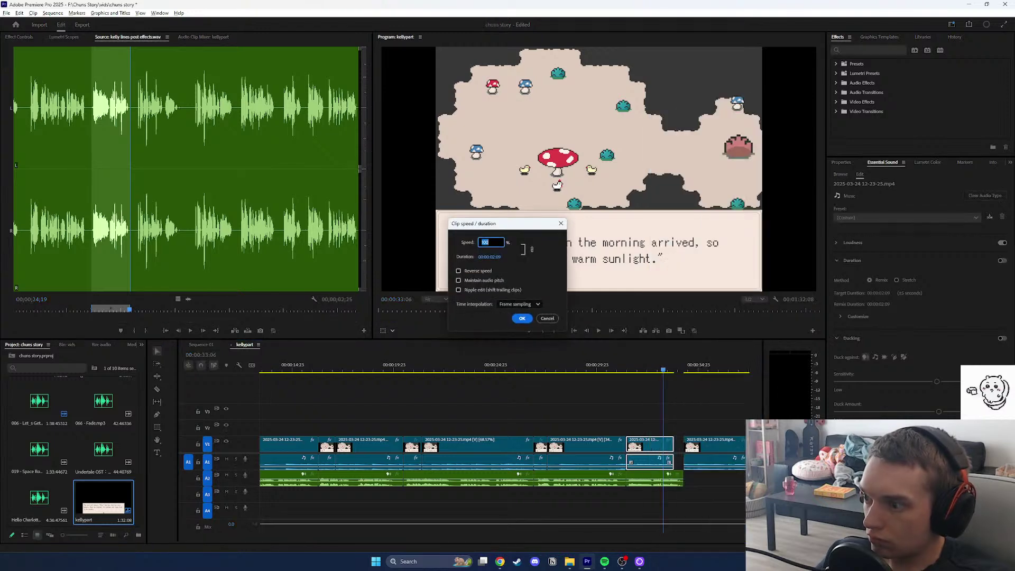
{"action": "left_click", "coordinate": [522, 318]}
{"action": "key", "text": "space"}
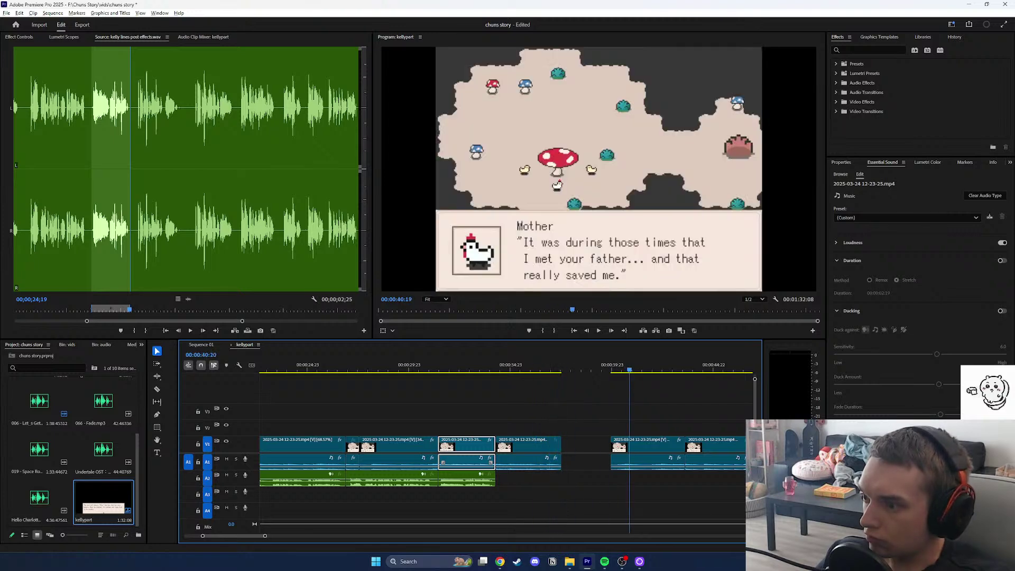
Mark the sixth source line, 00;00;03;03 long and ending at 00;00;28;05, and place it on track A2 after the fifth line.
{"action": "mouse_move", "coordinate": [626, 447]}
{"action": "left_mouse_down"}
{"action": "mouse_move", "coordinate": [608, 447]}
{"action": "mouse_move", "coordinate": [626, 448]}
{"action": "left_mouse_up"}
{"action": "left_click_drag", "start_coordinate": [131, 309], "coordinate": [180, 310]}
{"action": "left_click", "coordinate": [133, 331]}
{"action": "key", "text": "shift+Left"}
{"action": "key", "text": "shift+Right"}
{"action": "key", "text": "shift+Left"}
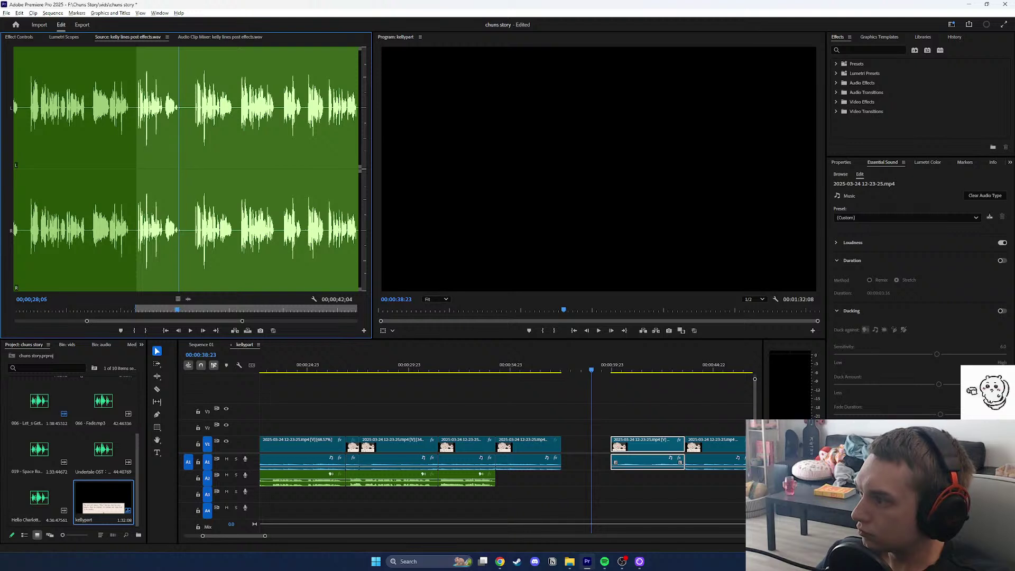
{"action": "left_click", "coordinate": [146, 331]}
{"action": "left_click_drag", "start_coordinate": [188, 299], "coordinate": [497, 478]}
Play back the sixth line over its video and split the "But there were also times" clip near its beginning at 00:00:34:17.
{"action": "left_click", "coordinate": [506, 369]}
{"action": "key", "text": "space"}
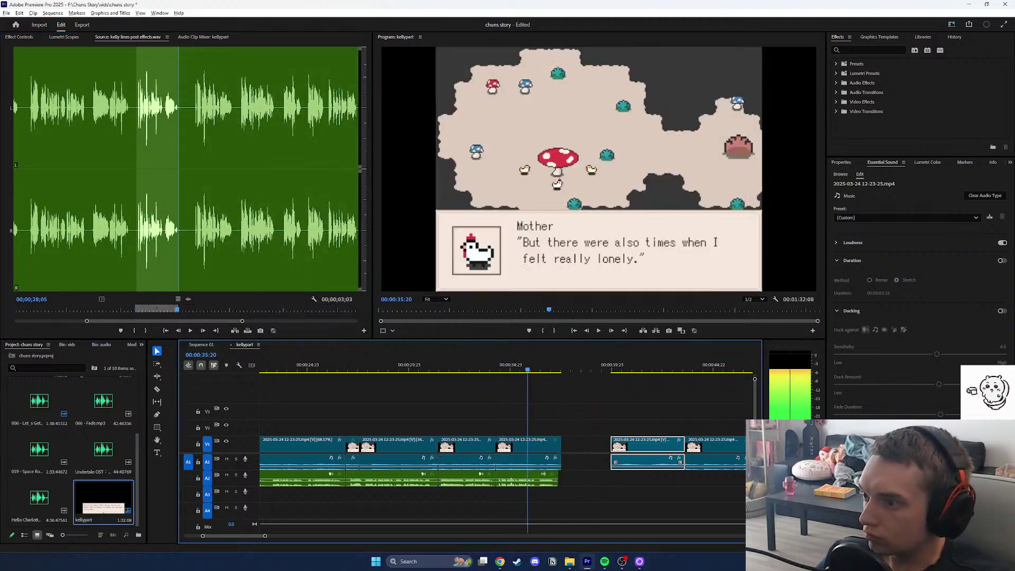
{"action": "key", "text": "space"}
{"action": "key", "text": "shift+Left"}
{"action": "key", "text": "shift+Left"}
{"action": "key", "text": "shift+Left"}
{"action": "key", "text": "shift+Left"}
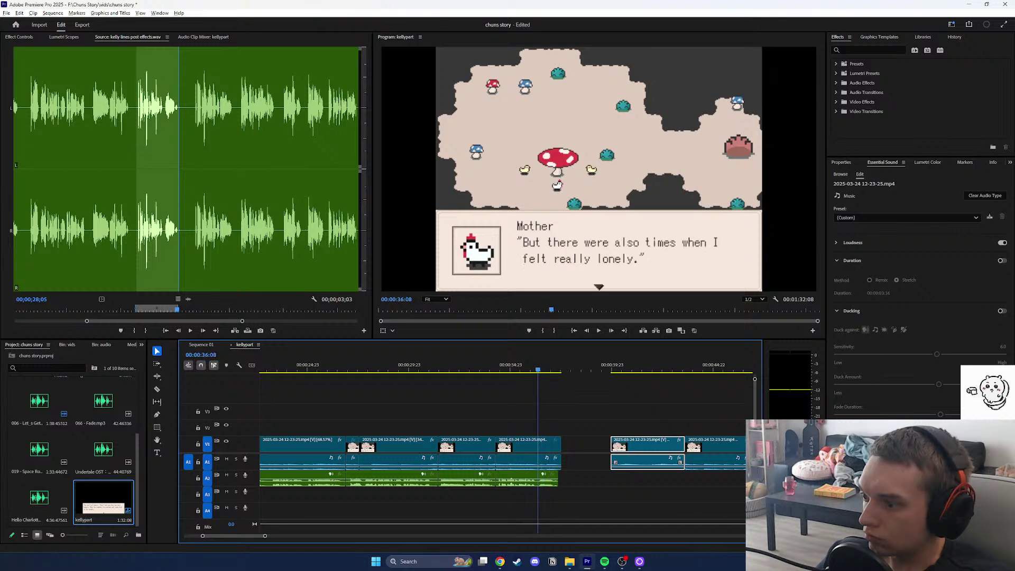
{"action": "left_click_drag", "start_coordinate": [518, 362], "coordinate": [505, 369]}
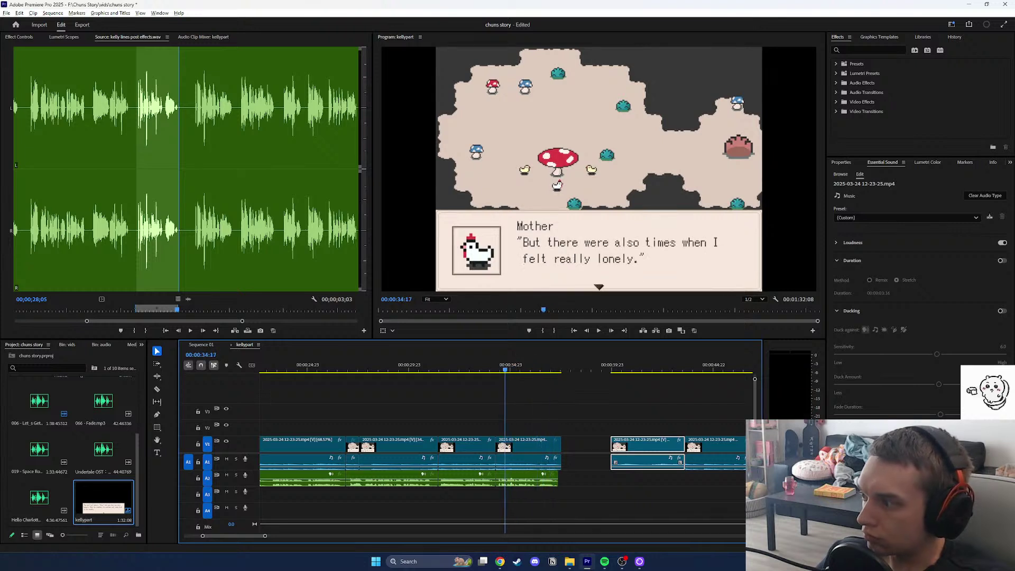
{"action": "left_click", "coordinate": [157, 389]}
Split the same clip near its end at 00:00:36:22, undoing the first cut made at 00:00:36:14.
{"action": "key", "text": "Left"}
{"action": "key", "text": "Left"}
{"action": "key", "text": "Left"}
{"action": "key", "text": "Left"}
{"action": "key", "text": "Left"}
{"action": "key", "text": "Left"}
{"action": "key", "text": "Left"}
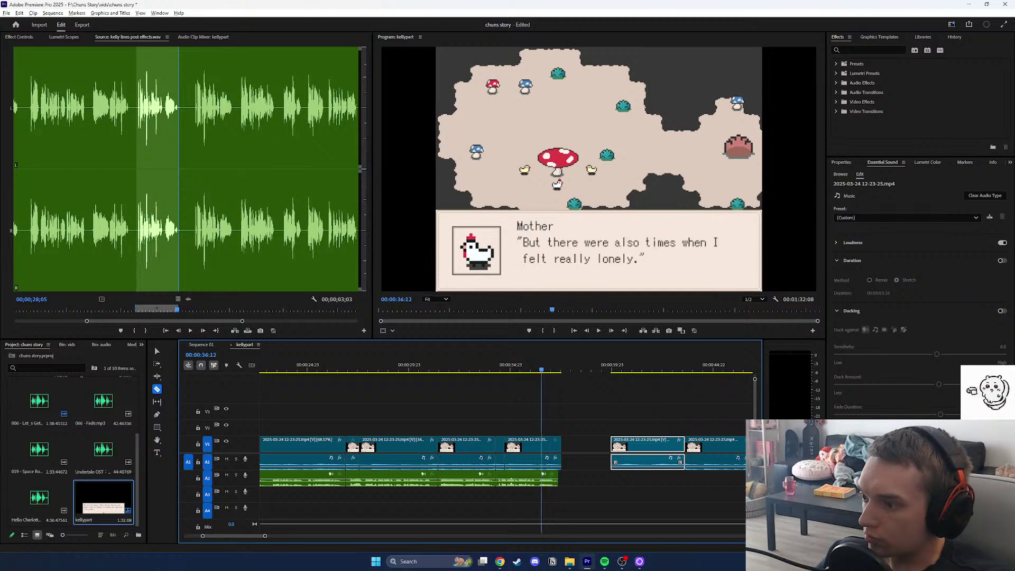
{"action": "key", "text": "ctrl+k"}
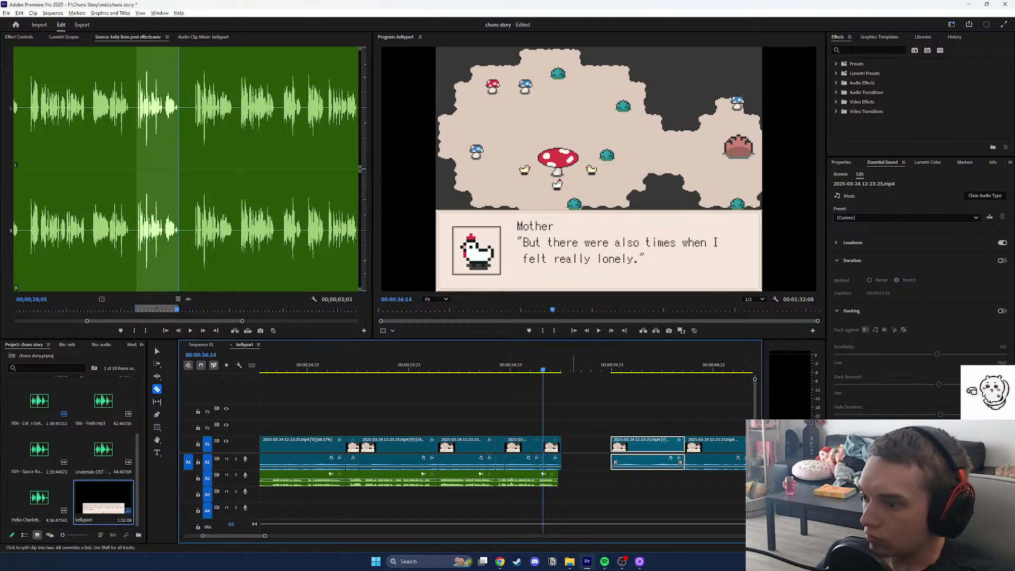
{"action": "key", "text": "Right"}
{"action": "key", "text": "Left"}
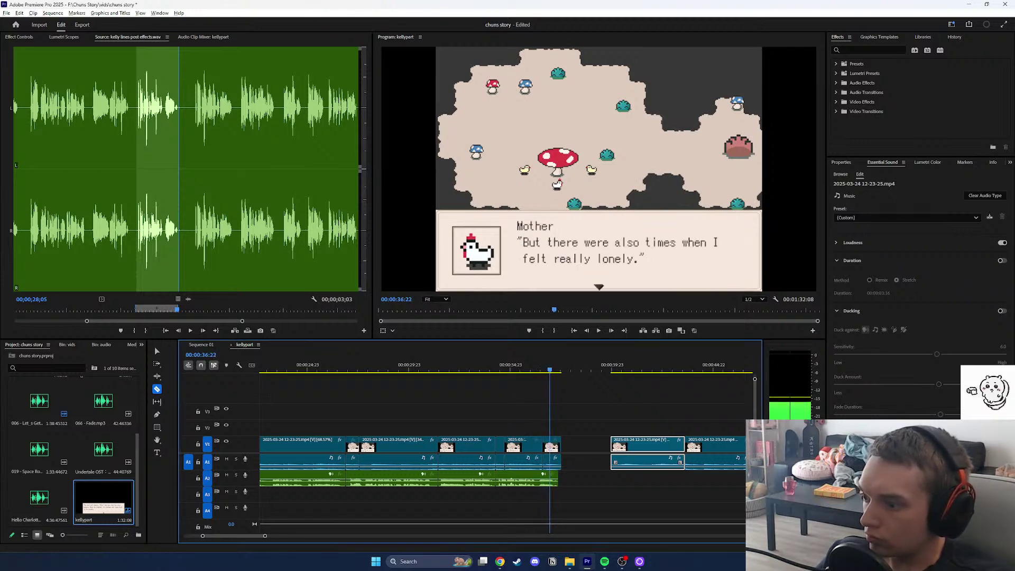
{"action": "key", "text": "ctrl+z"}
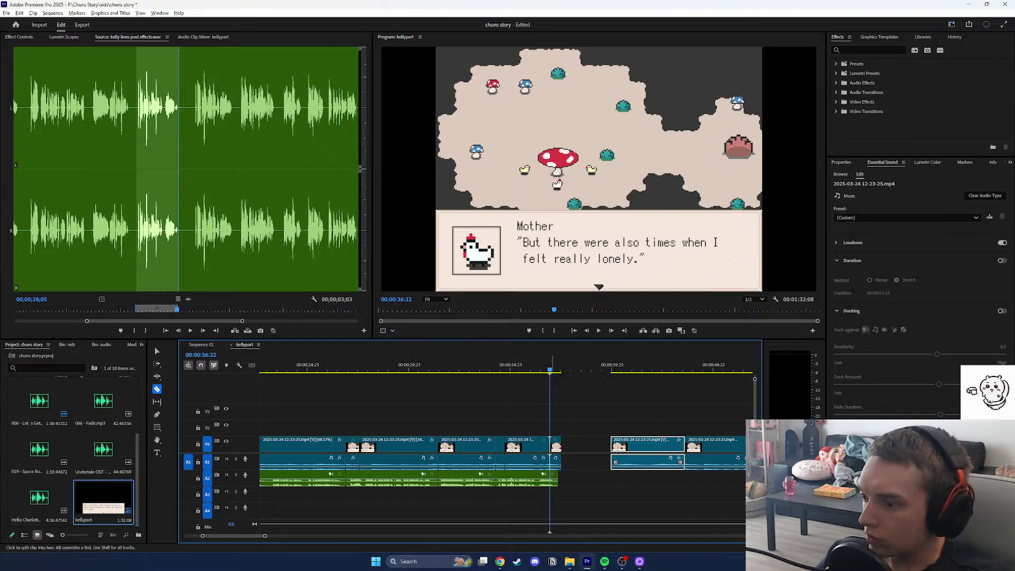
Move the clip's short end segment to the sixth line's end and slow its middle segment to 80.1%, lasting 00:00:02:18, to meet it.
{"action": "key", "text": "v"}
{"action": "mouse_move", "coordinate": [557, 447]}
{"action": "left_mouse_down"}
{"action": "mouse_move", "coordinate": [576, 447]}
{"action": "mouse_move", "coordinate": [566, 448]}
{"action": "left_mouse_up"}
{"action": "right_click", "coordinate": [531, 447]}
{"action": "left_click", "coordinate": [700, 494]}
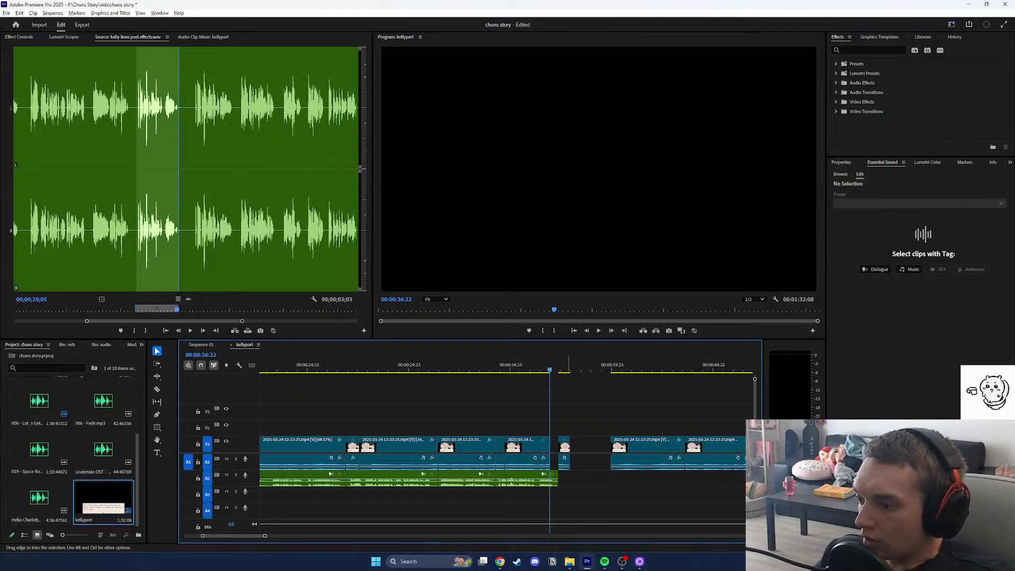
{"action": "right_click", "coordinate": [529, 447]}
{"action": "left_click", "coordinate": [535, 325]}
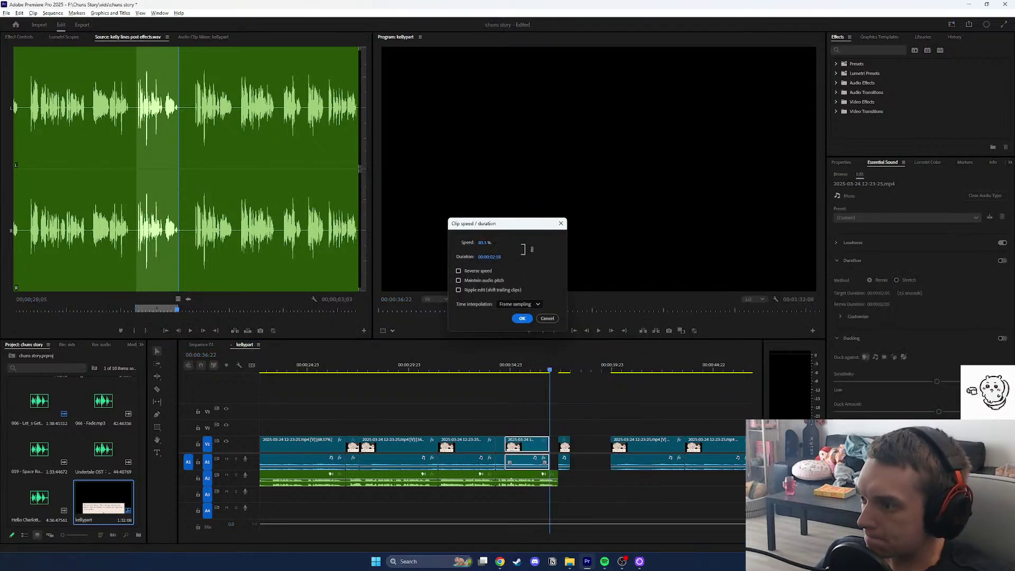
{"action": "key", "text": "Return"}
Move the "It was during those times" clip back to close the gap after the "really lonely" end segment.
{"action": "key", "text": "space"}
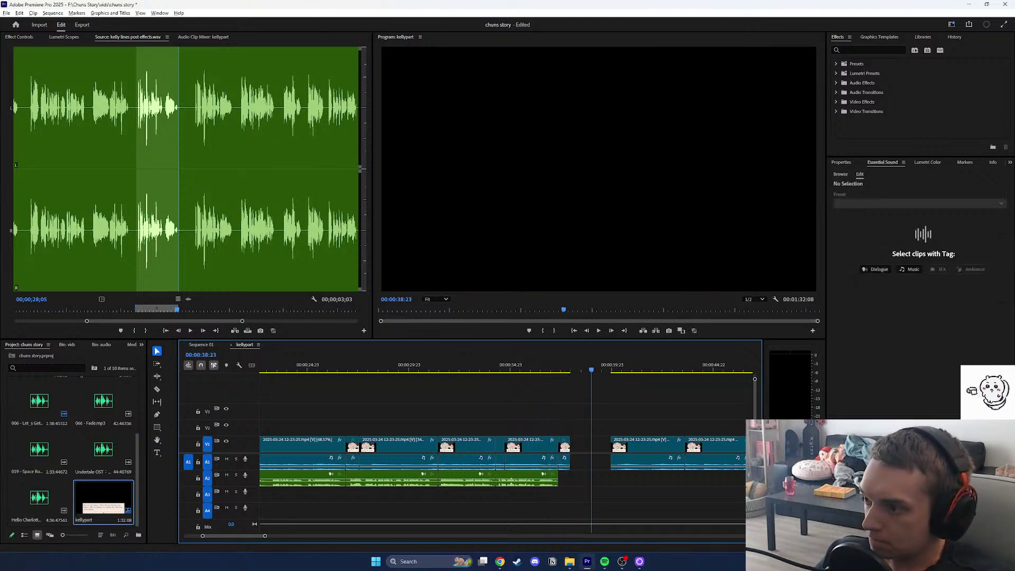
{"action": "left_click_drag", "start_coordinate": [591, 370], "coordinate": [612, 370]}
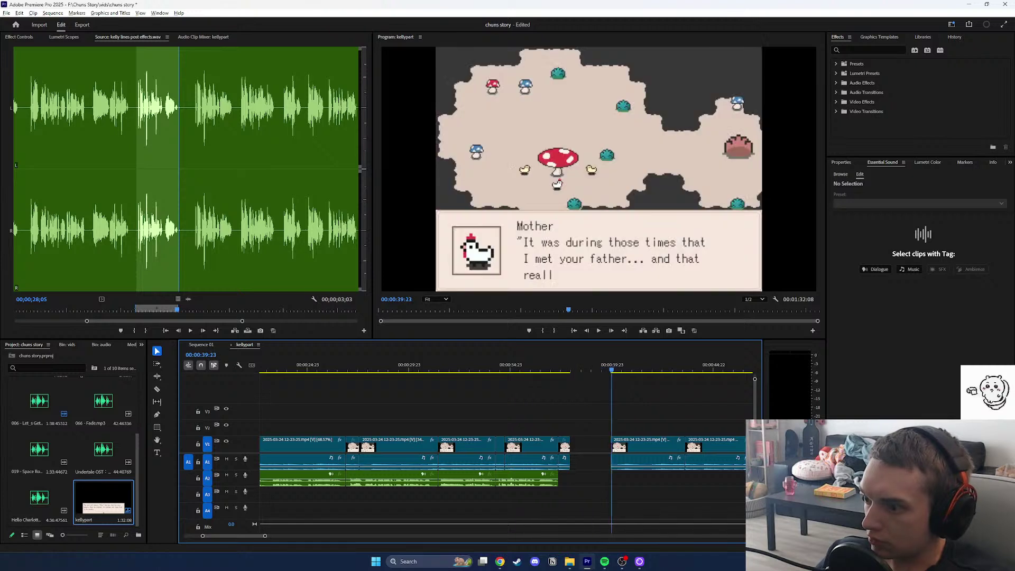
{"action": "left_click_drag", "start_coordinate": [665, 444], "coordinate": [624, 444]}
{"action": "left_click", "coordinate": [629, 490]}
Mark the seventh source line, 00;00;03;00 long and ending at 00;00;32;07, place it on track A2 after the sixth line, and play it back.
{"action": "left_click_drag", "start_coordinate": [191, 175], "coordinate": [235, 174]}
{"action": "key", "text": "i"}
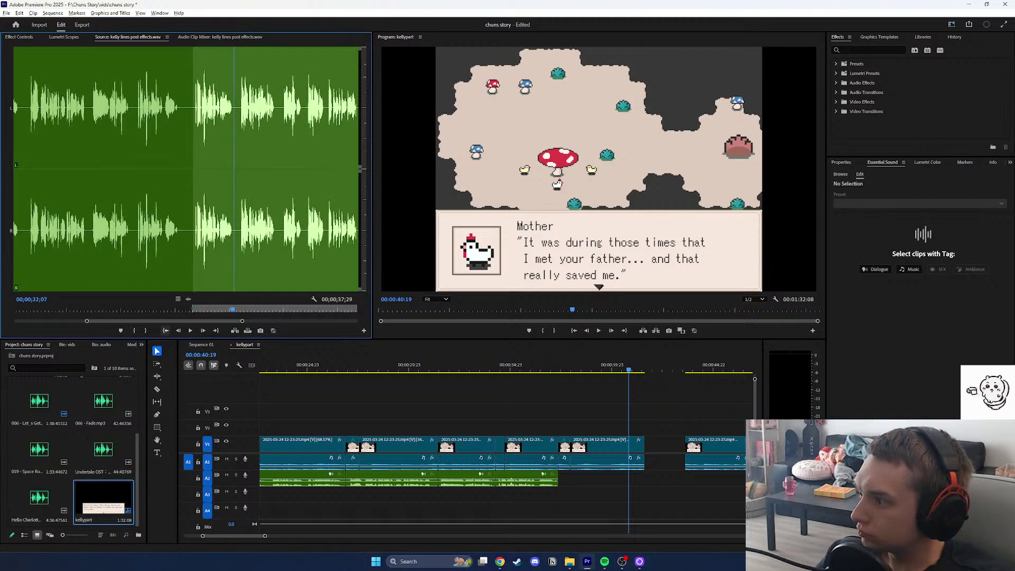
{"action": "left_click", "coordinate": [146, 331]}
{"action": "left_click_drag", "start_coordinate": [188, 300], "coordinate": [565, 478]}
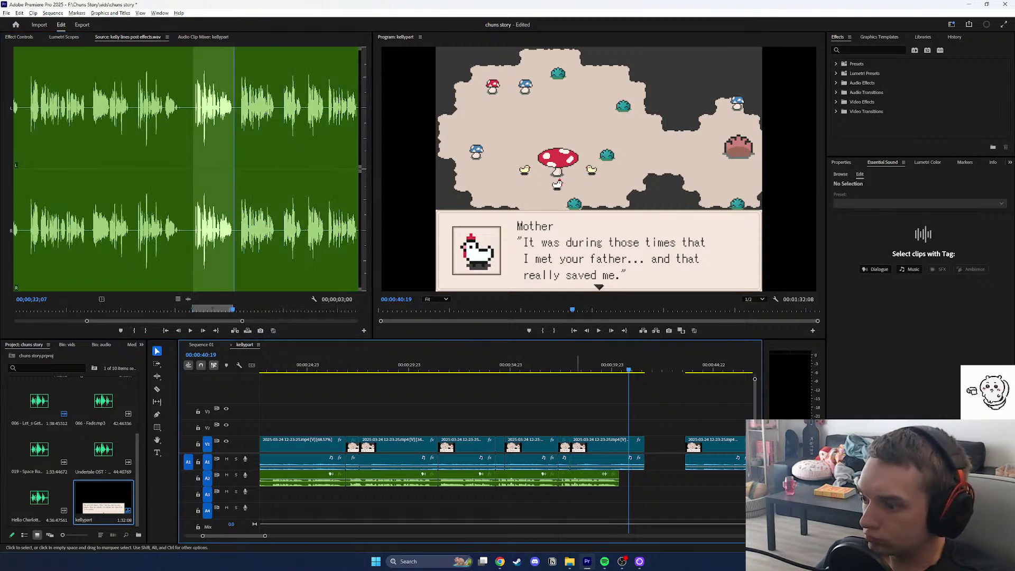
{"action": "left_click", "coordinate": [555, 366]}
{"action": "key", "text": "space"}
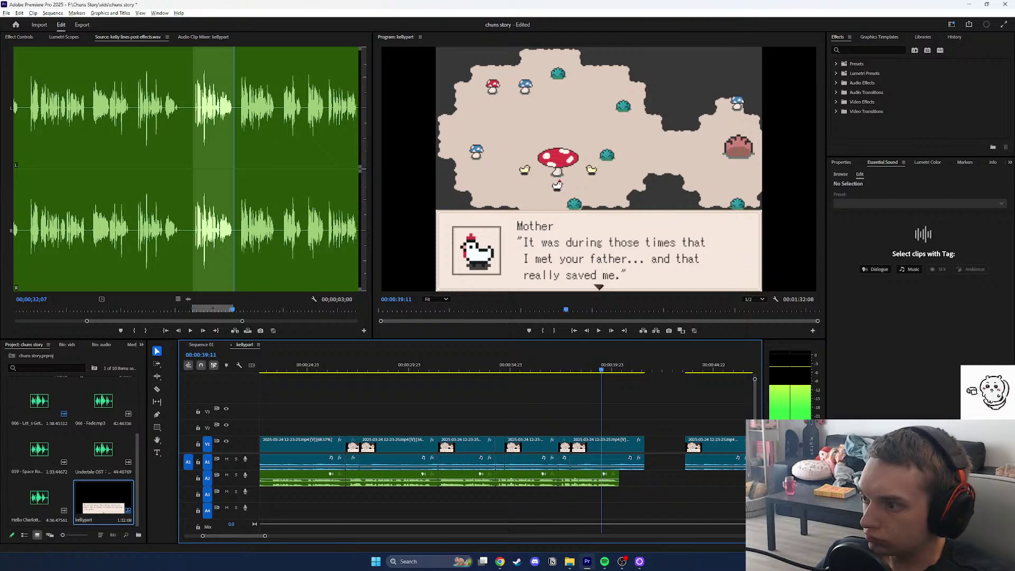
Play back the sequence from the "really lonely" clip at 00:00:34:22 to check the seventh line's timing.
{"action": "left_click_drag", "start_coordinate": [559, 366], "coordinate": [497, 366]}
{"action": "key", "text": "space"}
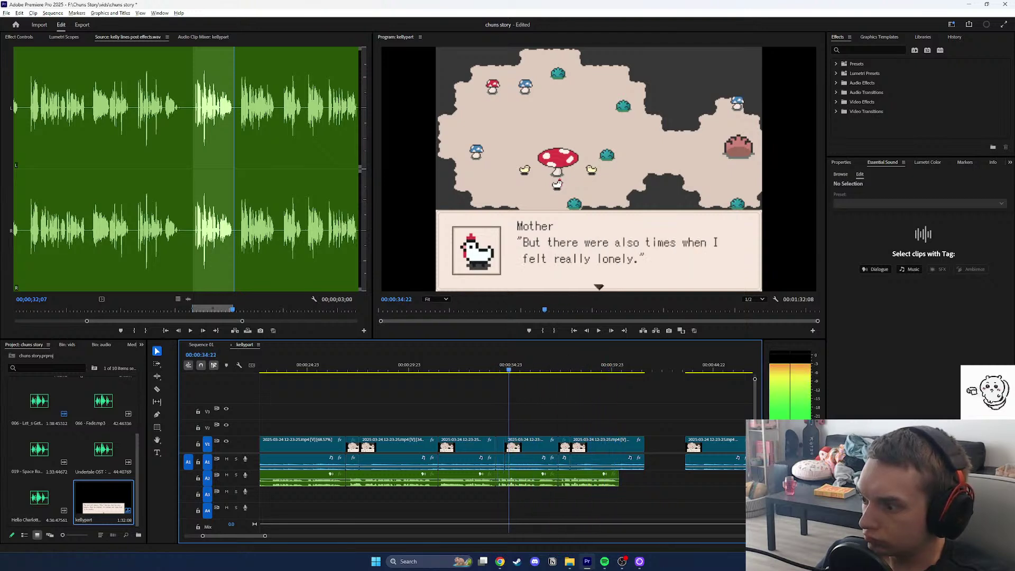
{"action": "left_click", "coordinate": [599, 331]}
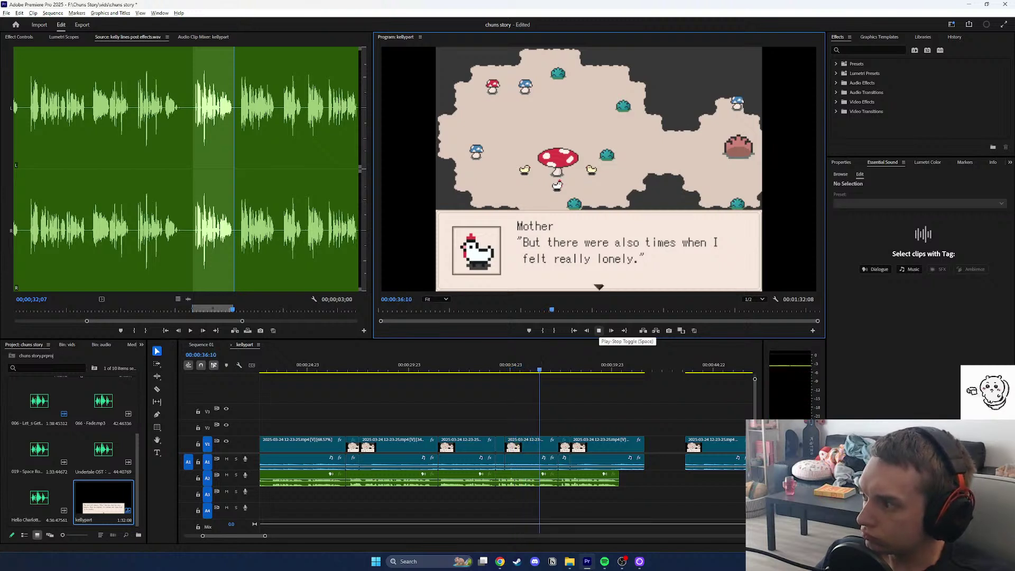
{"action": "key", "text": "space"}
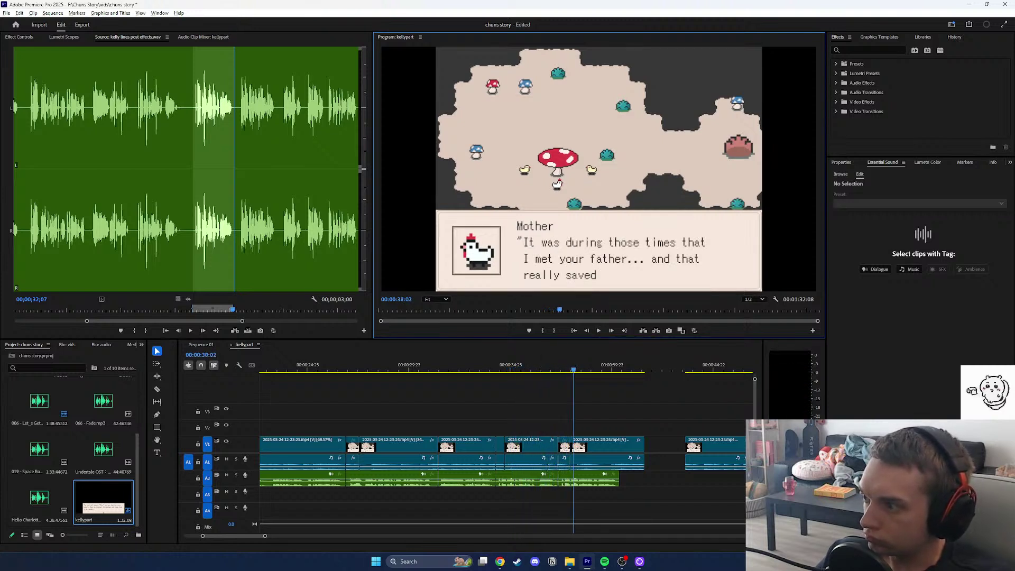
Audition the following source take and mark it from 00;00;32;21 to 00;00;35;07, 00;00;02;17 long.
{"action": "left_click", "coordinate": [260, 310]}
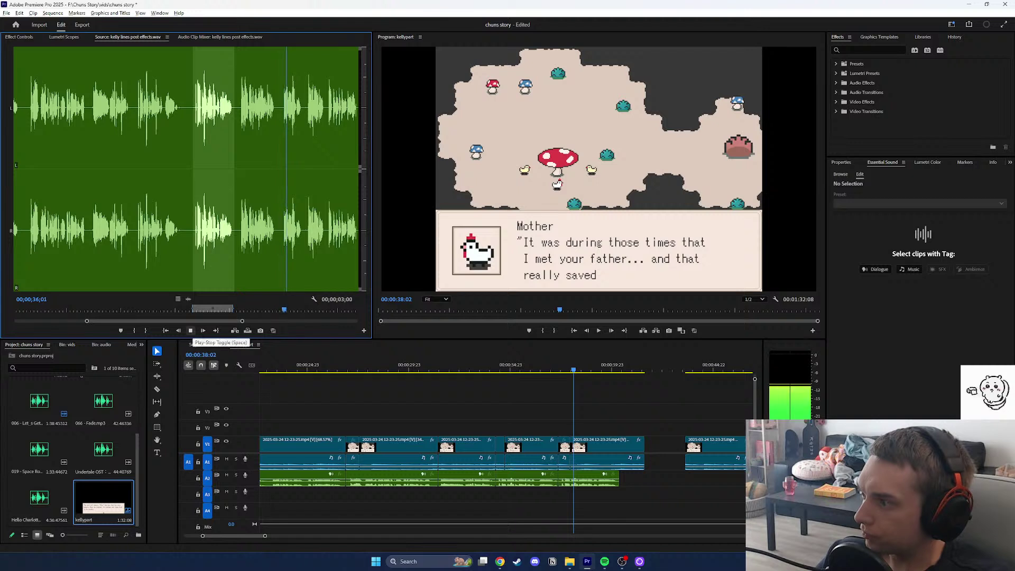
{"action": "key", "text": "space"}
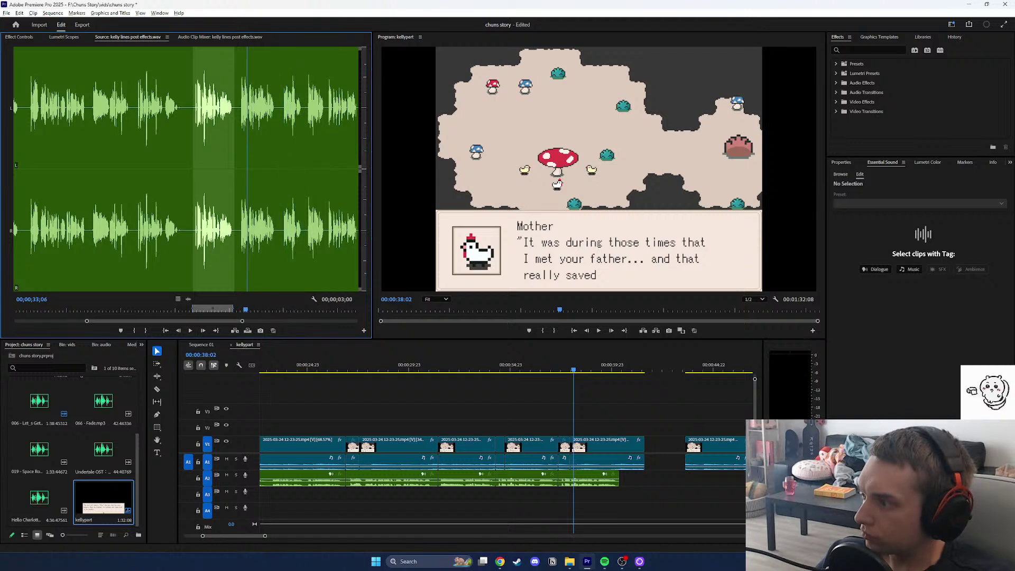
{"action": "key", "text": "space"}
{"action": "key", "text": "space"}
{"action": "key", "text": "space"}
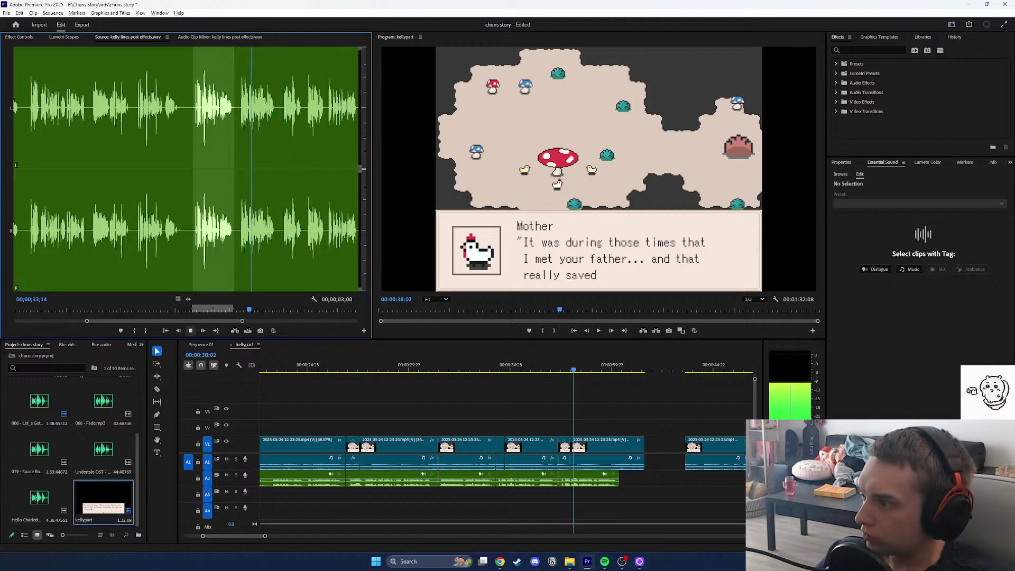
{"action": "key", "text": "space"}
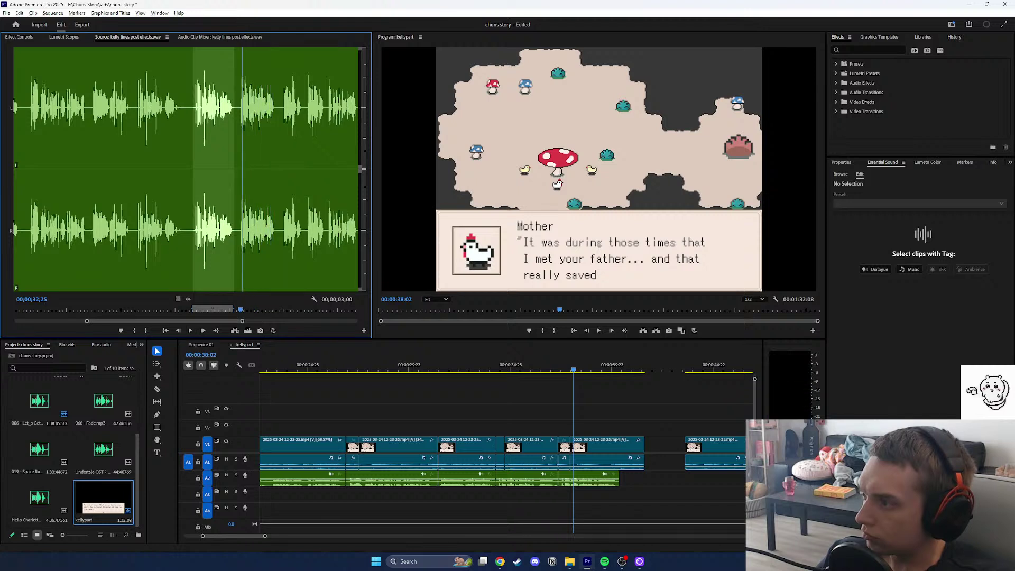
{"action": "key", "text": "space"}
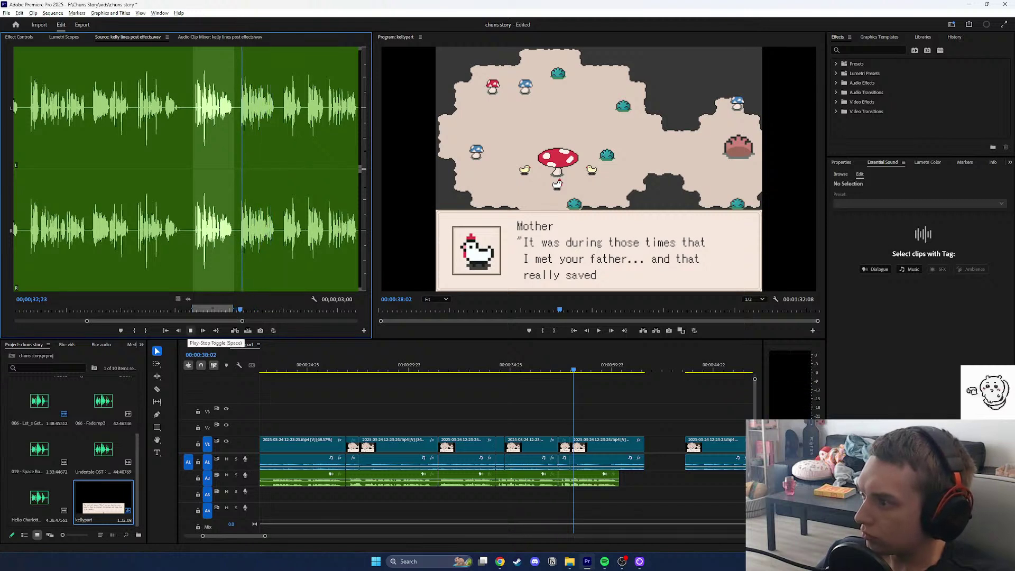
{"action": "key", "text": "space"}
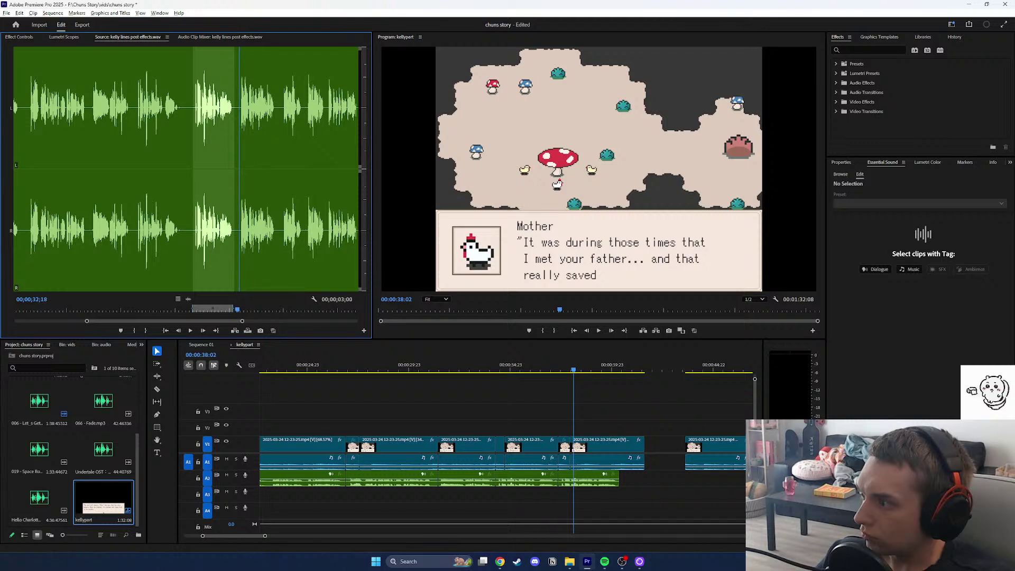
{"action": "key", "text": "i"}
{"action": "key", "text": "space"}
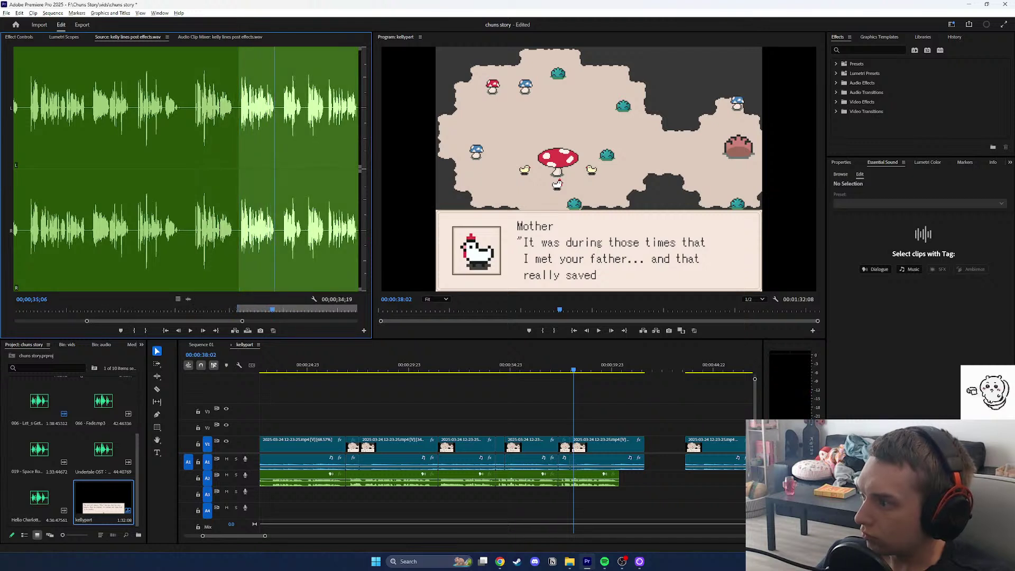
{"action": "key", "text": "Left"}
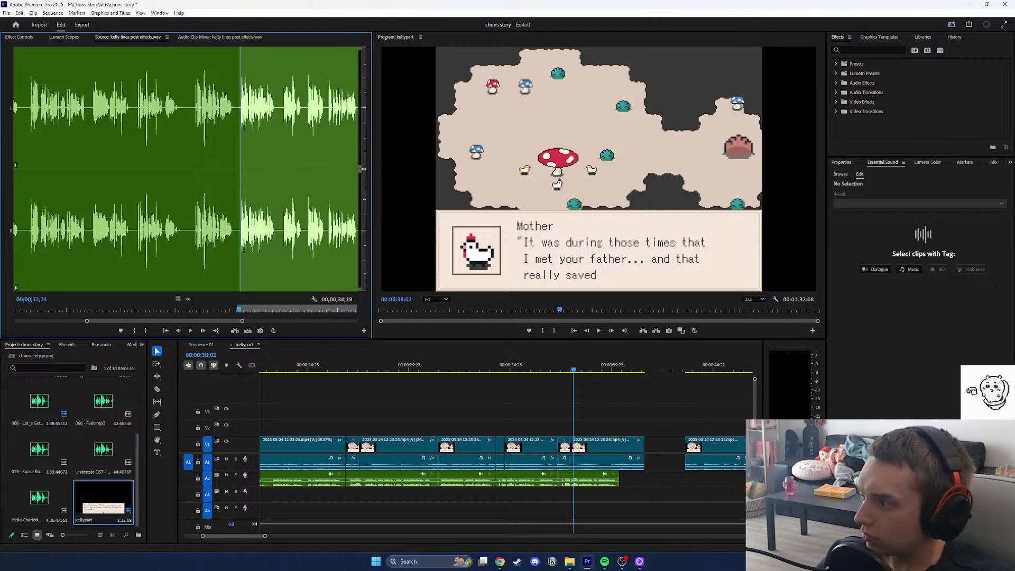
{"action": "key", "text": "j"}
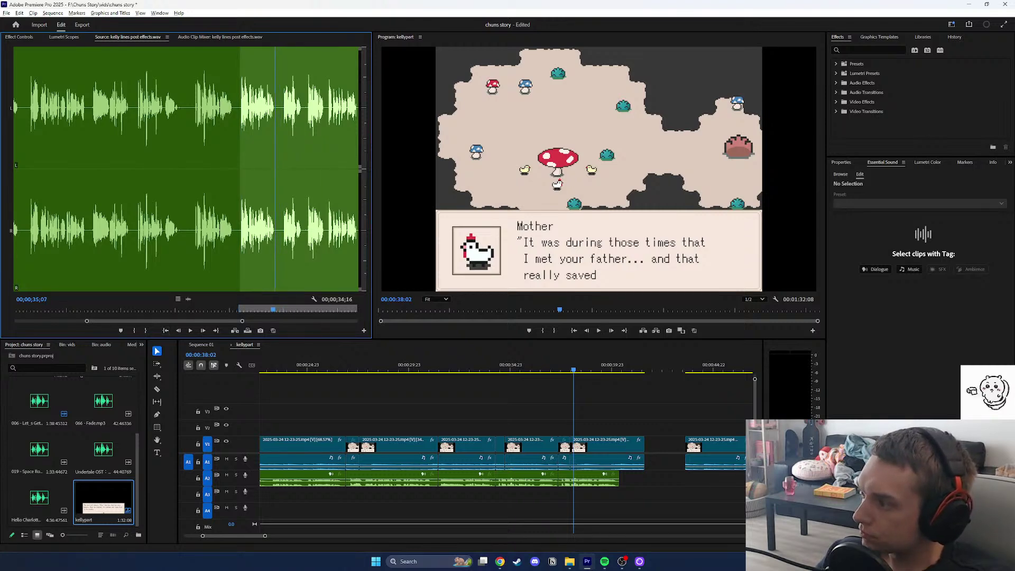
{"action": "key", "text": "o"}
Replace the seventh line on track A2 with the newly marked take, directly after the sixth line, and play it back.
{"action": "left_click", "coordinate": [595, 480]}
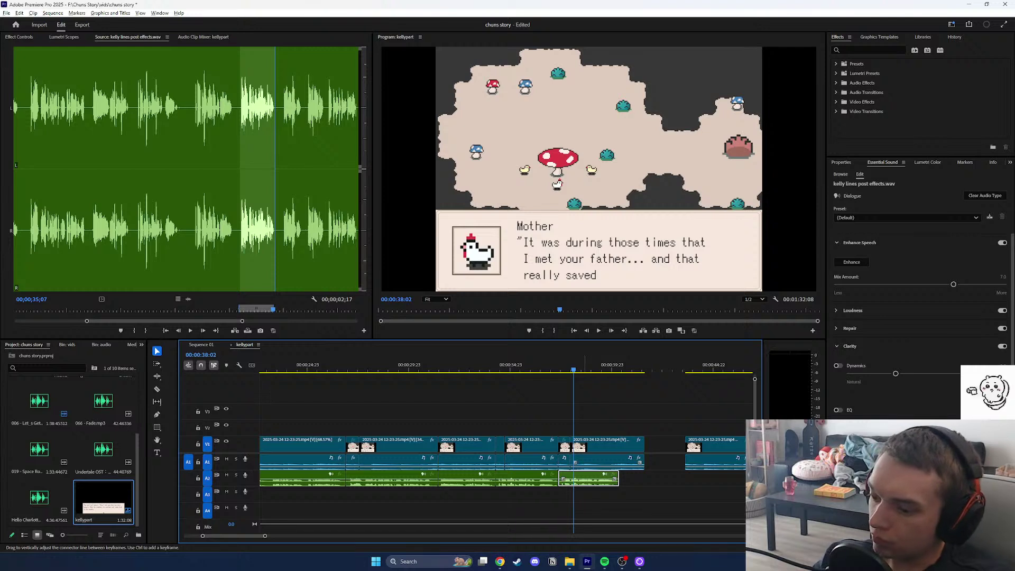
{"action": "key", "text": "Delete"}
{"action": "left_click_drag", "start_coordinate": [188, 300], "coordinate": [560, 479]}
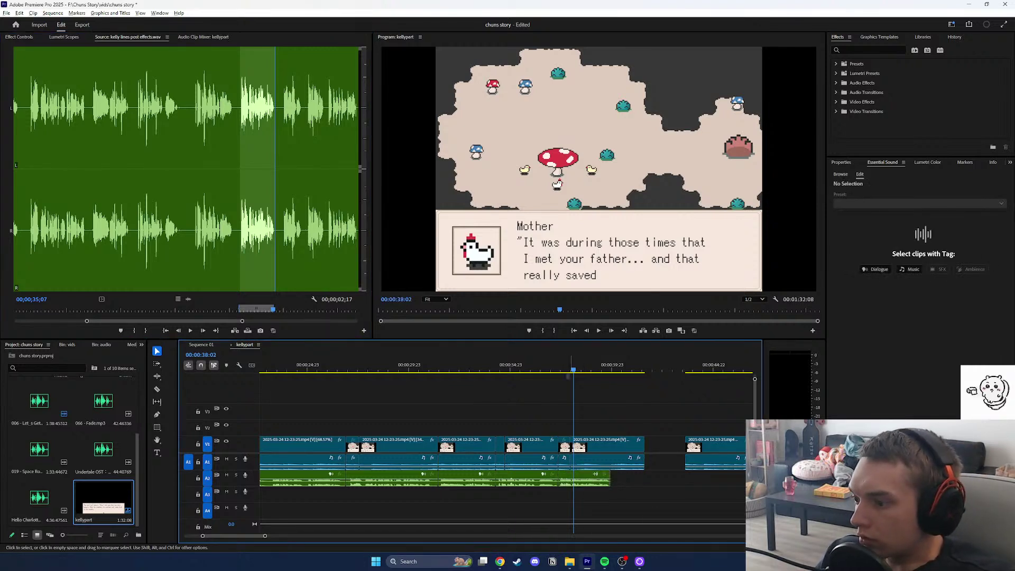
{"action": "left_click_drag", "start_coordinate": [574, 370], "coordinate": [562, 370]}
{"action": "left_click", "coordinate": [599, 331]}
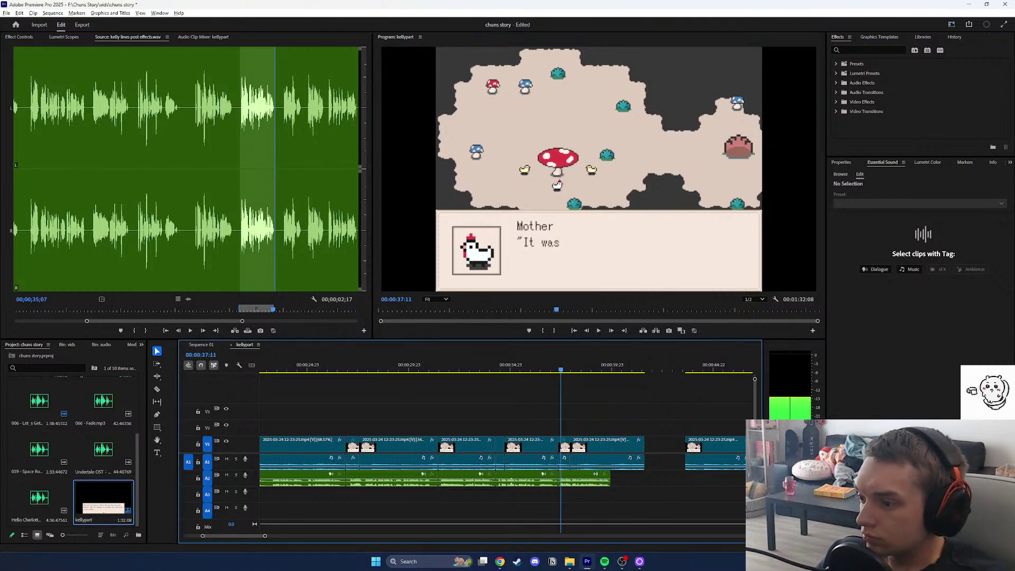
{"action": "left_click", "coordinate": [598, 331]}
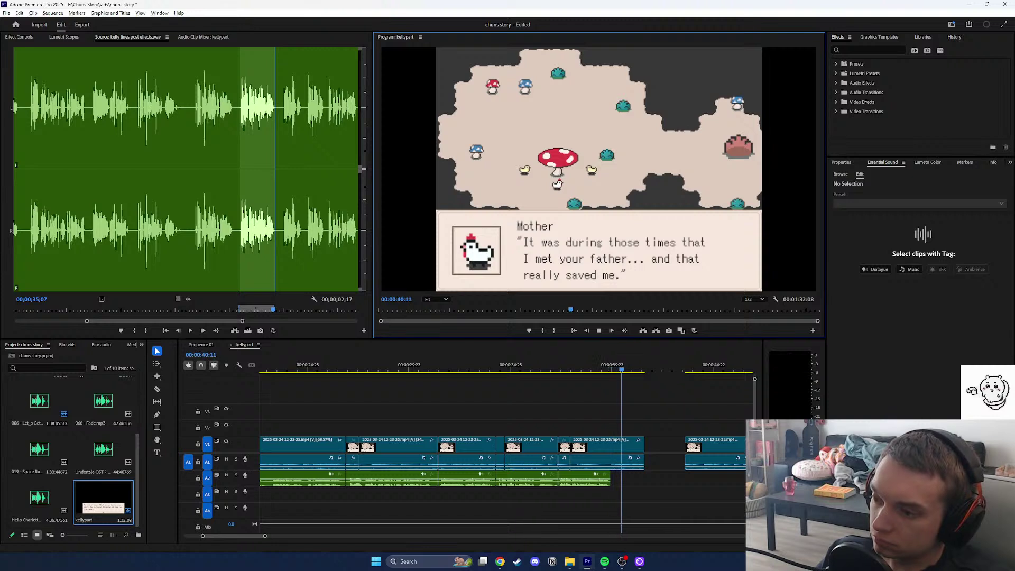
Audition the source's next phrase and extend the seventh line on A2 over it, ending flush with the "It was during those times" clip.
{"action": "key", "text": "space"}
{"action": "left_click", "coordinate": [284, 310]}
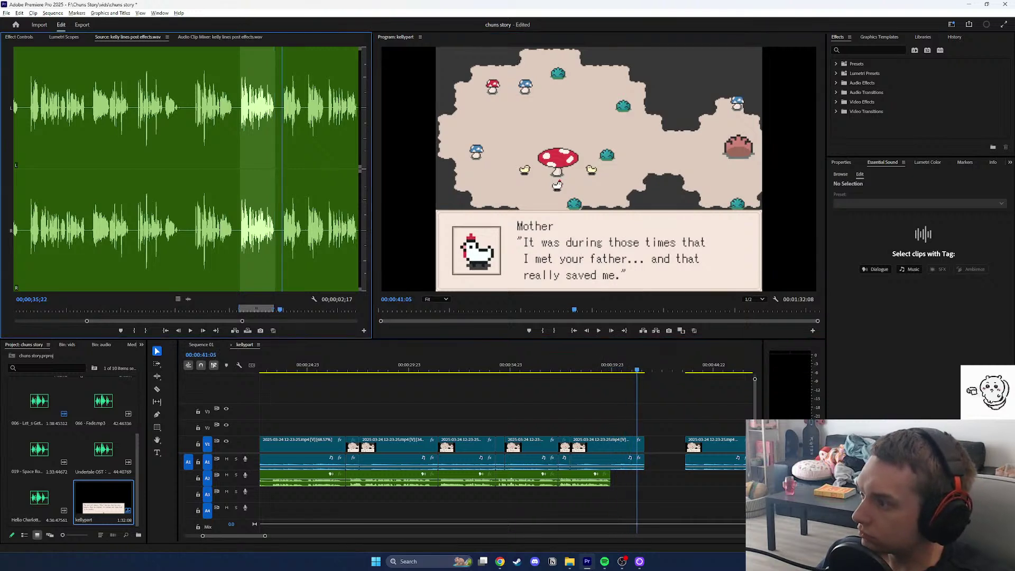
{"action": "left_click", "coordinate": [191, 331]}
{"action": "mouse_move", "coordinate": [298, 310]}
{"action": "left_mouse_down"}
{"action": "mouse_move", "coordinate": [282, 310]}
{"action": "mouse_move", "coordinate": [299, 308]}
{"action": "left_mouse_up"}
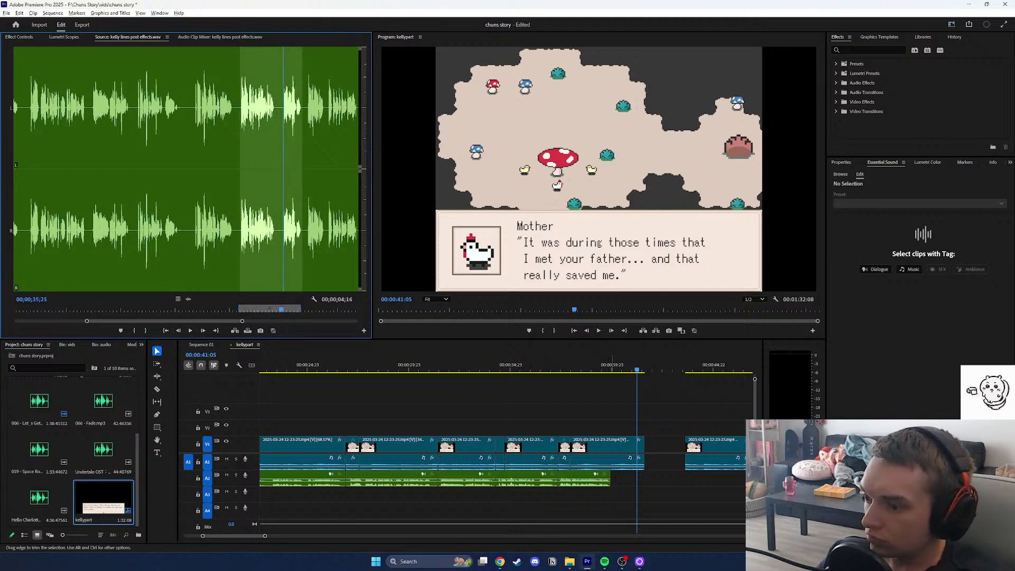
{"action": "left_click_drag", "start_coordinate": [611, 479], "coordinate": [645, 479]}
{"action": "left_click", "coordinate": [607, 366]}
{"action": "key", "text": "space"}
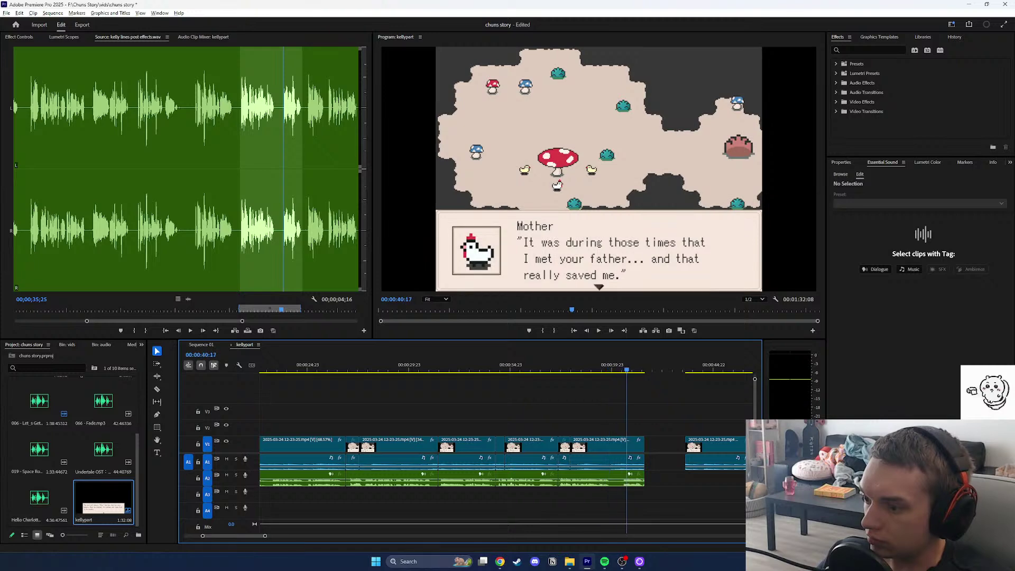
Lengthen the seventh line slightly past the end of the video clip and play back its ending.
{"action": "left_click_drag", "start_coordinate": [627, 369], "coordinate": [655, 368]}
{"action": "left_click_drag", "start_coordinate": [646, 478], "coordinate": [649, 479]}
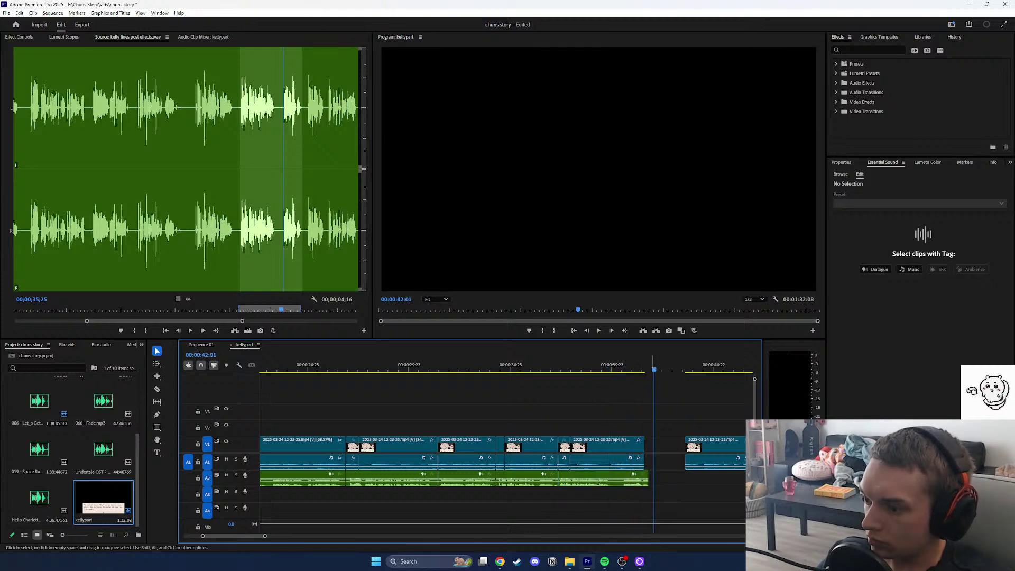
{"action": "left_click_drag", "start_coordinate": [638, 368], "coordinate": [600, 369]}
{"action": "left_click", "coordinate": [599, 330]}
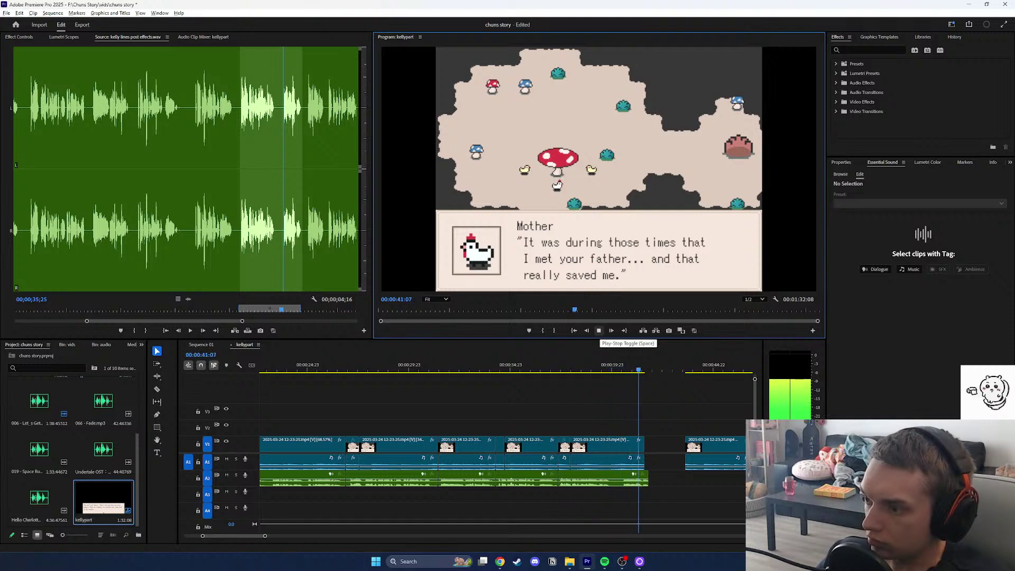
{"action": "left_click_drag", "start_coordinate": [666, 369], "coordinate": [670, 369]}
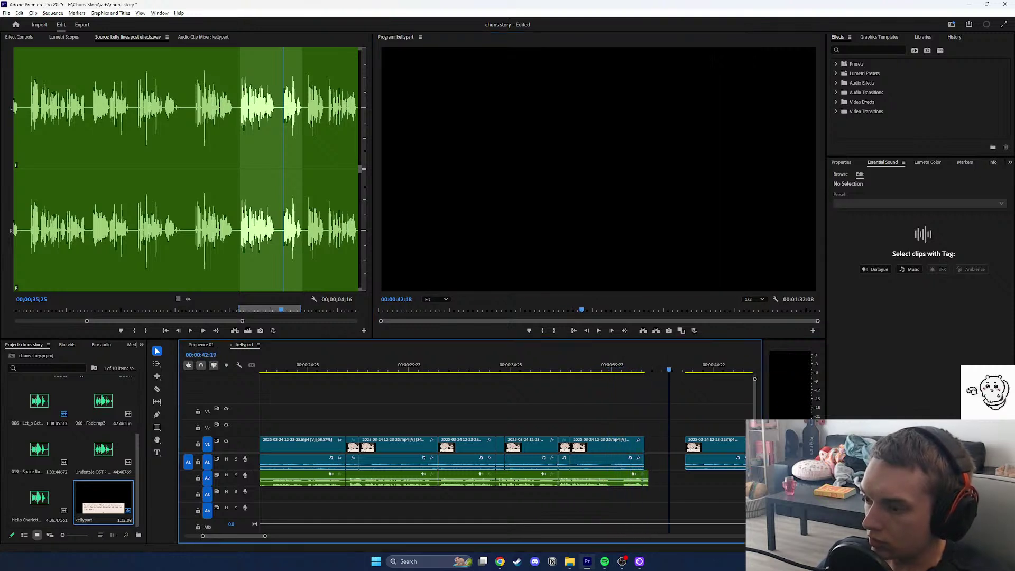
Stretch the "It was during those times" clip just past the seventh line's end and move the next video clip back to meet it.
{"action": "mouse_move", "coordinate": [652, 448]}
{"action": "left_mouse_down"}
{"action": "mouse_move", "coordinate": [671, 462]}
{"action": "mouse_move", "coordinate": [654, 463]}
{"action": "left_mouse_up"}
{"action": "left_click", "coordinate": [638, 366]}
{"action": "key", "text": "space"}
{"action": "left_click_drag", "start_coordinate": [668, 366], "coordinate": [650, 366]}
{"action": "left_click_drag", "start_coordinate": [653, 462], "coordinate": [653, 463]}
{"action": "left_click_drag", "start_coordinate": [654, 366], "coordinate": [653, 366]}
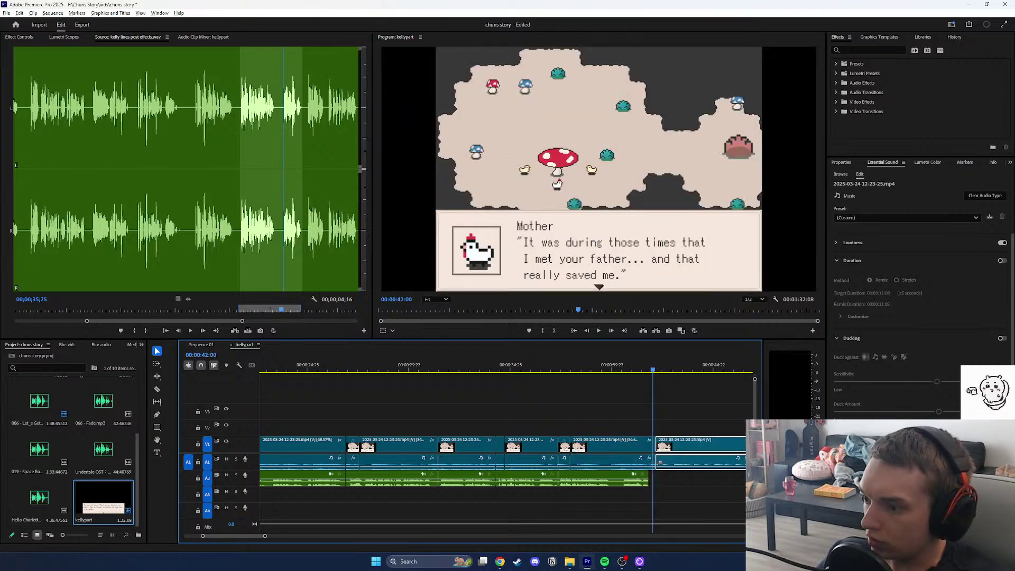
Mark the eighth source line, 00;00;03;23 long and ending at 00;00;41;08, place it on A2 at the next video clip's start, and play it back.
{"action": "key", "text": "Right"}
{"action": "left_click_drag", "start_coordinate": [301, 308], "coordinate": [305, 308]}
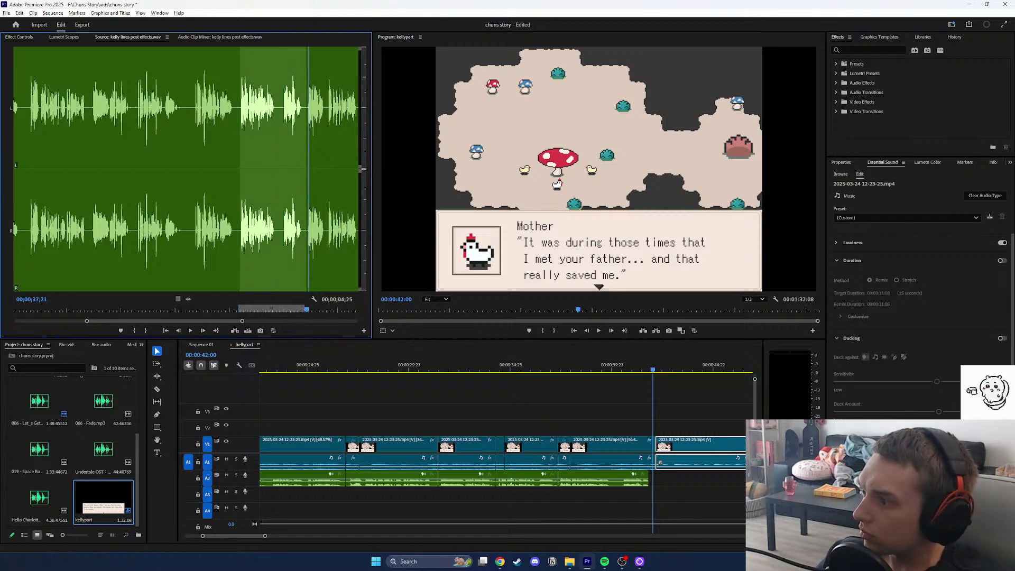
{"action": "key", "text": "i"}
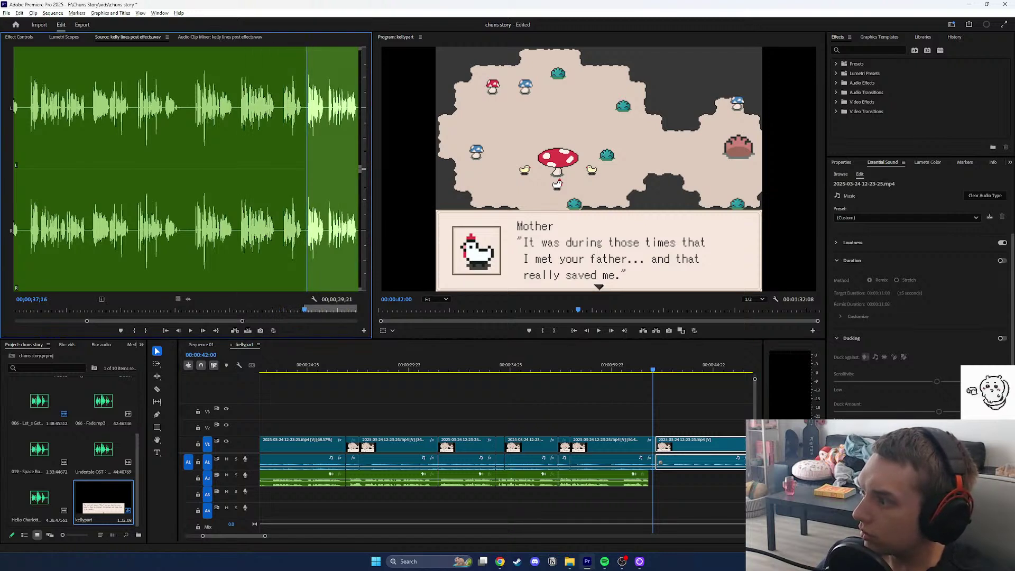
{"action": "key", "text": "space"}
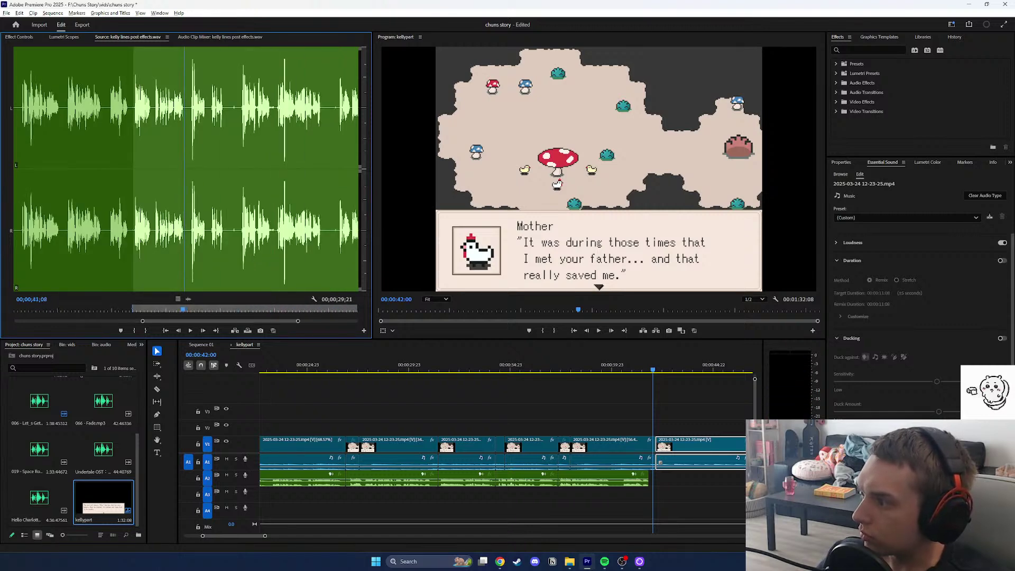
{"action": "key", "text": "o"}
{"action": "key", "text": "period"}
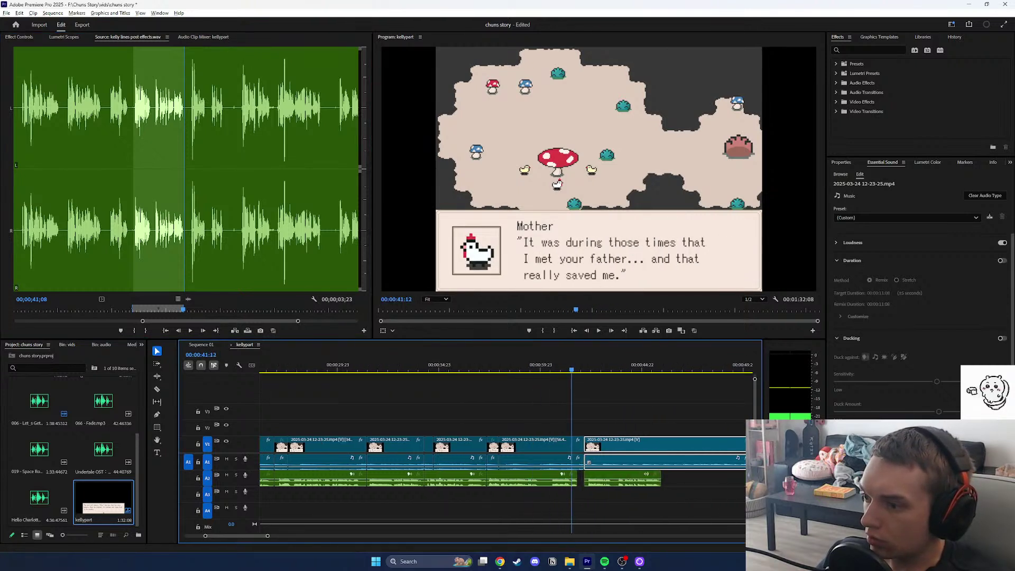
{"action": "left_click", "coordinate": [599, 330]}
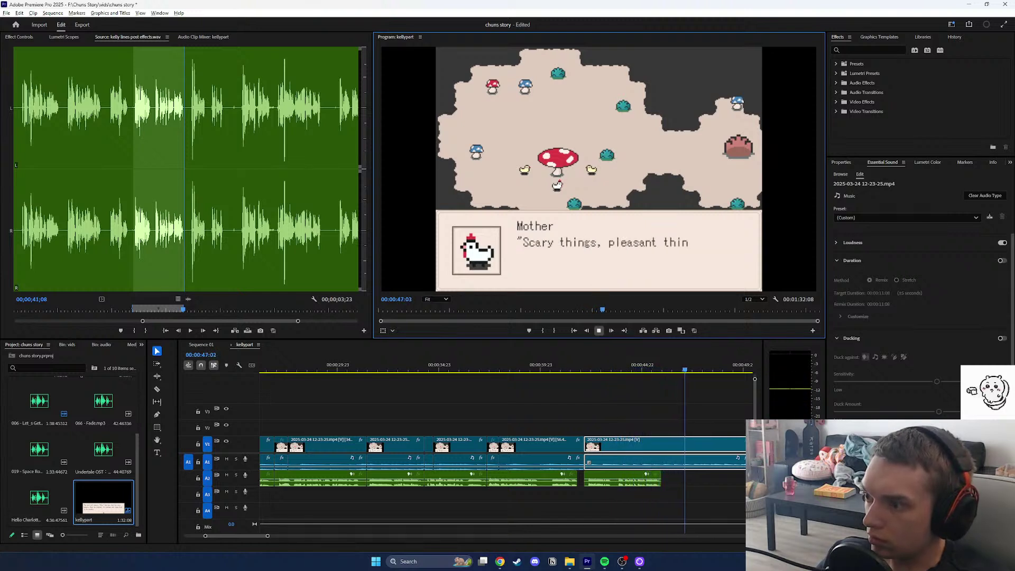
Split the "Understand, you two?" video clip at 00:00:46:06 and 00:00:46:22 and ripple-delete the section between the cuts.
{"action": "left_click_drag", "start_coordinate": [686, 369], "coordinate": [669, 369]}
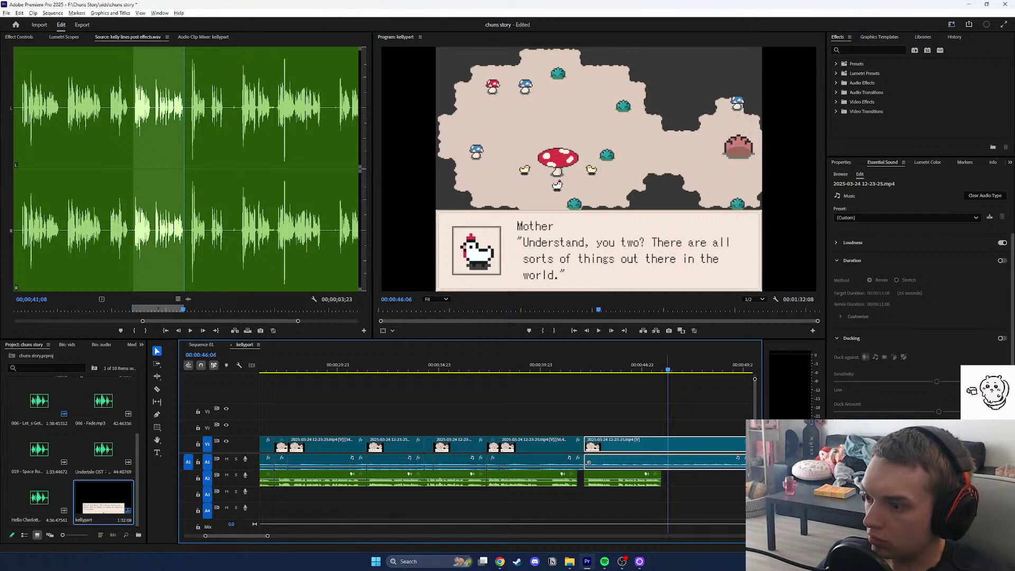
{"action": "left_click", "coordinate": [157, 390]}
{"action": "left_click", "coordinate": [669, 447]}
{"action": "key", "text": "space"}
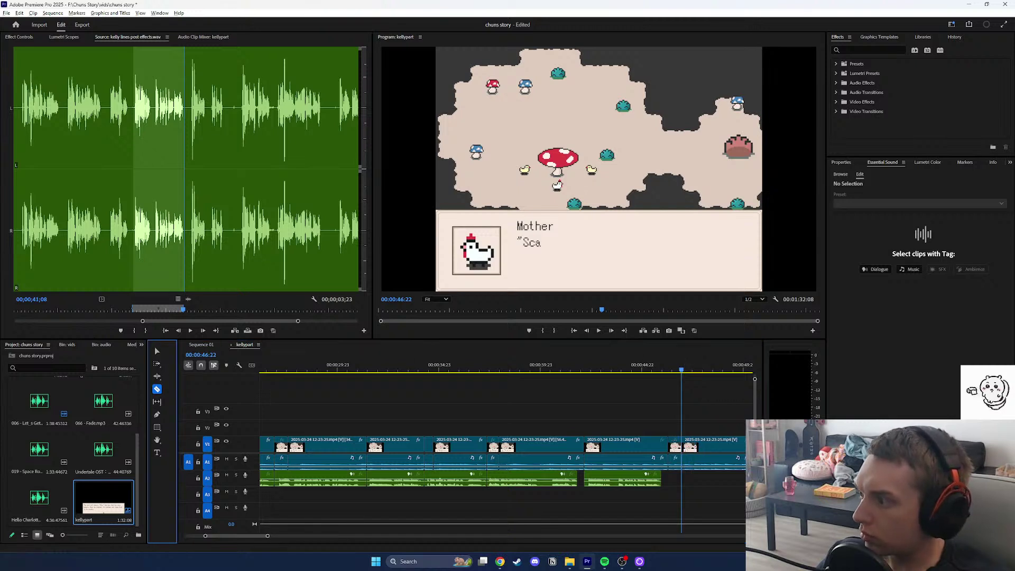
{"action": "key", "text": "v"}
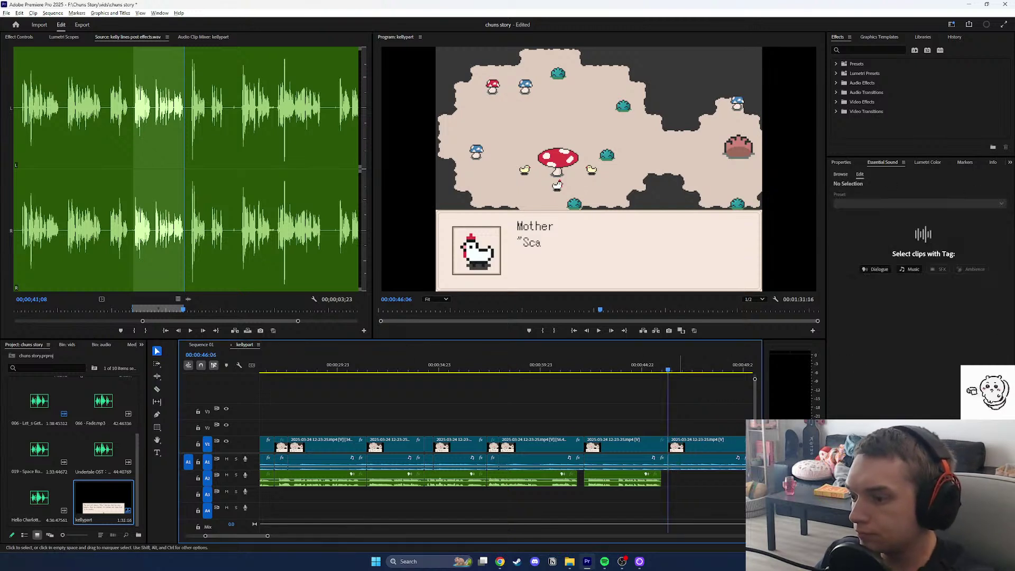
{"action": "key", "text": "shift+Delete"}
Mark the ninth source line from 00;00;45;13 to 00;00;47;25 and place it on A2 at 00:00:46:06.
{"action": "left_click_drag", "start_coordinate": [183, 308], "coordinate": [192, 309]}
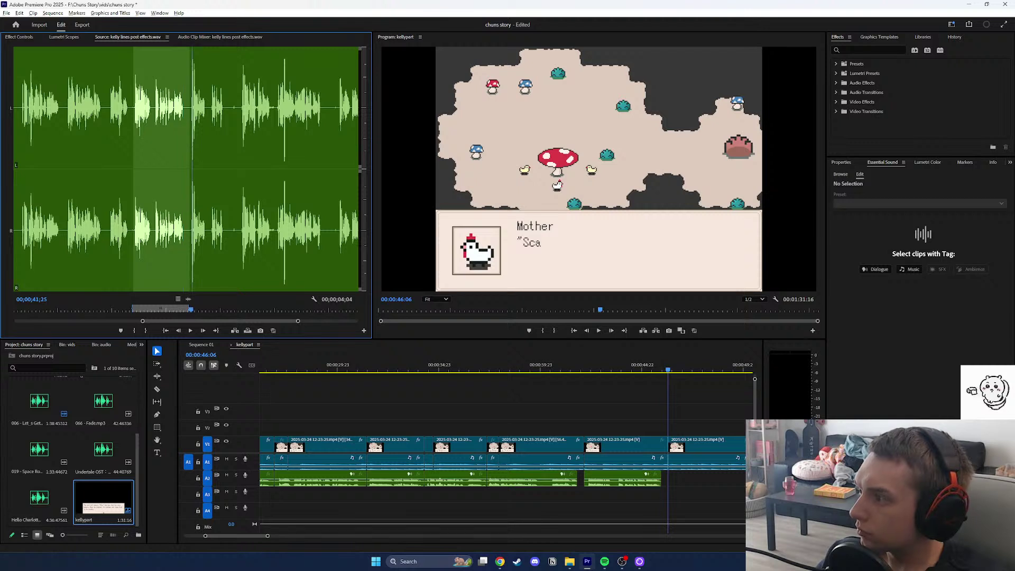
{"action": "key", "text": "space"}
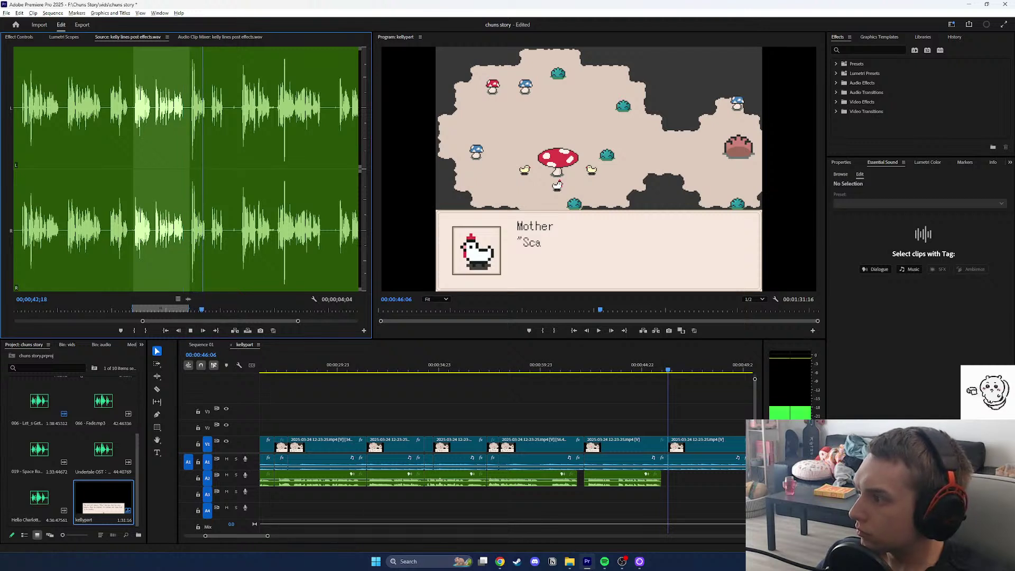
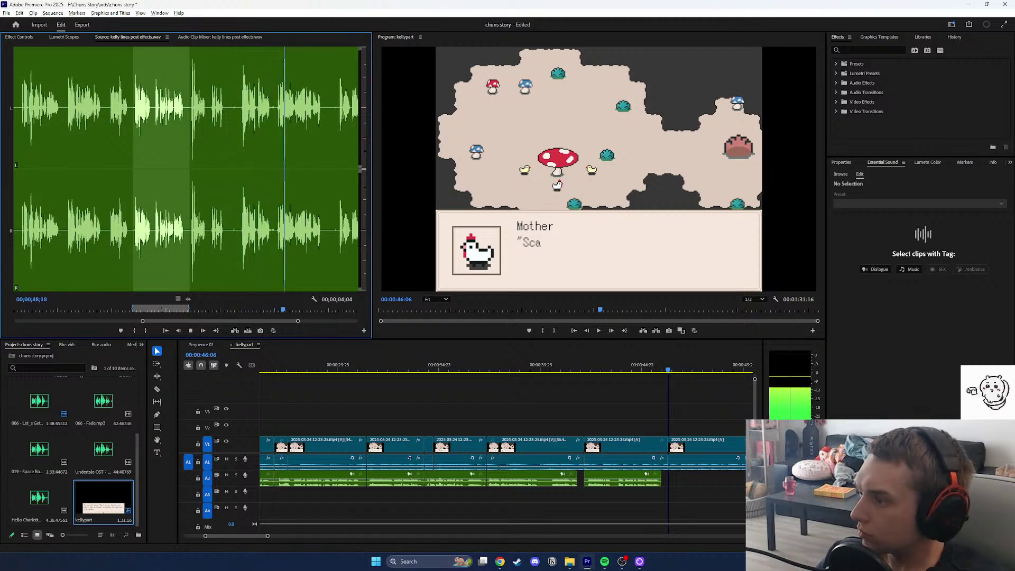
{"action": "left_click_drag", "start_coordinate": [284, 310], "coordinate": [240, 310]}
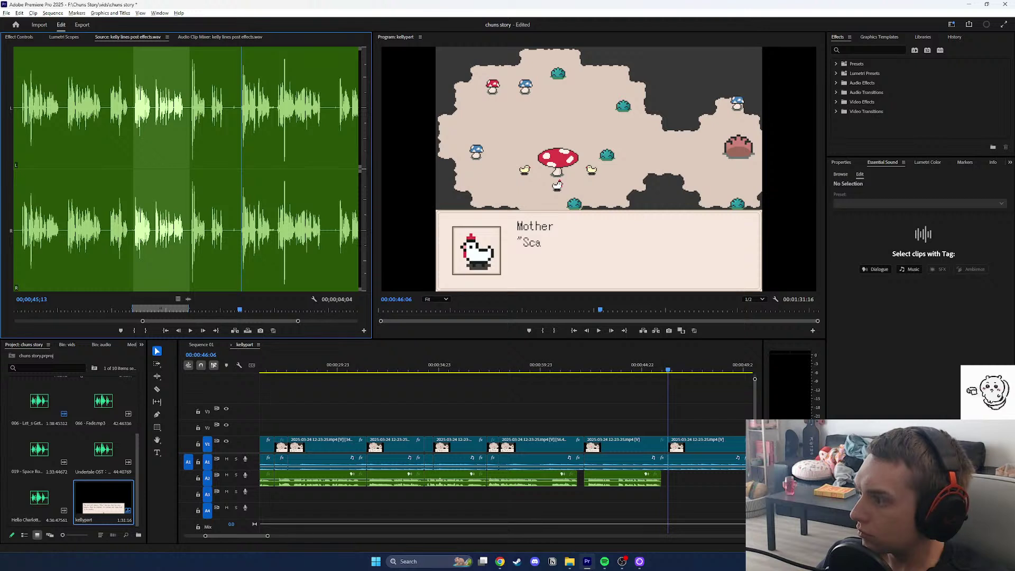
{"action": "left_click", "coordinate": [134, 331]}
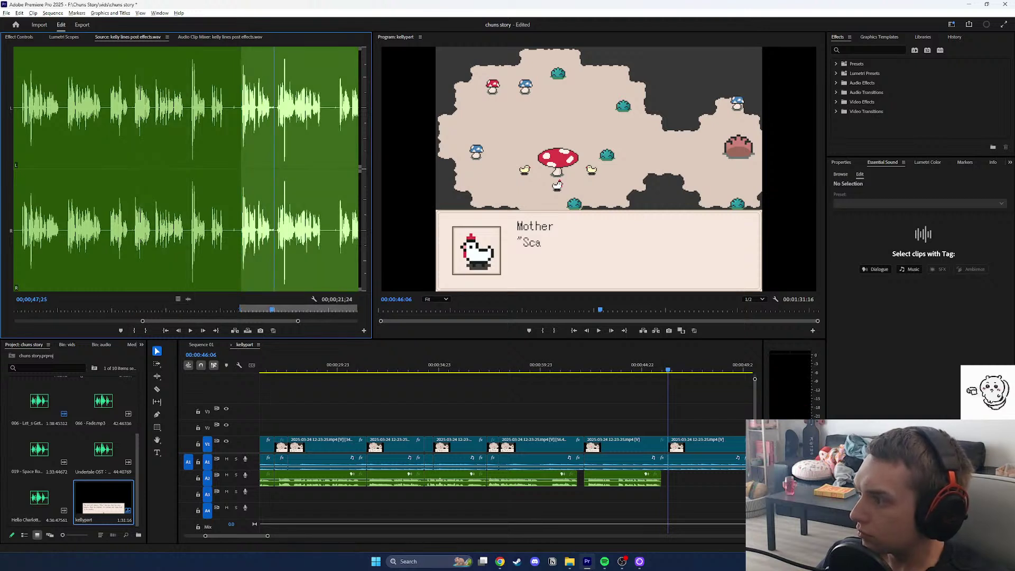
{"action": "left_click", "coordinate": [146, 330]}
{"action": "left_click_drag", "start_coordinate": [188, 299], "coordinate": [670, 479]}
{"action": "key", "text": "space"}
{"action": "key", "text": "Up"}
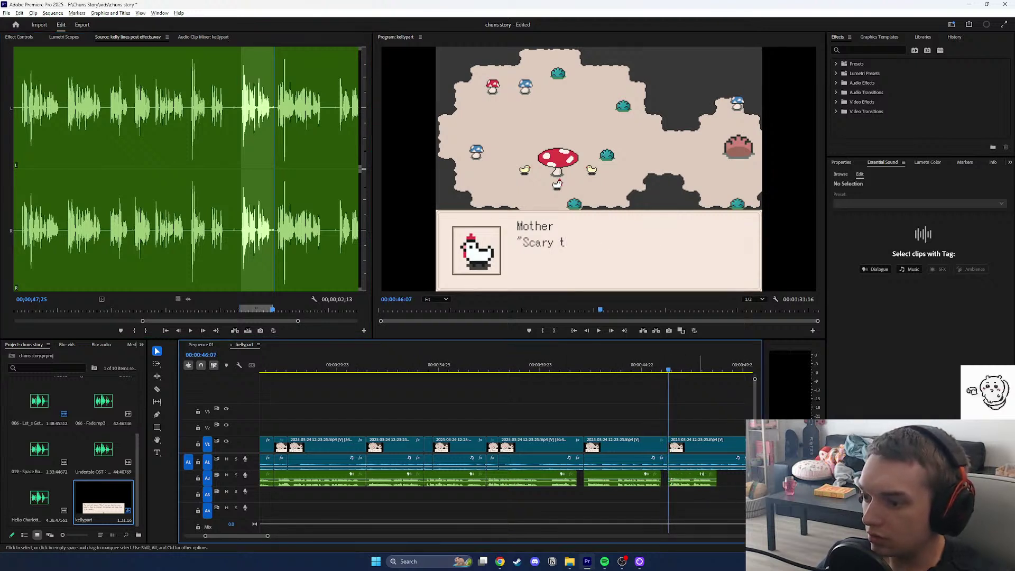
Apply Reduce Noise at 5.5 to the ninth line on A2 and play it back.
{"action": "left_click", "coordinate": [696, 463]}
{"action": "left_click", "coordinate": [695, 479]}
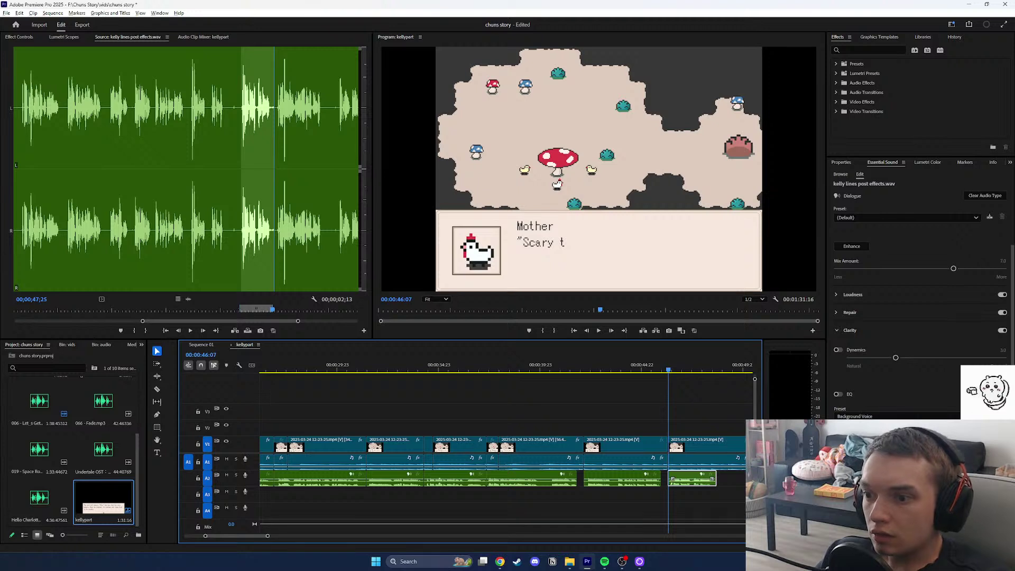
{"action": "left_click", "coordinate": [838, 313]}
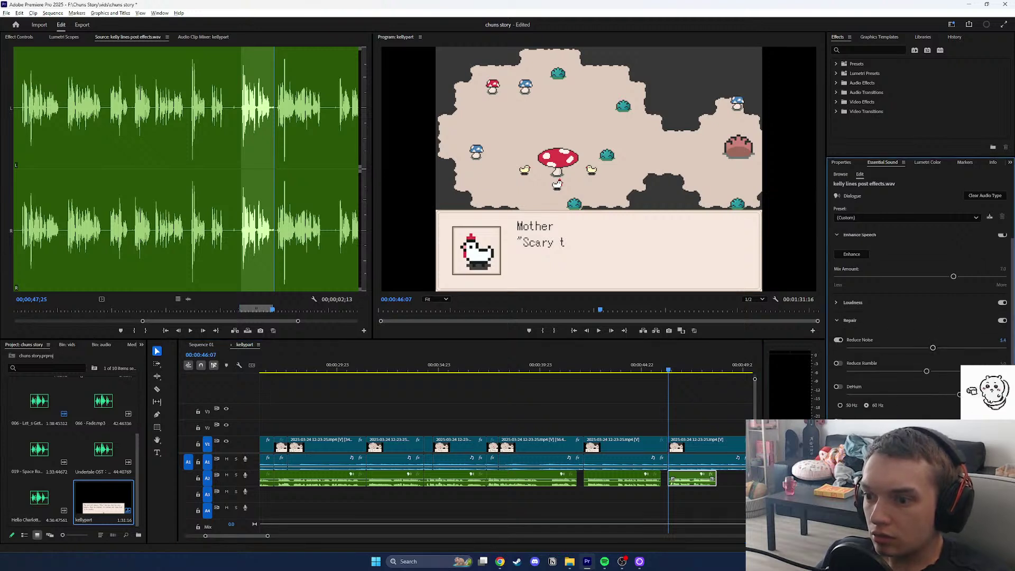
{"action": "left_click", "coordinate": [599, 331]}
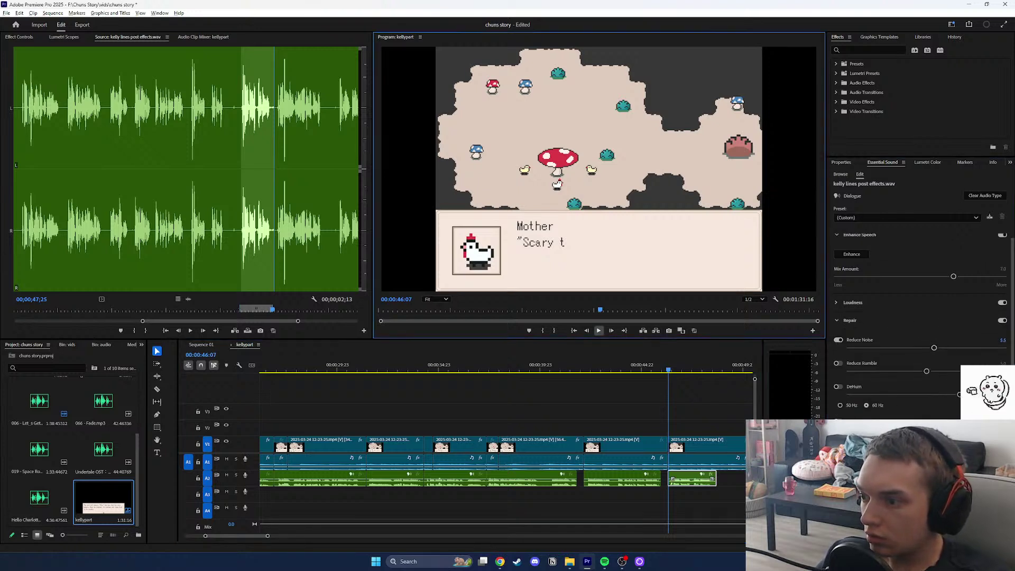
{"action": "left_click", "coordinate": [599, 331]}
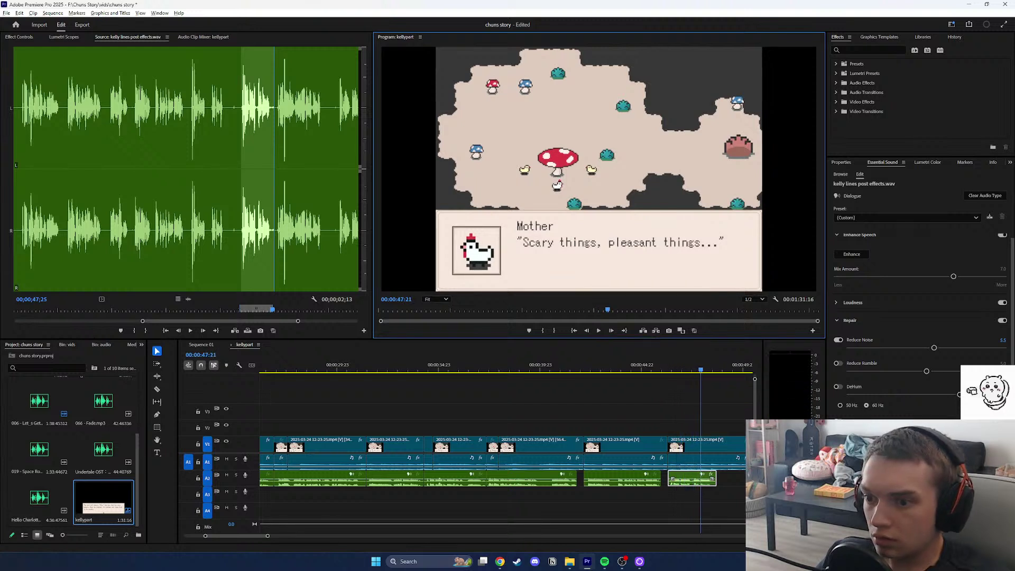
Lower the ninth line's Reduce Noise amount to 2.2, playing the line back to check the sound.
{"action": "left_click_drag", "start_coordinate": [934, 348], "coordinate": [921, 348]}
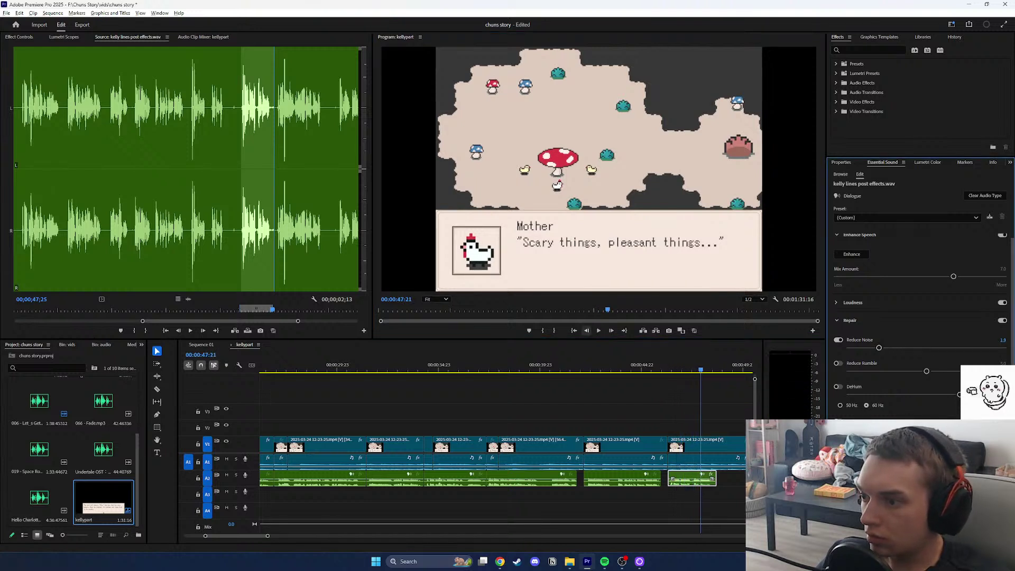
{"action": "left_click", "coordinate": [599, 330]}
{"action": "left_click", "coordinate": [598, 310]}
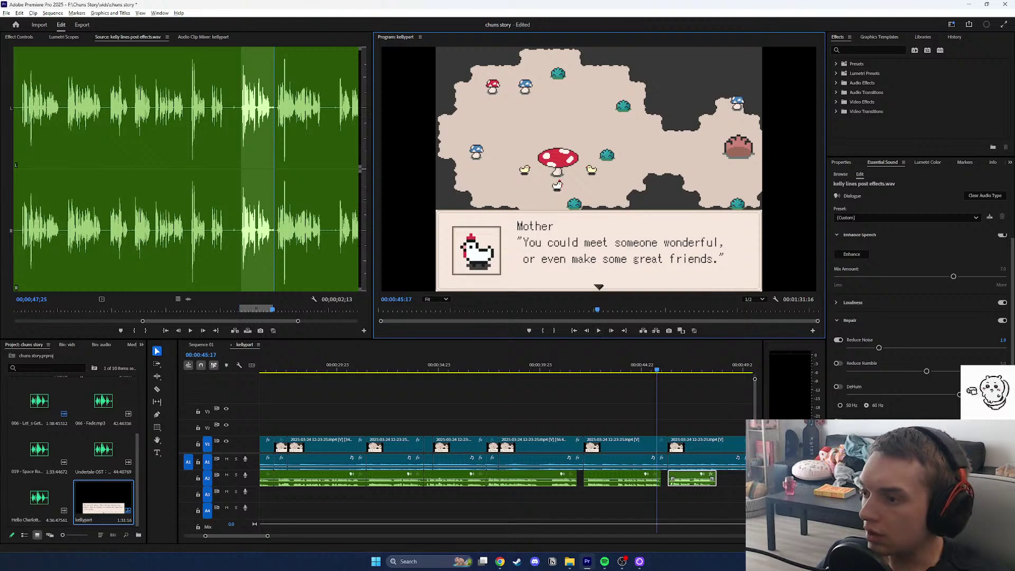
{"action": "left_click_drag", "start_coordinate": [657, 370], "coordinate": [483, 369]}
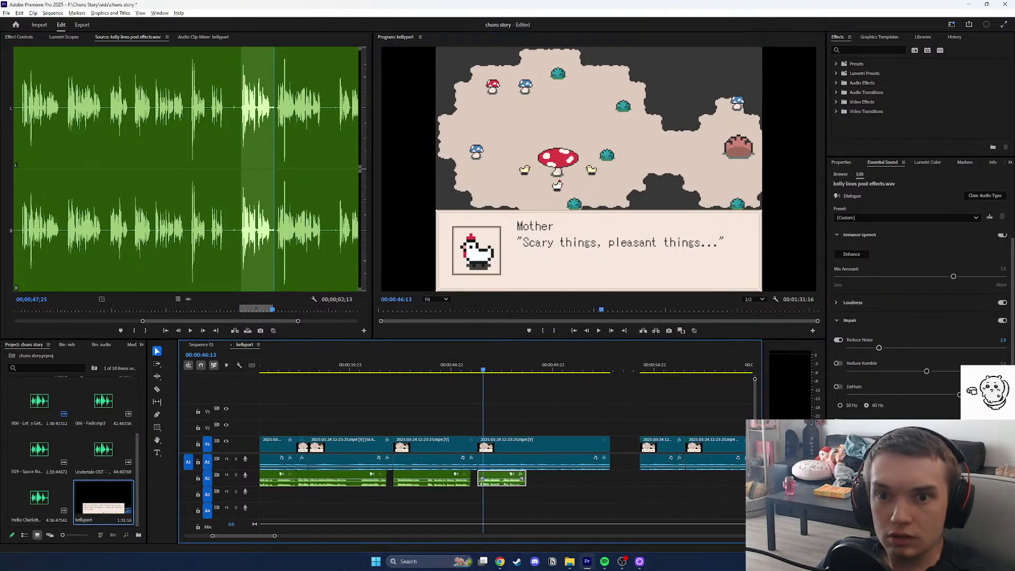
{"action": "left_click_drag", "start_coordinate": [879, 348], "coordinate": [882, 347]}
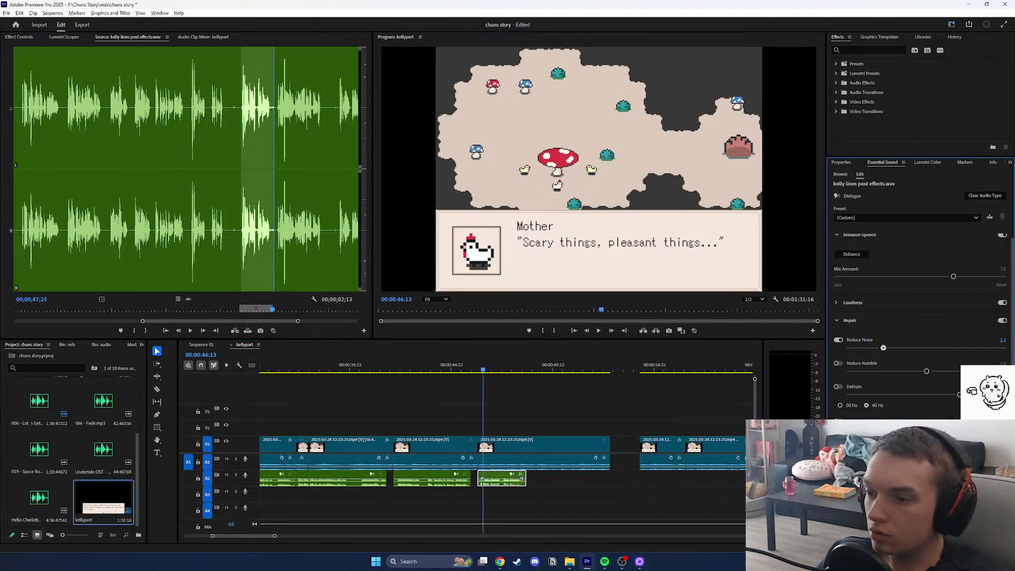
{"action": "left_click", "coordinate": [599, 330]}
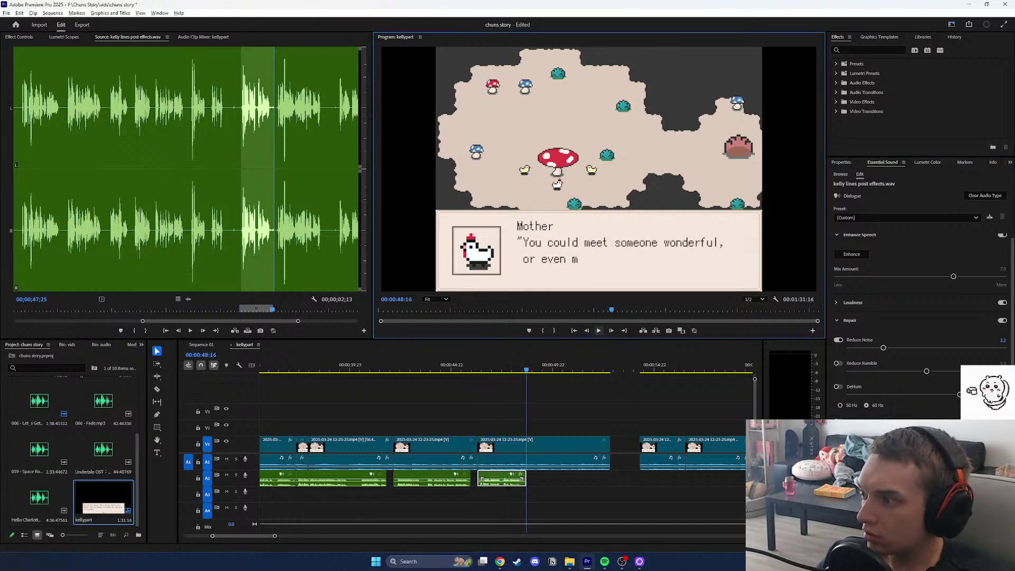
Split the "Scary things, pleasant things..." video clip near its start and at 00:00:48:05.
{"action": "left_click", "coordinate": [285, 180]}
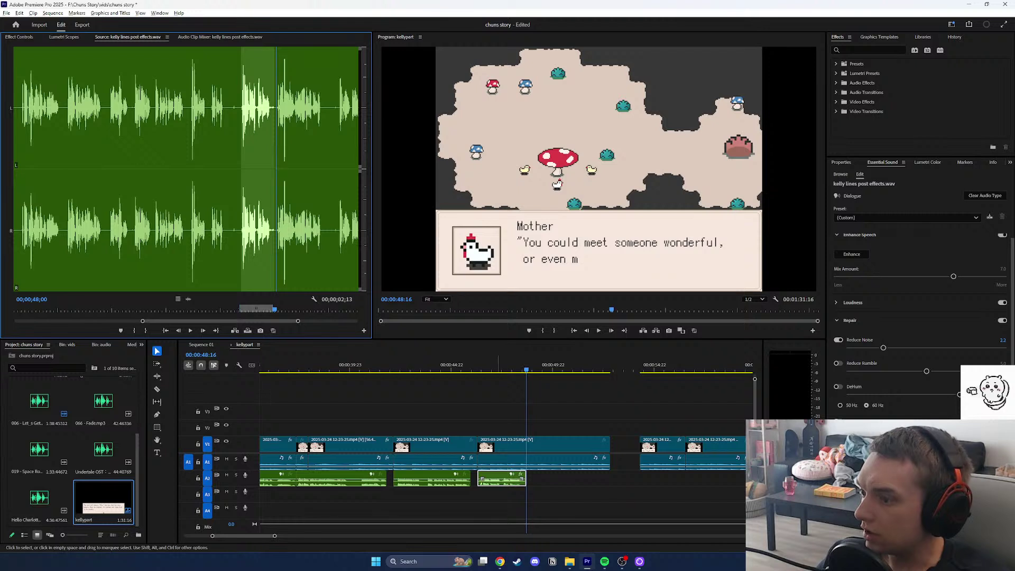
{"action": "left_click", "coordinate": [502, 365]}
{"action": "mouse_move", "coordinate": [506, 365]}
{"action": "left_mouse_down"}
{"action": "mouse_move", "coordinate": [515, 366]}
{"action": "mouse_move", "coordinate": [479, 366]}
{"action": "mouse_move", "coordinate": [515, 366]}
{"action": "left_mouse_up"}
{"action": "key", "text": "c"}
{"action": "left_click", "coordinate": [486, 445]}
{"action": "left_click", "coordinate": [512, 365]}
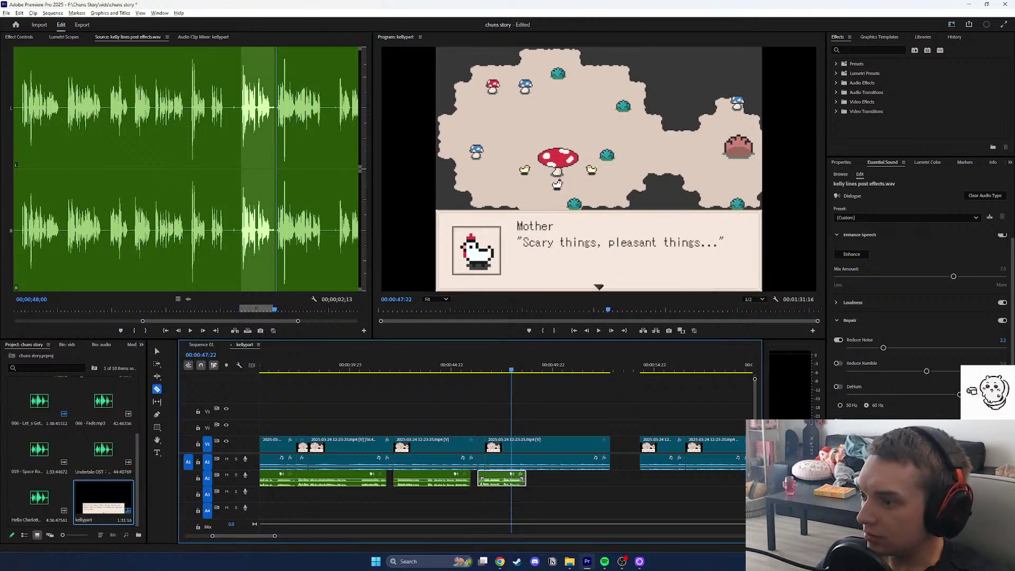
{"action": "key", "text": "Right"}
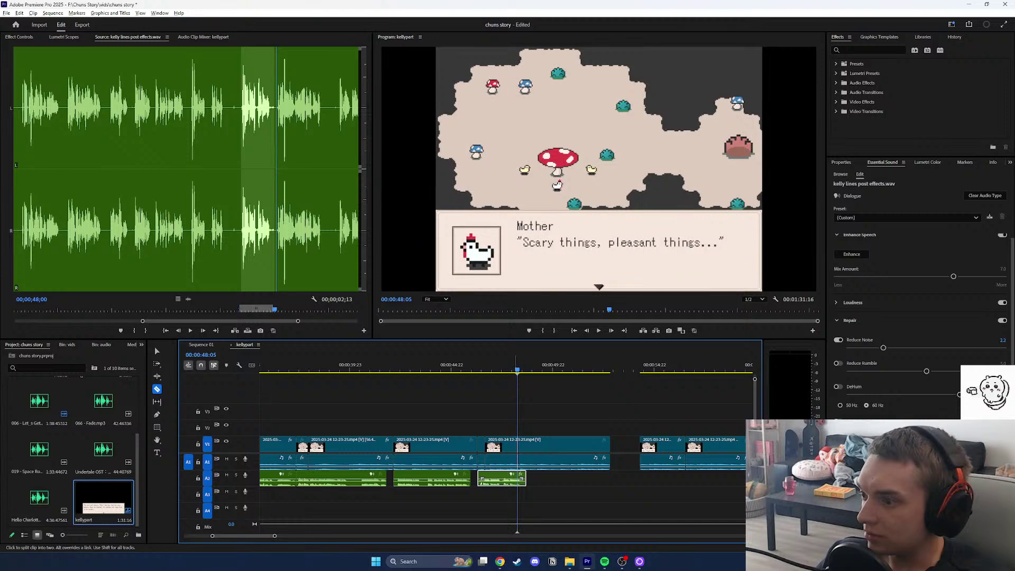
{"action": "left_click", "coordinate": [517, 447]}
Move the following video section to the ninth line's end, slow the "Scary things" section to 66.67% to fill the gap, and play it back.
{"action": "key", "text": "v"}
{"action": "left_click_drag", "start_coordinate": [545, 447], "coordinate": [554, 447]}
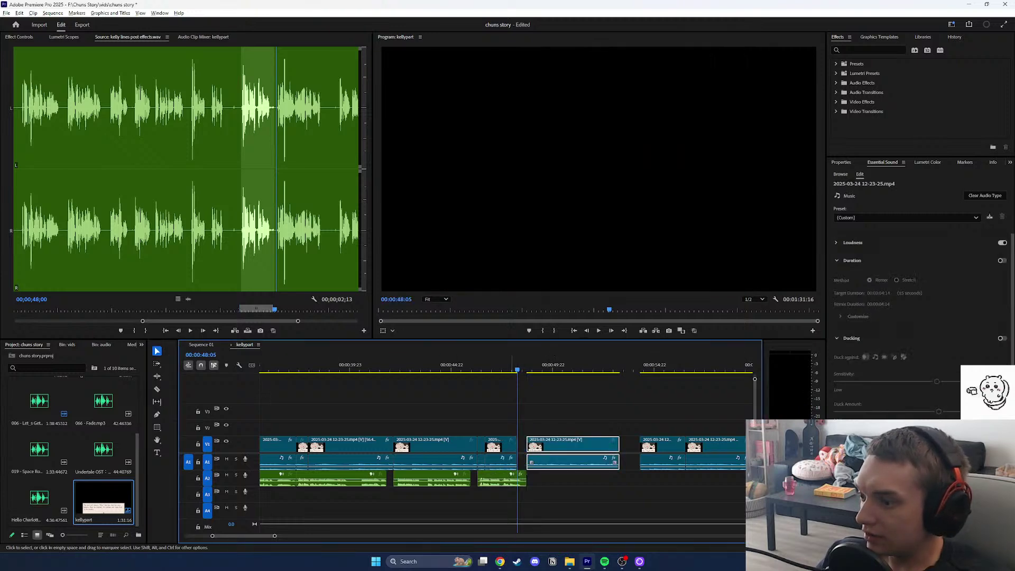
{"action": "right_click", "coordinate": [510, 448]}
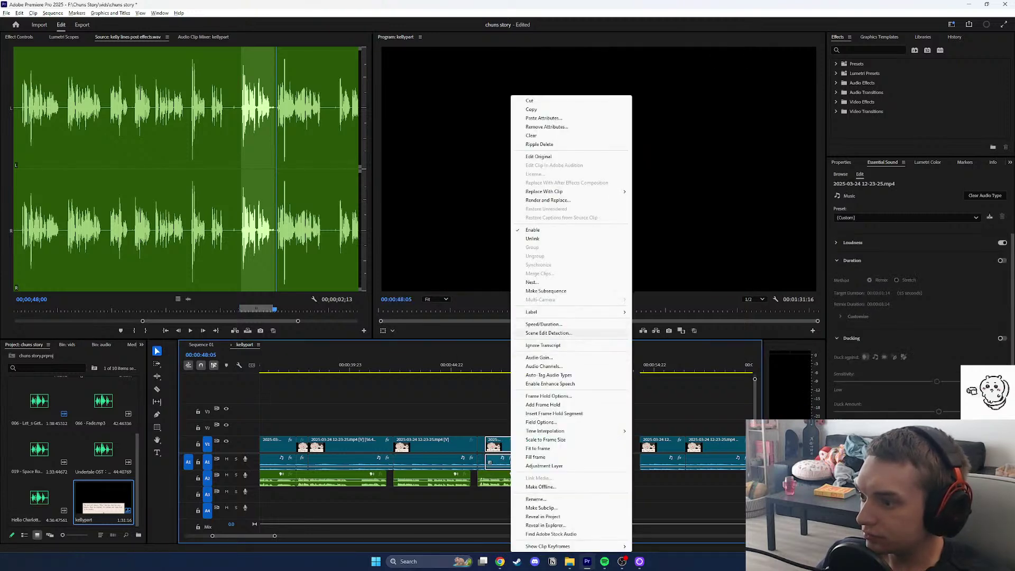
{"action": "left_click", "coordinate": [544, 324]}
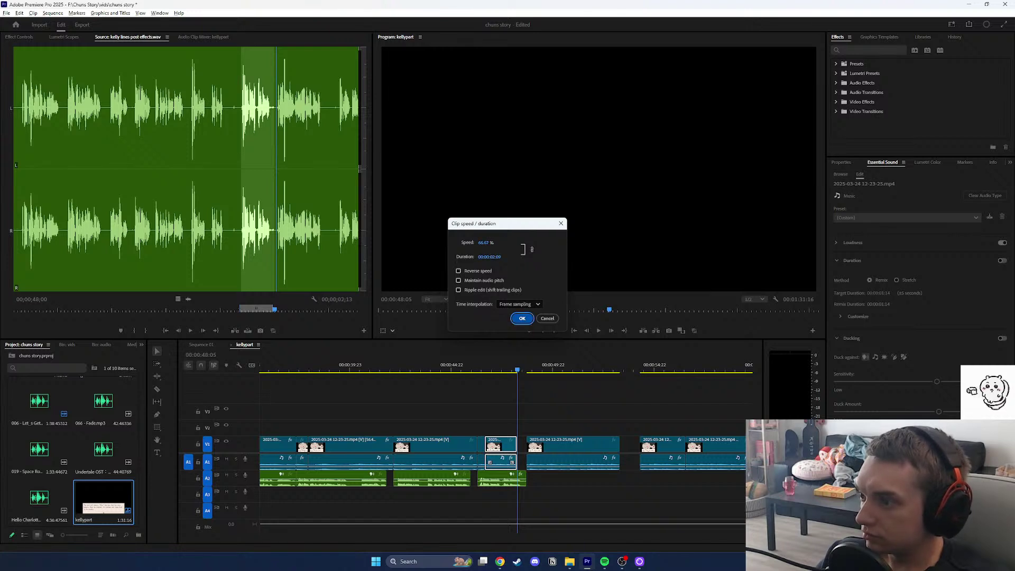
{"action": "key", "text": "Return"}
{"action": "key", "text": "space"}
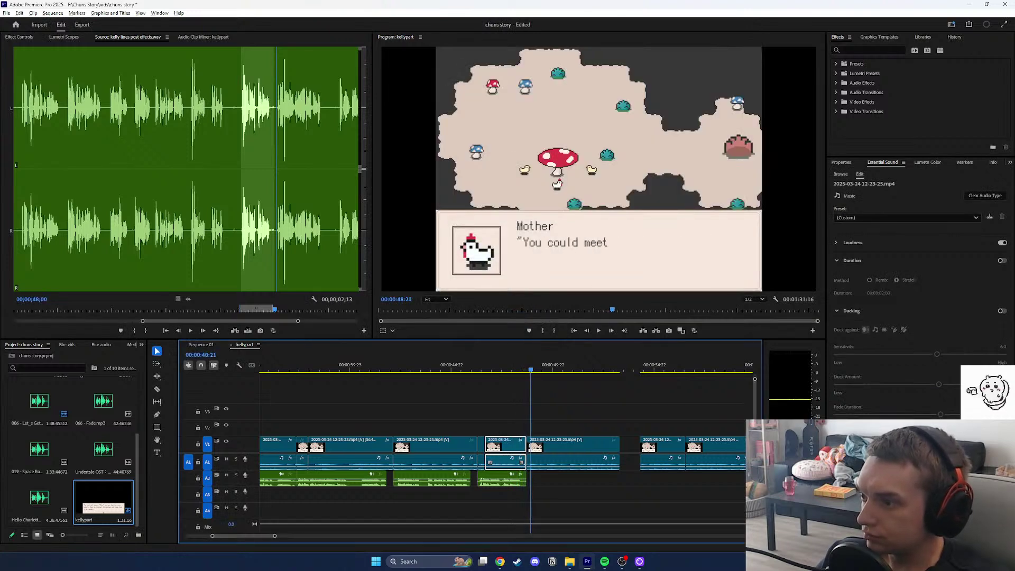
Mark the tenth source line from 00;00;48;00 to 00;00;51;10, place it on A2 directly after the ninth line, and play it back.
{"action": "left_click", "coordinate": [274, 310]}
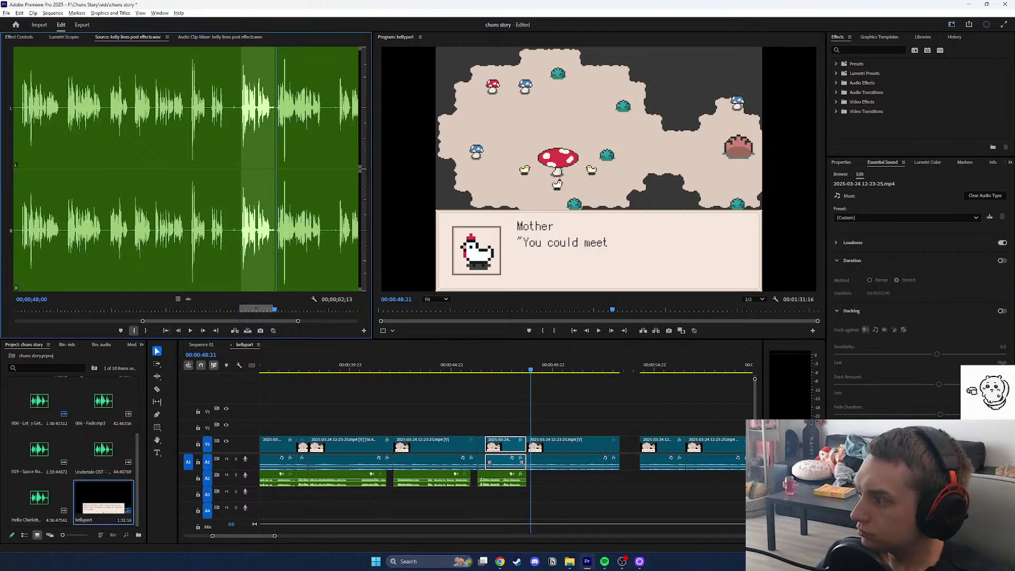
{"action": "key", "text": "i"}
{"action": "key", "text": "o"}
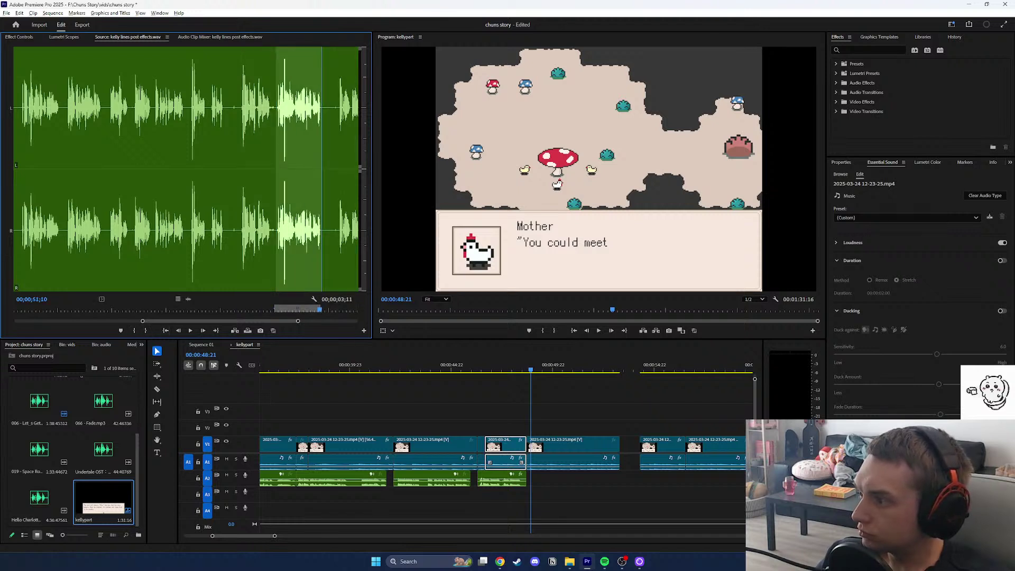
{"action": "key", "text": "period"}
{"action": "key", "text": "shift+3"}
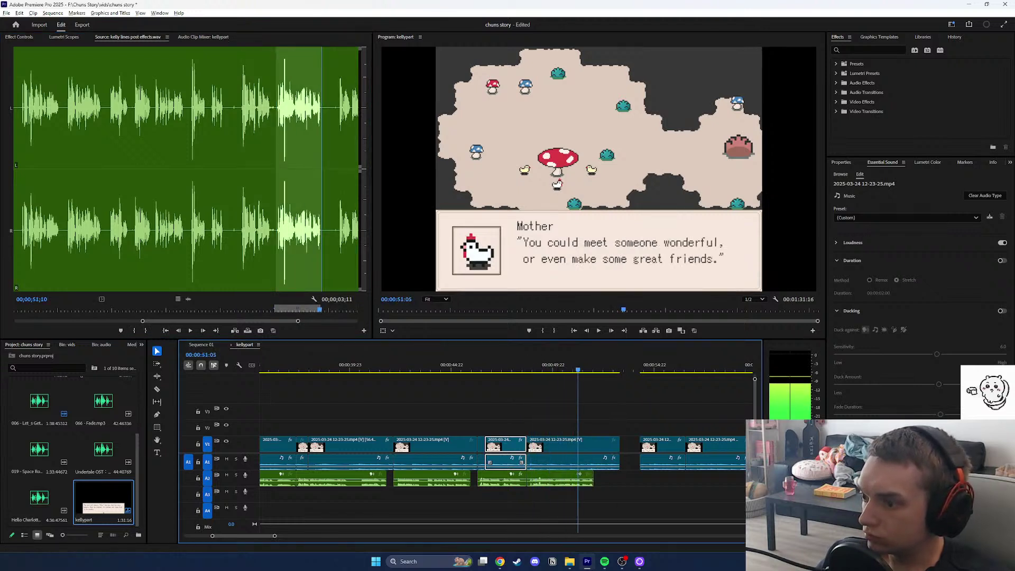
Split the "You could meet someone wonderful" video clip at 00:00:49:09 and 00:00:51:14.
{"action": "left_click", "coordinate": [580, 366]}
{"action": "left_click_drag", "start_coordinate": [564, 366], "coordinate": [540, 366]}
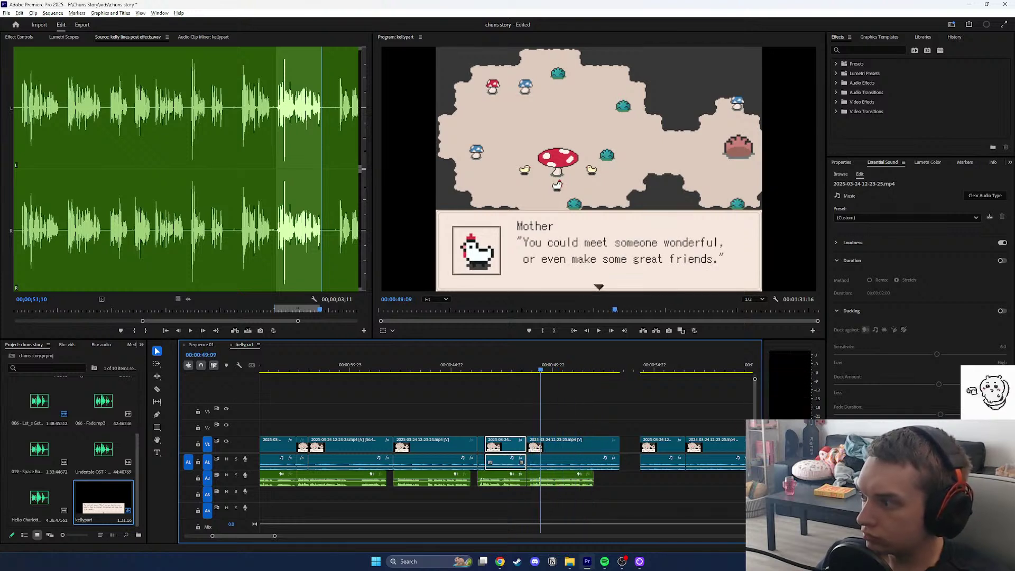
{"action": "key", "text": "c"}
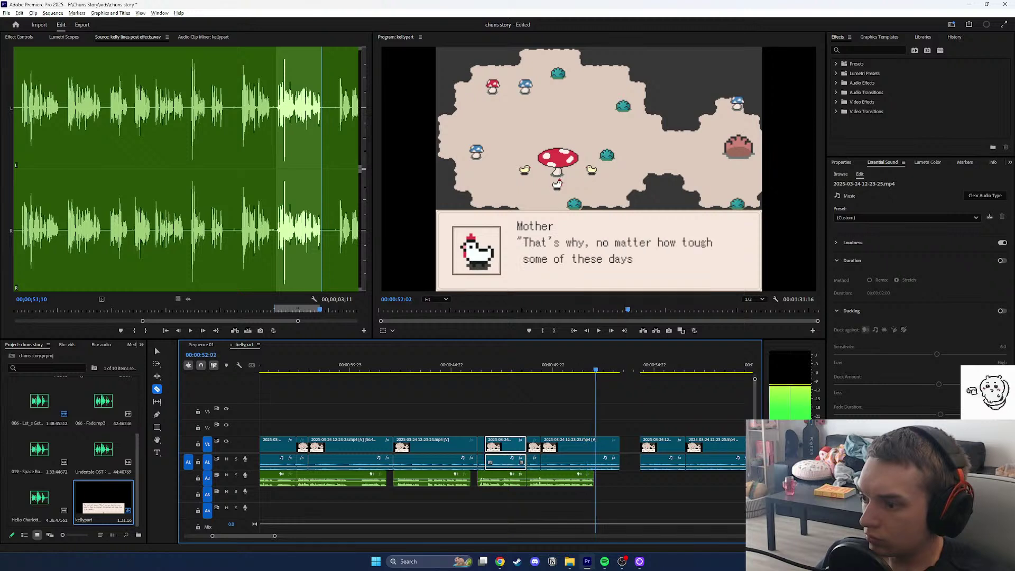
{"action": "left_click", "coordinate": [155, 347]}
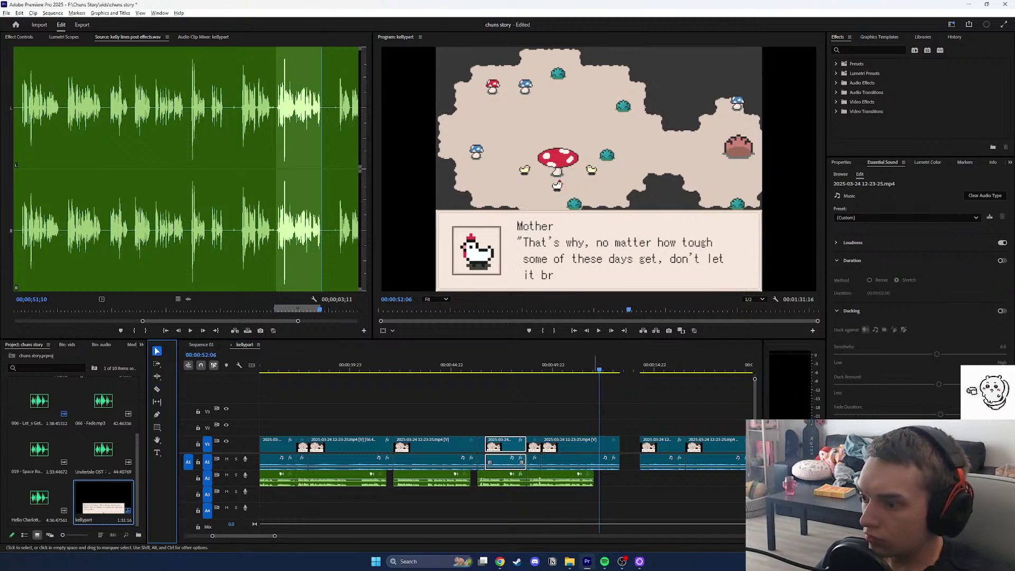
{"action": "left_click", "coordinate": [582, 370]}
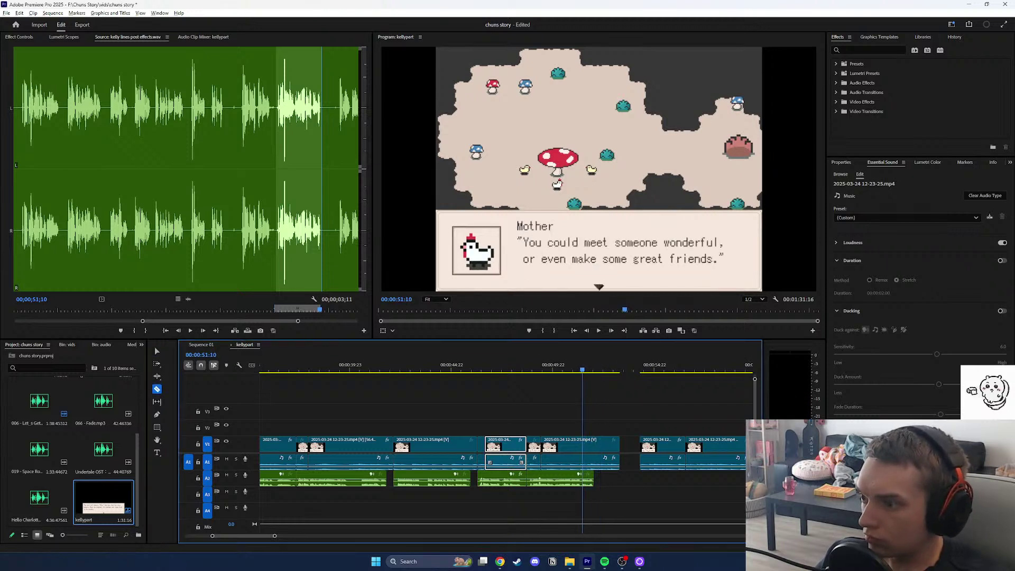
{"action": "key", "text": "Right"}
{"action": "key", "text": "Right"}
{"action": "key", "text": "Right"}
{"action": "key", "text": "ctrl+k"}
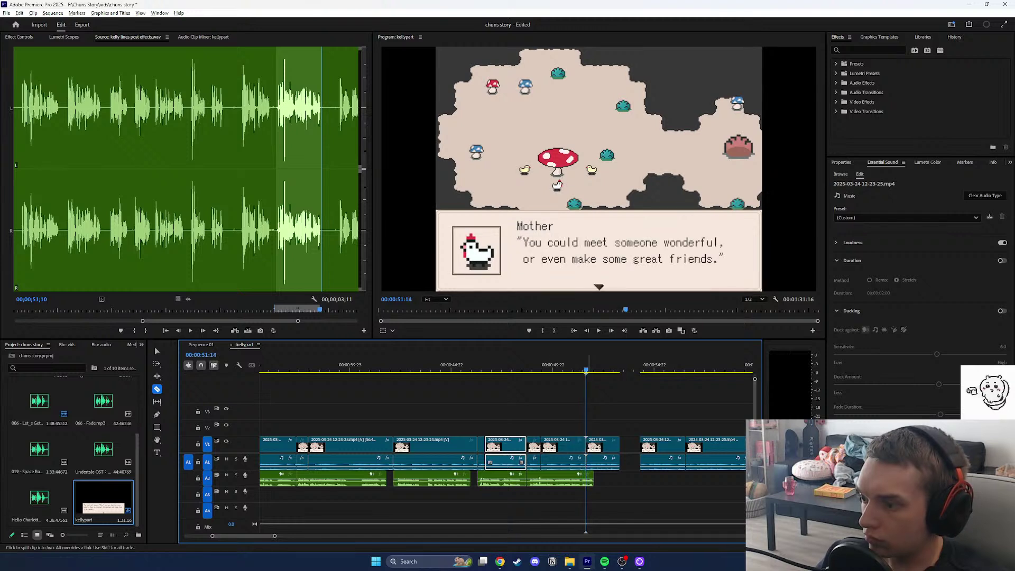
Move the video section after the 00:00:51:14 cut back to the end of the tenth line.
{"action": "left_click", "coordinate": [157, 351]}
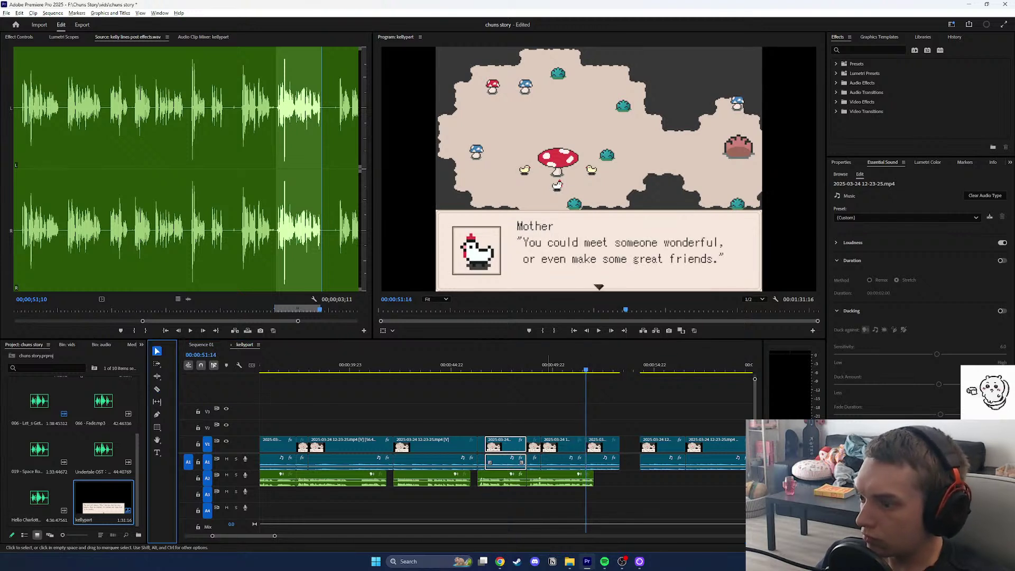
{"action": "left_click", "coordinate": [598, 369]}
{"action": "left_click_drag", "start_coordinate": [601, 443], "coordinate": [609, 444]}
{"action": "left_click", "coordinate": [588, 370]}
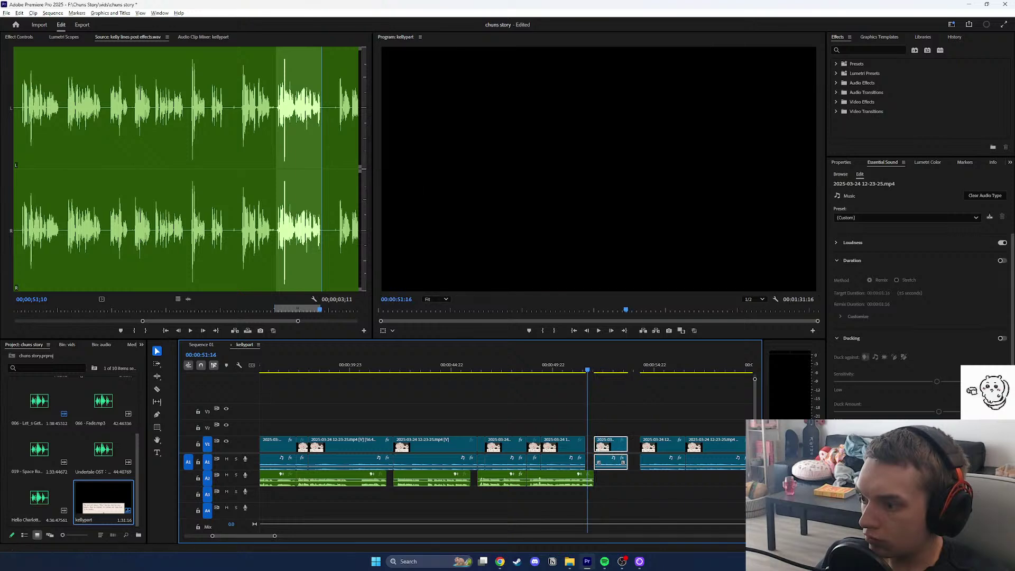
{"action": "right_click", "coordinate": [567, 452]}
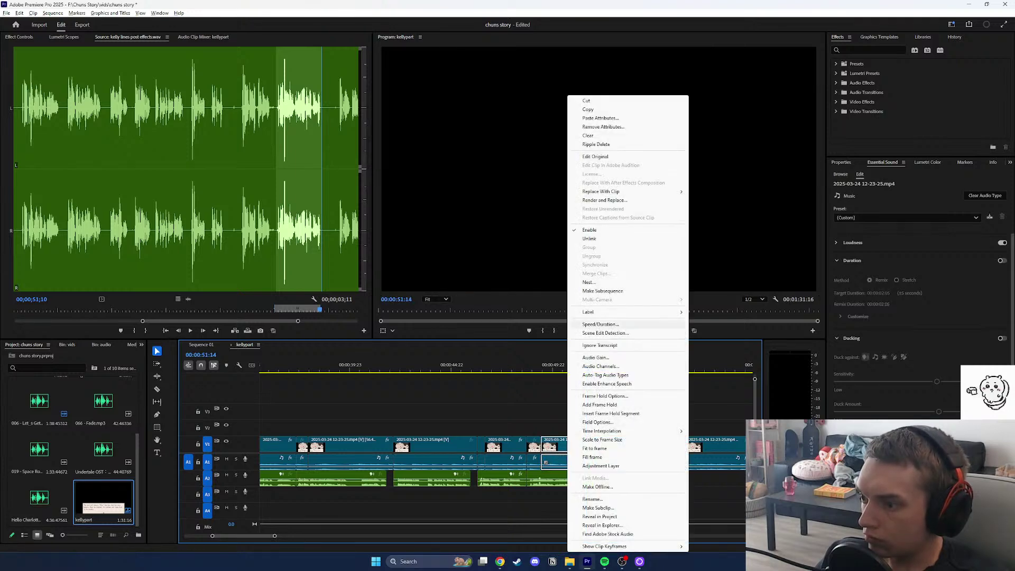
{"action": "left_click", "coordinate": [601, 324]}
{"action": "left_click", "coordinate": [548, 318]}
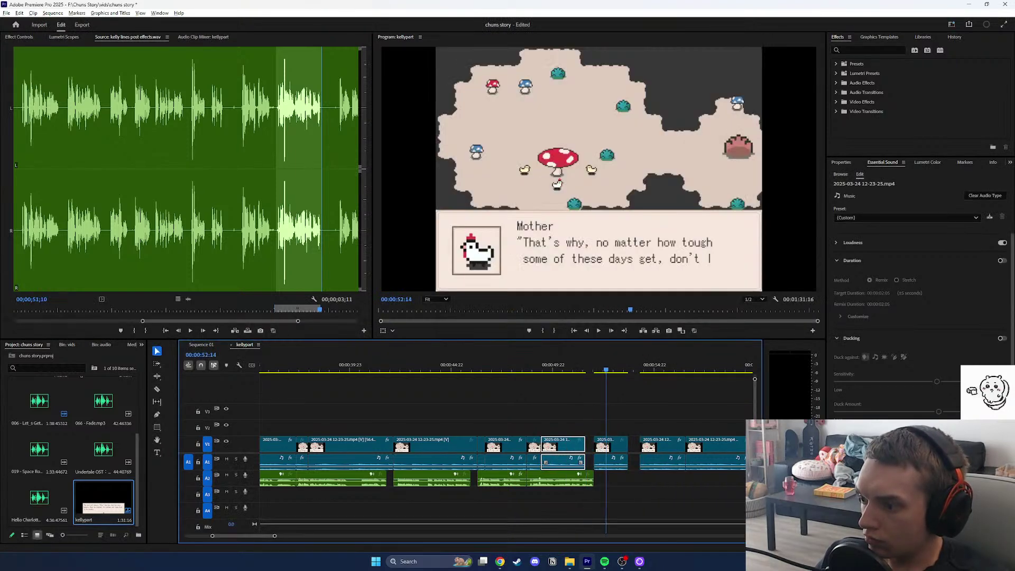
Move the following video clip to the tenth line's end, slow the "You could meet someone wonderful" section to fill the gap, and play it back.
{"action": "left_click_drag", "start_coordinate": [593, 479], "coordinate": [615, 447]}
{"action": "right_click", "coordinate": [575, 447]}
{"action": "left_click", "coordinate": [603, 325]}
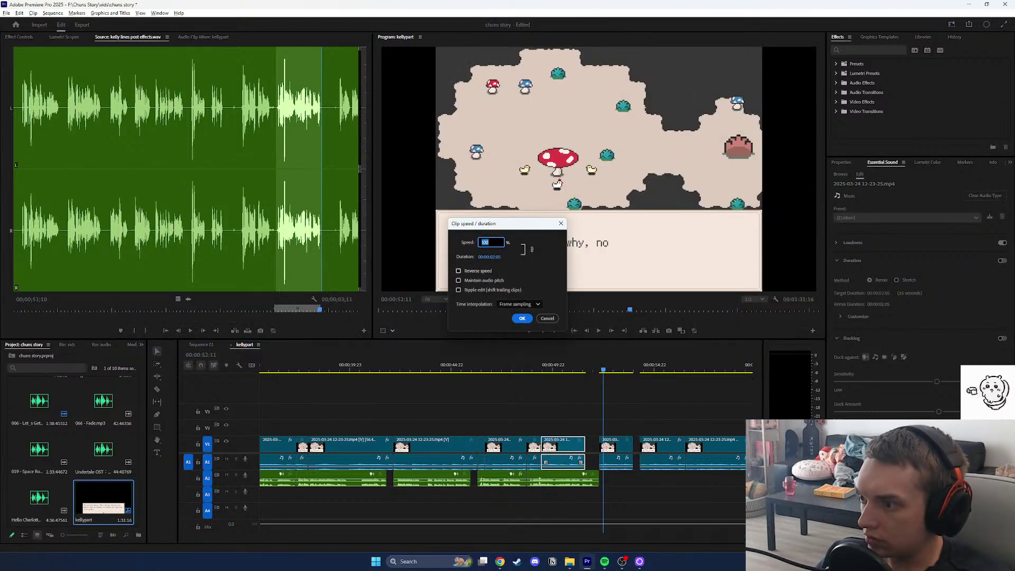
{"action": "key", "text": "Return"}
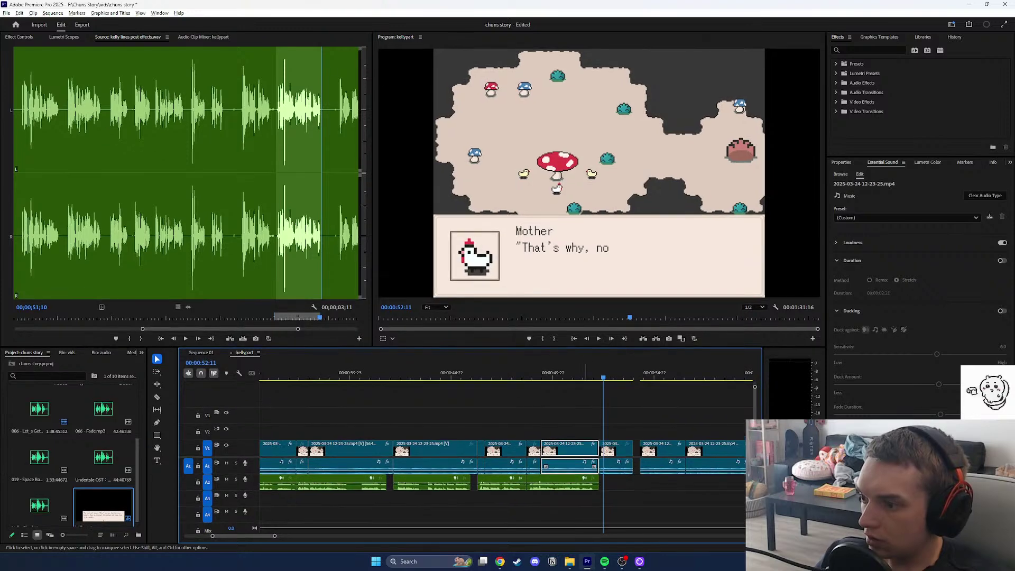
{"action": "left_click", "coordinate": [599, 339]}
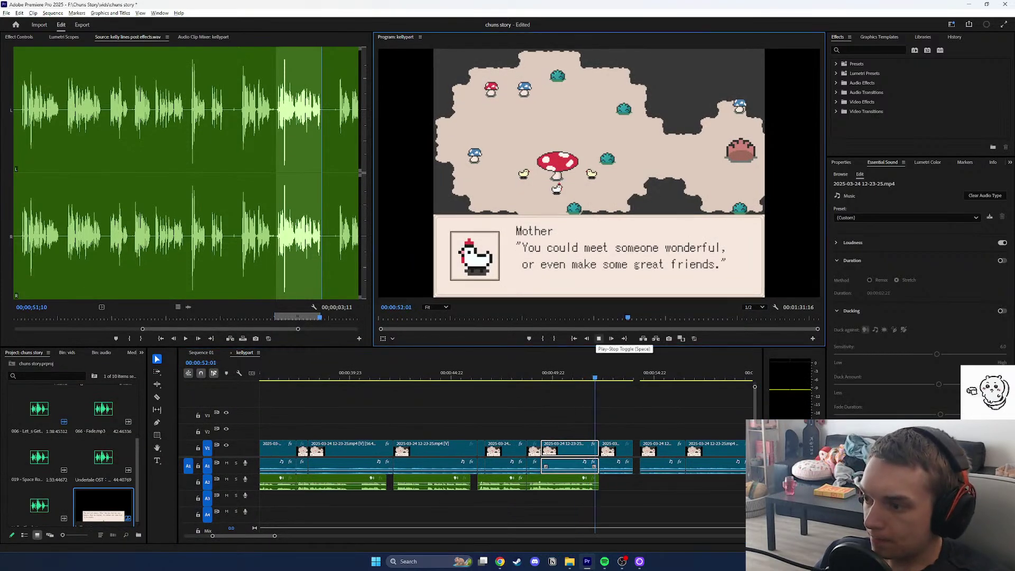
{"action": "left_click", "coordinate": [599, 339]}
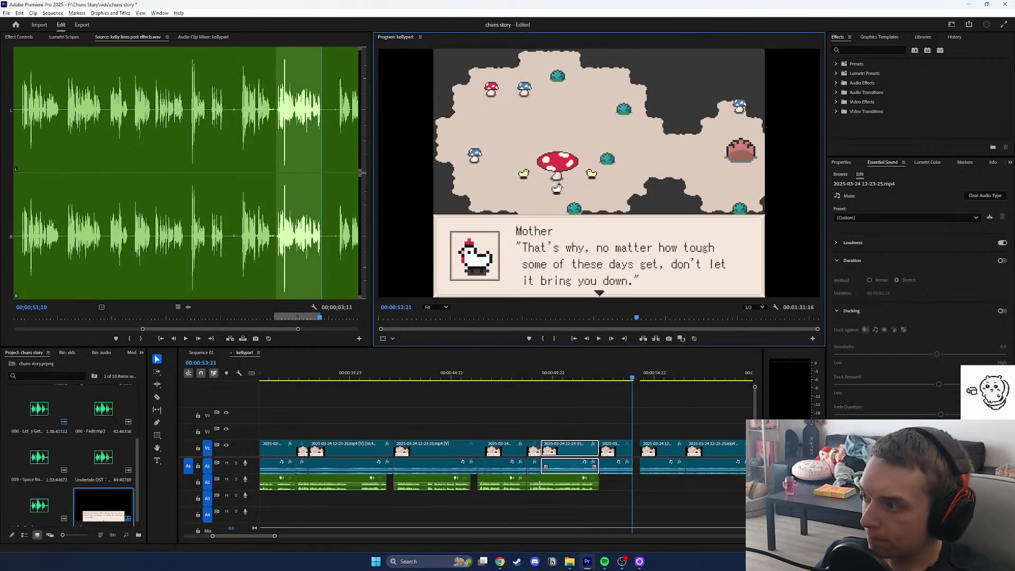
Mark the eleventh source line from 00;00;52;16 to 00;00;57;03, place it on A2 directly after the tenth line, and play it back.
{"action": "left_click", "coordinate": [337, 222]}
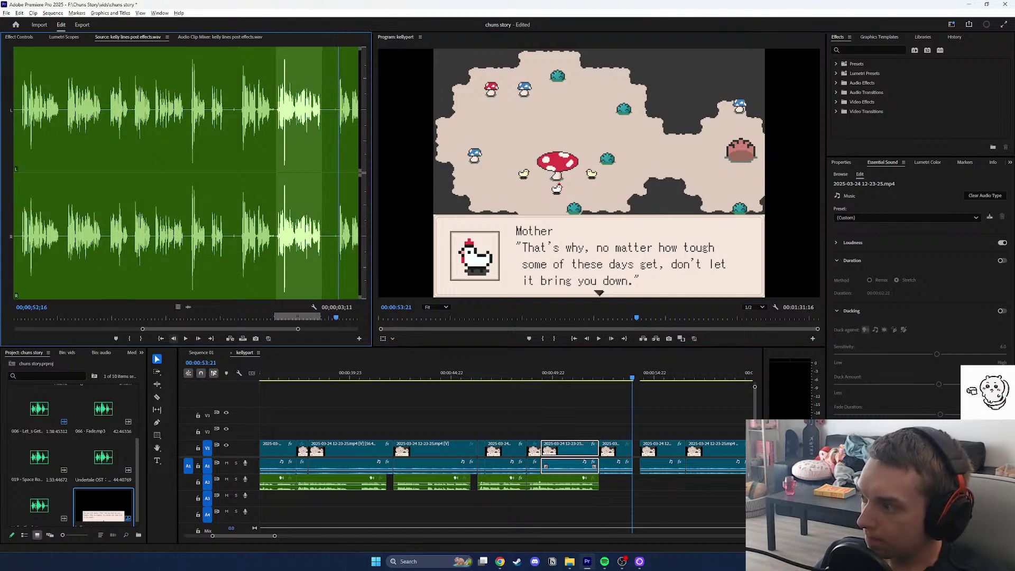
{"action": "key", "text": "i"}
{"action": "key", "text": "space"}
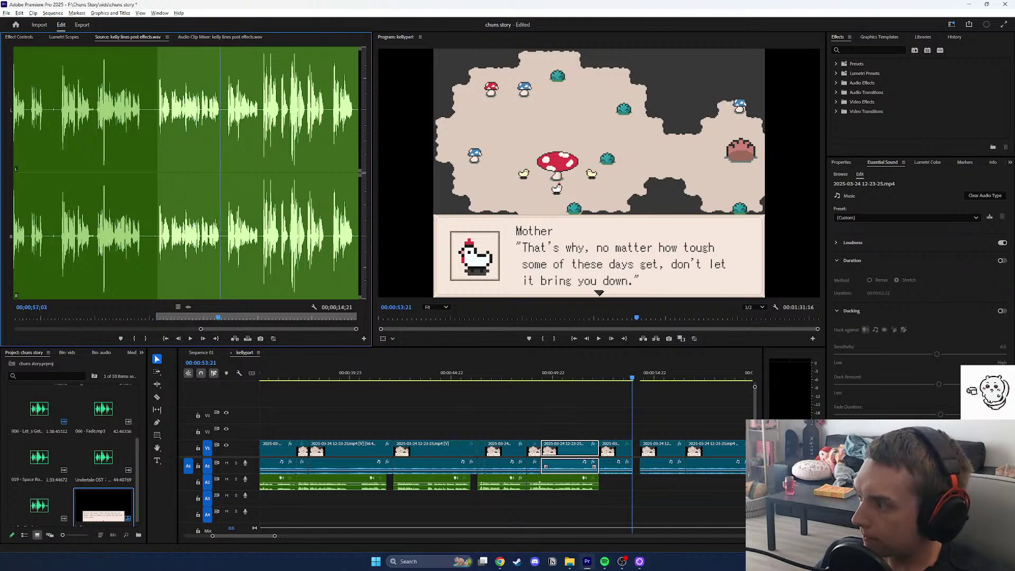
{"action": "key", "text": "o"}
{"action": "left_click_drag", "start_coordinate": [188, 308], "coordinate": [603, 483]}
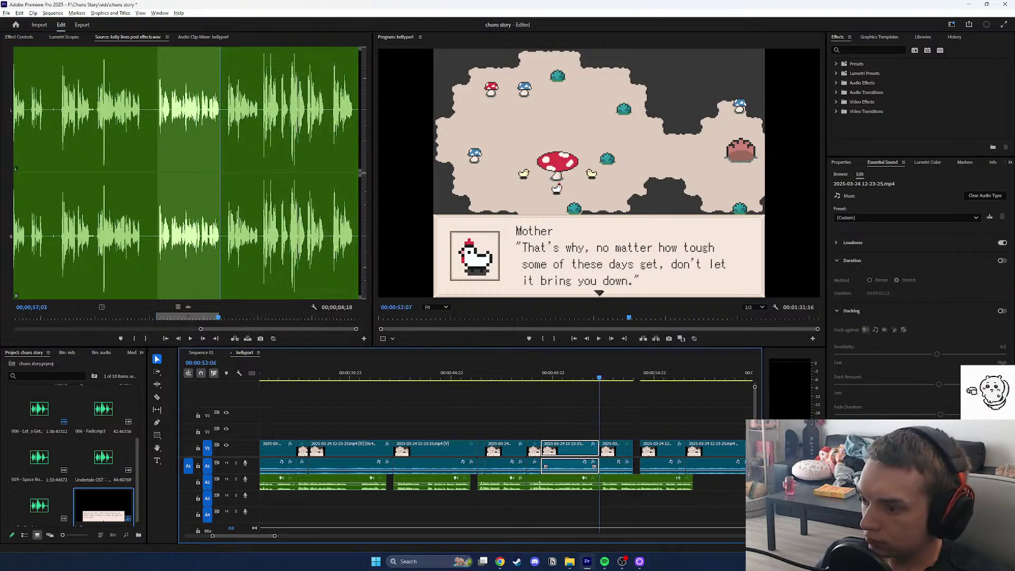
{"action": "key", "text": "space"}
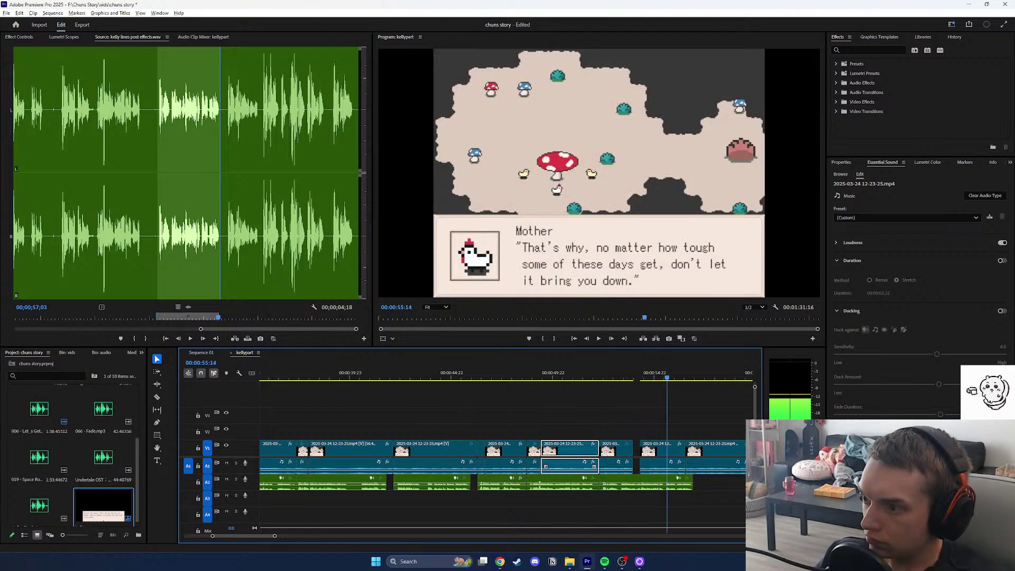
Close the video gap within the "That's why" section and move the "Everyone can discover" clip to the end of the eleventh line.
{"action": "left_click_drag", "start_coordinate": [686, 377], "coordinate": [683, 378]}
{"action": "left_click_drag", "start_coordinate": [661, 450], "coordinate": [698, 467]}
{"action": "left_click", "coordinate": [672, 378]}
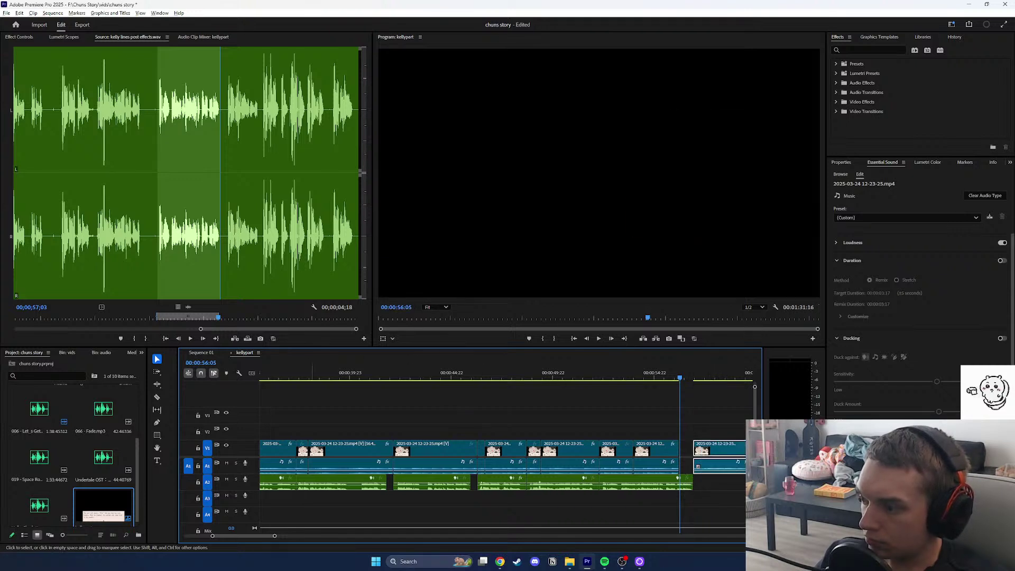
{"action": "scroll", "coordinate": [502, 455], "scroll_direction": "down", "scroll_amount": 3}
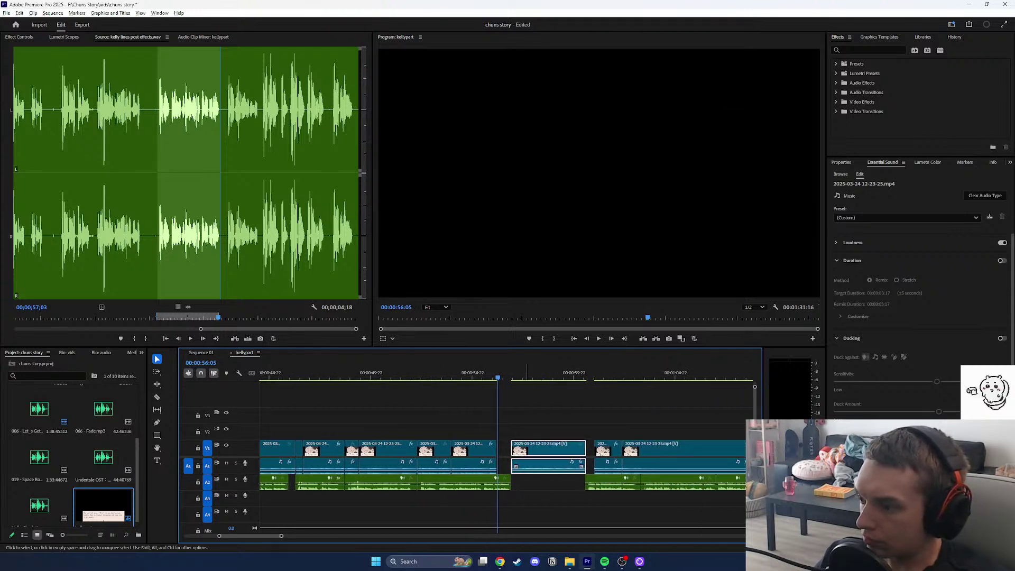
{"action": "left_click", "coordinate": [522, 405]}
{"action": "left_click_drag", "start_coordinate": [519, 374], "coordinate": [517, 373]}
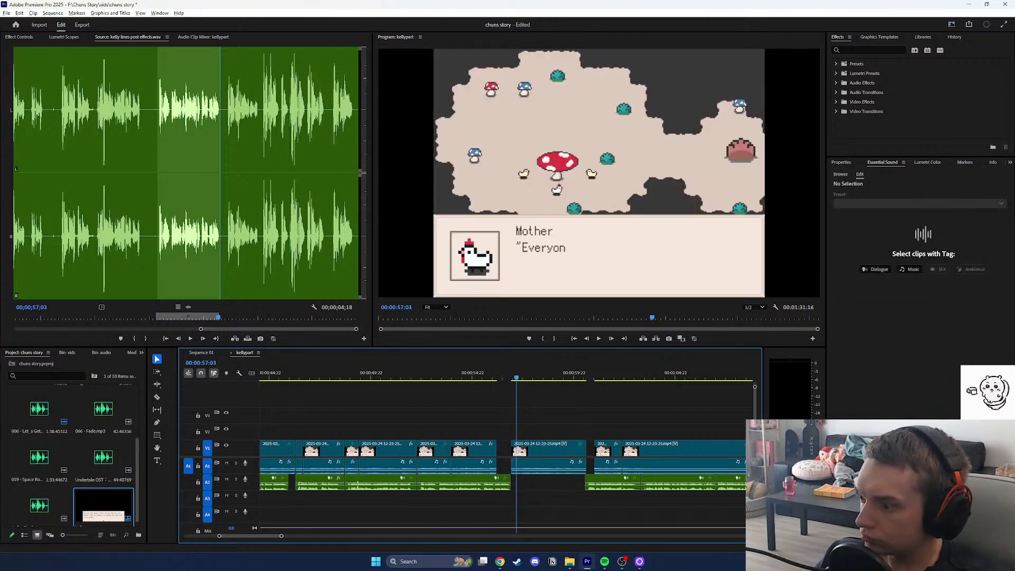
Mark the start of the twelfth source line at 00;00;57;15.
{"action": "left_click_drag", "start_coordinate": [221, 318], "coordinate": [222, 317]}
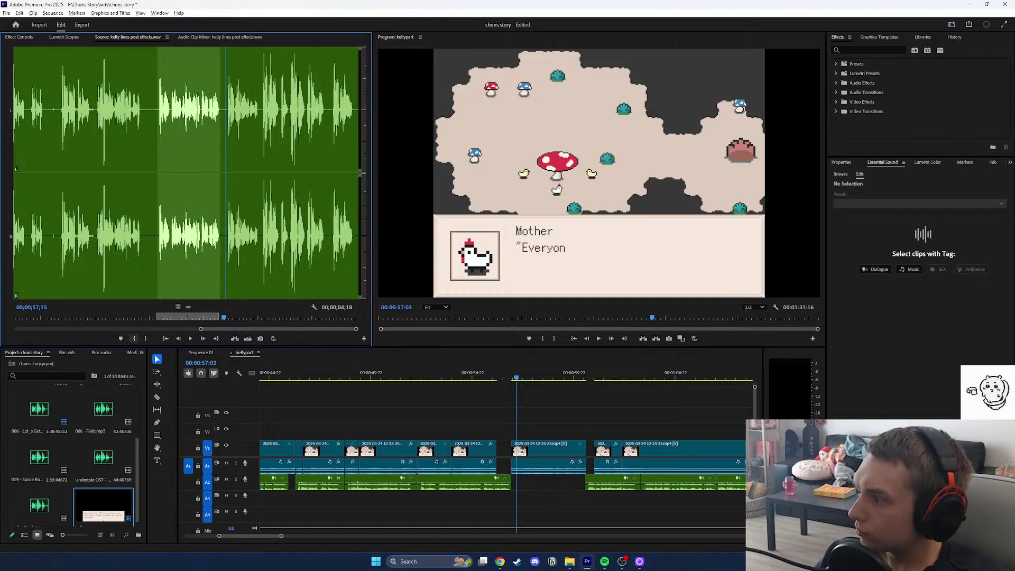
{"action": "key", "text": "i"}
Slow the last "That's why" video section to fill the gap up to the eleventh line's end, and play it back.
{"action": "left_click_drag", "start_coordinate": [496, 450], "coordinate": [511, 450]}
{"action": "left_click", "coordinate": [499, 374]}
{"action": "left_click_drag", "start_coordinate": [499, 373], "coordinate": [496, 373]}
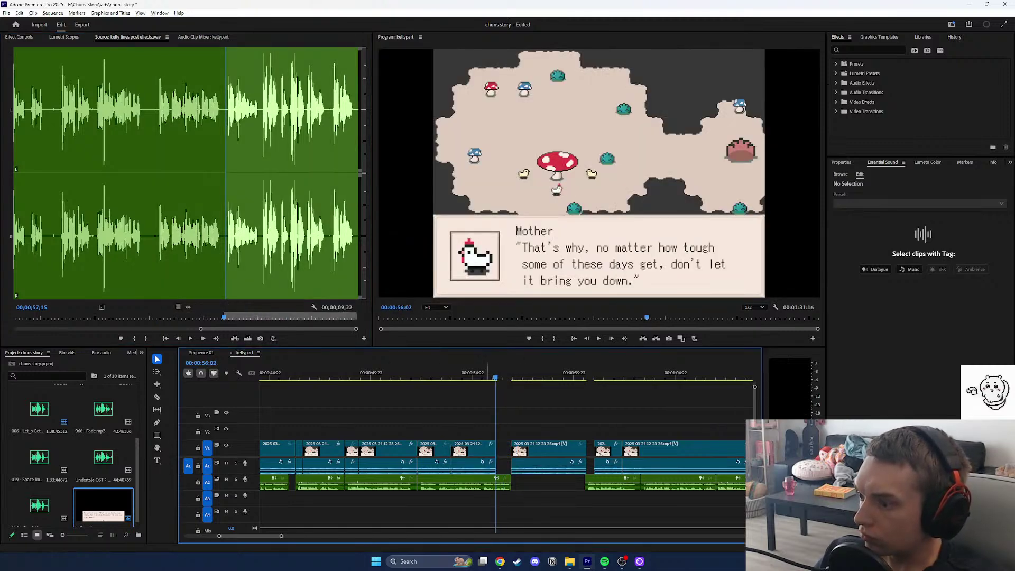
{"action": "right_click", "coordinate": [464, 451]}
{"action": "left_click", "coordinate": [496, 324]}
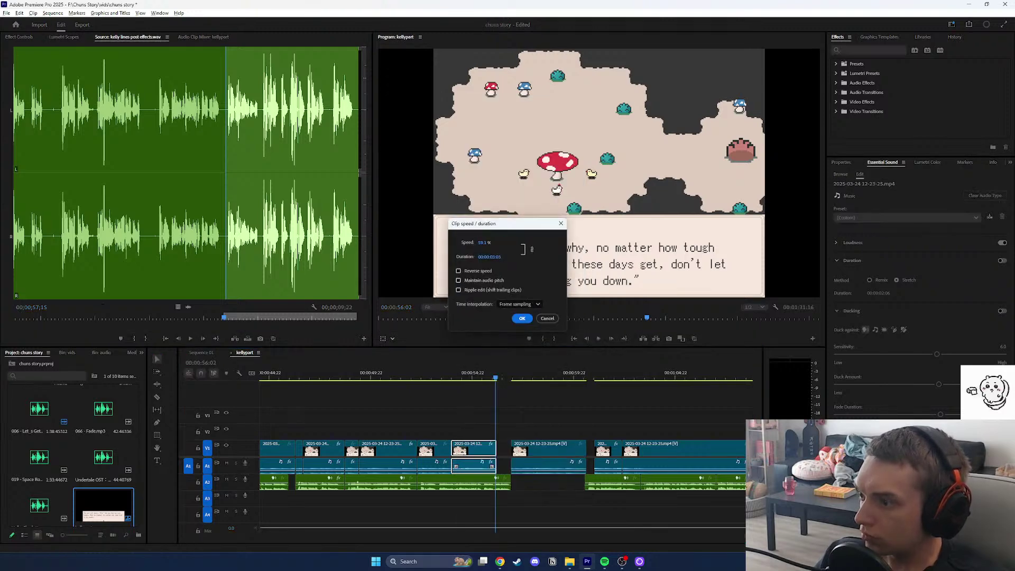
{"action": "key", "text": "Return"}
{"action": "key", "text": "space"}
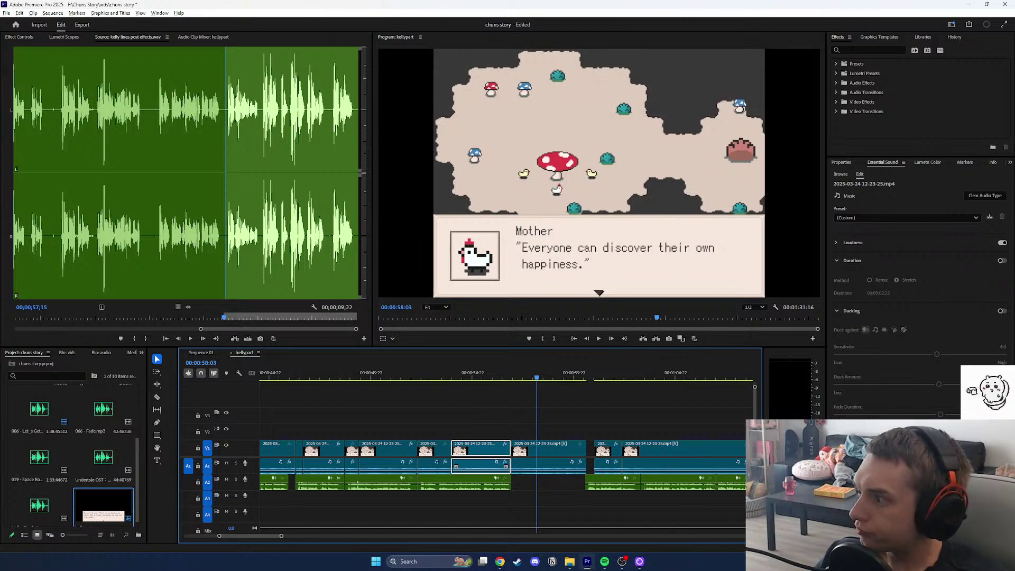
Mark the voice recording's out point at 00;00;59;27 and place the marked excerpt on A2 directly after the preceding voice clip.
{"action": "left_click", "coordinate": [260, 174]}
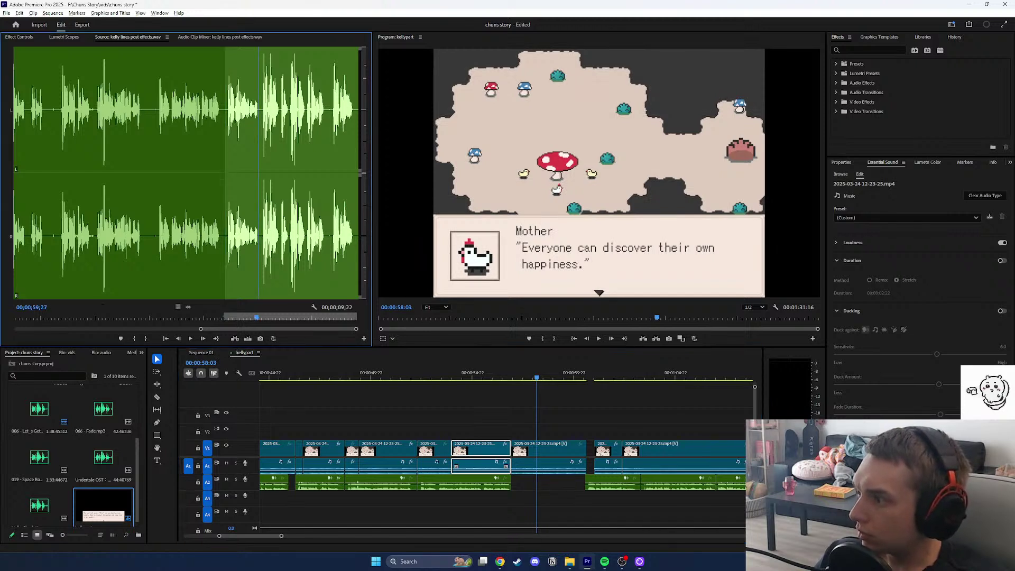
{"action": "left_click", "coordinate": [146, 339]}
{"action": "left_click_drag", "start_coordinate": [188, 307], "coordinate": [545, 483]}
{"action": "key", "text": "space"}
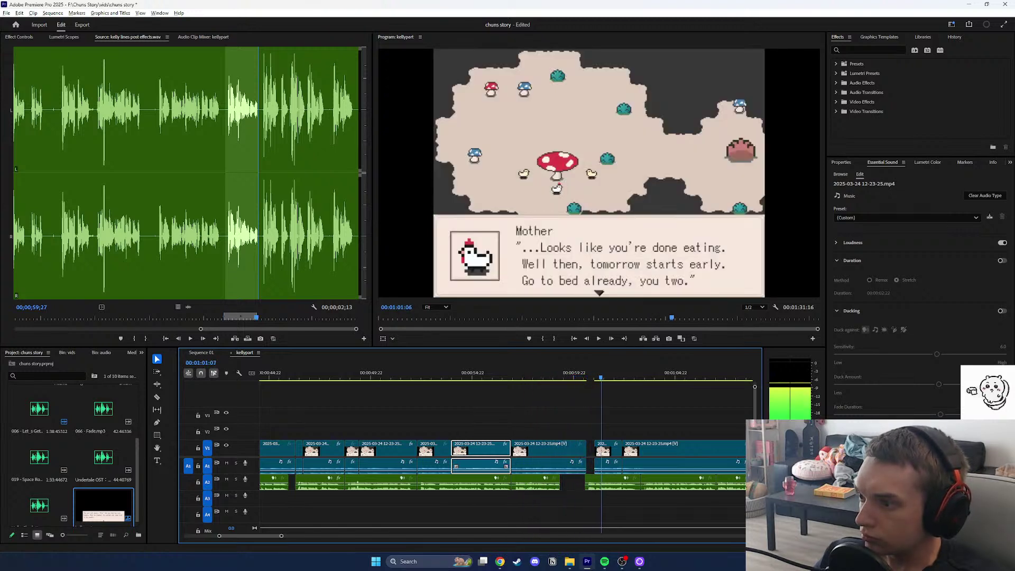
Move all remaining voice clips on A2 about 11 seconds later, leaving the video clips in place.
{"action": "left_click_drag", "start_coordinate": [582, 474], "coordinate": [750, 511]}
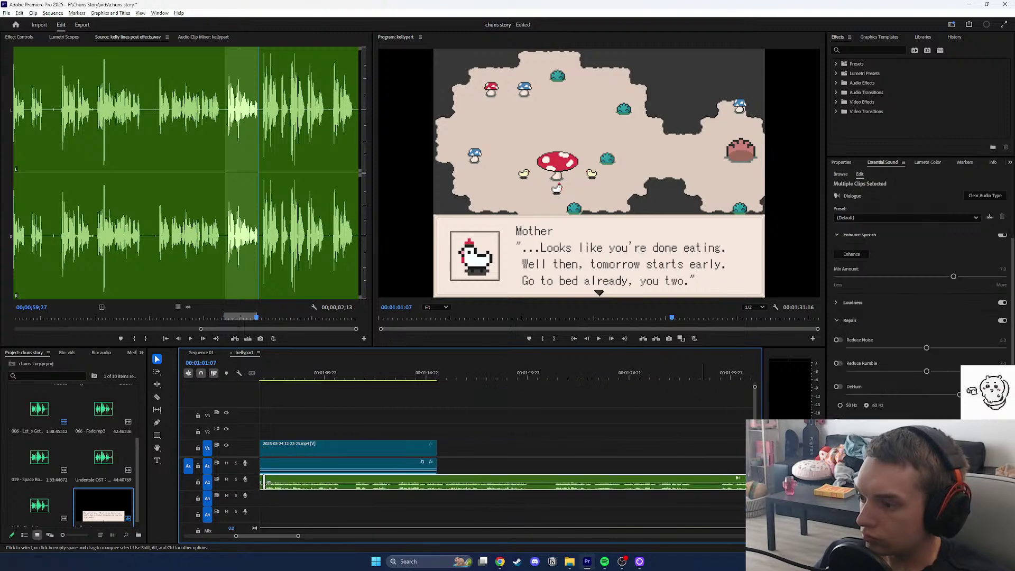
{"action": "left_click_drag", "start_coordinate": [413, 482], "coordinate": [435, 482]}
{"action": "left_click", "coordinate": [418, 412]}
{"action": "left_click", "coordinate": [329, 374]}
{"action": "scroll", "coordinate": [328, 374], "scroll_direction": "up", "scroll_amount": 6}
{"action": "left_click", "coordinate": [412, 375]}
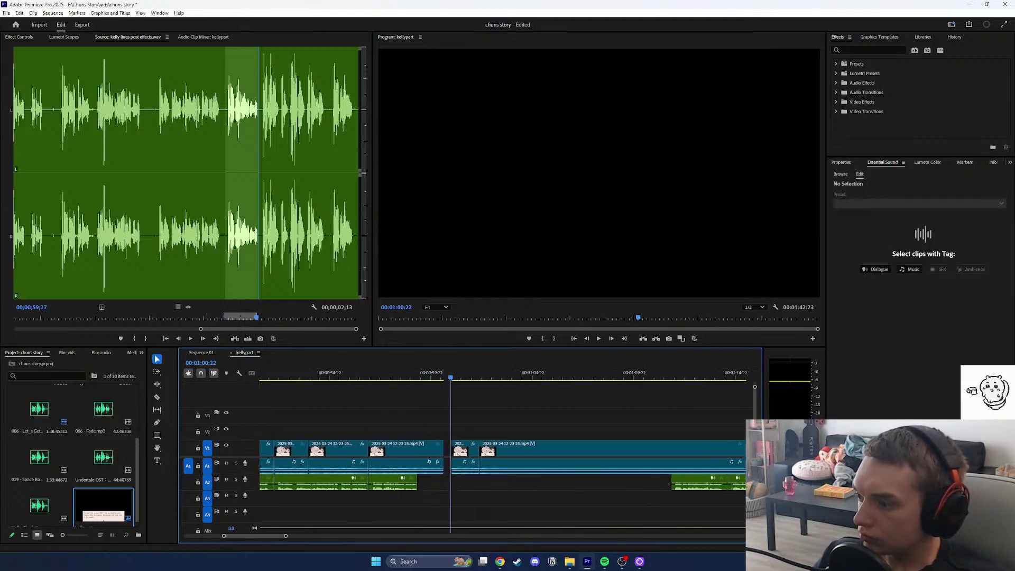
Shift the last two video clips earlier to close the gap on V1 near 00:01:00.
{"action": "key", "text": "Right"}
{"action": "left_click_drag", "start_coordinate": [553, 485], "coordinate": [499, 450]}
{"action": "left_click", "coordinate": [430, 412]}
{"action": "left_click", "coordinate": [430, 373]}
{"action": "key", "text": "space"}
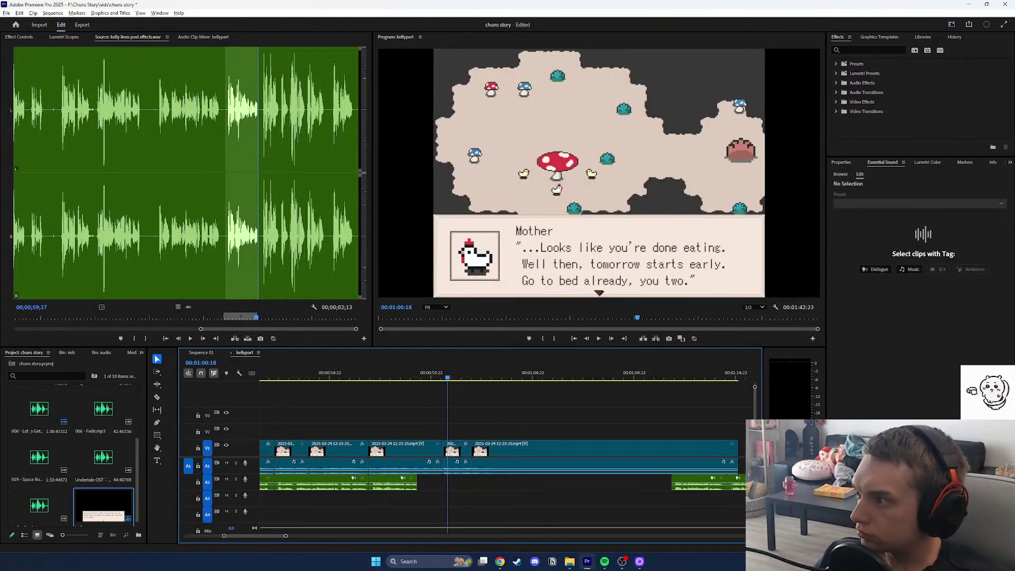
Mark the next voice excerpt from 00;01;00;07 to about 00;01;04;25 and place it on A2 under the "Looks like you're done eating" clip.
{"action": "left_click", "coordinate": [267, 175]}
{"action": "key", "text": "i"}
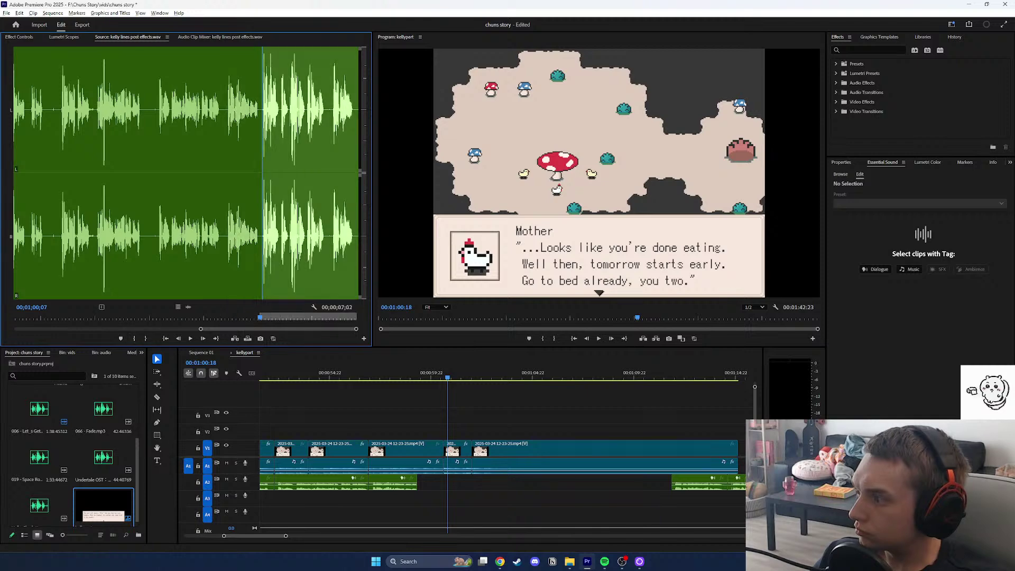
{"action": "key", "text": "space"}
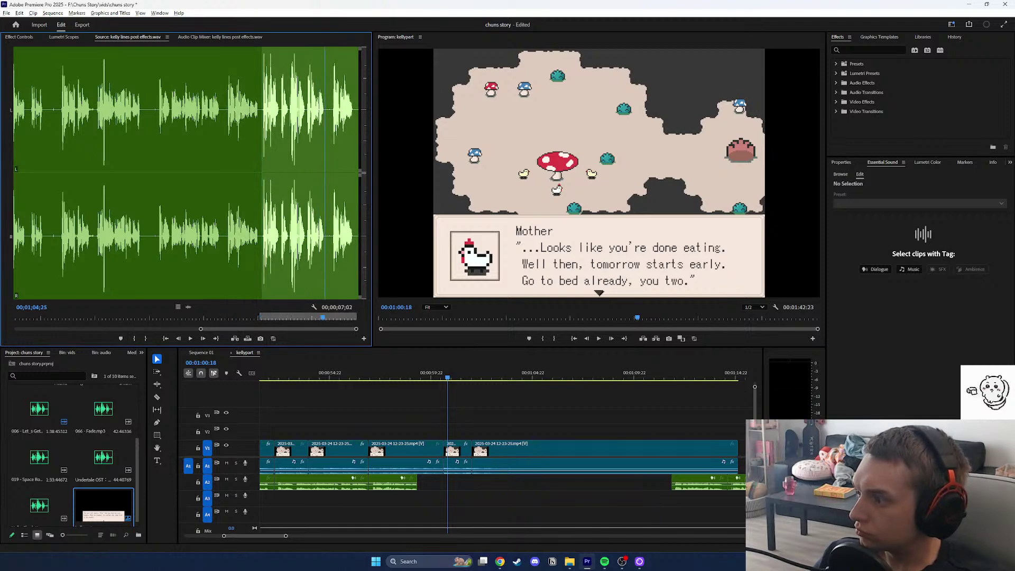
{"action": "left_click", "coordinate": [146, 339]}
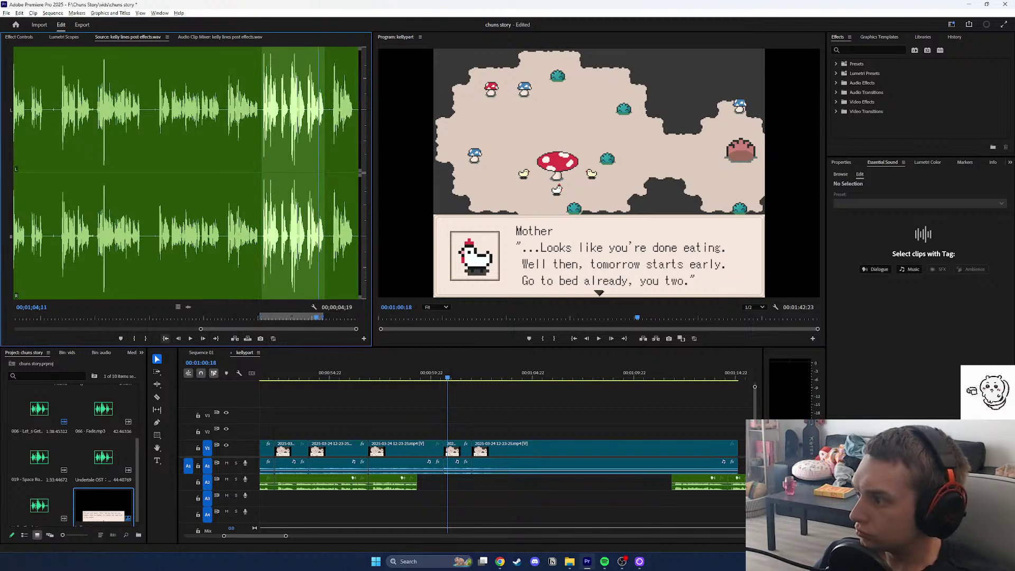
{"action": "key", "text": "space"}
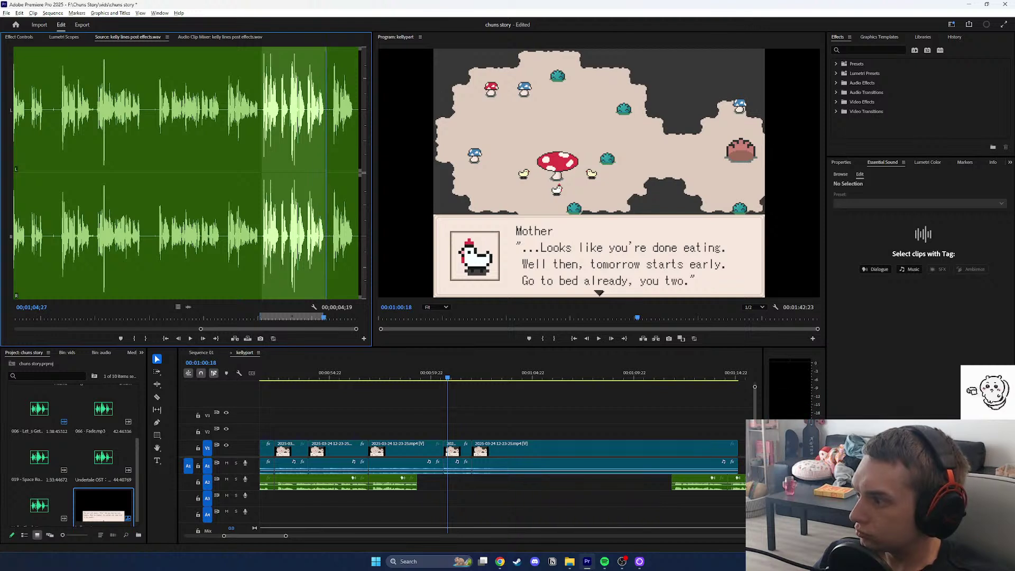
{"action": "left_click_drag", "start_coordinate": [188, 308], "coordinate": [444, 483]}
{"action": "left_click", "coordinate": [415, 375]}
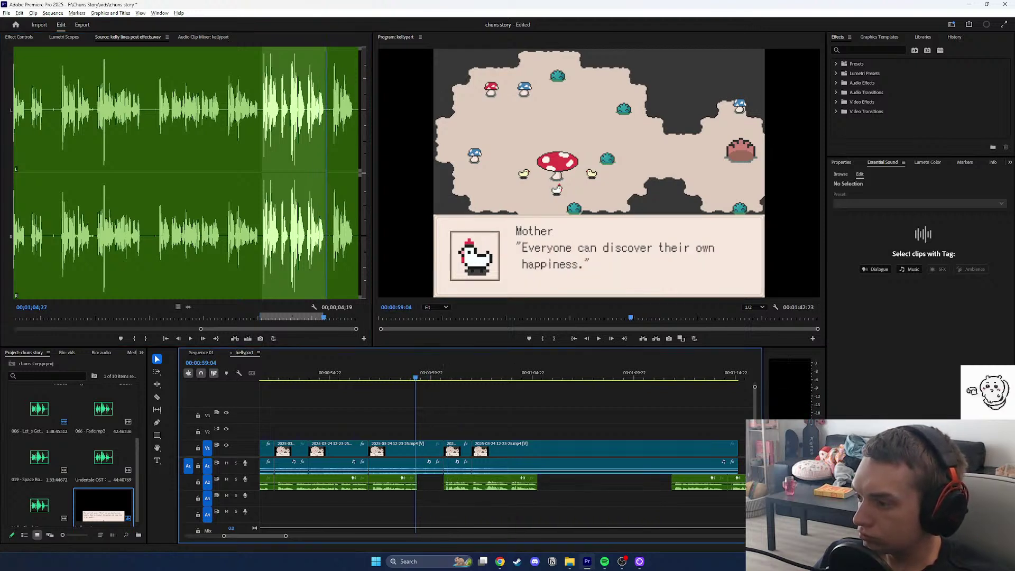
{"action": "key", "text": "space"}
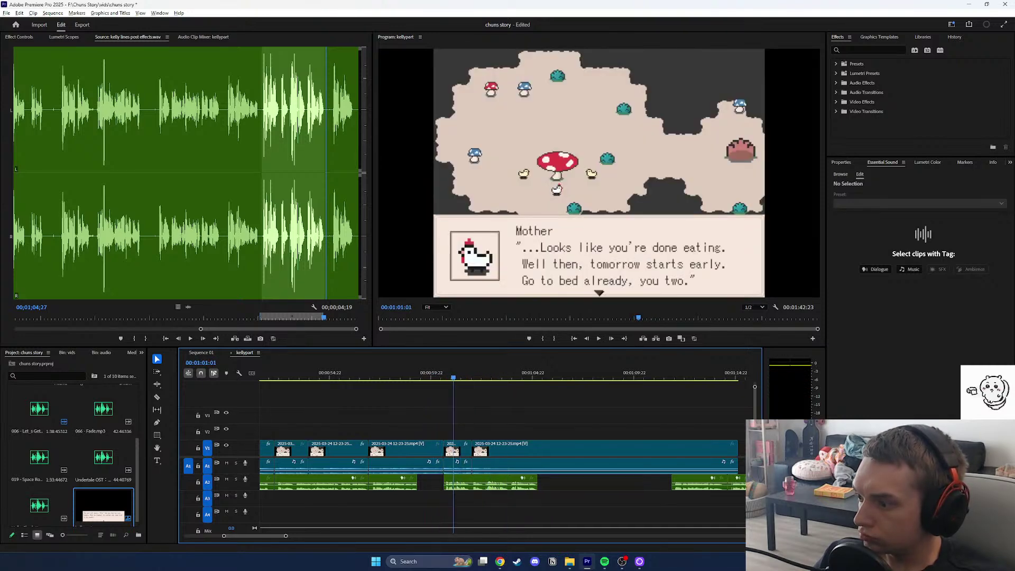
Move the last video clip about 2 seconds later to open a gap after the short "Looks like you're done eating" clip.
{"action": "left_click", "coordinate": [466, 377]}
{"action": "left_click_drag", "start_coordinate": [500, 451], "coordinate": [540, 450]}
{"action": "left_click", "coordinate": [459, 451]}
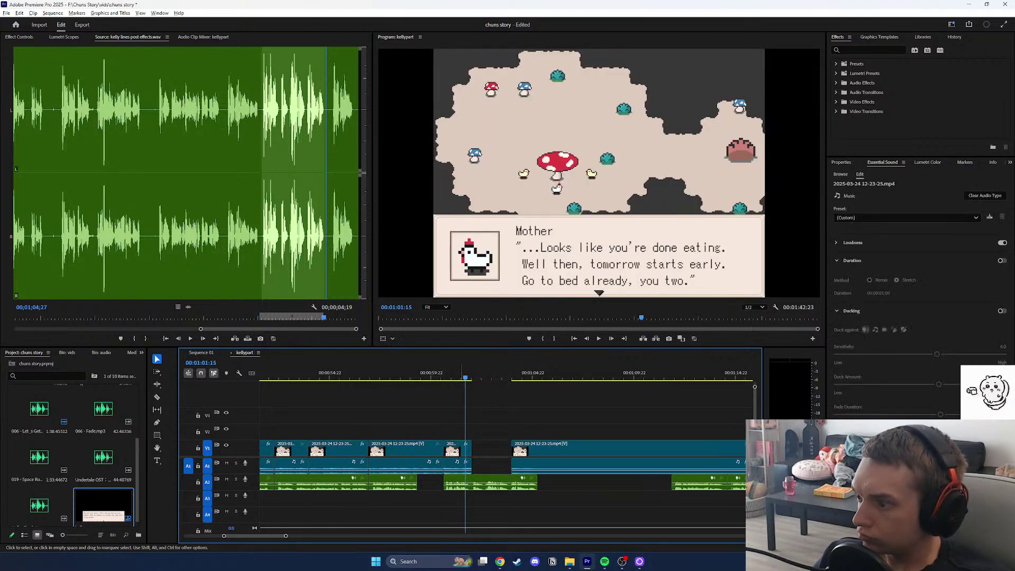
{"action": "left_click_drag", "start_coordinate": [471, 450], "coordinate": [492, 451]}
{"action": "left_click_drag", "start_coordinate": [477, 377], "coordinate": [445, 378]}
{"action": "key", "text": "ctrl+z"}
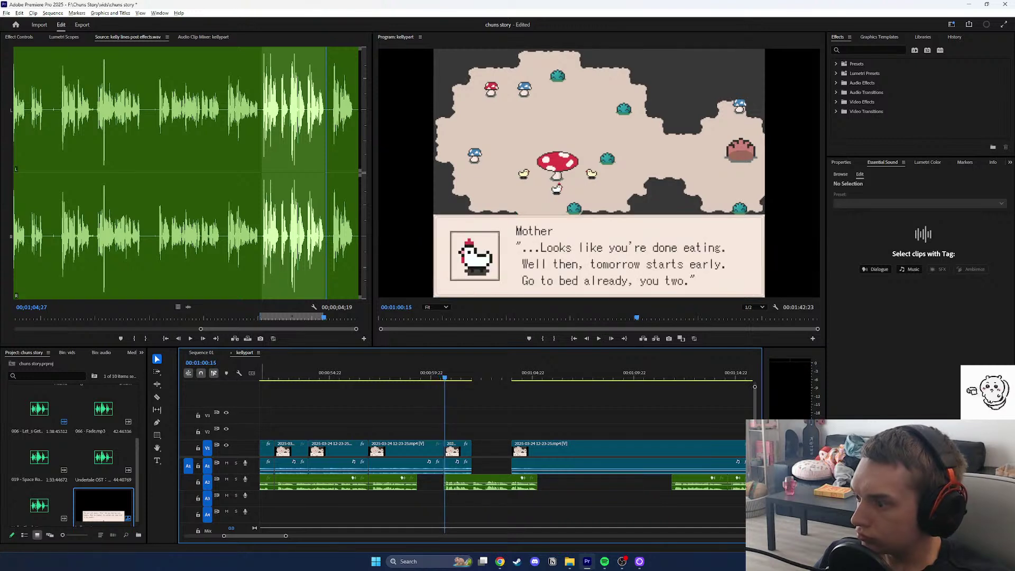
Split the short dialogue video clip near its start at 00:01:00:15.
{"action": "left_click", "coordinate": [157, 397]}
{"action": "left_click", "coordinate": [446, 451]}
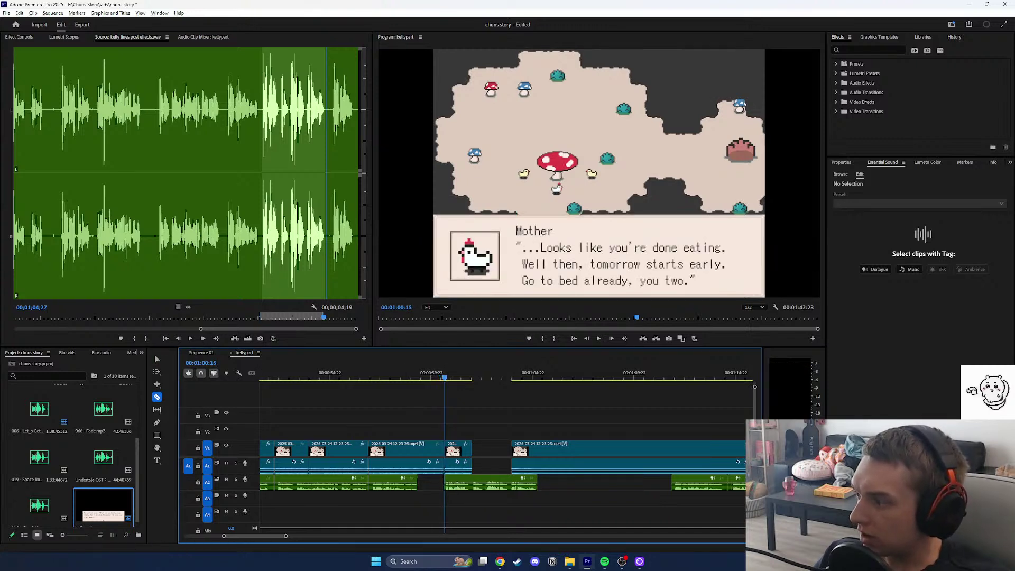
{"action": "left_click", "coordinate": [157, 359]}
Move the last video clip to the end of the voice line and slow down the short dialogue clip to fill the gap.
{"action": "left_click_drag", "start_coordinate": [521, 450], "coordinate": [545, 450]}
{"action": "right_click", "coordinate": [446, 445]}
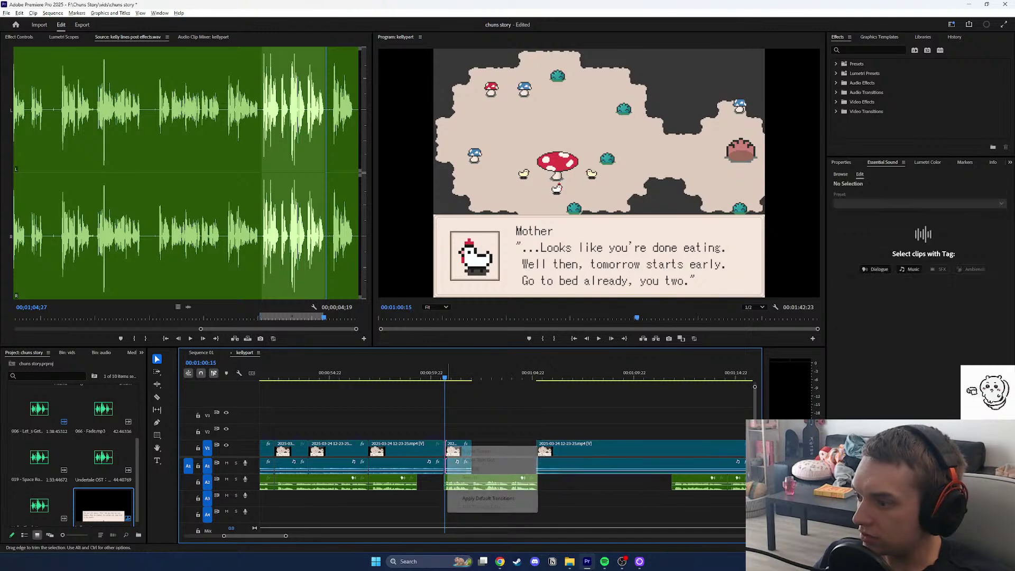
{"action": "right_click", "coordinate": [453, 443]}
{"action": "left_click", "coordinate": [485, 324]}
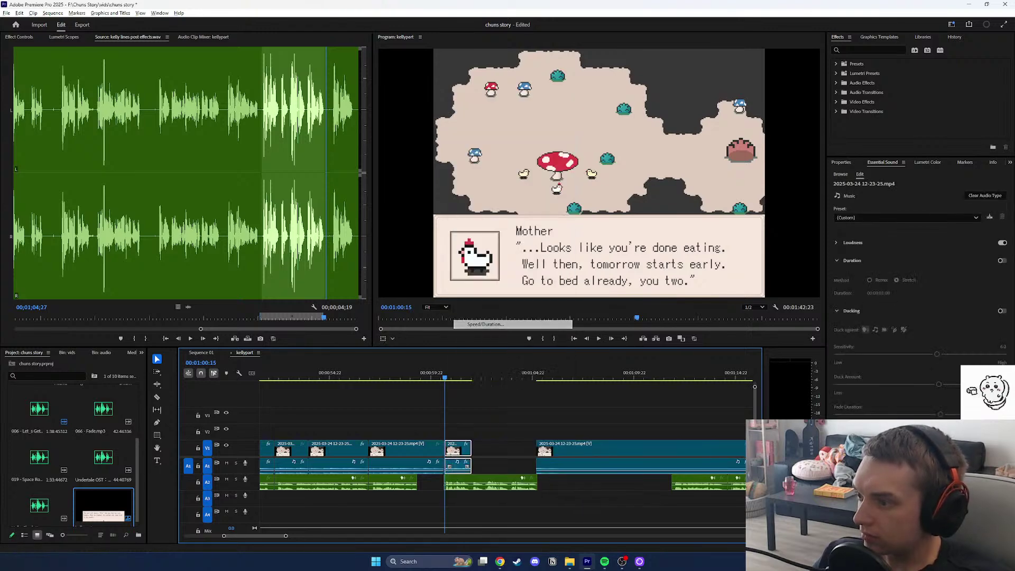
{"action": "key", "text": "Return"}
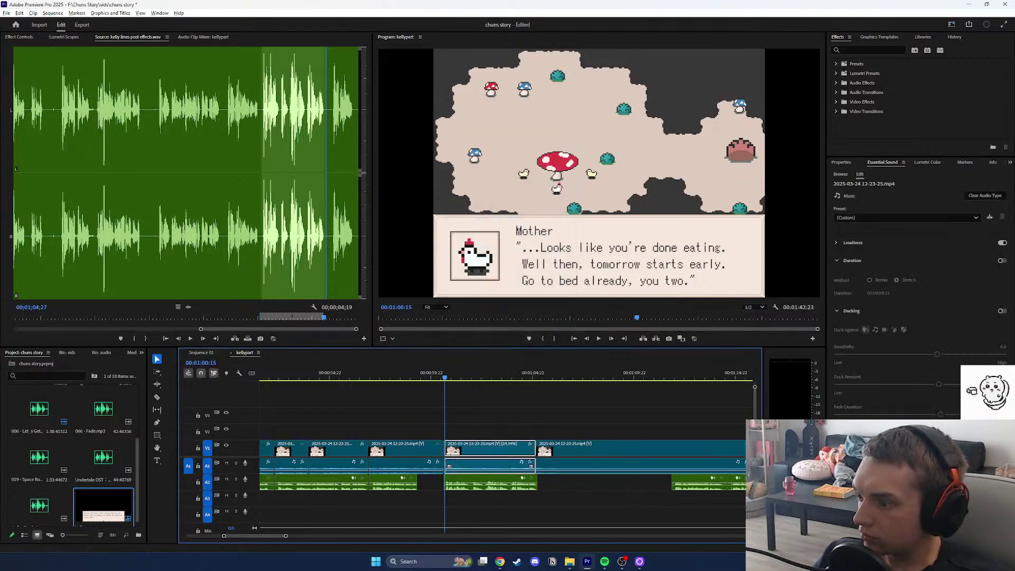
{"action": "left_click", "coordinate": [599, 338]}
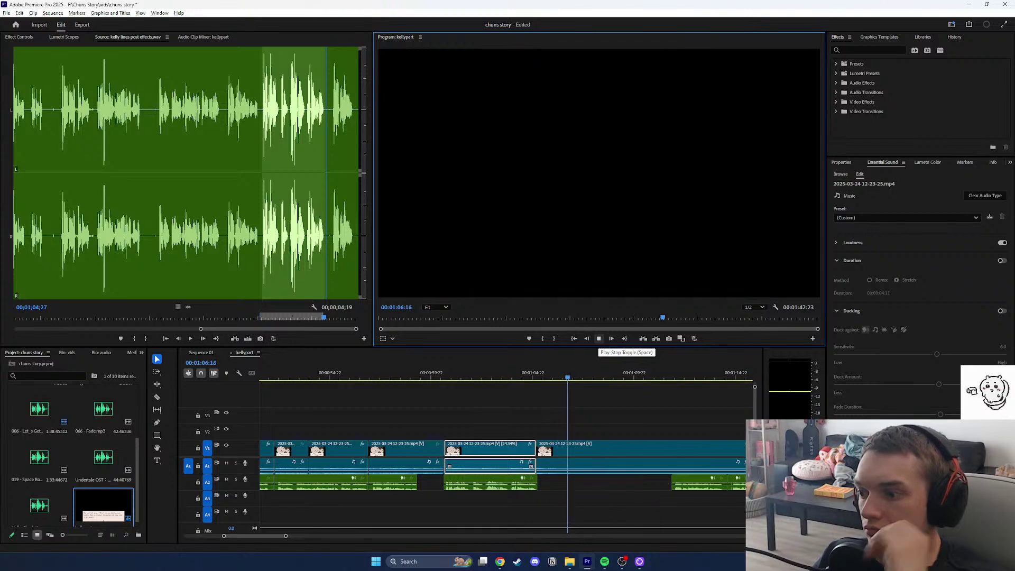
{"action": "left_click", "coordinate": [599, 339]}
{"action": "left_click", "coordinate": [588, 407]}
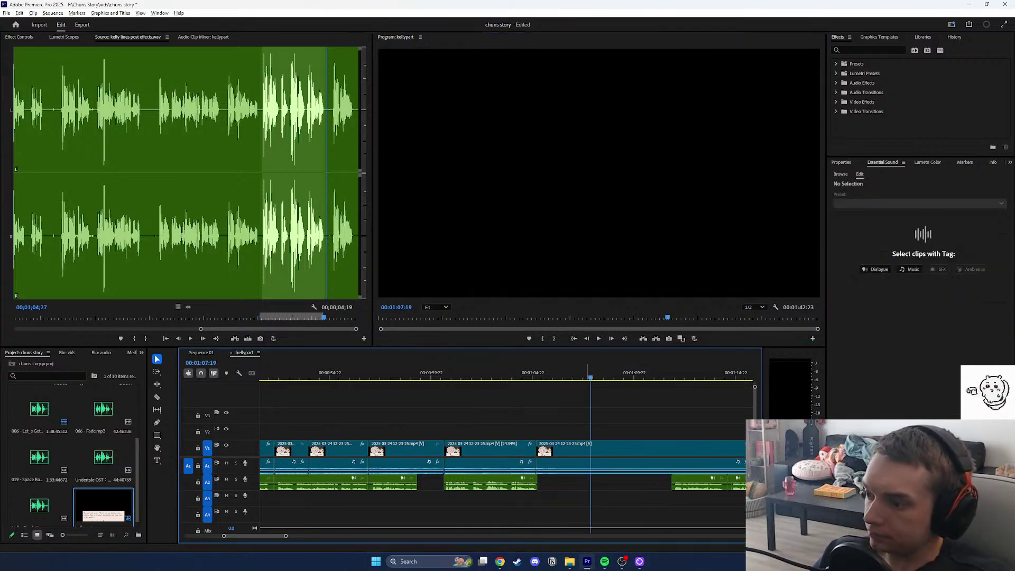
Copy all synced video and voice clips in the kellypart sequence up to about 00:01:05, and open Sequence 01.
{"action": "left_click_drag", "start_coordinate": [503, 514], "coordinate": [550, 484]}
{"action": "scroll", "coordinate": [454, 478], "scroll_direction": "down", "scroll_amount": 7}
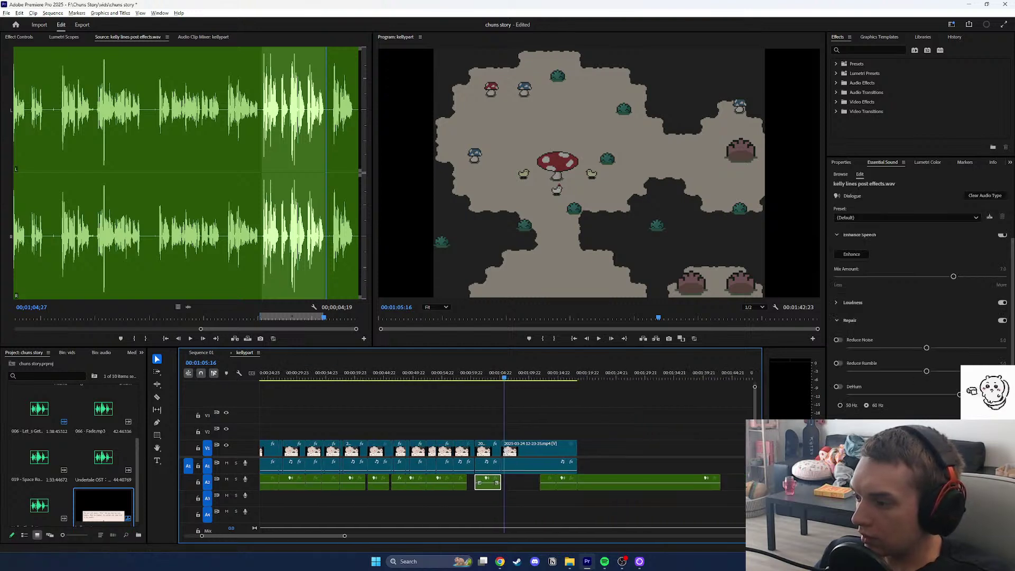
{"action": "left_click_drag", "start_coordinate": [463, 513], "coordinate": [259, 432]}
{"action": "left_click", "coordinate": [202, 353]}
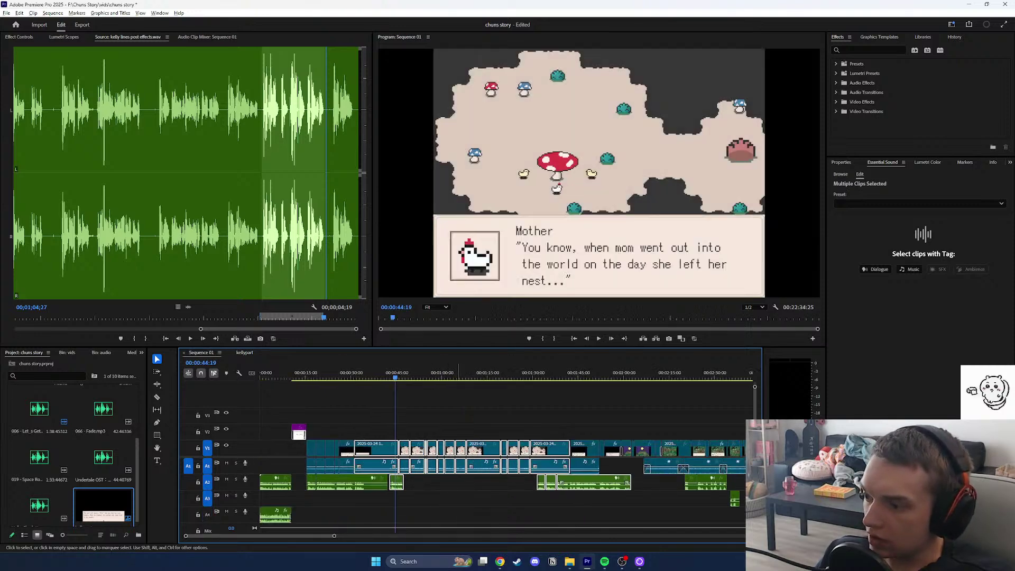
Delete the old dialogue clips on V1 and A1 in Sequence 01 between about 00:00:46 and 00:01:29.
{"action": "scroll", "coordinate": [601, 450], "scroll_direction": "down", "scroll_amount": 3}
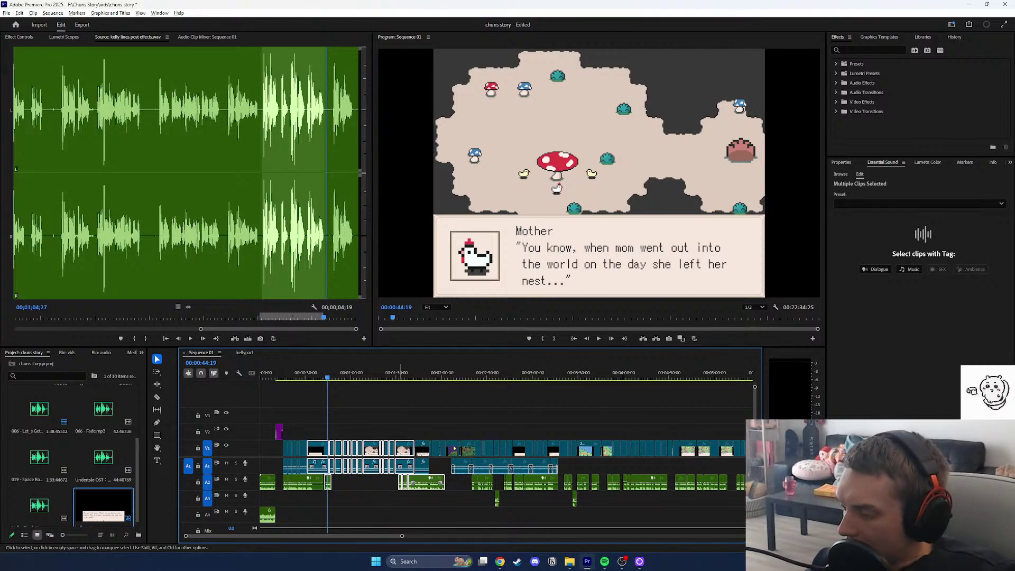
{"action": "left_click", "coordinate": [405, 499]}
{"action": "left_click", "coordinate": [396, 374]}
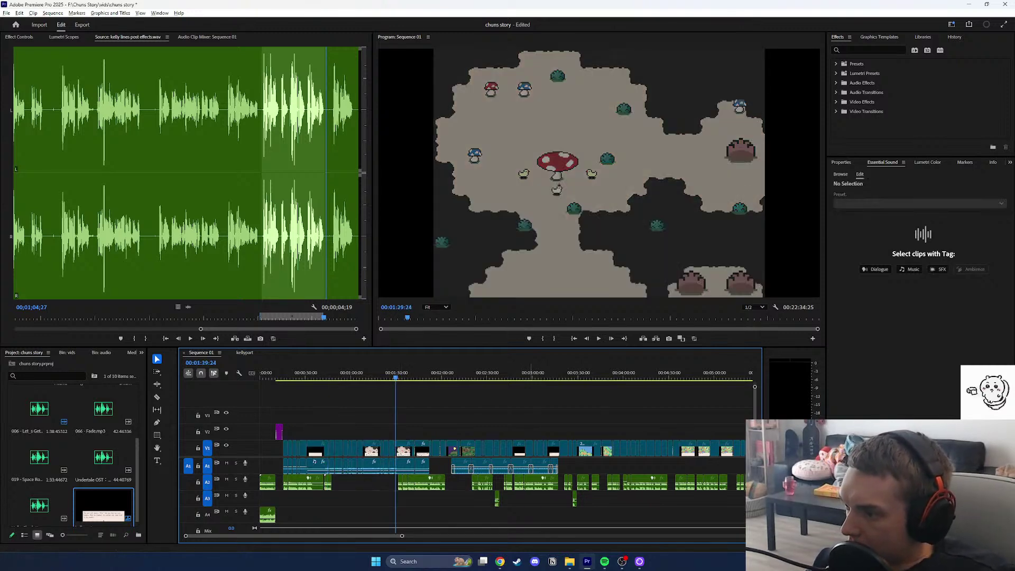
{"action": "left_click", "coordinate": [599, 338]}
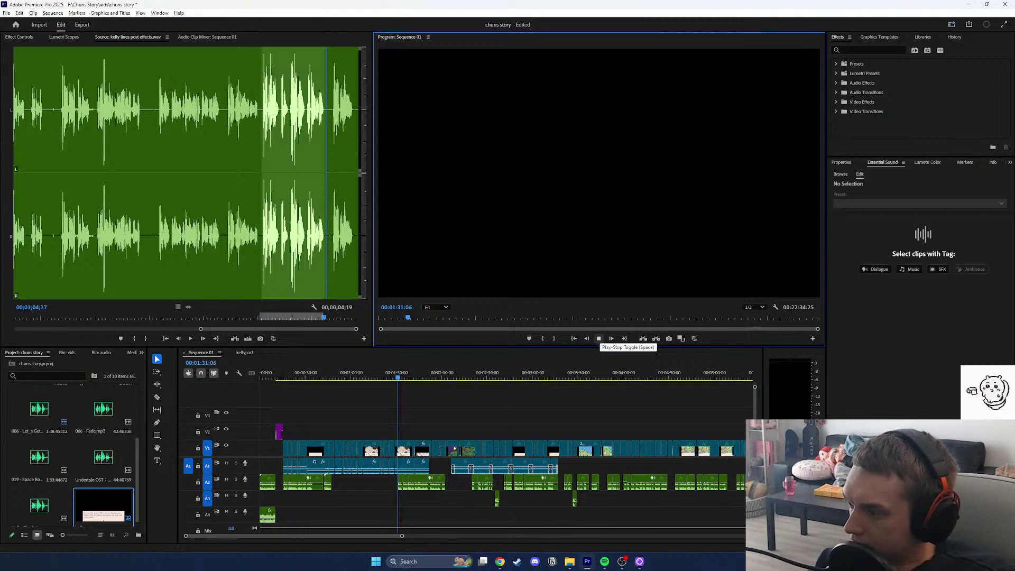
{"action": "key", "text": "space"}
{"action": "scroll", "coordinate": [342, 476], "scroll_direction": "up", "scroll_amount": 5}
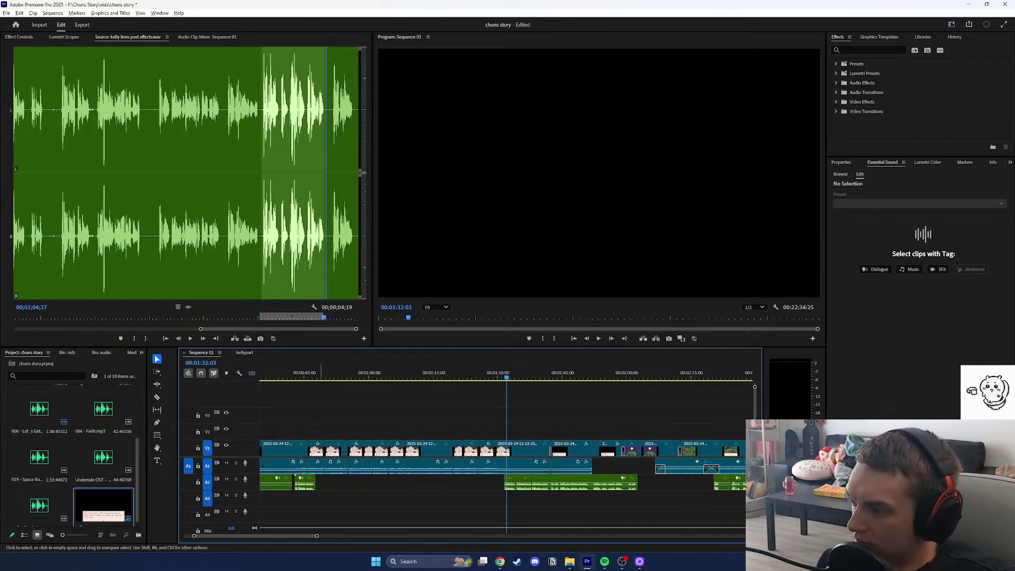
{"action": "left_click_drag", "start_coordinate": [326, 427], "coordinate": [502, 469]}
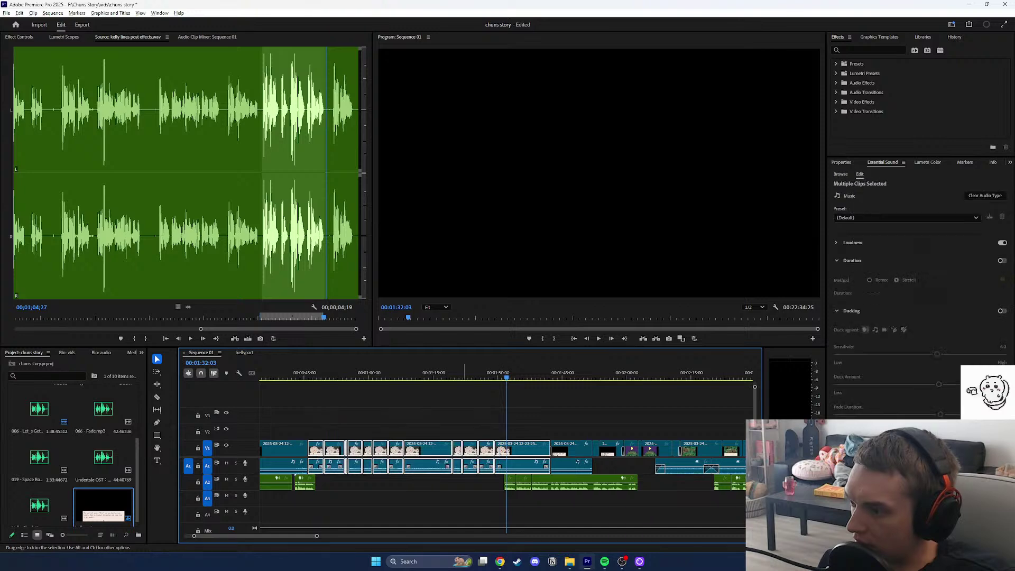
{"action": "left_click", "coordinate": [241, 353]}
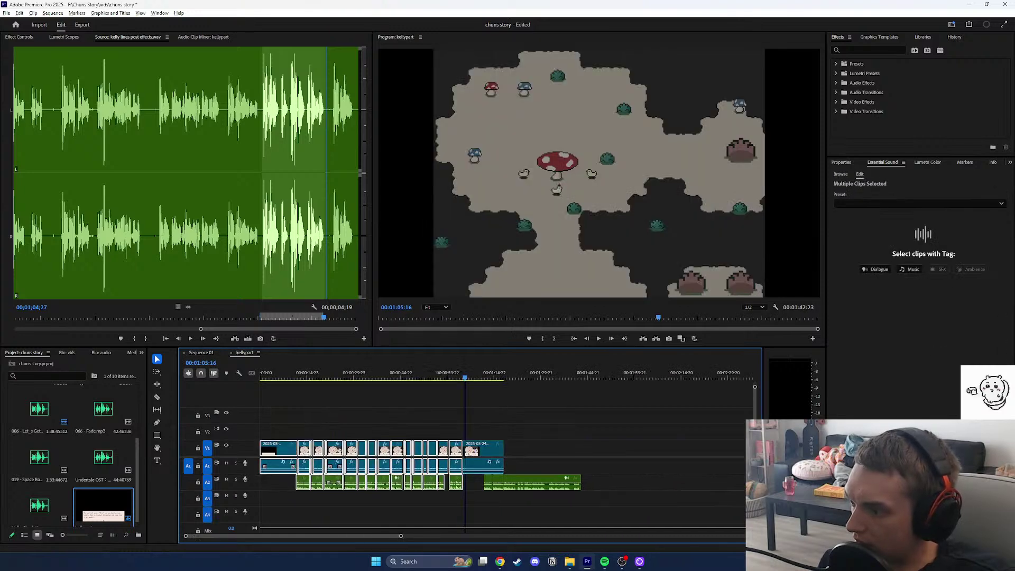
{"action": "left_click", "coordinate": [201, 352]}
{"action": "left_click_drag", "start_coordinate": [490, 421], "coordinate": [318, 439]}
{"action": "key", "text": "Delete"}
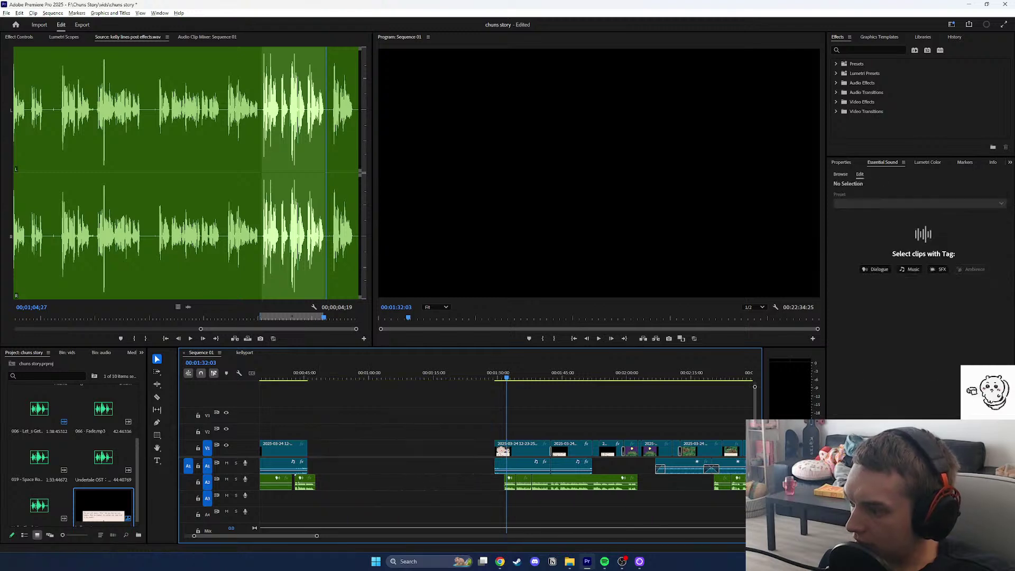
Move every clip after the gap in Sequence 01 about 20 seconds later to make room for the synced section.
{"action": "scroll", "coordinate": [323, 449], "scroll_direction": "down", "scroll_amount": 14}
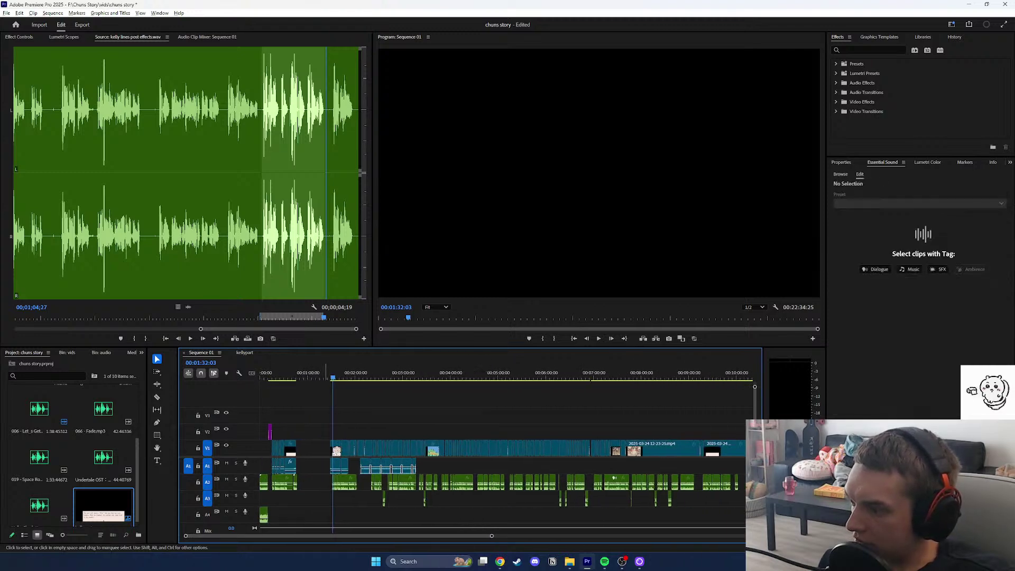
{"action": "left_click_drag", "start_coordinate": [326, 507], "coordinate": [755, 387]}
{"action": "left_click_drag", "start_coordinate": [507, 447], "coordinate": [524, 447]}
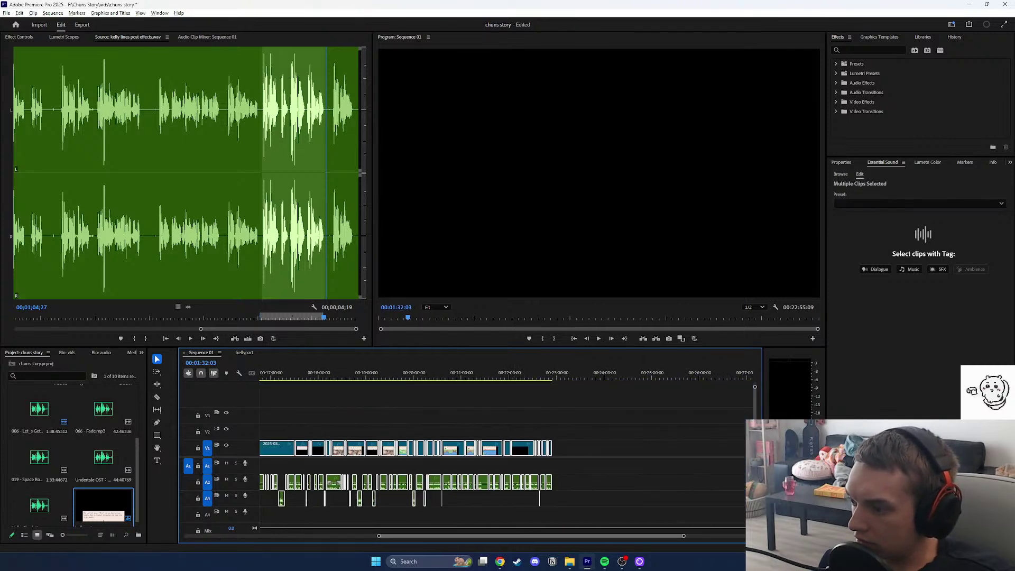
{"action": "scroll", "coordinate": [523, 447], "scroll_direction": "up", "scroll_amount": 12}
{"action": "scroll", "coordinate": [524, 447], "scroll_direction": "up", "scroll_amount": 8}
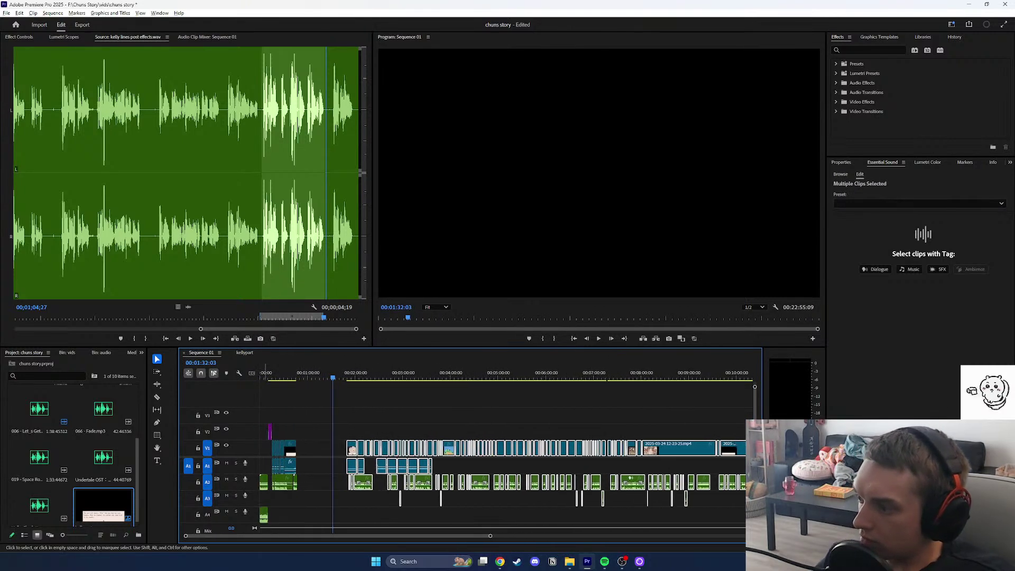
{"action": "left_click", "coordinate": [332, 466]}
{"action": "left_click", "coordinate": [306, 471]}
Paste the copied kellypart clips into the gap in Sequence 01 at 00:00:48:13.
{"action": "left_click_drag", "start_coordinate": [307, 378], "coordinate": [300, 379]}
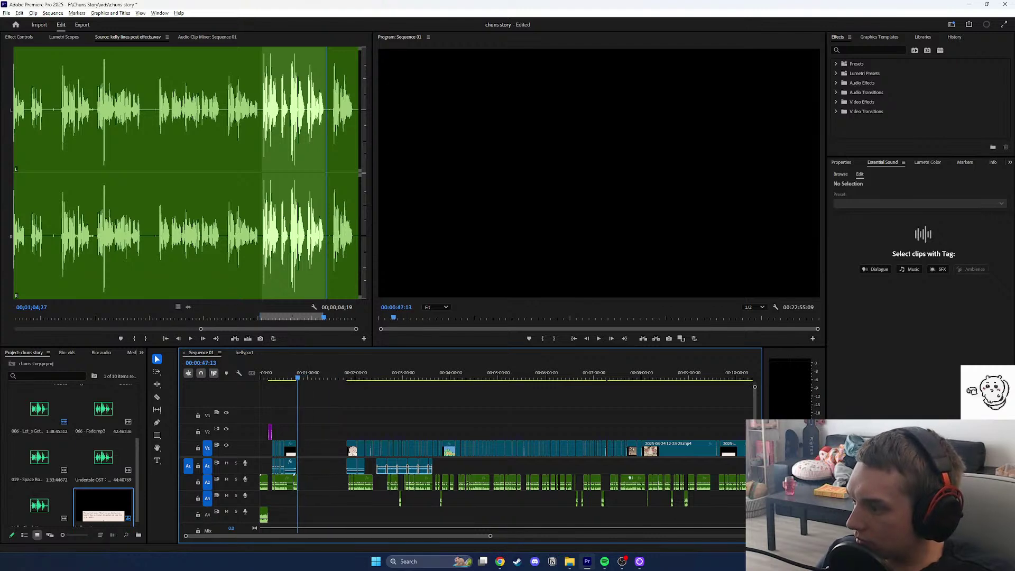
{"action": "key", "text": "equal"}
{"action": "key", "text": "equal"}
{"action": "key", "text": "equal"}
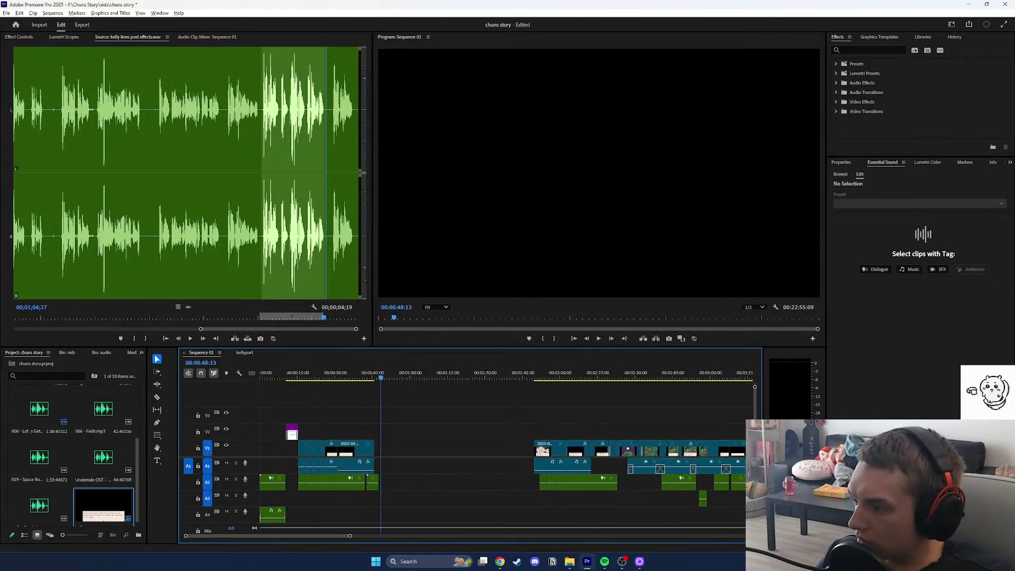
{"action": "key", "text": "ctrl+v"}
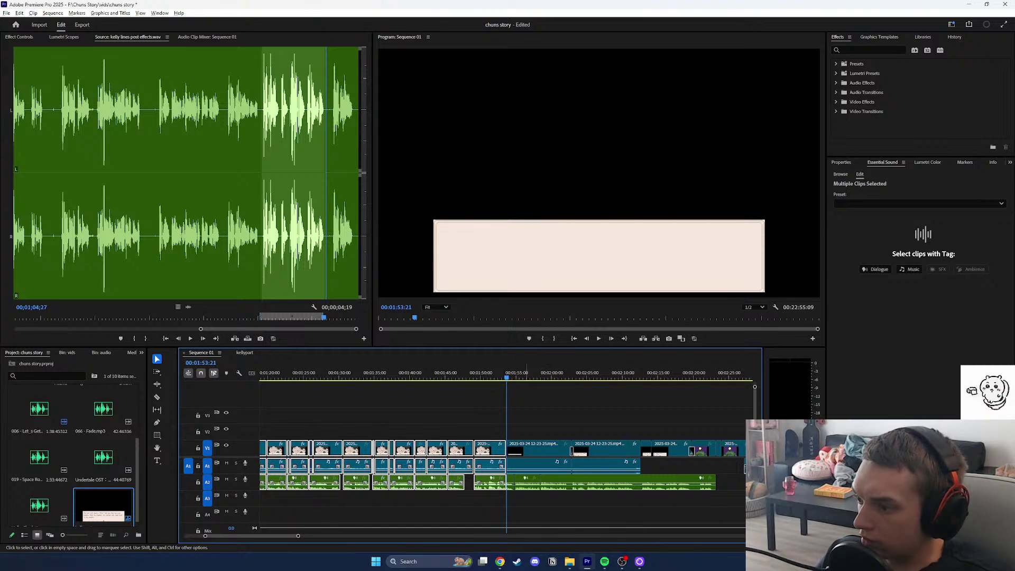
{"action": "key", "text": "minus"}
{"action": "key", "text": "minus"}
{"action": "key", "text": "minus"}
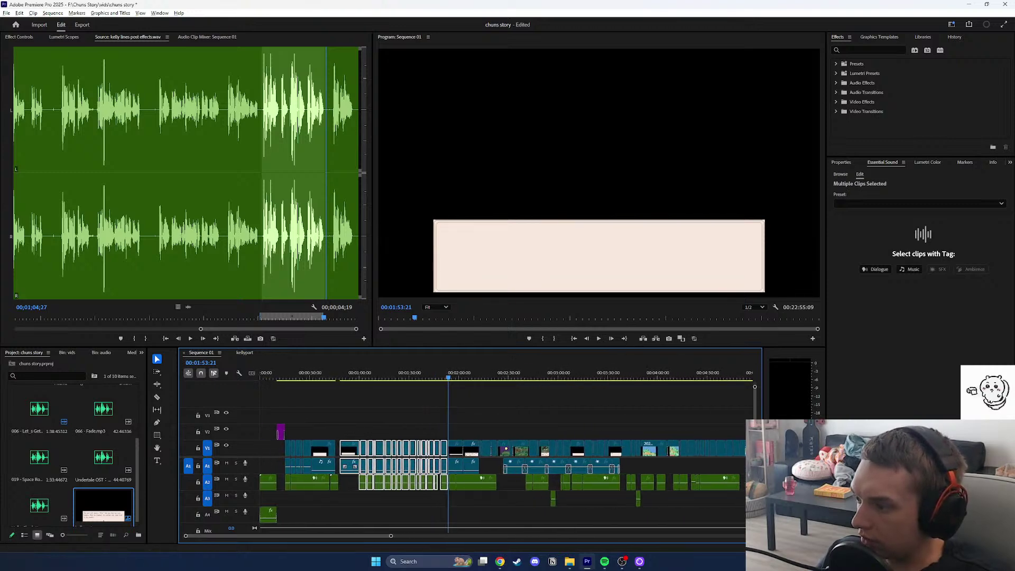
Delete the opening narration clip of the pasted section, between about 00:00:46 and 00:00:57 in Sequence 01.
{"action": "key", "text": "Up"}
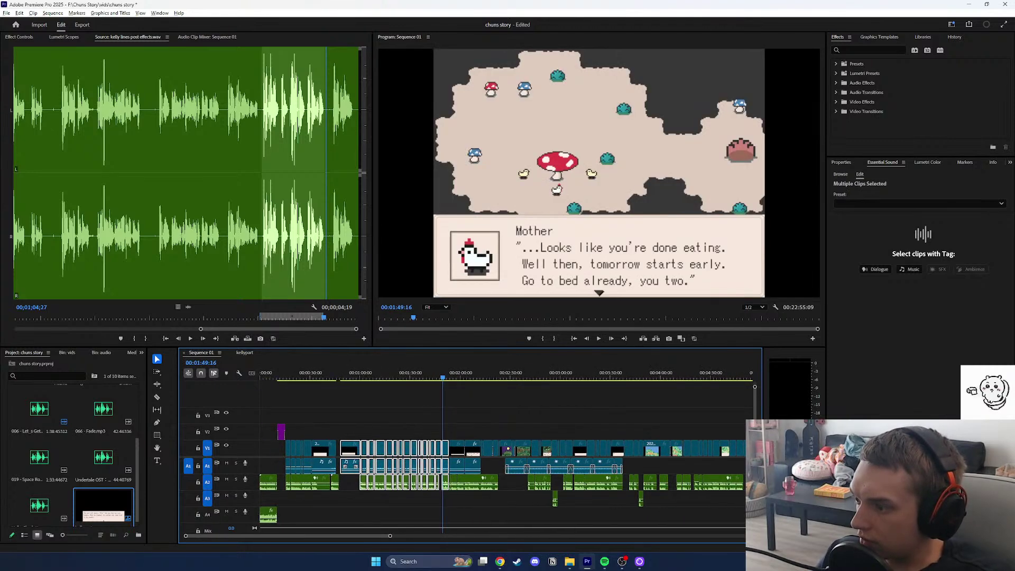
{"action": "left_click_drag", "start_coordinate": [446, 374], "coordinate": [408, 373]}
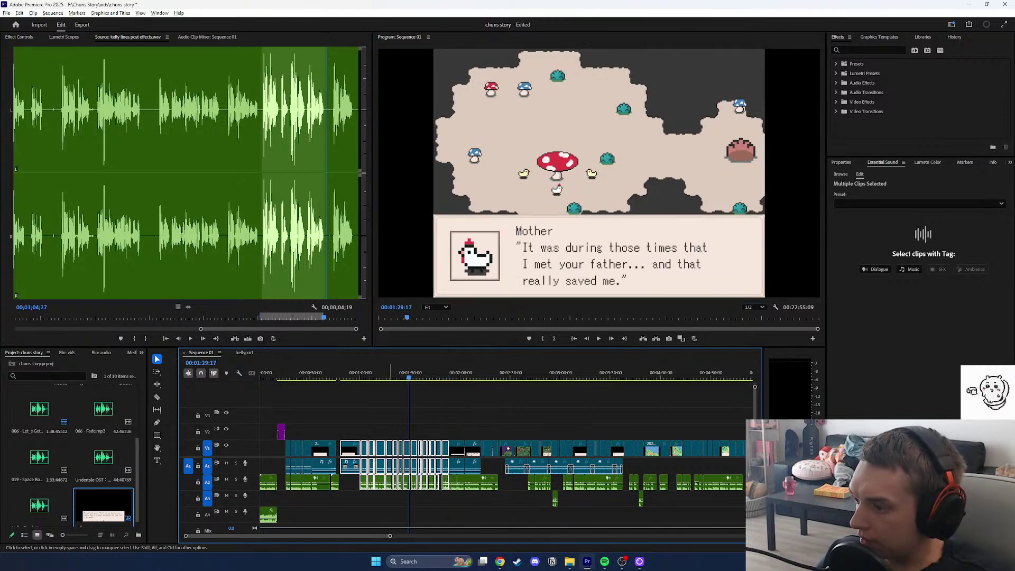
{"action": "key", "text": "equal"}
{"action": "key", "text": "equal"}
{"action": "left_click_drag", "start_coordinate": [359, 449], "coordinate": [350, 450]}
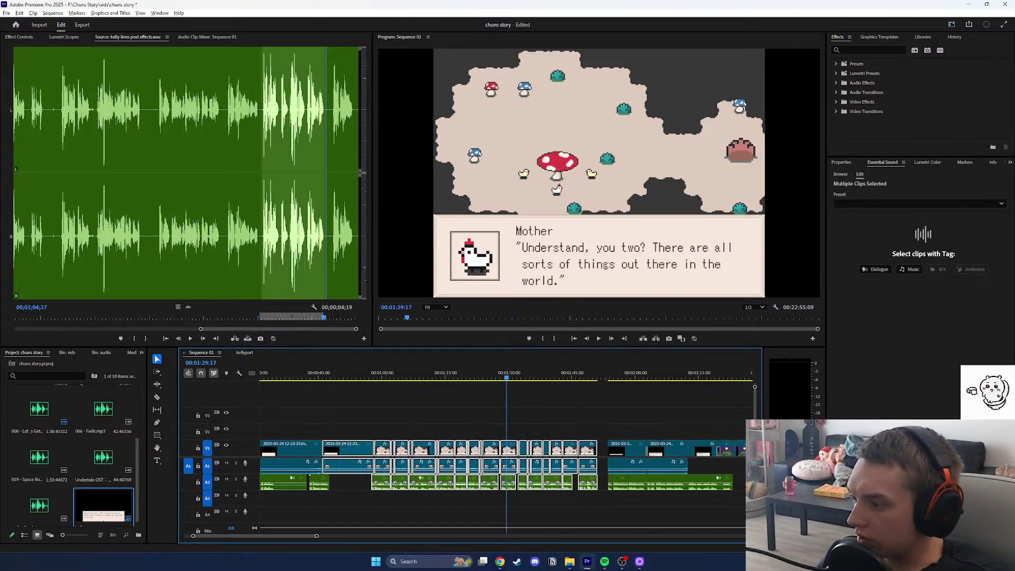
{"action": "left_click", "coordinate": [359, 483]}
{"action": "left_click_drag", "start_coordinate": [354, 482], "coordinate": [597, 507]}
{"action": "key", "text": "Delete"}
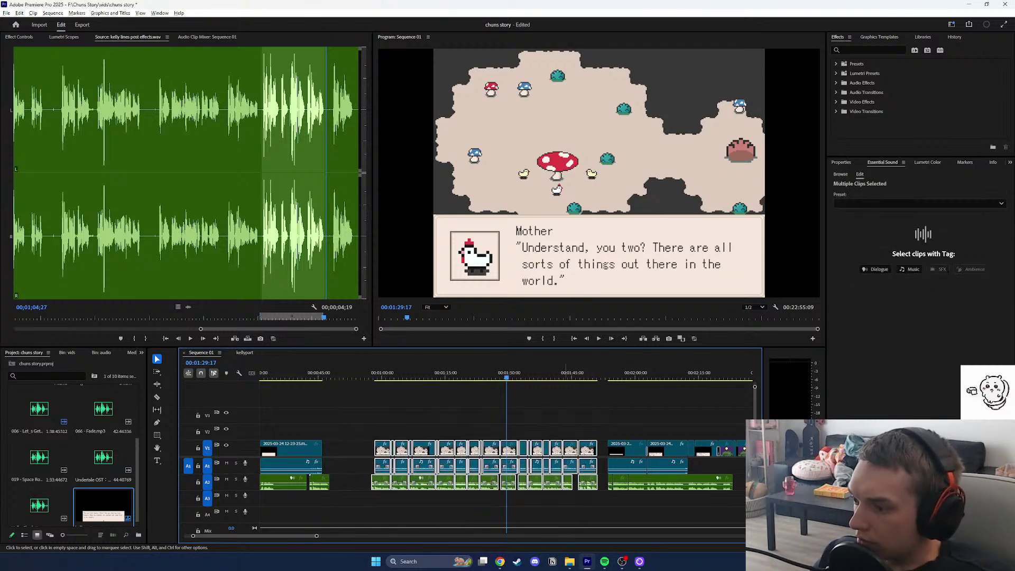
Move the remaining pasted video and voice clips about 10 seconds earlier, against the voice clip that ends near 00:00:48.
{"action": "left_click_drag", "start_coordinate": [428, 450], "coordinate": [385, 450]}
{"action": "scroll", "coordinate": [351, 455], "scroll_direction": "up", "scroll_amount": 5}
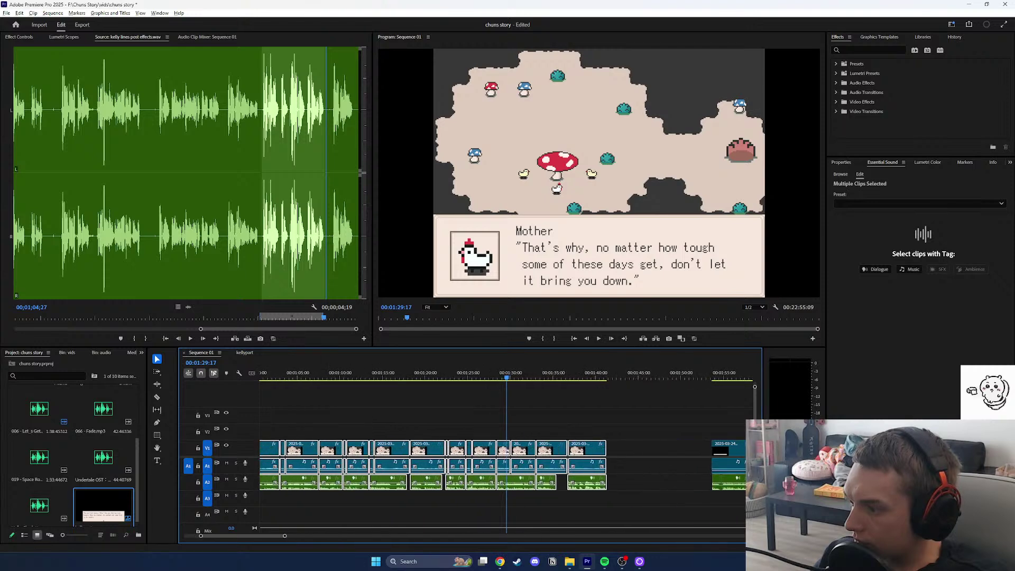
{"action": "scroll", "coordinate": [351, 455], "scroll_direction": "down", "scroll_amount": 1}
{"action": "scroll", "coordinate": [324, 450], "scroll_direction": "up", "scroll_amount": 4}
{"action": "mouse_move", "coordinate": [322, 374]}
{"action": "left_mouse_down"}
{"action": "mouse_move", "coordinate": [365, 373]}
{"action": "mouse_move", "coordinate": [329, 373]}
{"action": "left_mouse_up"}
{"action": "left_click_drag", "start_coordinate": [342, 451], "coordinate": [362, 451]}
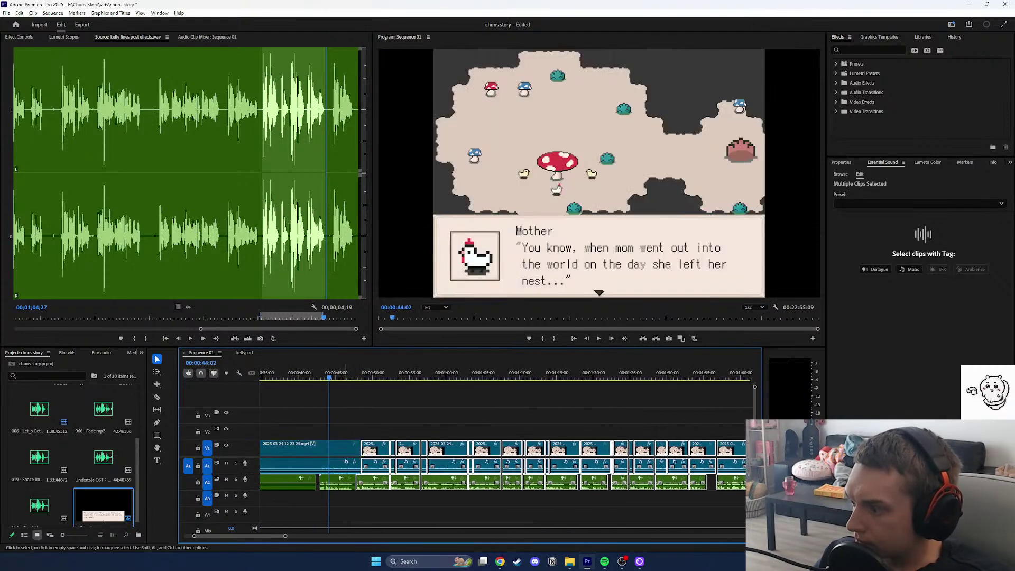
Trim the end of the game clip before the Mother lines back to about 00:00:43 and play the gap.
{"action": "mouse_move", "coordinate": [343, 374]}
{"action": "left_mouse_down"}
{"action": "mouse_move", "coordinate": [360, 373]}
{"action": "mouse_move", "coordinate": [288, 374]}
{"action": "mouse_move", "coordinate": [362, 374]}
{"action": "left_mouse_up"}
{"action": "left_click_drag", "start_coordinate": [379, 377], "coordinate": [315, 377]}
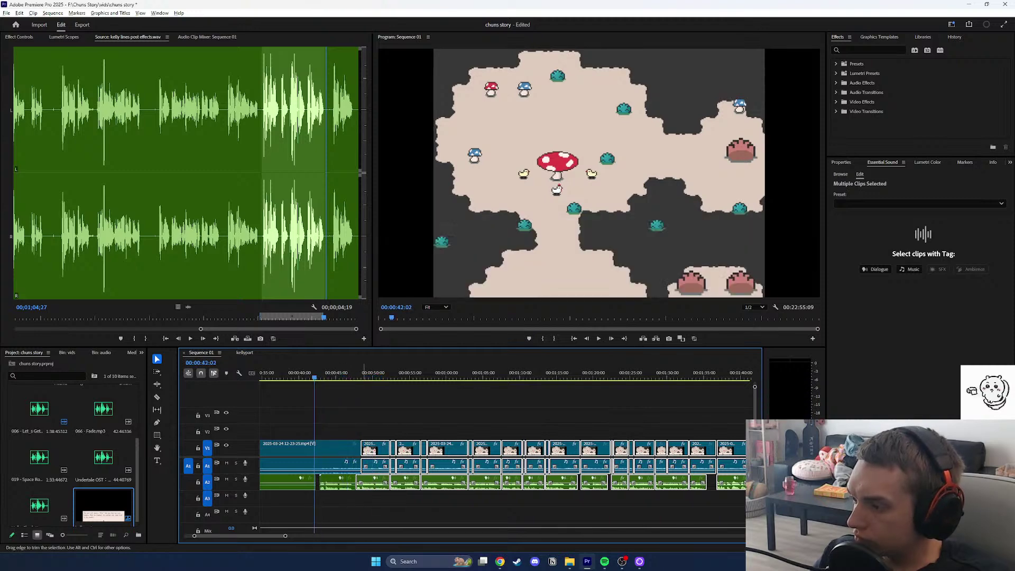
{"action": "left_click_drag", "start_coordinate": [361, 464], "coordinate": [321, 452]}
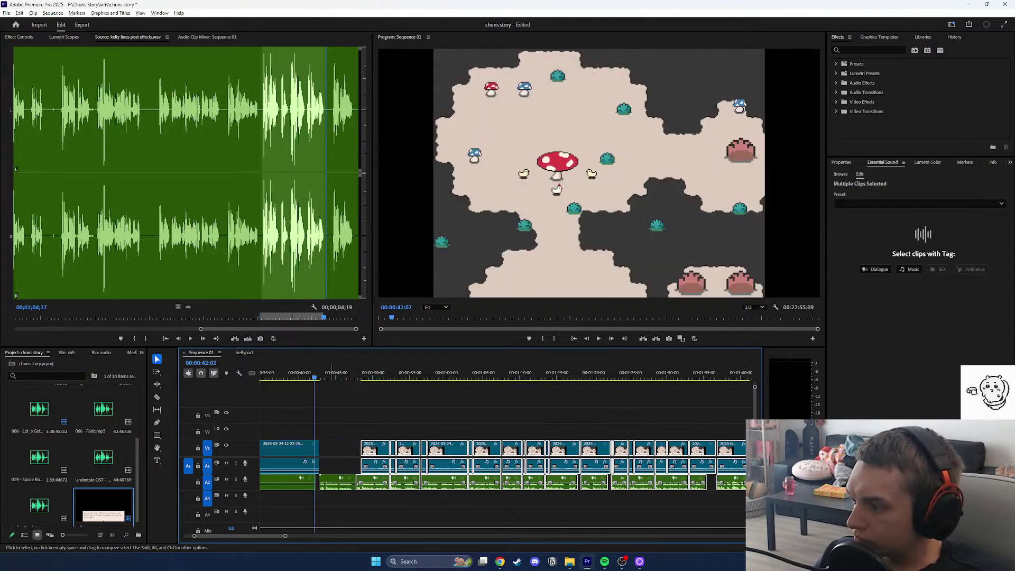
{"action": "left_click", "coordinate": [332, 405]}
{"action": "left_click", "coordinate": [332, 377]}
{"action": "left_click", "coordinate": [599, 338]}
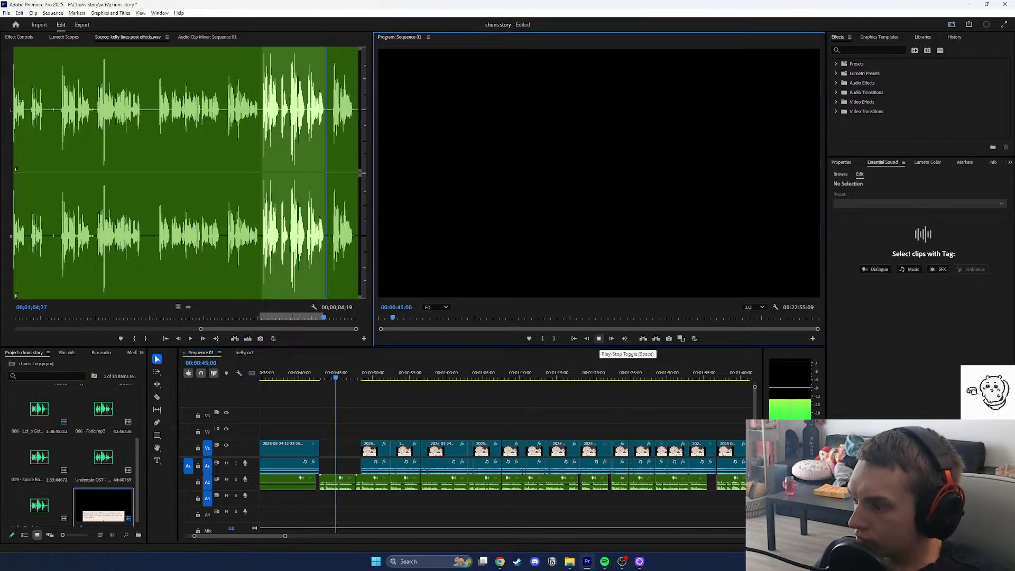
{"action": "left_click", "coordinate": [599, 338]}
Ripple delete the voice clip at about 00:00:43, and undo this deletion and the preceding trim.
{"action": "left_click", "coordinate": [342, 483]}
{"action": "key", "text": "shift+Delete"}
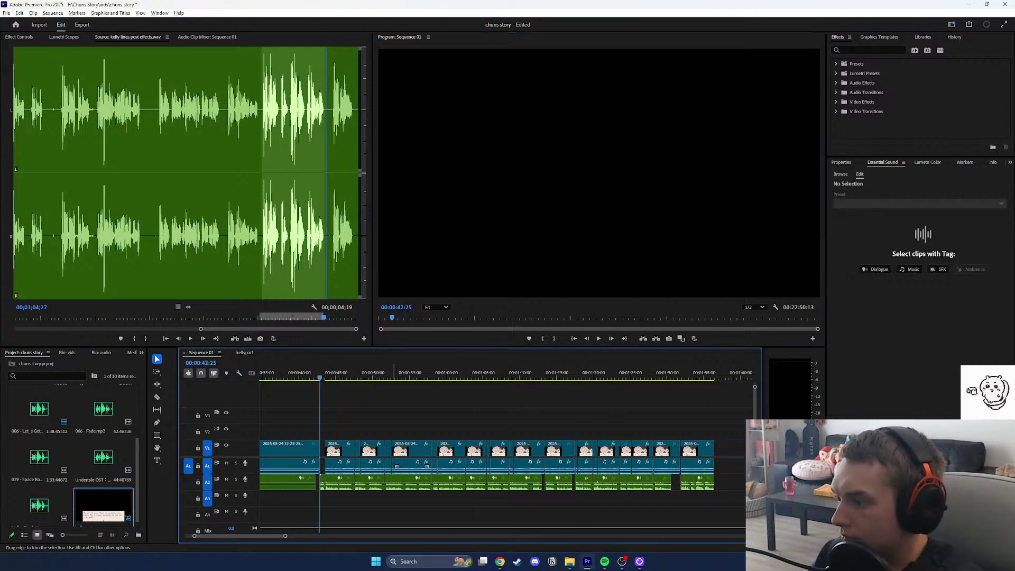
{"action": "mouse_move", "coordinate": [307, 377]}
{"action": "left_mouse_down"}
{"action": "mouse_move", "coordinate": [322, 377]}
{"action": "mouse_move", "coordinate": [312, 377]}
{"action": "left_mouse_up"}
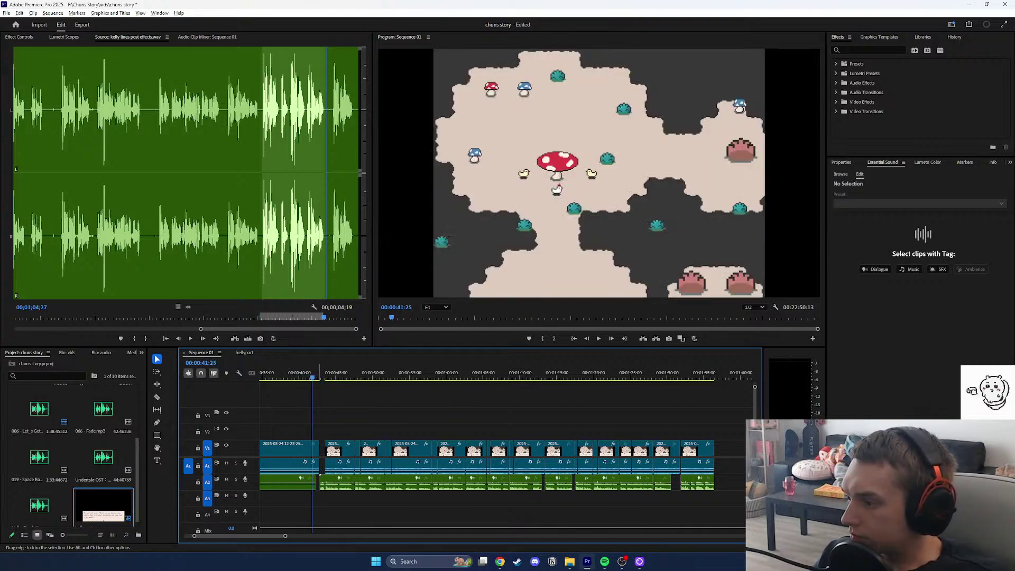
{"action": "key", "text": "ctrl+z"}
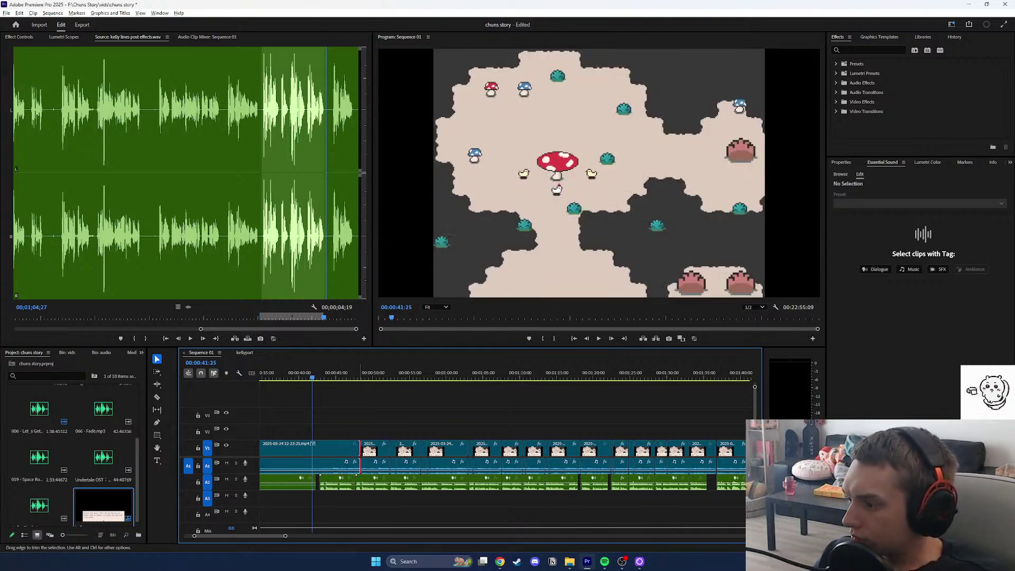
Trim the preceding game clip back to about 00:00:43 again, and delete the old voice clip under the gap.
{"action": "left_click_drag", "start_coordinate": [361, 450], "coordinate": [319, 450]}
{"action": "left_click", "coordinate": [334, 482]}
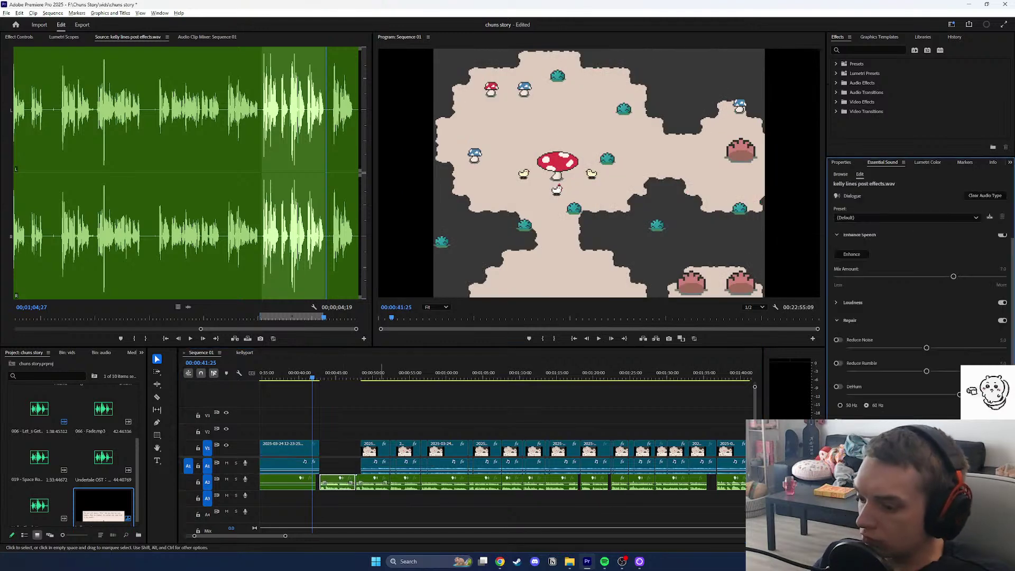
{"action": "key", "text": "Delete"}
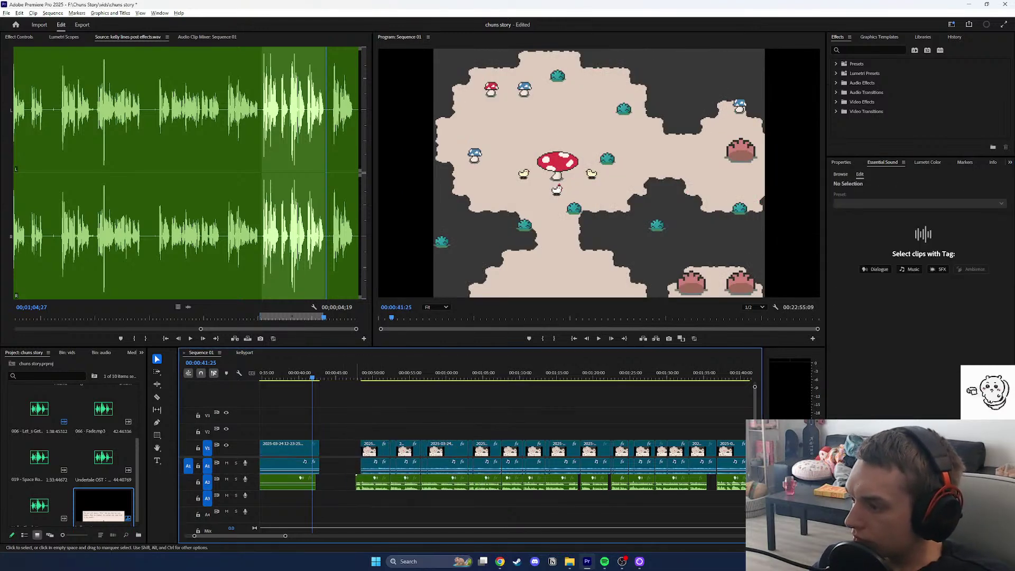
{"action": "left_click_drag", "start_coordinate": [361, 450], "coordinate": [356, 451]}
{"action": "mouse_move", "coordinate": [363, 373]}
{"action": "left_mouse_down"}
{"action": "mouse_move", "coordinate": [381, 373]}
{"action": "mouse_move", "coordinate": [355, 373]}
{"action": "left_mouse_up"}
{"action": "key", "text": "space"}
Undo the recent trims, deletions and moves back to the freshly pasted section.
{"action": "key", "text": "ctrl+z"}
{"action": "key", "text": "ctrl+z"}
{"action": "key", "text": "ctrl+z"}
{"action": "key", "text": "ctrl+z"}
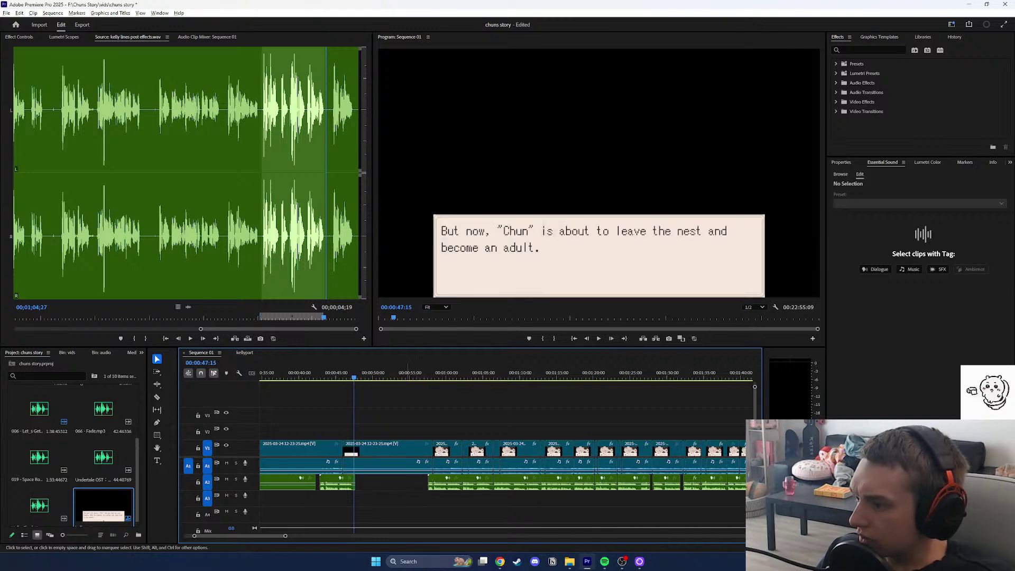
Delete the old game clip between about 00:00:31 and 00:00:46 and the separate voice clip at about 00:00:43.
{"action": "mouse_move", "coordinate": [421, 373]}
{"action": "left_mouse_down"}
{"action": "mouse_move", "coordinate": [308, 374]}
{"action": "mouse_move", "coordinate": [434, 374]}
{"action": "left_mouse_up"}
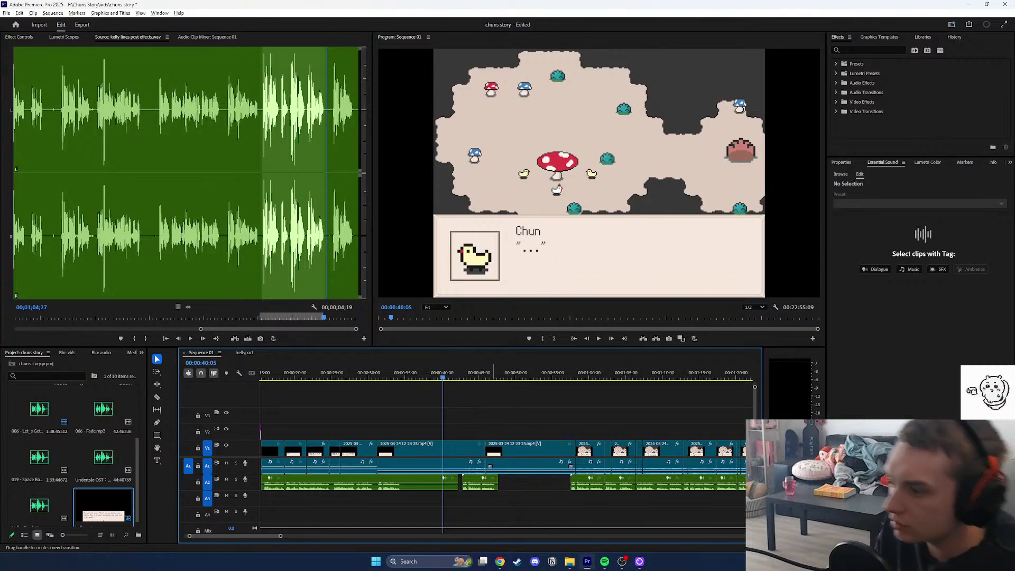
{"action": "left_click", "coordinate": [476, 466]}
{"action": "key", "text": "Delete"}
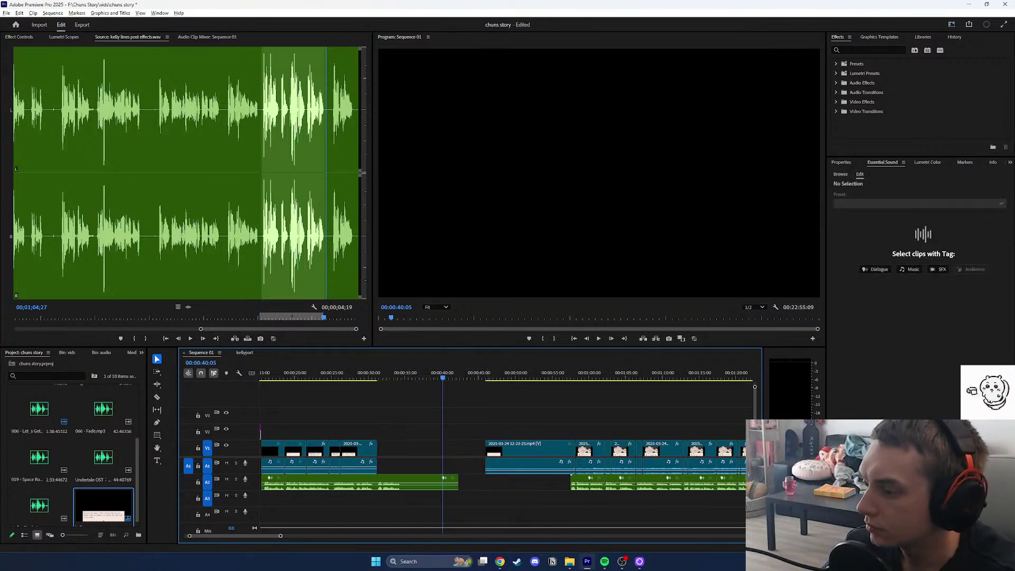
Move all the pasted kellypart clips earlier to close the gap, starting right after the game clip that ends at about 00:00:30.
{"action": "left_click_drag", "start_coordinate": [280, 536], "coordinate": [410, 536]}
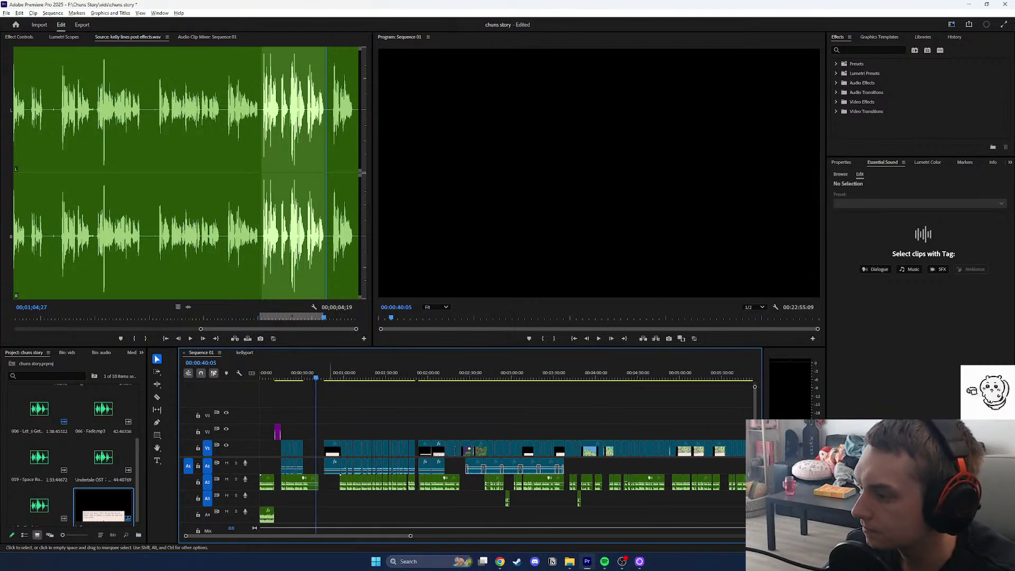
{"action": "left_click_drag", "start_coordinate": [327, 496], "coordinate": [417, 432]}
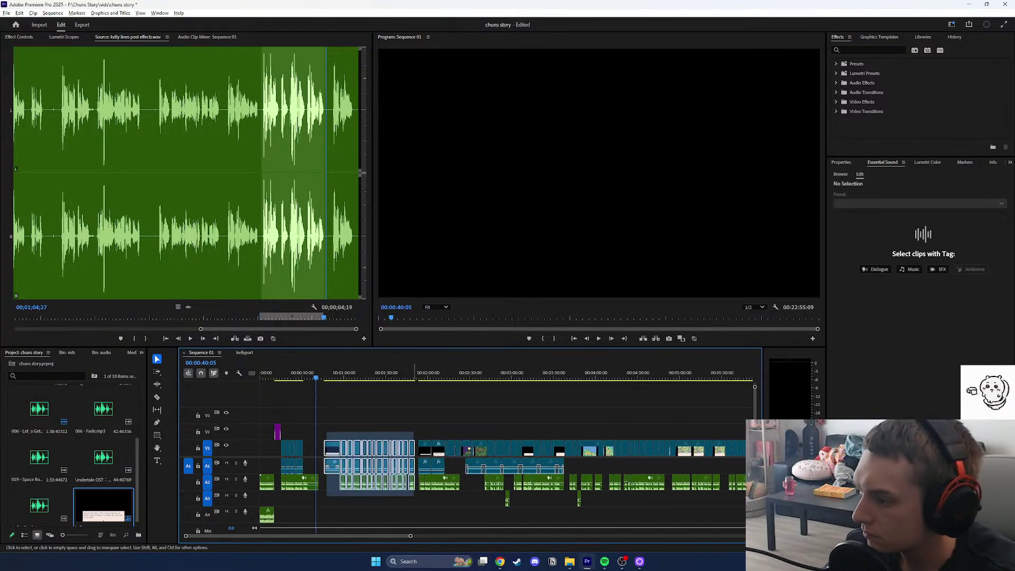
{"action": "mouse_move", "coordinate": [332, 451]}
{"action": "left_mouse_down"}
{"action": "mouse_move", "coordinate": [311, 451]}
{"action": "mouse_move", "coordinate": [337, 449]}
{"action": "left_mouse_up"}
{"action": "key", "text": "="}
{"action": "key", "text": "="}
{"action": "key", "text": "="}
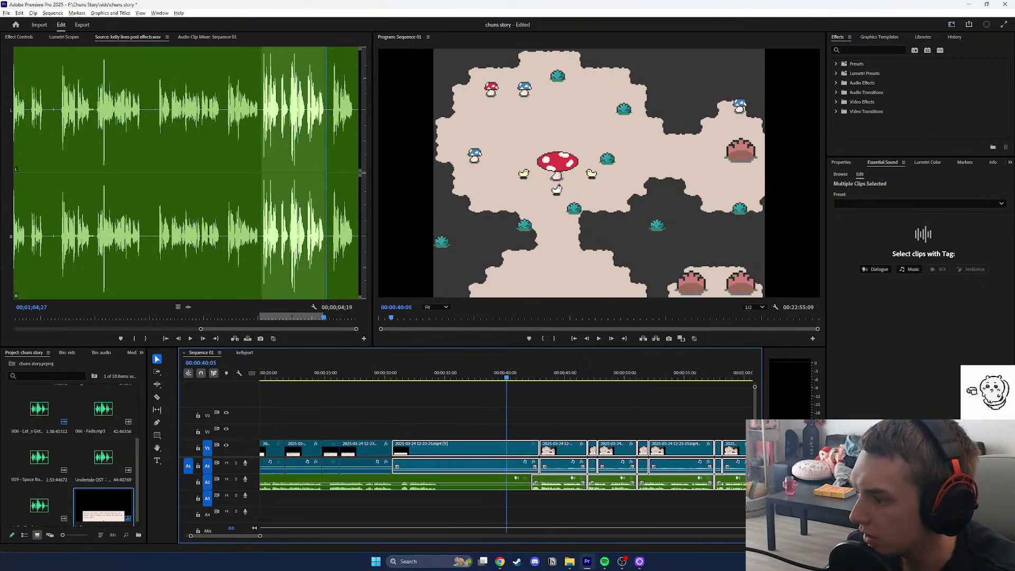
{"action": "left_click_drag", "start_coordinate": [442, 451], "coordinate": [442, 451]}
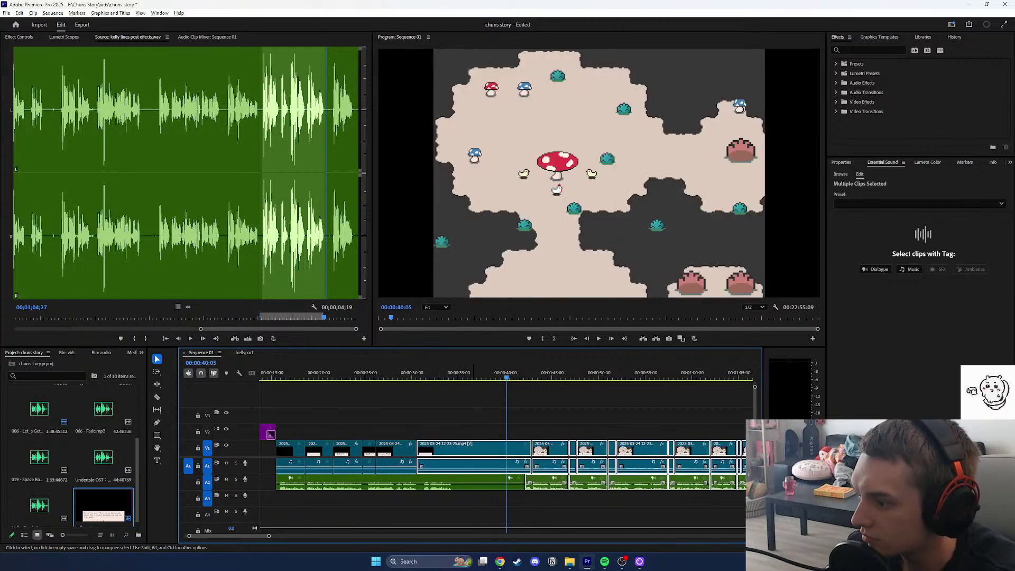
Shift the cut between the "earliest memory" clip and the pasted "But now" clip to about 00:00:31:07 to match the narration.
{"action": "left_click_drag", "start_coordinate": [466, 373], "coordinate": [415, 373]}
{"action": "key", "text": "space"}
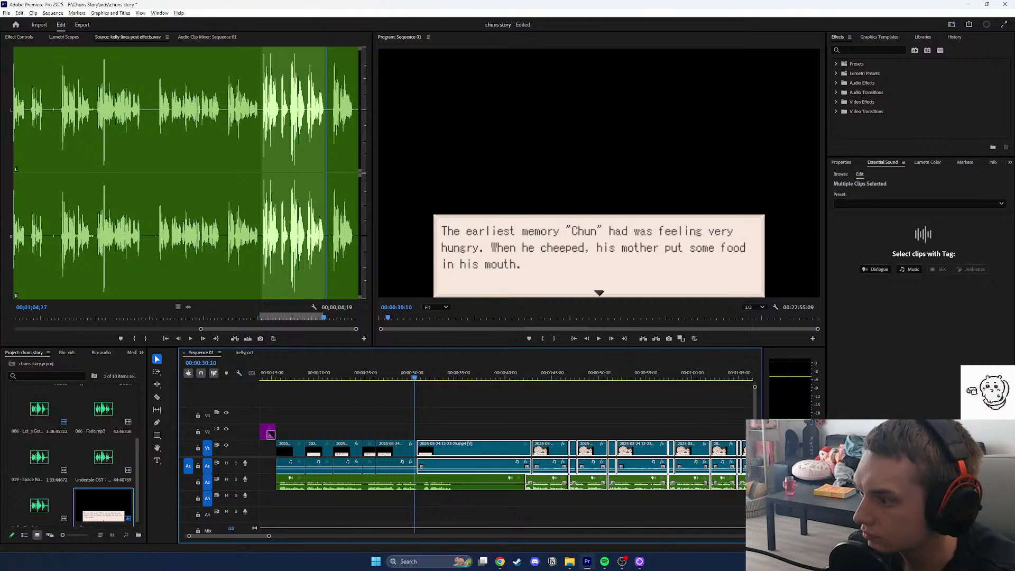
{"action": "left_click", "coordinate": [599, 339]}
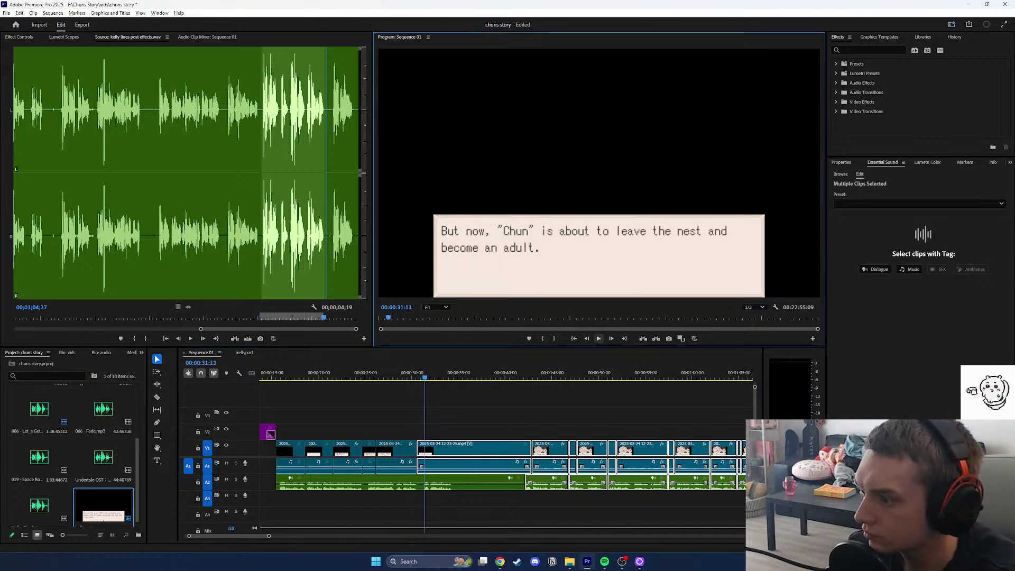
{"action": "left_click_drag", "start_coordinate": [268, 536], "coordinate": [231, 536]}
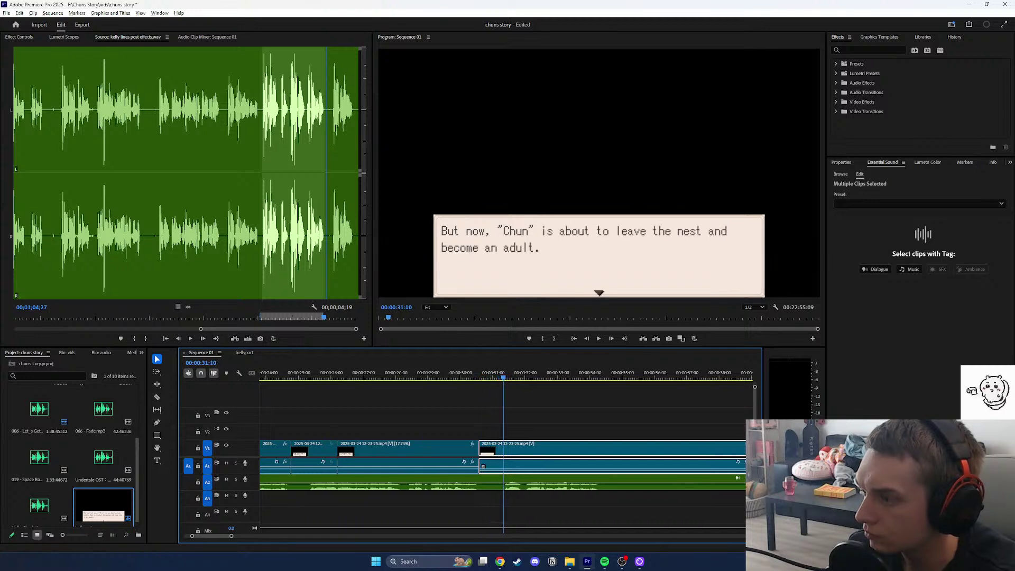
{"action": "left_click", "coordinate": [468, 375]}
{"action": "left_click_drag", "start_coordinate": [468, 376], "coordinate": [500, 376]}
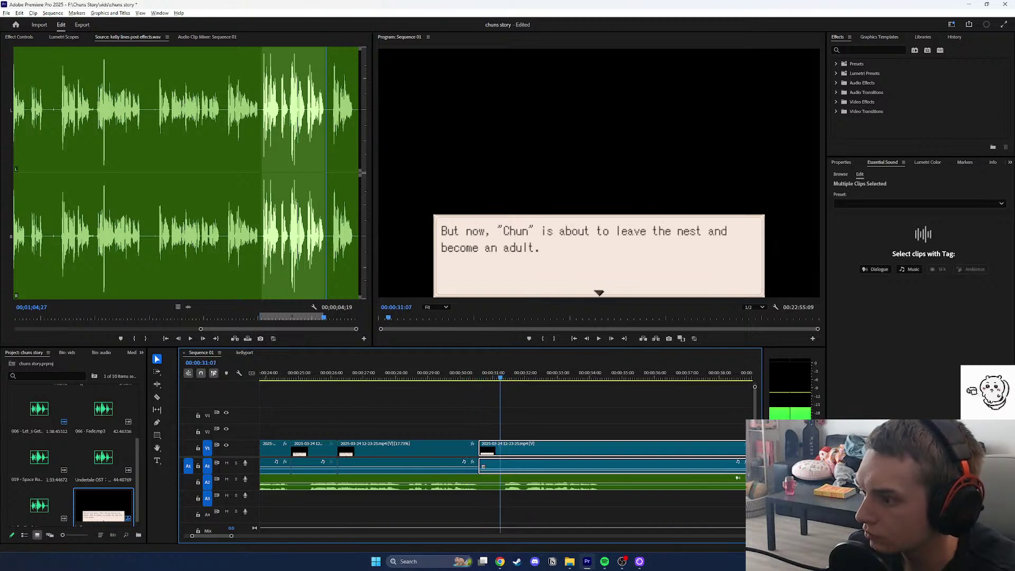
{"action": "left_click_drag", "start_coordinate": [484, 467], "coordinate": [501, 451]}
Play the joined section at high speed from about 00:00:30 past the last Mother line to check the sync.
{"action": "left_click", "coordinate": [471, 374]}
{"action": "left_click", "coordinate": [497, 417]}
{"action": "key", "text": "space"}
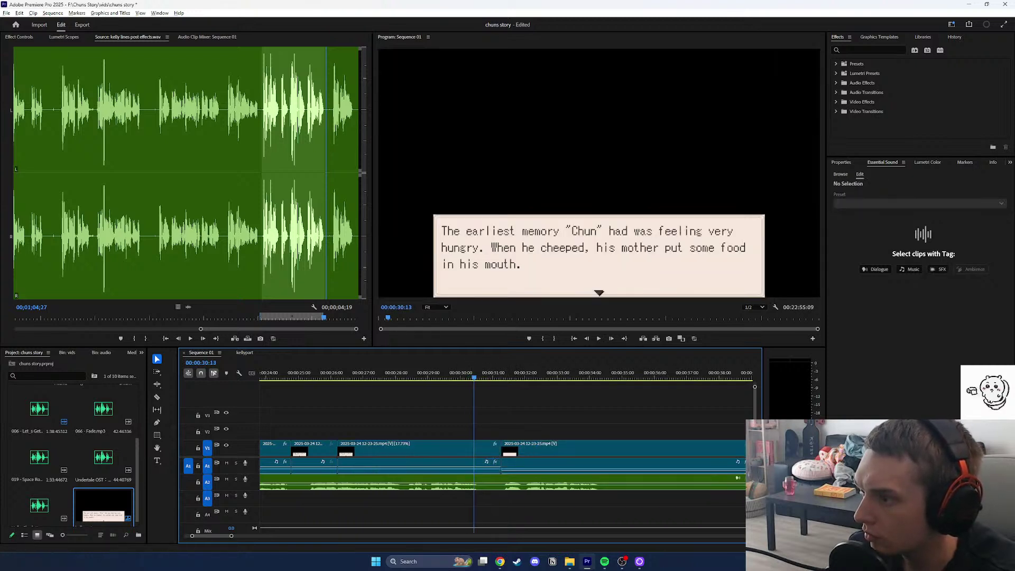
{"action": "key", "text": "l"}
{"action": "key", "text": "l"}
{"action": "key", "text": "l"}
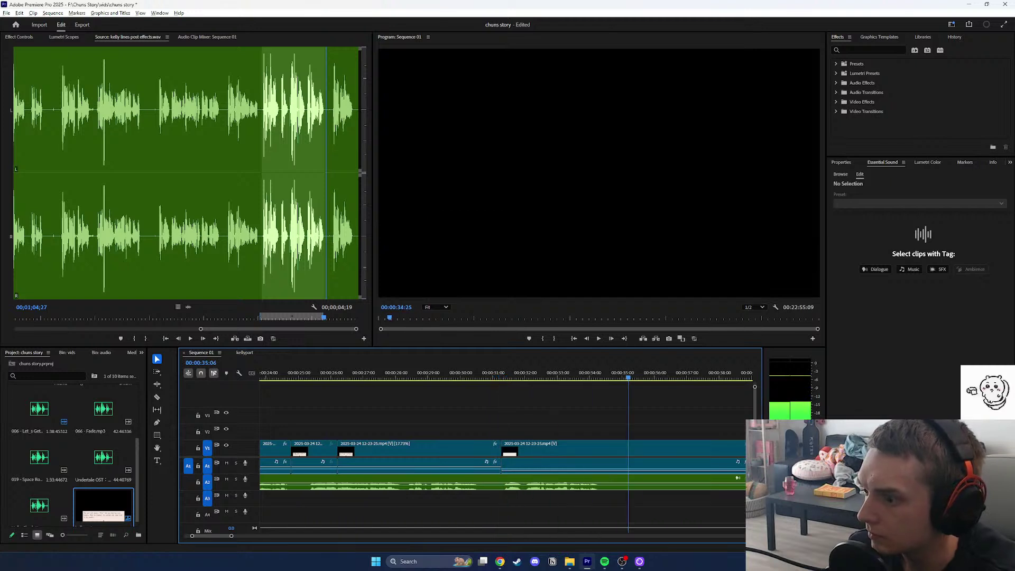
{"action": "left_click_drag", "start_coordinate": [752, 376], "coordinate": [583, 377]}
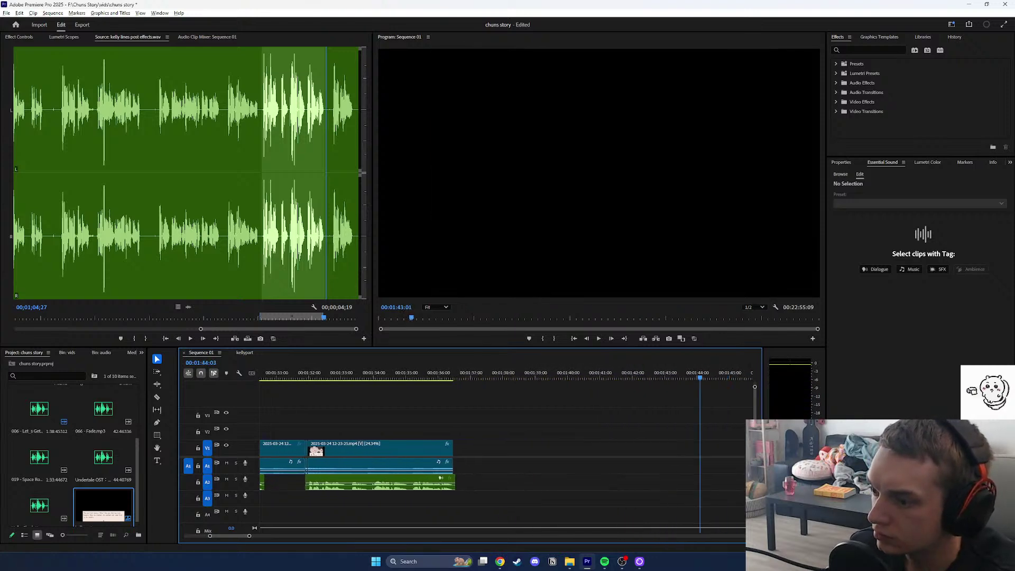
Move every clip after the pasted section about 17 seconds earlier to close the gap behind the last Mother line.
{"action": "key", "text": "minus"}
{"action": "key", "text": "minus"}
{"action": "key", "text": "minus"}
{"action": "key", "text": "minus"}
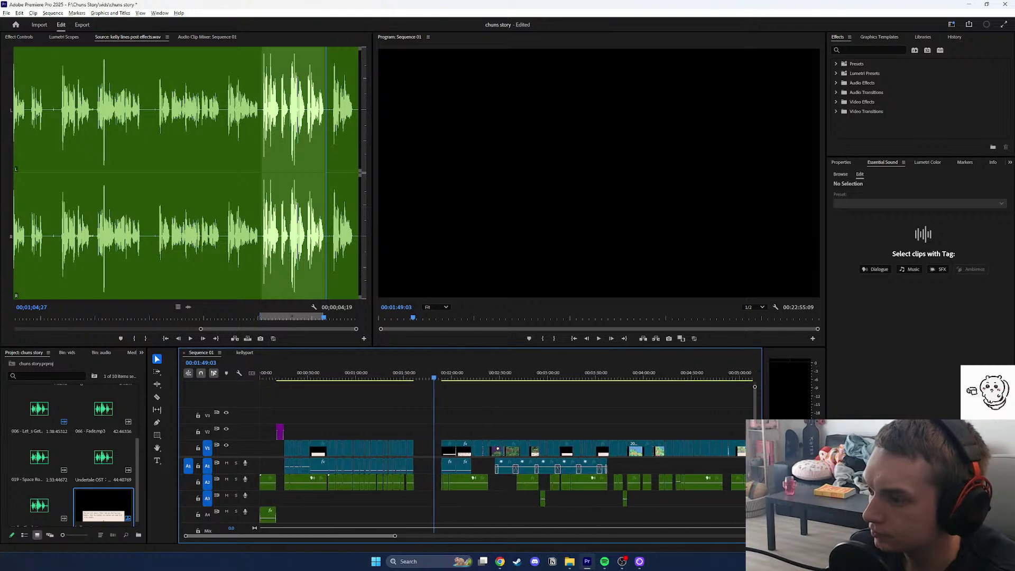
{"action": "left_click_drag", "start_coordinate": [434, 505], "coordinate": [755, 436]}
{"action": "scroll", "coordinate": [754, 437], "scroll_direction": "up", "scroll_amount": 20}
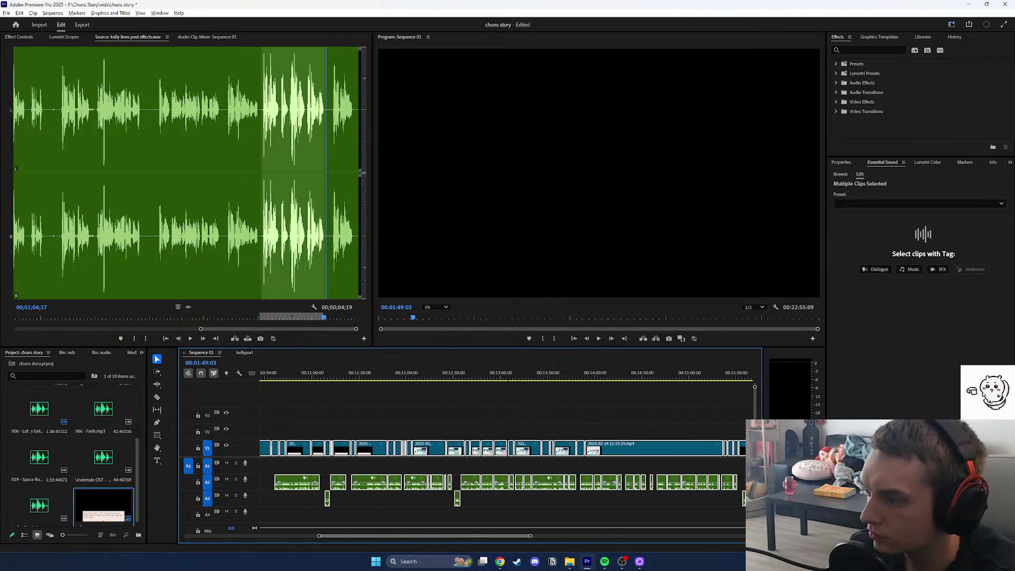
{"action": "scroll", "coordinate": [476, 447], "scroll_direction": "up", "scroll_amount": 7}
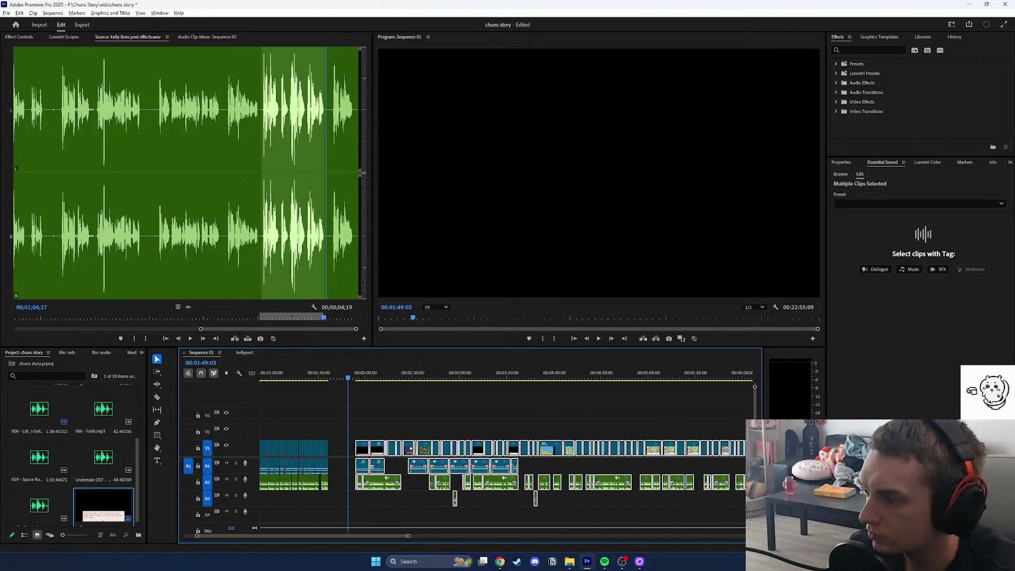
{"action": "mouse_move", "coordinate": [400, 447]}
{"action": "left_mouse_down"}
{"action": "mouse_move", "coordinate": [382, 447]}
{"action": "mouse_move", "coordinate": [398, 465]}
{"action": "left_mouse_up"}
{"action": "key", "text": "="}
{"action": "key", "text": "="}
{"action": "key", "text": "="}
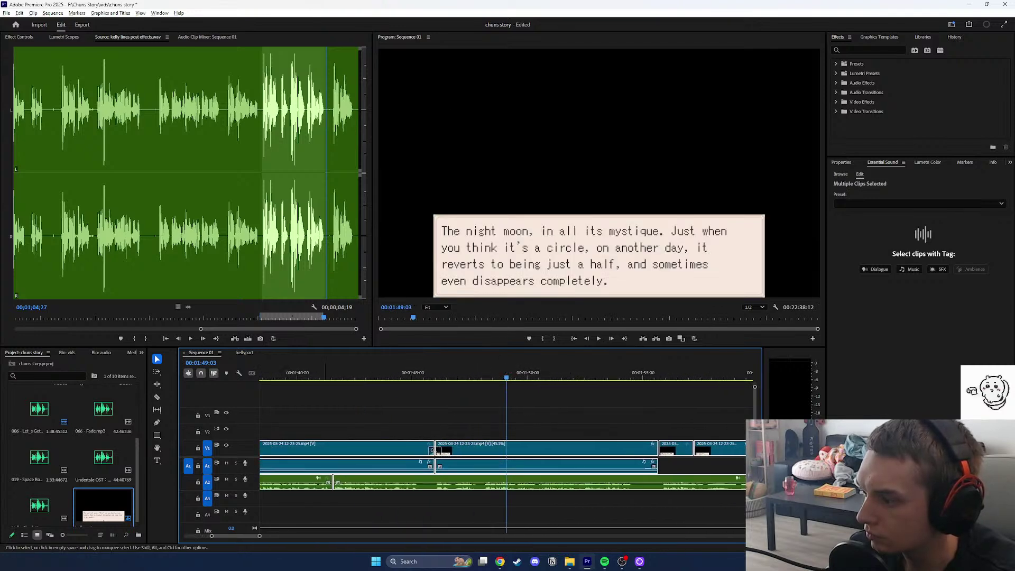
Nudge the following clips a few frames earlier against the last Mother clip at about 00:01:36:14, and play the join.
{"action": "left_click_drag", "start_coordinate": [258, 373], "coordinate": [399, 373]}
{"action": "left_click_drag", "start_coordinate": [434, 464], "coordinate": [430, 463]}
{"action": "key", "text": "equal"}
{"action": "key", "text": "equal"}
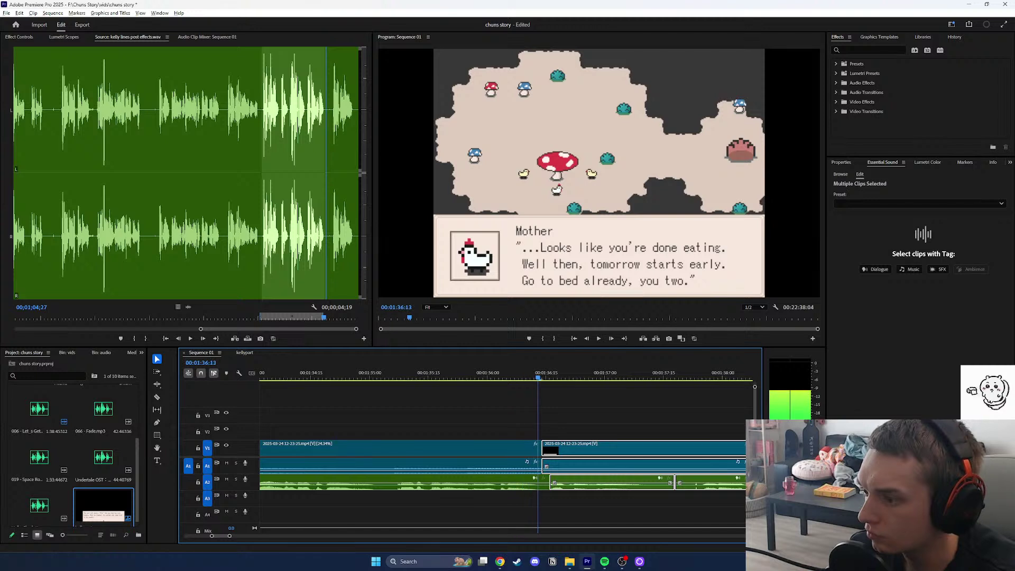
{"action": "left_click_drag", "start_coordinate": [538, 369], "coordinate": [495, 368]}
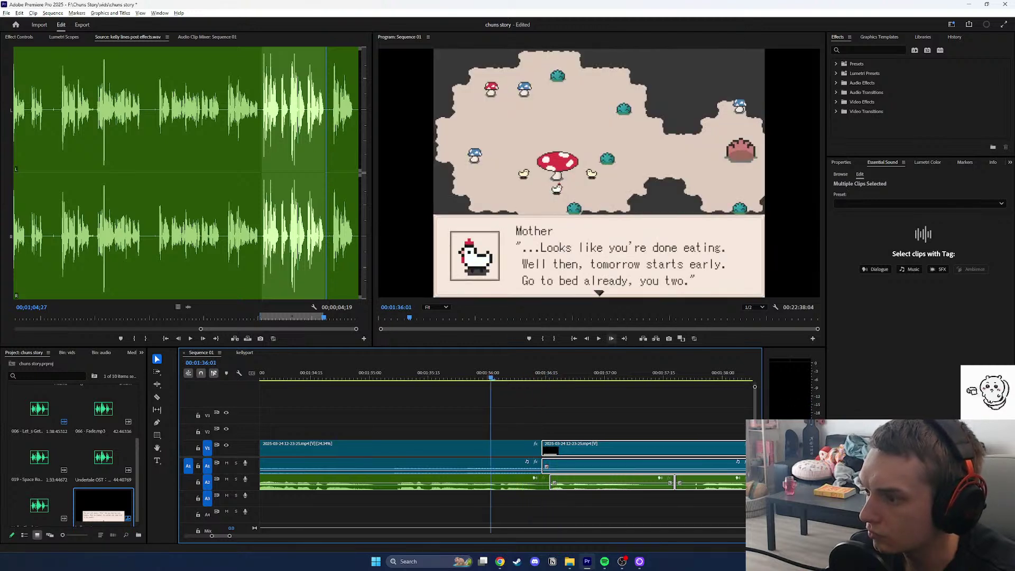
{"action": "left_click", "coordinate": [600, 338]}
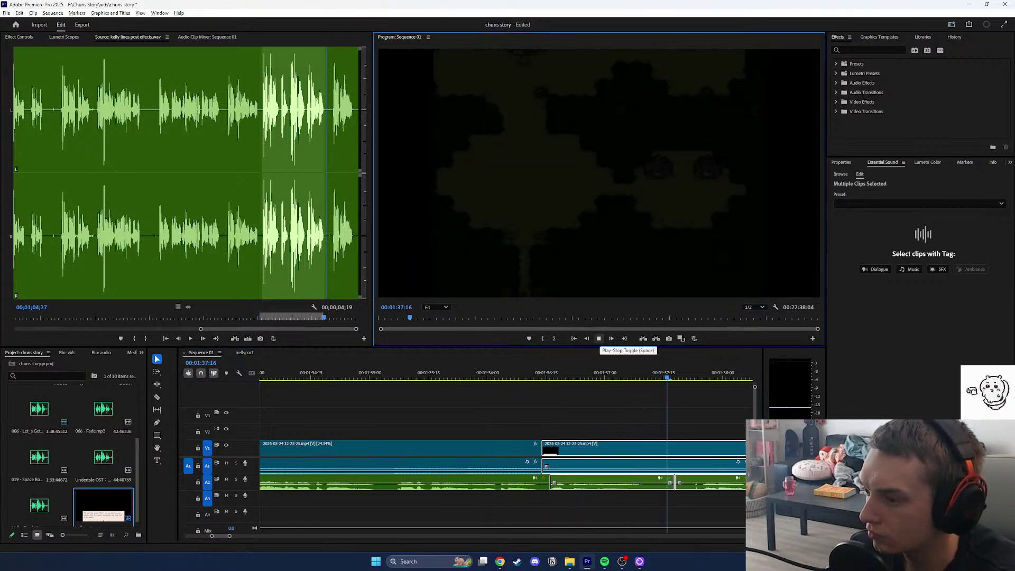
Move every clip after the last Mother line about 3 seconds later to open a gap at about 00:01:36:24.
{"action": "left_click", "coordinate": [600, 338]}
{"action": "scroll", "coordinate": [413, 376], "scroll_direction": "up", "scroll_amount": 5}
{"action": "left_click_drag", "start_coordinate": [412, 372], "coordinate": [445, 373]}
{"action": "key", "text": "minus"}
{"action": "key", "text": "minus"}
{"action": "key", "text": "minus"}
{"action": "key", "text": "minus"}
{"action": "key", "text": "minus"}
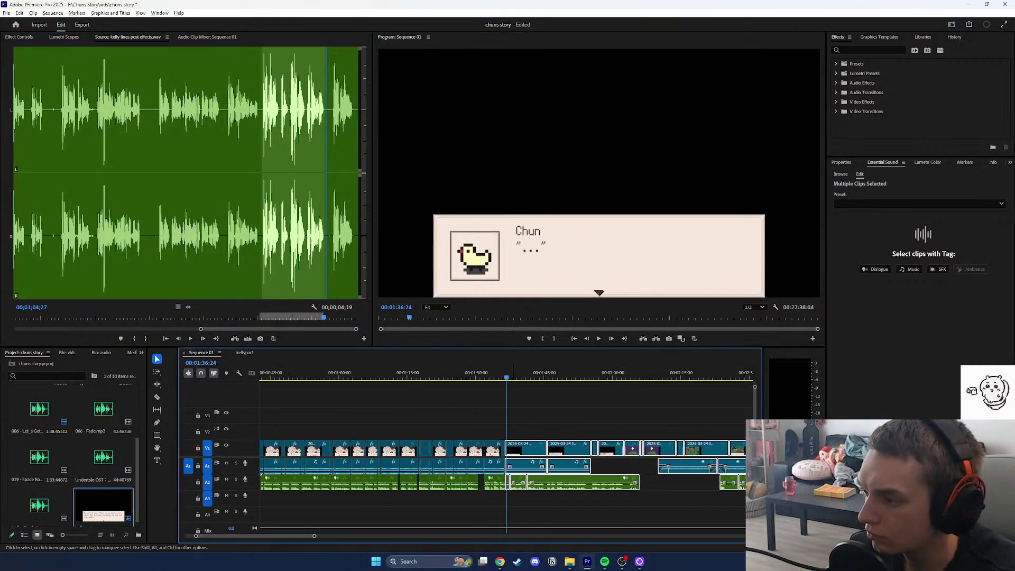
{"action": "mouse_move", "coordinate": [517, 448]}
{"action": "left_mouse_down"}
{"action": "mouse_move", "coordinate": [534, 449]}
{"action": "mouse_move", "coordinate": [521, 449]}
{"action": "left_mouse_up"}
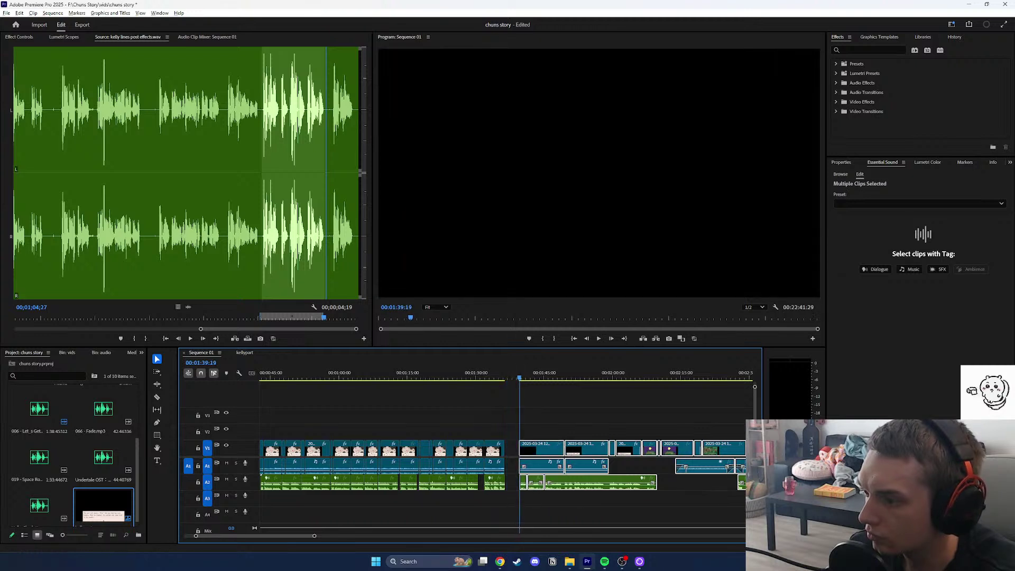
Extend the start of the first clip after the gap back to about 00:01:36:25, together with its linked audio.
{"action": "left_click_drag", "start_coordinate": [519, 377], "coordinate": [521, 377]}
{"action": "left_click_drag", "start_coordinate": [518, 483], "coordinate": [517, 483]}
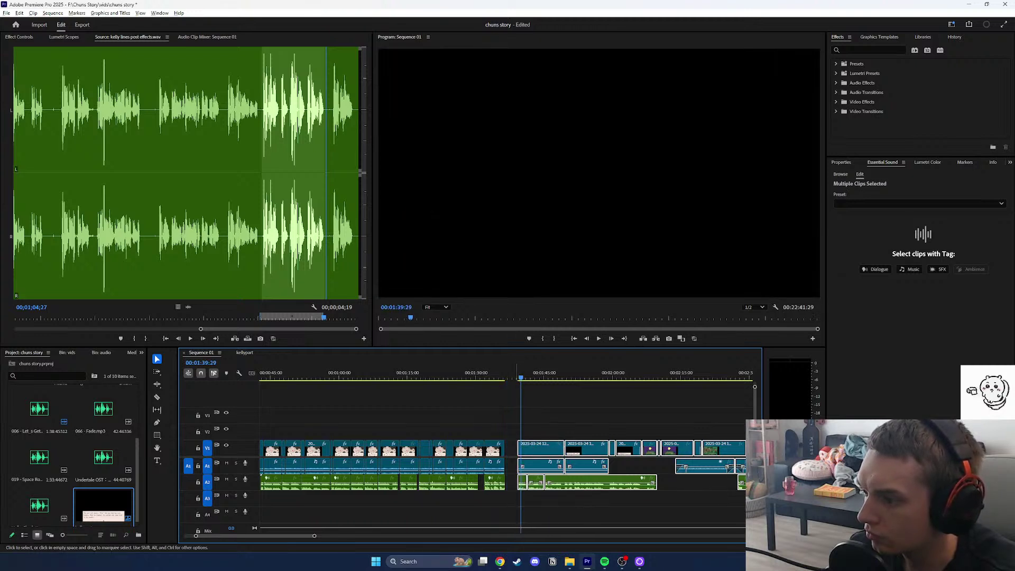
{"action": "mouse_move", "coordinate": [515, 376]}
{"action": "left_mouse_down"}
{"action": "mouse_move", "coordinate": [501, 377]}
{"action": "mouse_move", "coordinate": [525, 376]}
{"action": "left_mouse_up"}
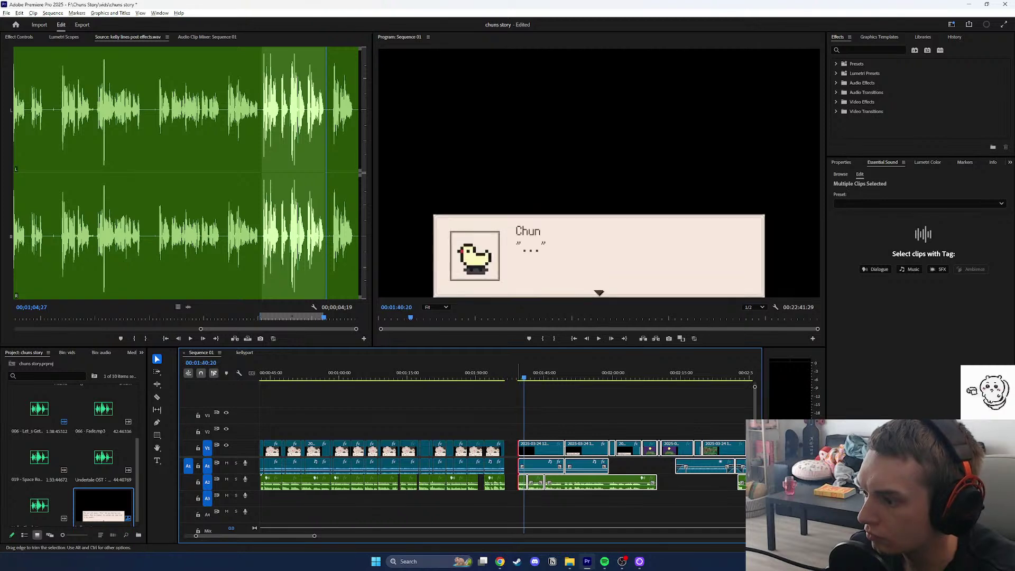
{"action": "left_click_drag", "start_coordinate": [518, 450], "coordinate": [512, 450]}
{"action": "left_click", "coordinate": [511, 402]}
{"action": "left_click", "coordinate": [510, 377]}
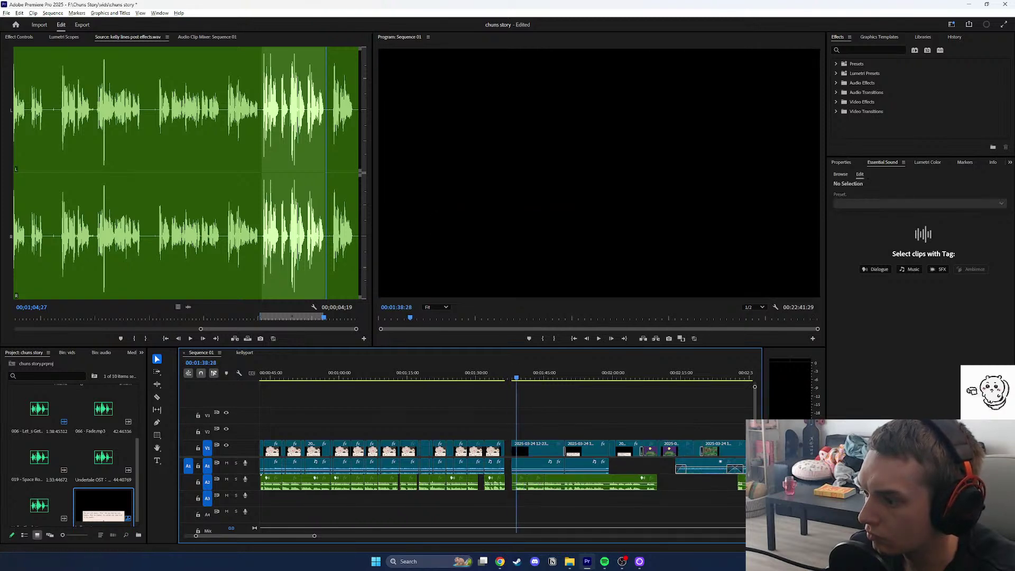
{"action": "left_click_drag", "start_coordinate": [511, 377], "coordinate": [509, 378]}
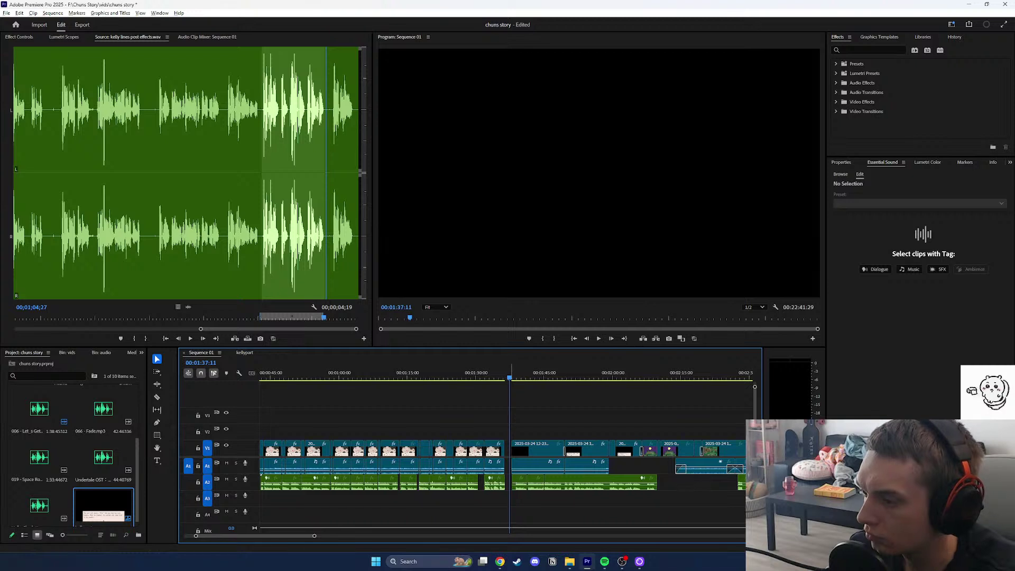
{"action": "left_click_drag", "start_coordinate": [528, 448], "coordinate": [510, 449]}
{"action": "left_click", "coordinate": [509, 404]}
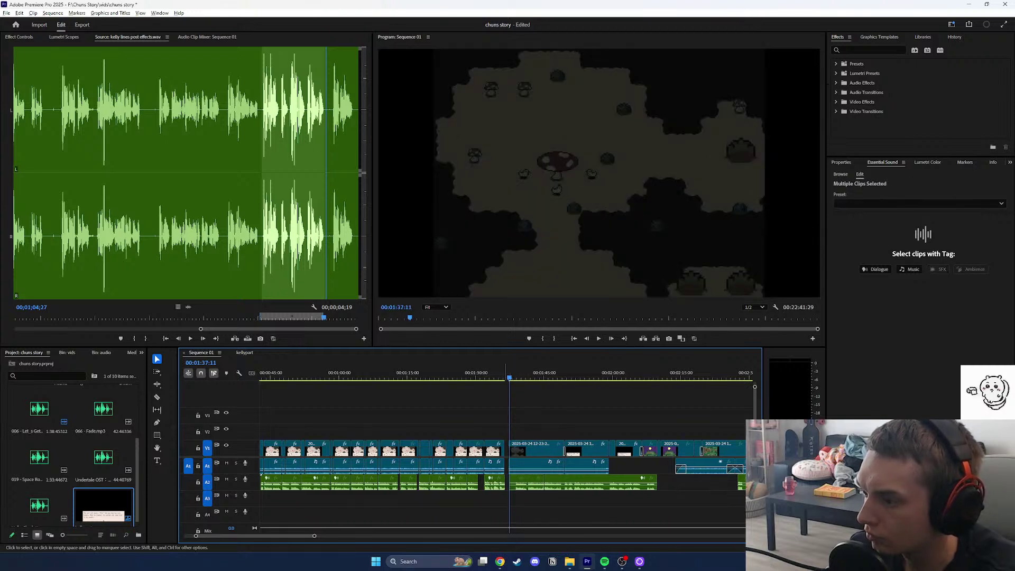
{"action": "left_click", "coordinate": [503, 378]}
{"action": "key", "text": "space"}
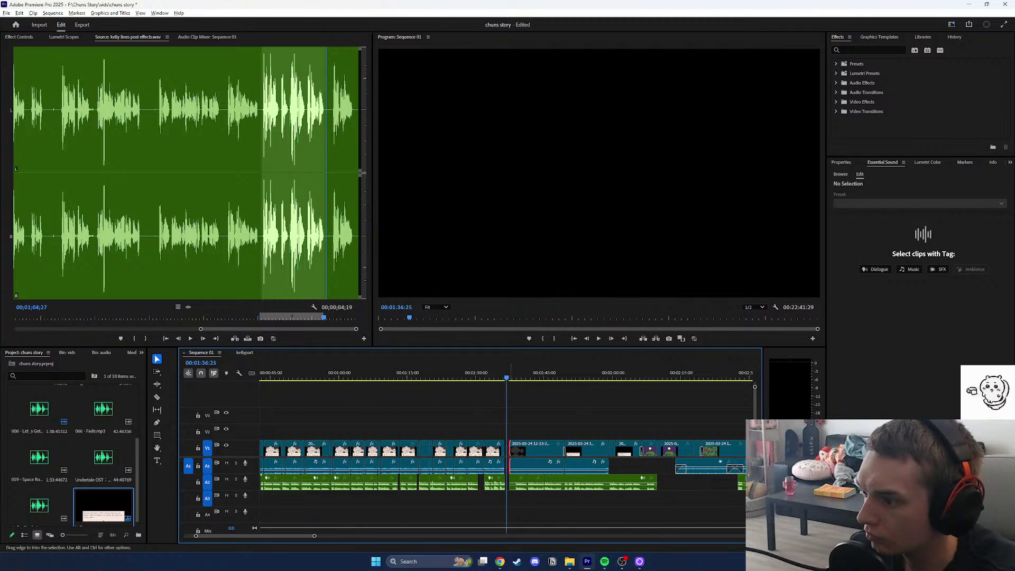
{"action": "left_click_drag", "start_coordinate": [522, 460], "coordinate": [506, 450]}
{"action": "left_click", "coordinate": [506, 405]}
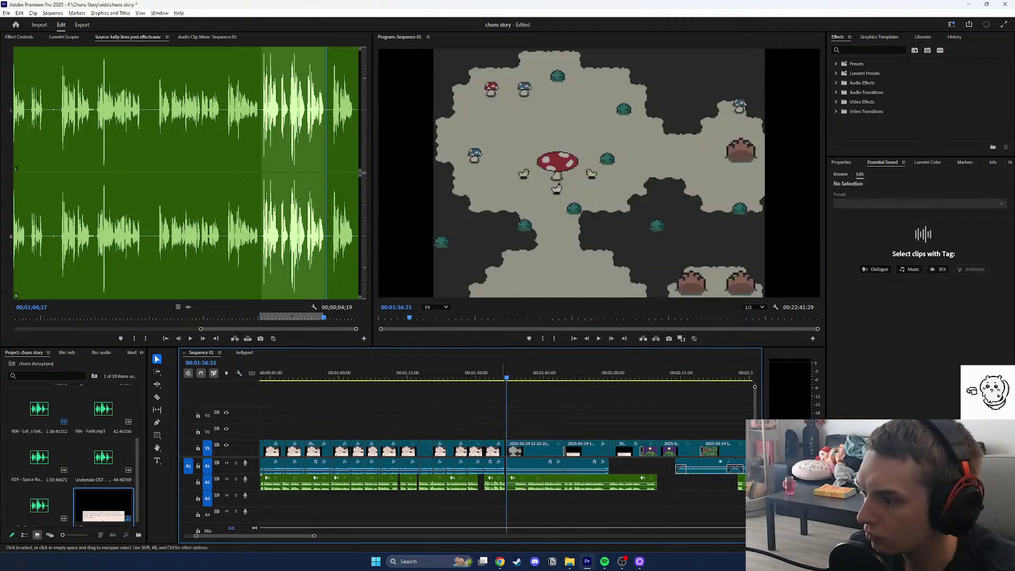
Check the extended clip's opening and look through the remaining clips of Sequence 01 up to about 00:09:40.
{"action": "left_click", "coordinate": [496, 378]}
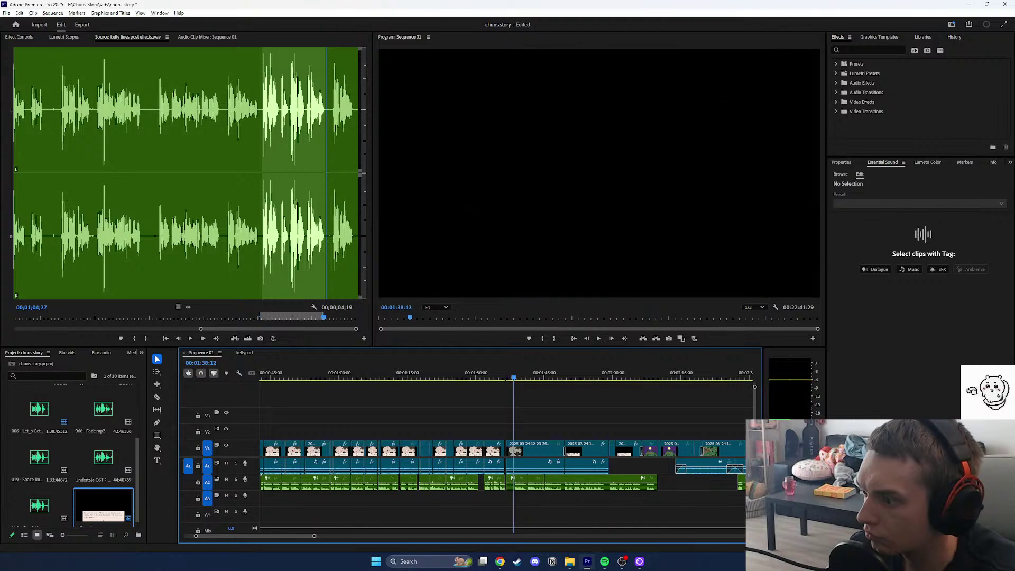
{"action": "left_click_drag", "start_coordinate": [512, 499], "coordinate": [527, 463]}
{"action": "left_click", "coordinate": [506, 449]}
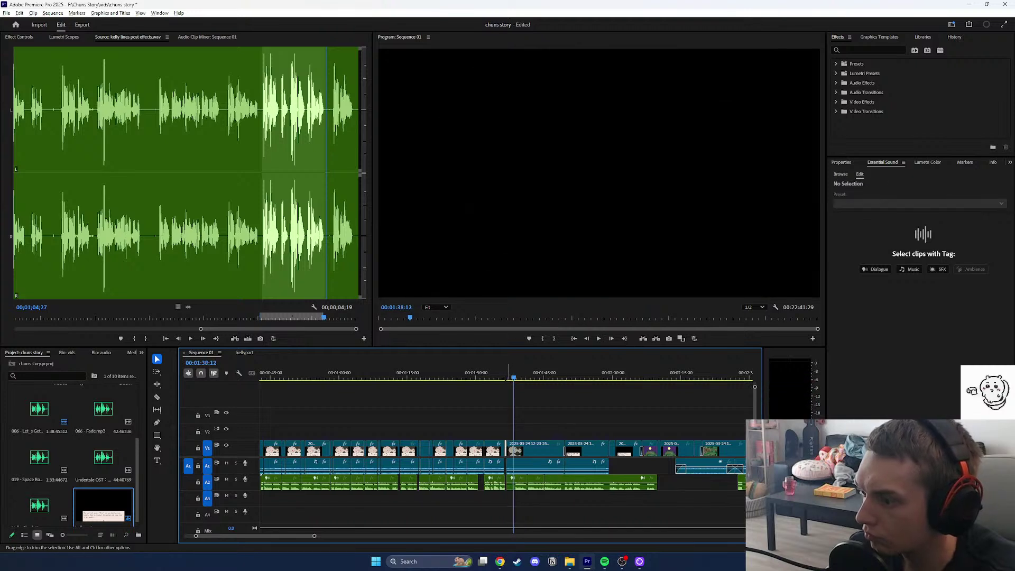
{"action": "left_click_drag", "start_coordinate": [508, 512], "coordinate": [529, 427]}
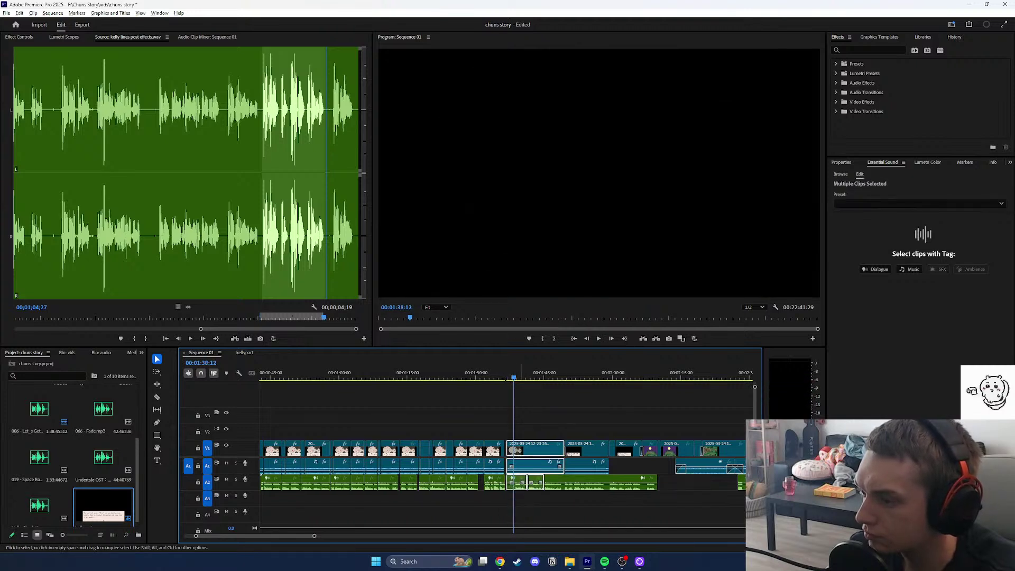
{"action": "left_click", "coordinate": [530, 498]}
{"action": "key", "text": "="}
{"action": "key", "text": "="}
{"action": "scroll", "coordinate": [490, 466], "scroll_direction": "down", "scroll_amount": 4}
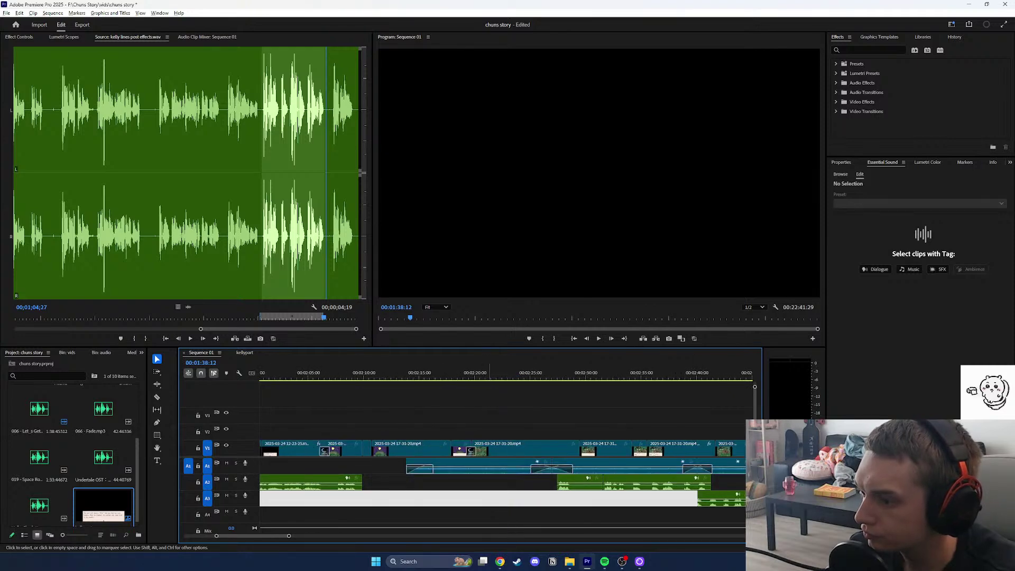
{"action": "scroll", "coordinate": [503, 465], "scroll_direction": "down", "scroll_amount": 15}
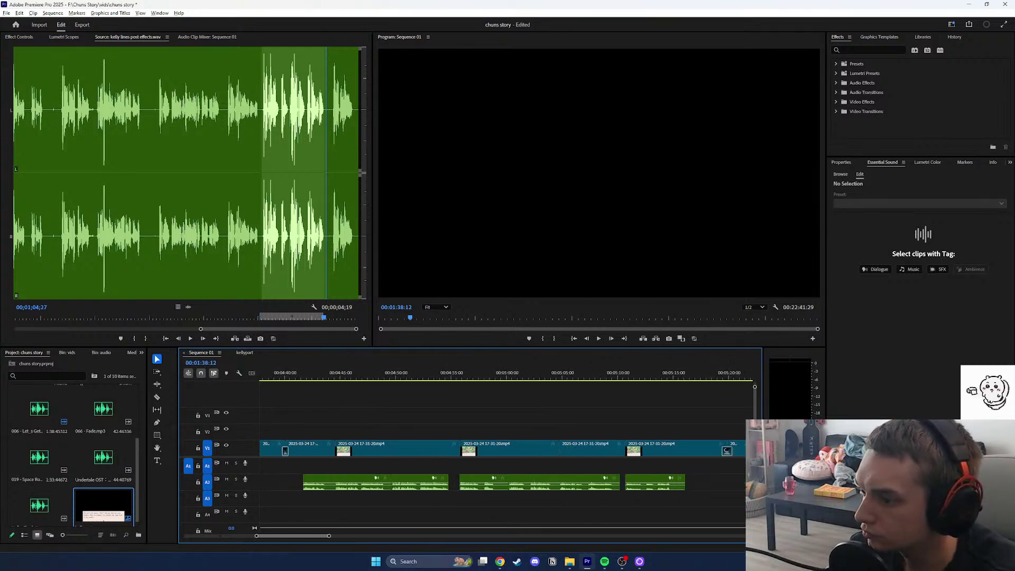
{"action": "scroll", "coordinate": [502, 466], "scroll_direction": "down", "scroll_amount": 14}
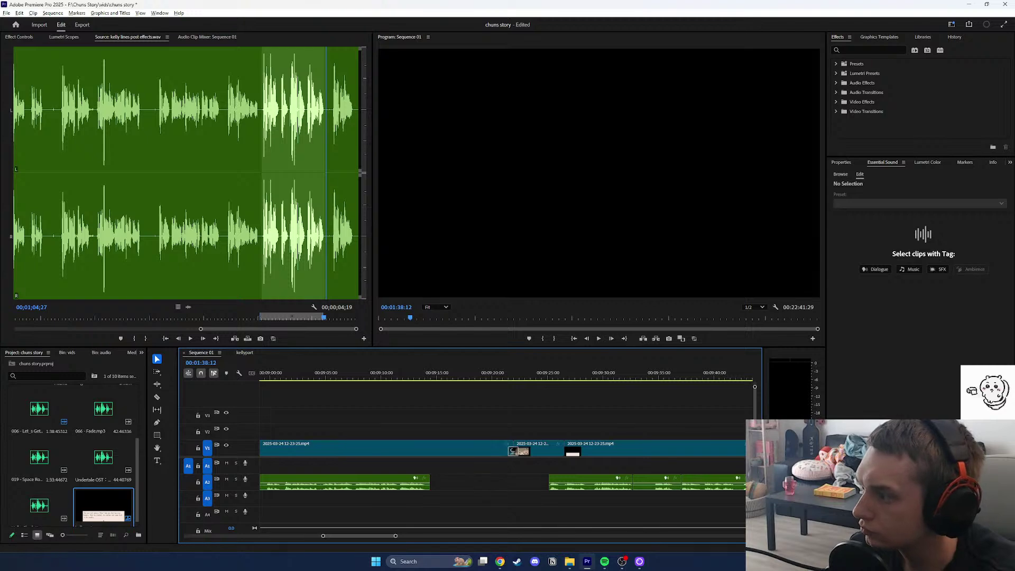
Open kellypart and play it from the start of its last video clip to check the fade after the Mother dialogue.
{"action": "left_click", "coordinate": [245, 353]}
{"action": "mouse_move", "coordinate": [466, 377]}
{"action": "left_mouse_down"}
{"action": "mouse_move", "coordinate": [483, 376]}
{"action": "mouse_move", "coordinate": [451, 377]}
{"action": "mouse_move", "coordinate": [463, 377]}
{"action": "left_mouse_up"}
{"action": "left_click", "coordinate": [599, 340]}
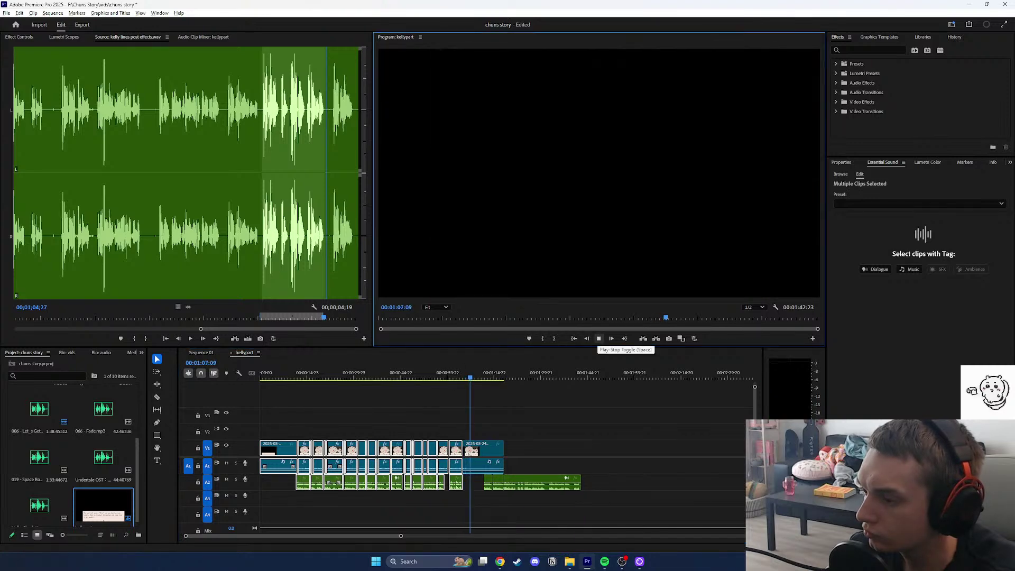
{"action": "left_click", "coordinate": [472, 451]}
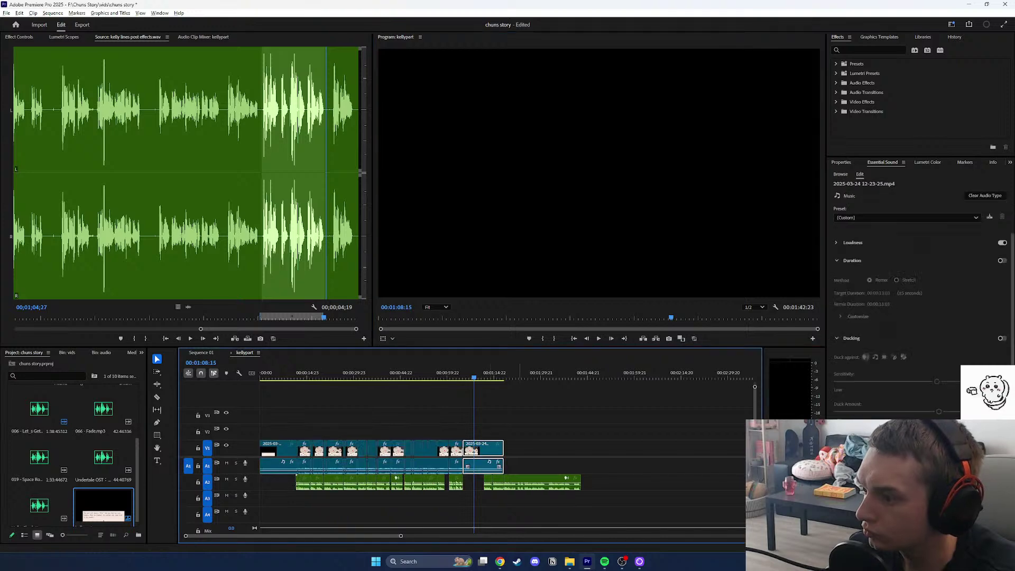
Return to Sequence 01 and extend the clip after the last Mother line back to meet it at about 00:01:36:16.
{"action": "left_click", "coordinate": [201, 353]}
{"action": "left_click_drag", "start_coordinate": [487, 374], "coordinate": [449, 373]}
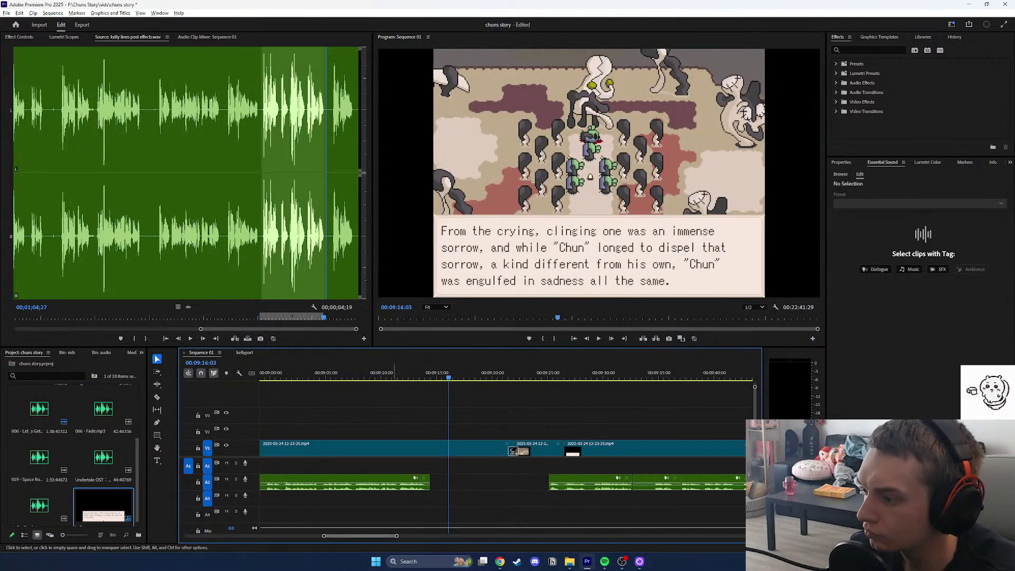
{"action": "key", "text": "minus"}
{"action": "key", "text": "minus"}
{"action": "key", "text": "minus"}
{"action": "key", "text": "minus"}
{"action": "key", "text": "minus"}
{"action": "key", "text": "minus"}
{"action": "key", "text": "minus"}
{"action": "key", "text": "minus"}
{"action": "key", "text": "minus"}
{"action": "key", "text": "minus"}
{"action": "key", "text": "minus"}
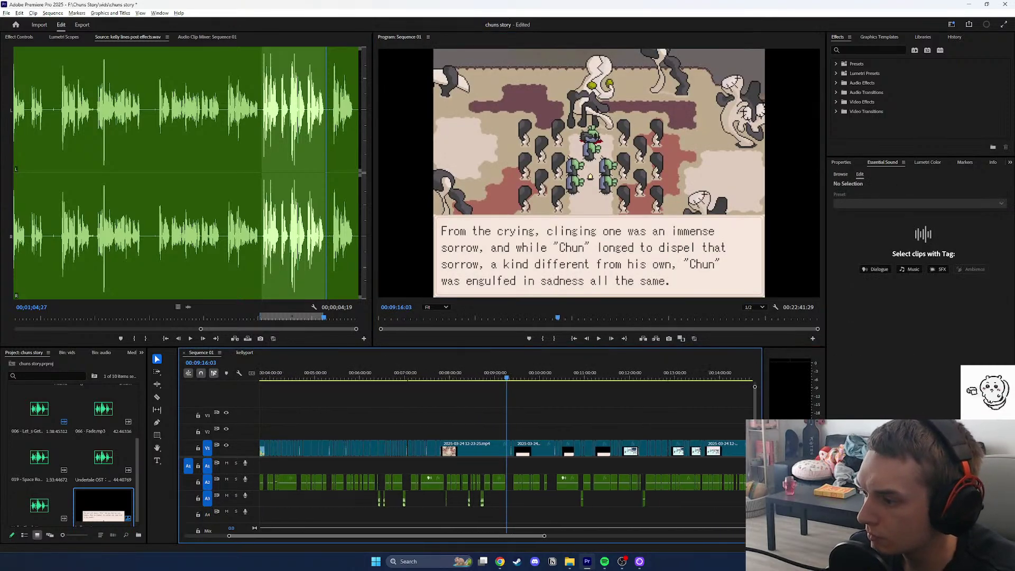
{"action": "left_click_drag", "start_coordinate": [370, 374], "coordinate": [319, 373]}
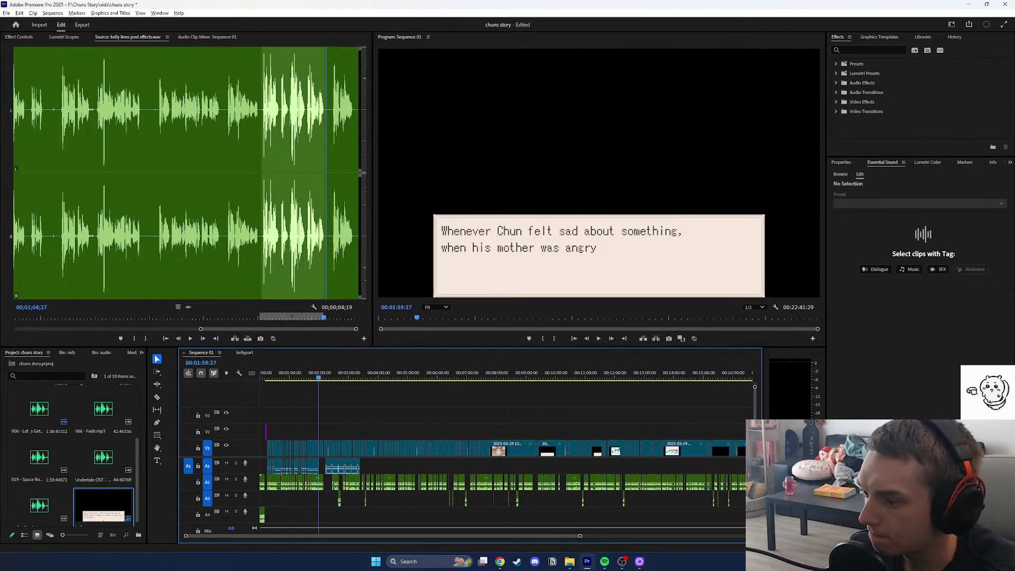
{"action": "key", "text": "equal"}
{"action": "key", "text": "equal"}
{"action": "key", "text": "equal"}
{"action": "key", "text": "equal"}
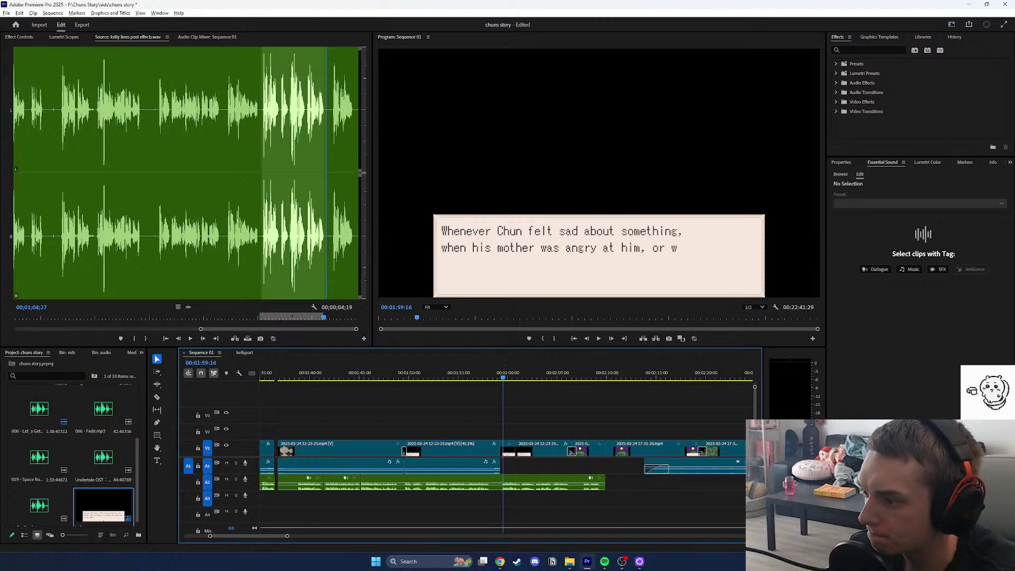
{"action": "left_click_drag", "start_coordinate": [503, 374], "coordinate": [530, 373]}
{"action": "left_click_drag", "start_coordinate": [533, 449], "coordinate": [530, 450]}
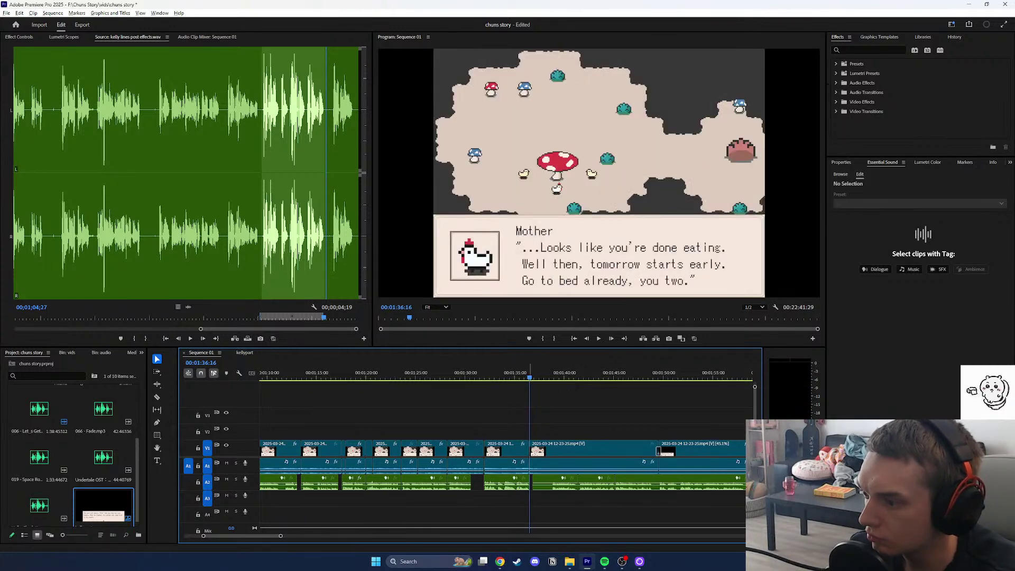
Play the join after the last Mother line and the following night scene to check the narration against the picture.
{"action": "key", "text": "space"}
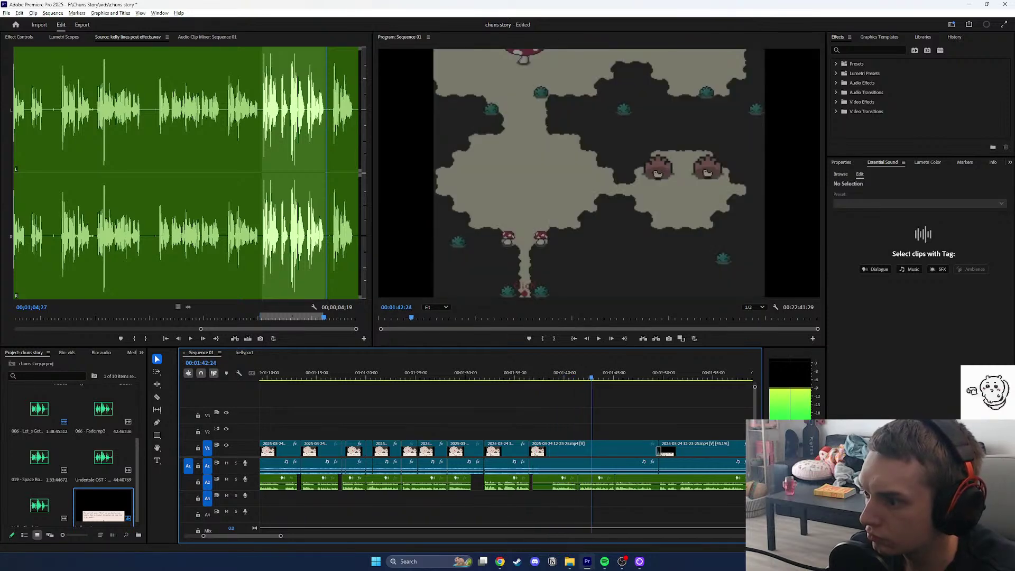
{"action": "left_click", "coordinate": [518, 373]}
{"action": "key", "text": "space"}
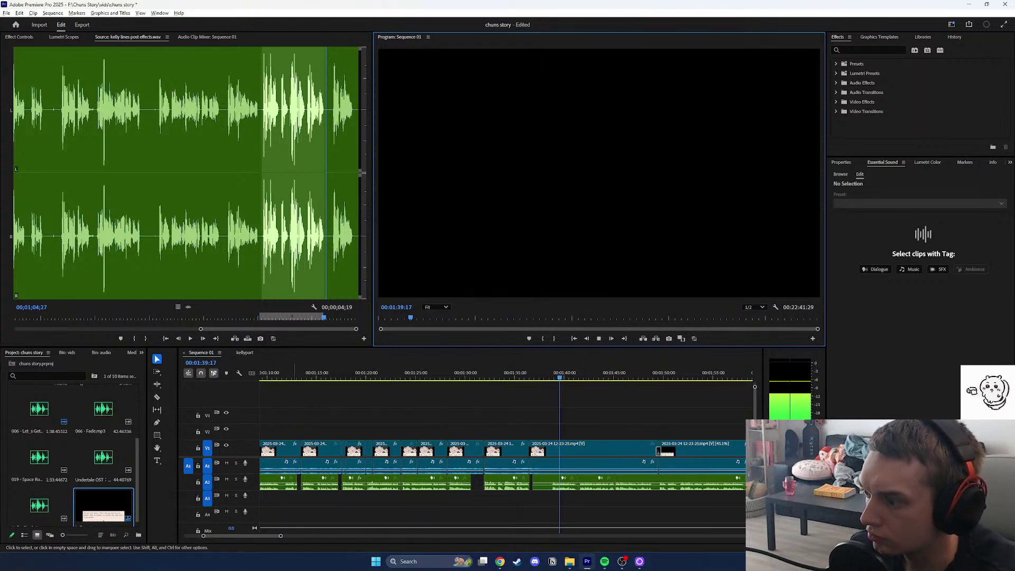
{"action": "key", "text": "minus"}
{"action": "key", "text": "minus"}
{"action": "key", "text": "minus"}
{"action": "key", "text": "minus"}
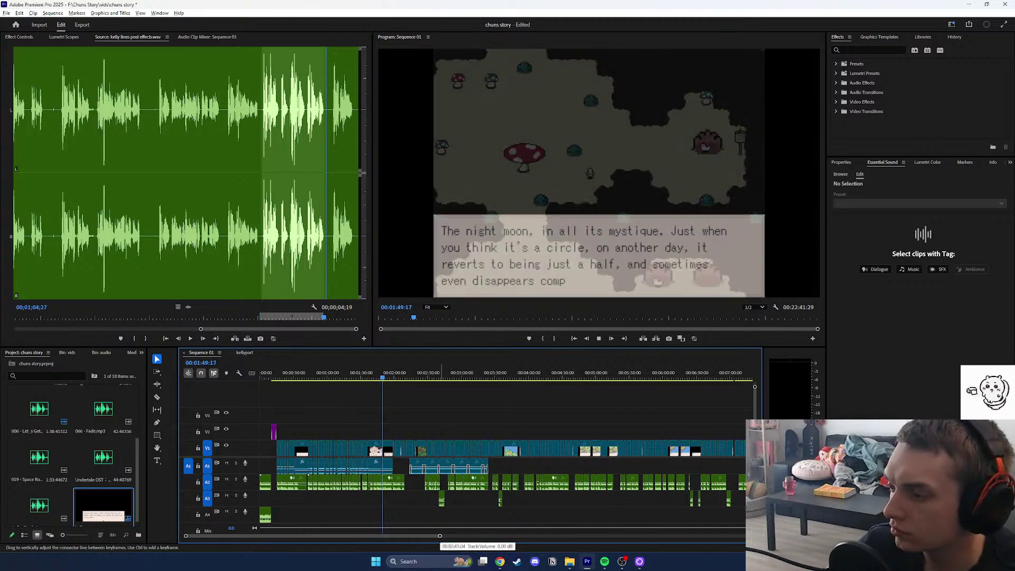
{"action": "left_click_drag", "start_coordinate": [440, 537], "coordinate": [305, 536]}
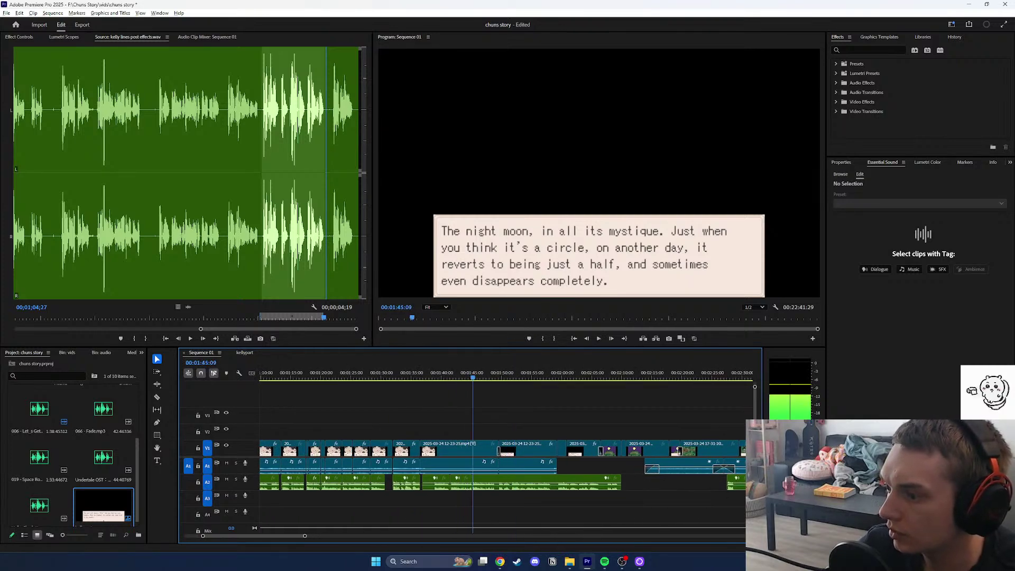
{"action": "left_click", "coordinate": [599, 338]}
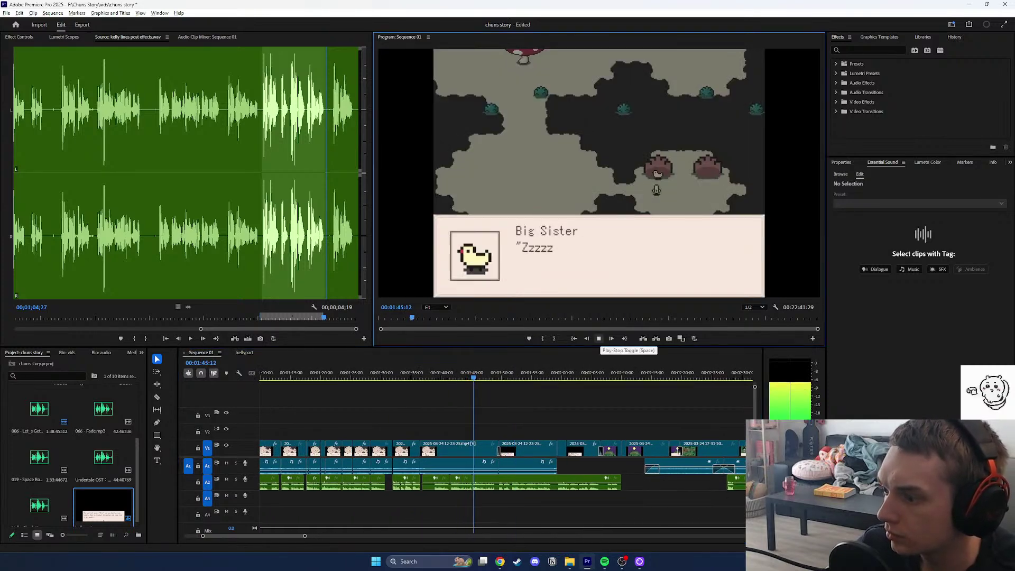
{"action": "left_click", "coordinate": [599, 339]}
Move the read.wav narration clip at about 00:01:45 roughly half a second later on A2, and play the result.
{"action": "left_click_drag", "start_coordinate": [305, 536], "coordinate": [264, 536]}
{"action": "key", "text": "minus"}
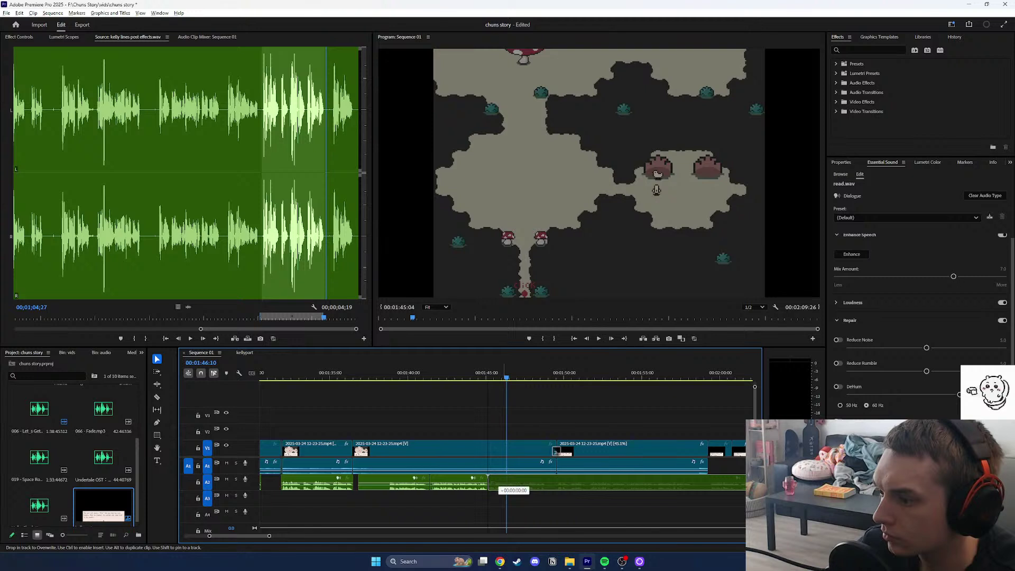
{"action": "left_click_drag", "start_coordinate": [505, 483], "coordinate": [506, 482]}
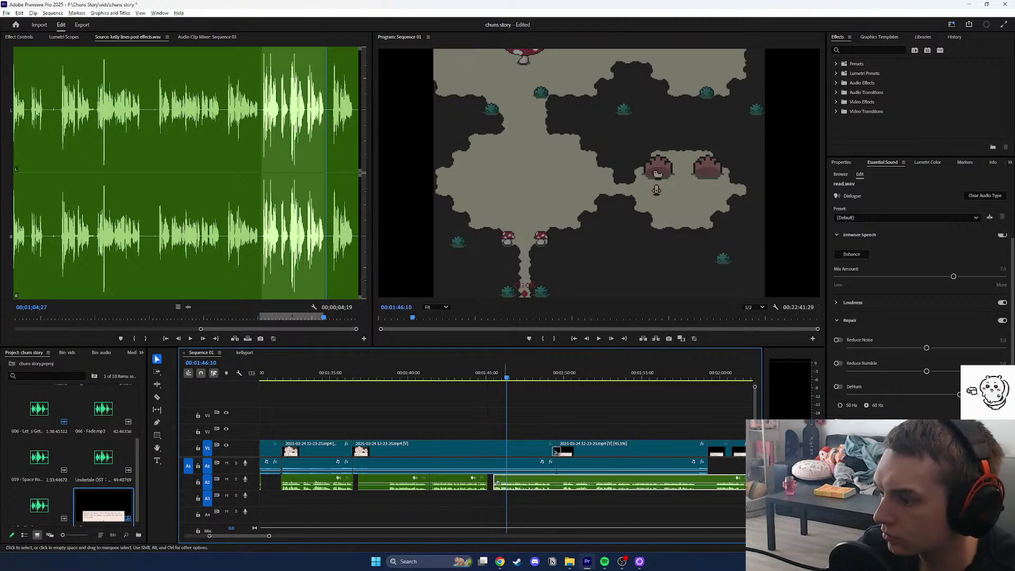
{"action": "left_click", "coordinate": [500, 407]}
{"action": "left_click", "coordinate": [486, 373]}
{"action": "left_click", "coordinate": [598, 339]}
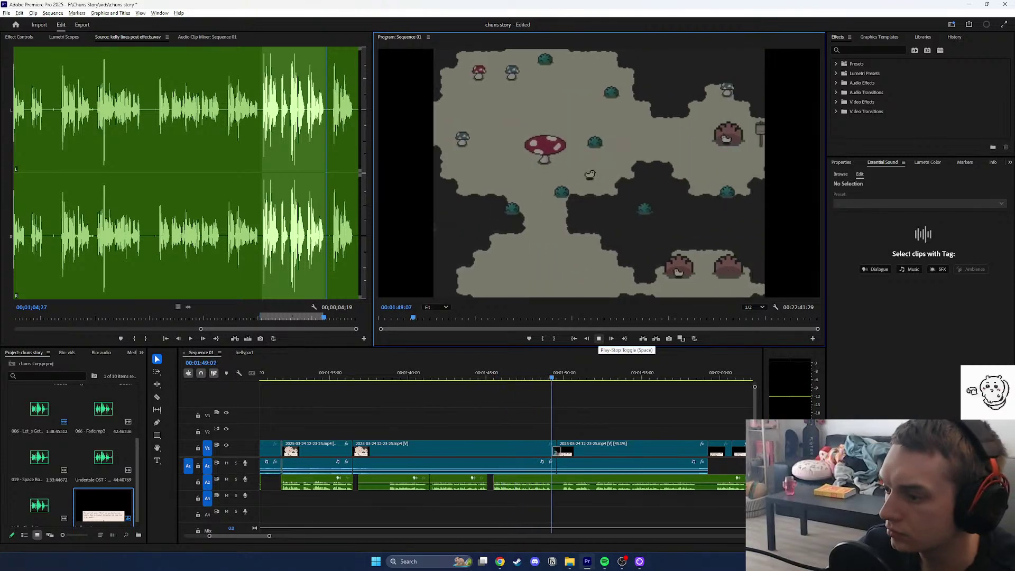
{"action": "left_click", "coordinate": [599, 338]}
Shift the cut between the night scene and the "night moon" clip to about 00:01:49:26.
{"action": "left_click_drag", "start_coordinate": [534, 483], "coordinate": [534, 481]}
{"action": "left_click", "coordinate": [539, 377]}
{"action": "key", "text": "space"}
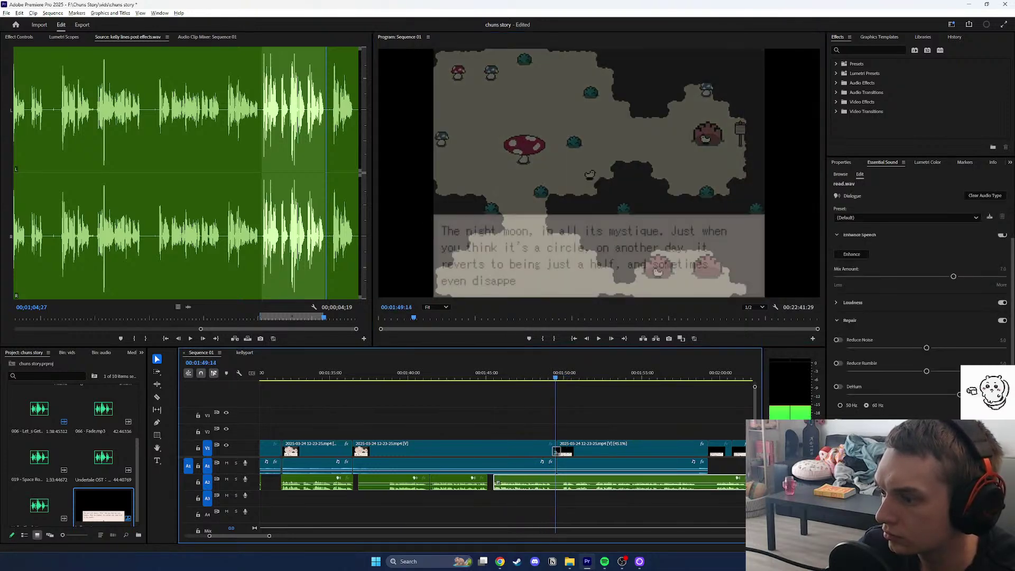
{"action": "left_click_drag", "start_coordinate": [559, 450], "coordinate": [561, 449]}
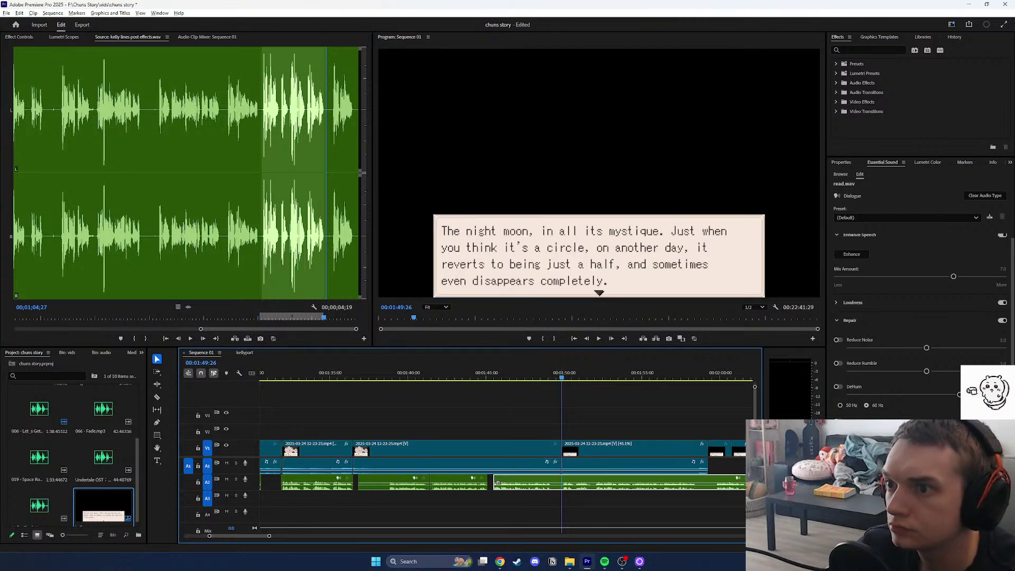
Add a Cross Dissolve at the cut into the "night moon" clip at about 00:01:49:26 and play the transition.
{"action": "left_click", "coordinate": [837, 93]}
{"action": "left_click", "coordinate": [836, 83]}
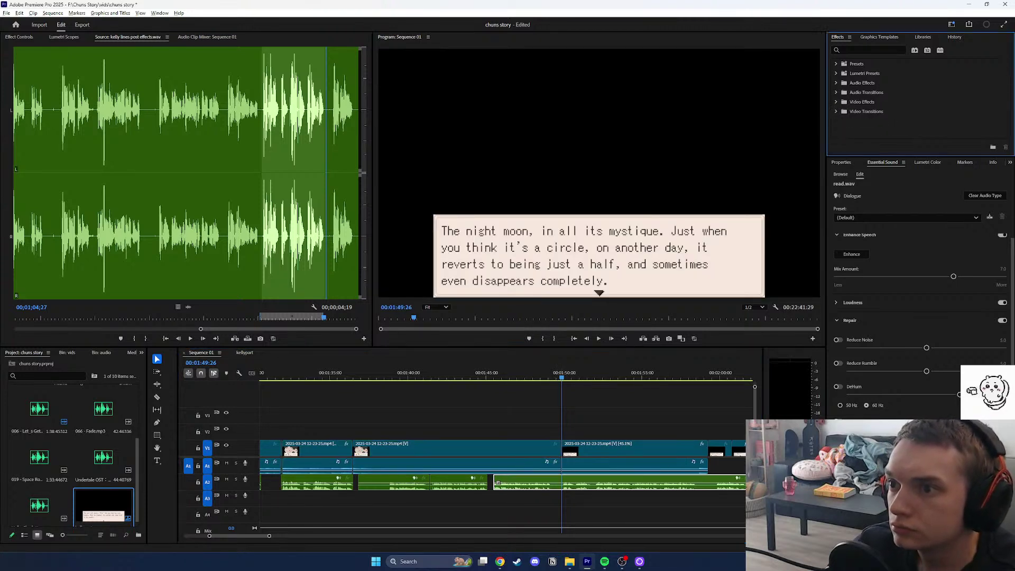
{"action": "scroll", "coordinate": [878, 98], "scroll_direction": "down", "scroll_amount": 1}
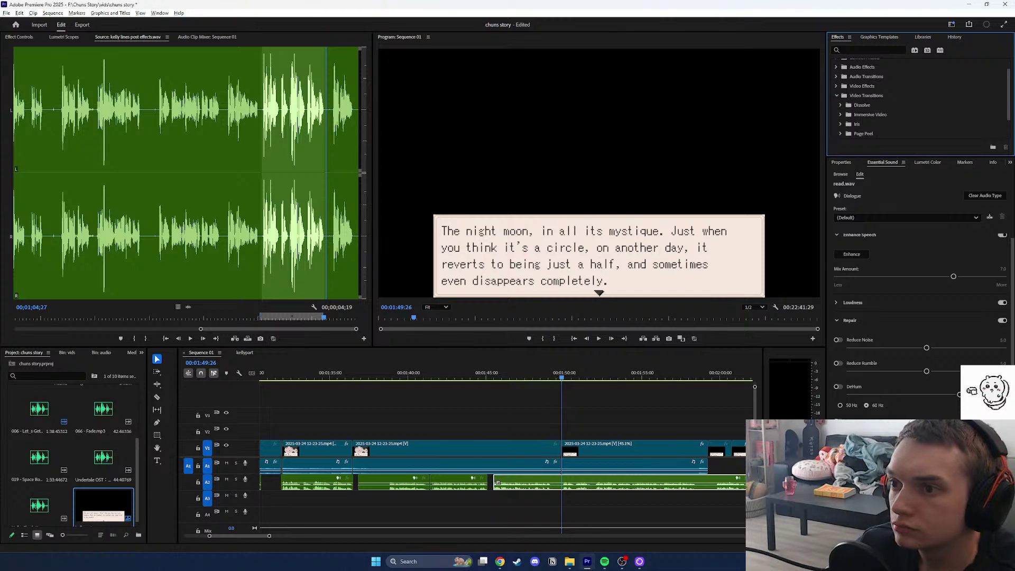
{"action": "left_click", "coordinate": [872, 124]}
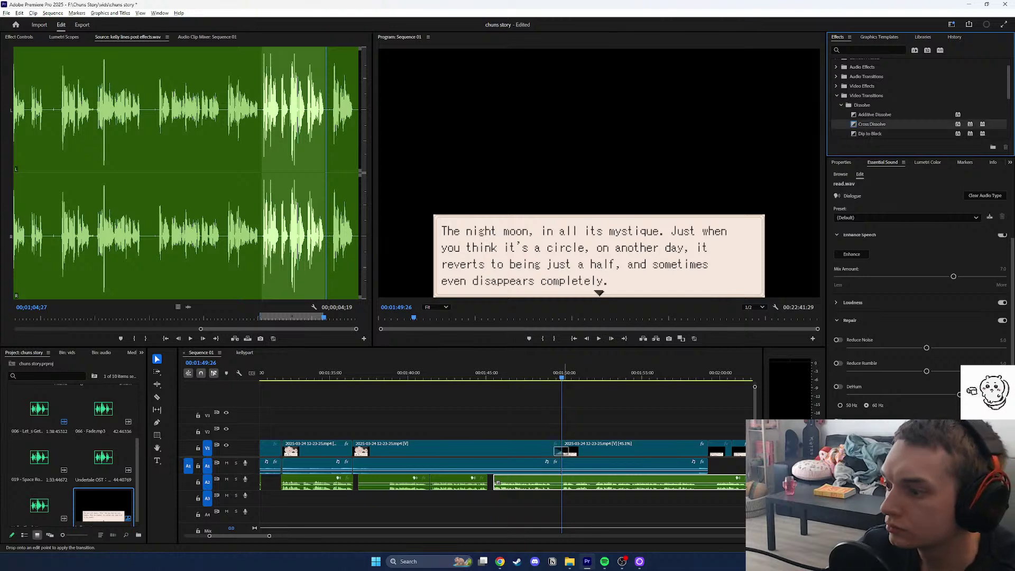
{"action": "left_click_drag", "start_coordinate": [560, 451], "coordinate": [562, 450]}
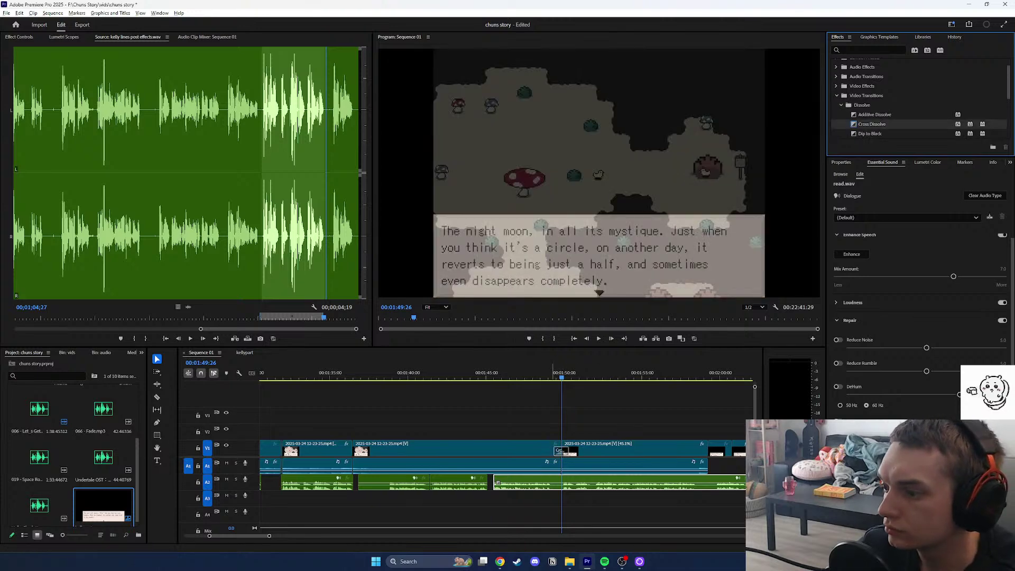
{"action": "left_click", "coordinate": [599, 338]}
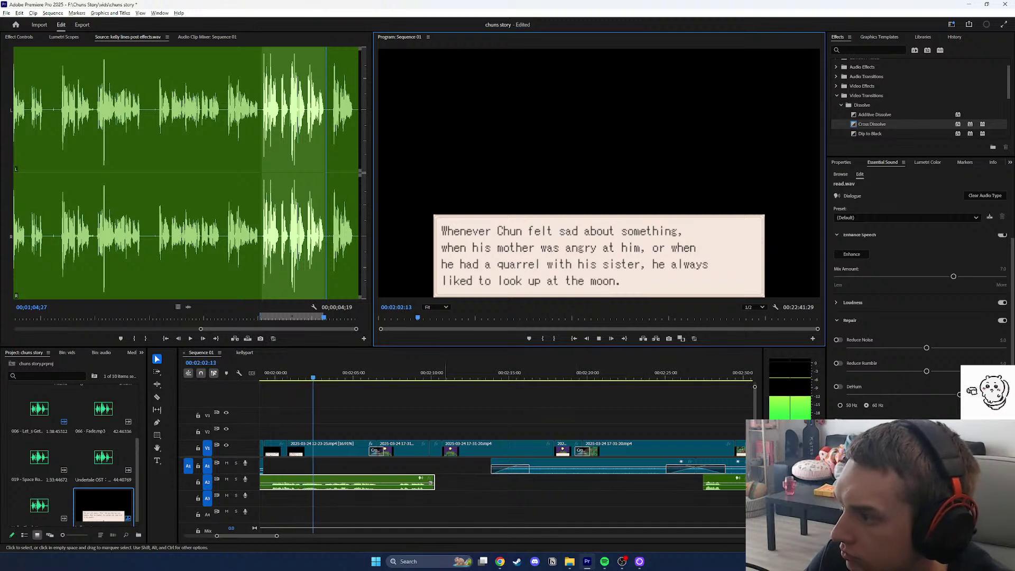
Cut the short piece of read.wav narration between about 00:01:59:11 and 00:01:59:22, move the remainder back to close the gap, and play it.
{"action": "left_click_drag", "start_coordinate": [323, 376], "coordinate": [537, 376]}
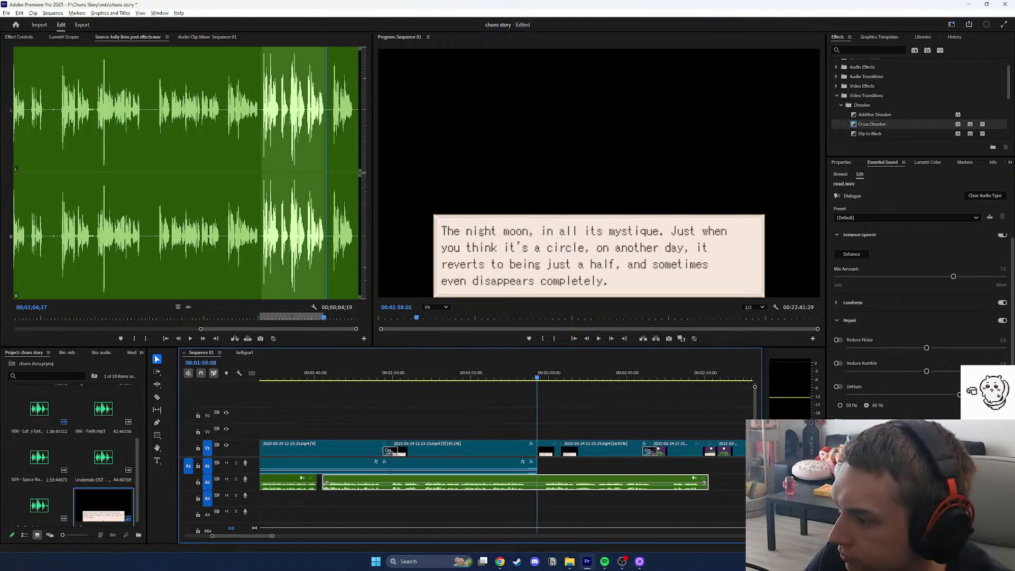
{"action": "key", "text": "space"}
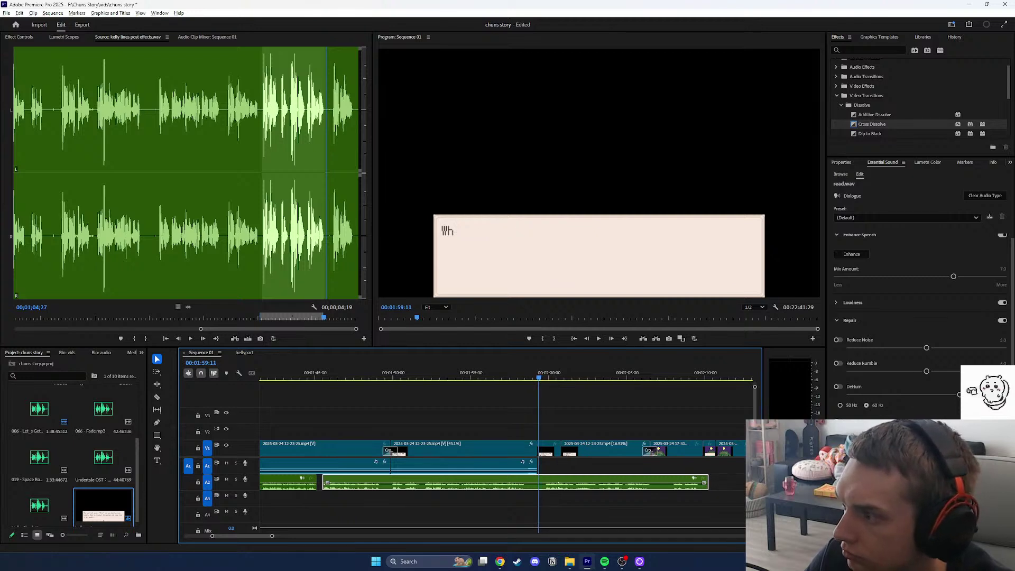
{"action": "left_click", "coordinate": [157, 397]}
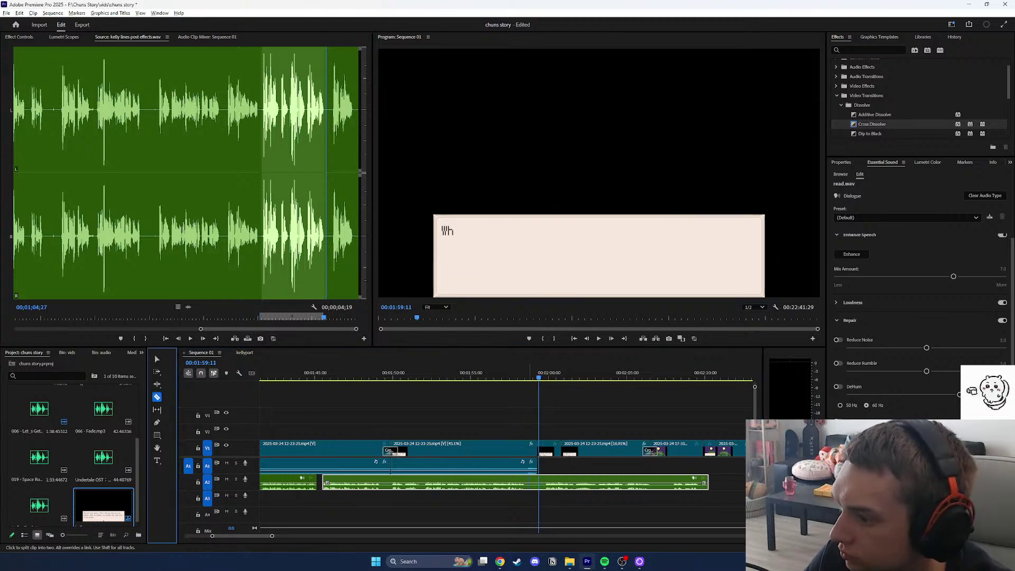
{"action": "left_click", "coordinate": [539, 483]}
{"action": "left_click_drag", "start_coordinate": [550, 373], "coordinate": [544, 373]}
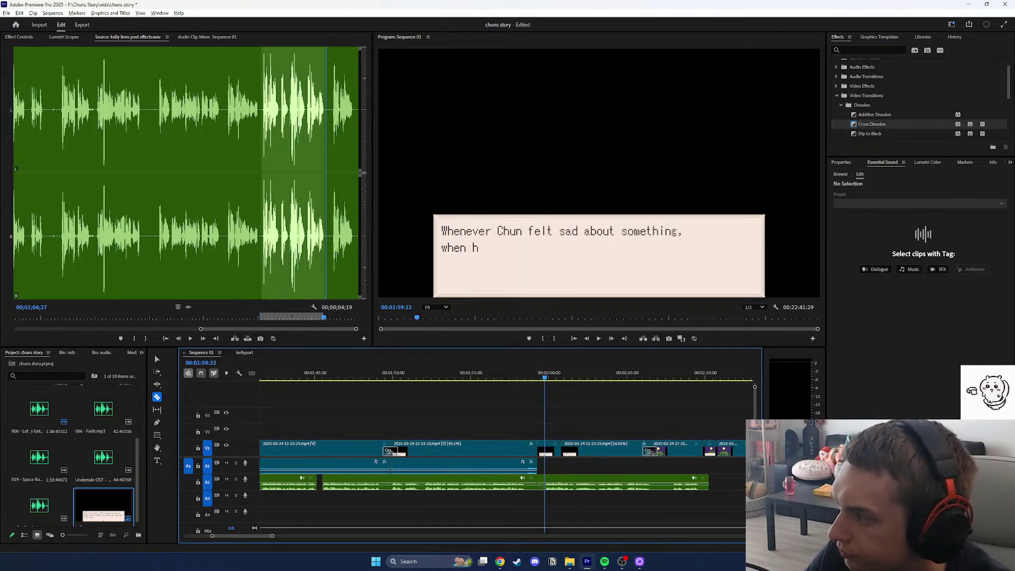
{"action": "left_click", "coordinate": [157, 359]}
{"action": "left_click", "coordinate": [541, 483]}
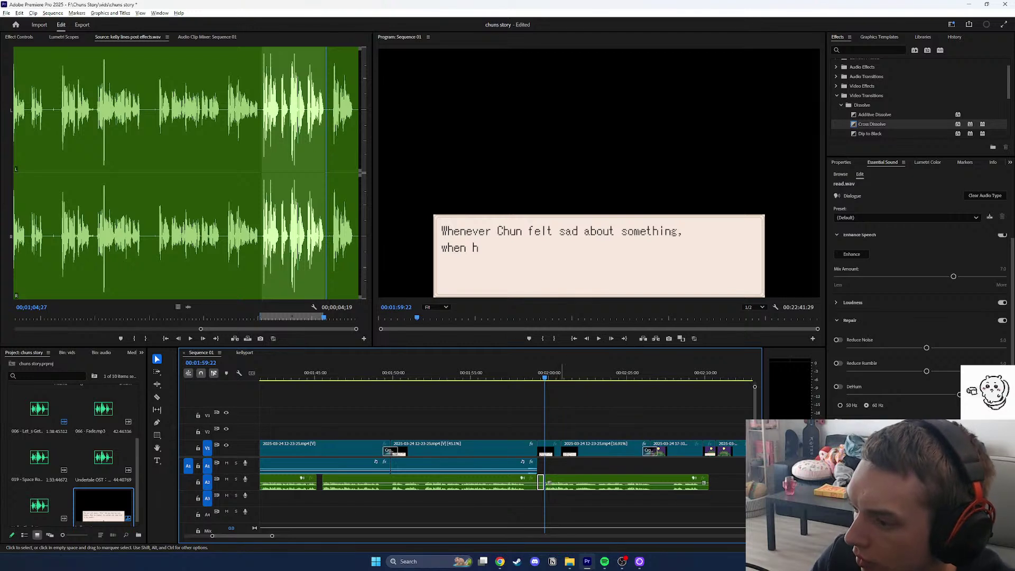
{"action": "key", "text": "Delete"}
{"action": "left_click_drag", "start_coordinate": [555, 482], "coordinate": [546, 482]}
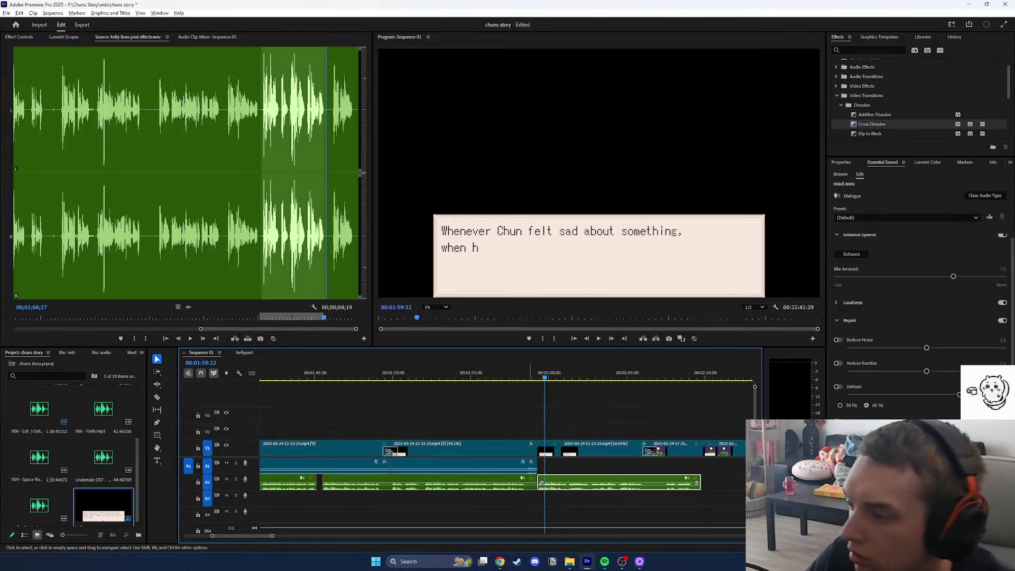
{"action": "left_click", "coordinate": [598, 339]}
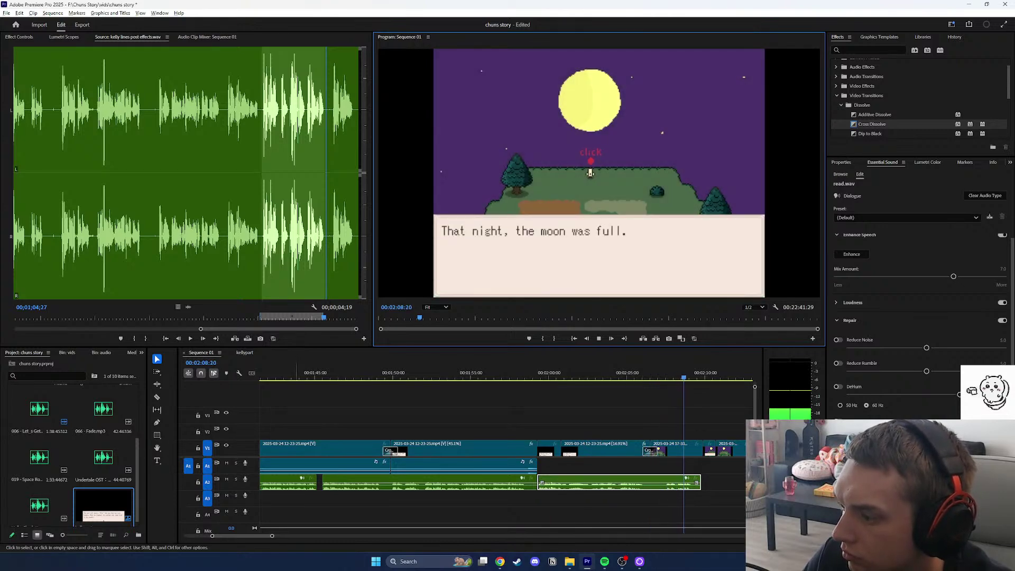
Delete the narration clip on A3 at about 00:02:41 in Sequence 01.
{"action": "left_click_drag", "start_coordinate": [272, 536], "coordinate": [314, 537]}
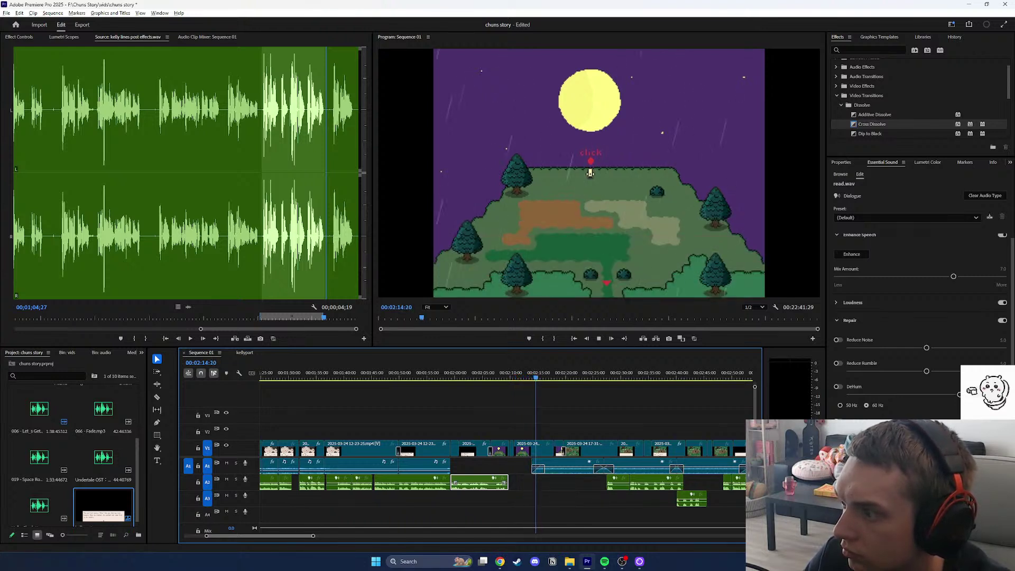
{"action": "scroll", "coordinate": [505, 455], "scroll_direction": "down", "scroll_amount": 6}
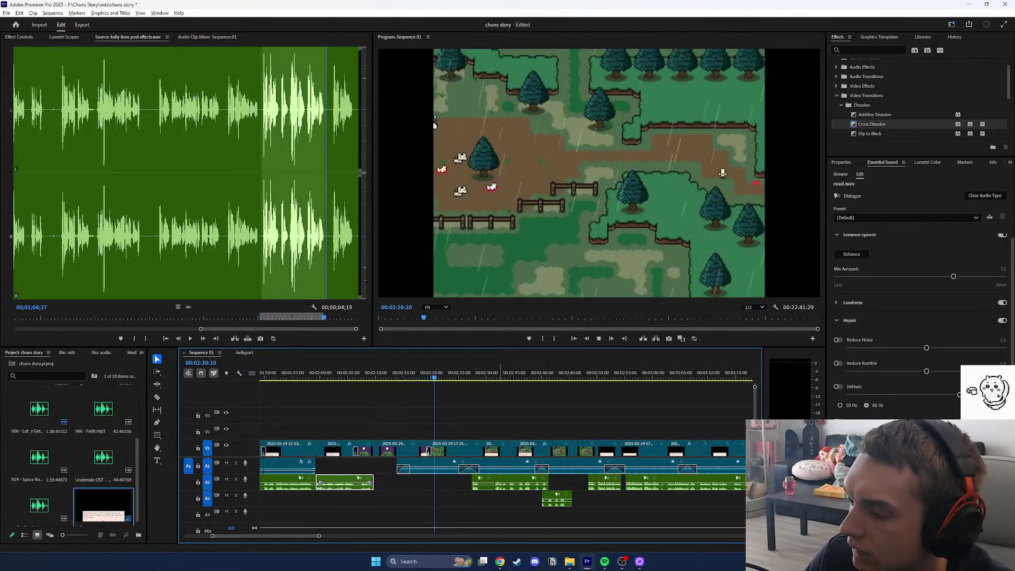
{"action": "left_click_drag", "start_coordinate": [507, 377], "coordinate": [533, 377]}
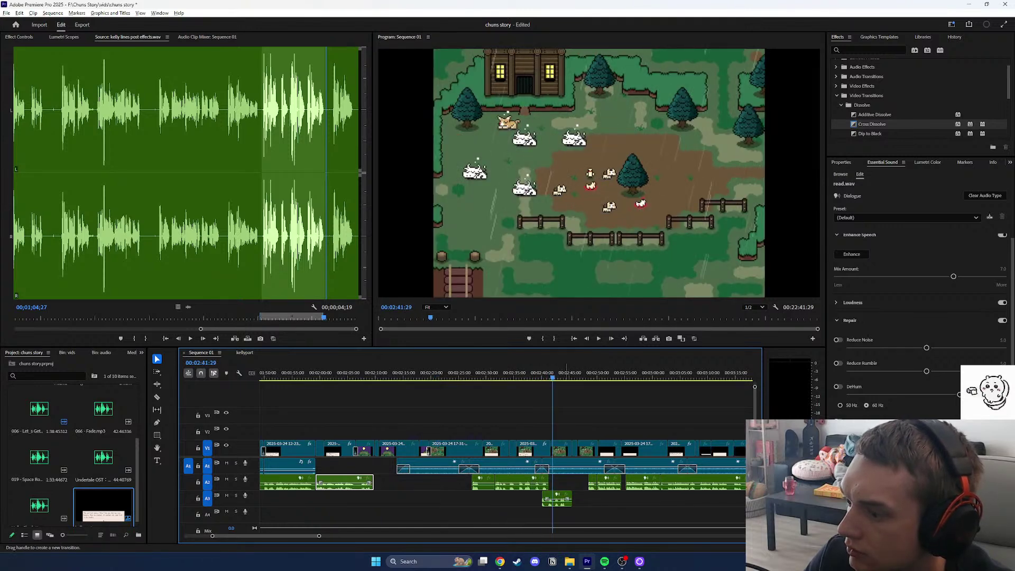
{"action": "left_click_drag", "start_coordinate": [557, 499], "coordinate": [567, 499]}
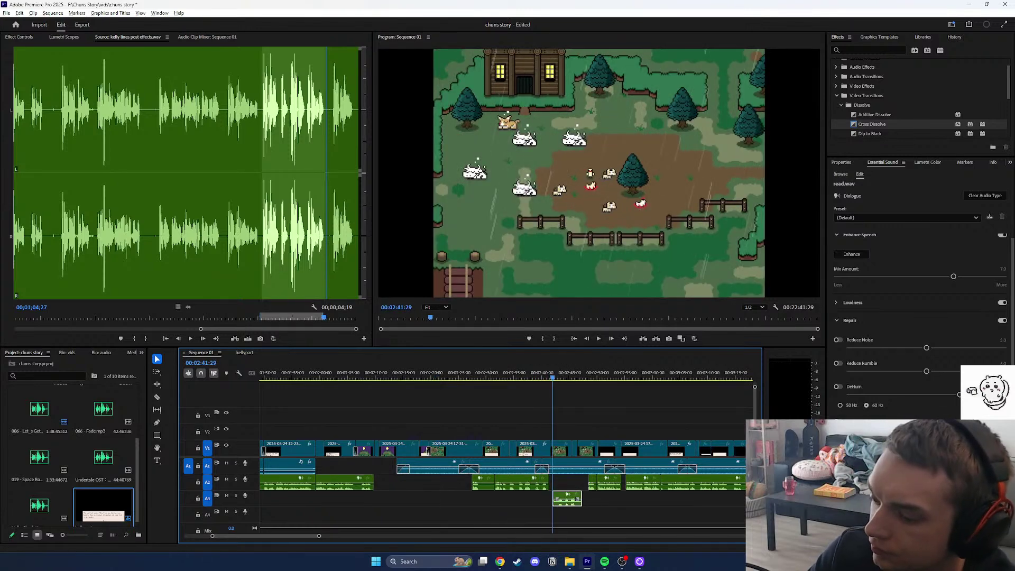
{"action": "key", "text": "Delete"}
Open the reread post effects recording from the audio bin and mark its first line from 00:00:00:00 to 00:00:02:04.
{"action": "left_click", "coordinate": [103, 409]}
{"action": "scroll", "coordinate": [103, 455], "scroll_direction": "down", "scroll_amount": 1}
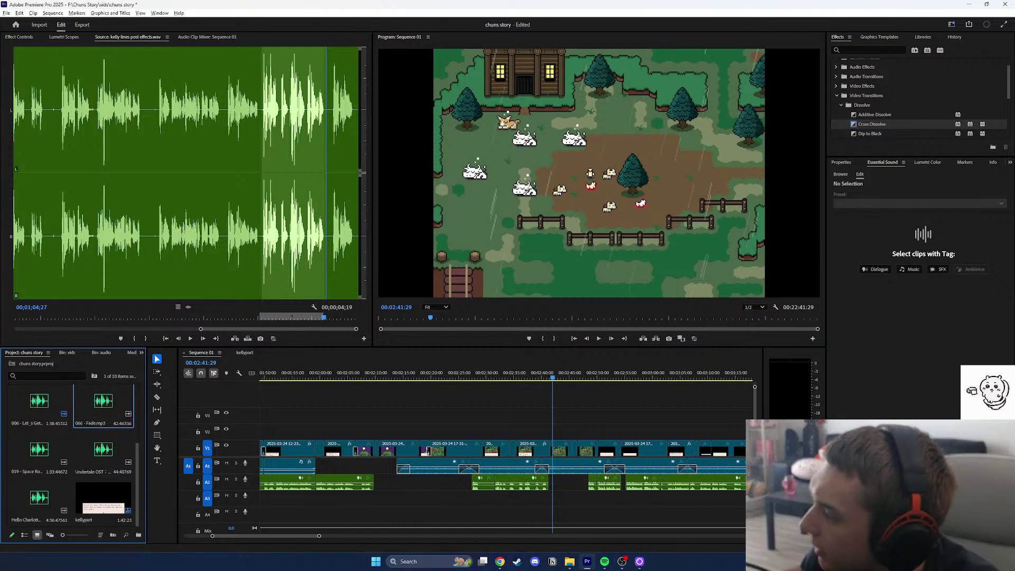
{"action": "scroll", "coordinate": [73, 450], "scroll_direction": "up", "scroll_amount": 2}
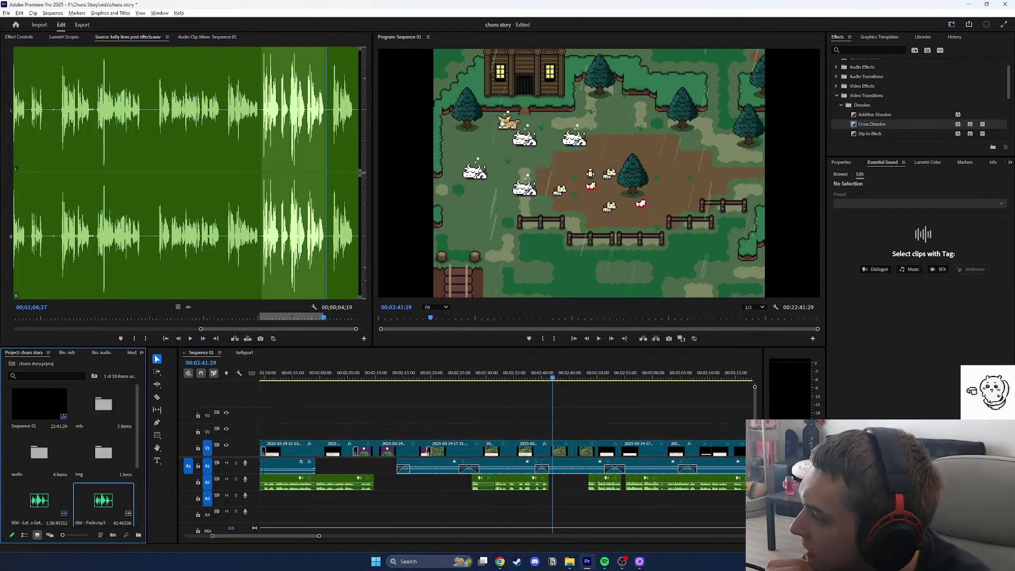
{"action": "left_click", "coordinate": [101, 353]}
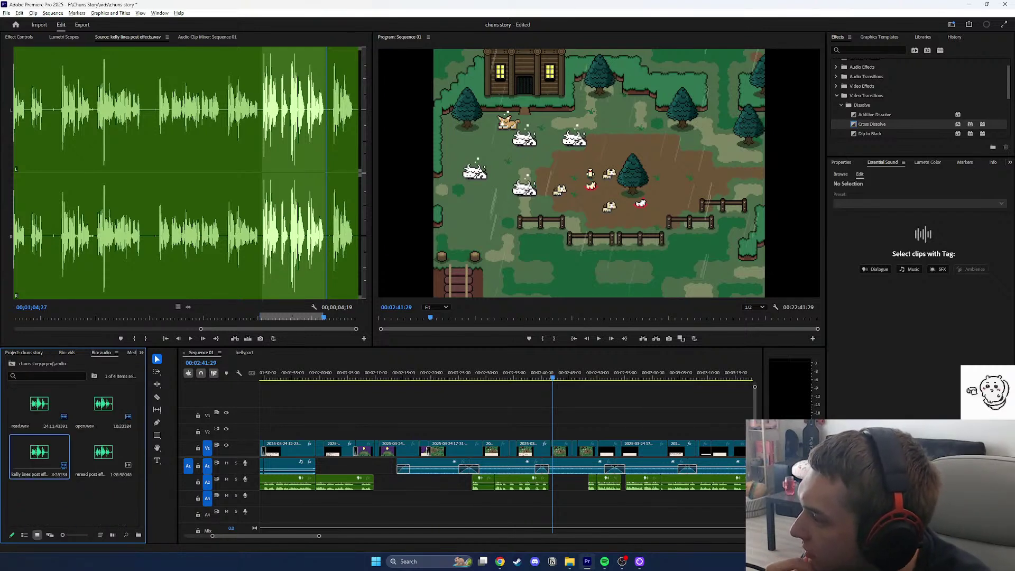
{"action": "left_click", "coordinate": [103, 453]}
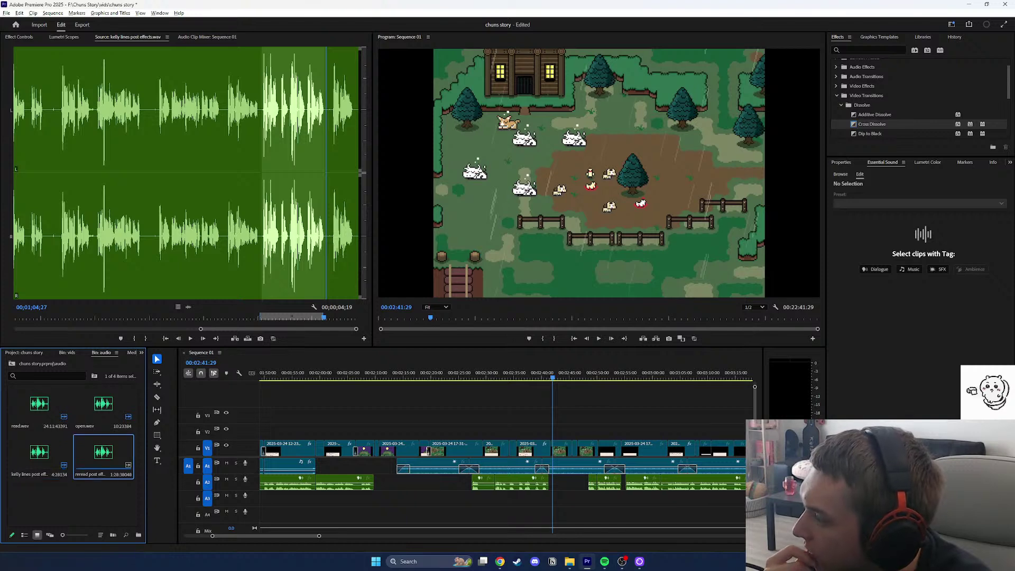
{"action": "double_click", "coordinate": [103, 452]}
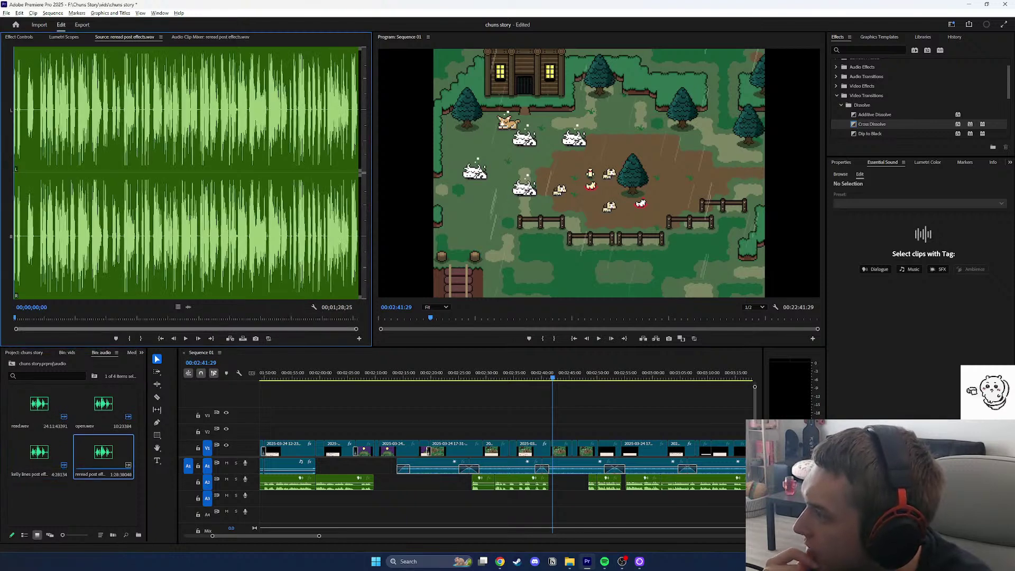
{"action": "left_click_drag", "start_coordinate": [357, 329], "coordinate": [318, 329]}
{"action": "left_click_drag", "start_coordinate": [163, 329], "coordinate": [149, 329]}
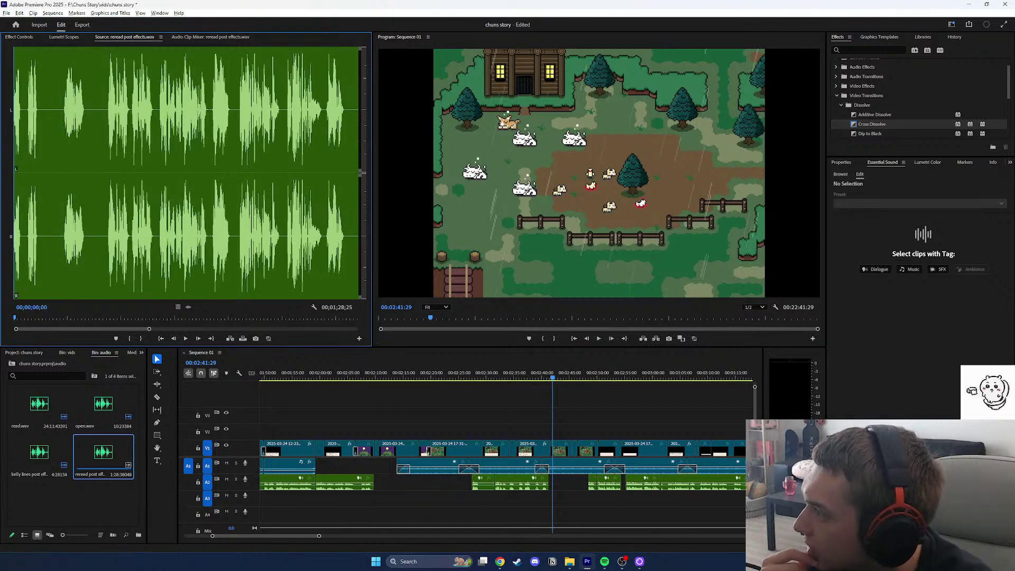
{"action": "left_click", "coordinate": [129, 338]}
{"action": "left_click", "coordinate": [44, 318]}
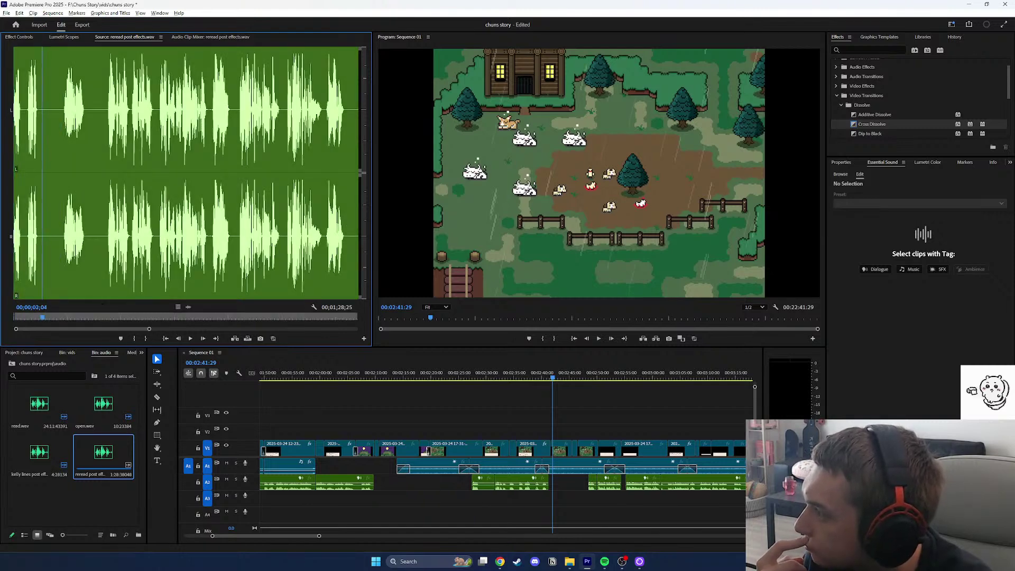
{"action": "left_click", "coordinate": [146, 339]}
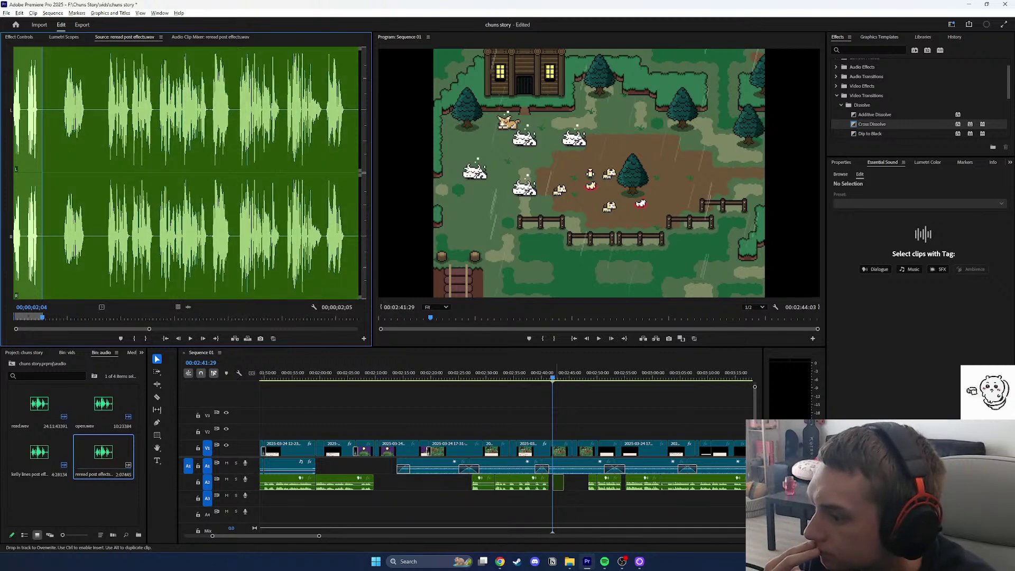
Place the marked reread line on A2 so it starts with Big Sister's text at about 00:02:42:18, and play the result.
{"action": "left_click_drag", "start_coordinate": [555, 482], "coordinate": [555, 482]}
{"action": "key", "text": "space"}
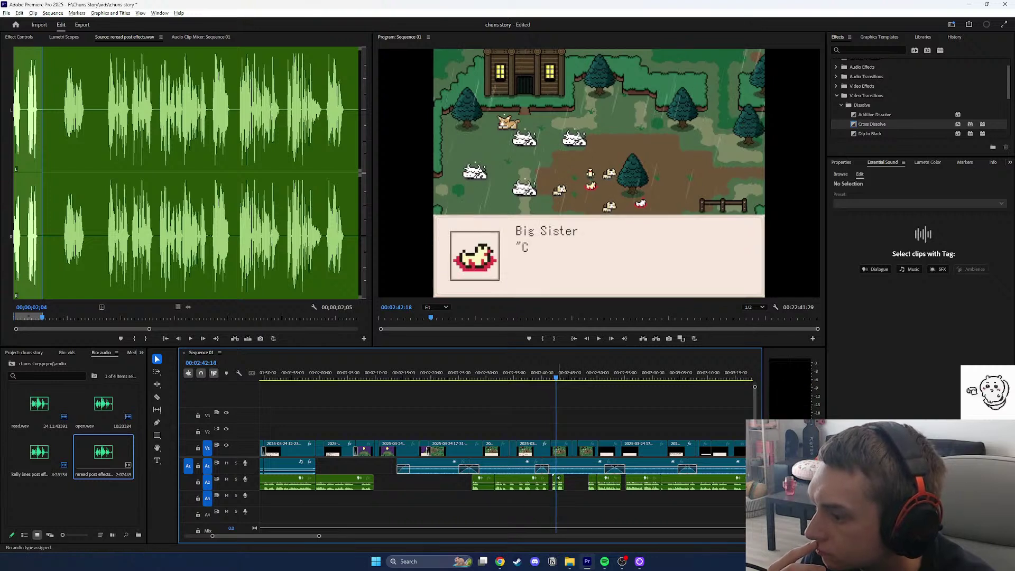
{"action": "left_click", "coordinate": [558, 483]}
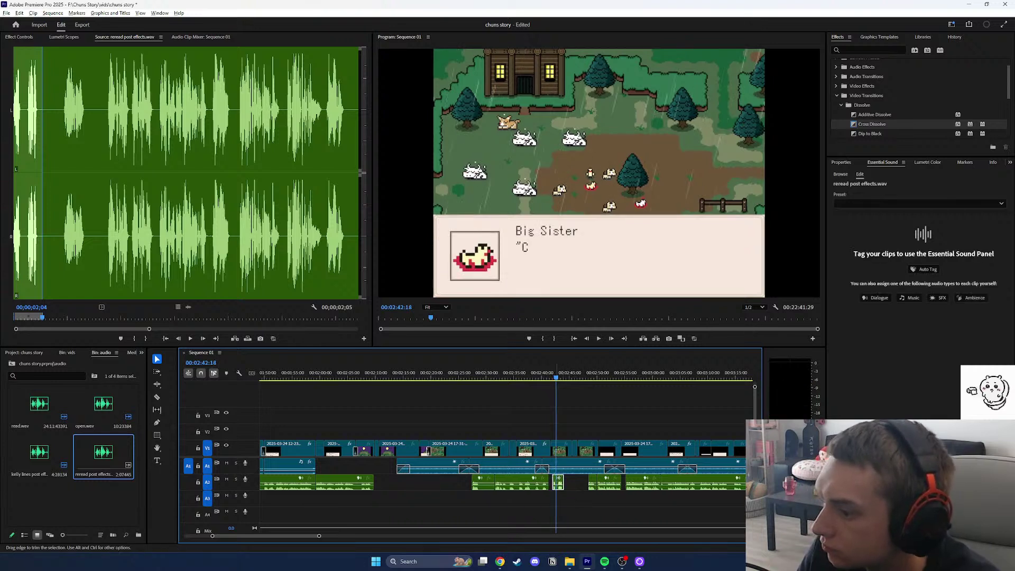
{"action": "key", "text": "="}
{"action": "key", "text": "="}
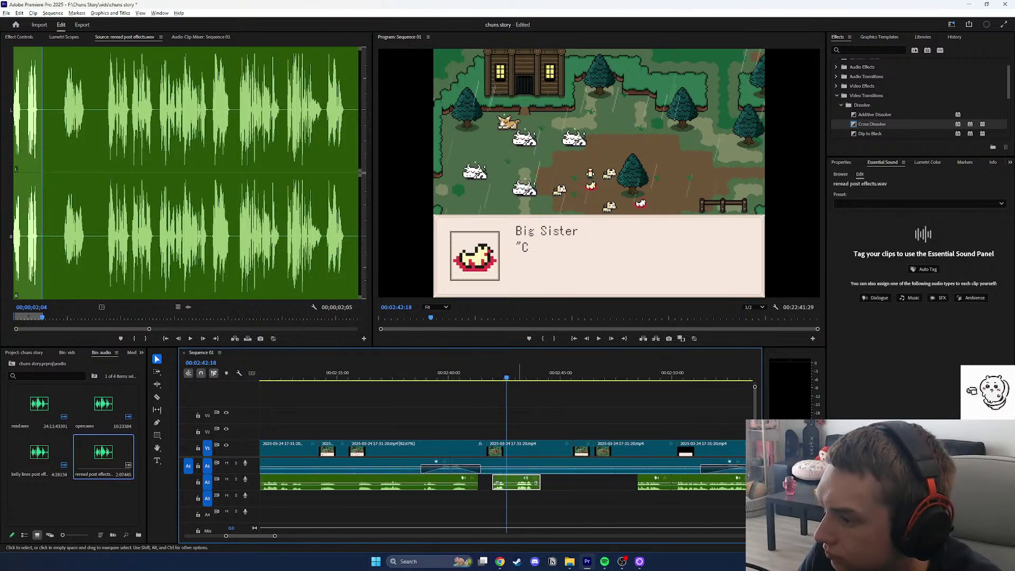
{"action": "left_click_drag", "start_coordinate": [517, 482], "coordinate": [531, 483]}
{"action": "left_click_drag", "start_coordinate": [438, 376], "coordinate": [425, 376]}
{"action": "left_click", "coordinate": [598, 339]}
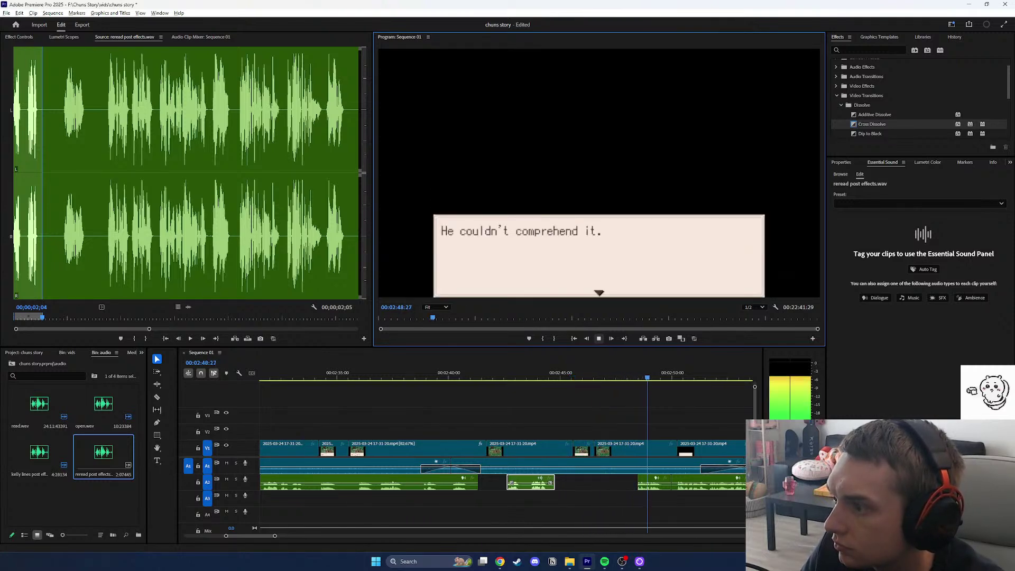
Delete the read.wav clip on A3 at about 00:03:34, by the "Chun was all alone." text.
{"action": "key", "text": "space"}
{"action": "left_click_drag", "start_coordinate": [274, 536], "coordinate": [350, 536]}
{"action": "left_click_drag", "start_coordinate": [645, 376], "coordinate": [650, 376]}
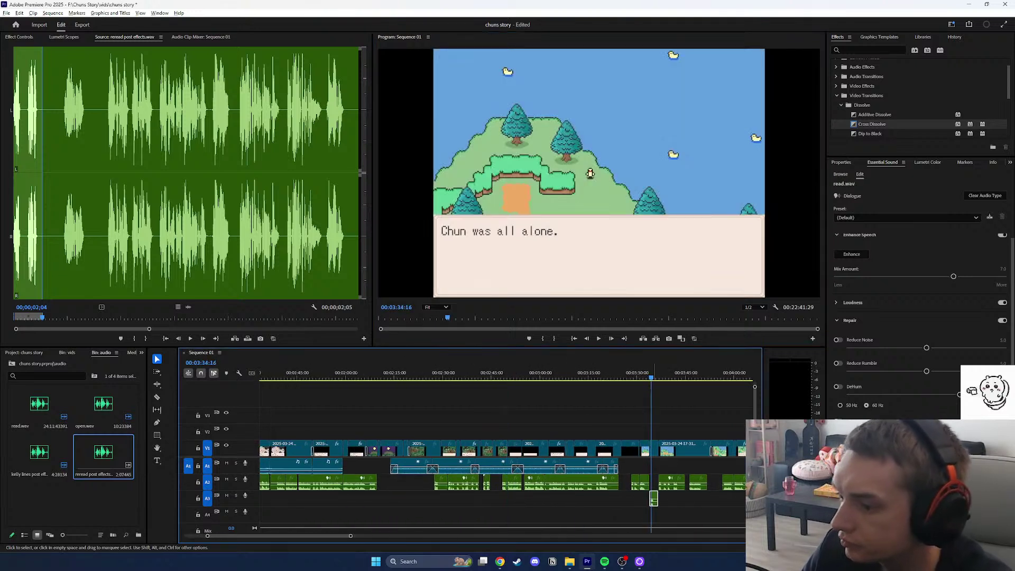
{"action": "key", "text": "Delete"}
Mark the second line of the reread recording from about 00:00:03:24 to 00:00:05:11.
{"action": "left_click_drag", "start_coordinate": [54, 318], "coordinate": [64, 318]}
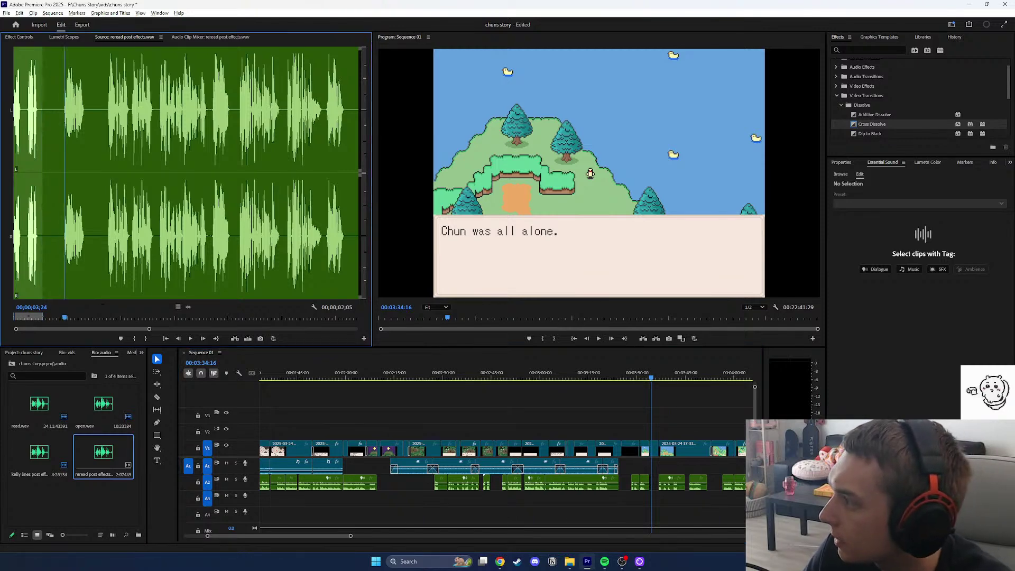
{"action": "key", "text": "i"}
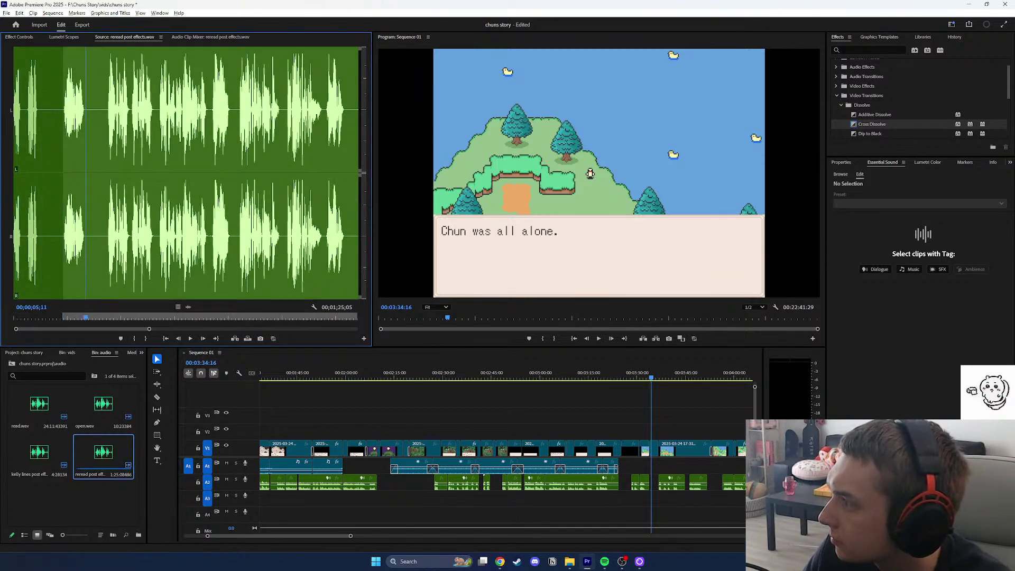
{"action": "key", "text": "o"}
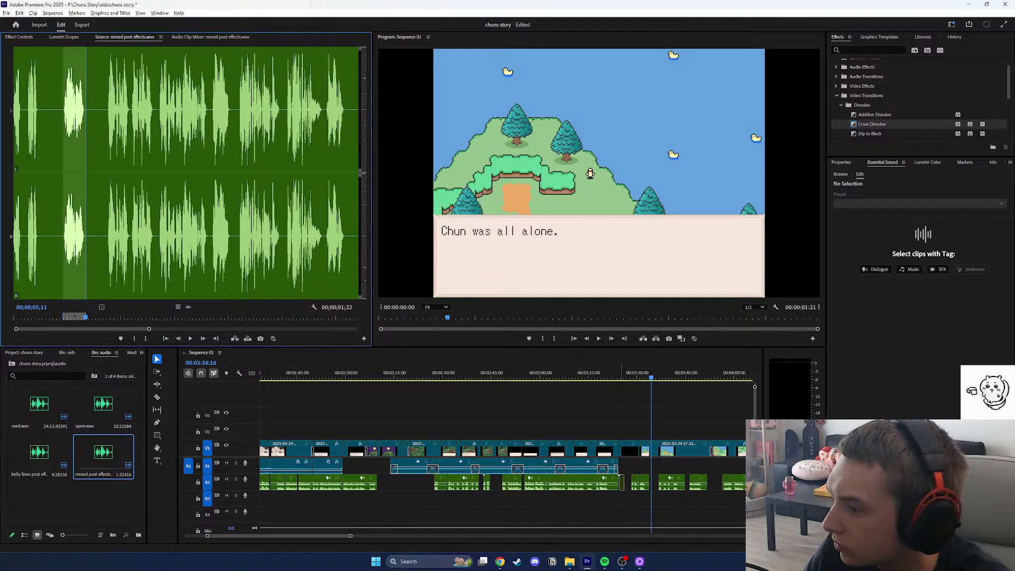
Place the marked reread line on A2 at about 00:03:34, by the "Chun was all alone." text, and play the result.
{"action": "left_click_drag", "start_coordinate": [188, 308], "coordinate": [651, 482]}
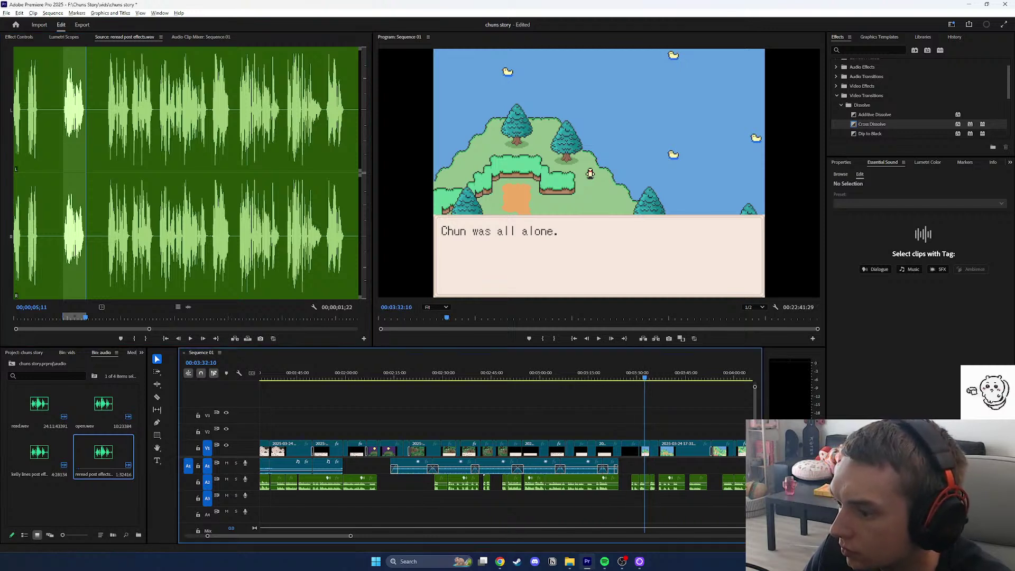
{"action": "left_click_drag", "start_coordinate": [644, 377], "coordinate": [650, 377]}
{"action": "key", "text": "space"}
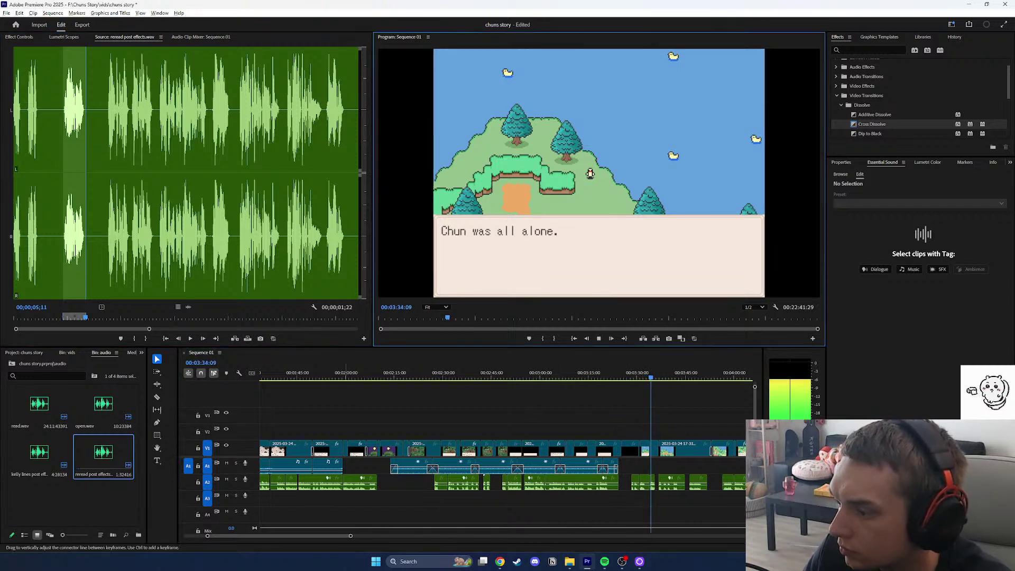
{"action": "key", "text": "equal"}
{"action": "key", "text": "equal"}
{"action": "left_click", "coordinate": [496, 378]}
{"action": "left_click_drag", "start_coordinate": [496, 378], "coordinate": [492, 378]}
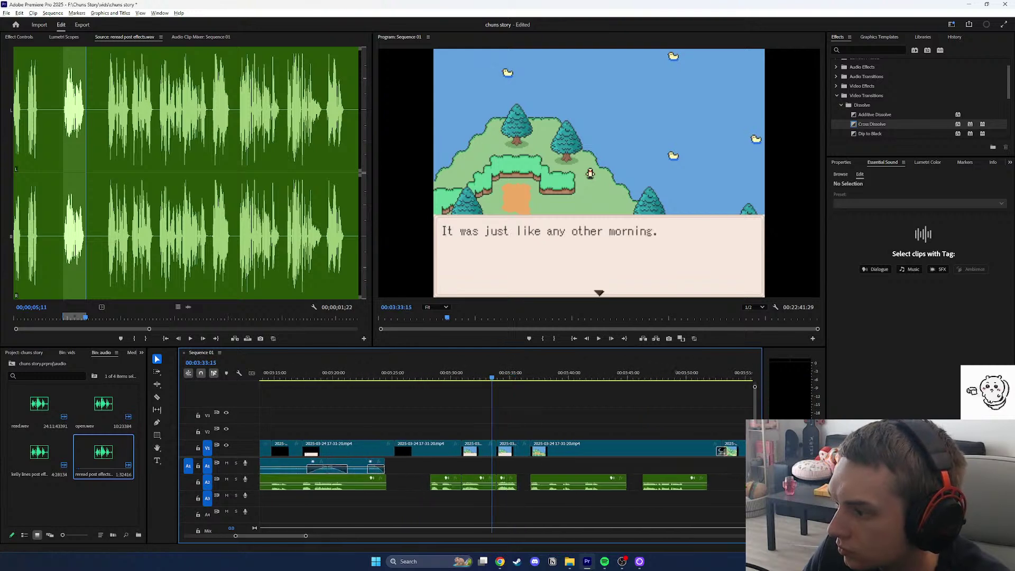
{"action": "key", "text": "Right"}
{"action": "key", "text": "Right"}
{"action": "key", "text": "Right"}
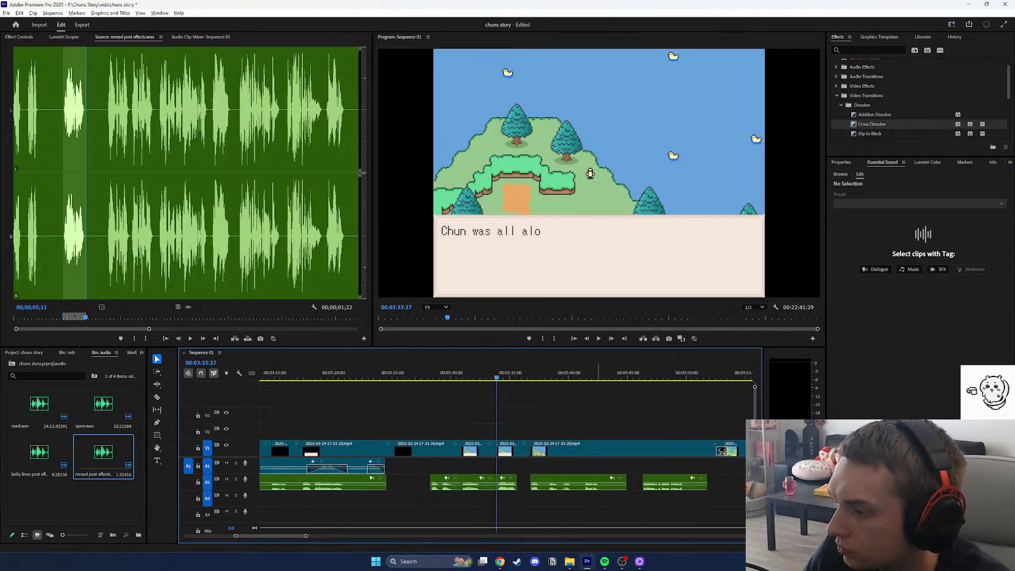
{"action": "left_click", "coordinate": [599, 339]}
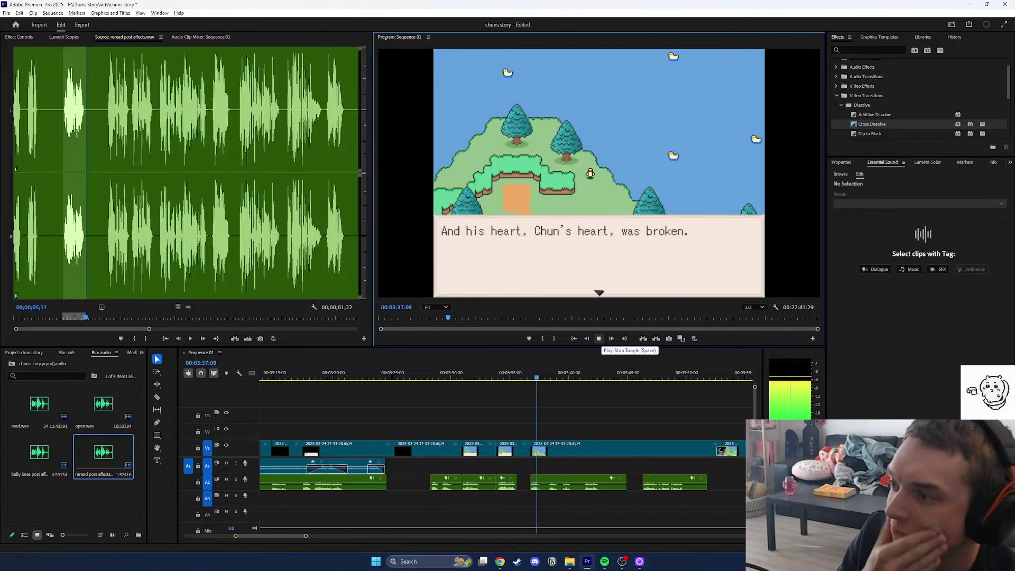
Shift the following read.wav clip on A2 slightly later so it starts at about 00:03:37, and play the following lines.
{"action": "left_click_drag", "start_coordinate": [541, 377], "coordinate": [533, 378]}
{"action": "left_click_drag", "start_coordinate": [551, 482], "coordinate": [554, 482]}
{"action": "left_click_drag", "start_coordinate": [536, 378], "coordinate": [530, 377]}
{"action": "left_click", "coordinate": [599, 338]}
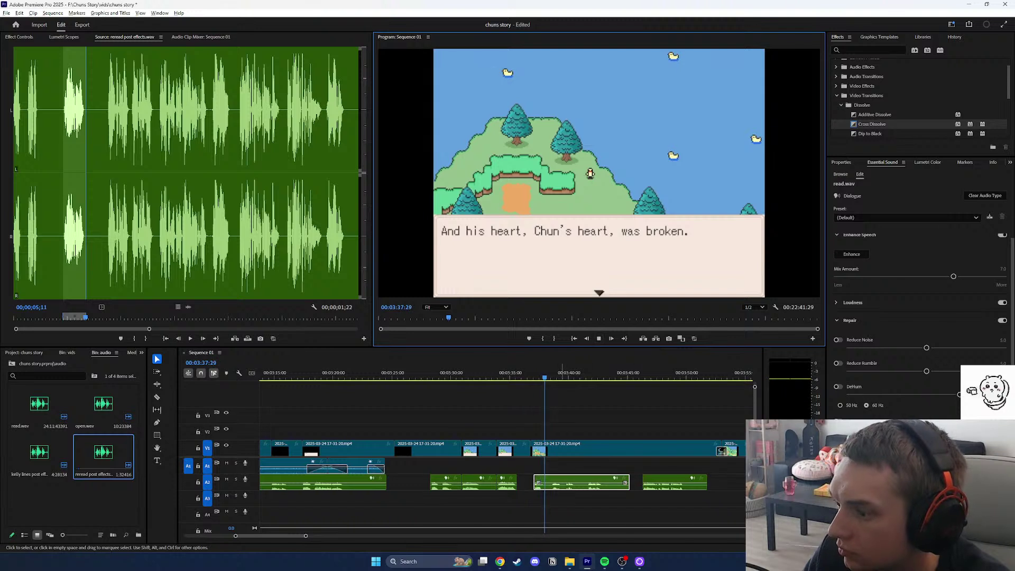
{"action": "left_click_drag", "start_coordinate": [557, 377], "coordinate": [586, 377]}
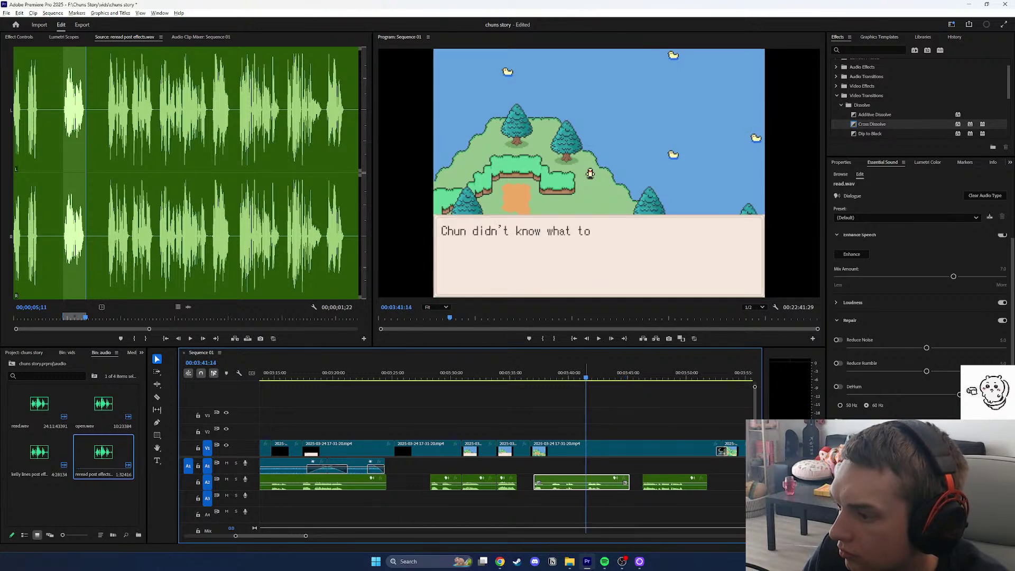
{"action": "left_click", "coordinate": [598, 338]}
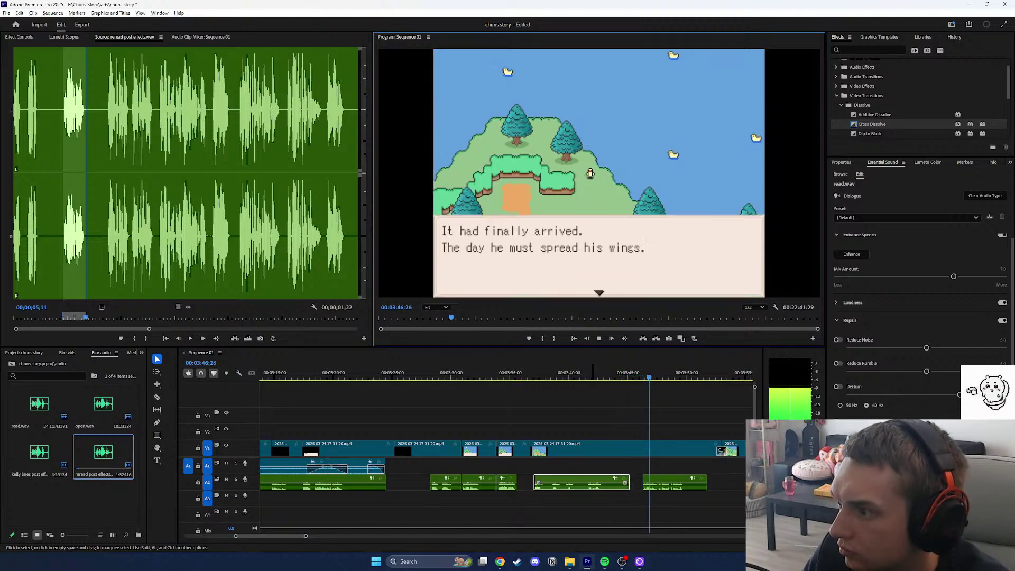
Play the "Chun" flew through the sky line from 00:06:24:10 and mark its reread take from 00:00:06:28 to 00:00:08:20.
{"action": "left_click_drag", "start_coordinate": [306, 536], "coordinate": [443, 537]}
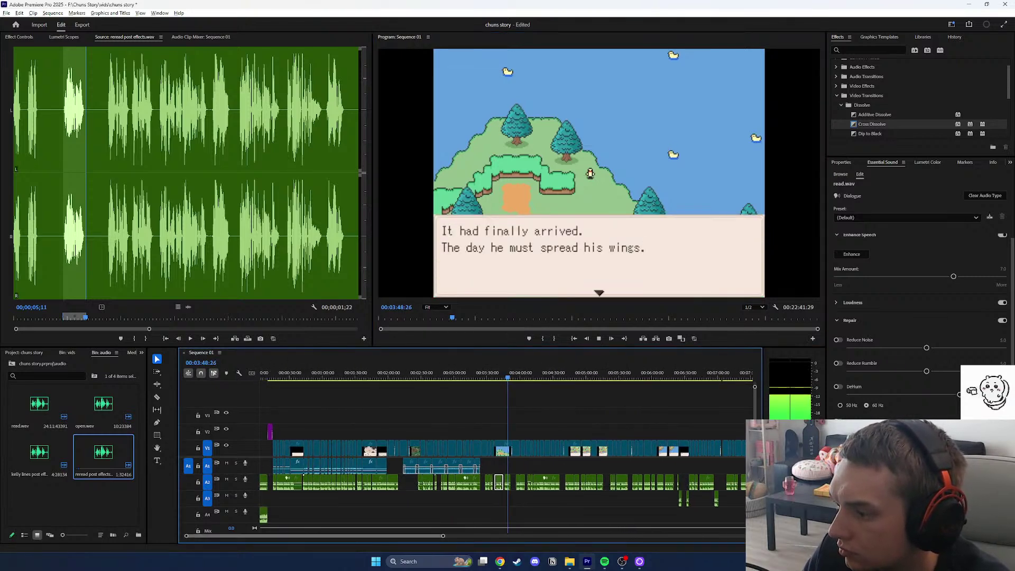
{"action": "mouse_move", "coordinate": [519, 375]}
{"action": "left_mouse_down"}
{"action": "mouse_move", "coordinate": [755, 375]}
{"action": "mouse_move", "coordinate": [536, 375]}
{"action": "left_mouse_up"}
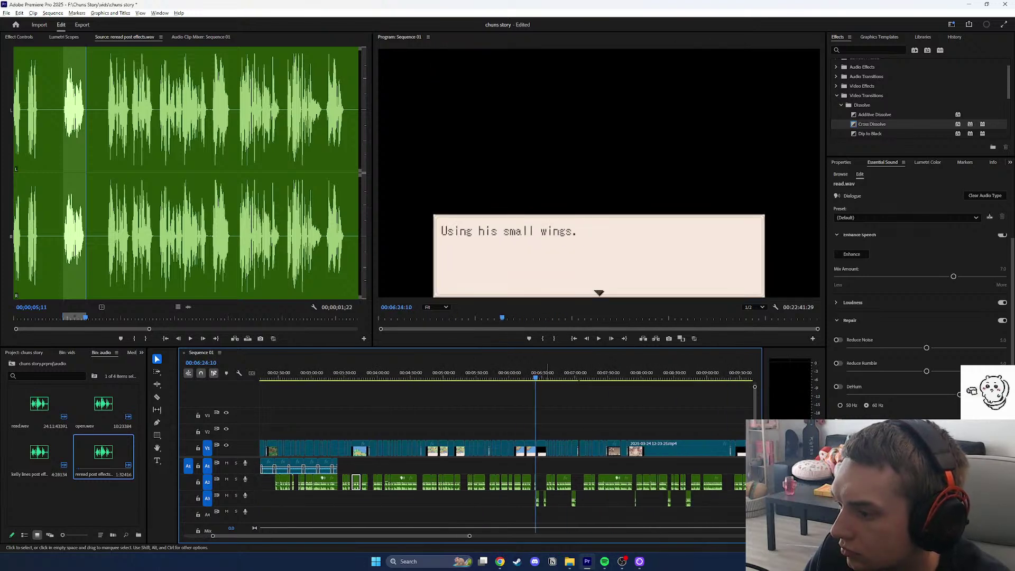
{"action": "left_click_drag", "start_coordinate": [470, 537], "coordinate": [396, 537]}
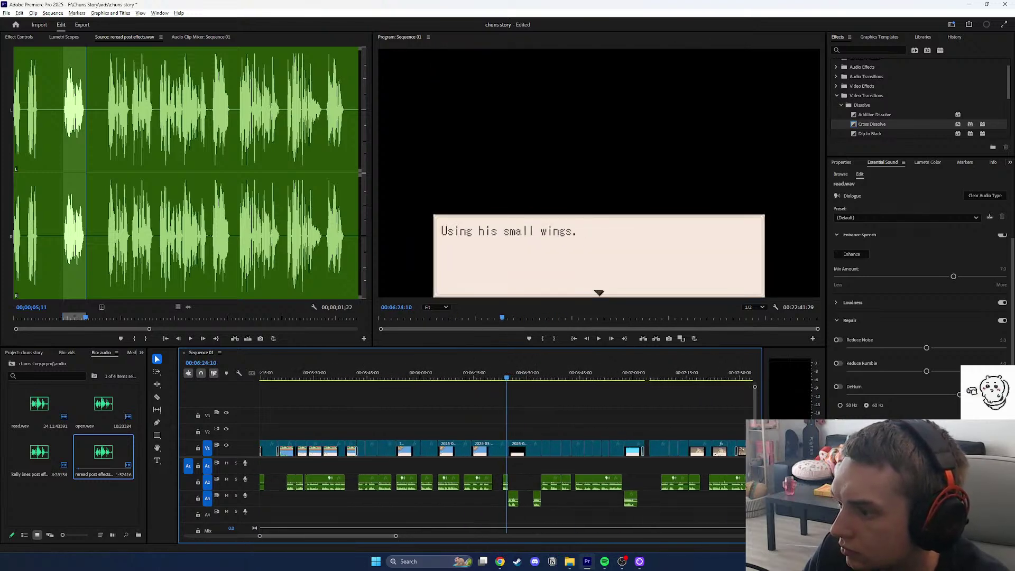
{"action": "left_click", "coordinate": [599, 339]}
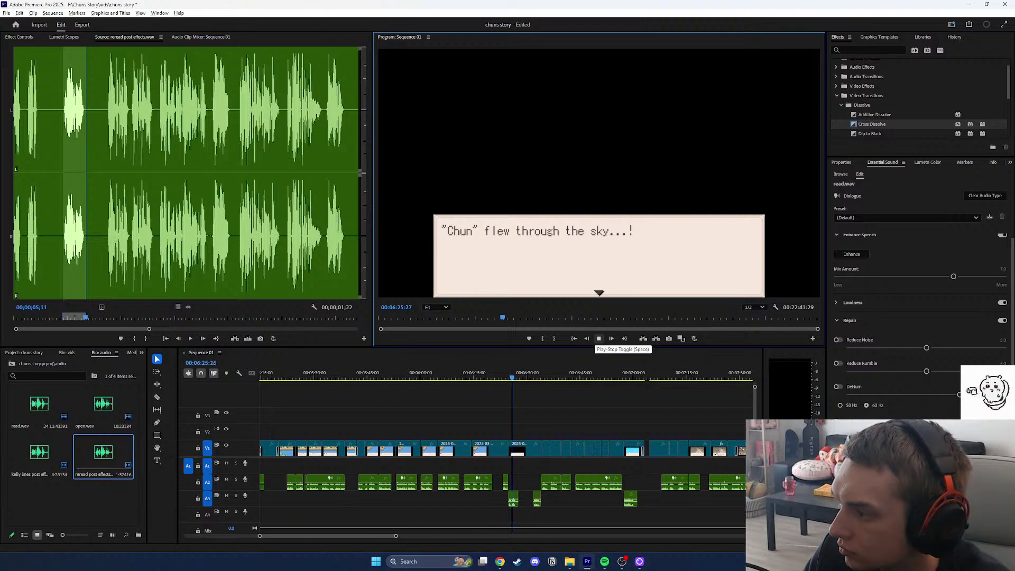
{"action": "key", "text": "space"}
{"action": "left_click", "coordinate": [106, 318]}
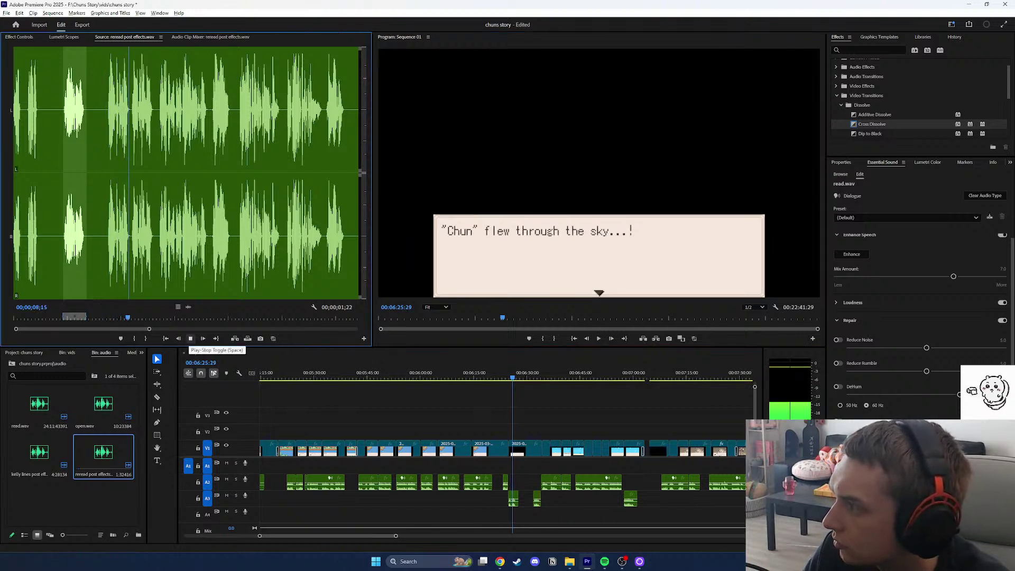
{"action": "key", "text": "space"}
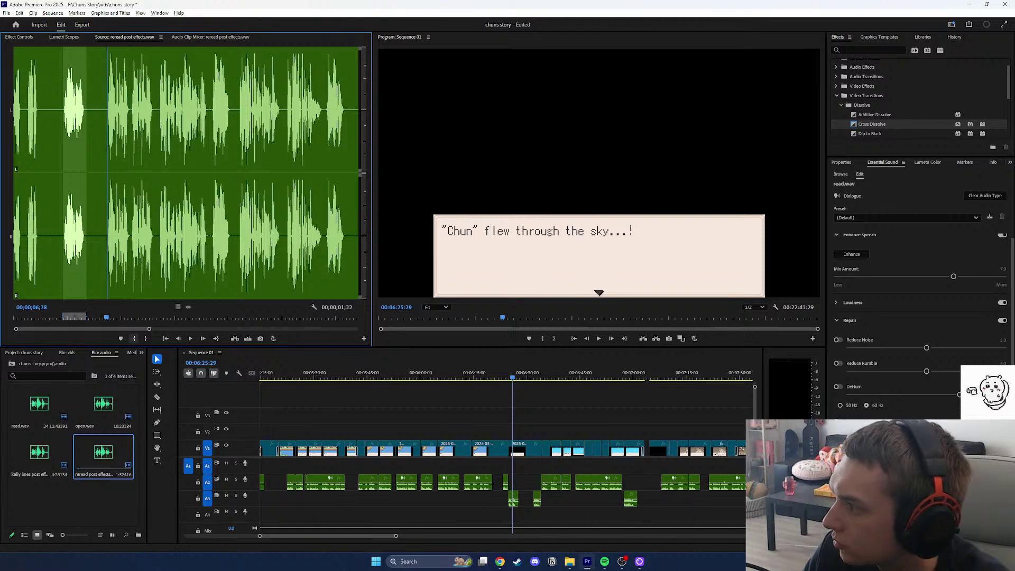
{"action": "key", "text": "i"}
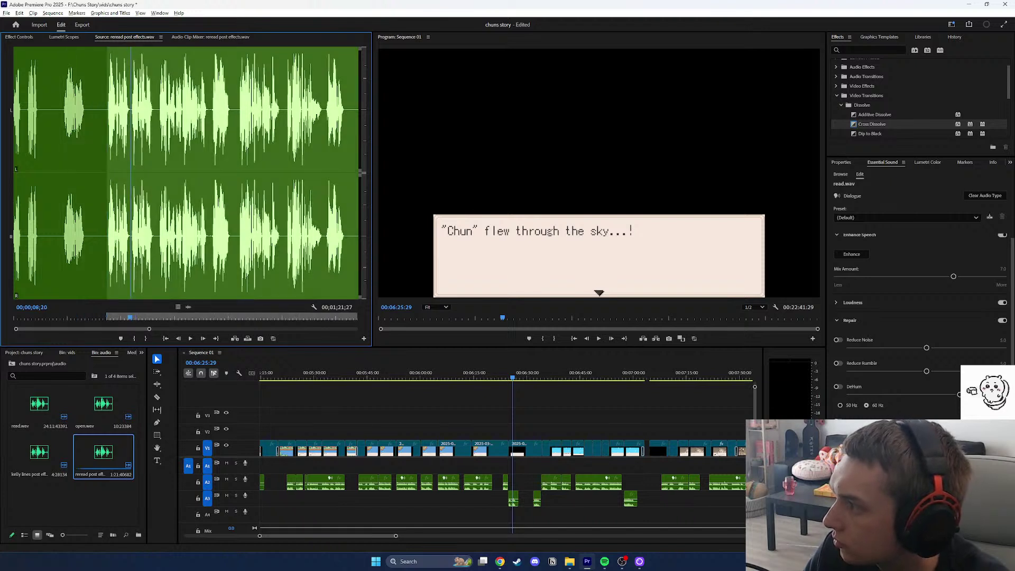
{"action": "key", "text": "o"}
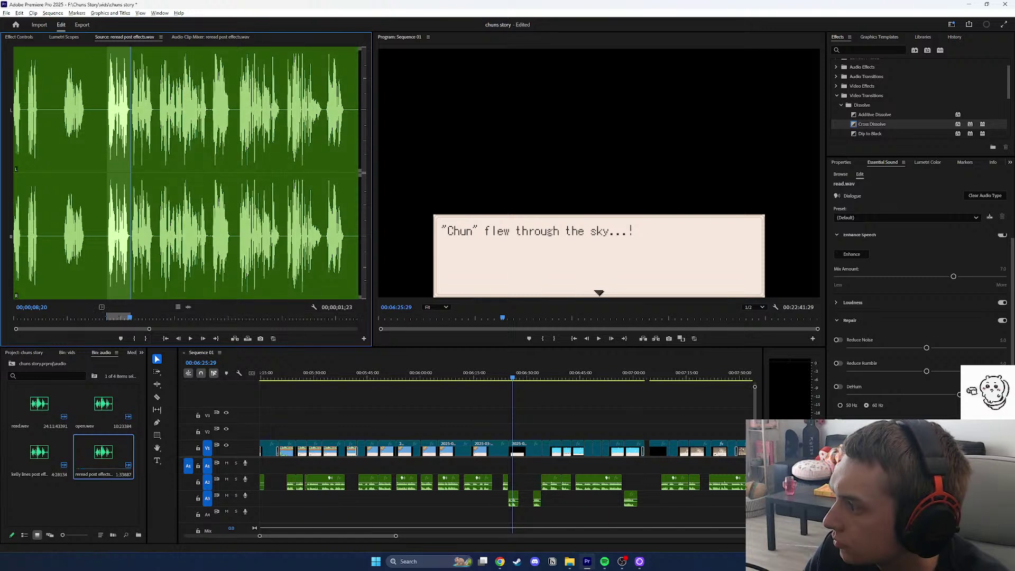
Replace the A3 clip at about 00:06:25 with the marked reread line on A2, and play the result.
{"action": "left_click_drag", "start_coordinate": [509, 483], "coordinate": [511, 487]}
{"action": "left_click", "coordinate": [503, 378]}
{"action": "left_click", "coordinate": [599, 338]}
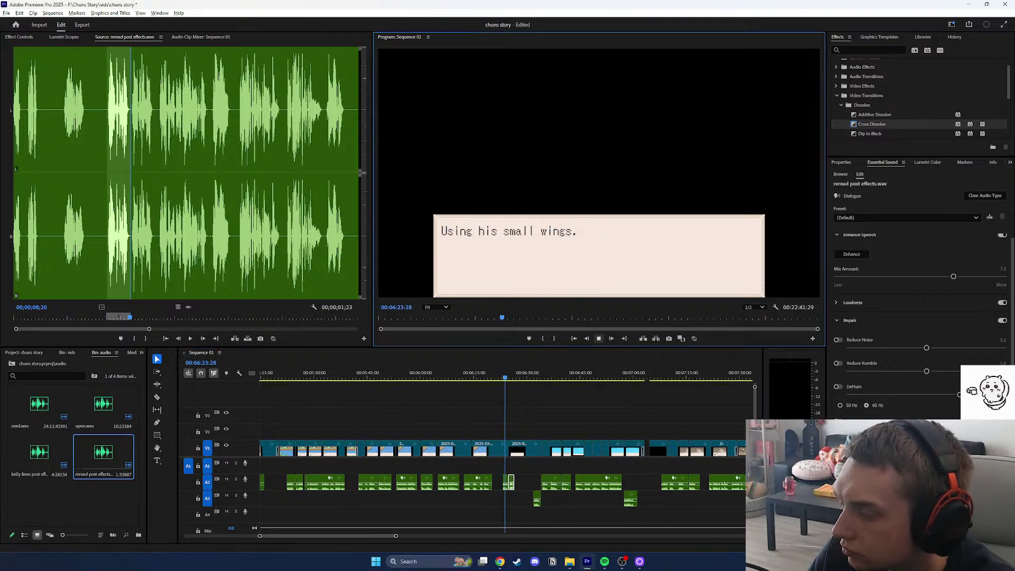
Lower the volume of the reread clip on A2 at about 00:06:25 and replay the "Chun" flew through the sky line.
{"action": "left_click_drag", "start_coordinate": [395, 536], "coordinate": [352, 536]}
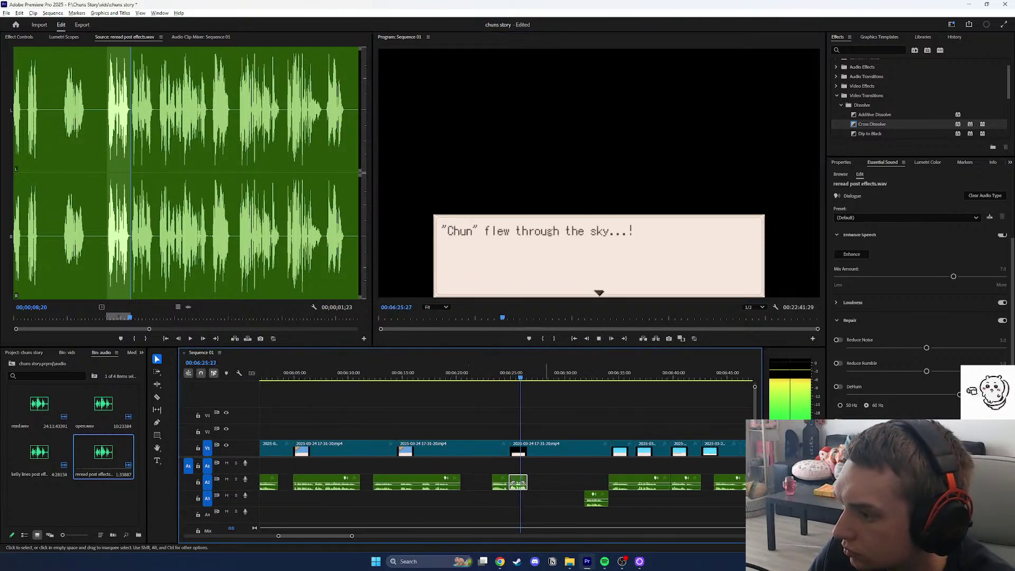
{"action": "key", "text": "space"}
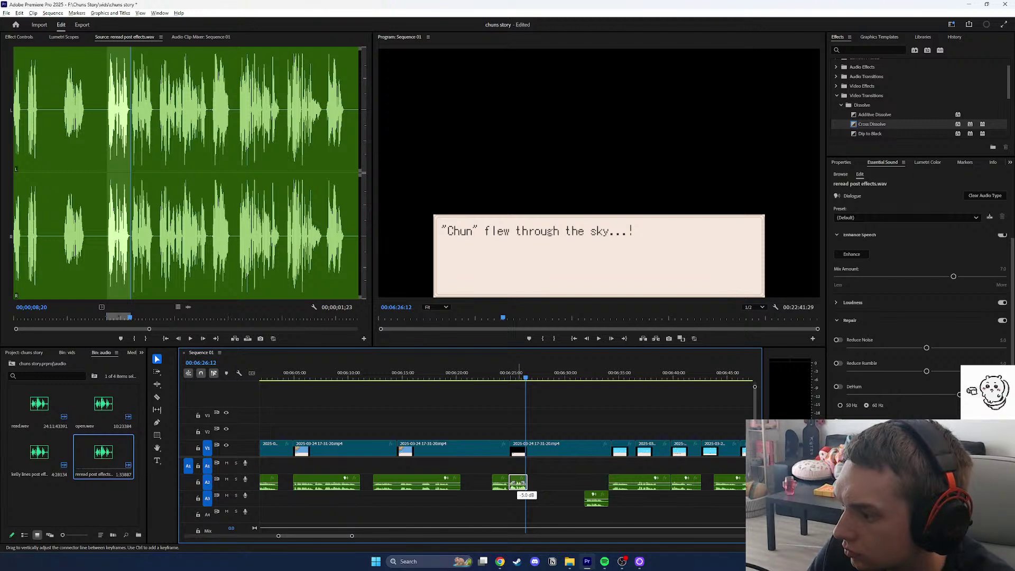
{"action": "left_click_drag", "start_coordinate": [514, 377], "coordinate": [501, 378]}
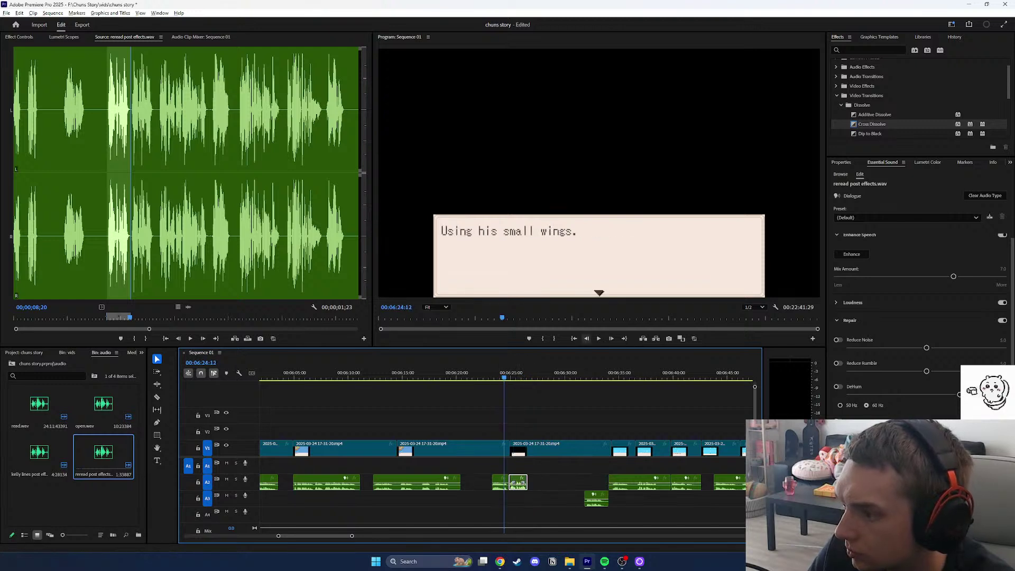
{"action": "left_click", "coordinate": [599, 338]}
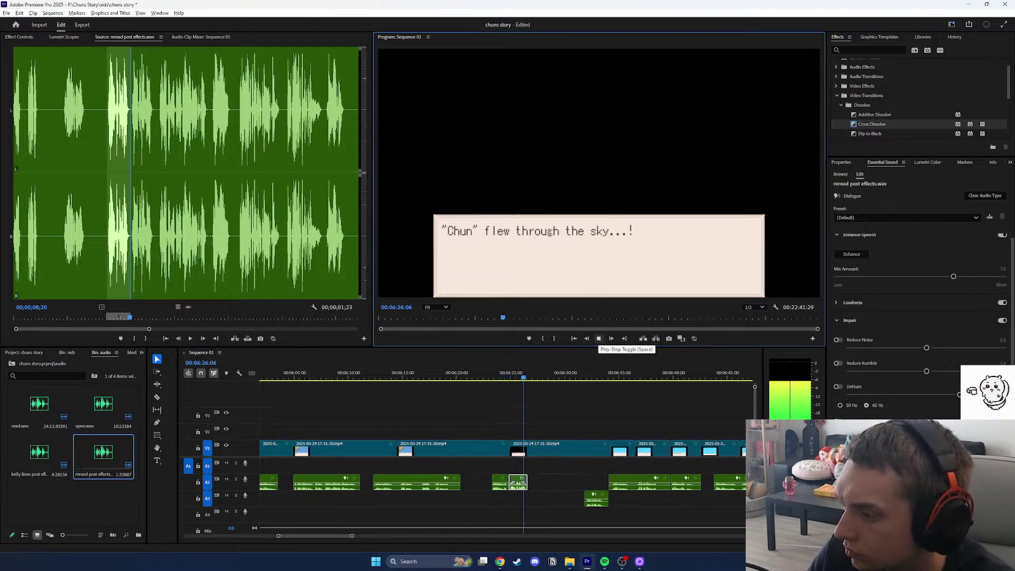
{"action": "left_click_drag", "start_coordinate": [481, 378], "coordinate": [492, 378]}
{"action": "left_click", "coordinate": [599, 338]}
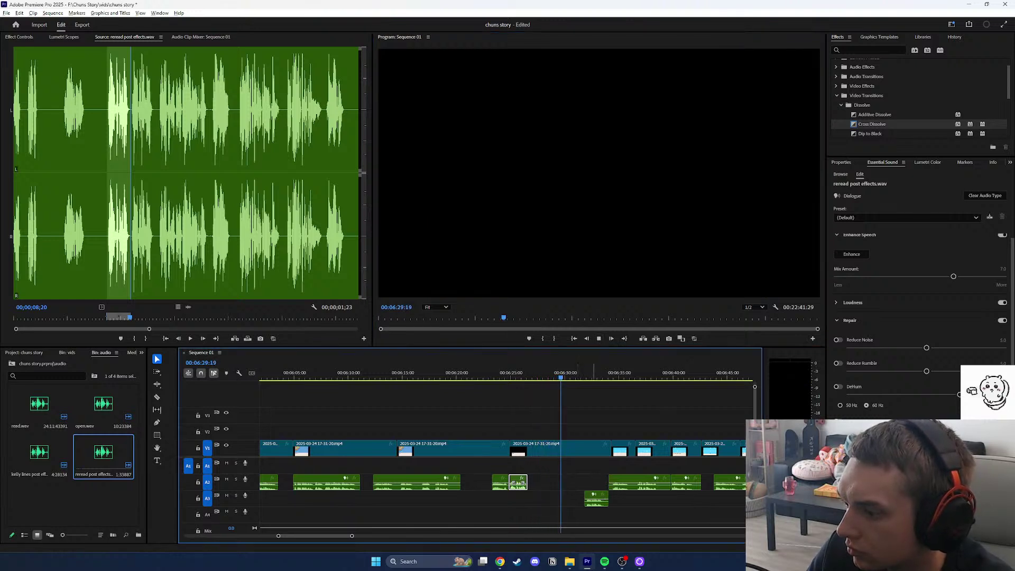
Mark the next reread line from 00:00:08:21 to 00:00:10:14 and place it on A2 at about 00:06:32, by "Chun" continued flying.
{"action": "left_click_drag", "start_coordinate": [595, 371], "coordinate": [598, 344]}
{"action": "left_click", "coordinate": [598, 335]}
{"action": "left_click", "coordinate": [598, 335]}
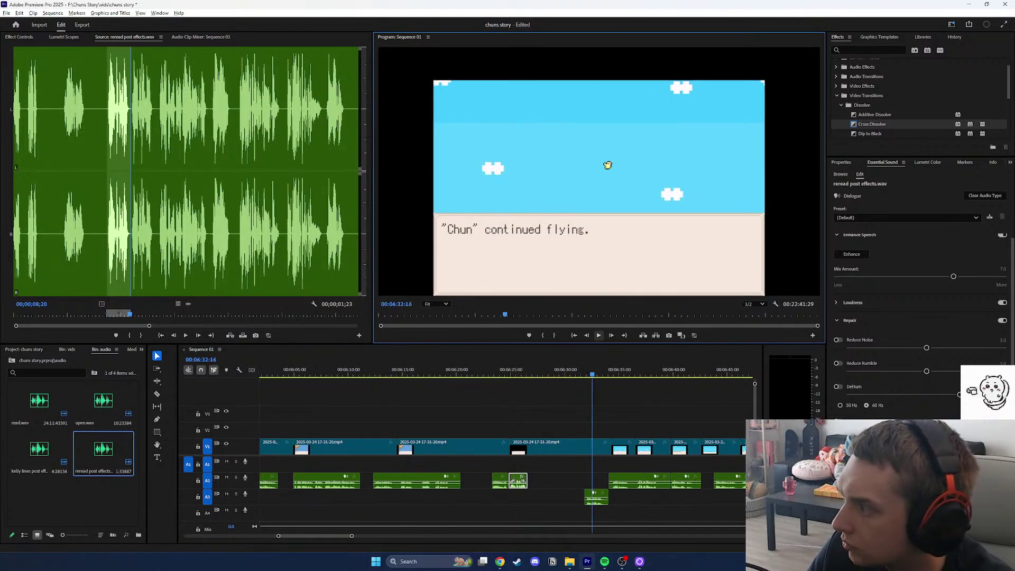
{"action": "left_click_drag", "start_coordinate": [137, 315], "coordinate": [129, 314]}
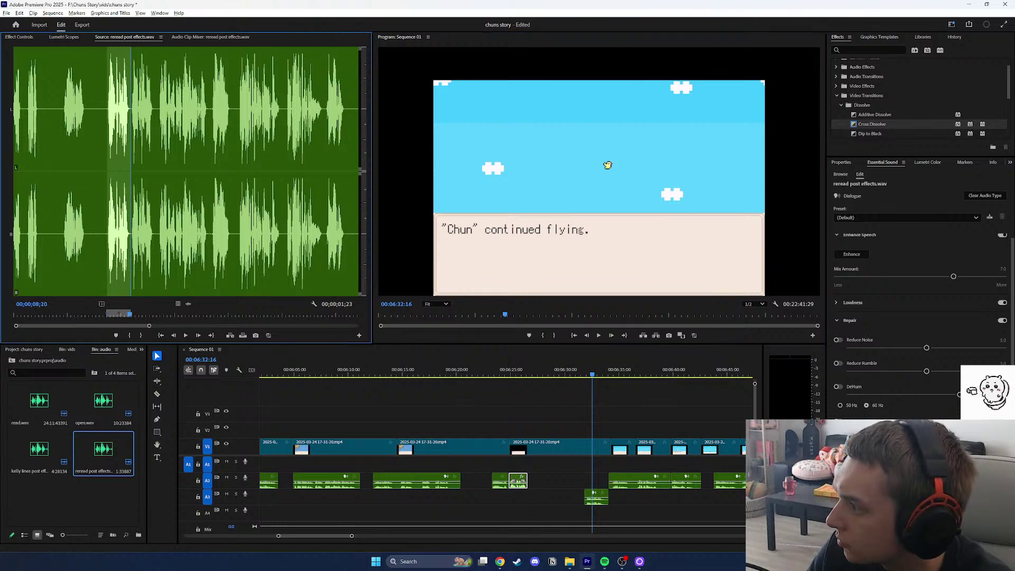
{"action": "key", "text": "="}
{"action": "key", "text": "Right"}
{"action": "key", "text": "Right"}
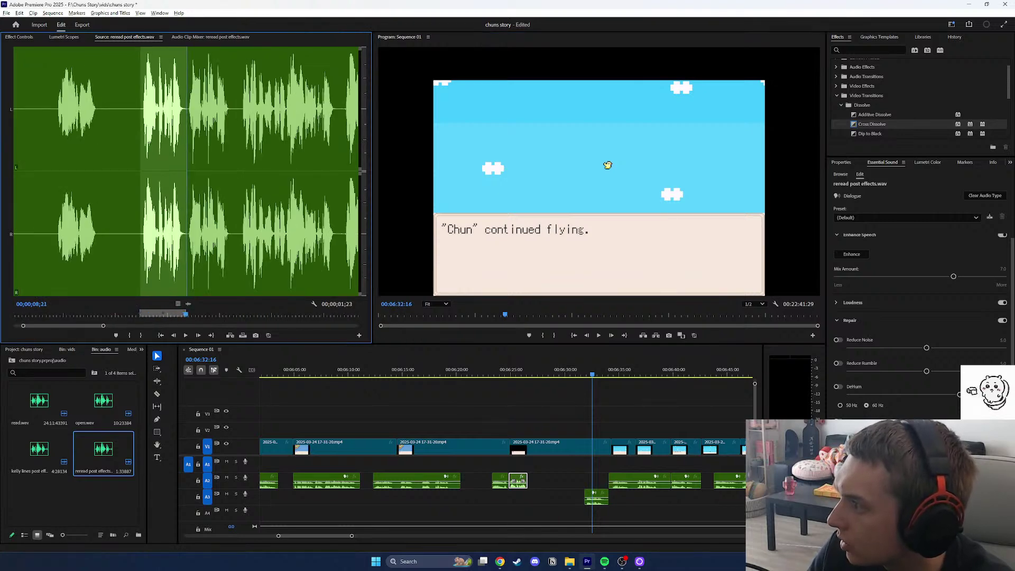
{"action": "key", "text": "i"}
{"action": "left_click_drag", "start_coordinate": [243, 315], "coordinate": [595, 494]}
{"action": "key", "text": "o"}
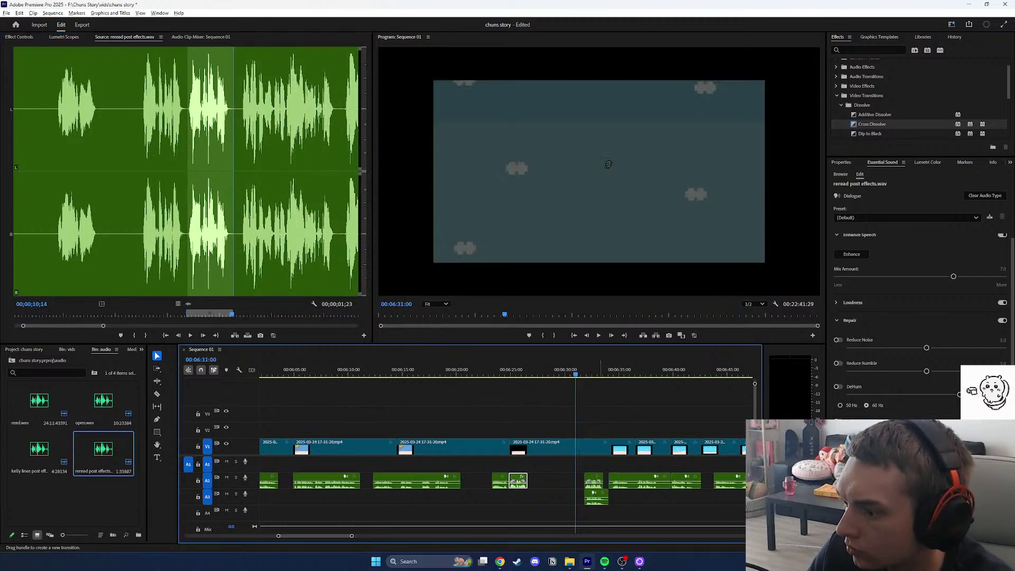
Delete the old A3 clip at about 00:06:32 and play the "Chun" continued flying line from 00:06:31:09.
{"action": "key", "text": "Delete"}
{"action": "left_click", "coordinate": [578, 373]}
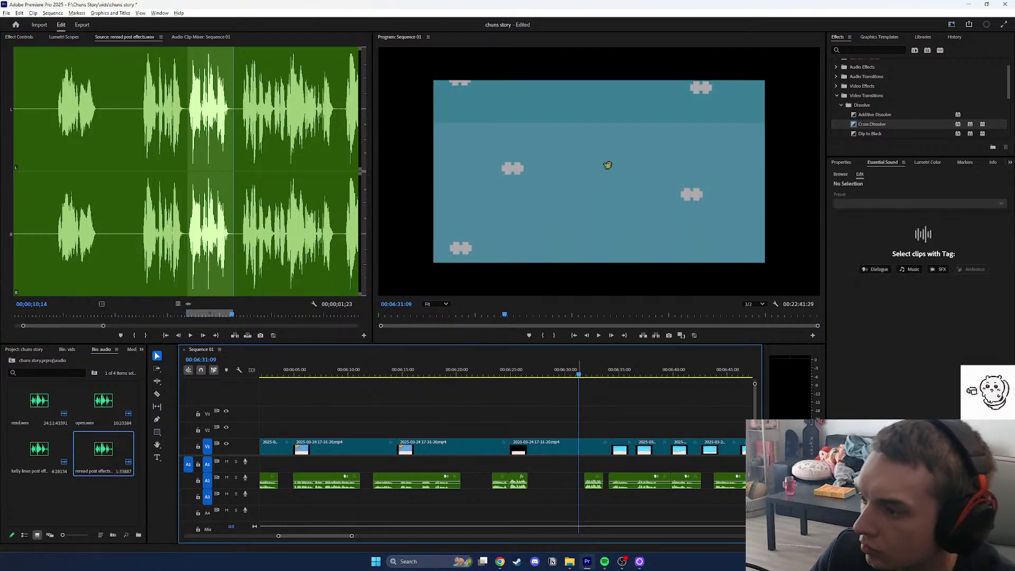
{"action": "left_click", "coordinate": [586, 336]}
{"action": "left_click", "coordinate": [598, 335]}
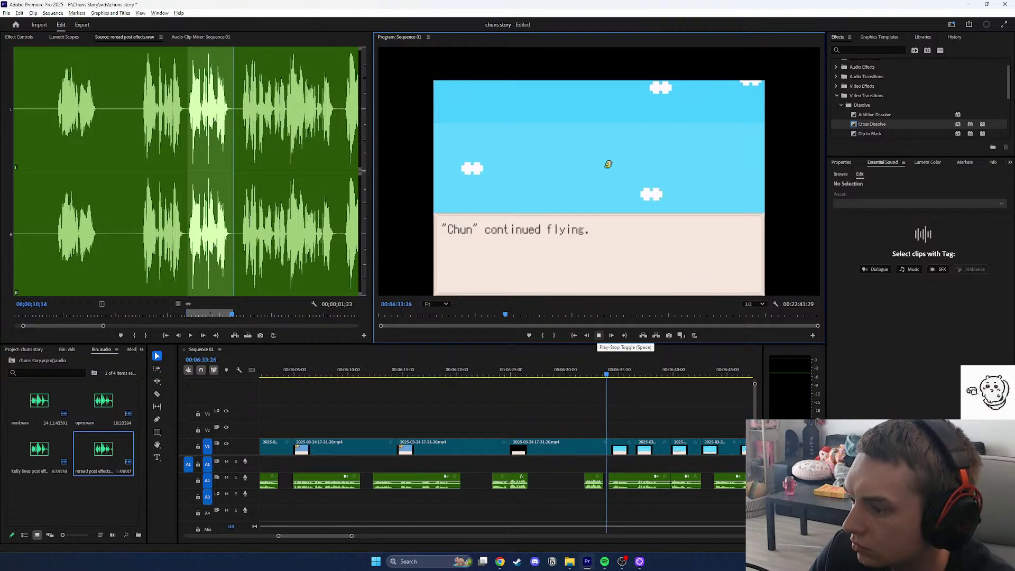
{"action": "left_click", "coordinate": [599, 335]}
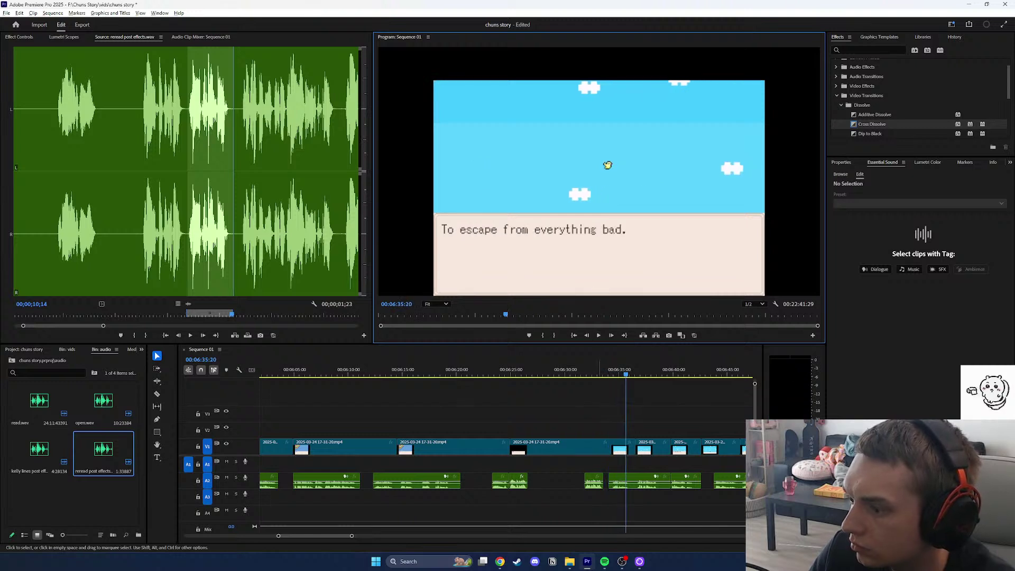
Lower the volume of the reread clip on A2 at about 00:06:32.
{"action": "left_click", "coordinate": [597, 482]}
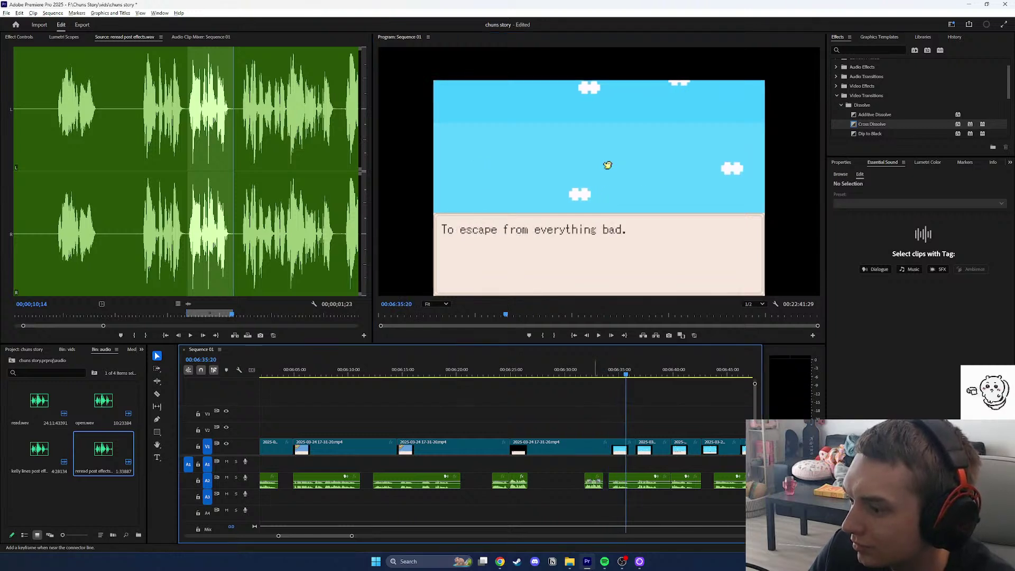
{"action": "left_click", "coordinate": [594, 482]}
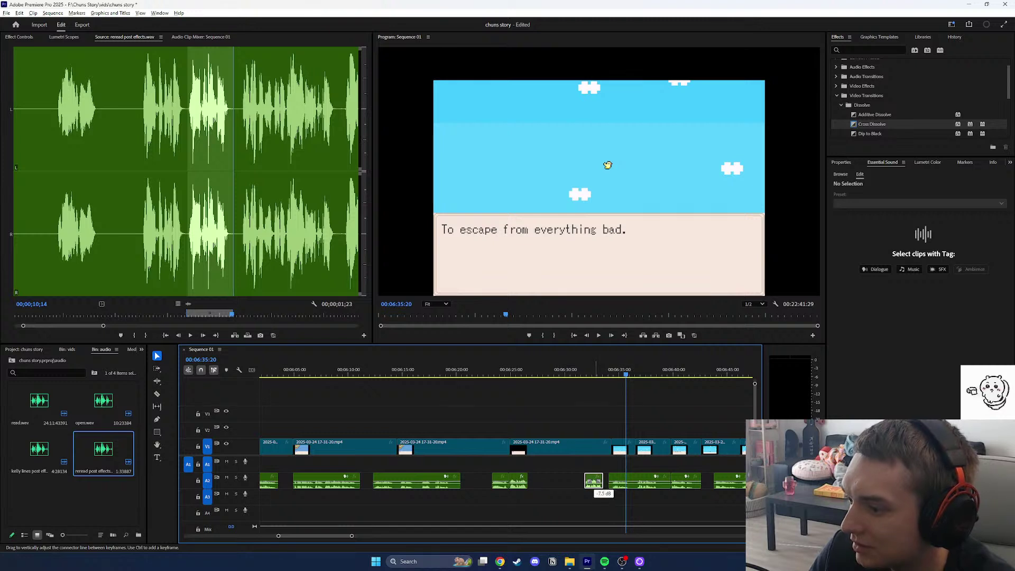
{"action": "left_click_drag", "start_coordinate": [596, 482], "coordinate": [596, 482]}
{"action": "left_click", "coordinate": [547, 491]}
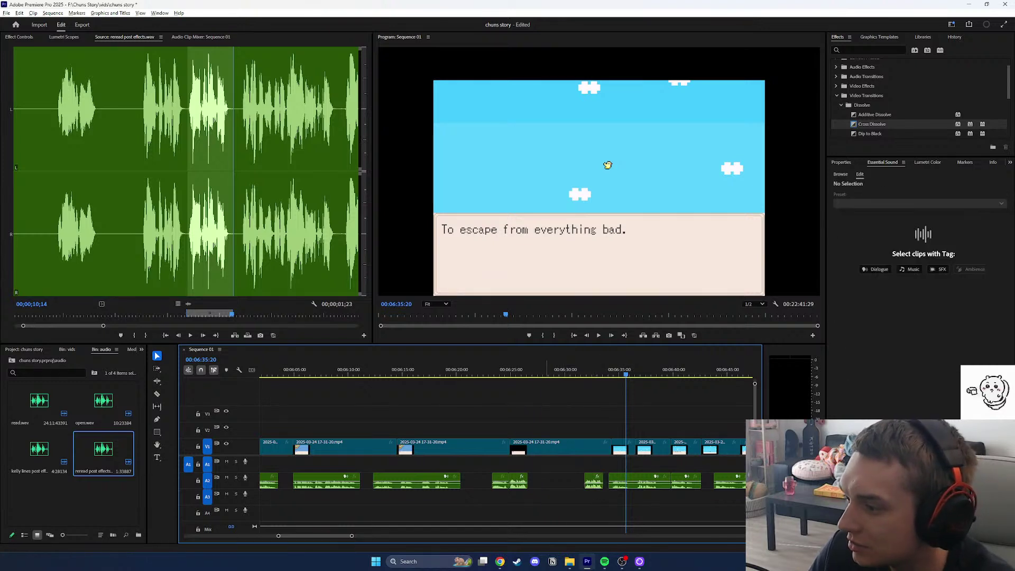
Check the volume level of the reread clip at about 00:06:25 in its effect settings and replay that line.
{"action": "left_click_drag", "start_coordinate": [524, 372], "coordinate": [519, 371]}
{"action": "left_click", "coordinate": [519, 481]}
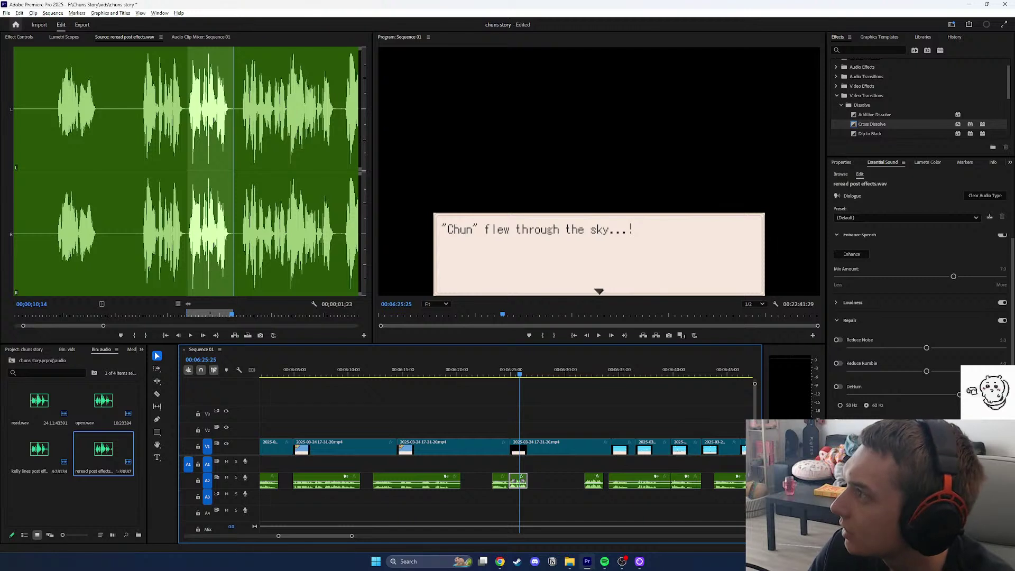
{"action": "key", "text": "shift+5"}
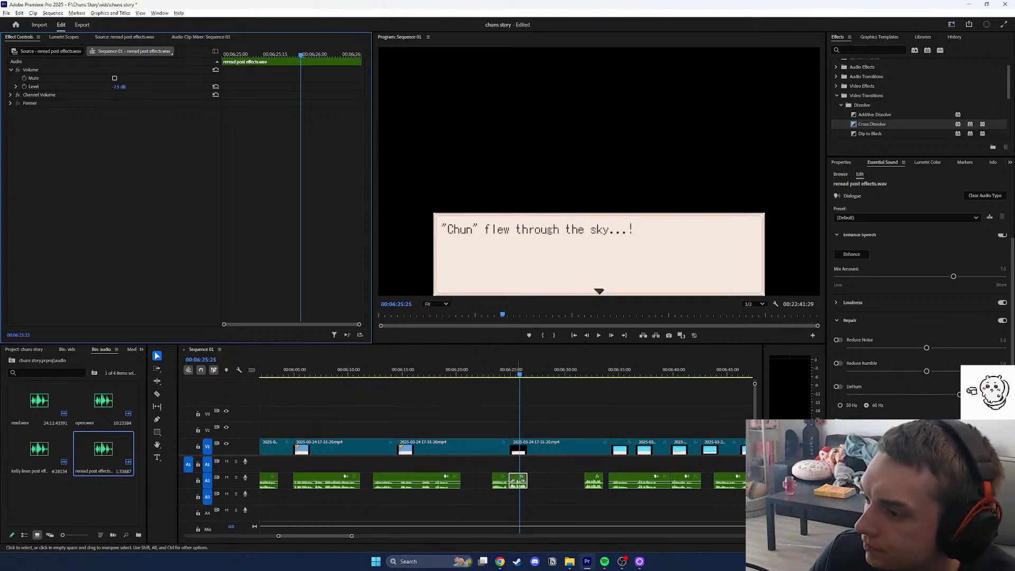
{"action": "left_click", "coordinate": [513, 397]}
{"action": "left_click", "coordinate": [512, 372]}
{"action": "left_click", "coordinate": [598, 335]}
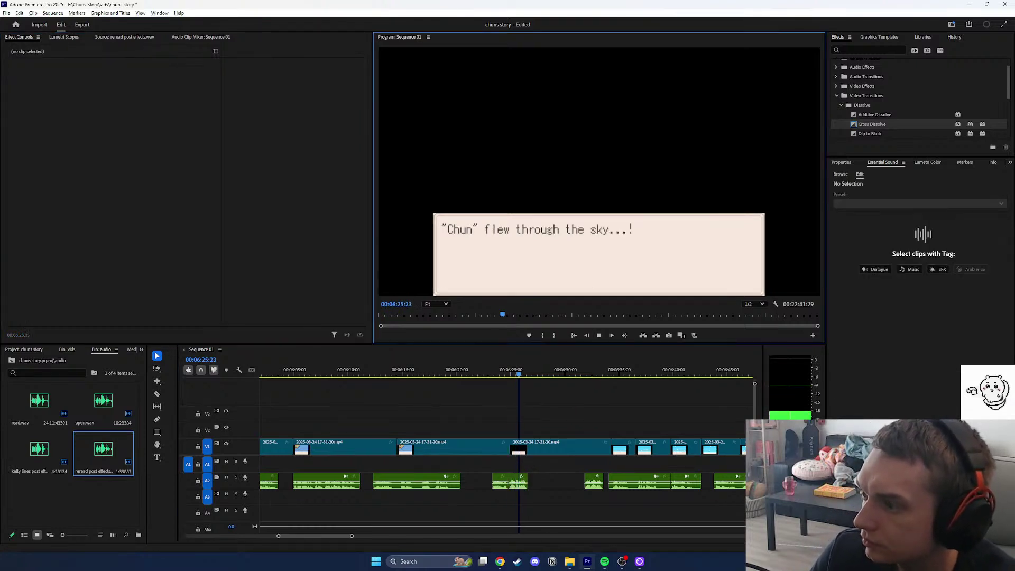
Play the narration from 00:06:23:14, then the "The other problem was" line at about 00:06:58, checking for faulty takes.
{"action": "left_click", "coordinate": [494, 372]}
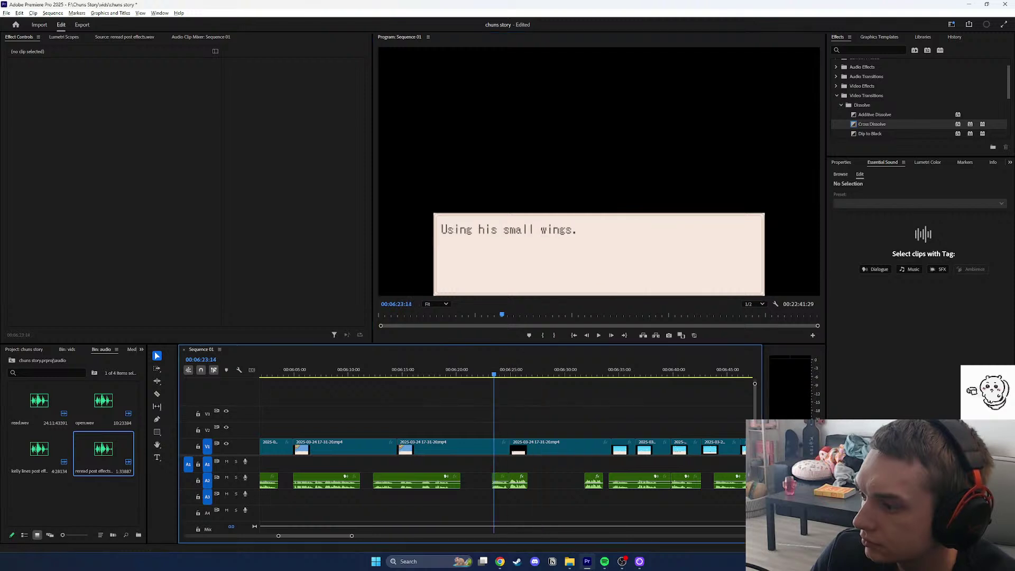
{"action": "left_click", "coordinate": [599, 335]}
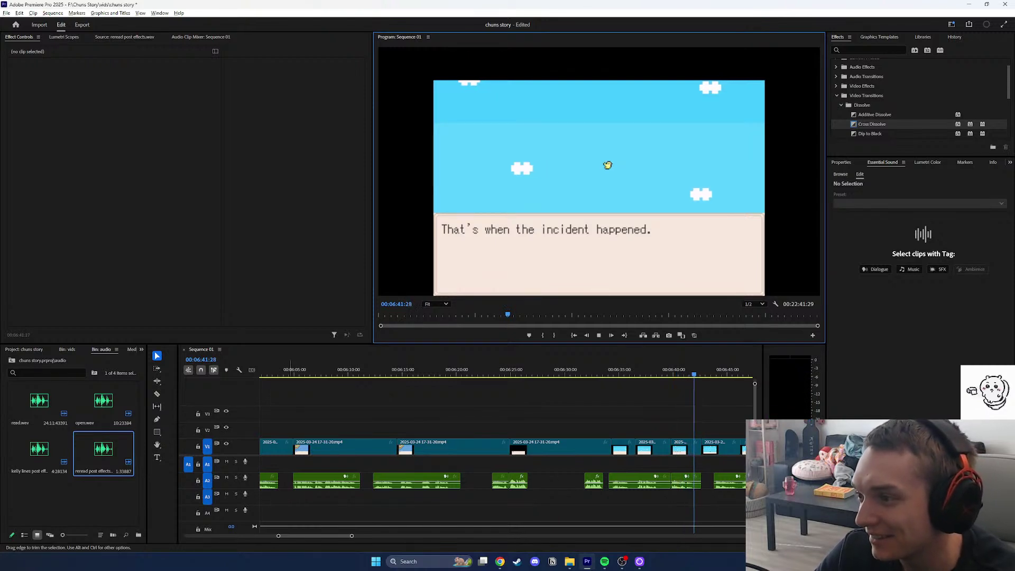
{"action": "key", "text": "minus"}
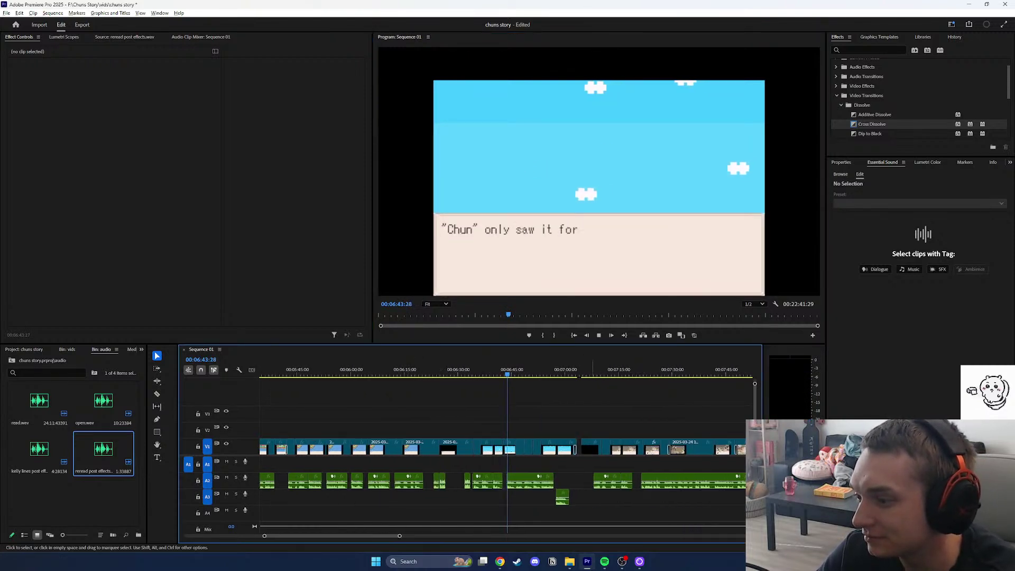
{"action": "left_click", "coordinate": [558, 374]}
{"action": "left_click", "coordinate": [599, 336]}
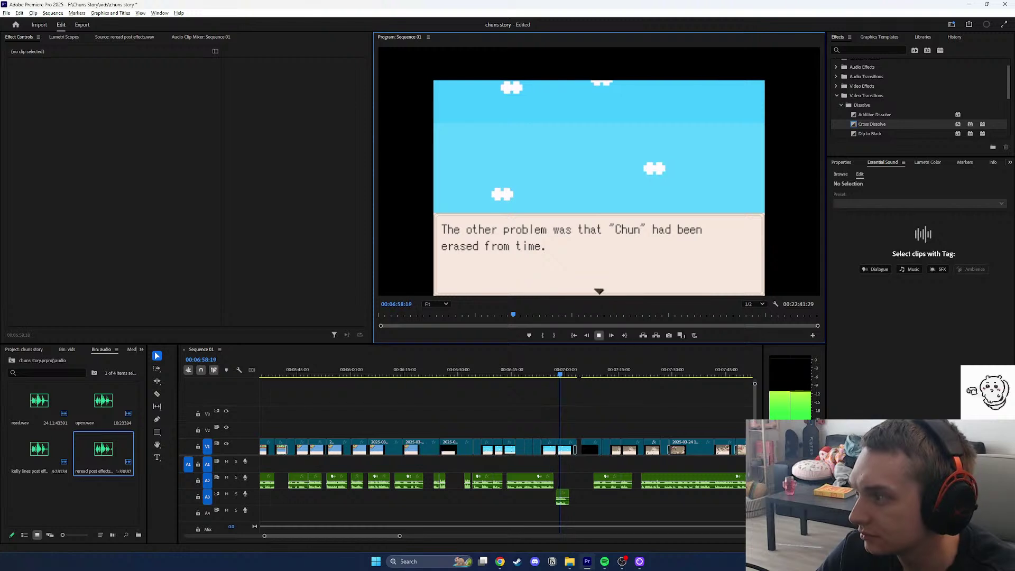
{"action": "key", "text": "space"}
Mark the next line of the reread recording from 00:00:10:24 to 00:00:14:13 in the source audio.
{"action": "key", "text": "shift+2"}
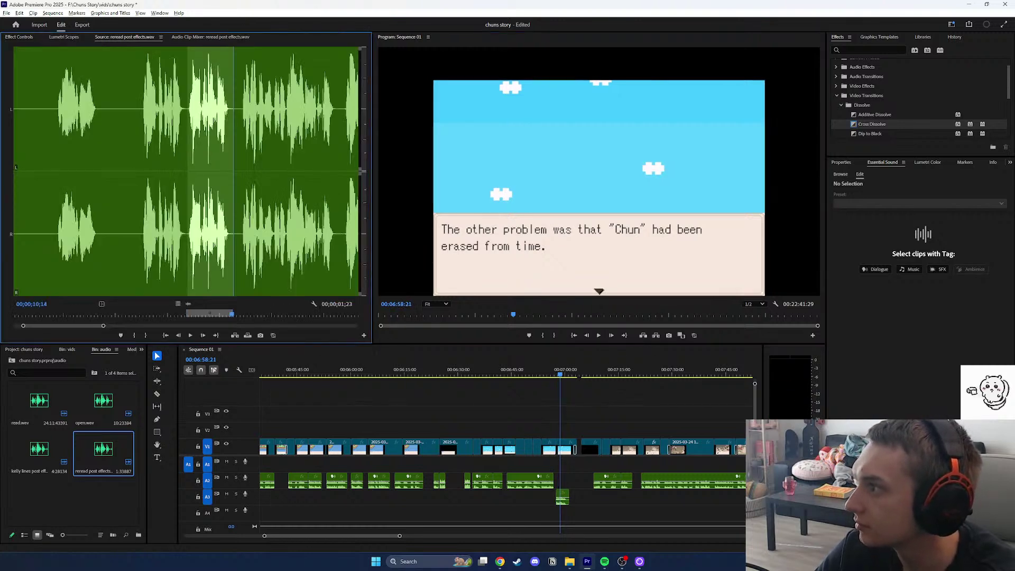
{"action": "left_click", "coordinate": [190, 336]}
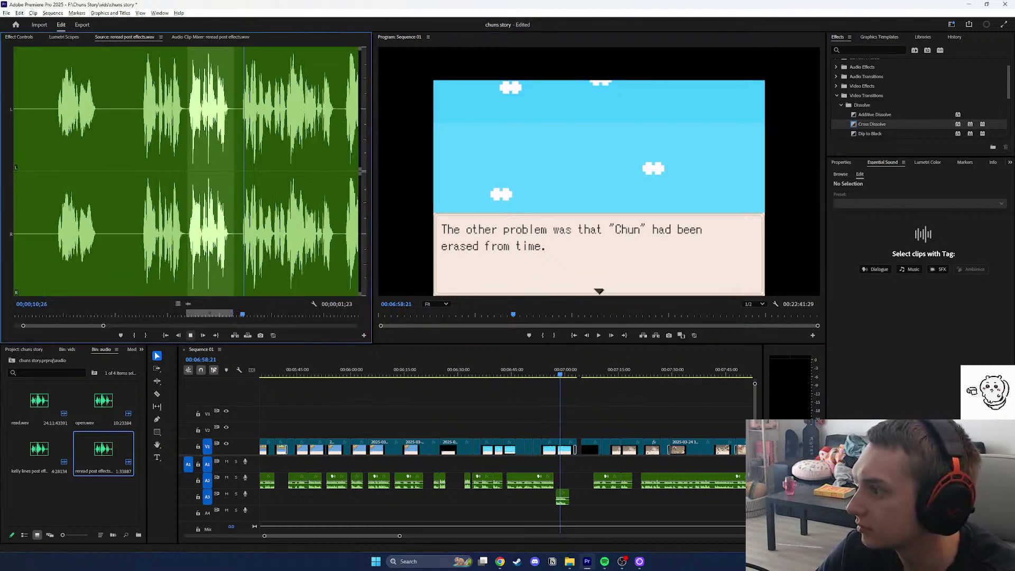
{"action": "left_click", "coordinate": [191, 335]}
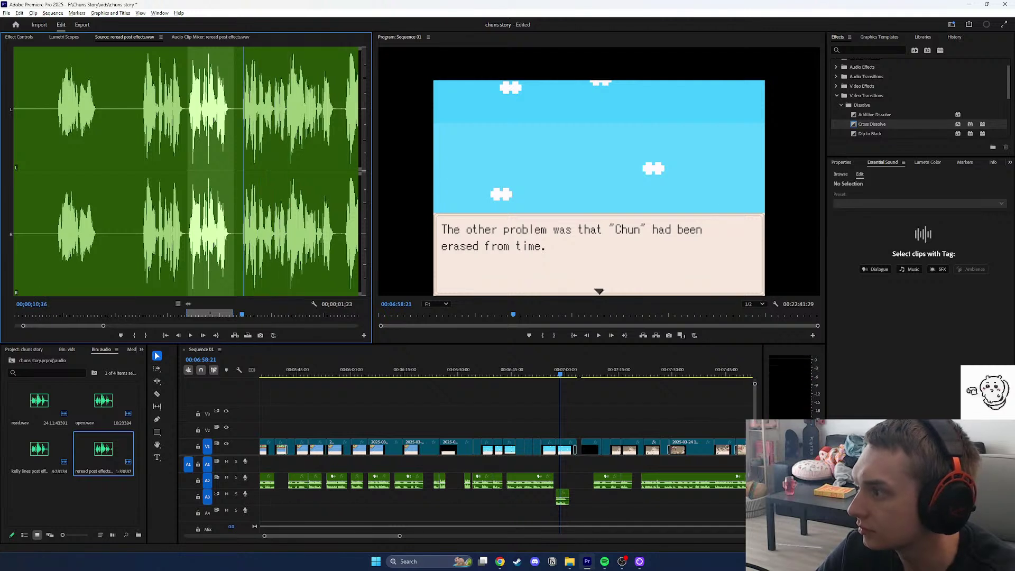
{"action": "key", "text": "Right"}
{"action": "key", "text": "Right"}
{"action": "key", "text": "Right"}
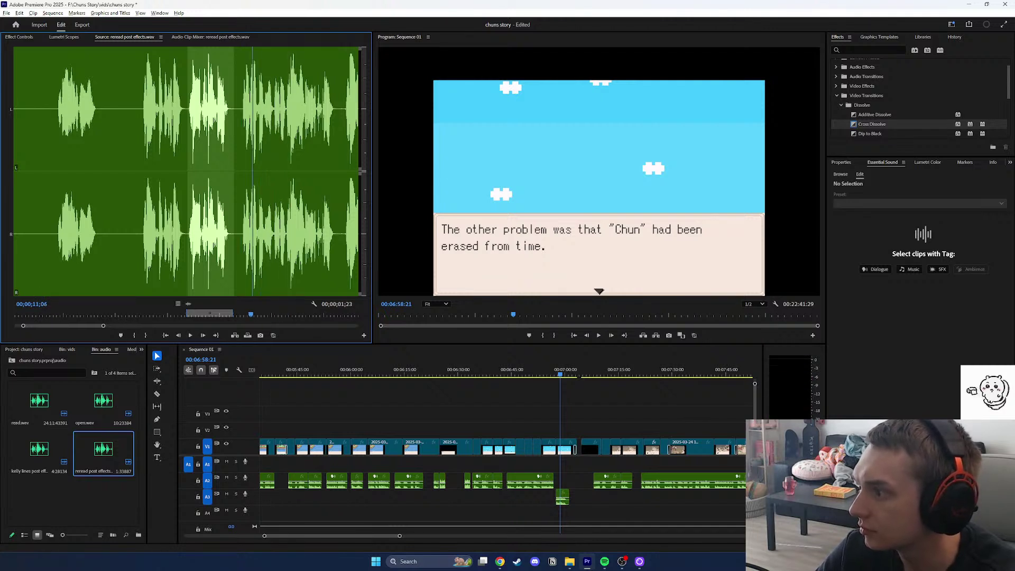
{"action": "key", "text": "Left"}
{"action": "key", "text": "Left"}
{"action": "left_click", "coordinate": [134, 336]}
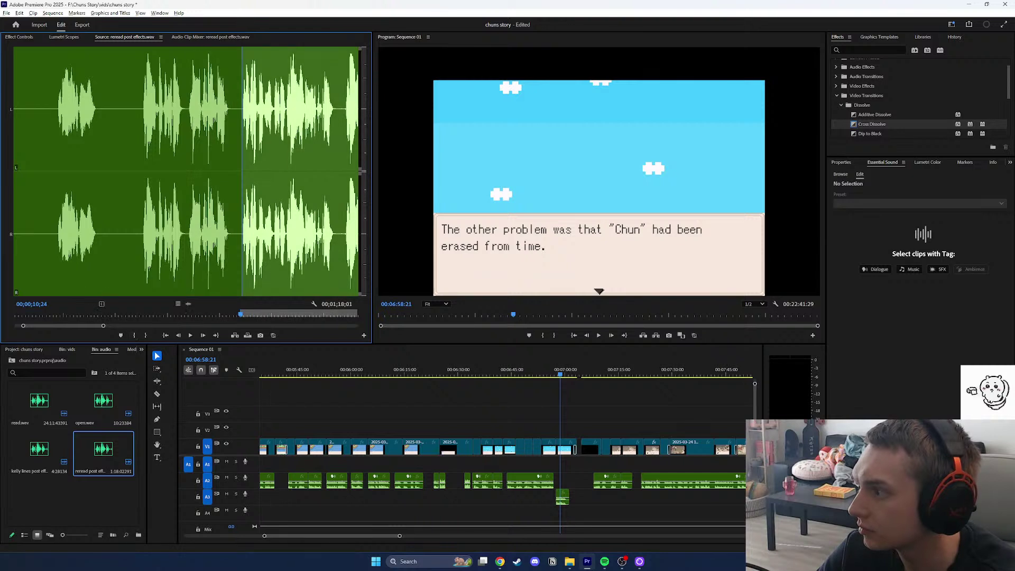
{"action": "key", "text": "space"}
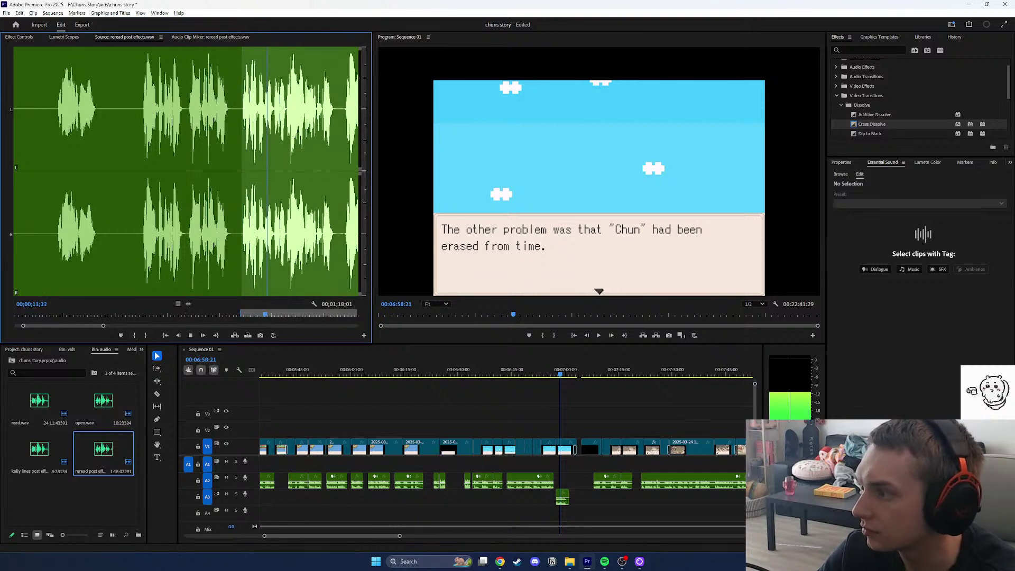
{"action": "key", "text": "space"}
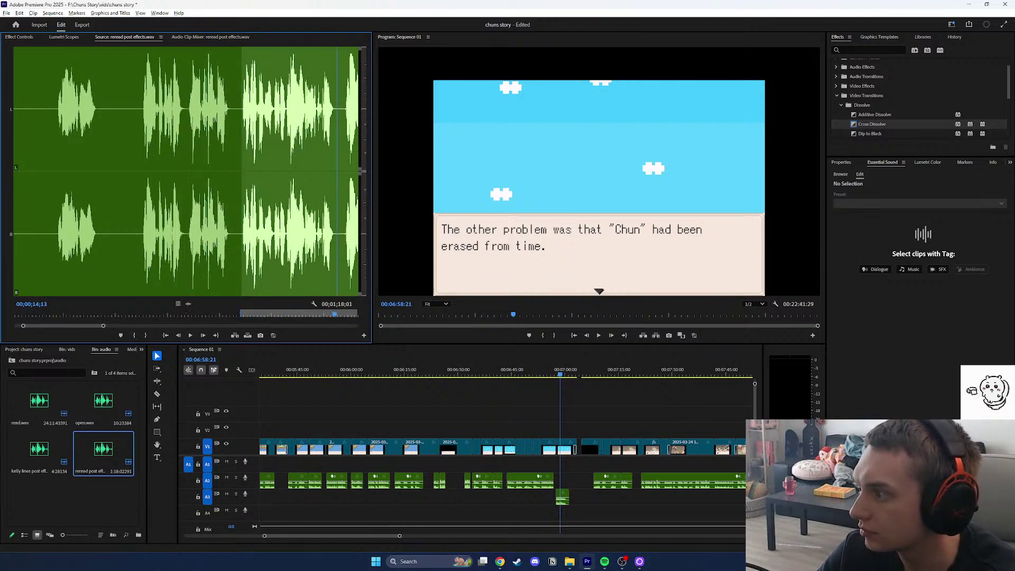
{"action": "left_click", "coordinate": [146, 335]}
Replace the old A3 clip at about 00:06:58 with the marked reread take on A2 and play the line.
{"action": "left_click_drag", "start_coordinate": [649, 481], "coordinate": [563, 481]}
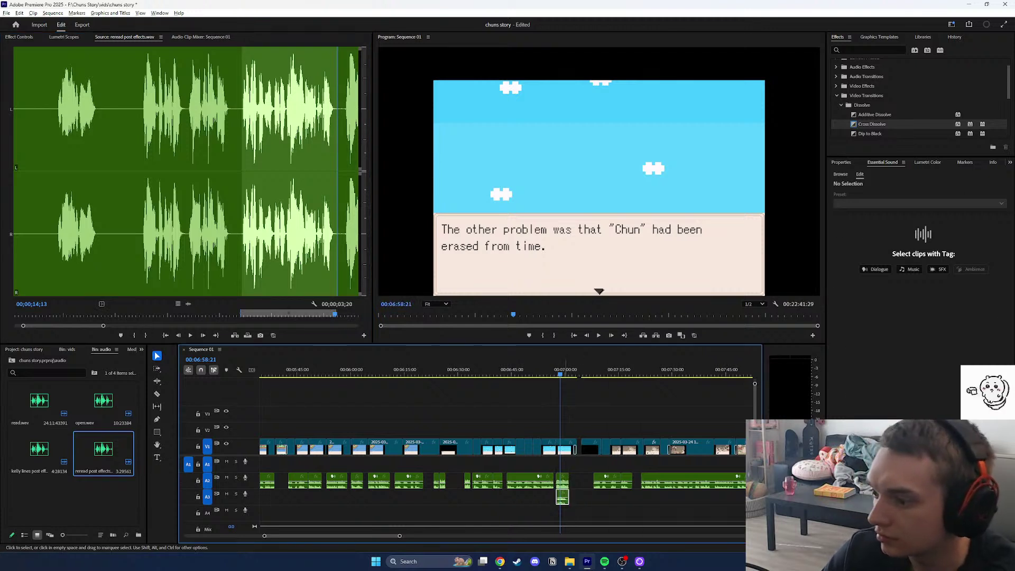
{"action": "key", "text": "Delete"}
{"action": "left_click", "coordinate": [598, 335]}
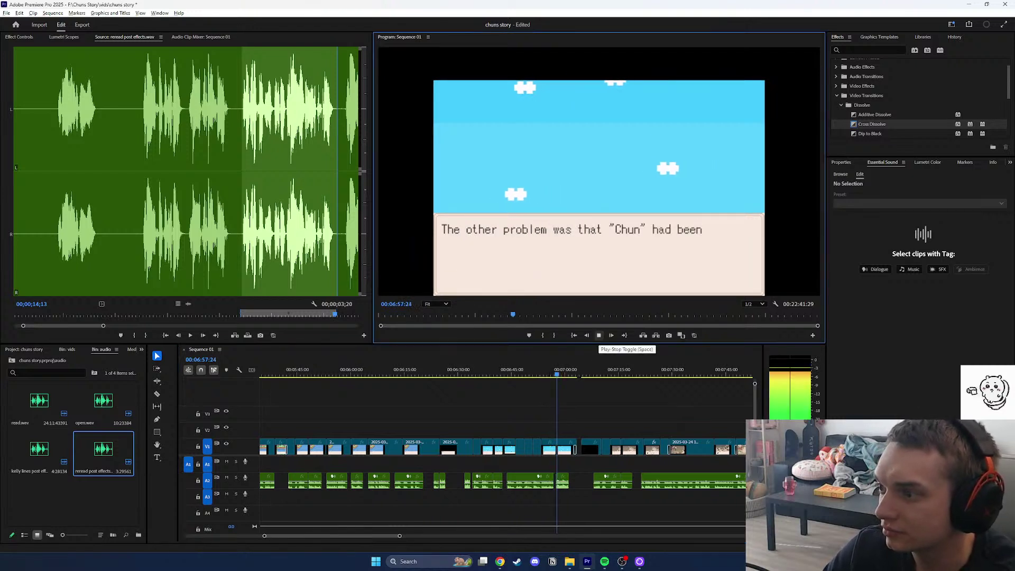
{"action": "left_click", "coordinate": [563, 481]}
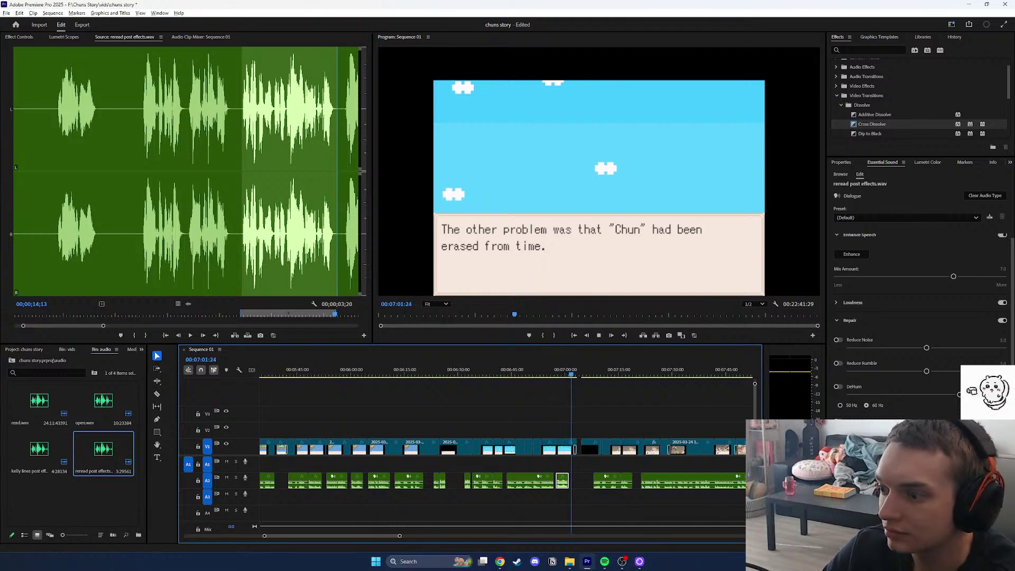
{"action": "left_click", "coordinate": [598, 335]}
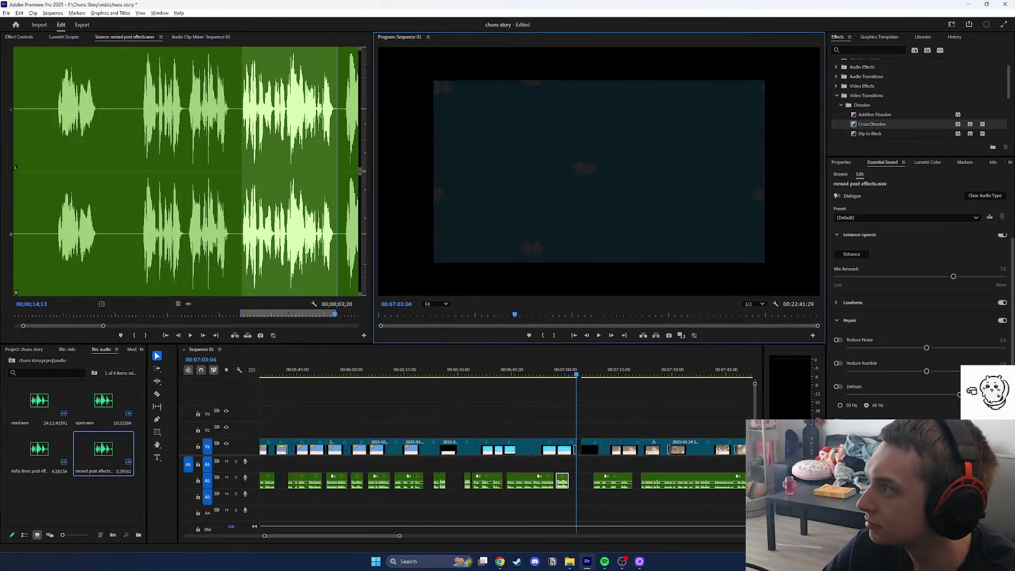
Lower the volume level of the reread clip on A2 at about 00:06:58 and replay it.
{"action": "left_click", "coordinate": [19, 37]}
{"action": "left_click", "coordinate": [64, 37]}
{"action": "left_click", "coordinate": [125, 37]}
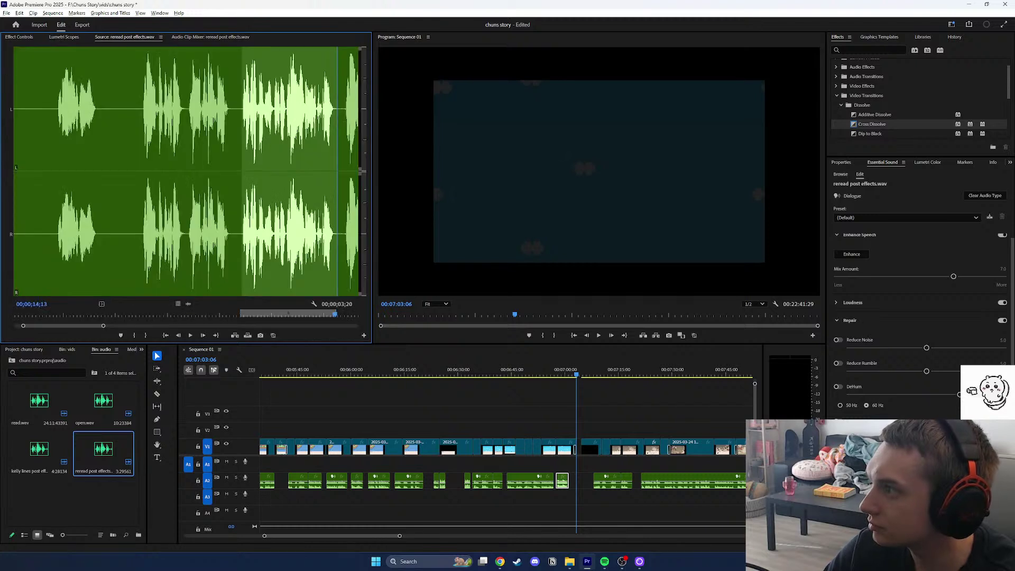
{"action": "left_click", "coordinate": [19, 37]}
{"action": "left_click", "coordinate": [563, 480]}
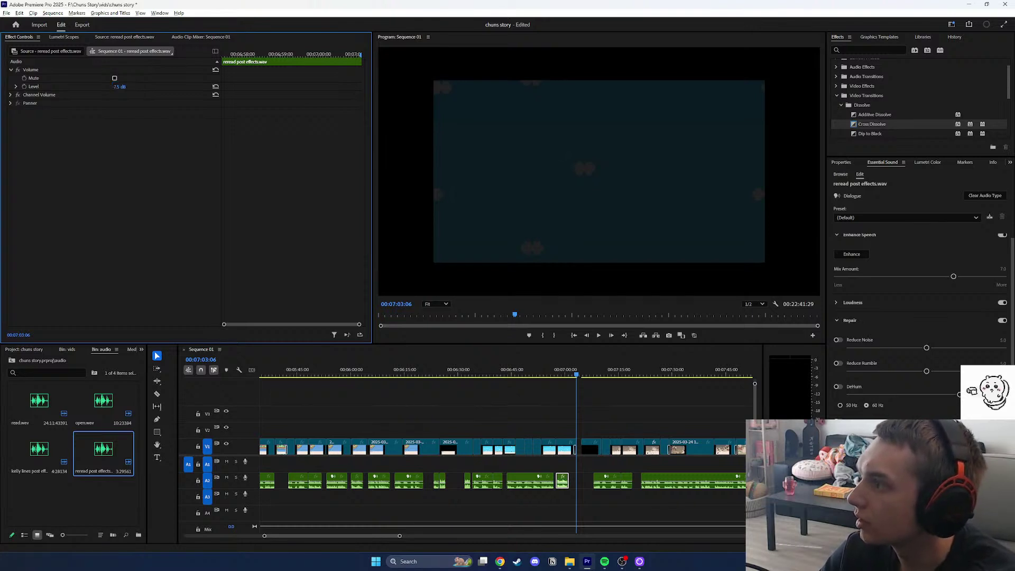
{"action": "left_click_drag", "start_coordinate": [570, 373], "coordinate": [563, 373]}
{"action": "key", "text": "space"}
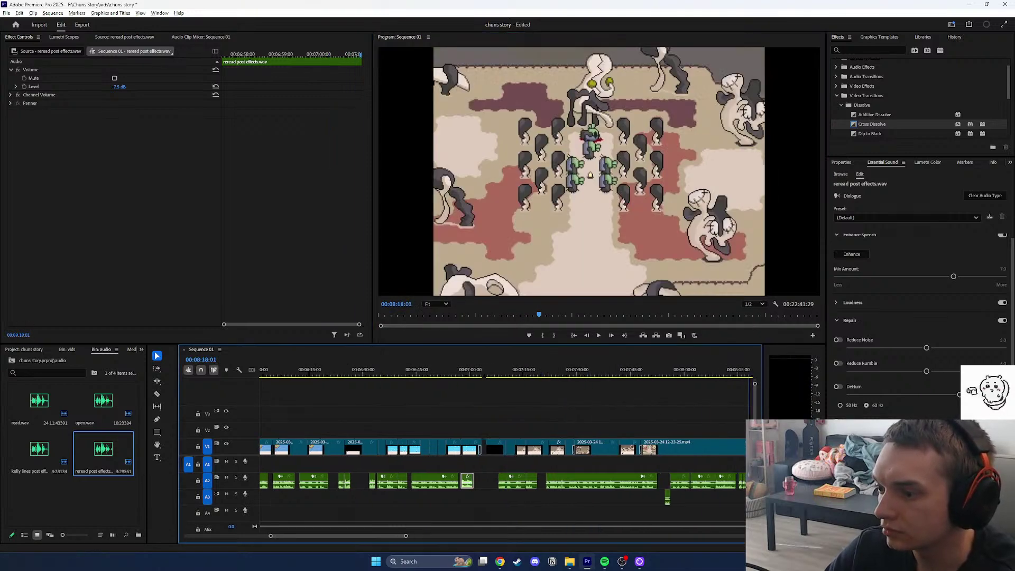
Go to the faulty line at about 00:07:54 and mark its reread take from 00:00:14:21 to 00:00:16:03.
{"action": "left_click_drag", "start_coordinate": [524, 374], "coordinate": [521, 374]}
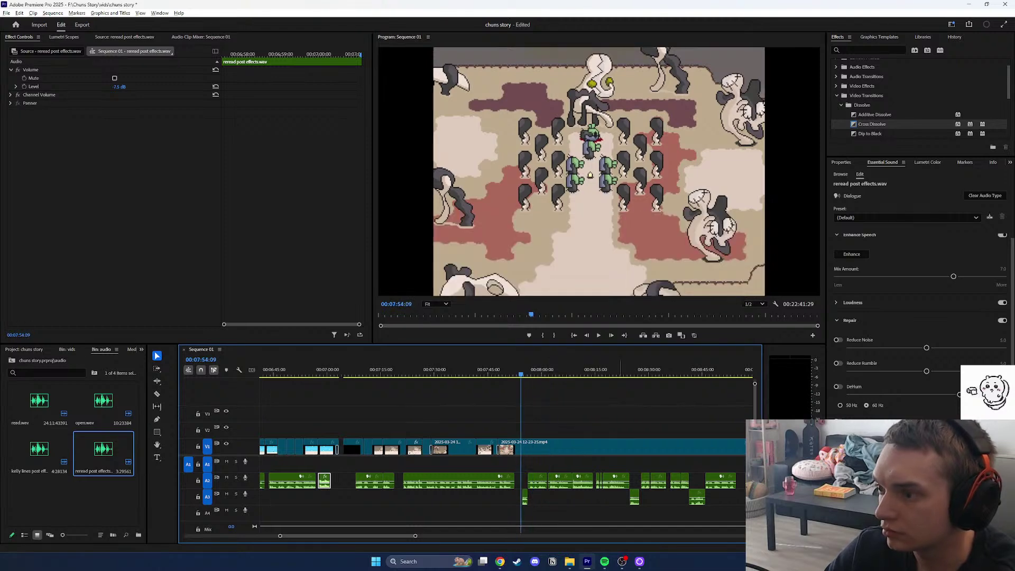
{"action": "left_click", "coordinate": [64, 37]}
{"action": "left_click", "coordinate": [124, 37]}
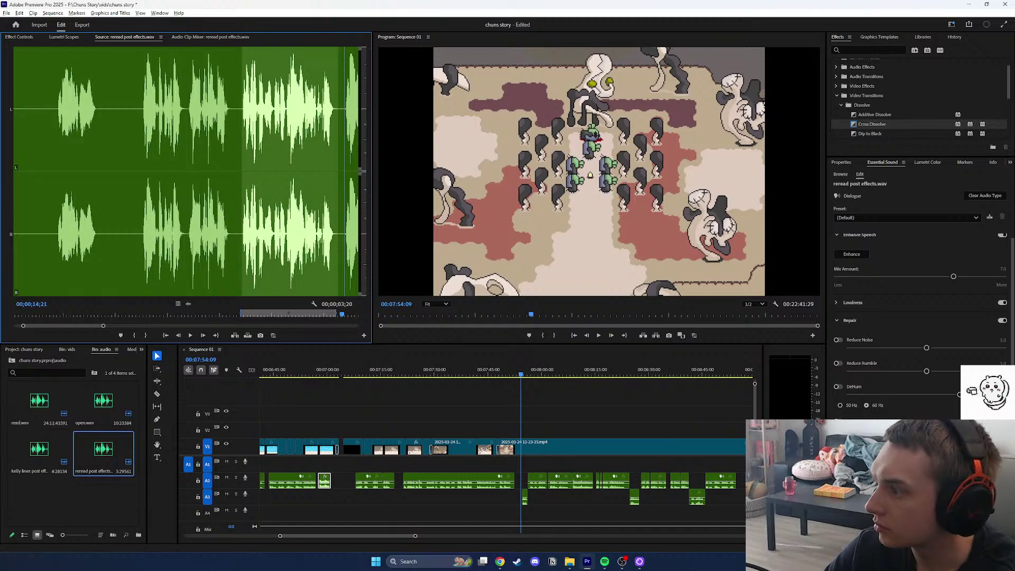
{"action": "key", "text": "i"}
{"action": "left_click", "coordinate": [190, 335]}
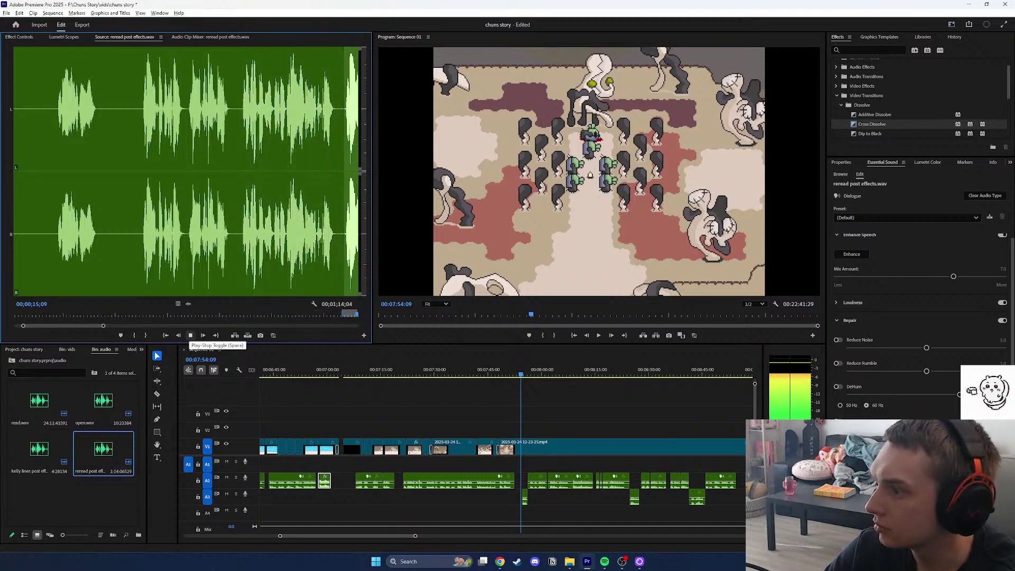
{"action": "left_click", "coordinate": [190, 335]}
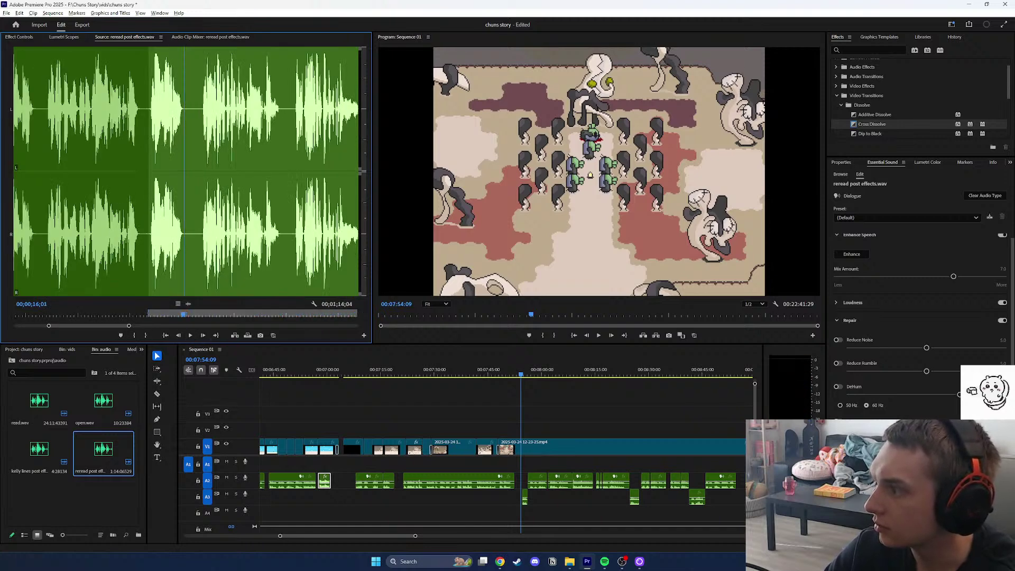
{"action": "left_click", "coordinate": [145, 335]}
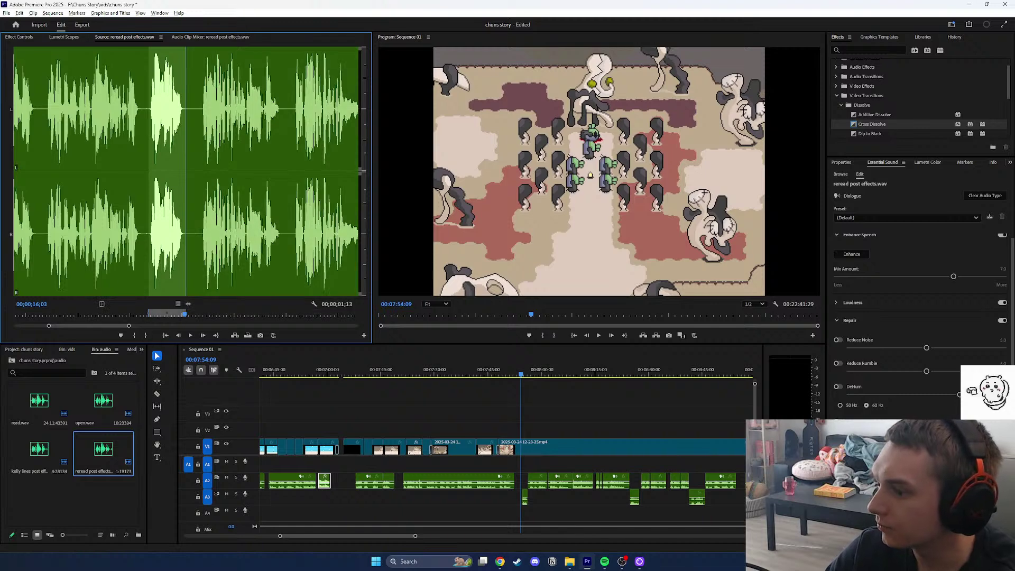
Replace the old A3 clip at about 00:07:54 with the marked take on A2 and play the "Chun" then saw line.
{"action": "left_click_drag", "start_coordinate": [188, 304], "coordinate": [527, 478]}
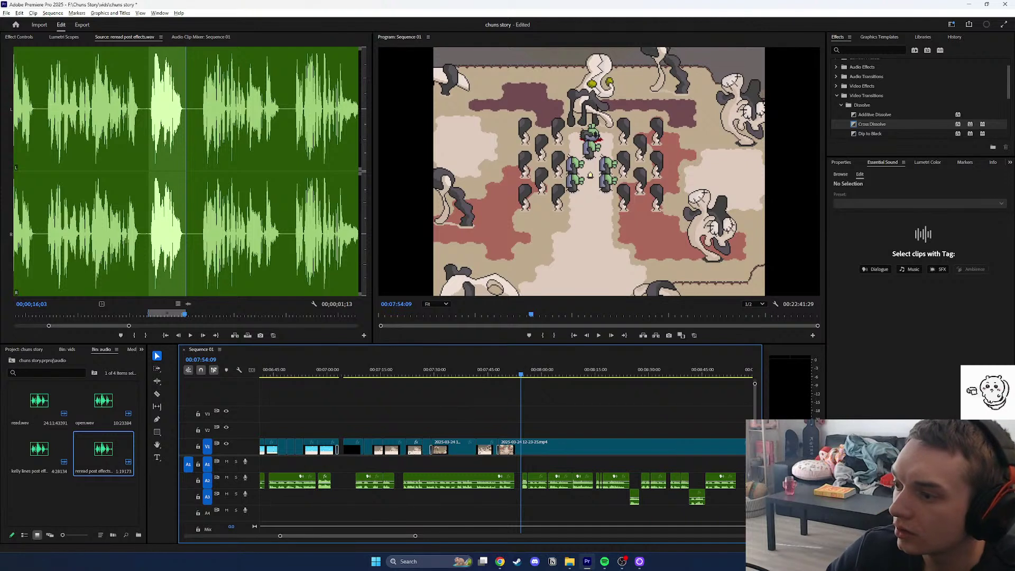
{"action": "left_click", "coordinate": [599, 335]}
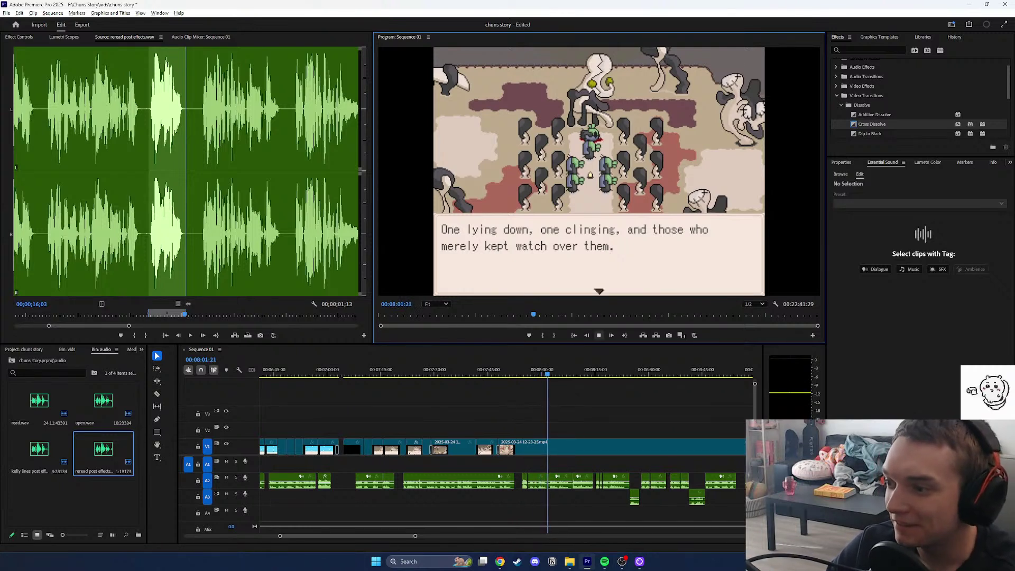
{"action": "left_click", "coordinate": [598, 335]}
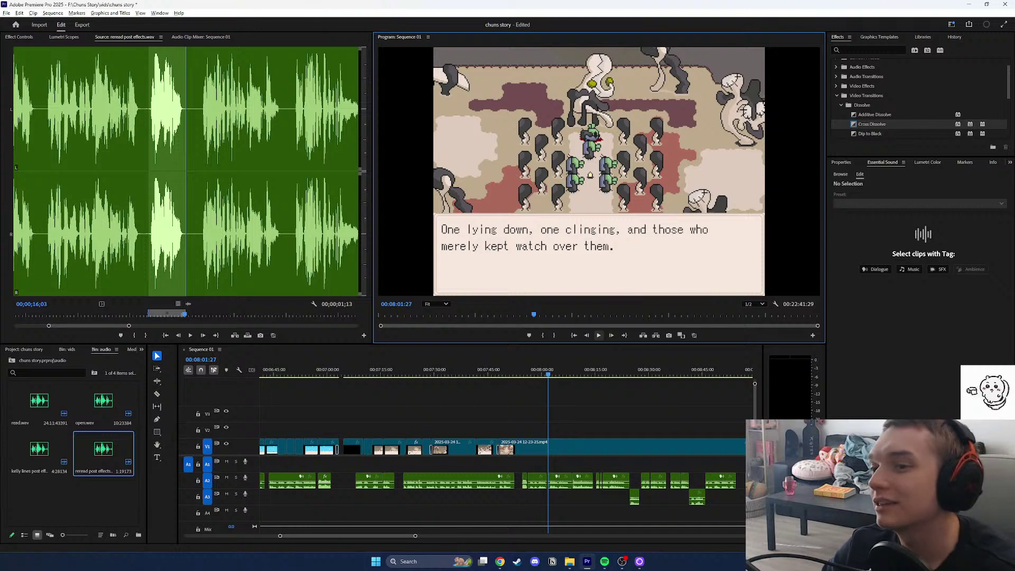
{"action": "left_click", "coordinate": [528, 371]}
{"action": "left_click", "coordinate": [599, 336]}
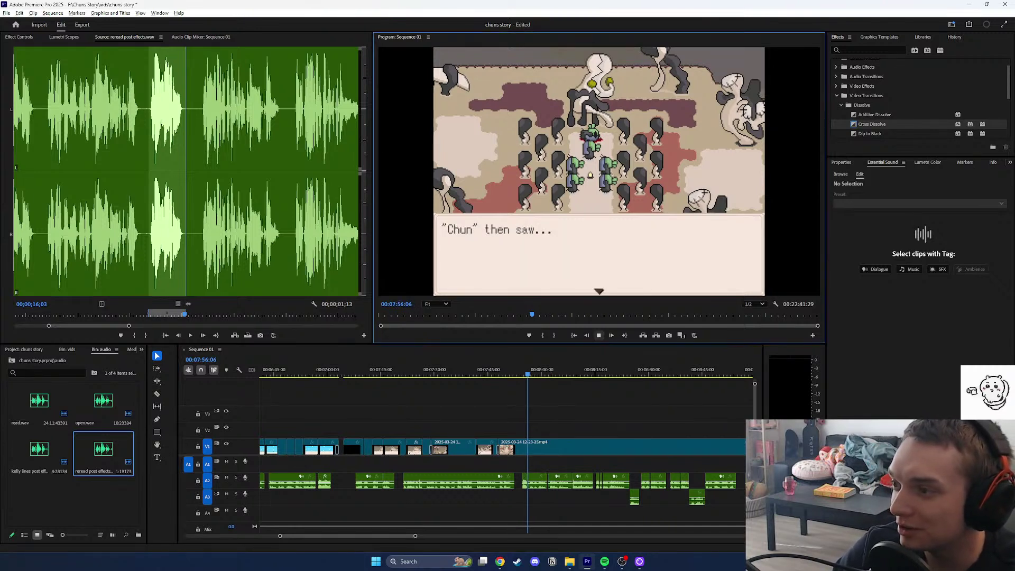
{"action": "left_click", "coordinate": [522, 371]}
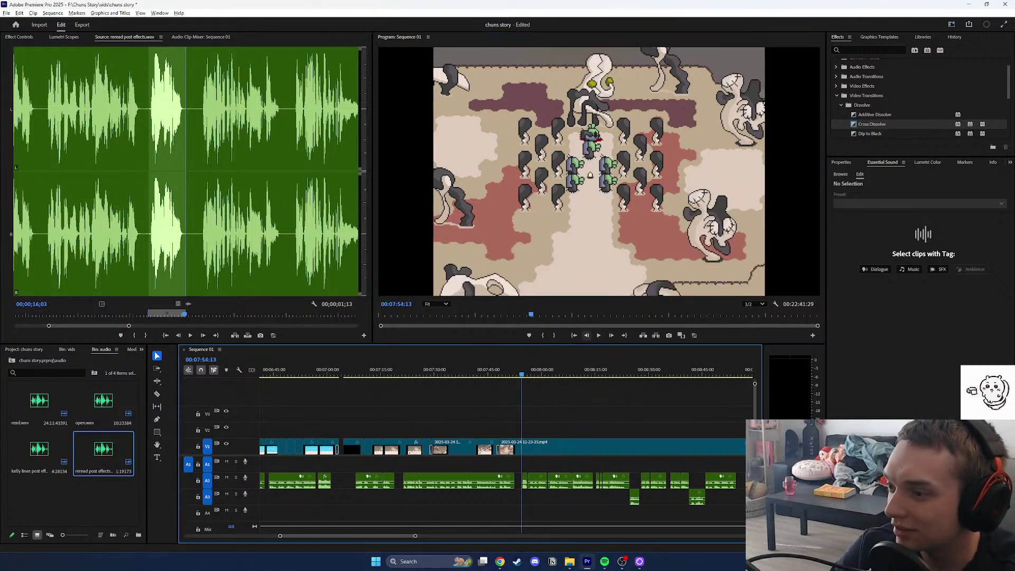
{"action": "left_click", "coordinate": [598, 336]}
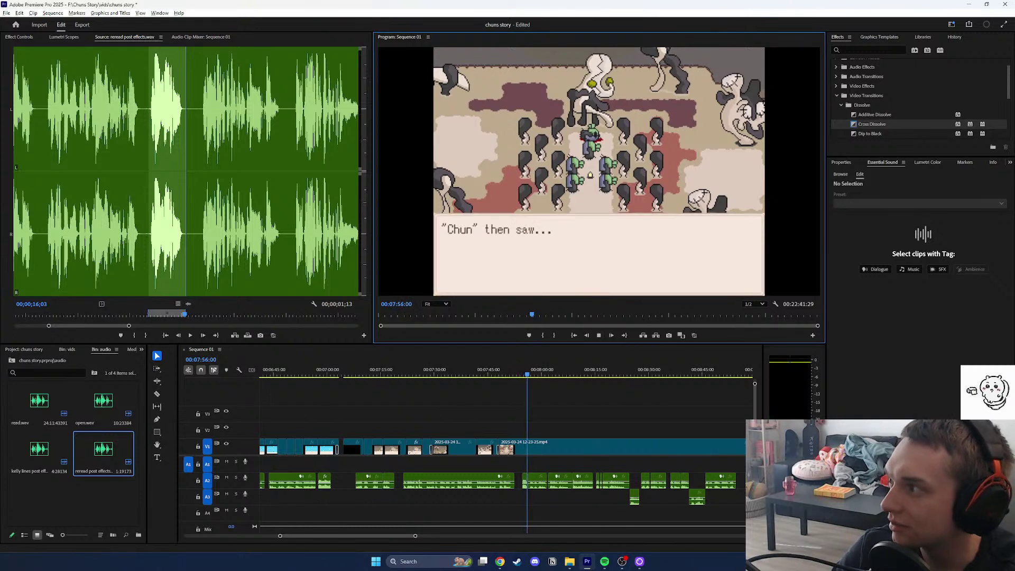
Lower the volume level of the reread clip on A2 at about 00:07:54.
{"action": "left_click", "coordinate": [19, 37]}
{"action": "left_click", "coordinate": [525, 481]}
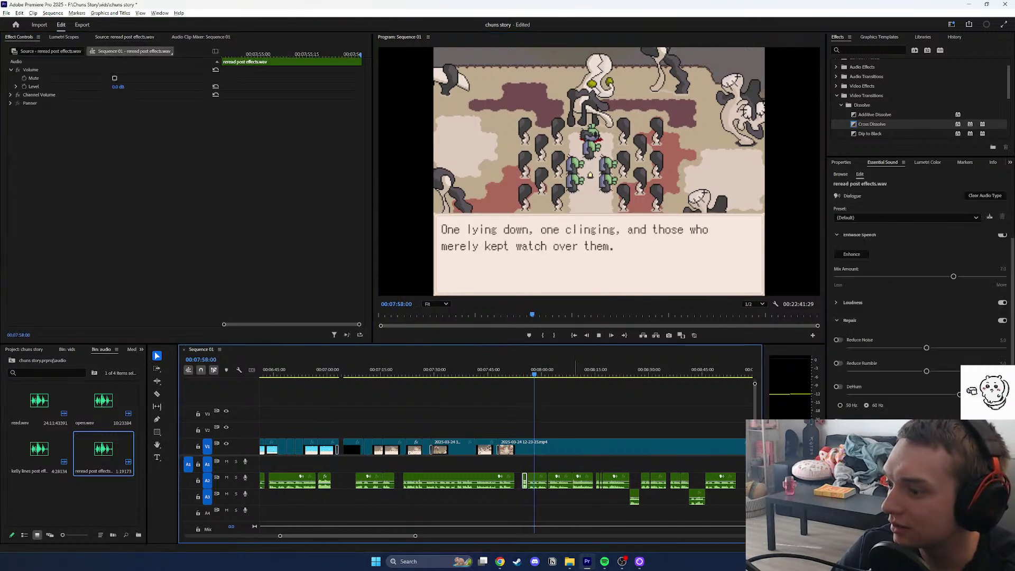
{"action": "left_click", "coordinate": [598, 336]}
{"action": "left_click_drag", "start_coordinate": [118, 87], "coordinate": [116, 87]}
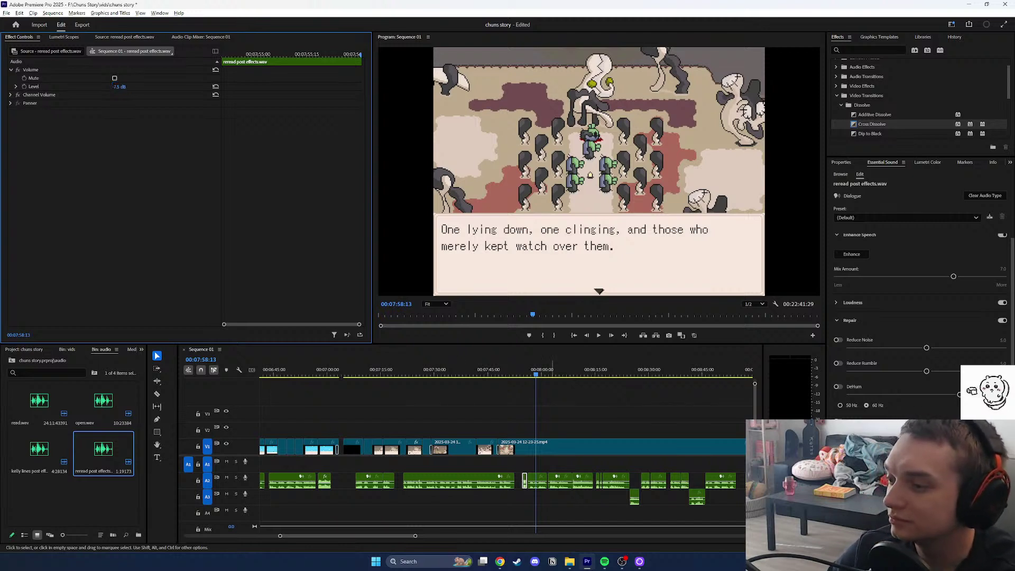
Go to the old A3 clip at about 00:08:25 and mark its reread take from 00:00:16:20 to 00:00:19:23.
{"action": "left_click_drag", "start_coordinate": [544, 371], "coordinate": [597, 371]}
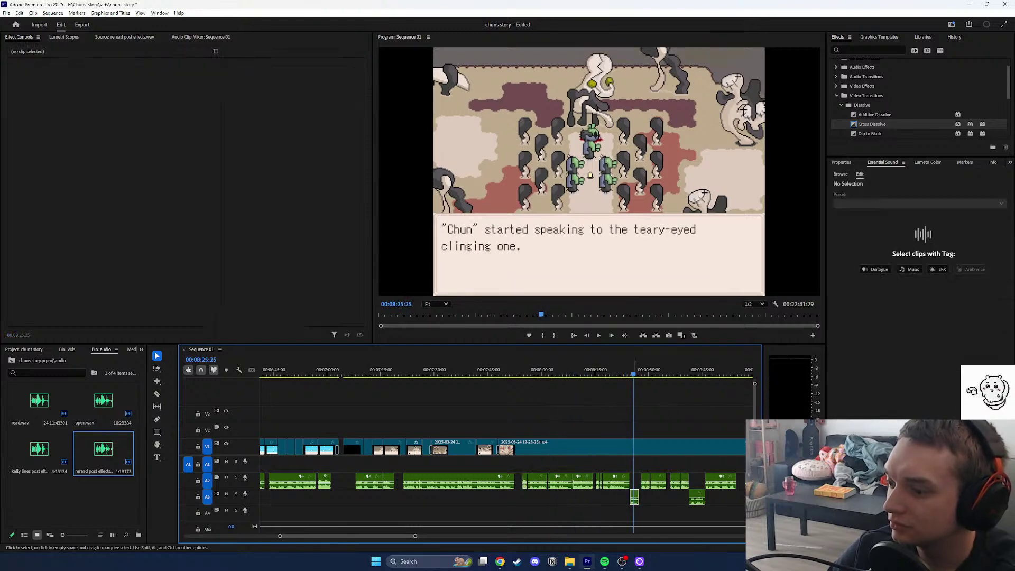
{"action": "double_click", "coordinate": [635, 497]}
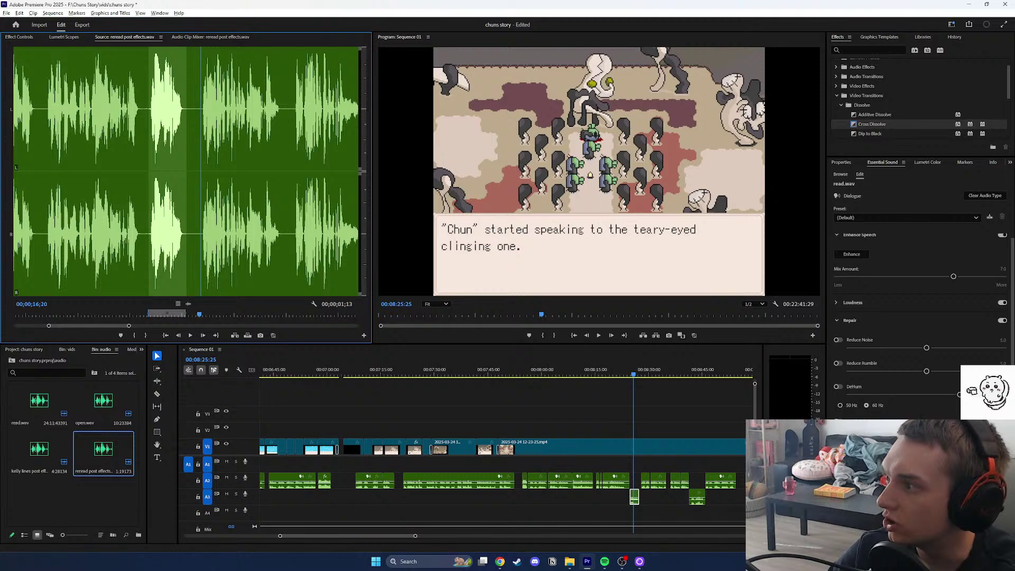
{"action": "key", "text": "i"}
{"action": "left_click_drag", "start_coordinate": [200, 314], "coordinate": [281, 314]}
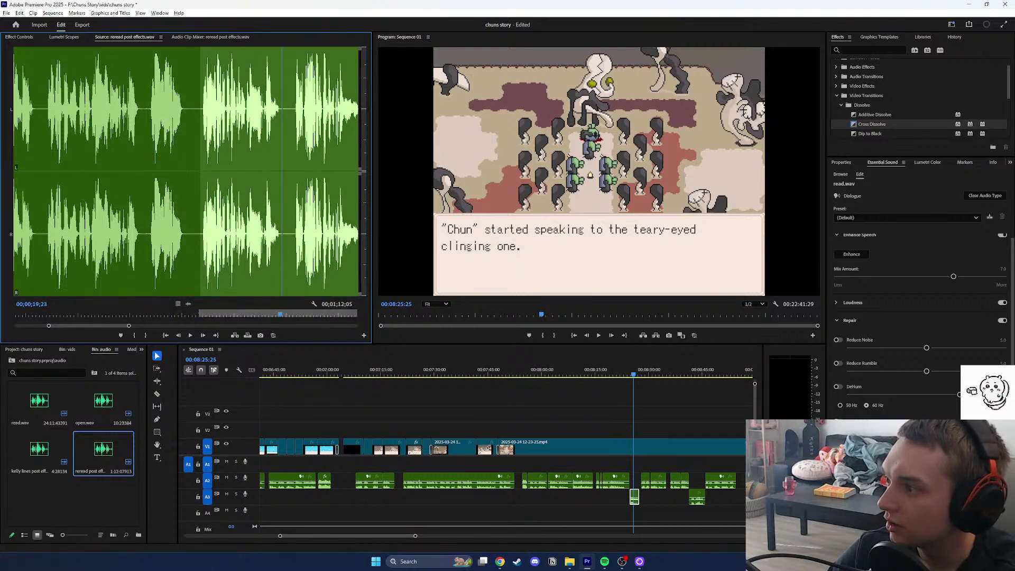
{"action": "key", "text": "o"}
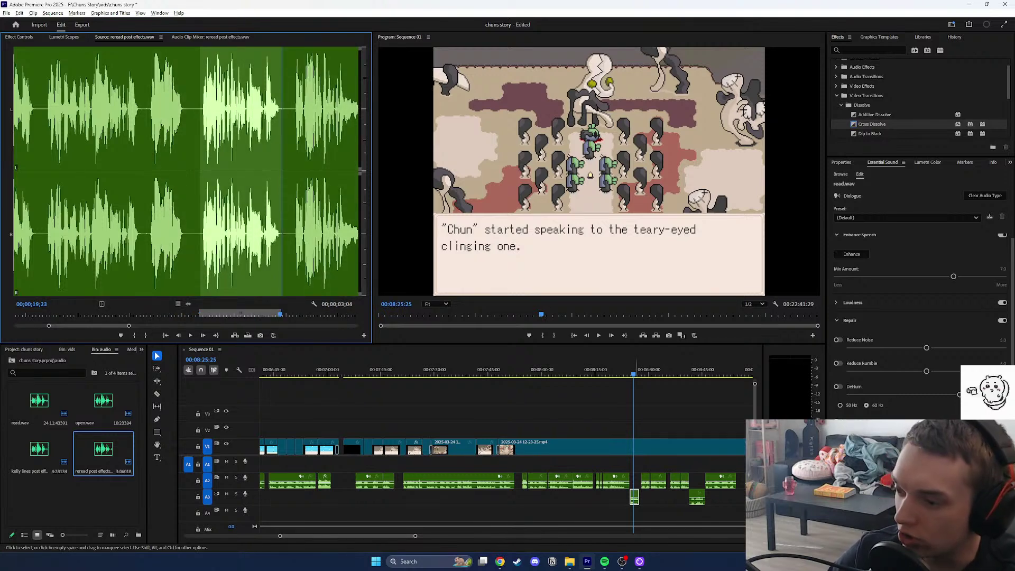
Replace the old A3 clip at about 00:08:25 with the marked take on A2 and play the line.
{"action": "key", "text": "Delete"}
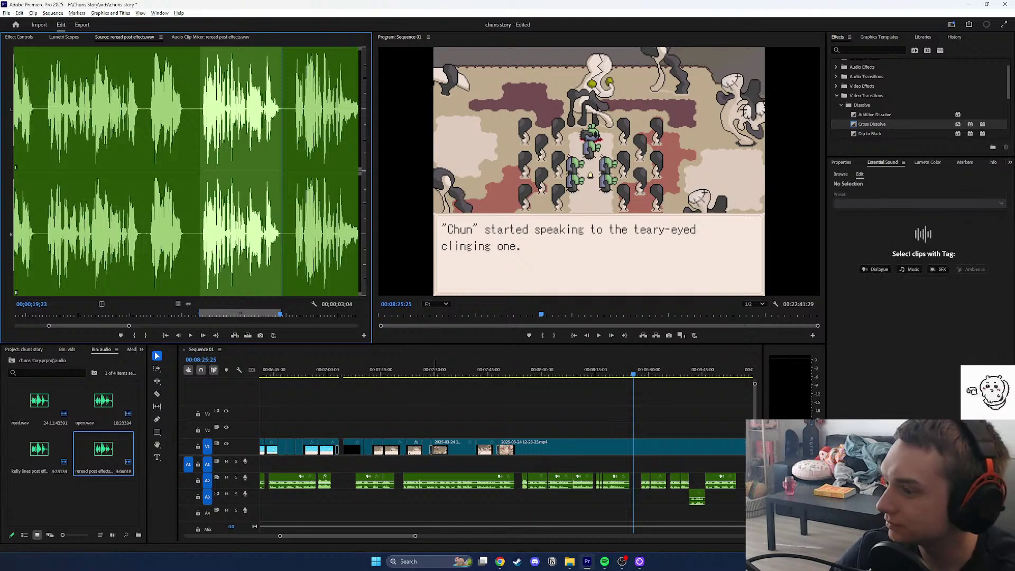
{"action": "left_click_drag", "start_coordinate": [188, 304], "coordinate": [634, 481]}
{"action": "left_click", "coordinate": [599, 335]}
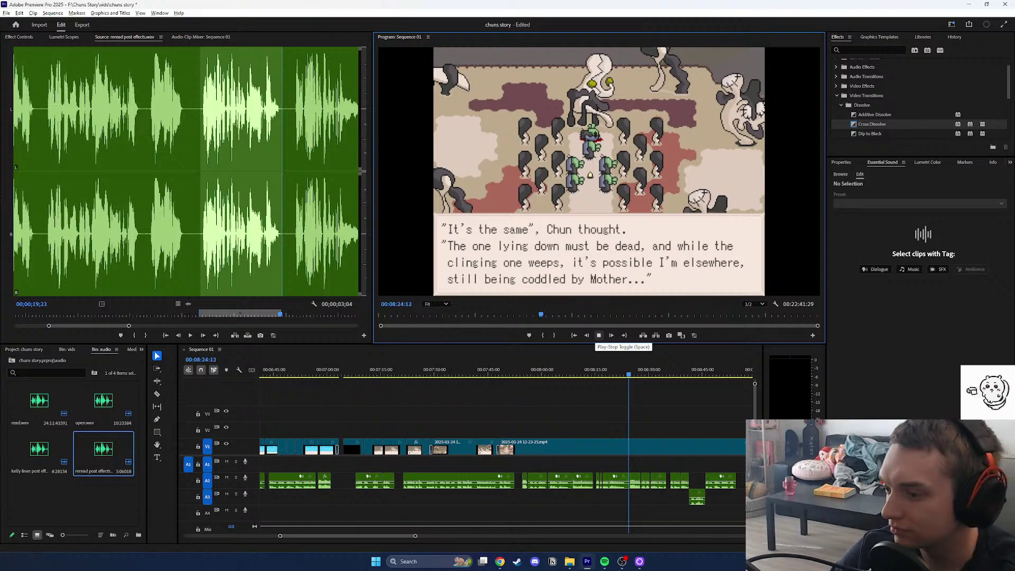
{"action": "left_click", "coordinate": [635, 482]}
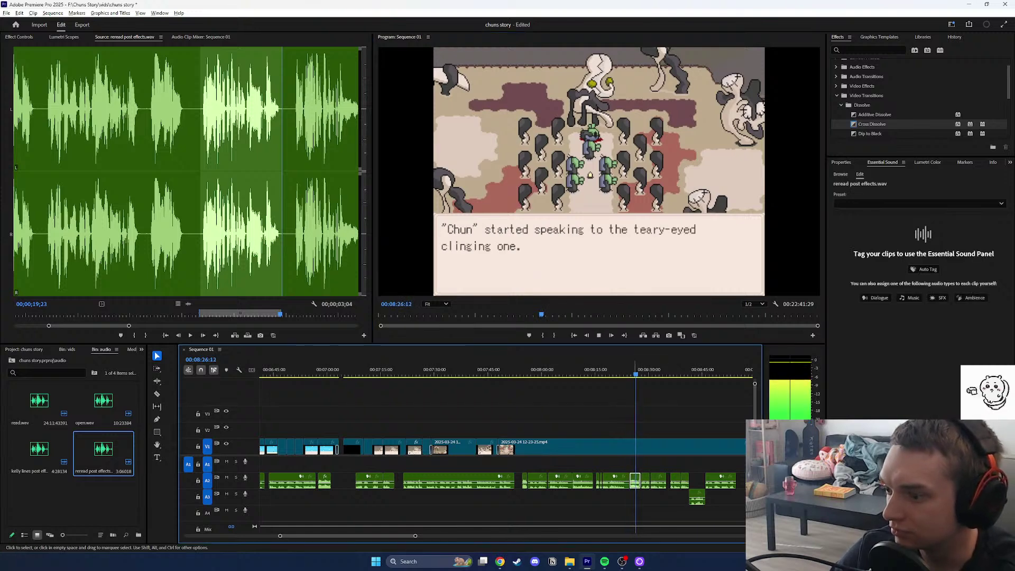
{"action": "right_click", "coordinate": [634, 480]}
{"action": "left_click", "coordinate": [620, 508]}
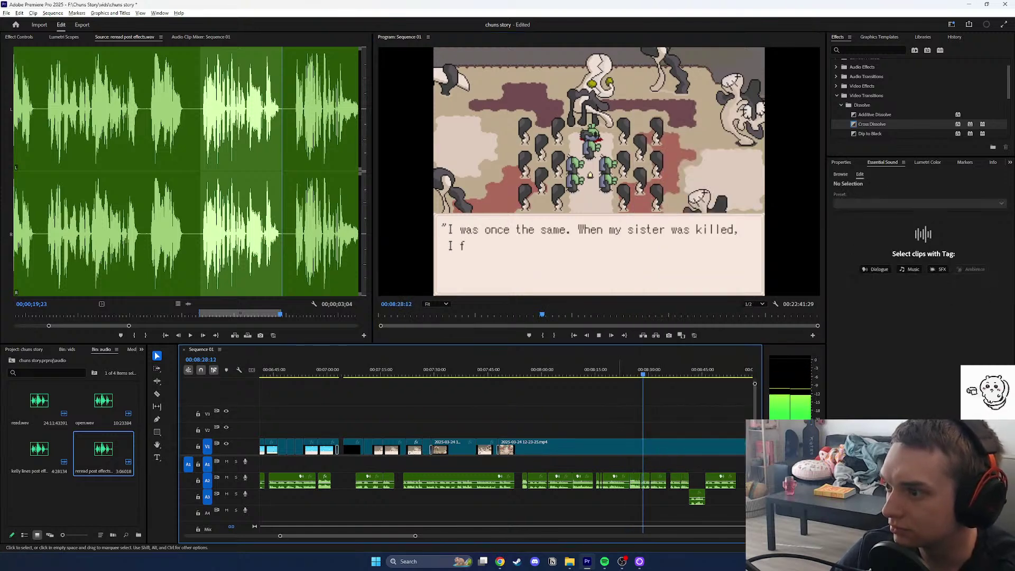
{"action": "key", "text": "space"}
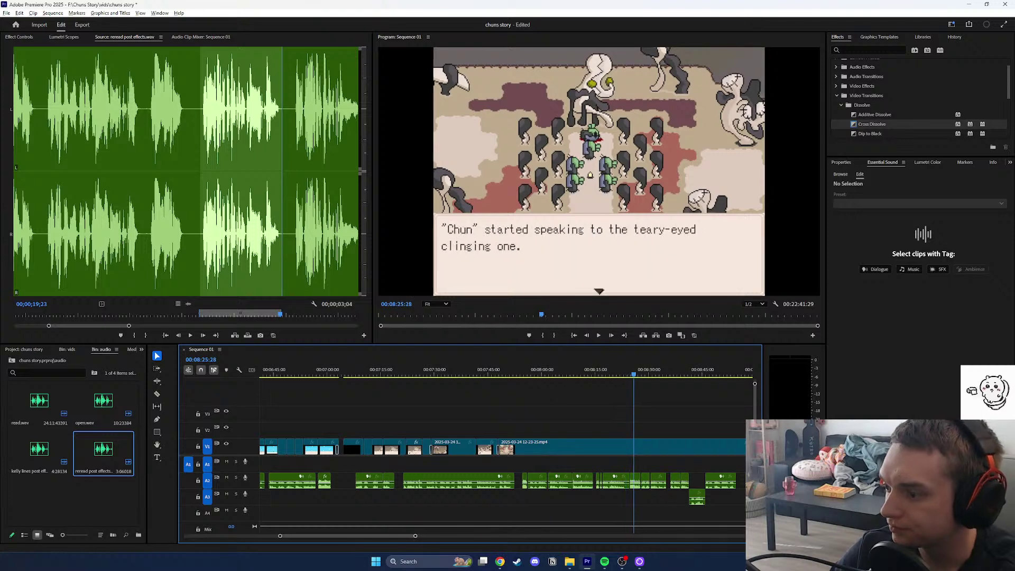
Lower the volume level of the reread clip on A2 at about 00:08:25.
{"action": "key", "text": "minus"}
{"action": "key", "text": "minus"}
{"action": "key", "text": "equal"}
{"action": "key", "text": "equal"}
{"action": "key", "text": "equal"}
{"action": "key", "text": "equal"}
{"action": "left_click", "coordinate": [508, 481]}
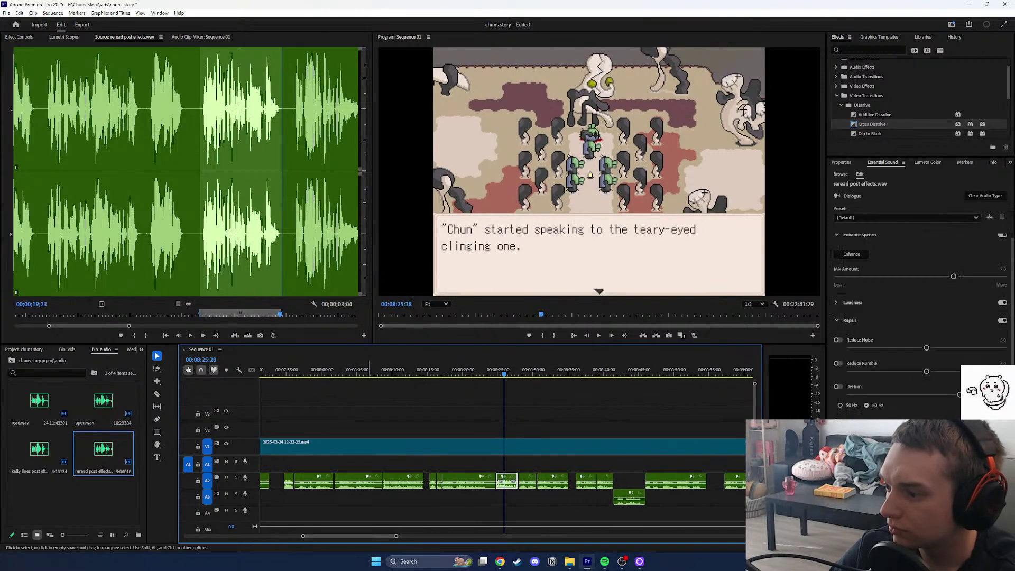
{"action": "key", "text": "shift+5"}
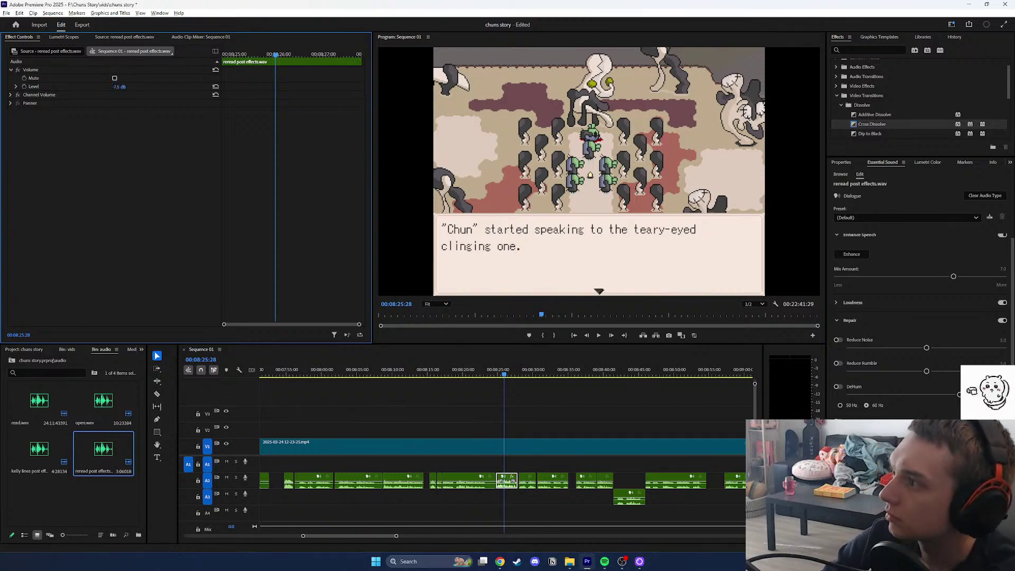
Play on to the "drowned in anguish" line, move its A3 clip onto A2 and isolate the faulty phrase from about 00:08:39 to 00:08:41.
{"action": "left_click", "coordinate": [599, 336]}
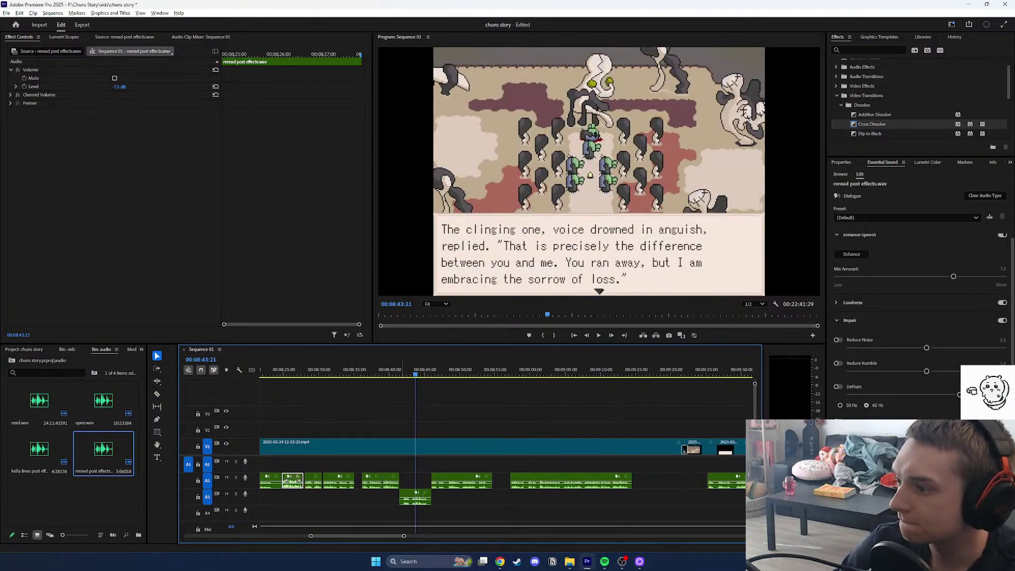
{"action": "left_click", "coordinate": [403, 370]}
{"action": "key", "text": "space"}
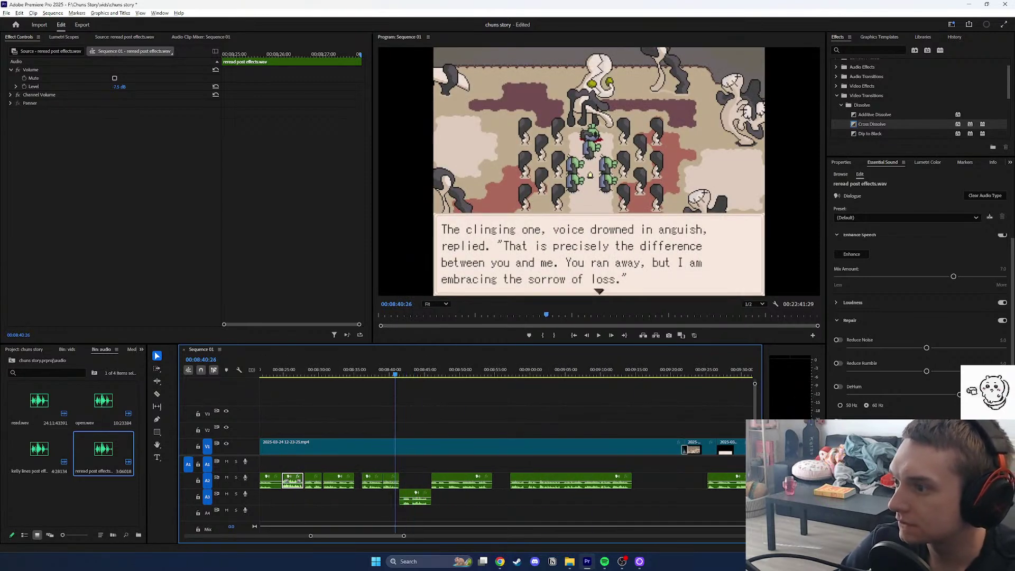
{"action": "left_click", "coordinate": [599, 336]}
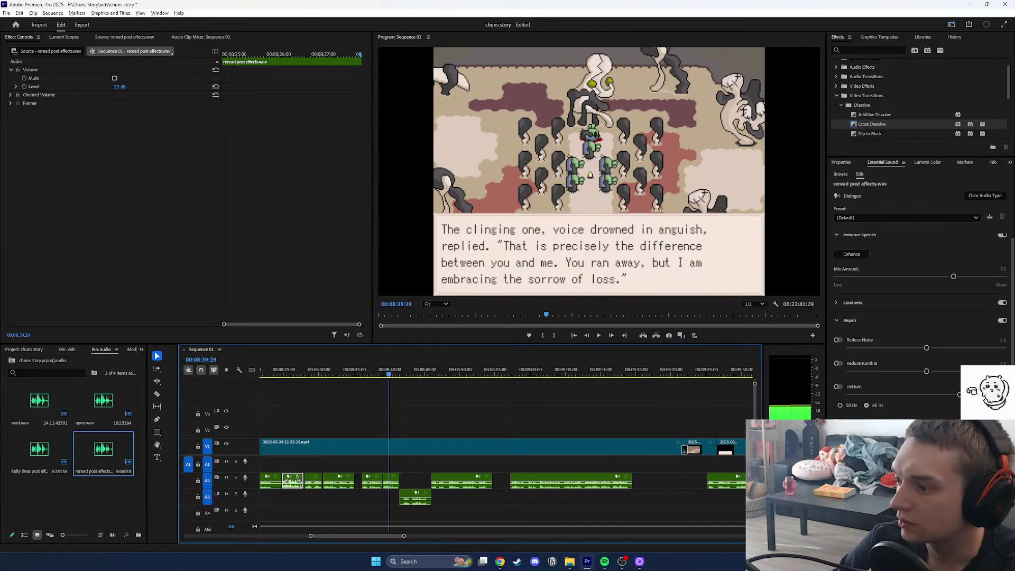
{"action": "left_click", "coordinate": [598, 336]}
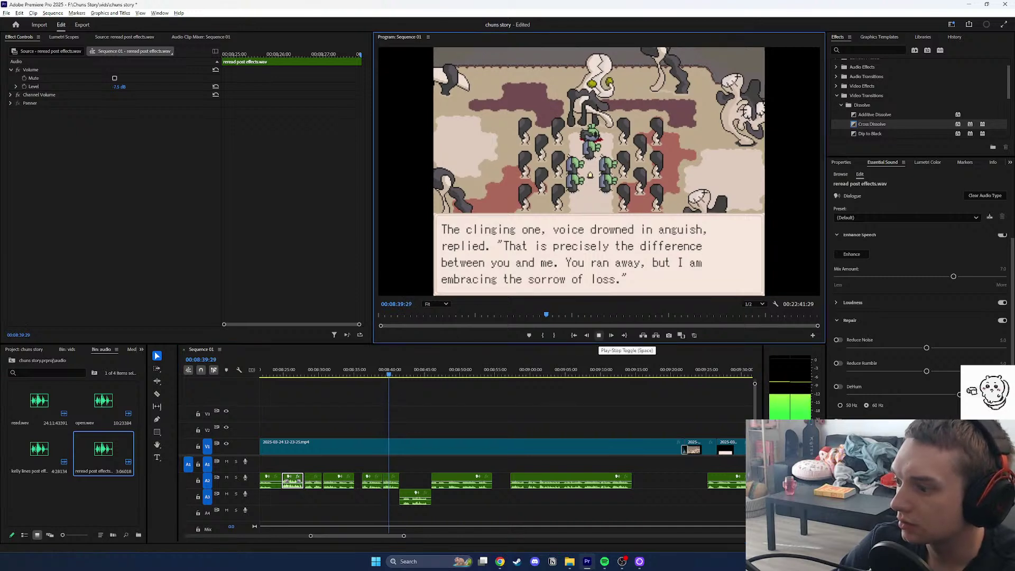
{"action": "left_click", "coordinate": [599, 335]}
{"action": "left_click_drag", "start_coordinate": [416, 498], "coordinate": [416, 481]}
{"action": "left_click", "coordinate": [393, 477]}
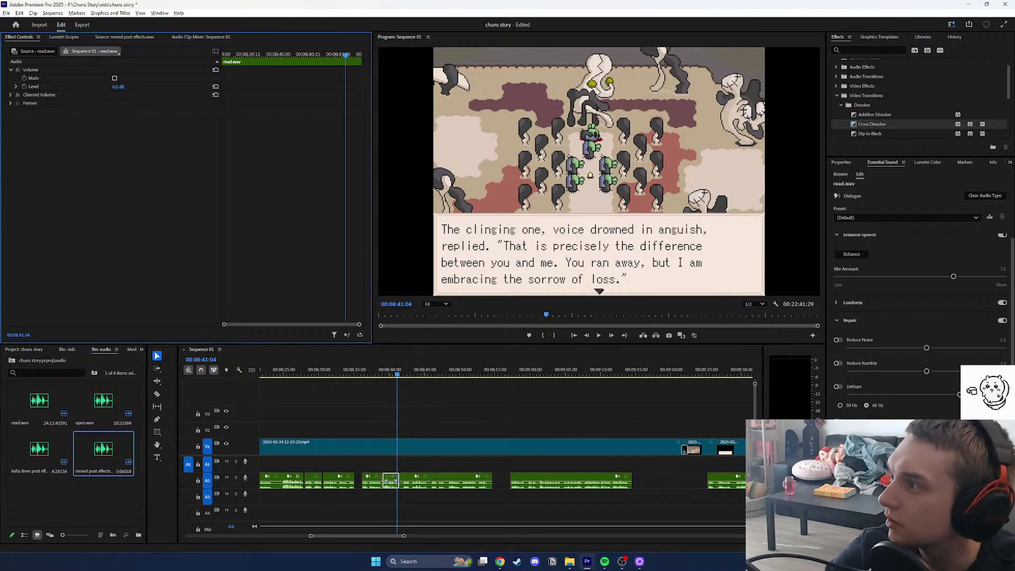
Mark the next take in the reread recording from 00:00:20:06 to 00:00:22:25.
{"action": "left_click", "coordinate": [124, 37]}
{"action": "left_click", "coordinate": [291, 212]}
{"action": "key", "text": "space"}
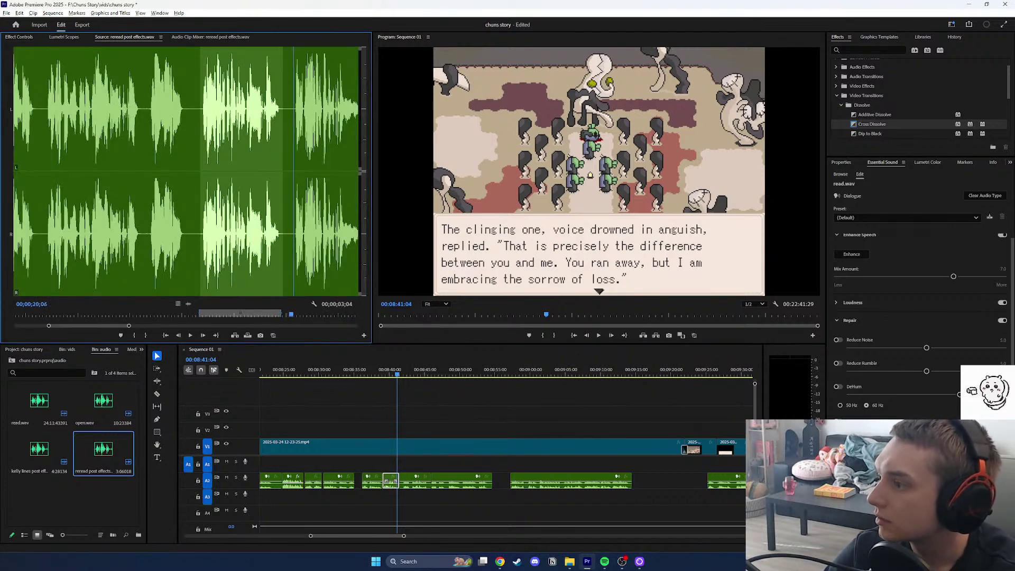
{"action": "key", "text": "i"}
{"action": "mouse_move", "coordinate": [292, 315]}
{"action": "left_mouse_down"}
{"action": "mouse_move", "coordinate": [111, 314]}
{"action": "mouse_move", "coordinate": [365, 314]}
{"action": "mouse_move", "coordinate": [63, 314]}
{"action": "mouse_move", "coordinate": [258, 314]}
{"action": "left_mouse_up"}
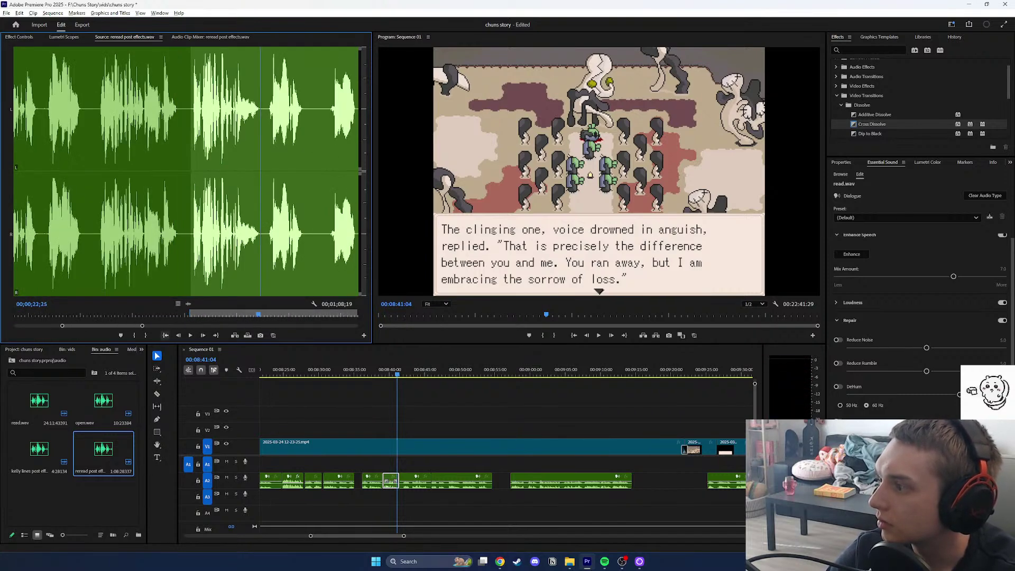
{"action": "left_click", "coordinate": [145, 335]}
Replace the isolated phrase on A2 at about 00:08:39 with the marked take, fitted between the neighbouring clips.
{"action": "mouse_move", "coordinate": [188, 304]}
{"action": "left_mouse_down"}
{"action": "mouse_move", "coordinate": [415, 513]}
{"action": "mouse_move", "coordinate": [385, 497]}
{"action": "left_mouse_up"}
{"action": "key", "text": "="}
{"action": "key", "text": "="}
{"action": "key", "text": "="}
{"action": "key", "text": "="}
{"action": "key", "text": "="}
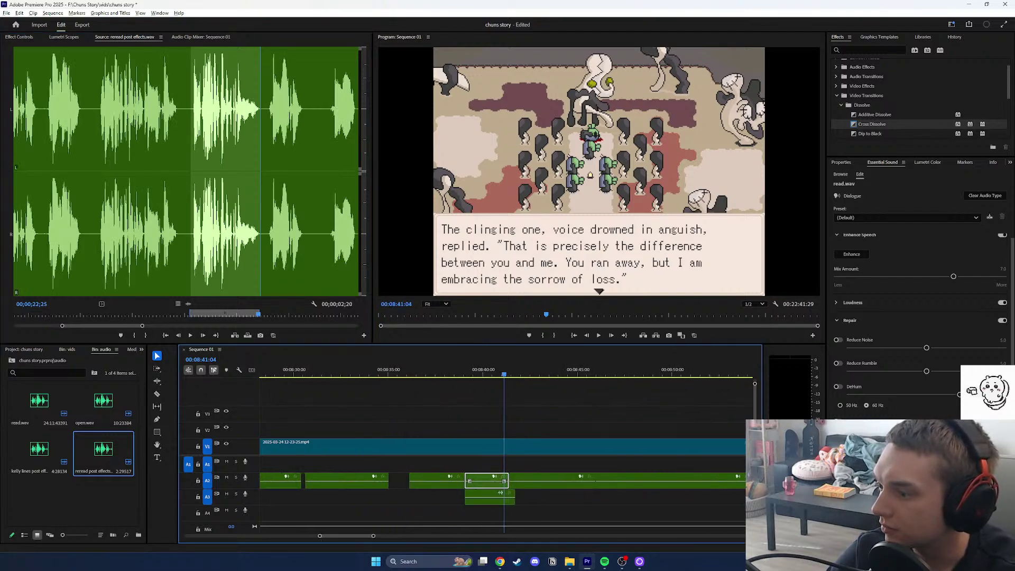
{"action": "left_click_drag", "start_coordinate": [513, 482], "coordinate": [484, 481]}
{"action": "key", "text": "Delete"}
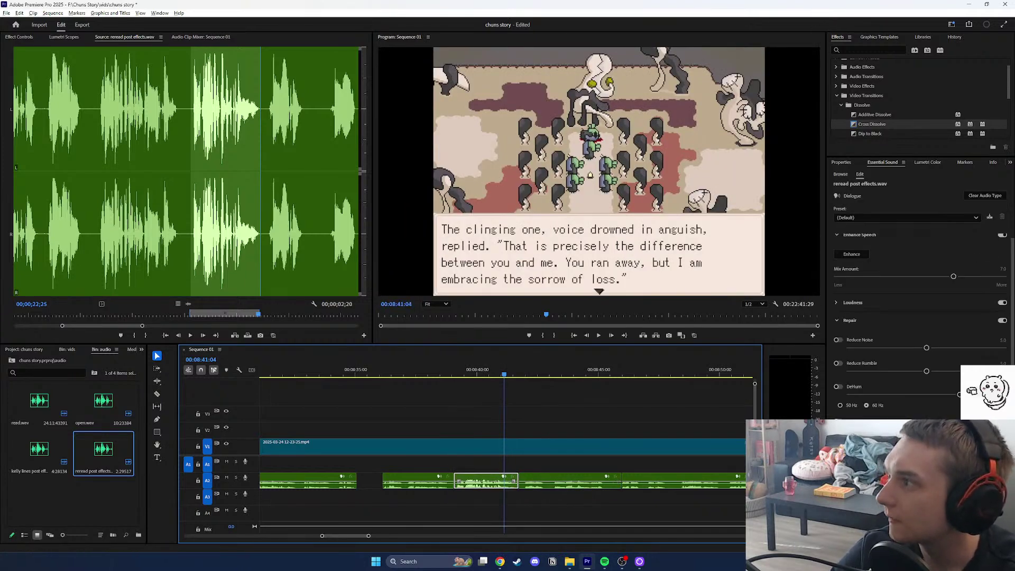
Set the volume level of the reread clip on A2 at about 00:08:39 to -7.5 dB.
{"action": "left_click", "coordinate": [19, 37]}
{"action": "scroll", "coordinate": [124, 37], "scroll_direction": "down", "scroll_amount": 3}
{"action": "scroll", "coordinate": [124, 37], "scroll_direction": "up", "scroll_amount": 2}
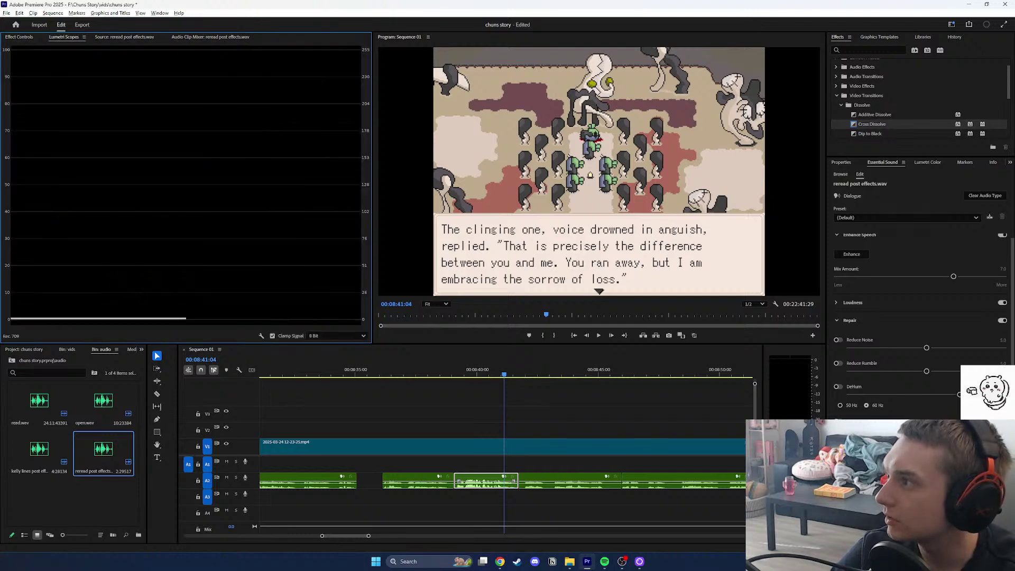
{"action": "scroll", "coordinate": [124, 37], "scroll_direction": "down", "scroll_amount": 1}
{"action": "scroll", "coordinate": [124, 37], "scroll_direction": "up", "scroll_amount": 2}
{"action": "left_click", "coordinate": [172, 52]}
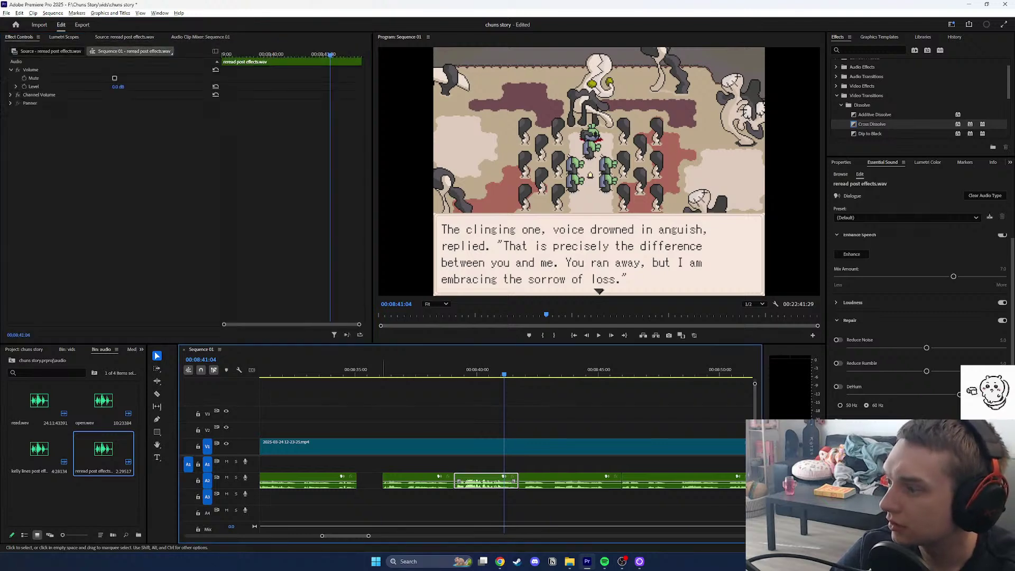
{"action": "left_click", "coordinate": [122, 87]}
{"action": "type", "text": "-7.5"}
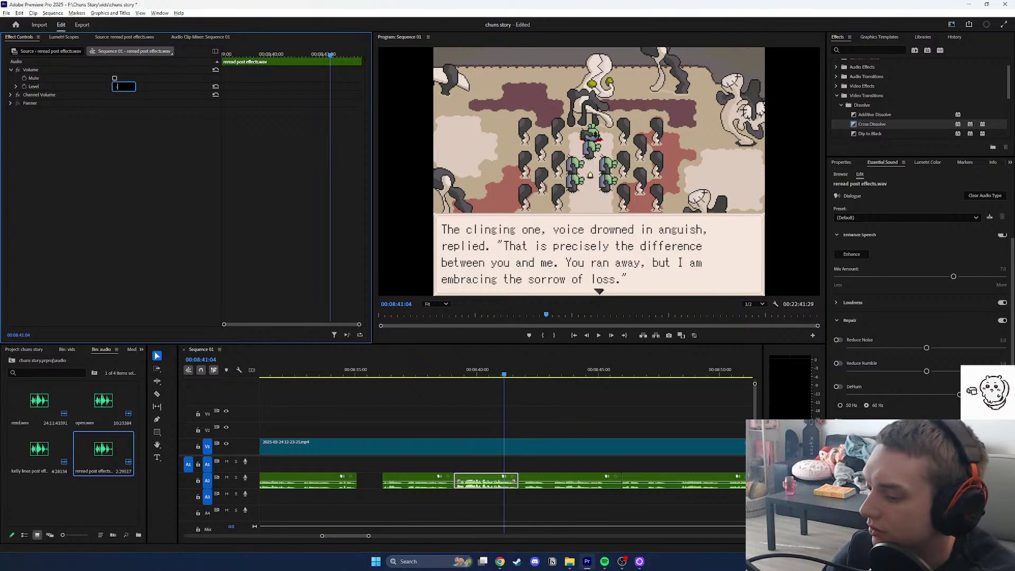
{"action": "key", "text": "Return"}
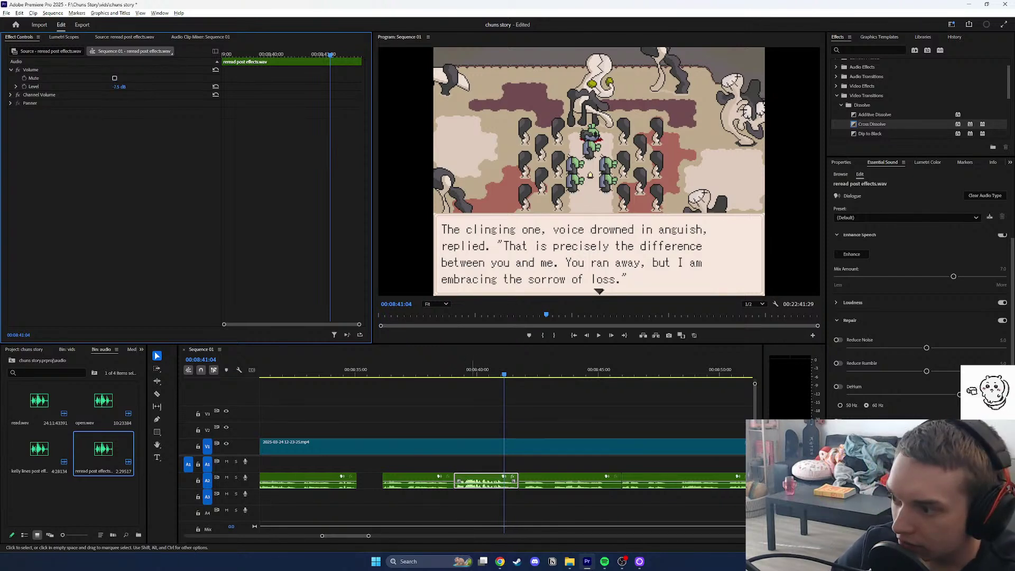
Play the replaced phrase and its transitions from 00:08:38:19.
{"action": "left_click_drag", "start_coordinate": [468, 369], "coordinate": [452, 370]}
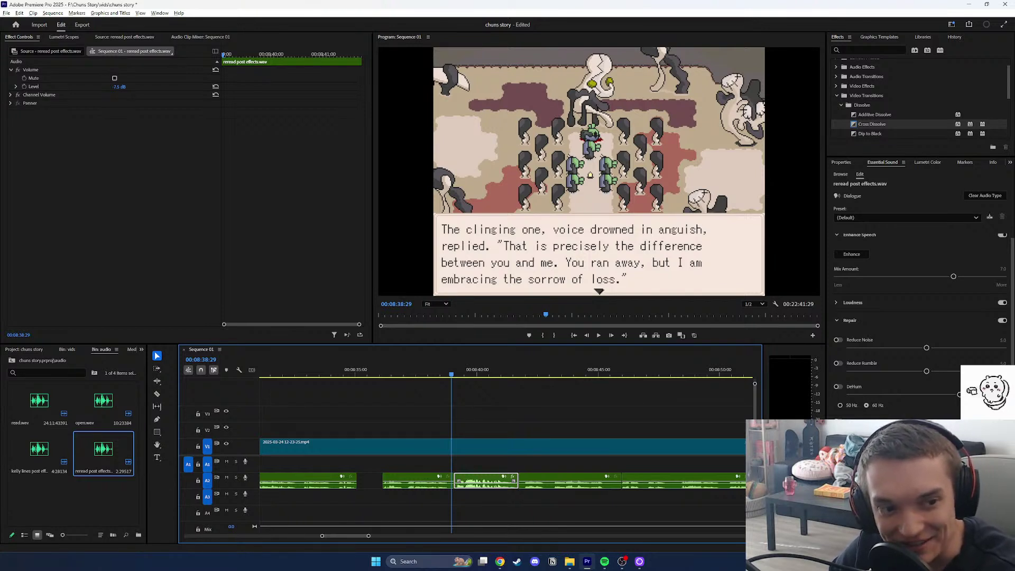
{"action": "key", "text": "shift+Left"}
{"action": "key", "text": "shift+Left"}
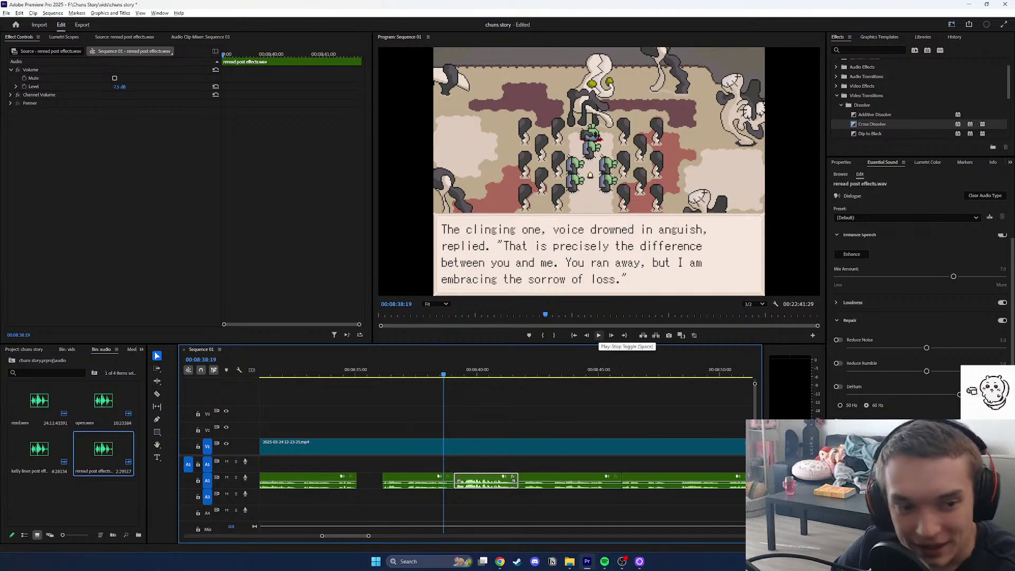
{"action": "left_click", "coordinate": [598, 336]}
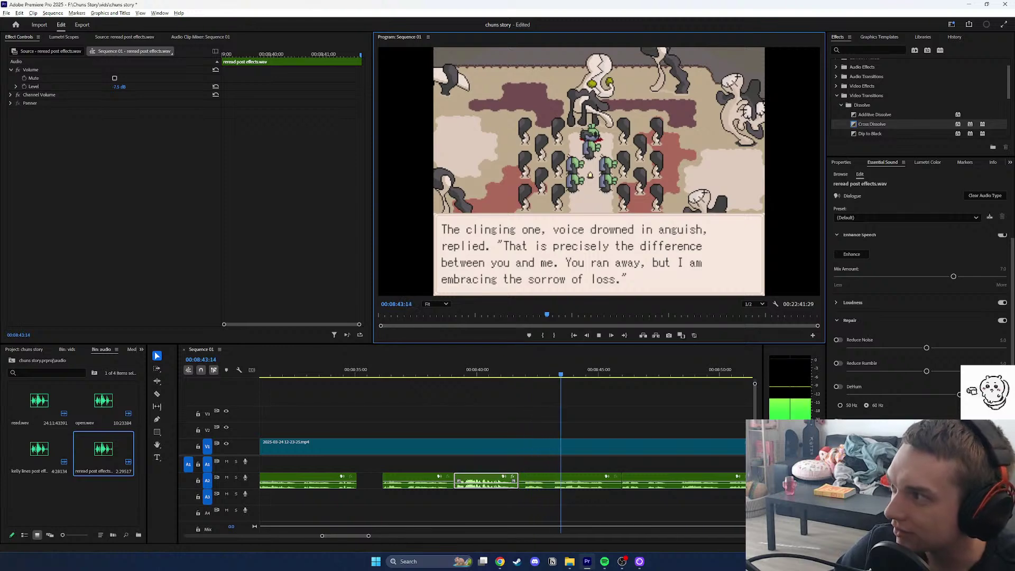
{"action": "key", "text": "space"}
Go to the old A3 clip at about 00:10:55 and mark the start of its reread take at 00:00:23:02.
{"action": "left_click_drag", "start_coordinate": [580, 375], "coordinate": [518, 374]}
{"action": "left_click", "coordinate": [64, 37]}
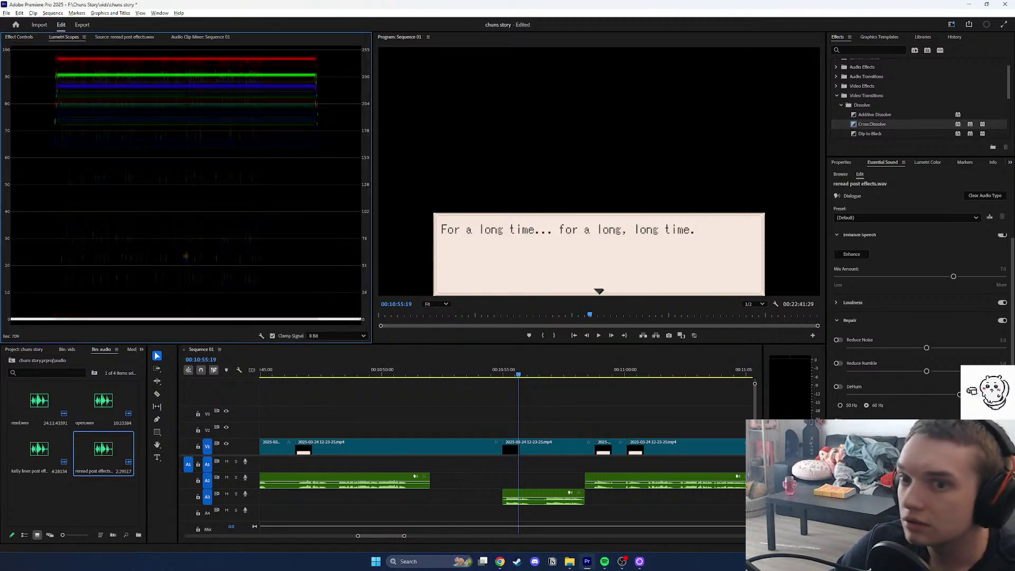
{"action": "left_click", "coordinate": [125, 37]}
{"action": "mouse_move", "coordinate": [259, 315]}
{"action": "left_mouse_down"}
{"action": "mouse_move", "coordinate": [302, 314]}
{"action": "mouse_move", "coordinate": [264, 314]}
{"action": "left_mouse_up"}
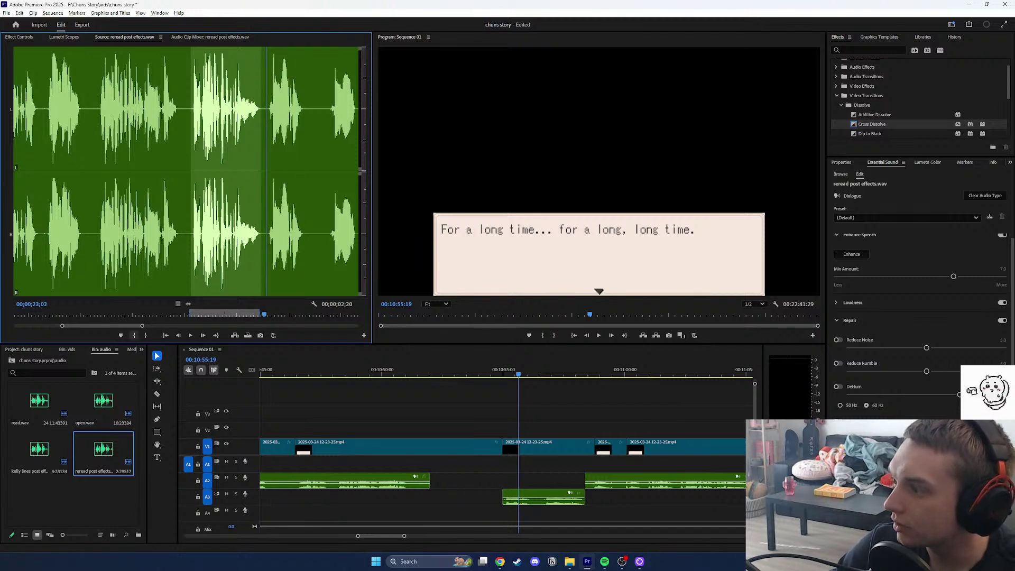
{"action": "key", "text": "i"}
{"action": "key", "text": "space"}
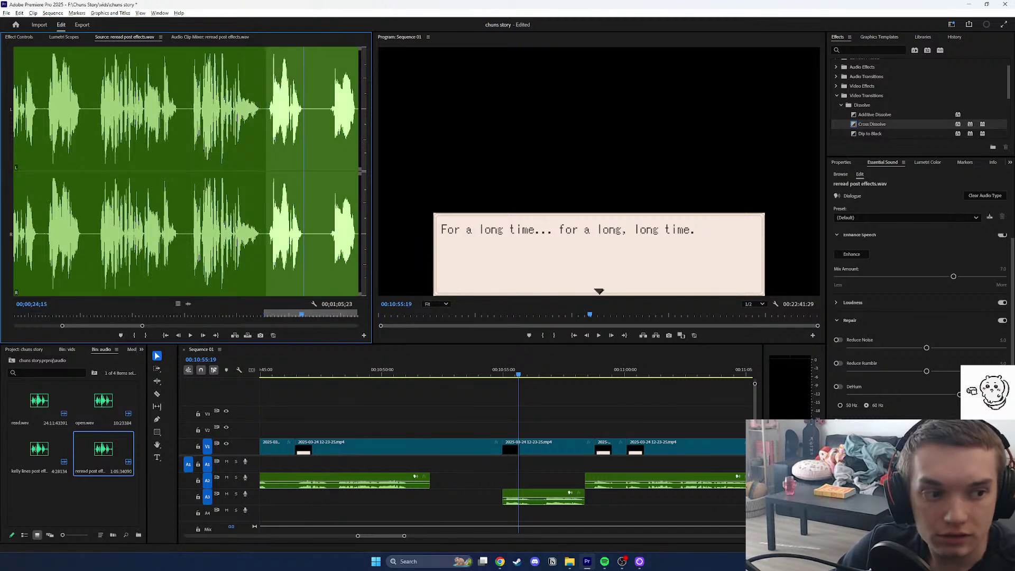
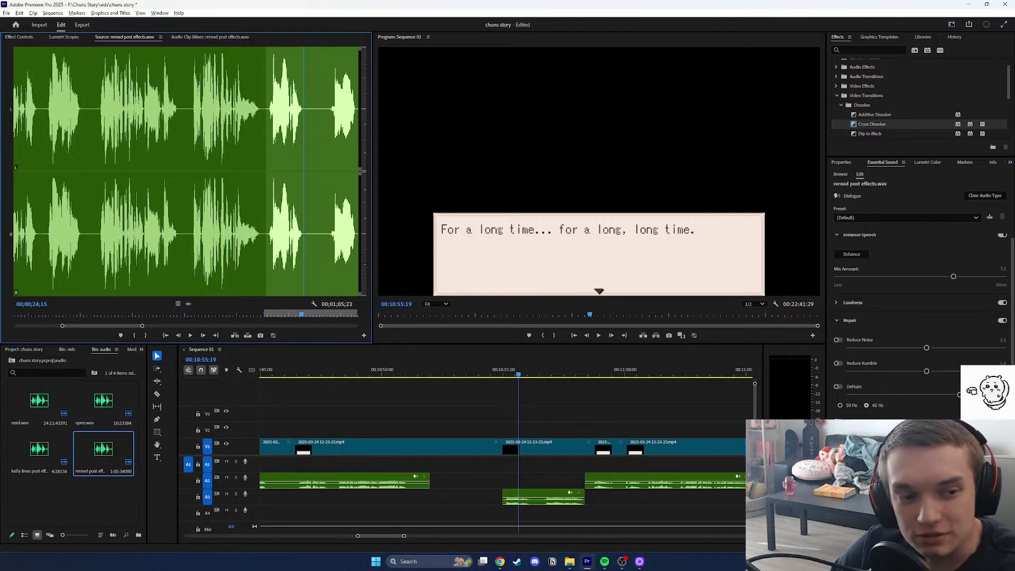
Play the old "For a long time" line on A3 from 00:10:54:27.
{"action": "left_click", "coordinate": [502, 373]}
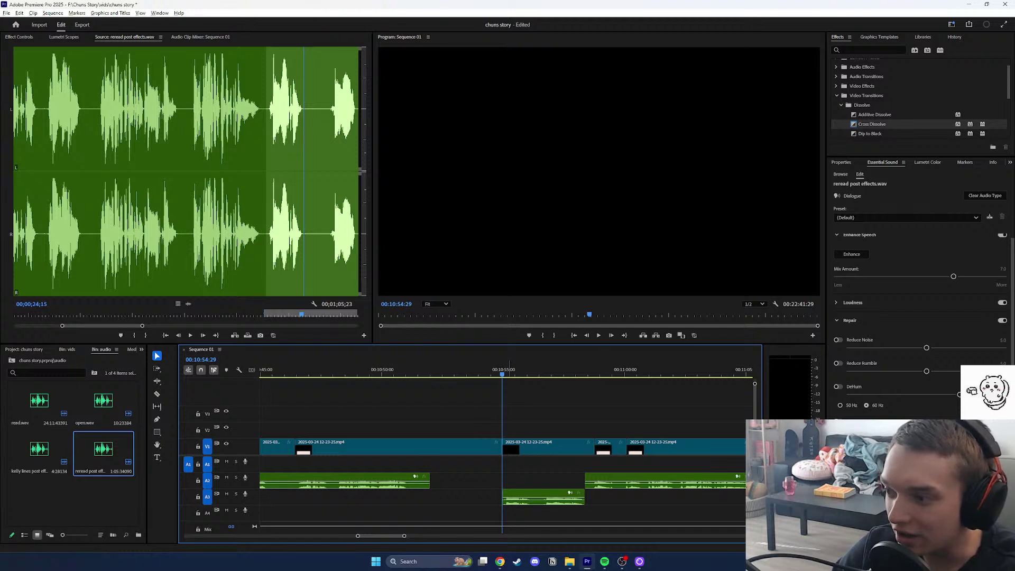
{"action": "left_click", "coordinate": [501, 371]}
{"action": "key", "text": "Left"}
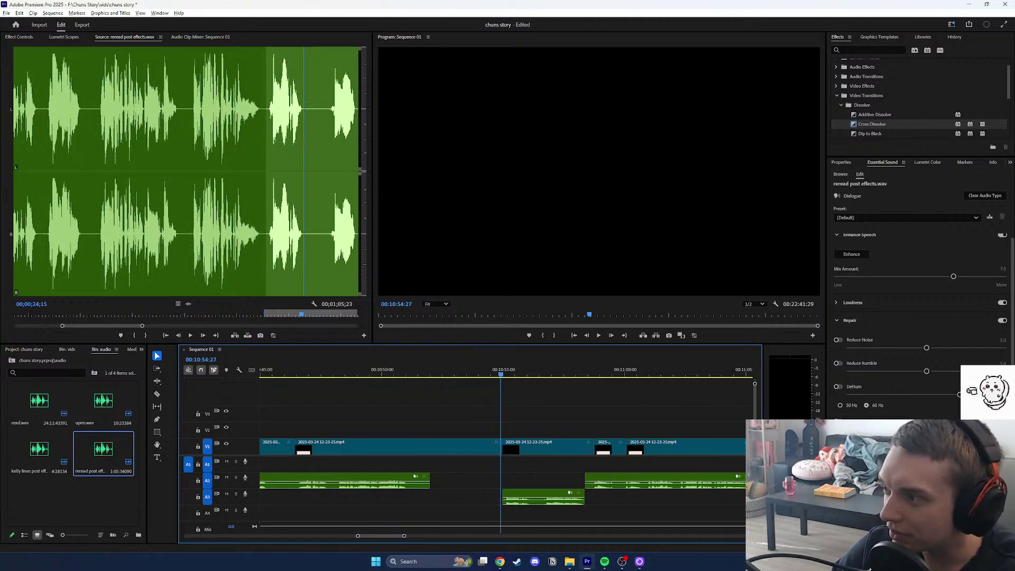
{"action": "left_click", "coordinate": [599, 171]}
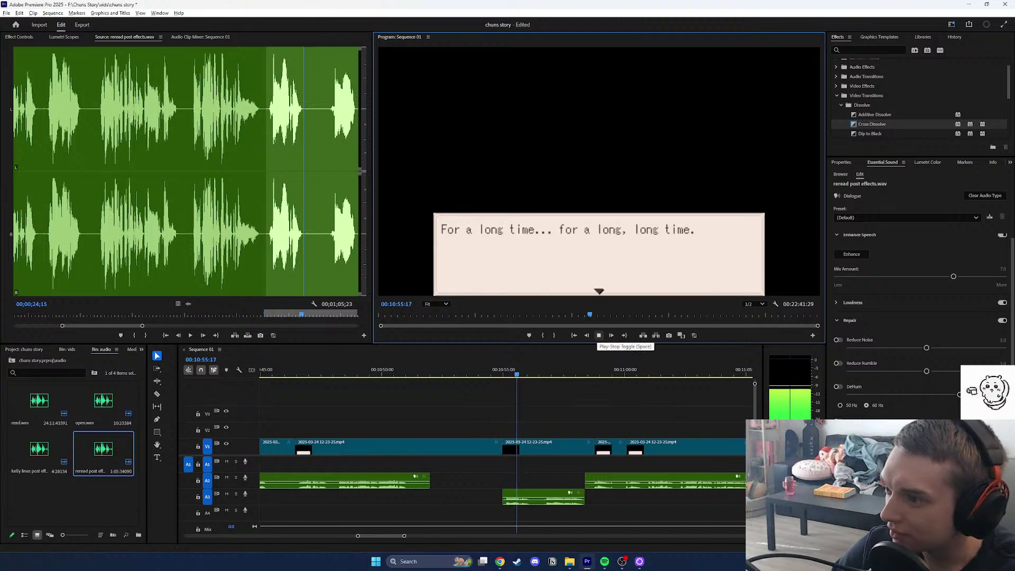
Play the reread take from its start mark and mark its end at 00:00:27:19.
{"action": "left_click_drag", "start_coordinate": [279, 315], "coordinate": [266, 315]}
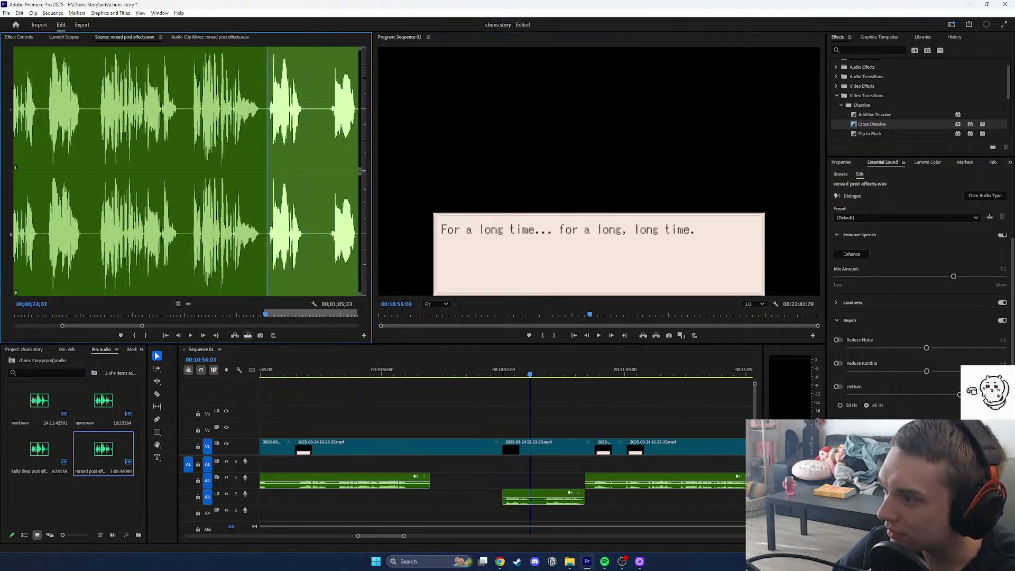
{"action": "left_click", "coordinate": [190, 335]}
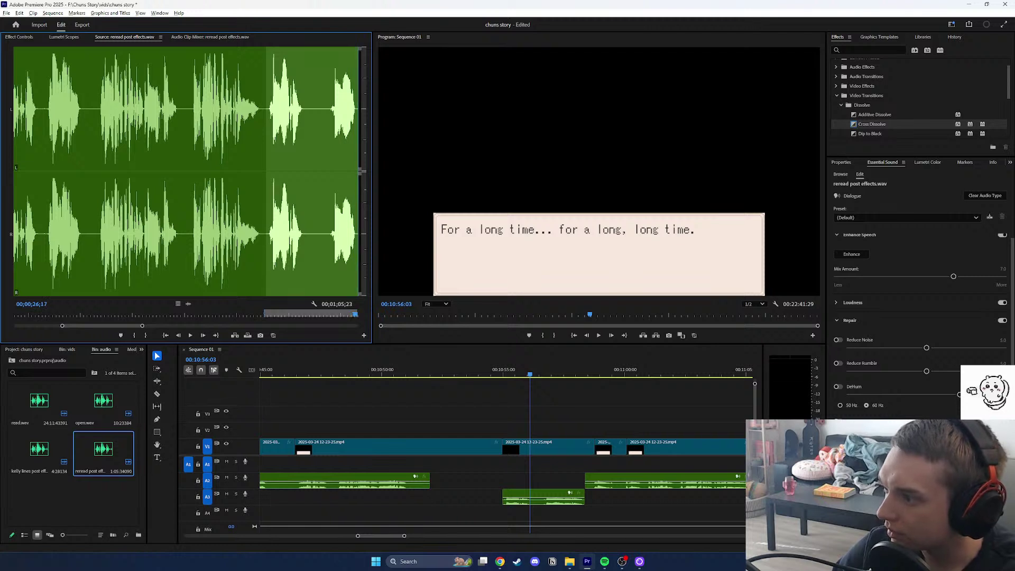
{"action": "left_click", "coordinate": [190, 335]}
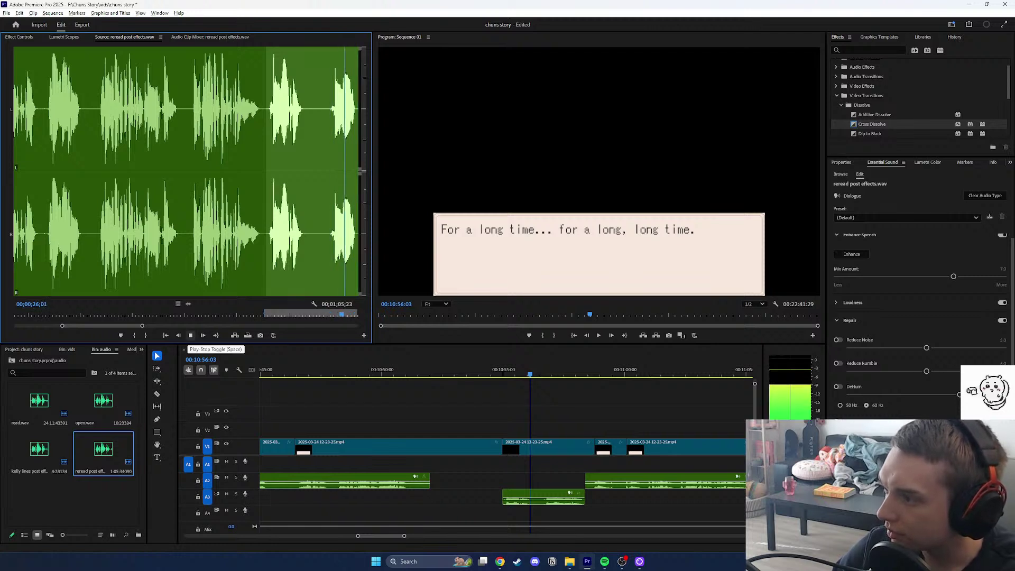
{"action": "left_click", "coordinate": [190, 336]}
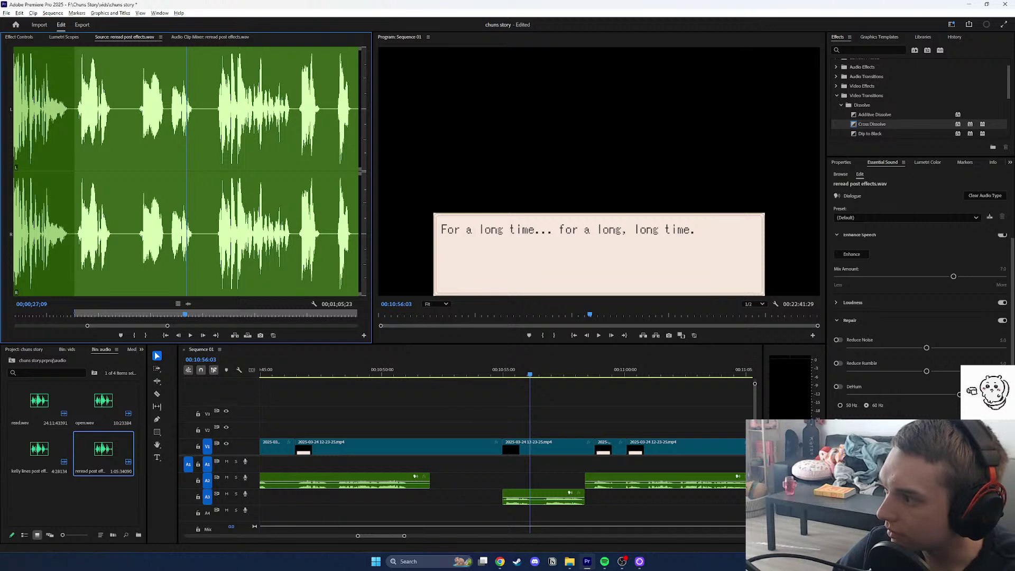
{"action": "left_click", "coordinate": [146, 335]}
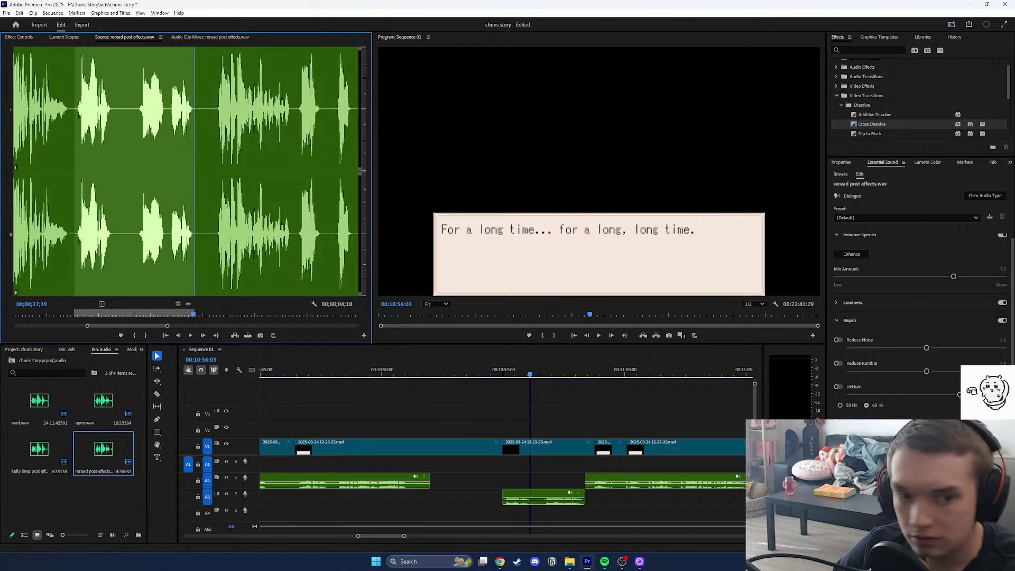
Replace the old "For a long time" clip on A3 with the marked reread take, starting at the same point.
{"action": "left_click", "coordinate": [529, 497]}
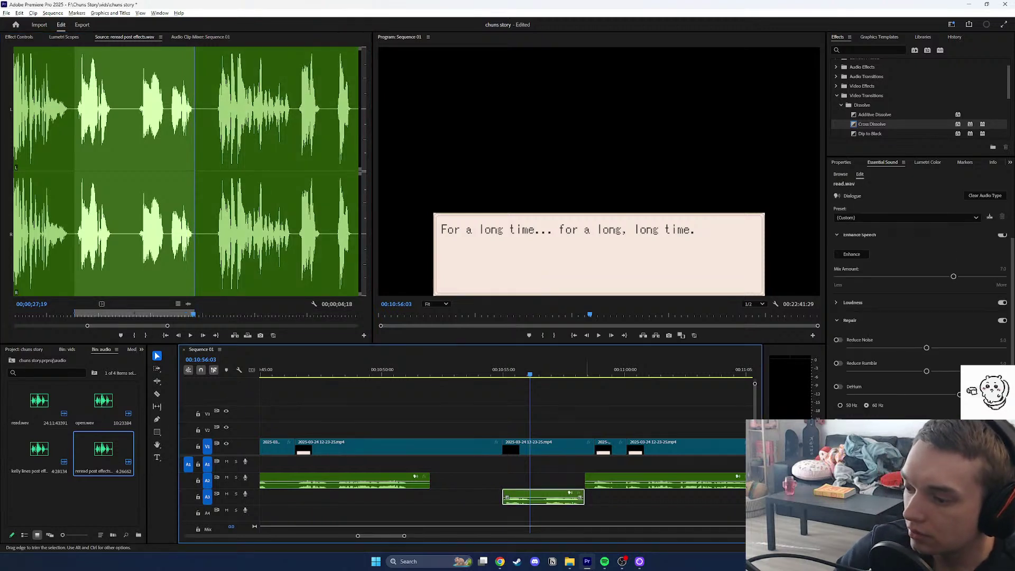
{"action": "key", "text": "Delete"}
{"action": "left_click_drag", "start_coordinate": [188, 304], "coordinate": [503, 498]}
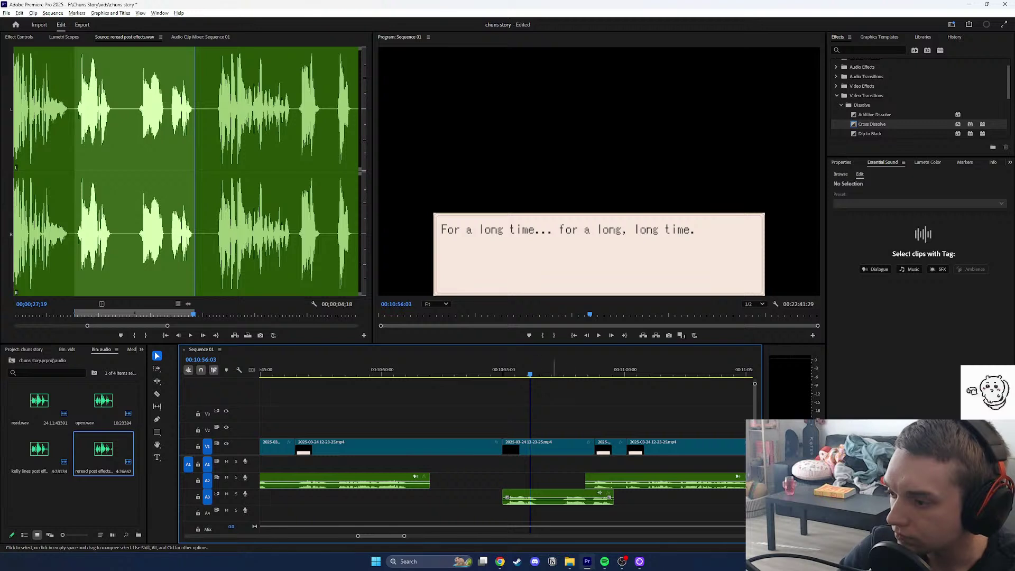
Play the new A3 take and trim a sliver off its start at about 00:10:55:02.
{"action": "key", "text": "space"}
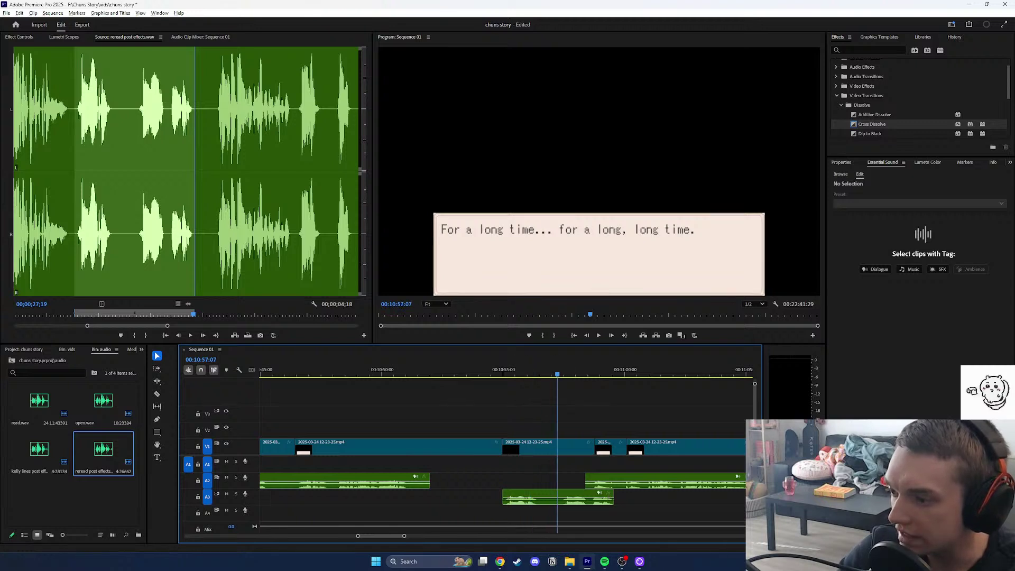
{"action": "key", "text": "Up"}
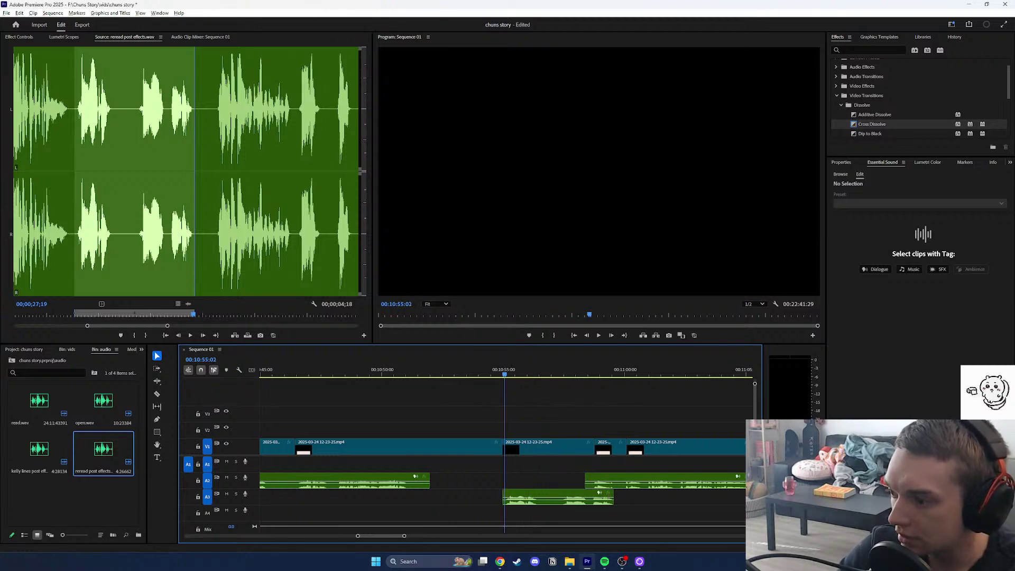
{"action": "left_click_drag", "start_coordinate": [503, 497], "coordinate": [532, 497]}
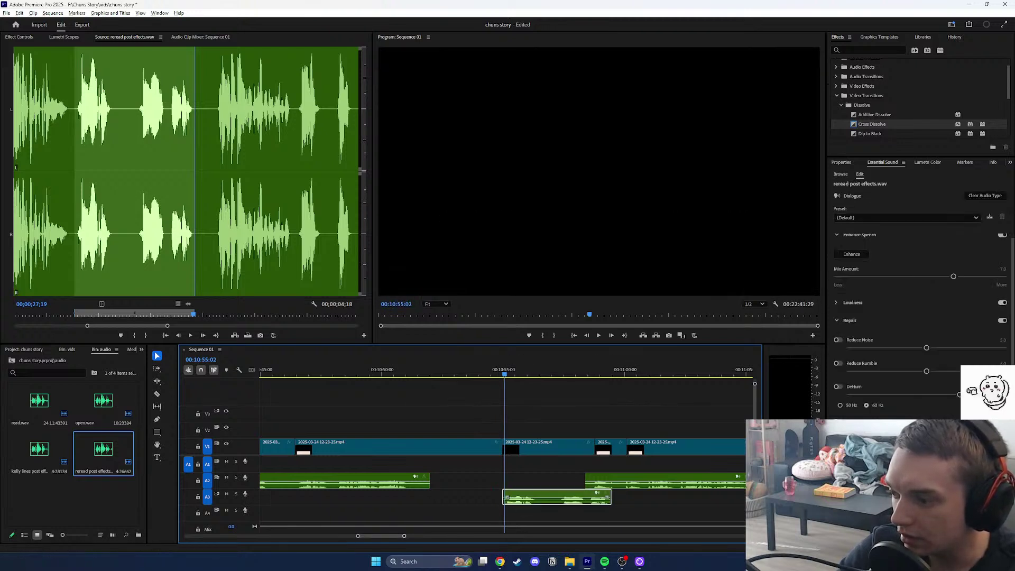
Examine the overlap between the new A3 take and the following A2 clip around 00:10:58:28.
{"action": "key", "text": "minus"}
{"action": "key", "text": "minus"}
{"action": "key", "text": "minus"}
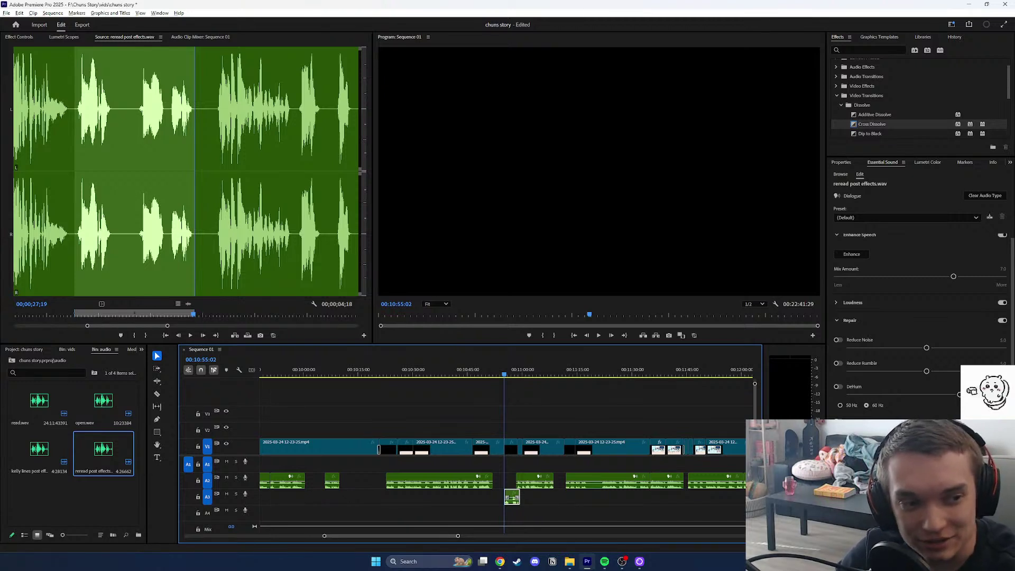
{"action": "left_click", "coordinate": [550, 481]}
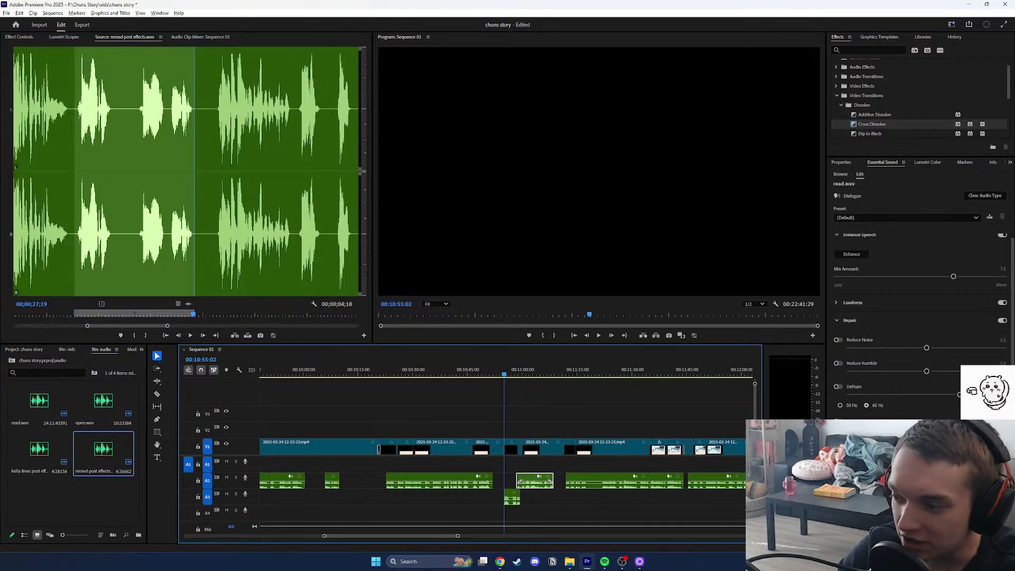
{"action": "key", "text": "="}
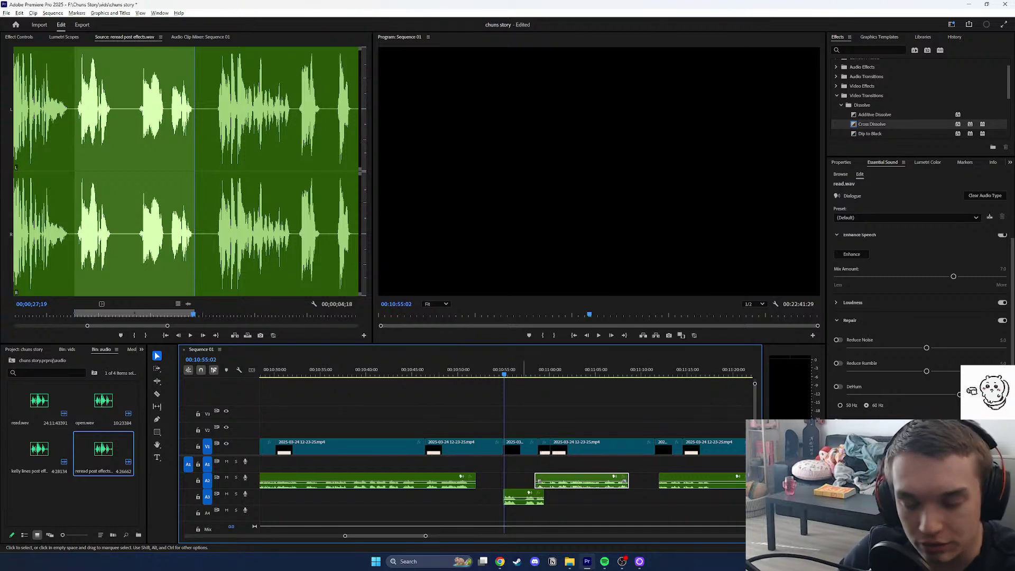
{"action": "left_click_drag", "start_coordinate": [533, 371], "coordinate": [540, 373]}
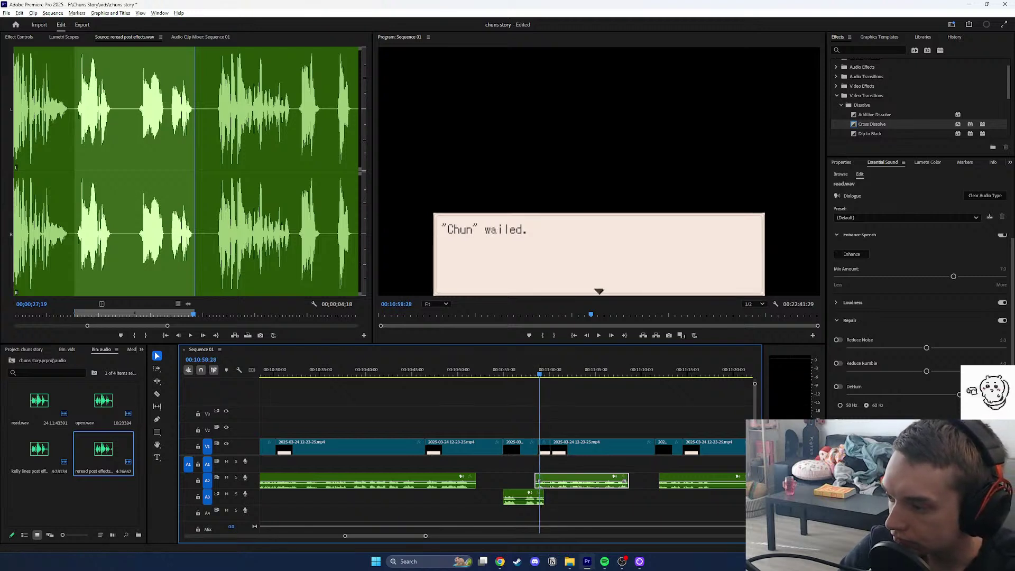
Cut the pause between 00:10:56:17 and 00:10:57:05 out of the A3 take and close the gap.
{"action": "key", "text": "equal"}
{"action": "key", "text": "equal"}
{"action": "left_click_drag", "start_coordinate": [441, 381], "coordinate": [414, 374]}
{"action": "left_click", "coordinate": [157, 394]}
{"action": "left_click", "coordinate": [406, 374]}
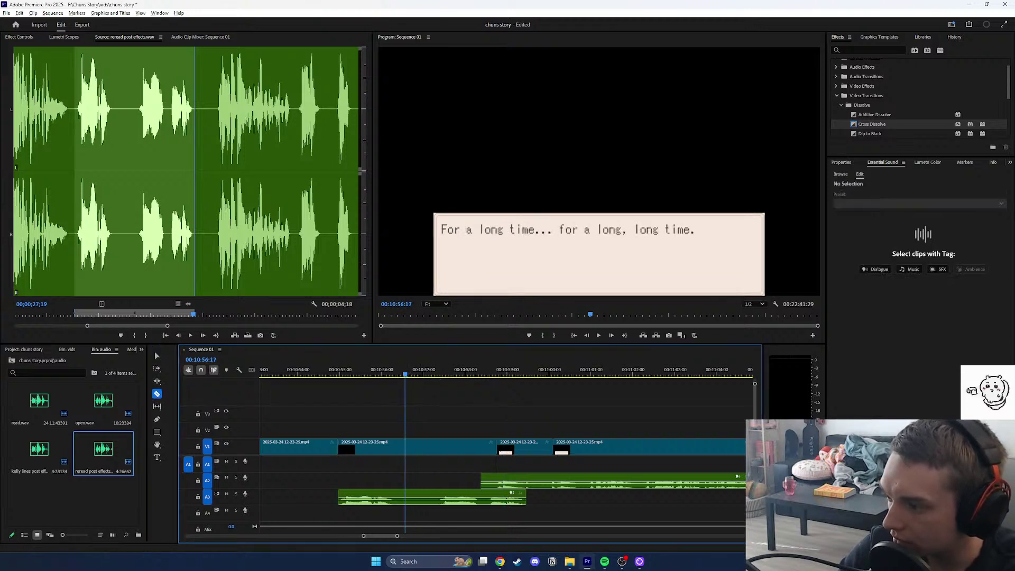
{"action": "left_click_drag", "start_coordinate": [435, 373], "coordinate": [430, 374]}
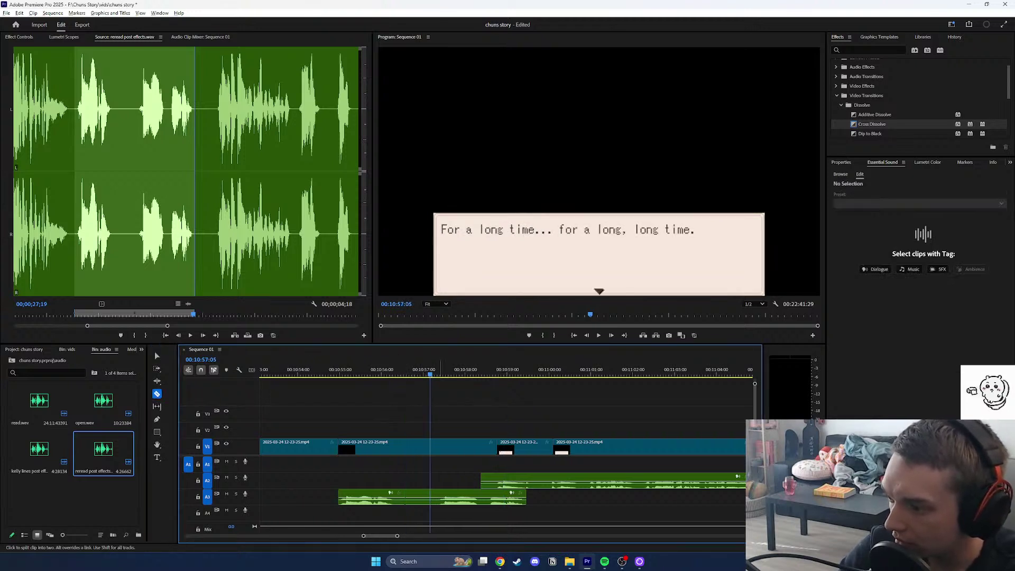
{"action": "left_click", "coordinate": [430, 497]}
{"action": "key", "text": "v"}
{"action": "left_click", "coordinate": [417, 497]}
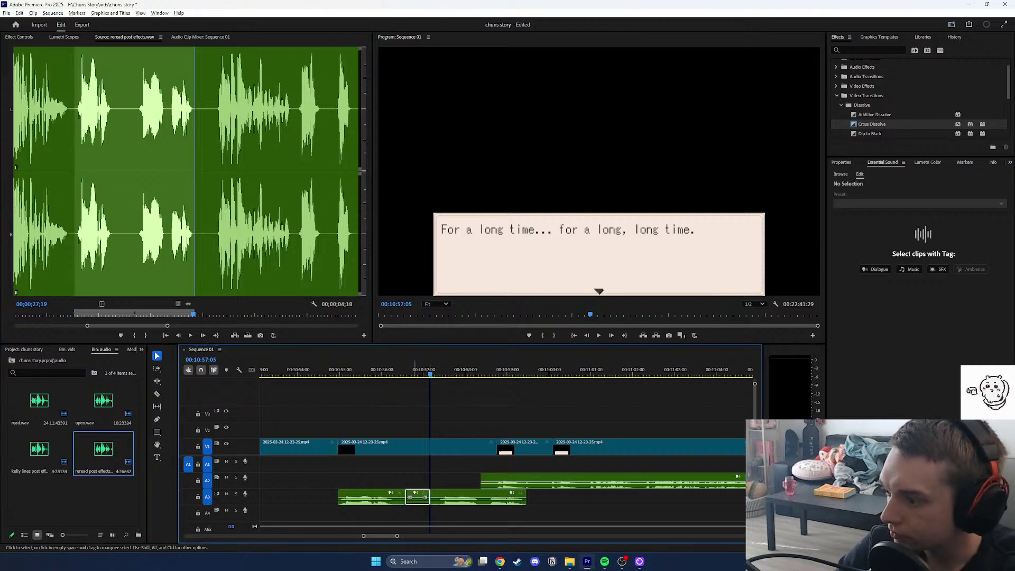
{"action": "key", "text": "Delete"}
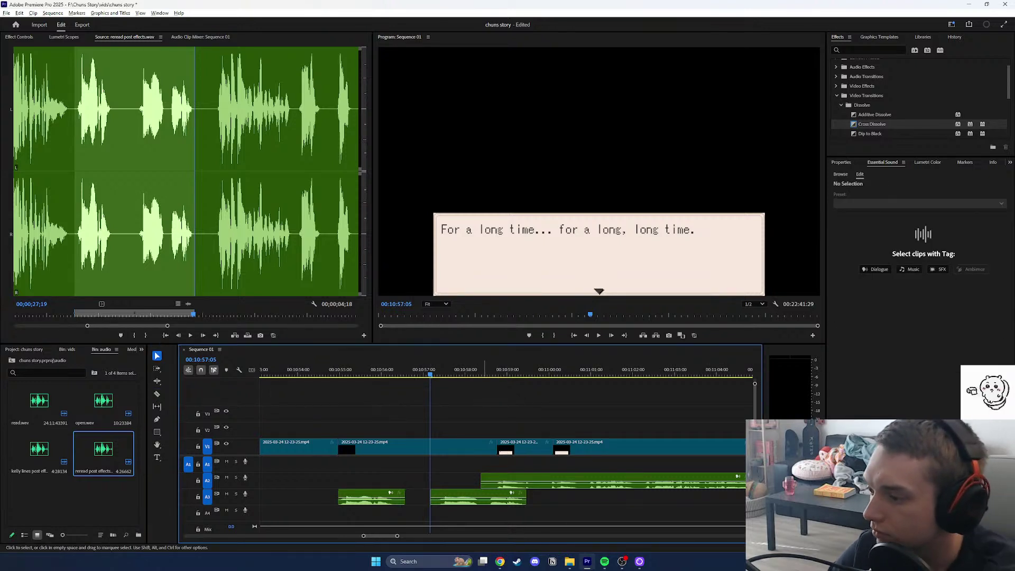
{"action": "left_click_drag", "start_coordinate": [478, 498], "coordinate": [454, 498]}
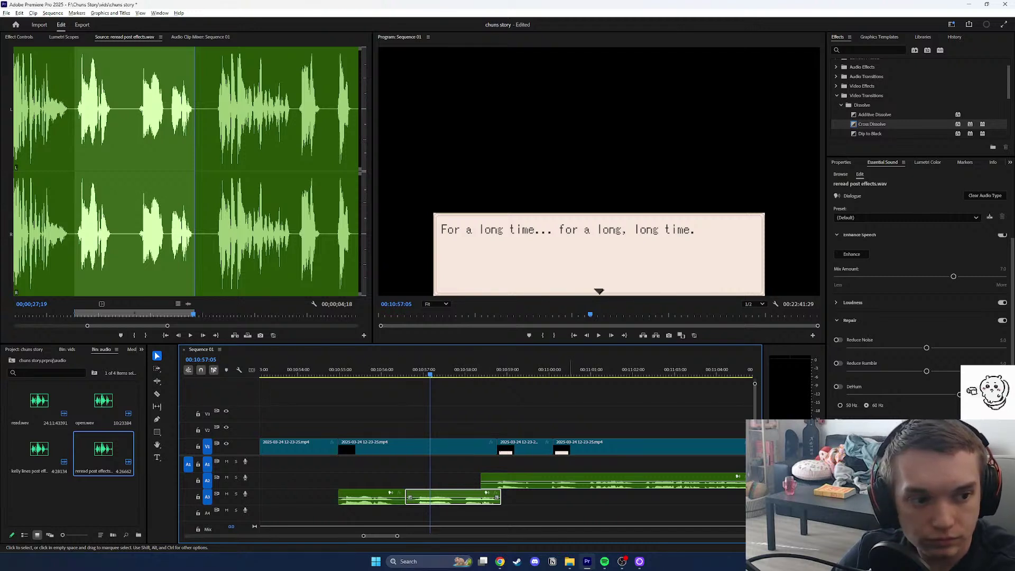
Ripple-trim the first A3 piece to end at 00:10:56:13 and trim the next A2 clip's start to the take's end.
{"action": "left_click", "coordinate": [405, 470]}
{"action": "left_click_drag", "start_coordinate": [418, 370], "coordinate": [400, 370]}
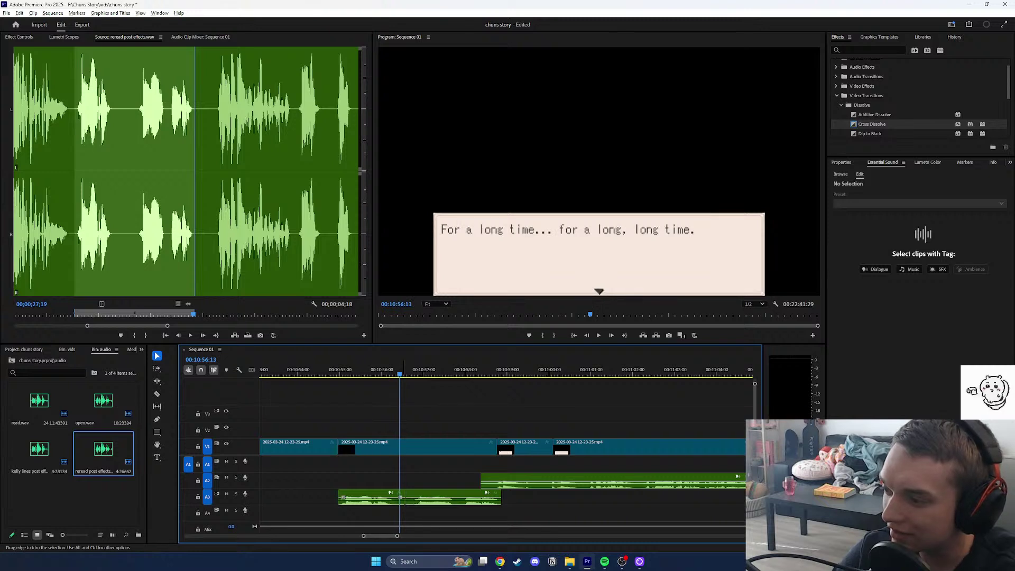
{"action": "left_click_drag", "start_coordinate": [404, 497], "coordinate": [407, 497]}
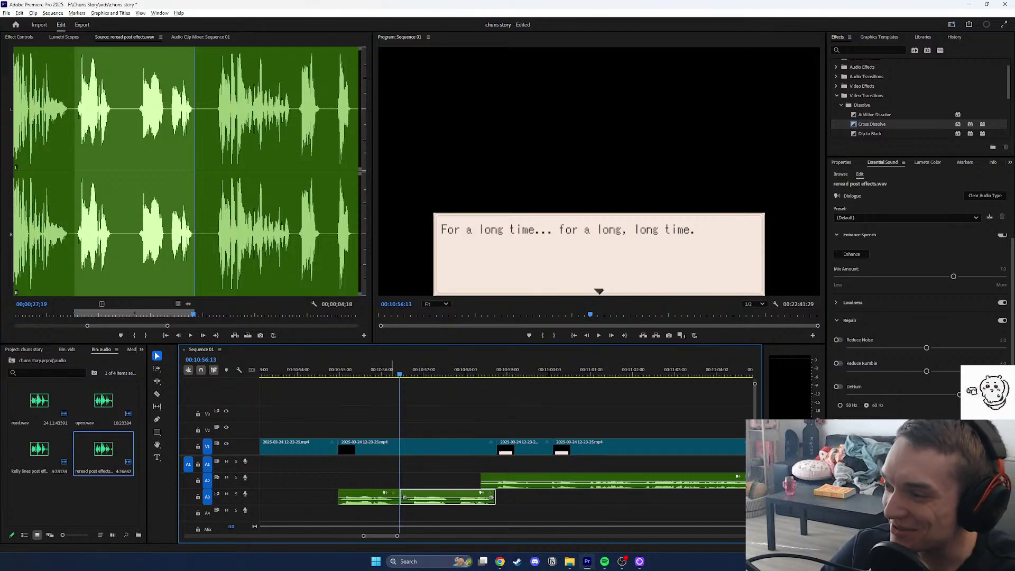
{"action": "mouse_move", "coordinate": [384, 373]}
{"action": "left_mouse_down"}
{"action": "mouse_move", "coordinate": [369, 373]}
{"action": "mouse_move", "coordinate": [380, 373]}
{"action": "left_mouse_up"}
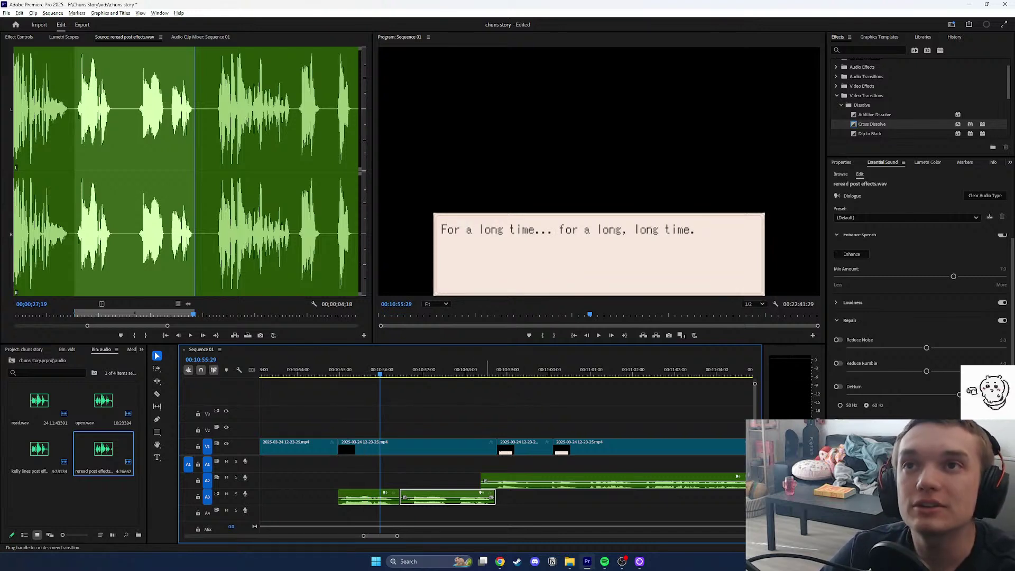
{"action": "left_click_drag", "start_coordinate": [483, 481], "coordinate": [496, 481]}
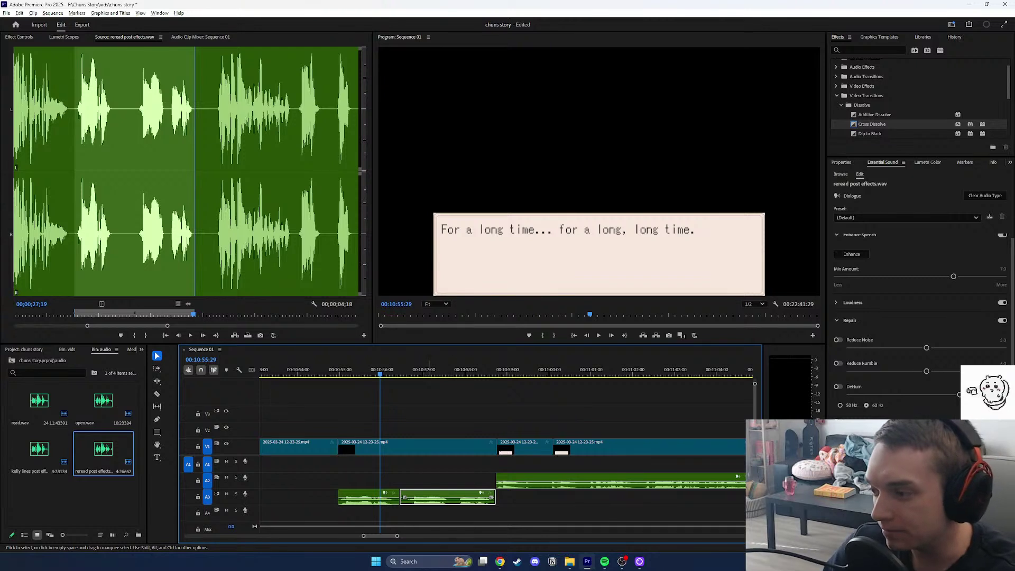
Go back to 00:10:54:23, just before the shortened line on A3.
{"action": "key", "text": "shift+Left"}
{"action": "key", "text": "shift+Left"}
{"action": "key", "text": "shift+Left"}
{"action": "key", "text": "shift+Left"}
{"action": "key", "text": "shift+Left"}
{"action": "key", "text": "shift+Left"}
{"action": "key", "text": "shift+Left"}
{"action": "key", "text": "Left"}
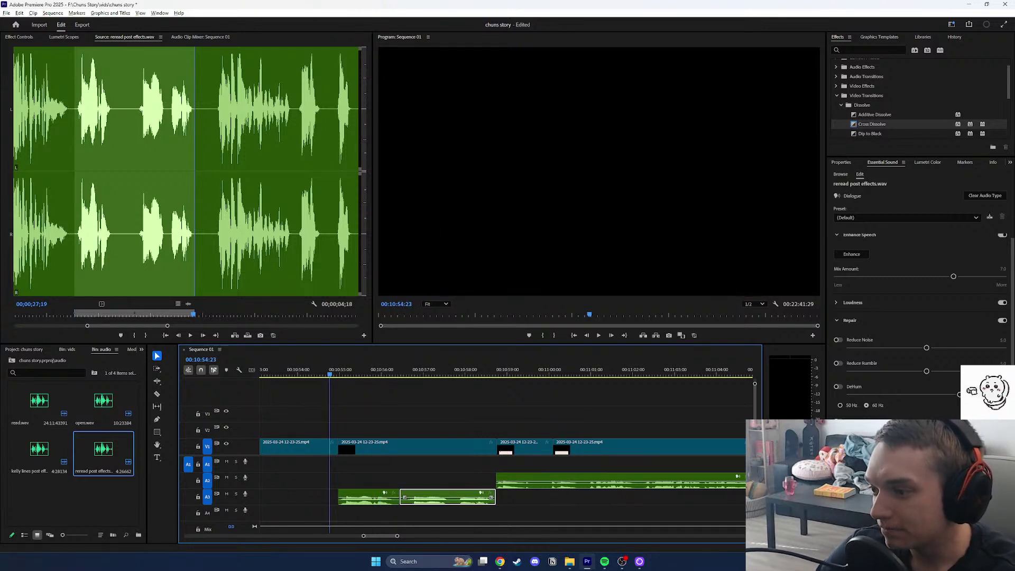
Switch to Chrome and look over the Towelket fansite home page at toweldiary.neocities.org.
{"action": "mouse_move", "coordinate": [500, 562]}
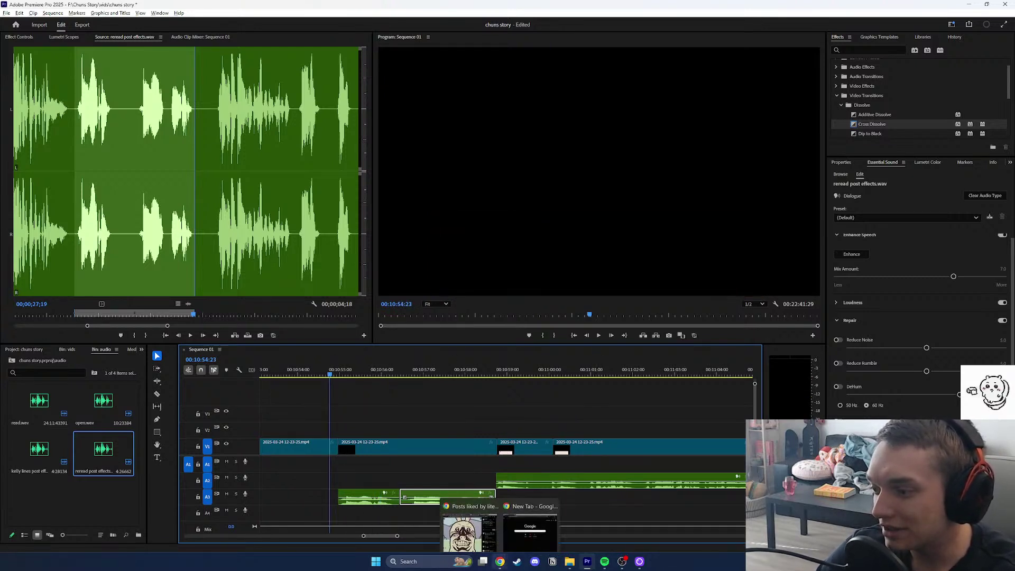
{"action": "left_click", "coordinate": [500, 561]}
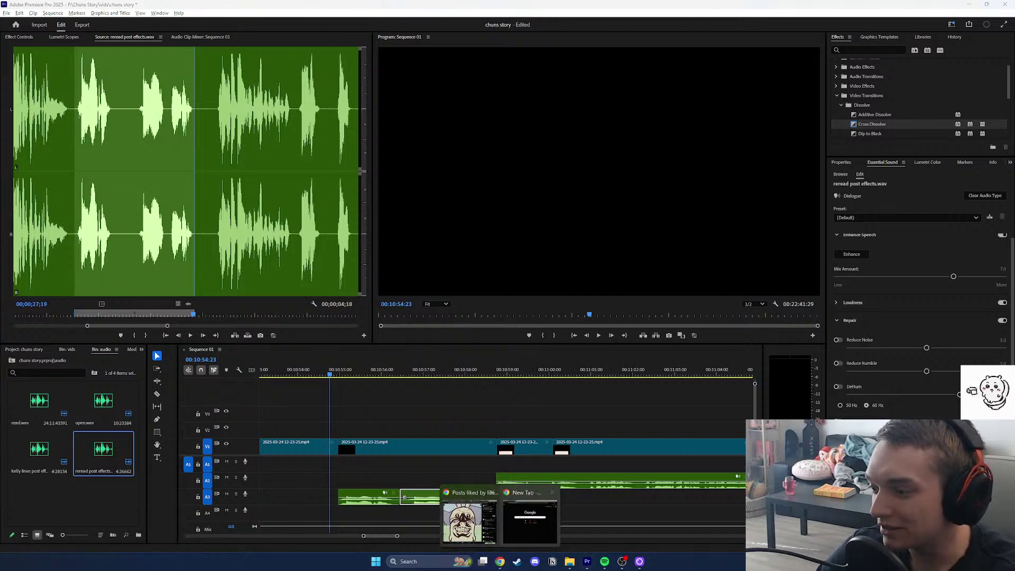
{"action": "left_click", "coordinate": [524, 521]}
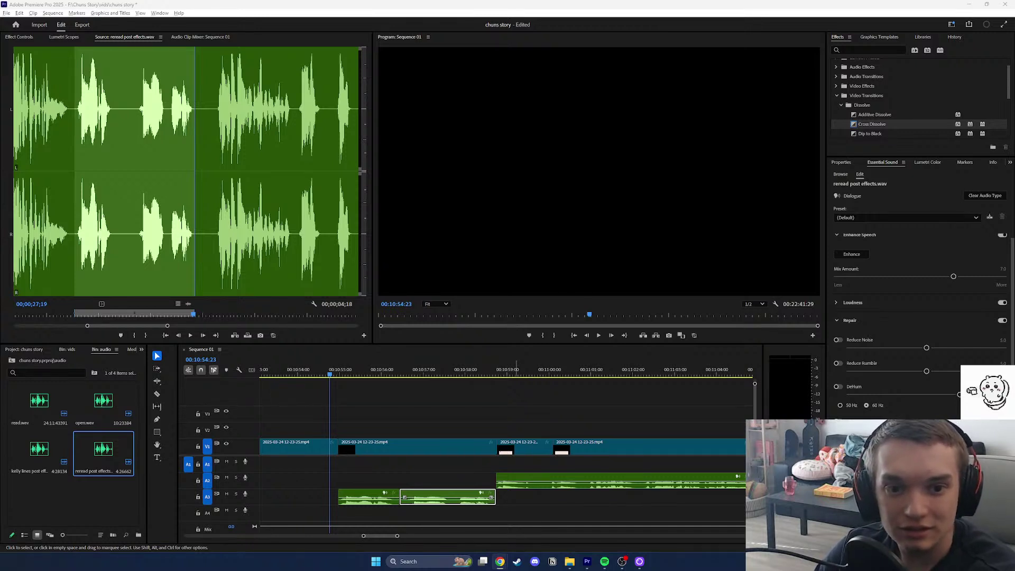
{"action": "left_click_drag", "start_coordinate": [1014, 127], "coordinate": [397, 109]}
{"action": "scroll", "coordinate": [463, 326], "scroll_direction": "down", "scroll_amount": 1}
{"action": "scroll", "coordinate": [430, 317], "scroll_direction": "down", "scroll_amount": 1}
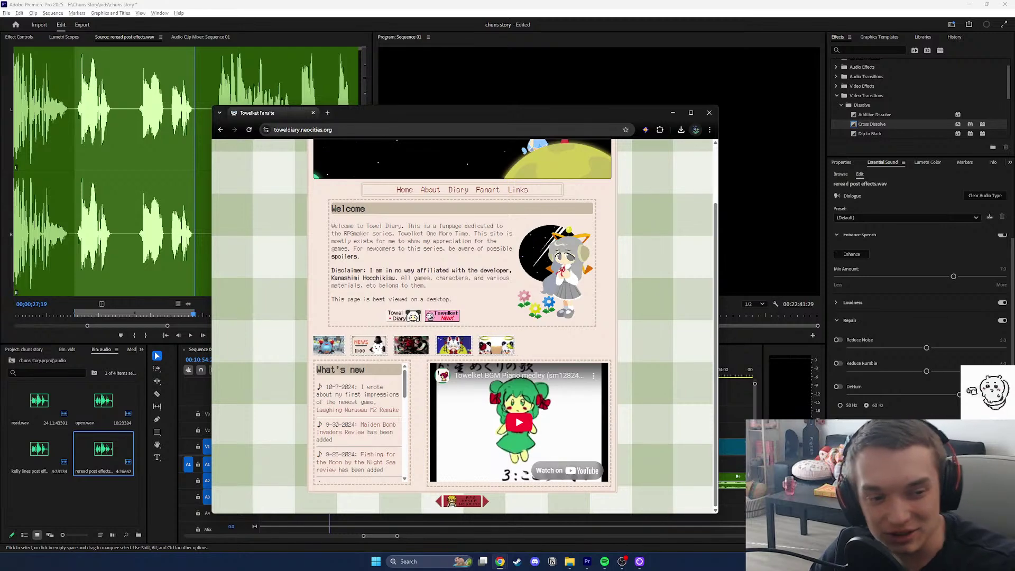
{"action": "scroll", "coordinate": [463, 325], "scroll_direction": "up", "scroll_amount": 2}
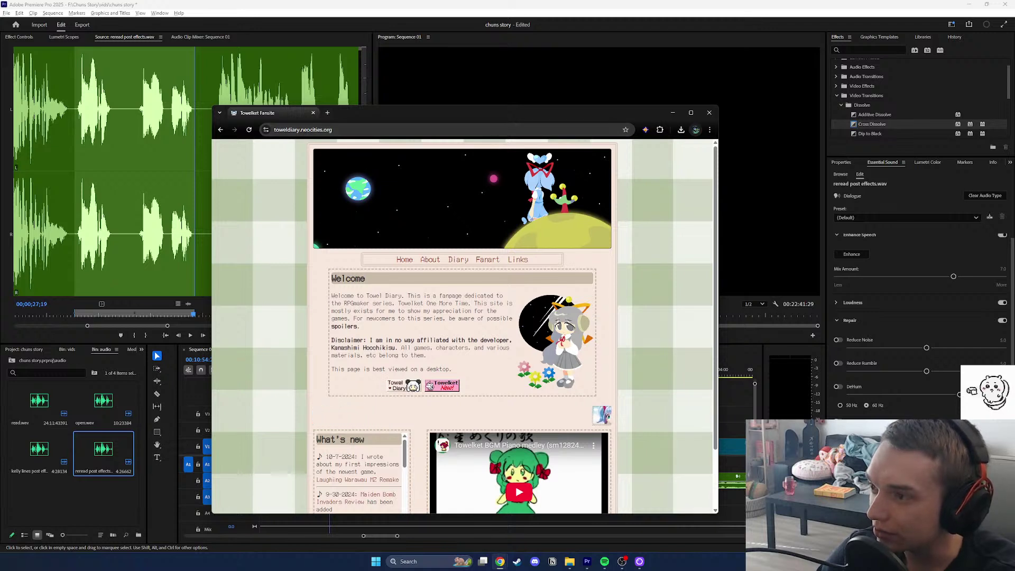
Read through the fansite's About page and close its browser window.
{"action": "left_click", "coordinate": [430, 260]}
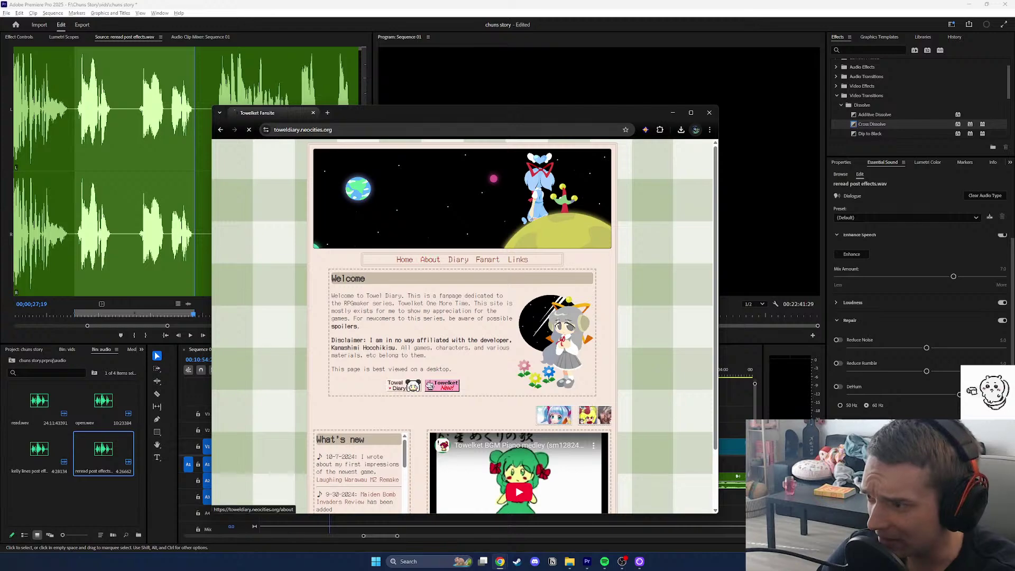
{"action": "scroll", "coordinate": [463, 326], "scroll_direction": "down", "scroll_amount": 5}
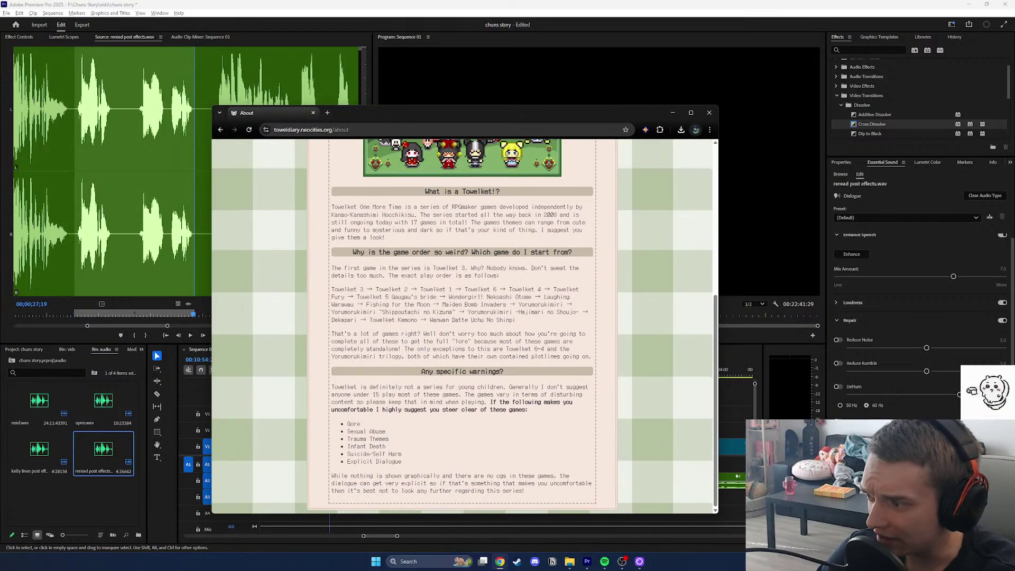
{"action": "scroll", "coordinate": [463, 326], "scroll_direction": "up", "scroll_amount": 1}
{"action": "scroll", "coordinate": [463, 325], "scroll_direction": "down", "scroll_amount": 1}
{"action": "scroll", "coordinate": [463, 325], "scroll_direction": "up", "scroll_amount": 1}
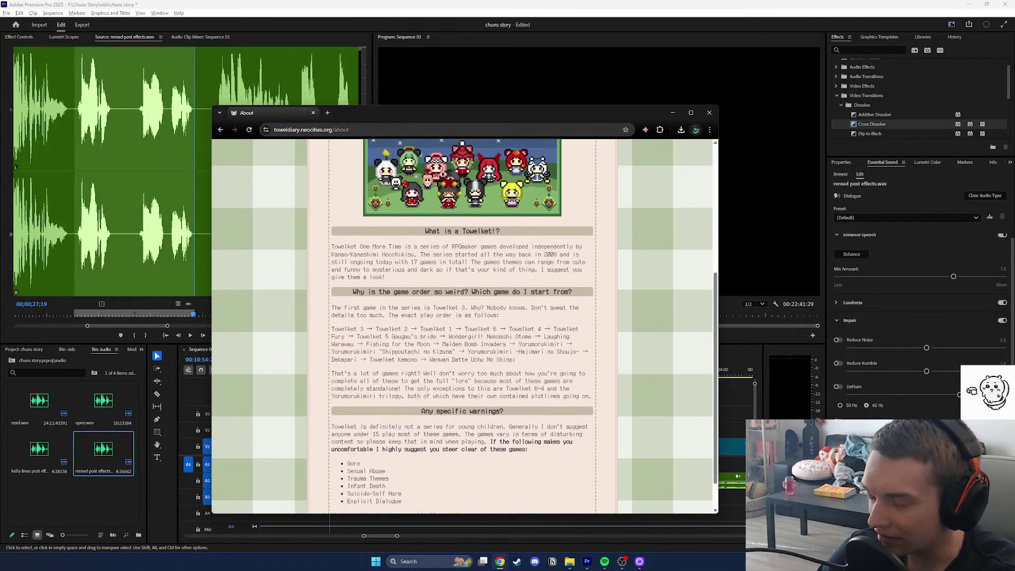
{"action": "scroll", "coordinate": [459, 260], "scroll_direction": "up", "scroll_amount": 4}
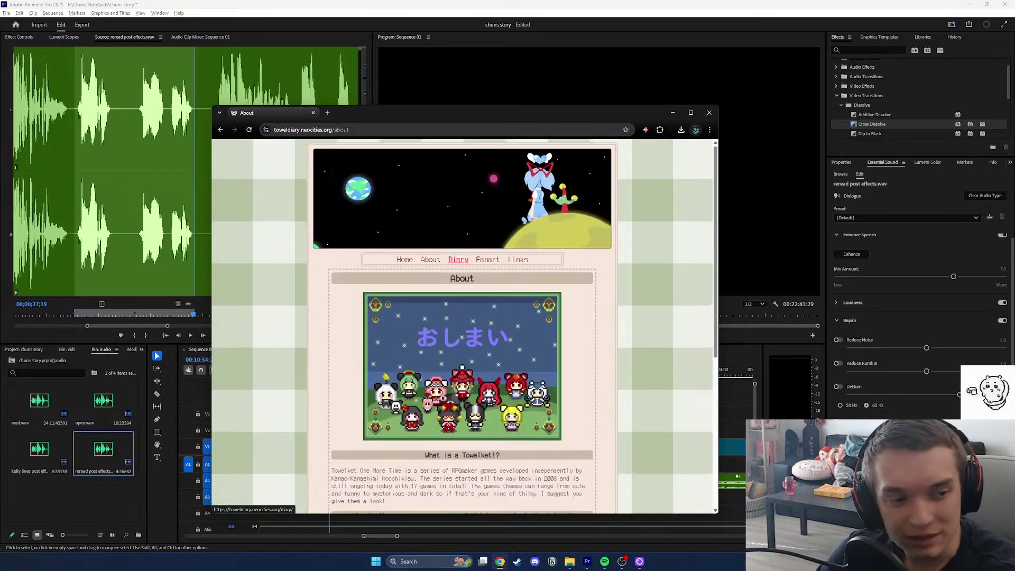
{"action": "left_click_drag", "start_coordinate": [549, 113], "coordinate": [590, 128]}
{"action": "left_click", "coordinate": [749, 129]}
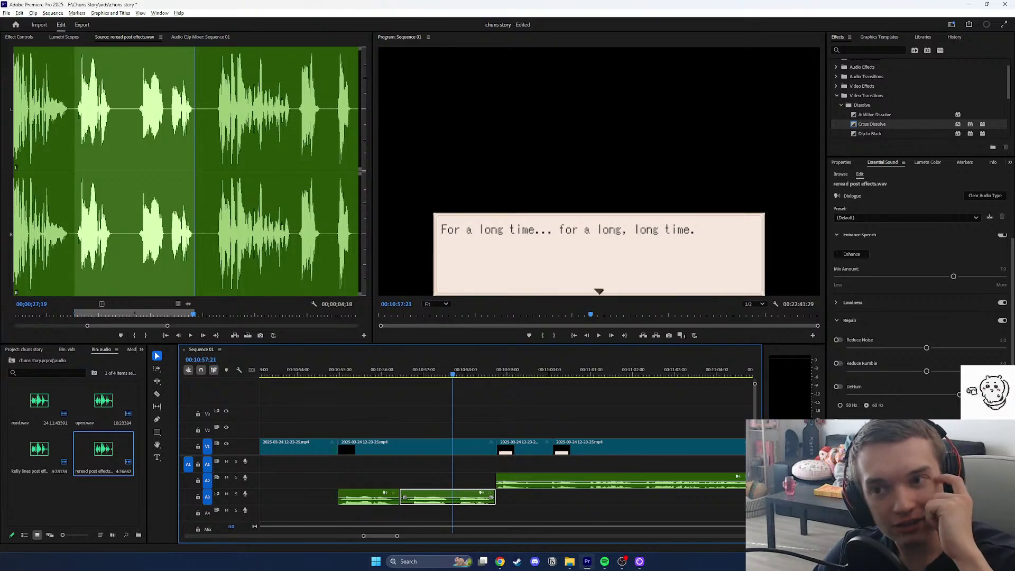
Play the end of the line and its transition into the next A2 clip from 00:10:58:01.
{"action": "key", "text": "alt+Tab"}
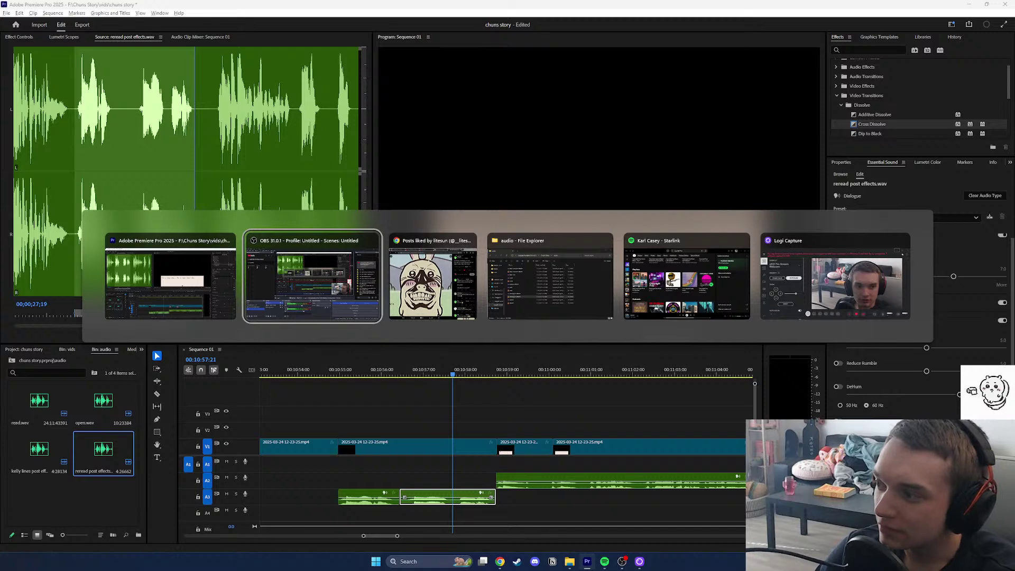
{"action": "key", "text": "Escape"}
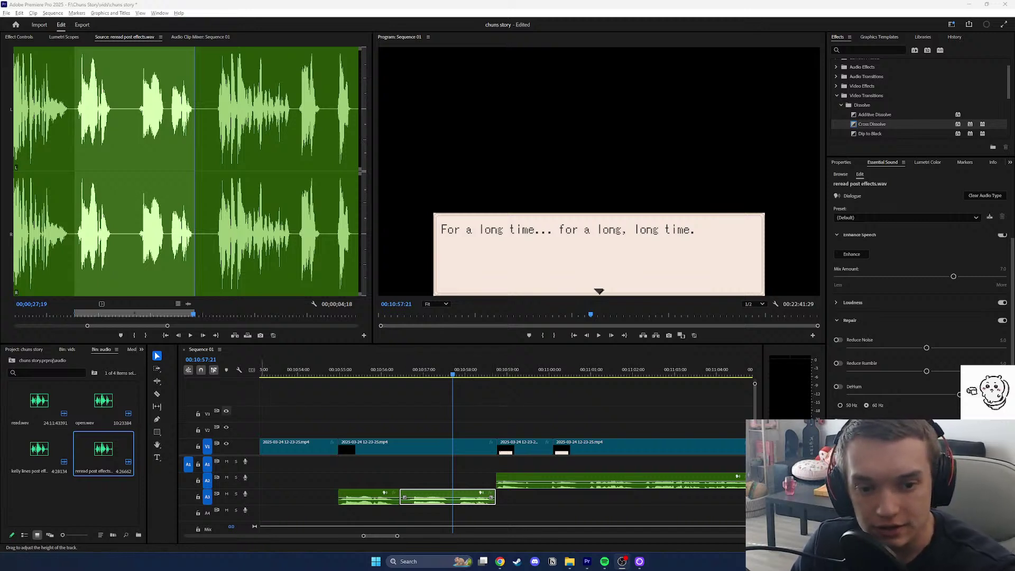
{"action": "mouse_move", "coordinate": [480, 372]}
{"action": "left_mouse_down"}
{"action": "mouse_move", "coordinate": [445, 371]}
{"action": "mouse_move", "coordinate": [506, 375]}
{"action": "mouse_move", "coordinate": [466, 374]}
{"action": "left_mouse_up"}
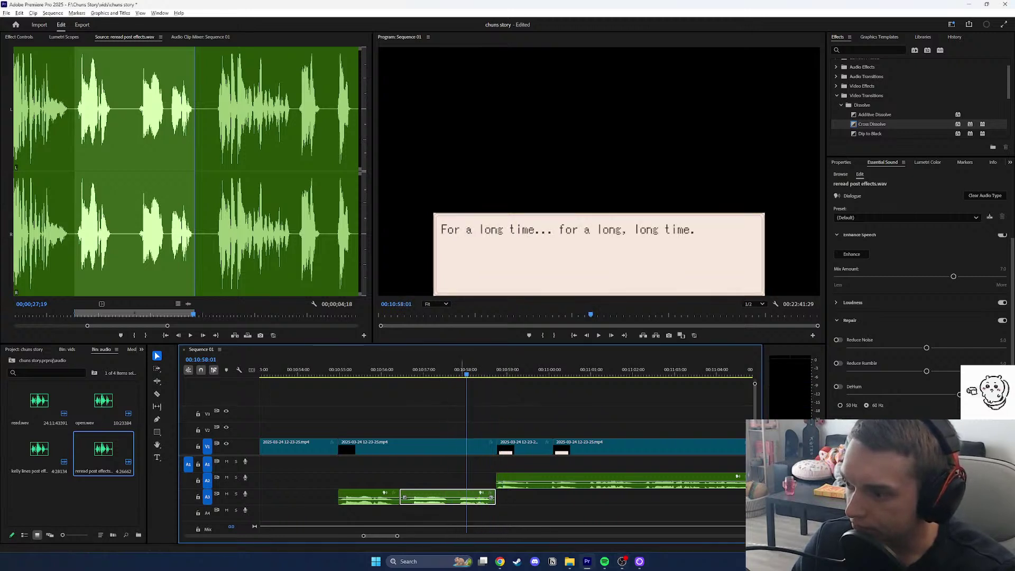
{"action": "key", "text": "space"}
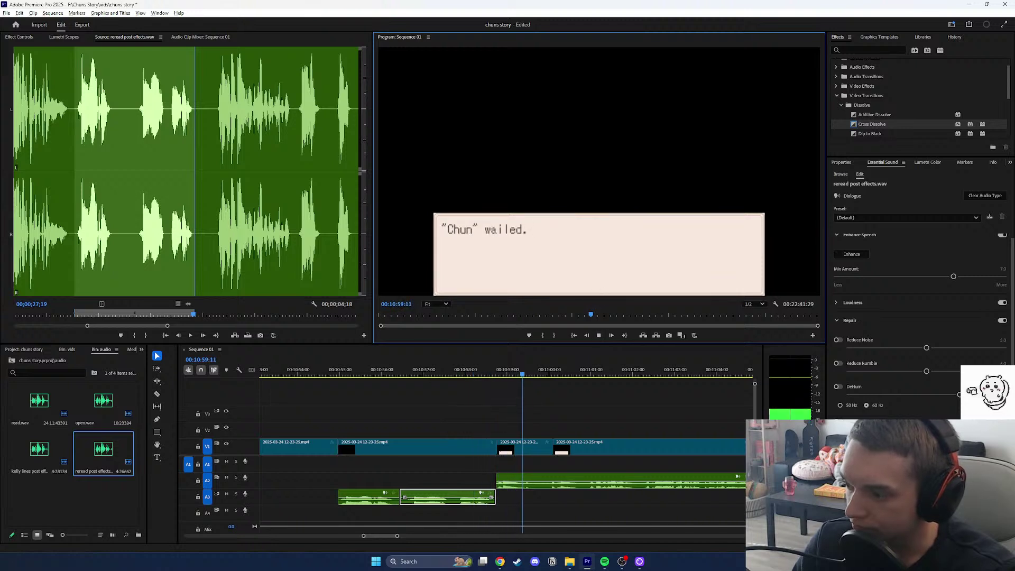
{"action": "key", "text": "space"}
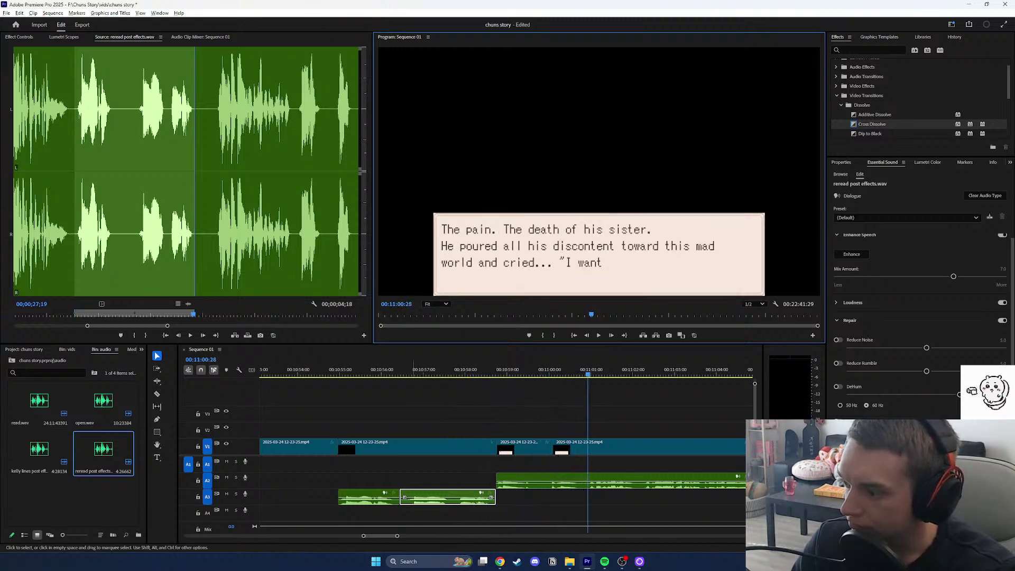
Move the two neighbouring reread clips on A3, ending just before 00:10:59, up to track A2.
{"action": "left_click_drag", "start_coordinate": [429, 518], "coordinate": [356, 465]}
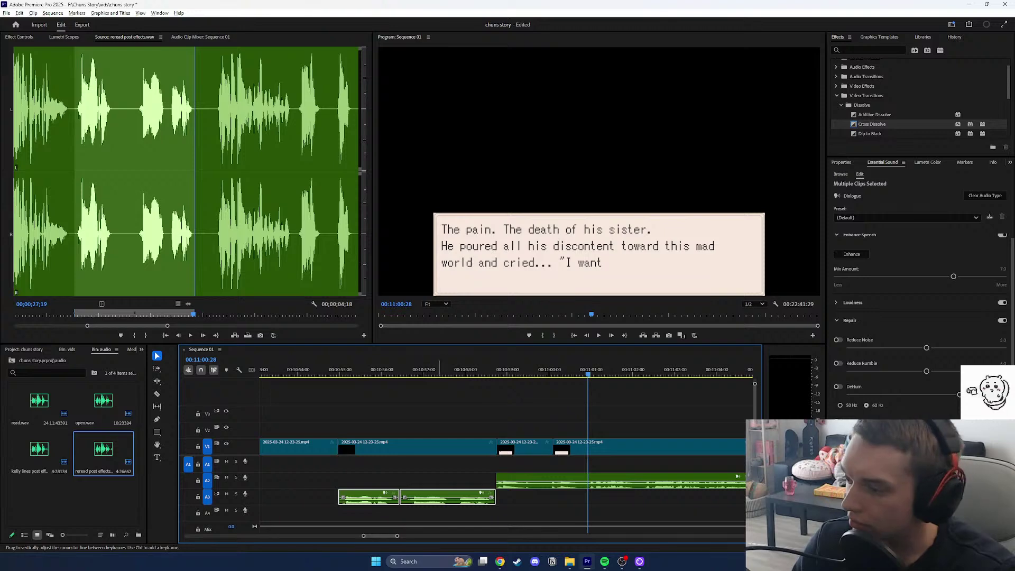
{"action": "left_click_drag", "start_coordinate": [454, 499], "coordinate": [454, 482]}
Go to the line at 00:12:19:07 and mark the reread recording's take from 00;00;28;14 to 00;00;31;13 in the source.
{"action": "left_click_drag", "start_coordinate": [581, 371], "coordinate": [751, 371]}
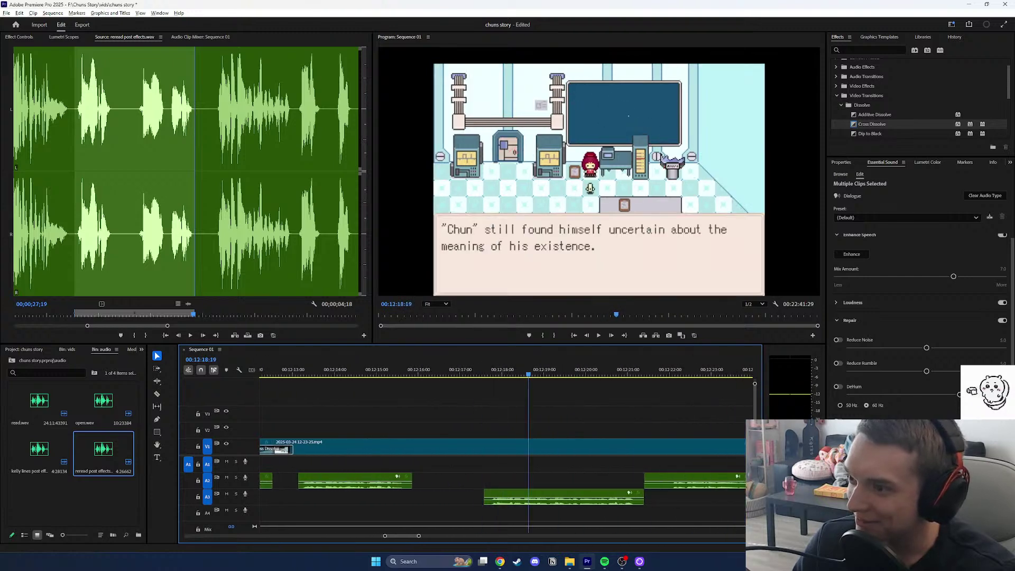
{"action": "left_click", "coordinate": [215, 314]}
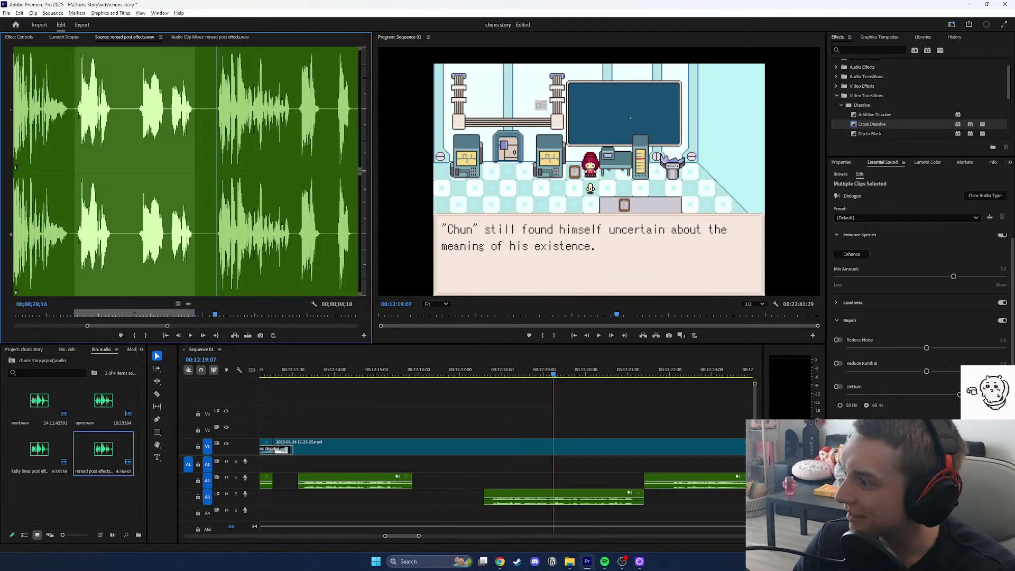
{"action": "left_click", "coordinate": [134, 335]}
{"action": "left_click_drag", "start_coordinate": [250, 315], "coordinate": [291, 315]}
{"action": "key", "text": "i"}
{"action": "key", "text": "o"}
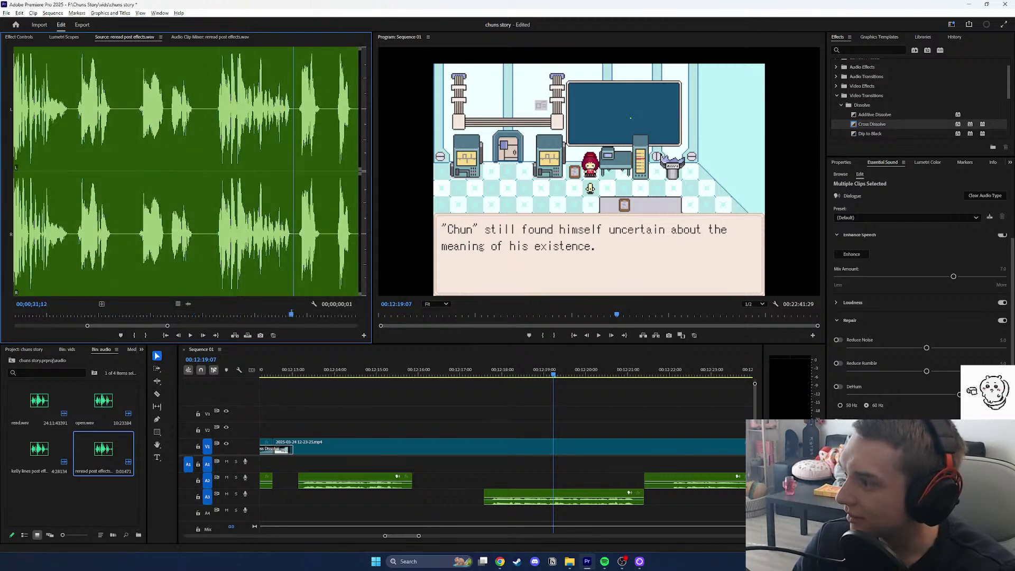
{"action": "left_click_drag", "start_coordinate": [212, 315], "coordinate": [292, 315]}
{"action": "key", "text": "i"}
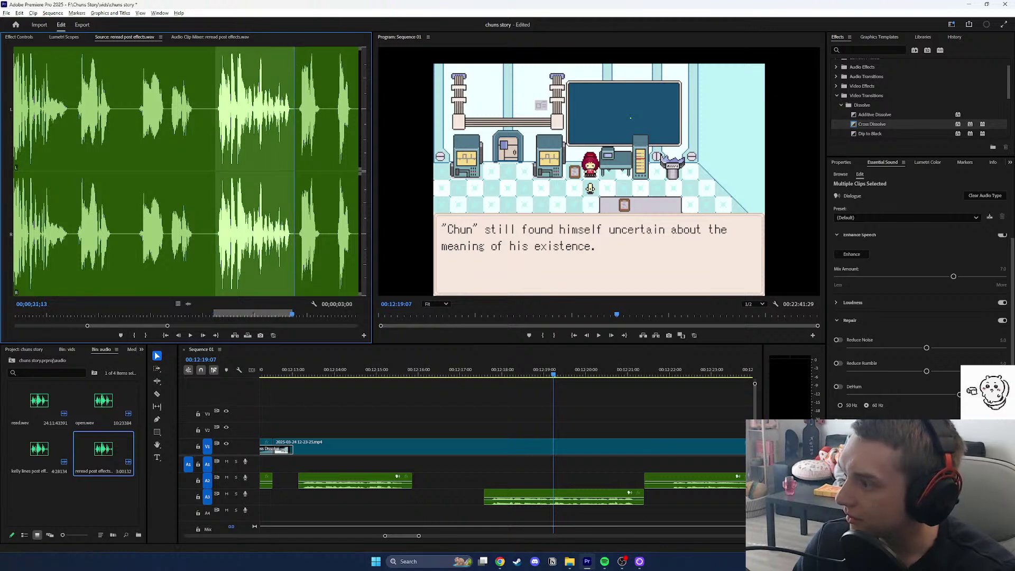
Replace the A3 clip near 00:12:19 with the marked take on A2, trimming its start to 00:12:18:16.
{"action": "left_click", "coordinate": [564, 498]}
{"action": "key", "text": "Delete"}
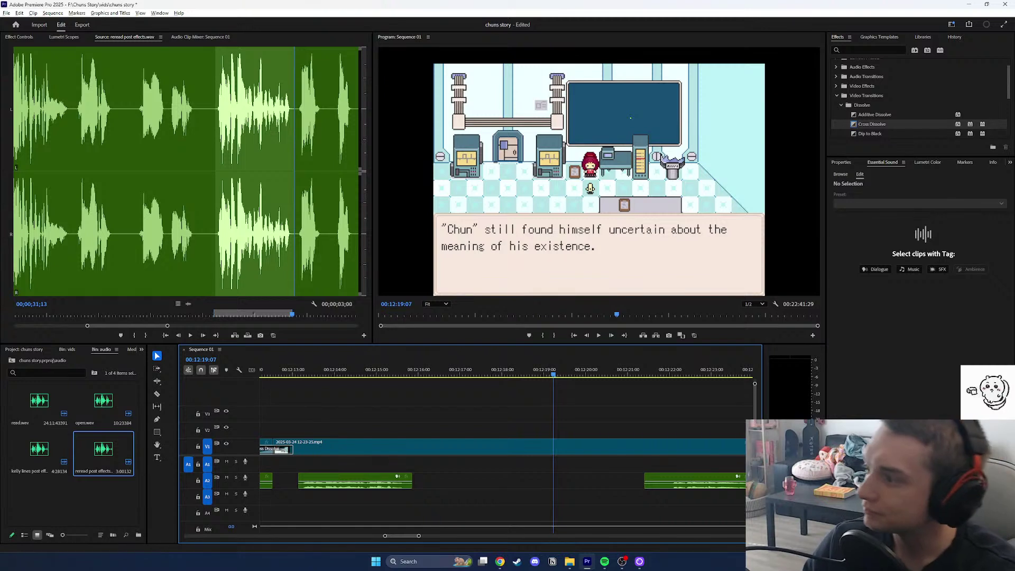
{"action": "left_click_drag", "start_coordinate": [188, 304], "coordinate": [522, 481]}
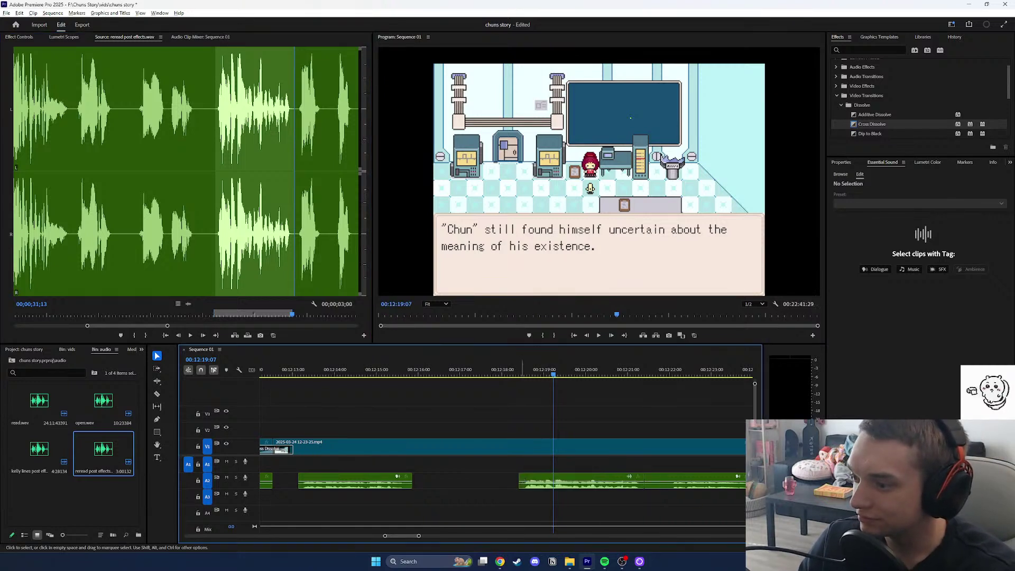
{"action": "left_click_drag", "start_coordinate": [520, 370], "coordinate": [524, 370]}
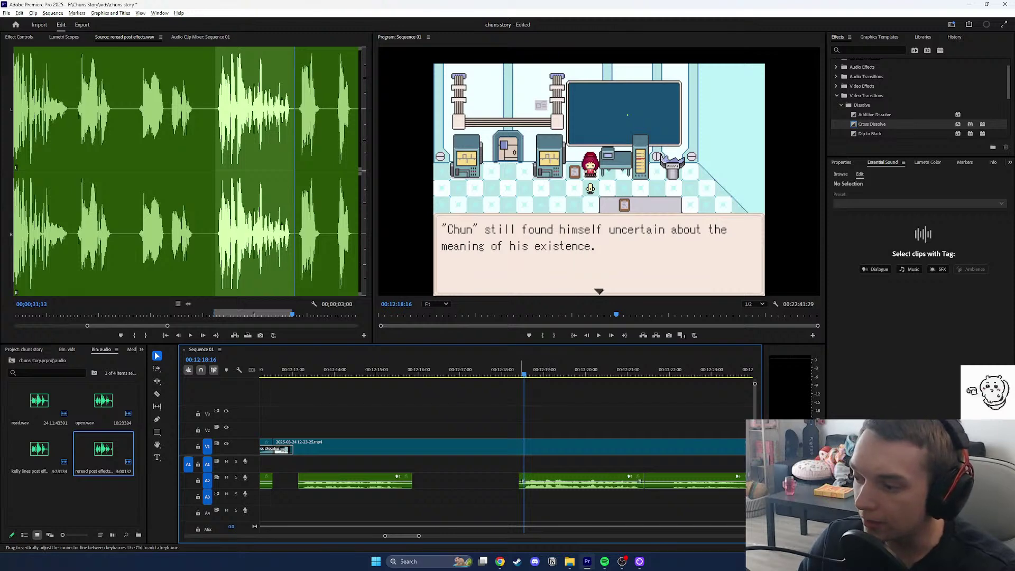
{"action": "left_click_drag", "start_coordinate": [520, 482], "coordinate": [524, 482]}
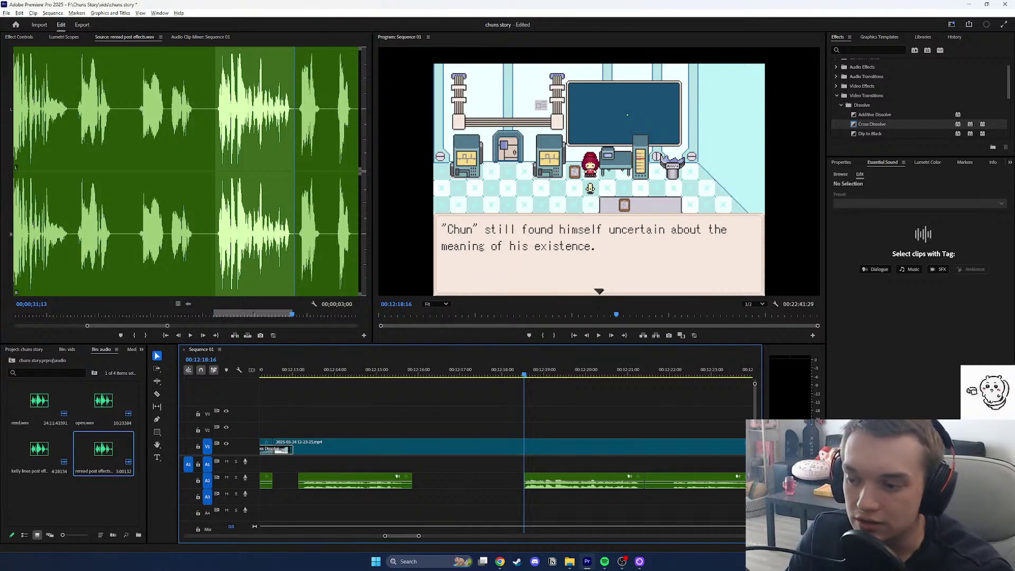
Set the volume level of the new A2 take starting at 00:12:18:16 to -1.5 dB.
{"action": "key", "text": "alt+Tab"}
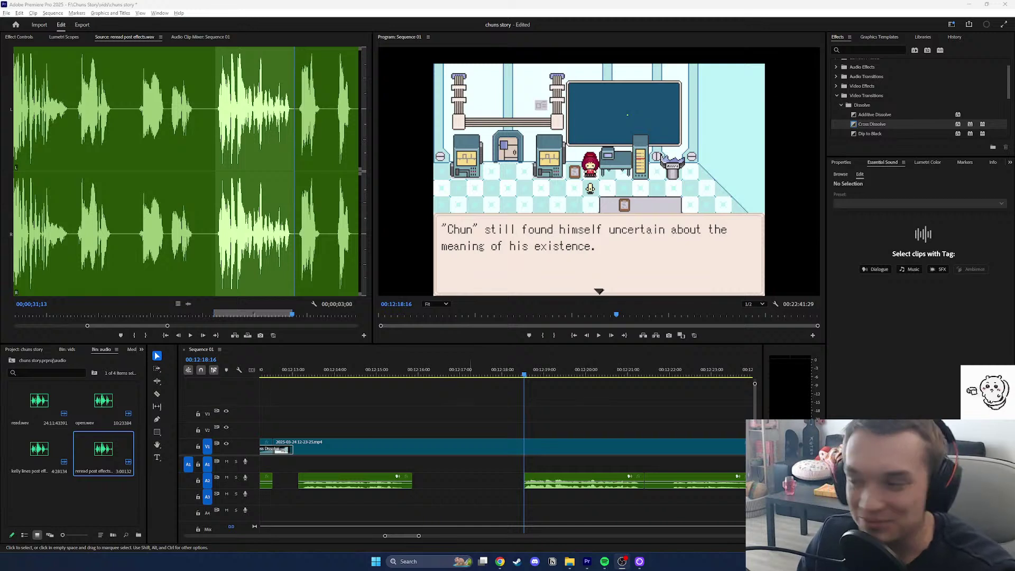
{"action": "left_click_drag", "start_coordinate": [545, 371], "coordinate": [430, 367]}
{"action": "left_click", "coordinate": [439, 482]}
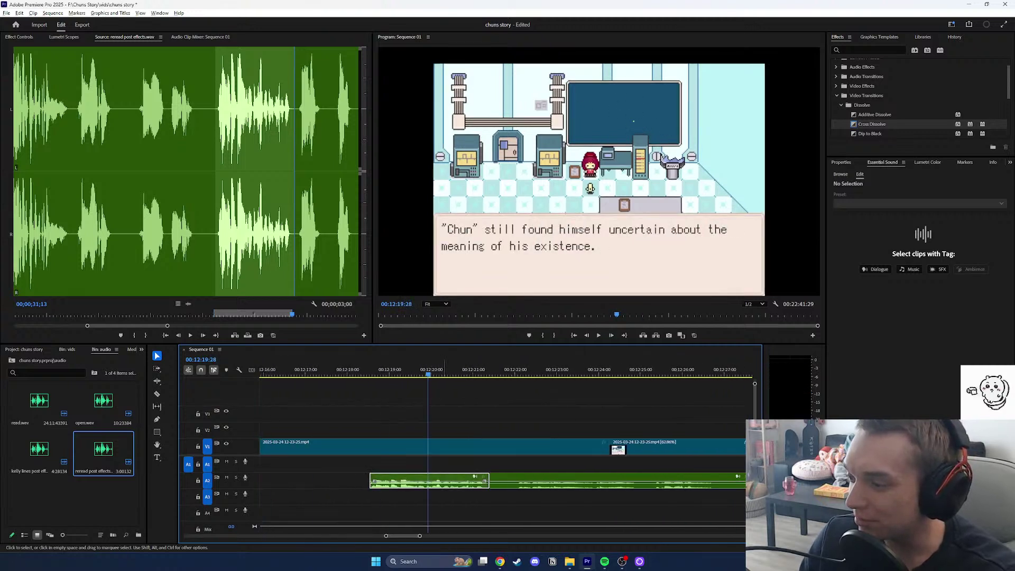
{"action": "left_click", "coordinate": [19, 37]}
{"action": "left_click", "coordinate": [35, 86]}
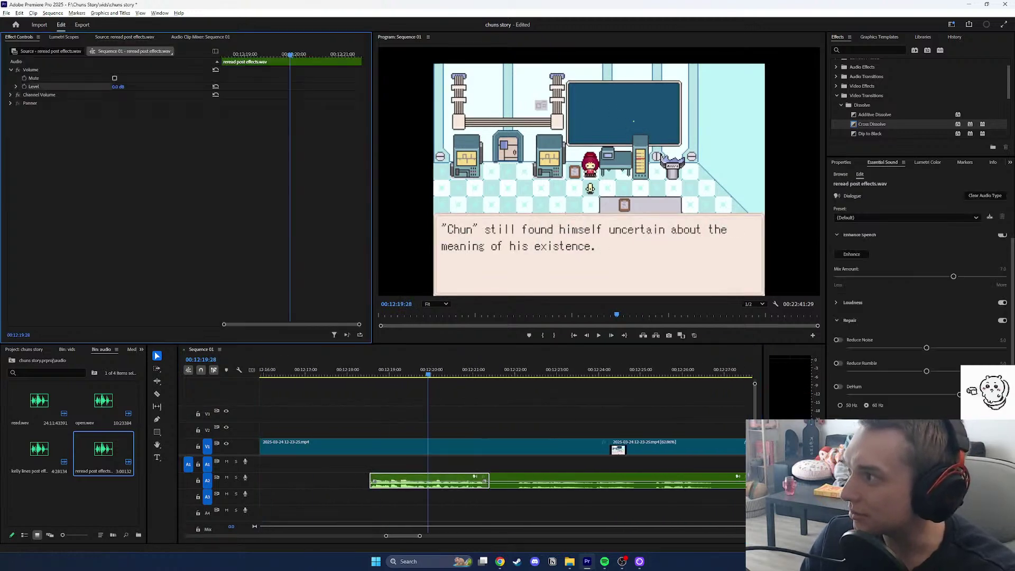
{"action": "left_click", "coordinate": [117, 86]}
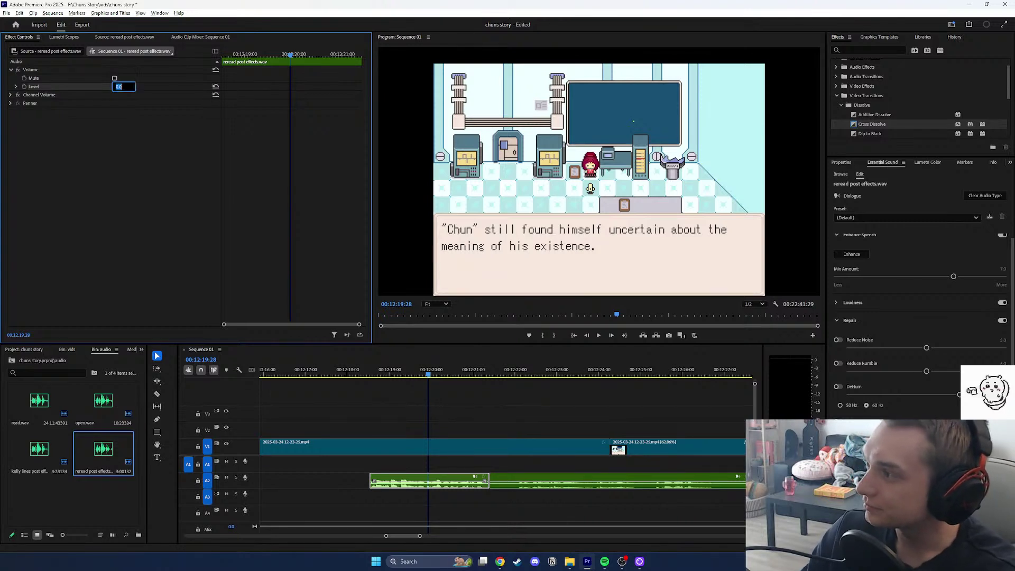
{"action": "key", "text": "BackSpace"}
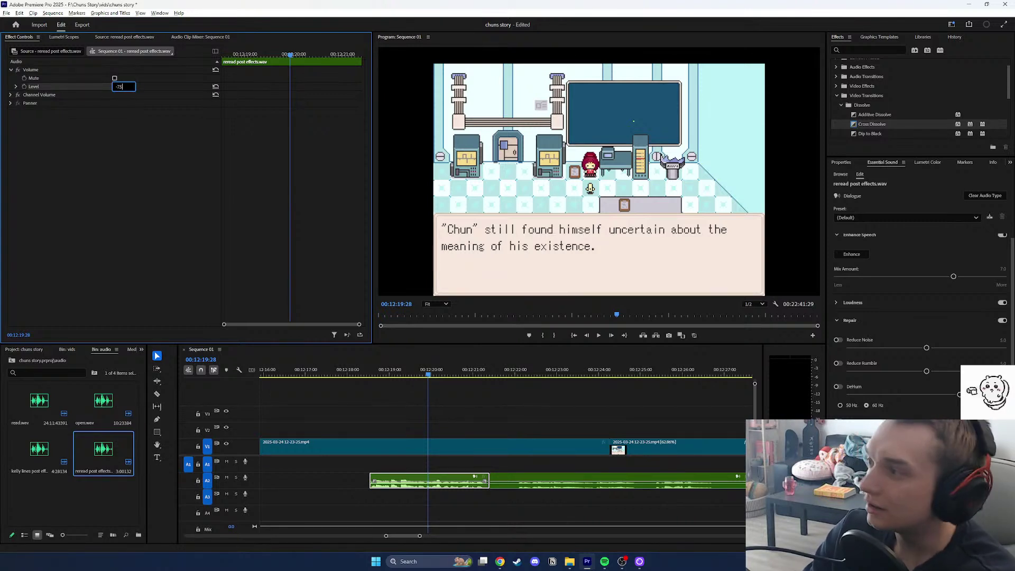
{"action": "type", "text": "-15"}
{"action": "key", "text": "Return"}
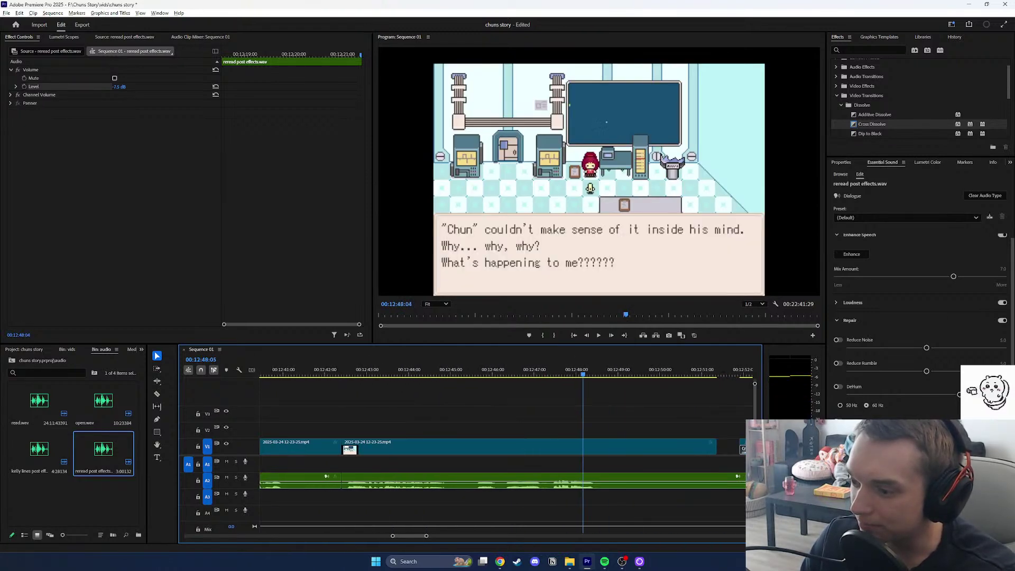
Stop playback at 00:13:02:01 and jump ahead to the A3 narration clip at 00:15:20:21.
{"action": "key", "text": "space"}
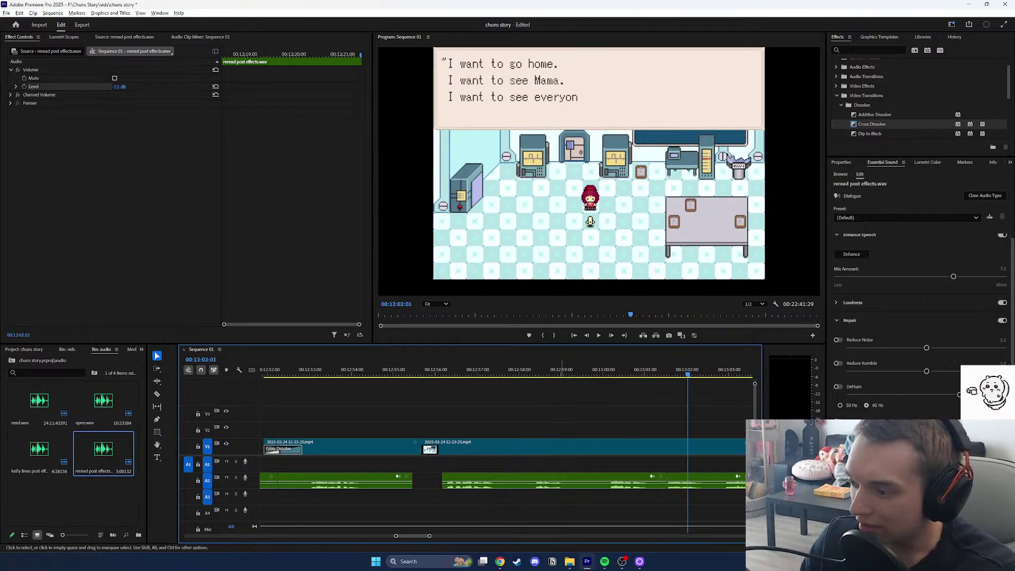
{"action": "key", "text": "minus"}
{"action": "key", "text": "minus"}
{"action": "key", "text": "minus"}
{"action": "key", "text": "minus"}
{"action": "key", "text": "minus"}
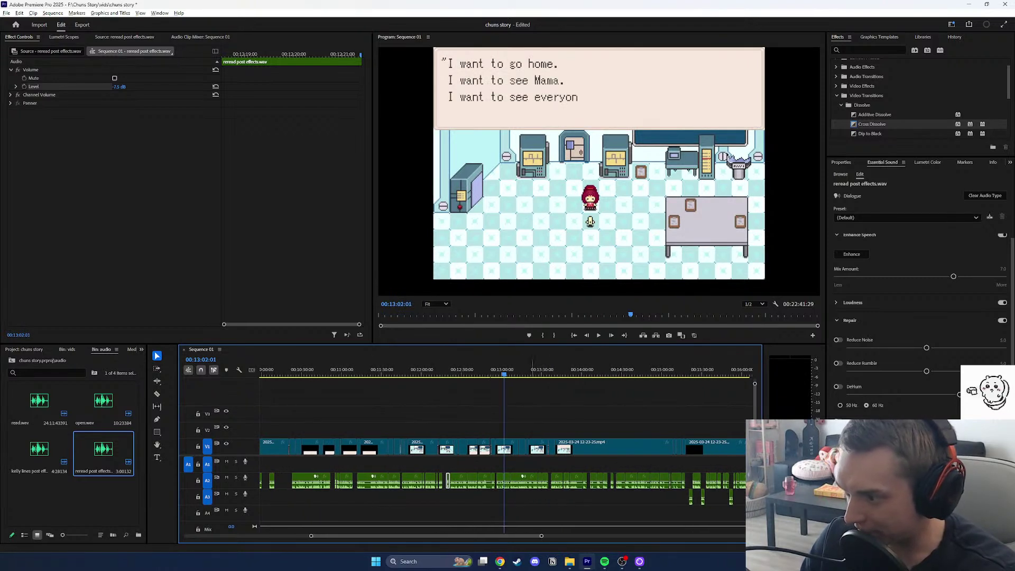
{"action": "left_click", "coordinate": [562, 394]}
{"action": "left_click_drag", "start_coordinate": [566, 375], "coordinate": [690, 375]}
{"action": "key", "text": "equal"}
{"action": "key", "text": "equal"}
{"action": "key", "text": "equal"}
{"action": "key", "text": "equal"}
{"action": "key", "text": "equal"}
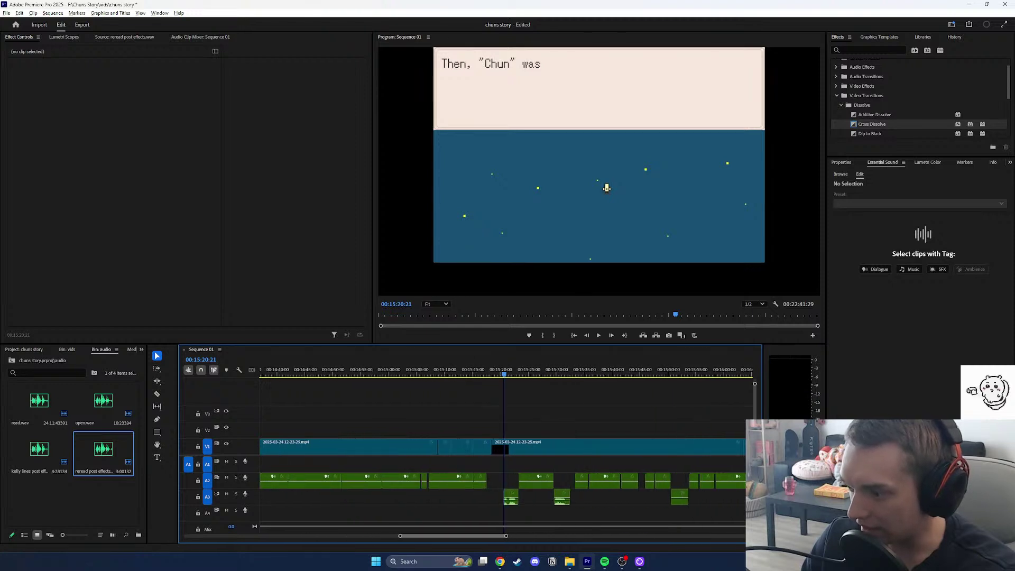
Mark the reread recording's short take from 00;00;31;18 to 00;00;32;15 in the source.
{"action": "left_click", "coordinate": [124, 37]}
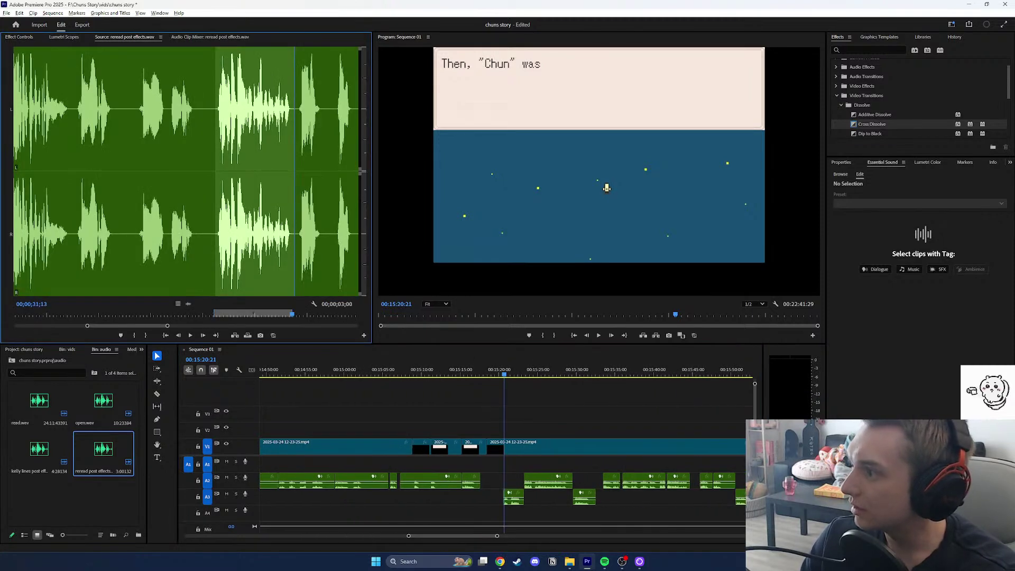
{"action": "left_click_drag", "start_coordinate": [306, 172], "coordinate": [300, 172]}
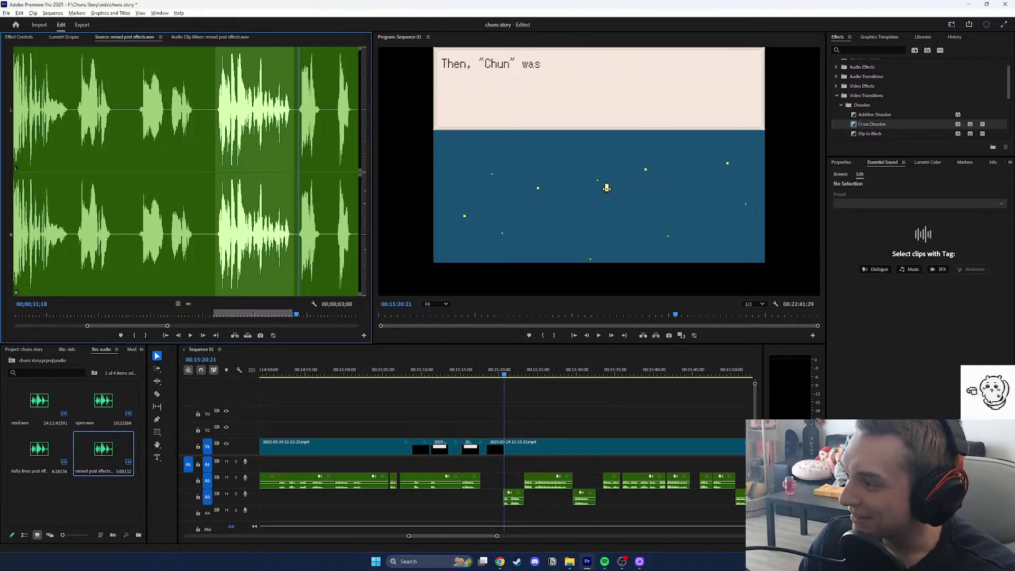
{"action": "left_click_drag", "start_coordinate": [167, 325], "coordinate": [246, 315]}
{"action": "left_click", "coordinate": [134, 335]}
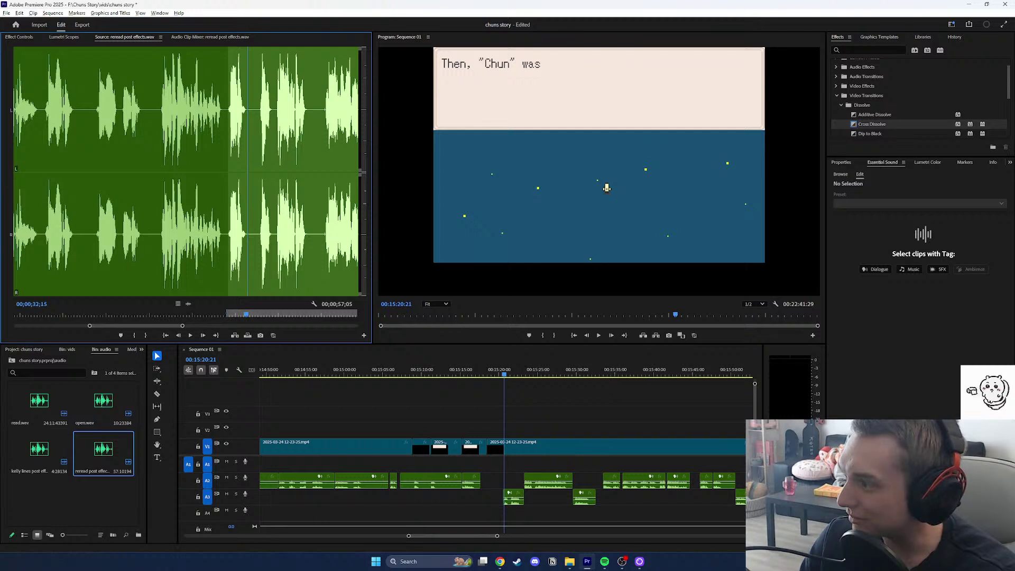
{"action": "left_click", "coordinate": [146, 335]}
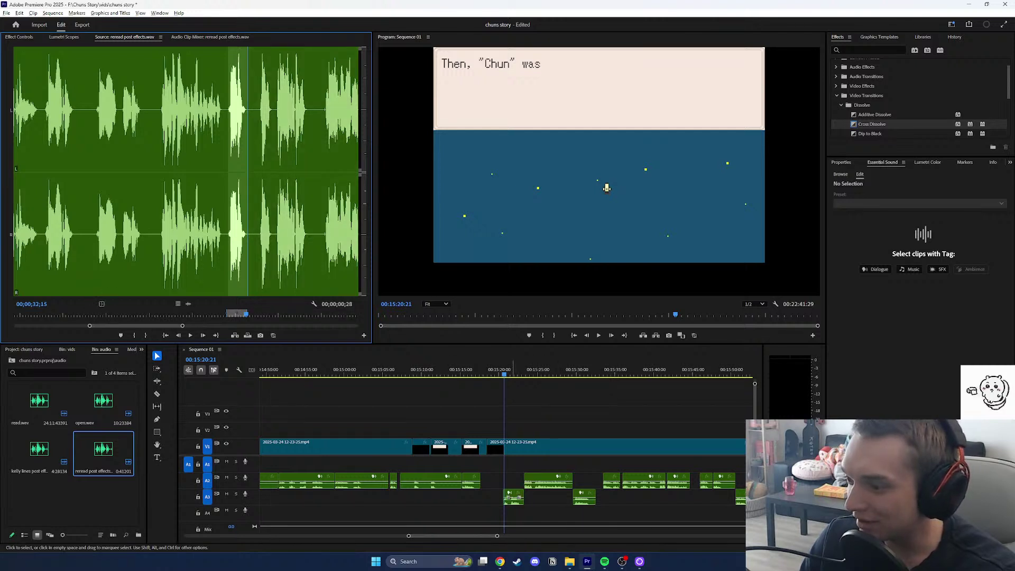
Try replacing the A3 clip at 00:15:20:21 with the marked short take.
{"action": "left_click", "coordinate": [513, 498]}
{"action": "key", "text": "Delete"}
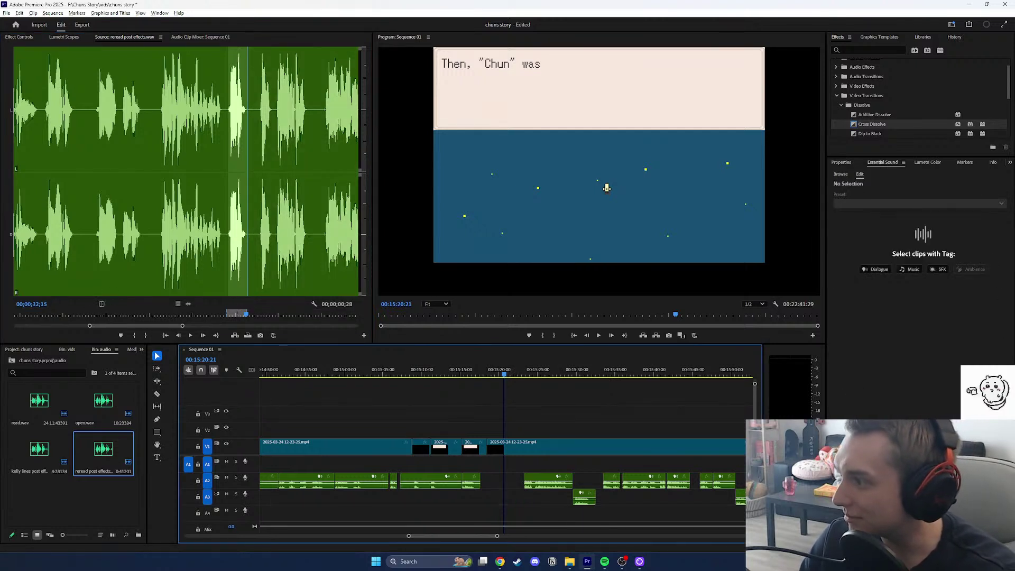
{"action": "left_click_drag", "start_coordinate": [188, 304], "coordinate": [509, 498]}
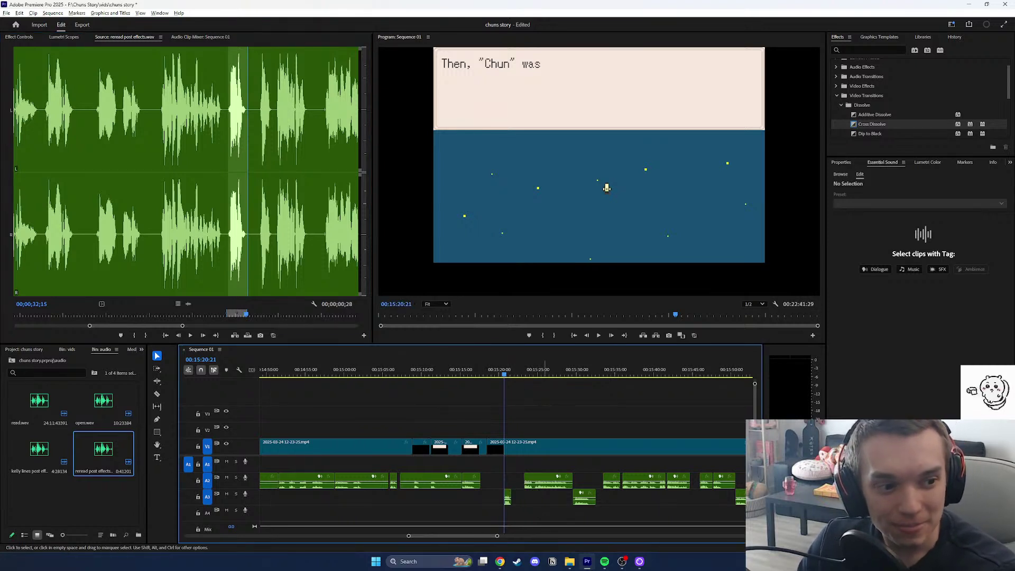
Play the replaced line from 00:15:20:11 and undo the replacement of the A3 clip.
{"action": "left_click", "coordinate": [501, 369]}
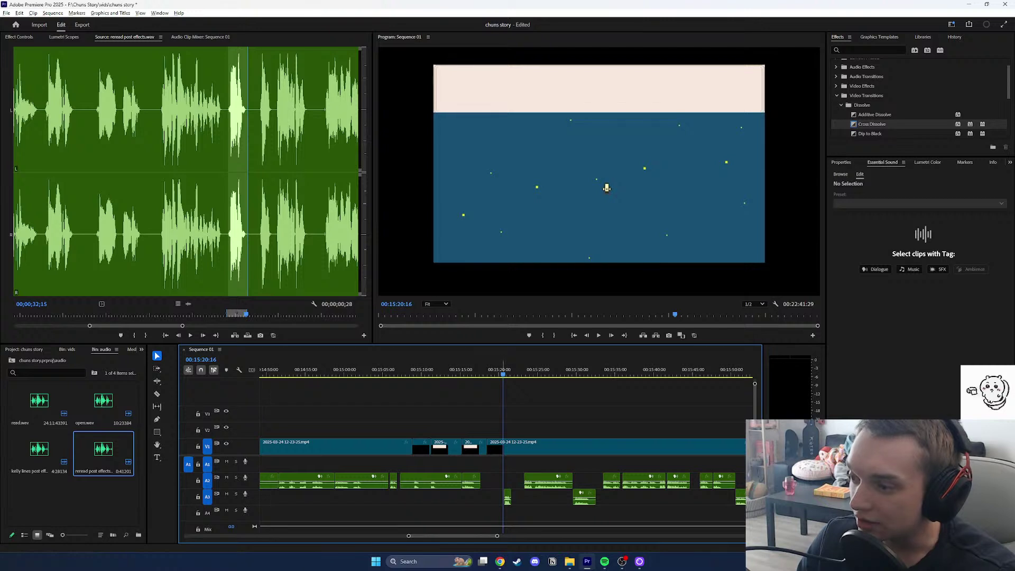
{"action": "left_click", "coordinate": [498, 370]}
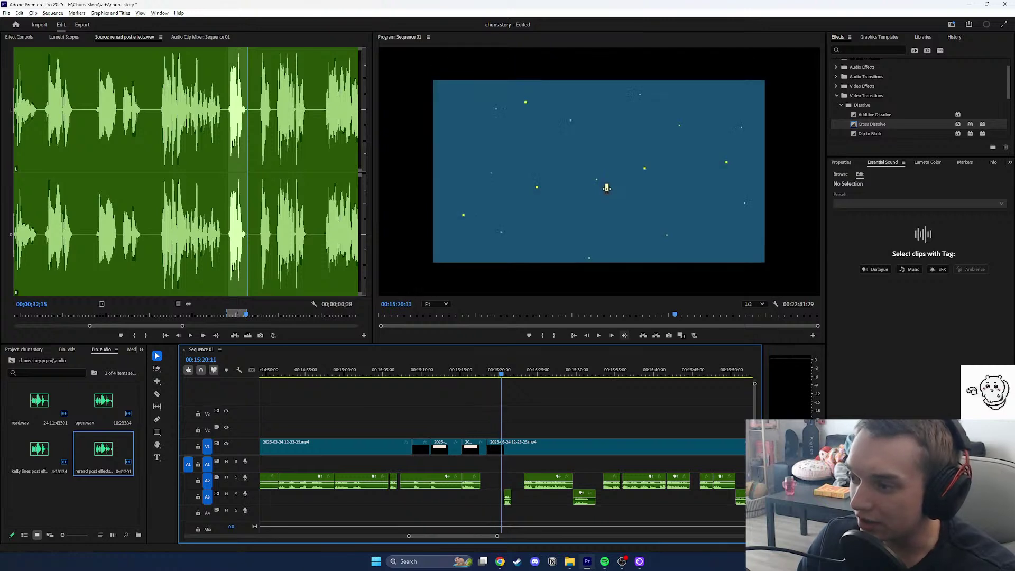
{"action": "left_click", "coordinate": [599, 336]}
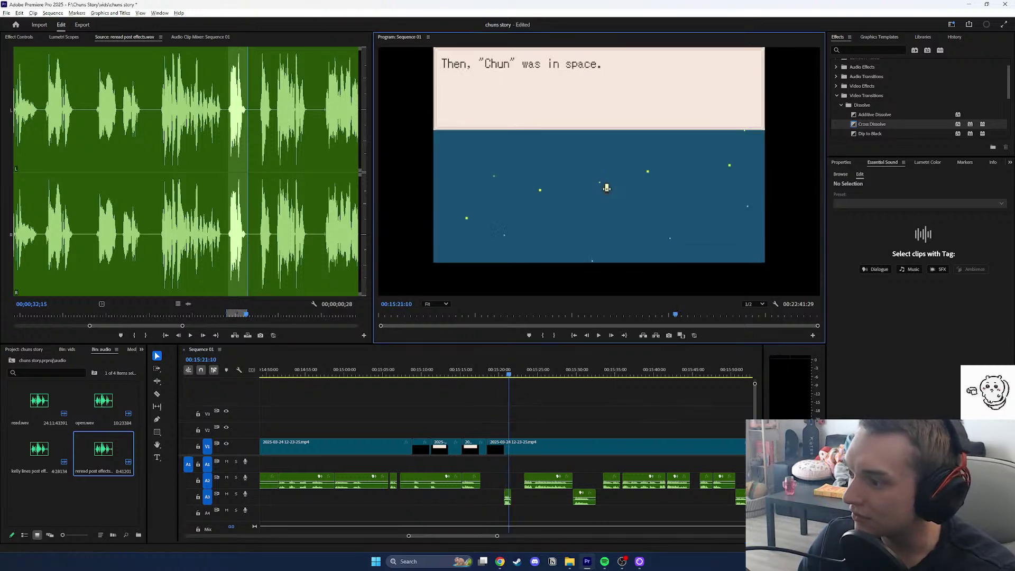
{"action": "left_click", "coordinate": [498, 370]}
{"action": "left_click", "coordinate": [495, 370]}
{"action": "key", "text": "ctrl+z"}
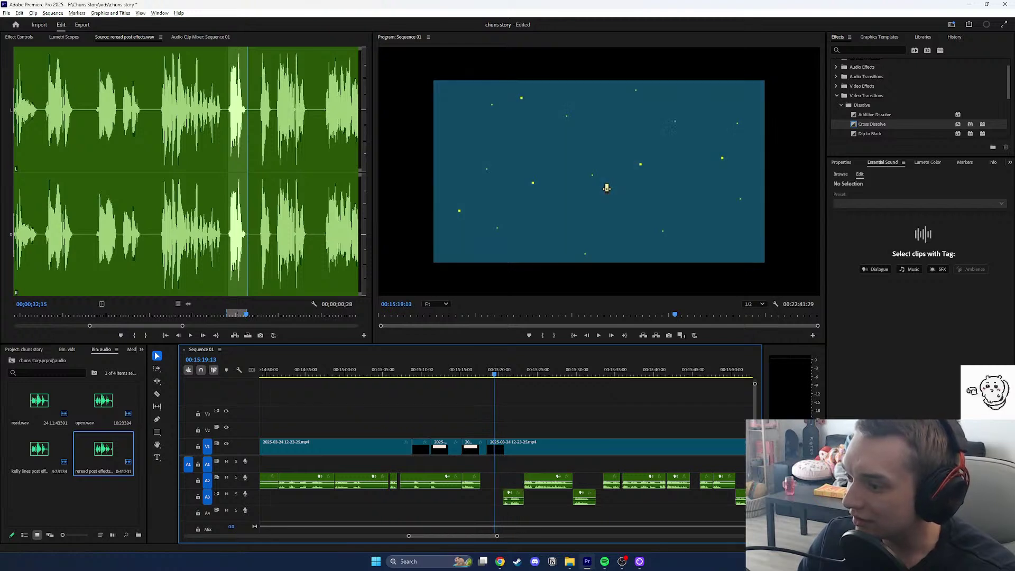
Cut the A2 narration clip at 00:15:11:05 and delete its section up to 00:15:12:01, leaving a gap.
{"action": "scroll", "coordinate": [387, 369], "scroll_direction": "up", "scroll_amount": 8}
{"action": "left_click_drag", "start_coordinate": [385, 370], "coordinate": [692, 370]}
{"action": "left_click", "coordinate": [157, 394]}
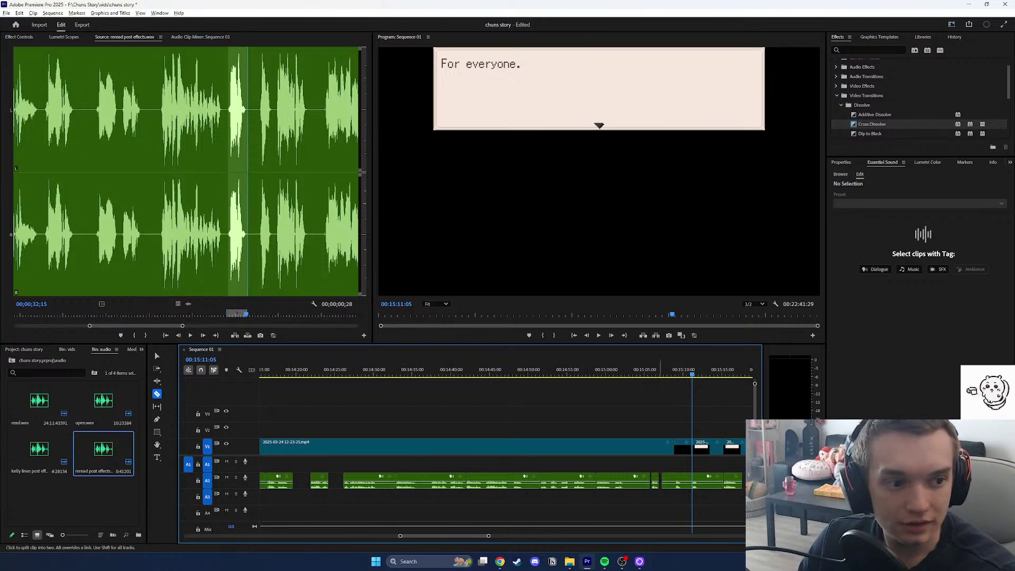
{"action": "left_click", "coordinate": [692, 481]}
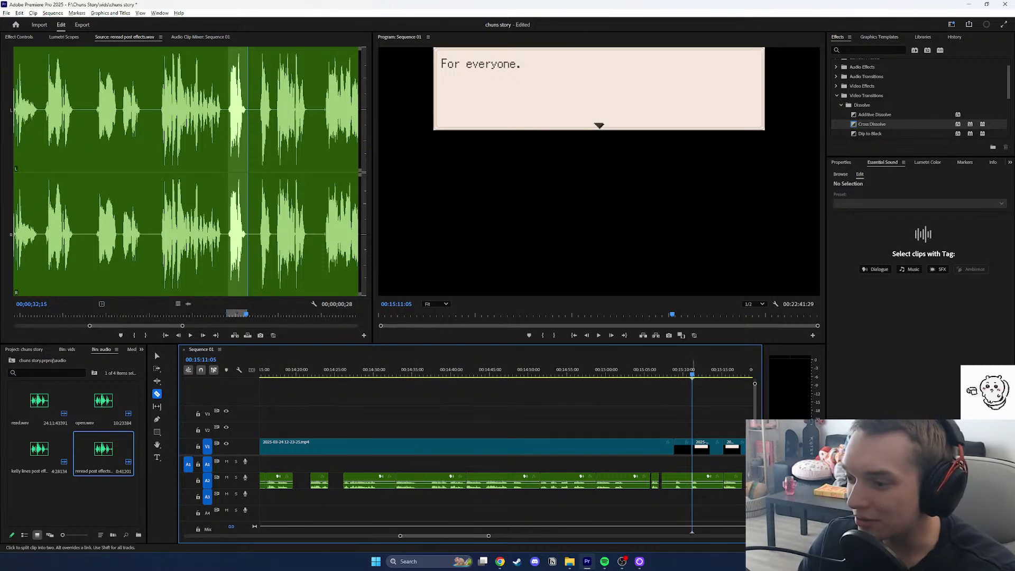
{"action": "left_click", "coordinate": [695, 370]}
{"action": "left_click_drag", "start_coordinate": [695, 370], "coordinate": [700, 370]}
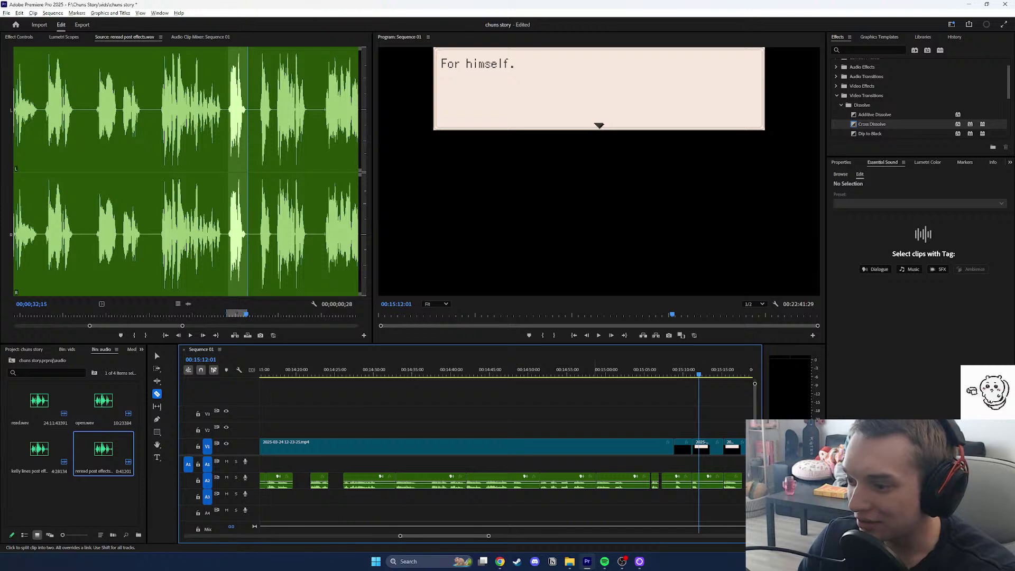
{"action": "key", "text": "v"}
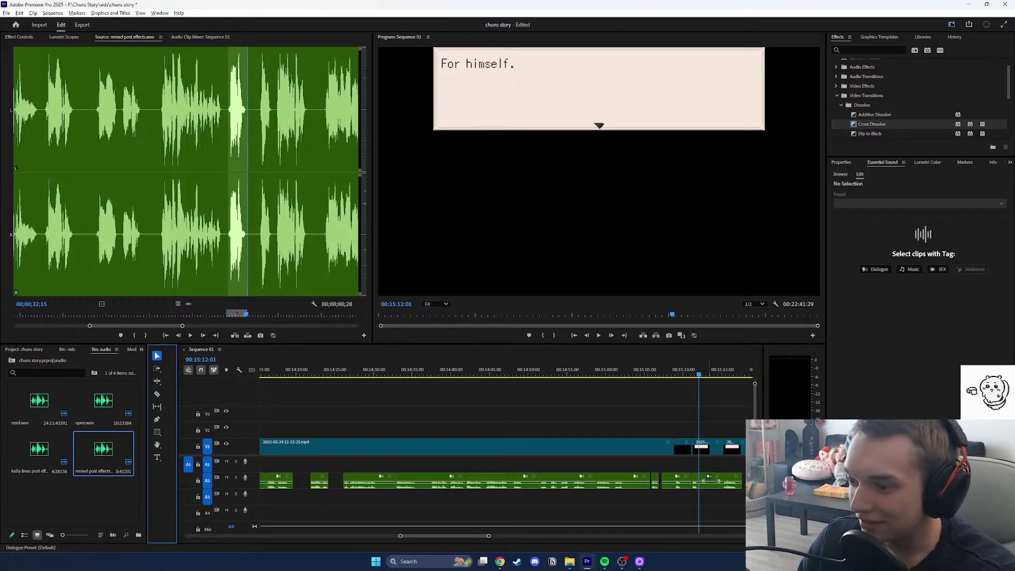
{"action": "key", "text": "Delete"}
Go back to 00:15:10:13, just before the new gap on A2, and jump to the start of the sequence.
{"action": "left_click", "coordinate": [696, 497]}
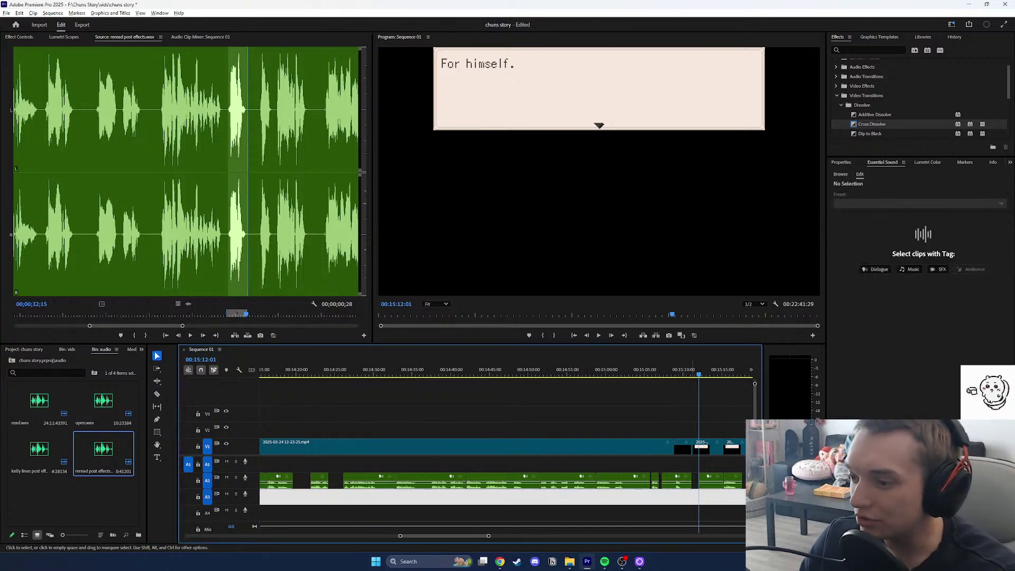
{"action": "left_click", "coordinate": [686, 370]}
{"action": "left_click", "coordinate": [703, 497]}
{"action": "left_click", "coordinate": [694, 497]}
{"action": "left_click", "coordinate": [693, 497]}
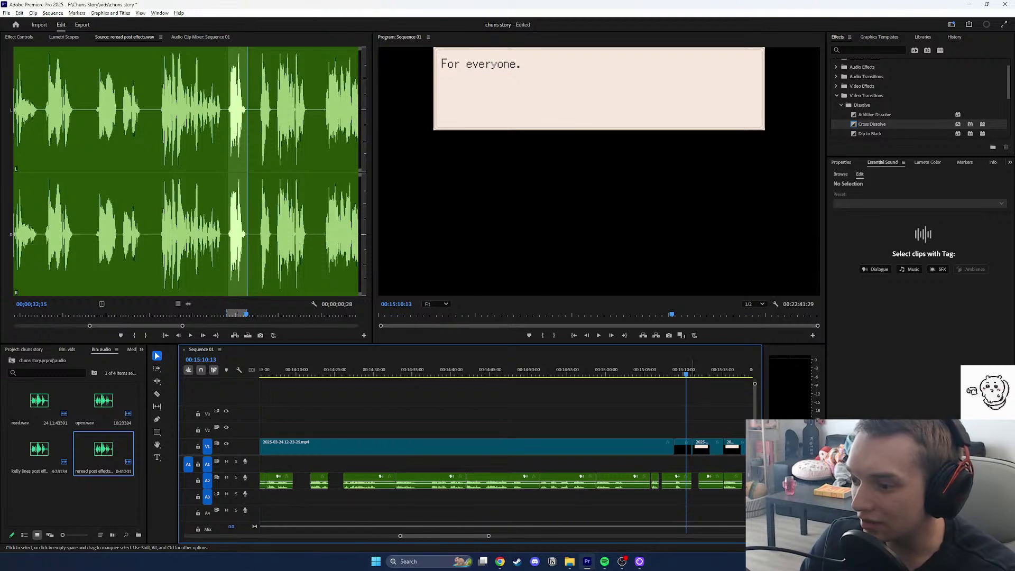
{"action": "key", "text": "Home"}
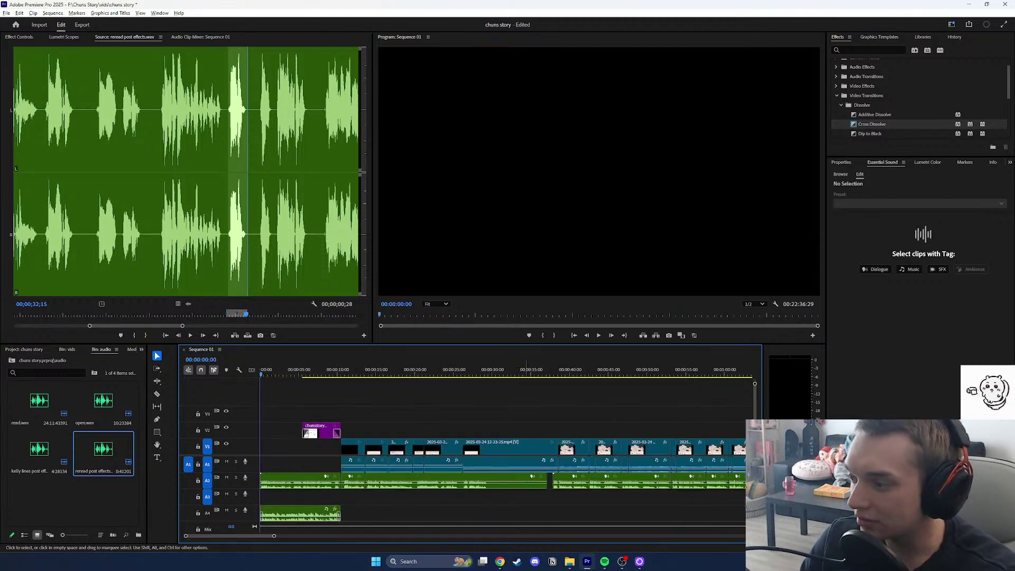
Undo the last timeline change and move the playhead back to 00:15:08:00.
{"action": "key", "text": "ctrl+z"}
{"action": "left_click_drag", "start_coordinate": [230, 536], "coordinate": [643, 536]}
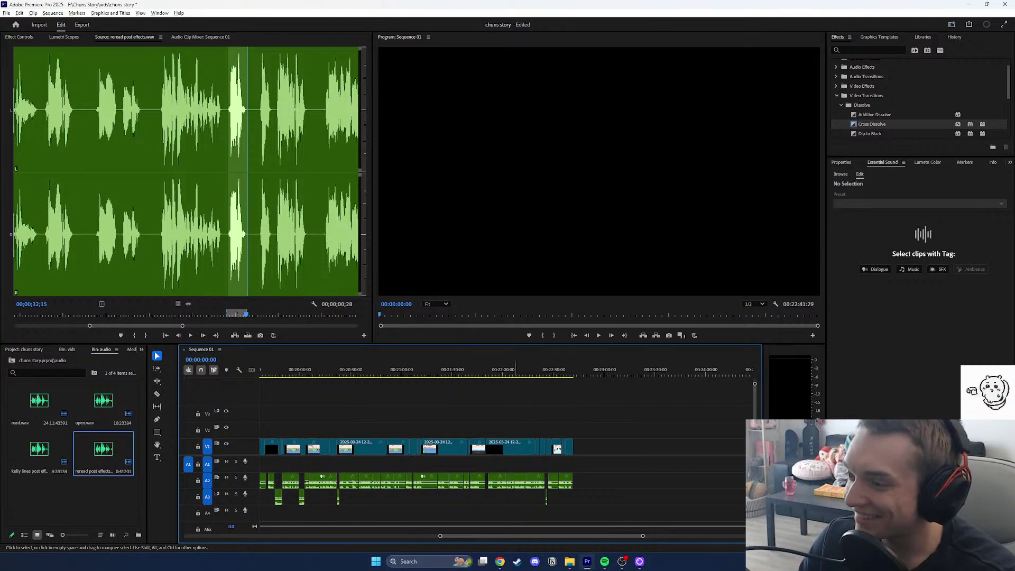
{"action": "left_click_drag", "start_coordinate": [467, 371], "coordinate": [605, 373]}
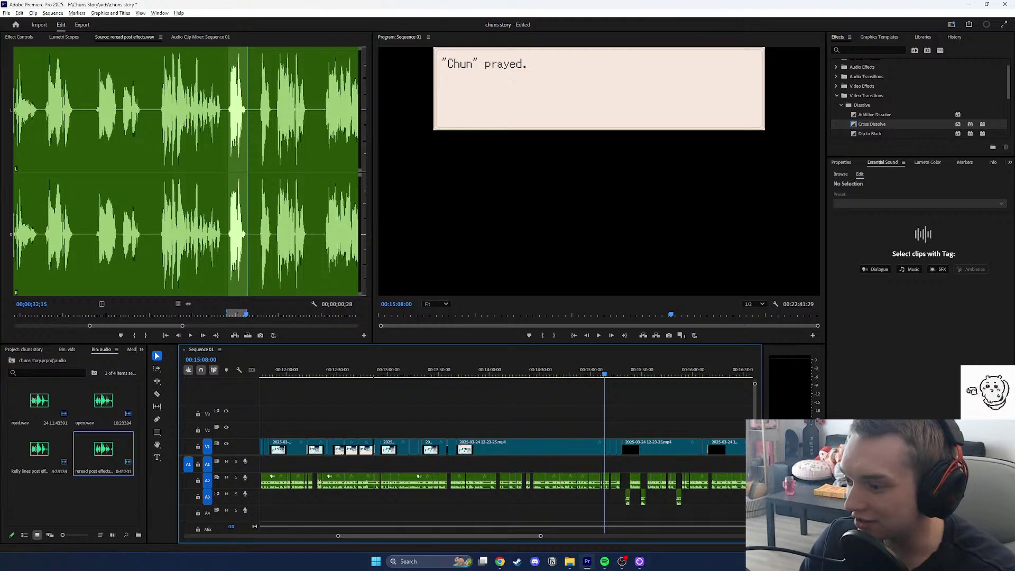
Fill the short A2 narration gap around 00:15:11:13 with the marked audio take from the reread recording.
{"action": "key", "text": "equal"}
{"action": "key", "text": "equal"}
{"action": "key", "text": "equal"}
{"action": "left_click", "coordinate": [495, 497]}
{"action": "left_click", "coordinate": [489, 481]}
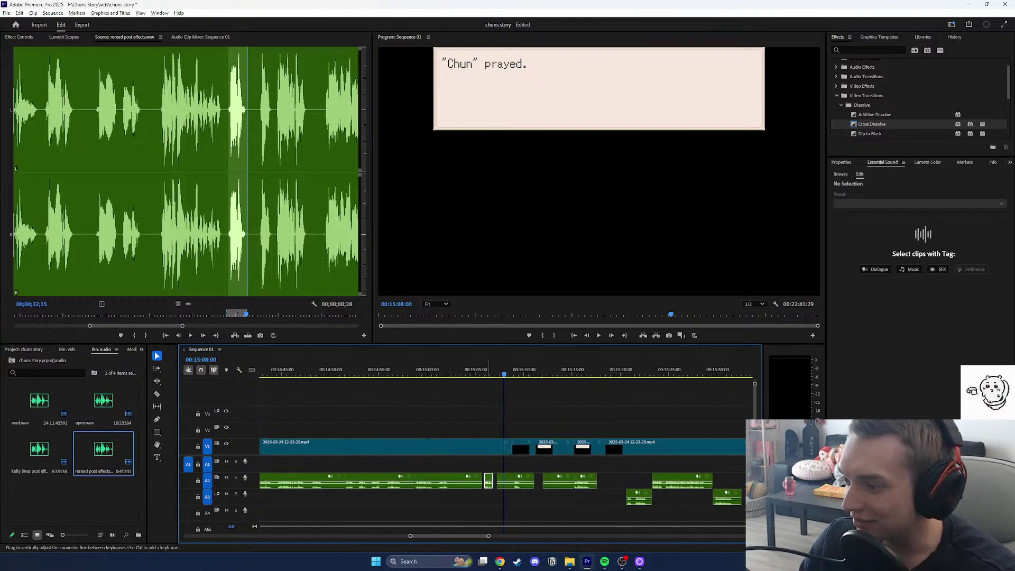
{"action": "left_click", "coordinate": [473, 465]}
{"action": "left_click_drag", "start_coordinate": [463, 374], "coordinate": [537, 373]}
{"action": "left_click", "coordinate": [534, 497]}
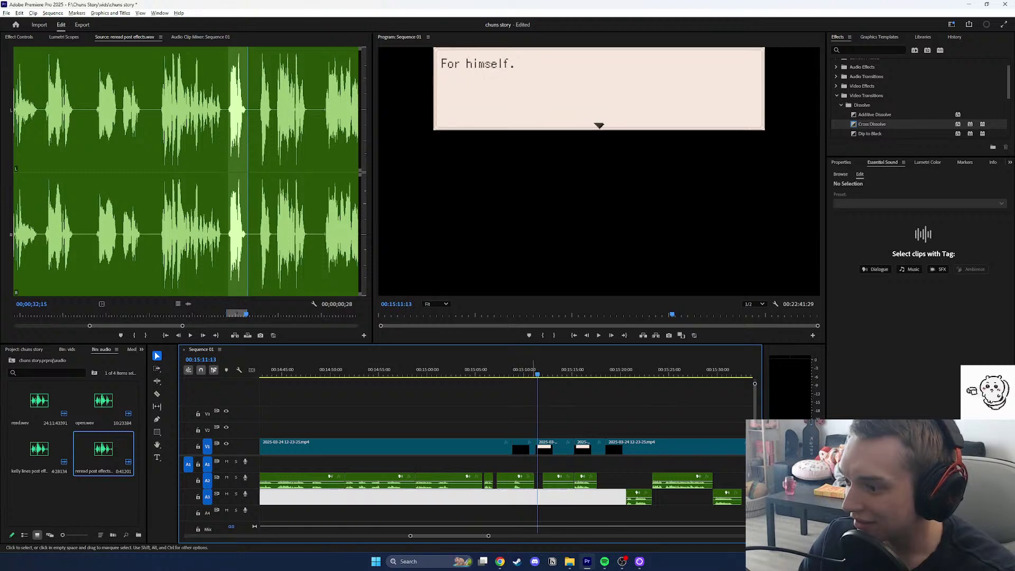
{"action": "left_click_drag", "start_coordinate": [188, 304], "coordinate": [536, 482]}
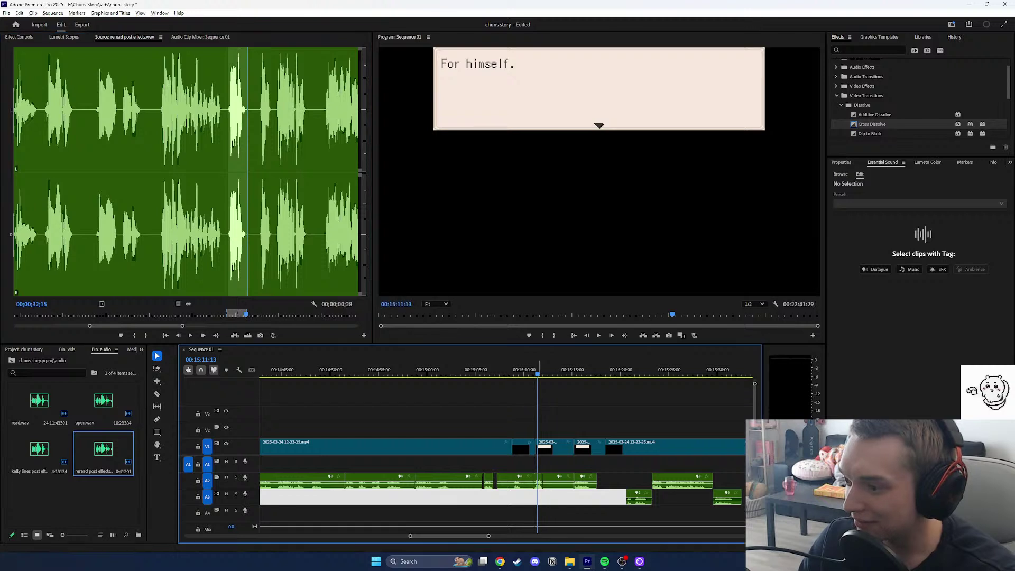
Play the narration from just before the inserted A2 take to check how the replaced line sounds.
{"action": "left_click_drag", "start_coordinate": [538, 373], "coordinate": [527, 374]}
{"action": "left_click", "coordinate": [598, 335]}
{"action": "key", "text": "space"}
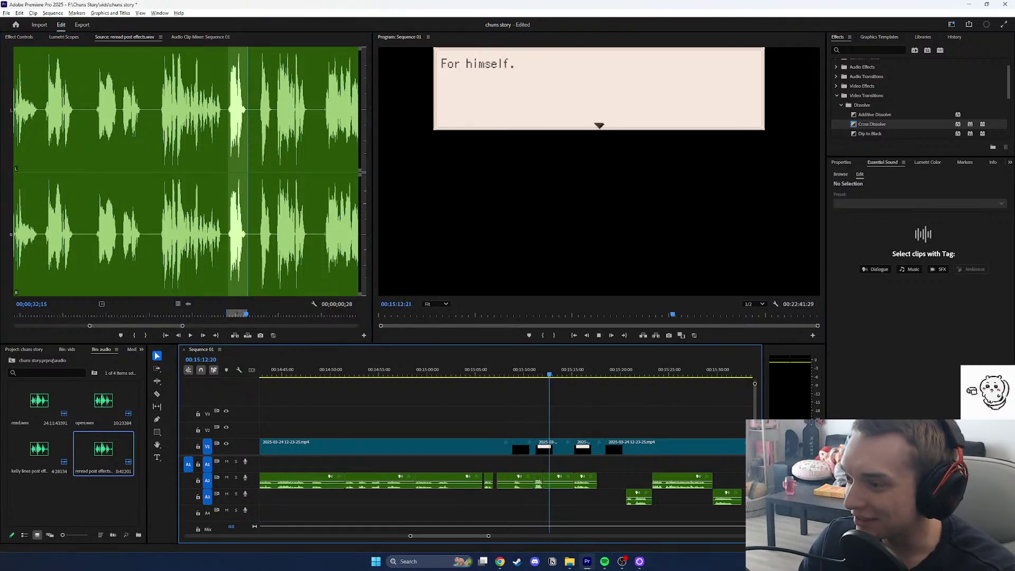
{"action": "key", "text": "space"}
Move the playhead to 00:15:19:00 and save the project.
{"action": "left_click_drag", "start_coordinate": [582, 372], "coordinate": [611, 372]}
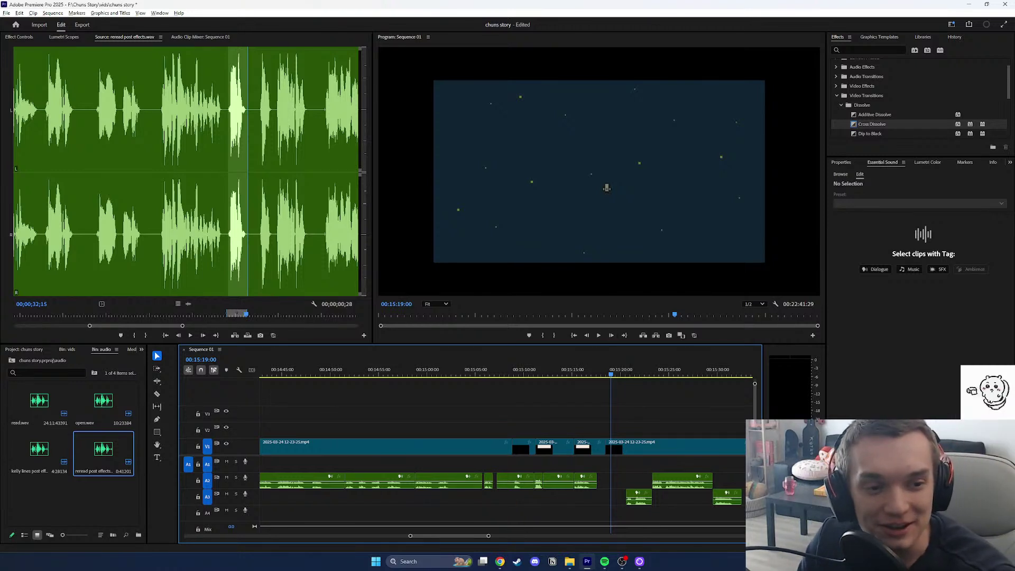
{"action": "key", "text": "alt+f"}
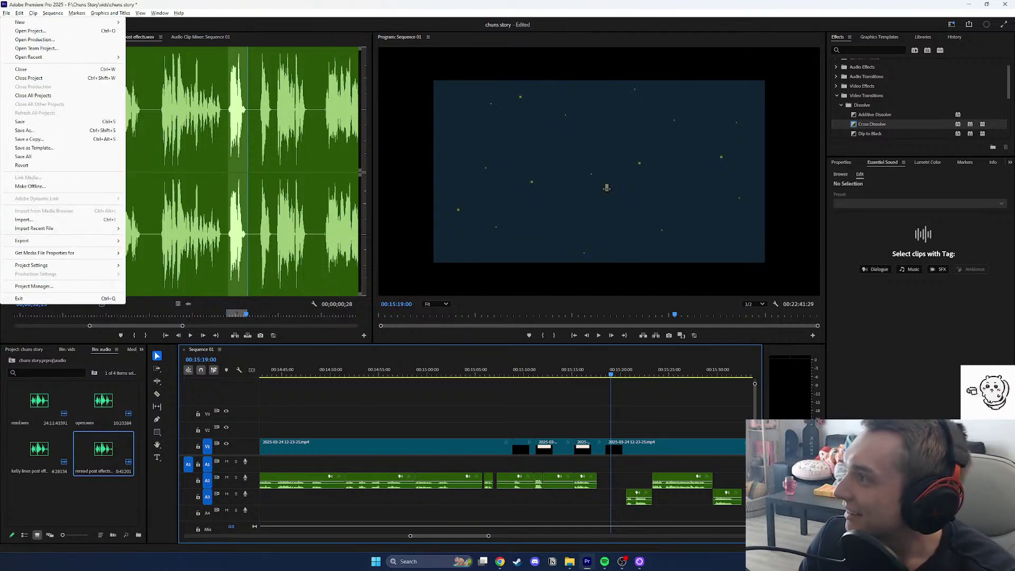
{"action": "key", "text": "Return"}
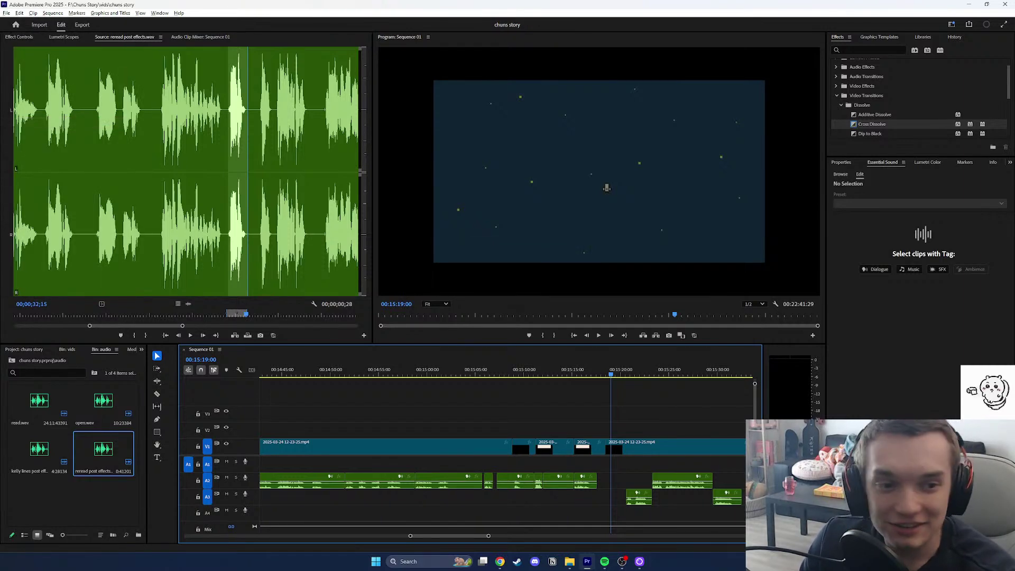